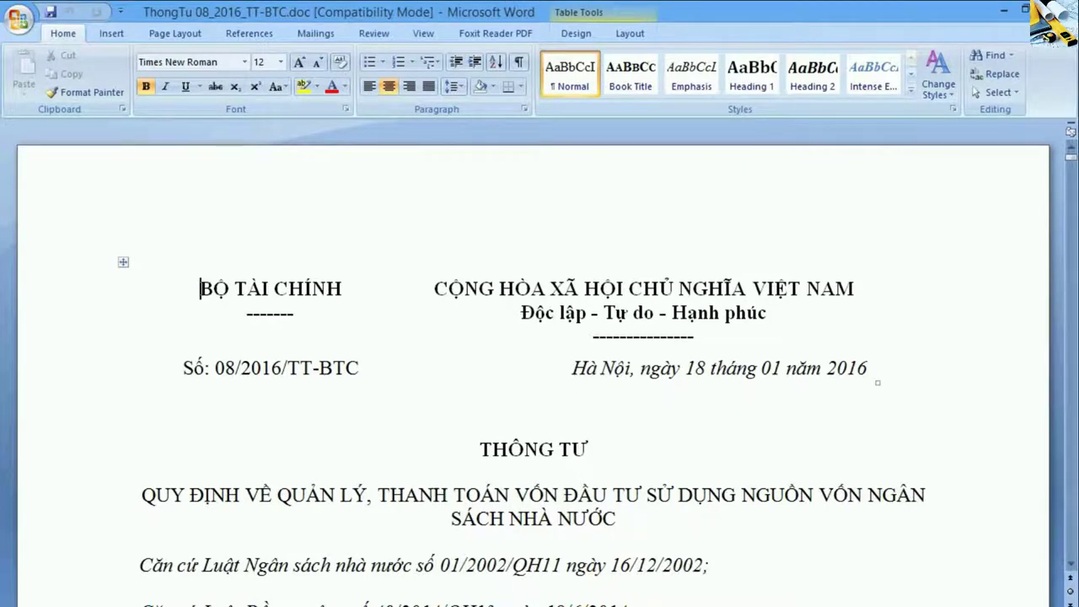
- Select part of the circular's title line, then clear the selection
{"action": "left_click", "coordinate": [589, 449]}
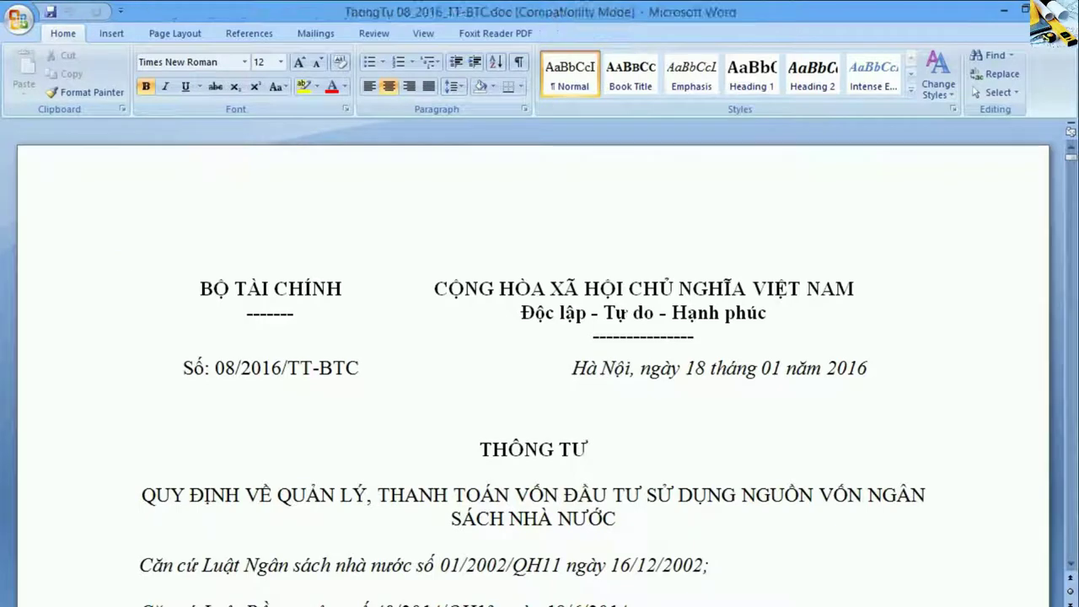
{"action": "left_click", "coordinate": [272, 497]}
{"action": "left_click_drag", "start_coordinate": [245, 496], "coordinate": [742, 496]}
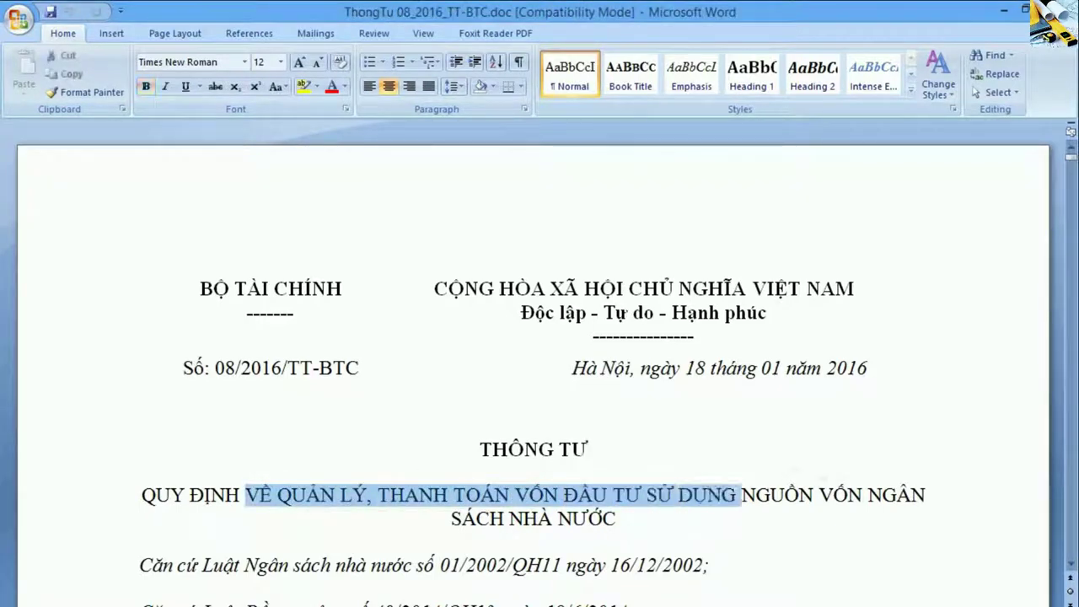
{"action": "left_click", "coordinate": [616, 518]}
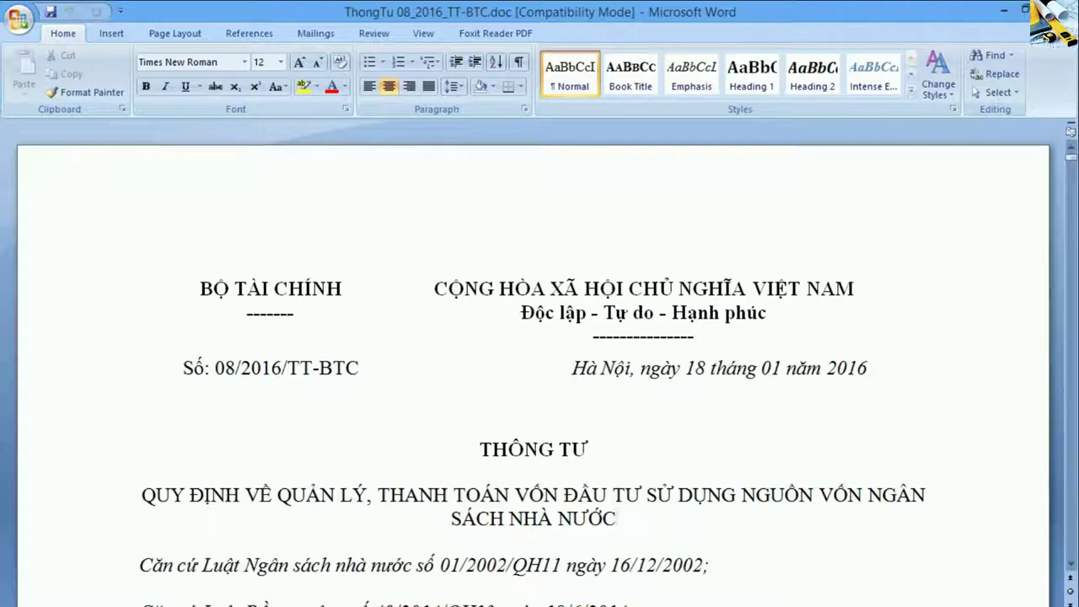
- Go to page 33 of the circular with Ctrl+G and return to the document
{"action": "key", "text": "ctrl+g"}
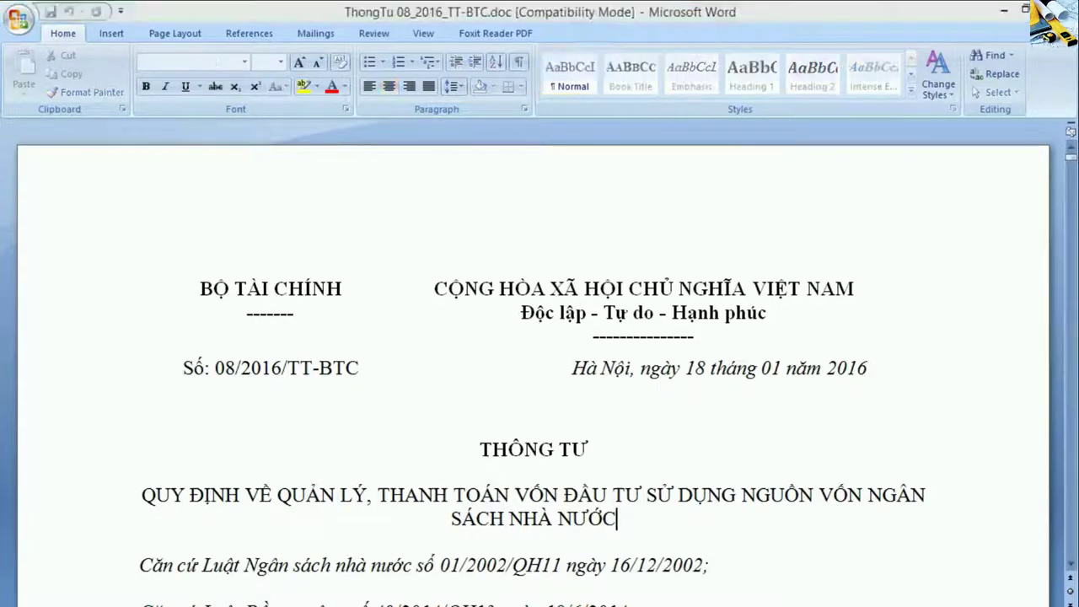
{"action": "type", "text": "33"}
{"action": "key", "text": "Return"}
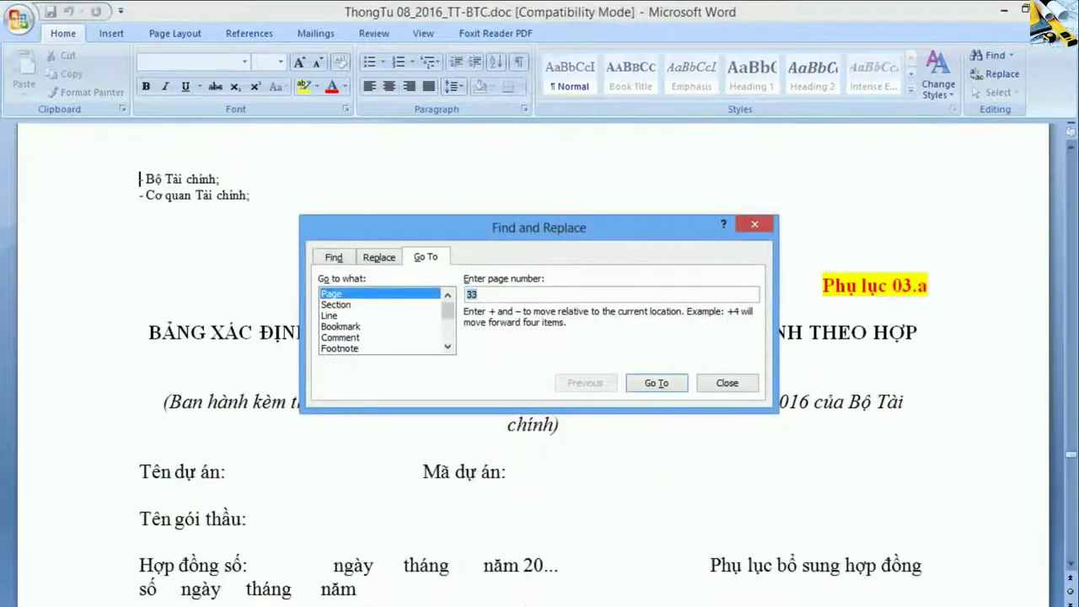
{"action": "key", "text": "Escape"}
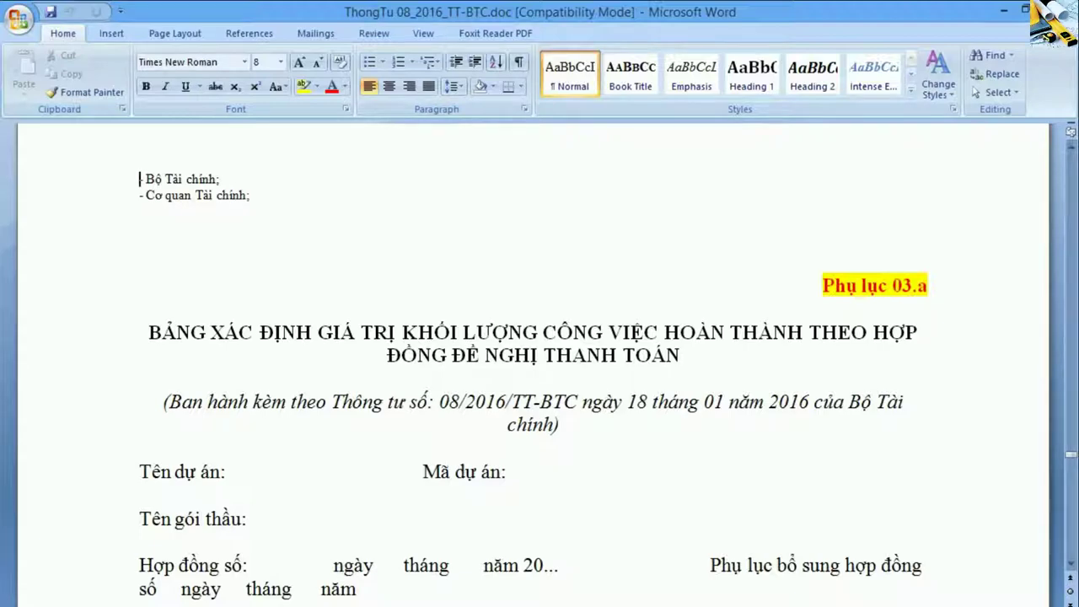
- Scroll down to the payment table and inspect its Khối lượng and Thực hiện header cells
{"action": "scroll", "coordinate": [540, 362], "scroll_direction": "down", "scroll_amount": 3}
{"action": "scroll", "coordinate": [540, 362], "scroll_direction": "down", "scroll_amount": 2}
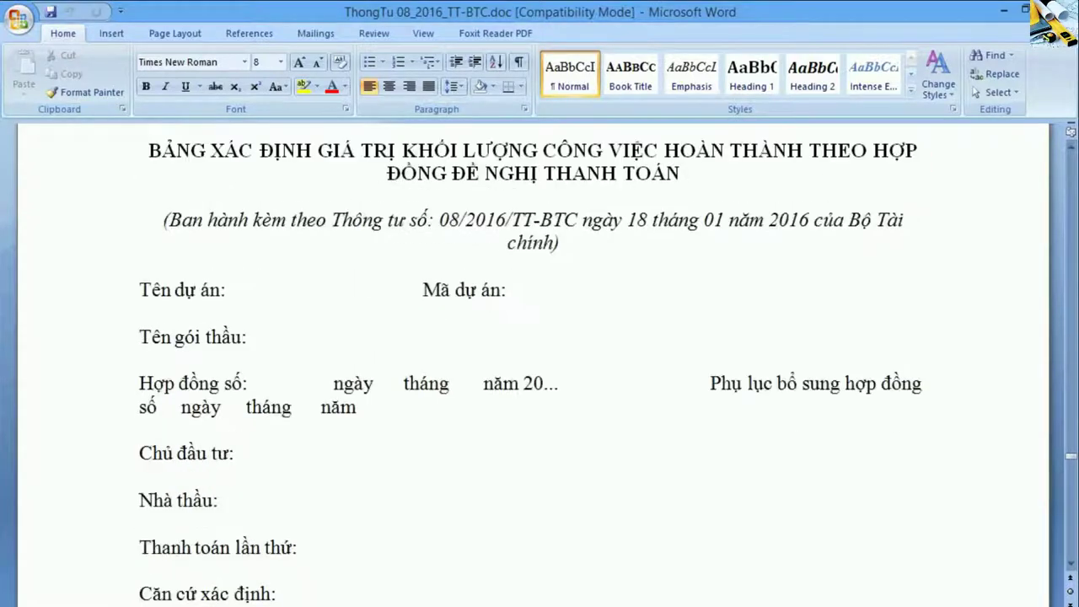
{"action": "scroll", "coordinate": [540, 362], "scroll_direction": "down", "scroll_amount": 5}
{"action": "scroll", "coordinate": [540, 362], "scroll_direction": "down", "scroll_amount": 7}
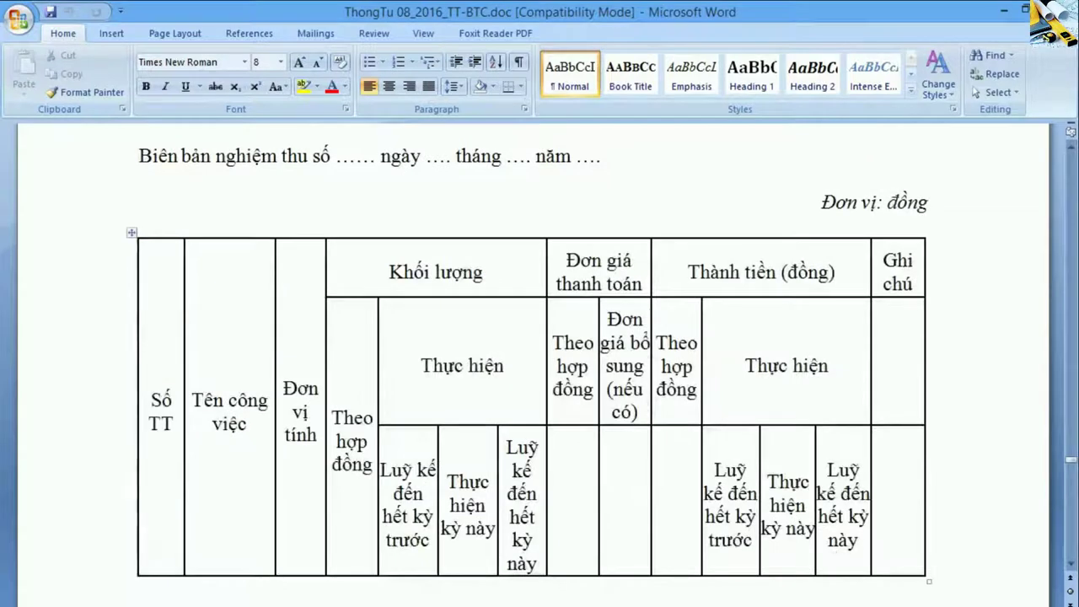
{"action": "scroll", "coordinate": [539, 362], "scroll_direction": "down", "scroll_amount": 1}
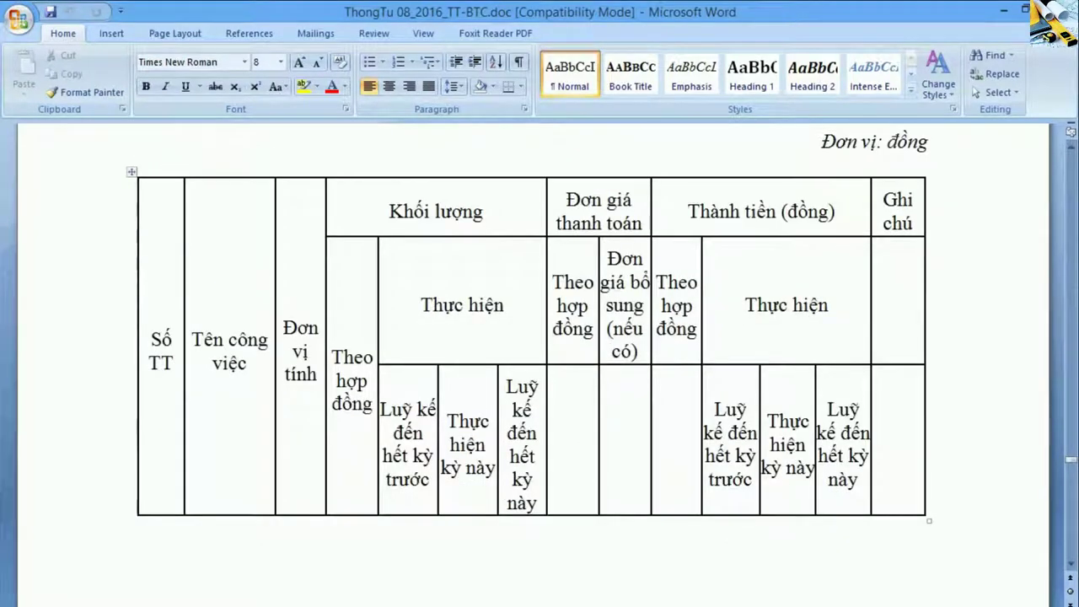
{"action": "left_click_drag", "start_coordinate": [195, 339], "coordinate": [353, 371]}
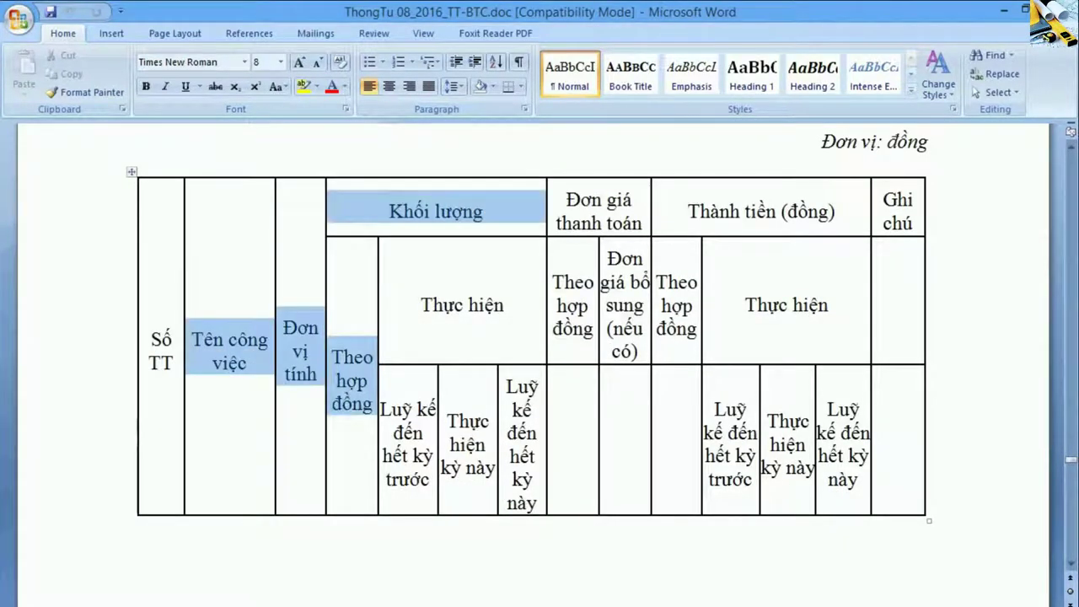
{"action": "left_click", "coordinate": [504, 305]}
{"action": "left_click", "coordinate": [389, 211], "text": "shift"}
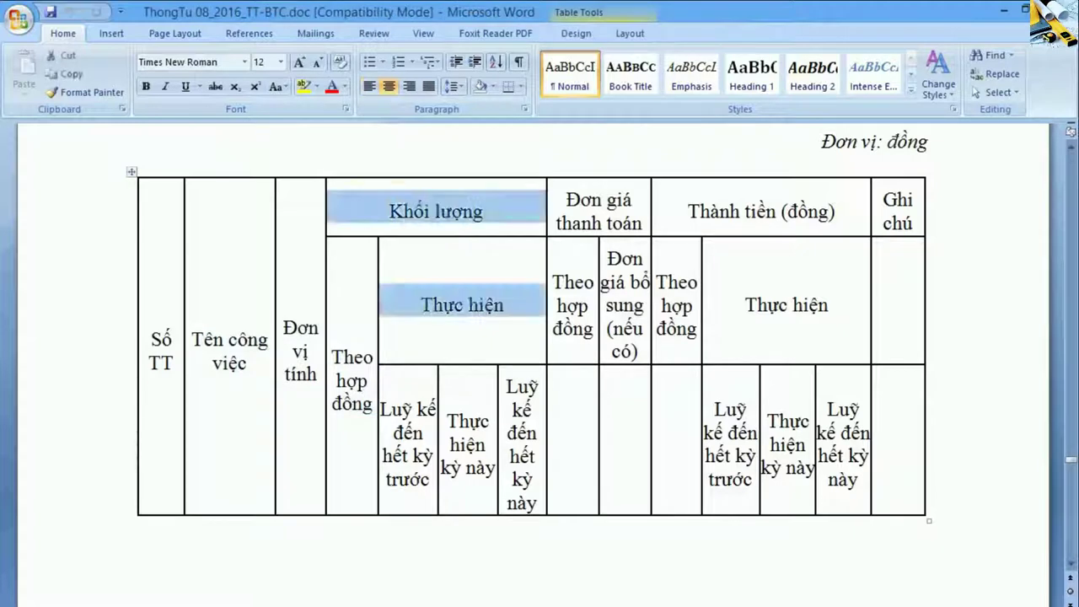
{"action": "left_click", "coordinate": [354, 357]}
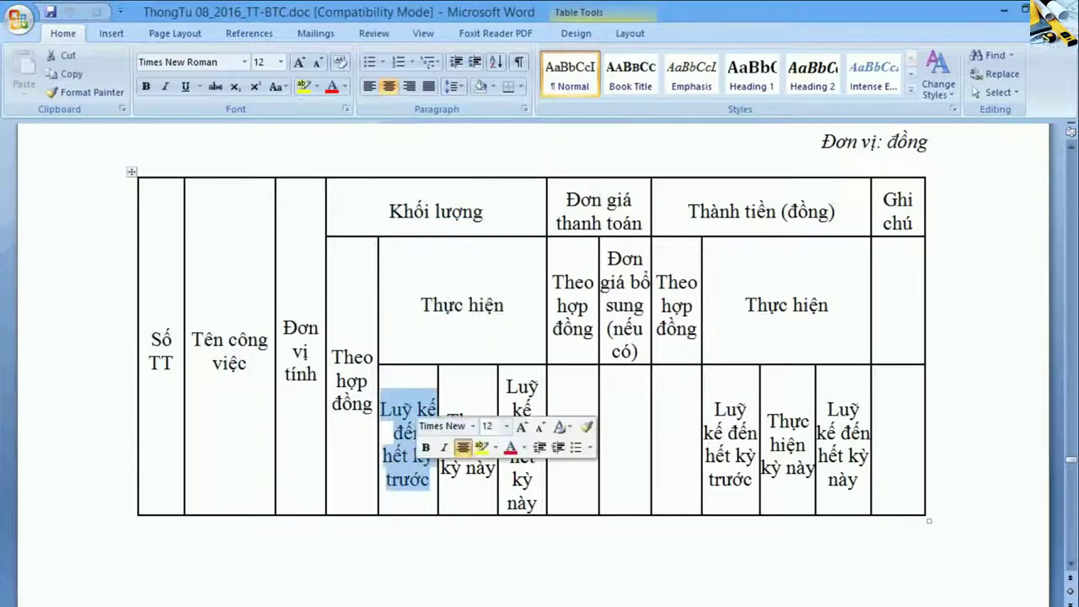
- Select the Luỹ kế đến hết kỳ trước, Luỹ kế đến hết kỳ này and Thực hiện kỳ này headings
{"action": "left_click", "coordinate": [472, 421]}
{"action": "left_click_drag", "start_coordinate": [519, 386], "coordinate": [536, 482]}
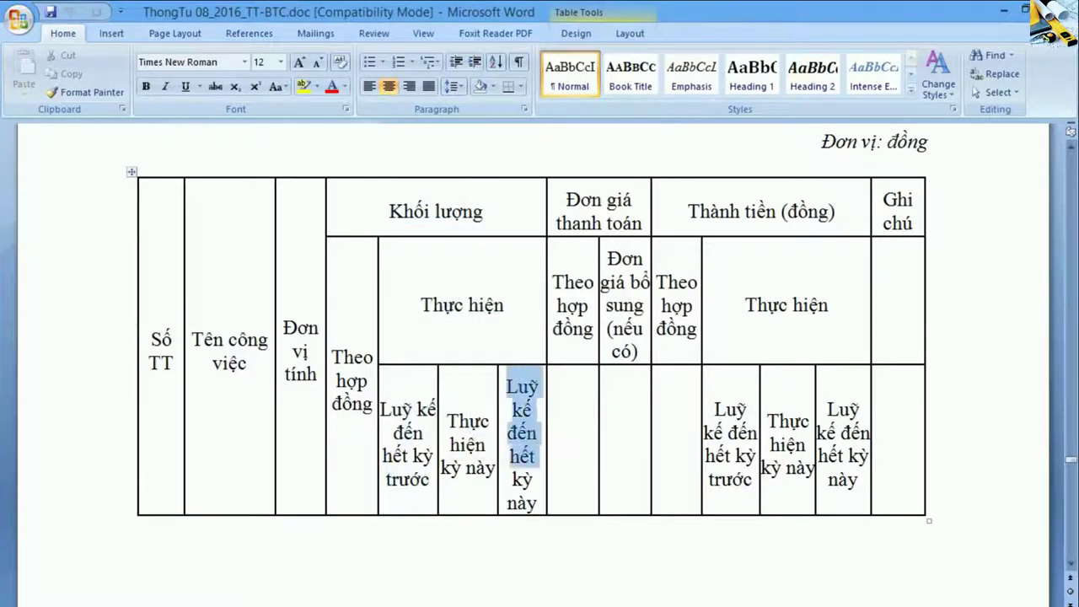
{"action": "left_click_drag", "start_coordinate": [447, 413], "coordinate": [493, 451]}
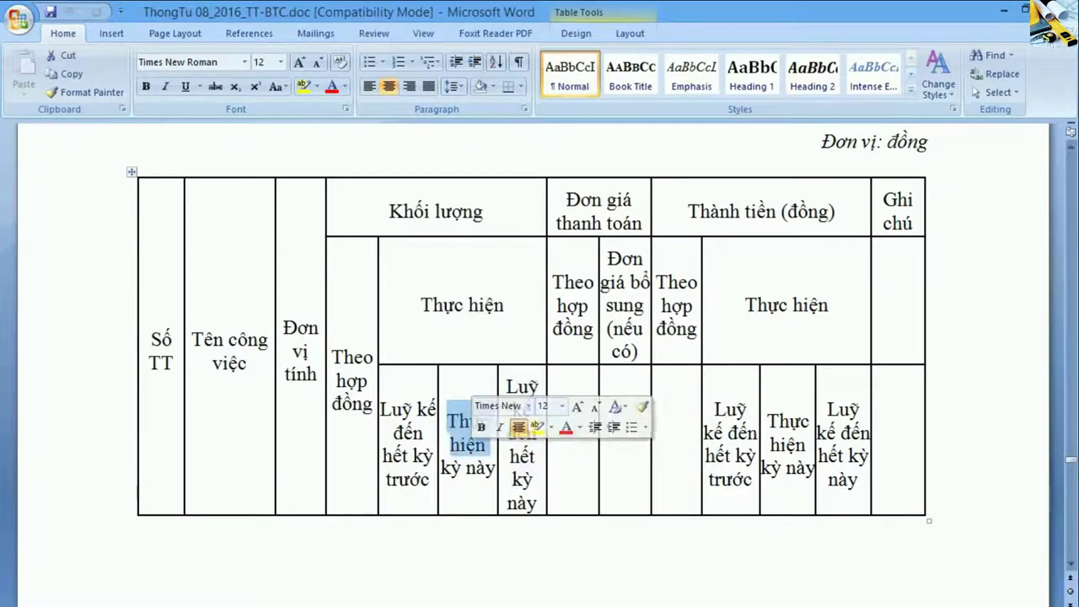
{"action": "left_click", "coordinate": [573, 442]}
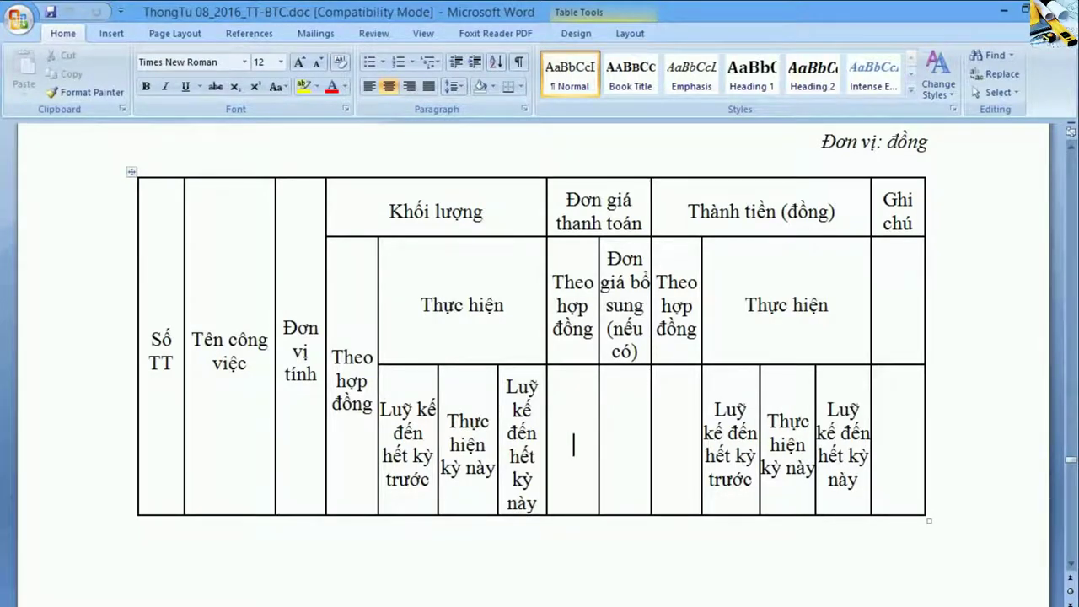
- Scroll down through the Phụ lục 04 table
{"action": "scroll", "coordinate": [540, 363], "scroll_direction": "up", "scroll_amount": 3}
{"action": "scroll", "coordinate": [540, 362], "scroll_direction": "up", "scroll_amount": 2}
{"action": "scroll", "coordinate": [539, 363], "scroll_direction": "up", "scroll_amount": 4}
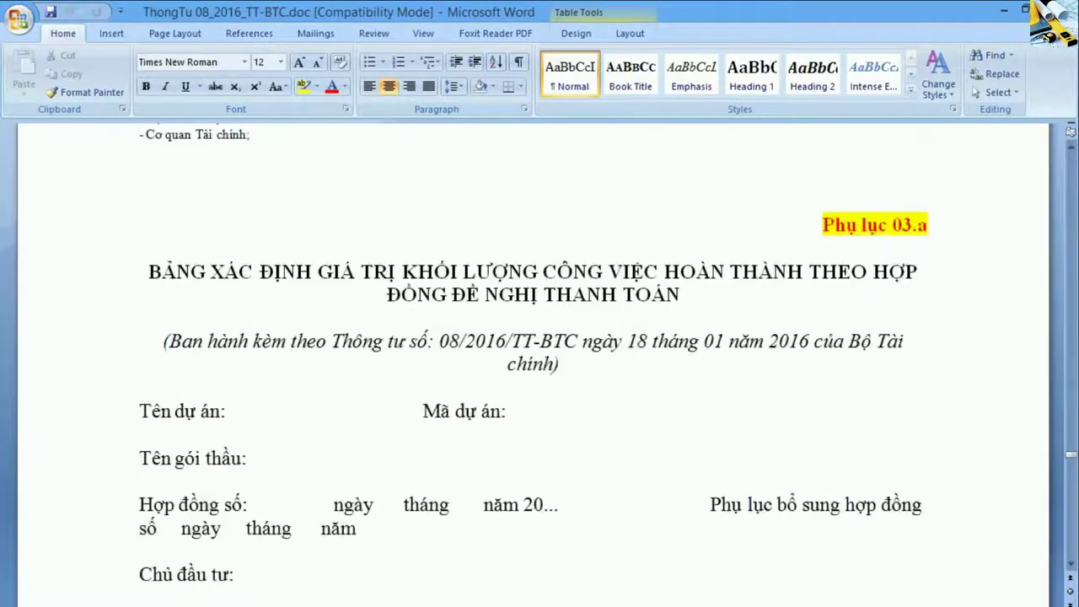
{"action": "scroll", "coordinate": [539, 362], "scroll_direction": "down", "scroll_amount": 2}
{"action": "scroll", "coordinate": [539, 363], "scroll_direction": "down", "scroll_amount": 5}
{"action": "scroll", "coordinate": [539, 362], "scroll_direction": "down", "scroll_amount": 5}
{"action": "scroll", "coordinate": [540, 362], "scroll_direction": "down", "scroll_amount": 5}
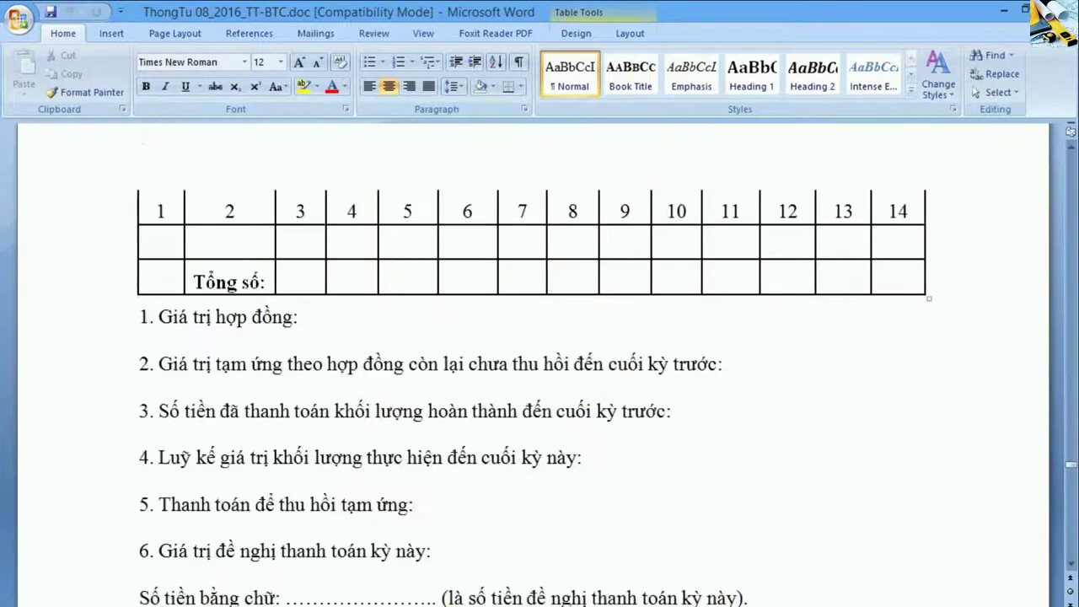
{"action": "scroll", "coordinate": [540, 362], "scroll_direction": "down", "scroll_amount": 5}
{"action": "scroll", "coordinate": [540, 362], "scroll_direction": "down", "scroll_amount": 5}
{"action": "scroll", "coordinate": [539, 363], "scroll_direction": "down", "scroll_amount": 5}
{"action": "scroll", "coordinate": [540, 363], "scroll_direction": "down", "scroll_amount": 1}
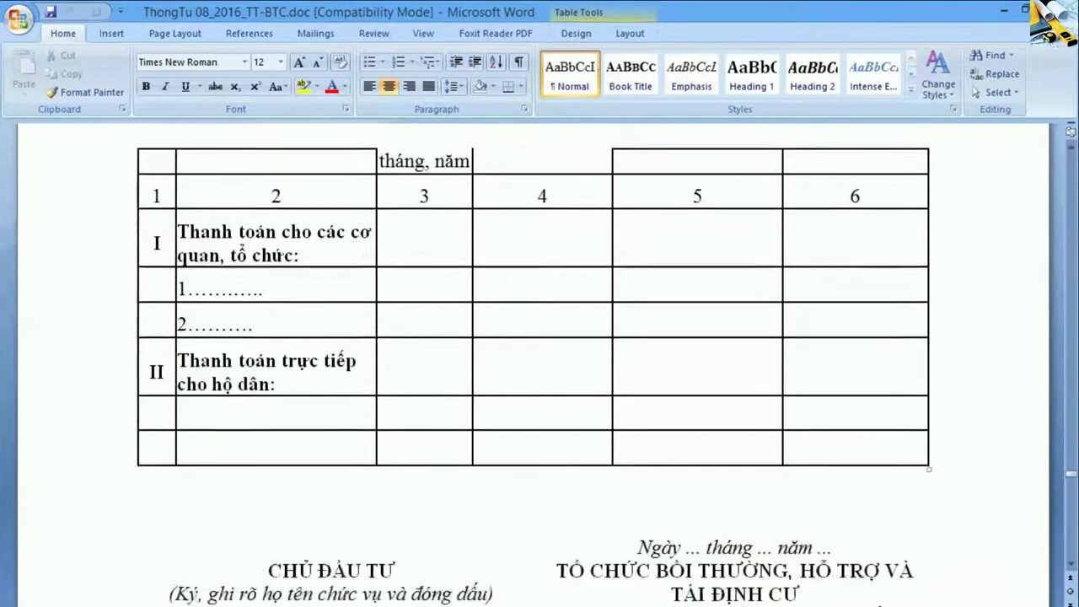
{"action": "scroll", "coordinate": [540, 363], "scroll_direction": "down", "scroll_amount": 3}
{"action": "scroll", "coordinate": [539, 363], "scroll_direction": "down", "scroll_amount": 1}
{"action": "scroll", "coordinate": [539, 363], "scroll_direction": "down", "scroll_amount": 1}
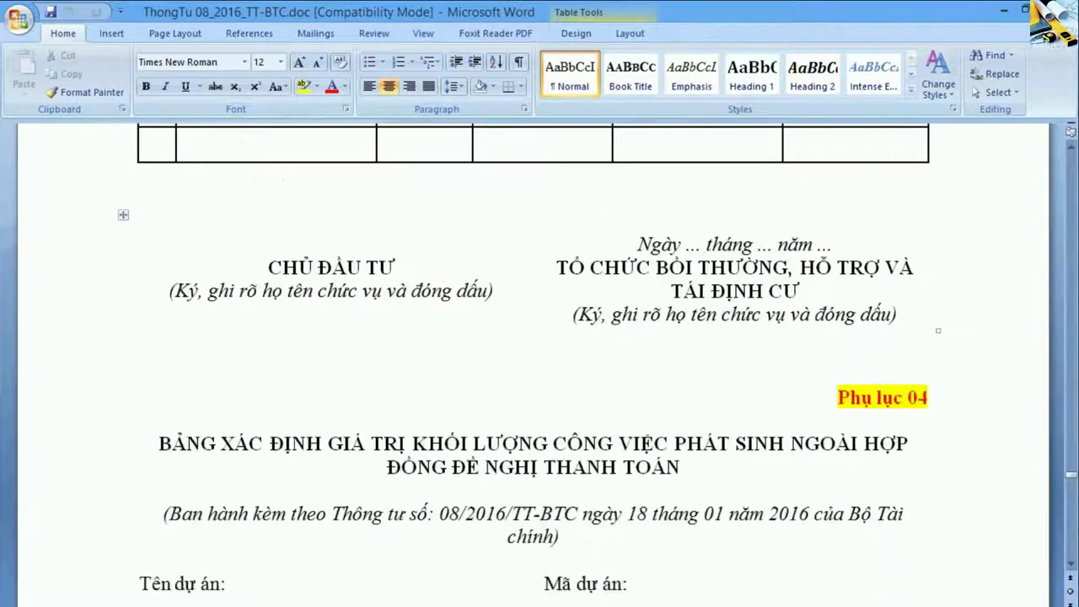
{"action": "scroll", "coordinate": [540, 363], "scroll_direction": "down", "scroll_amount": 3}
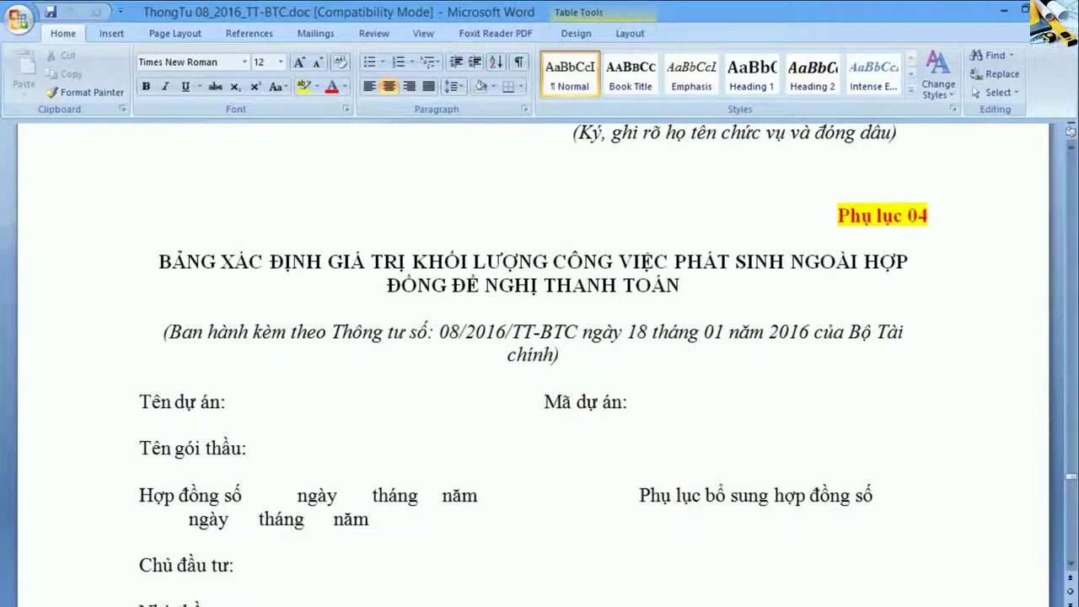
{"action": "scroll", "coordinate": [540, 363], "scroll_direction": "down", "scroll_amount": 6}
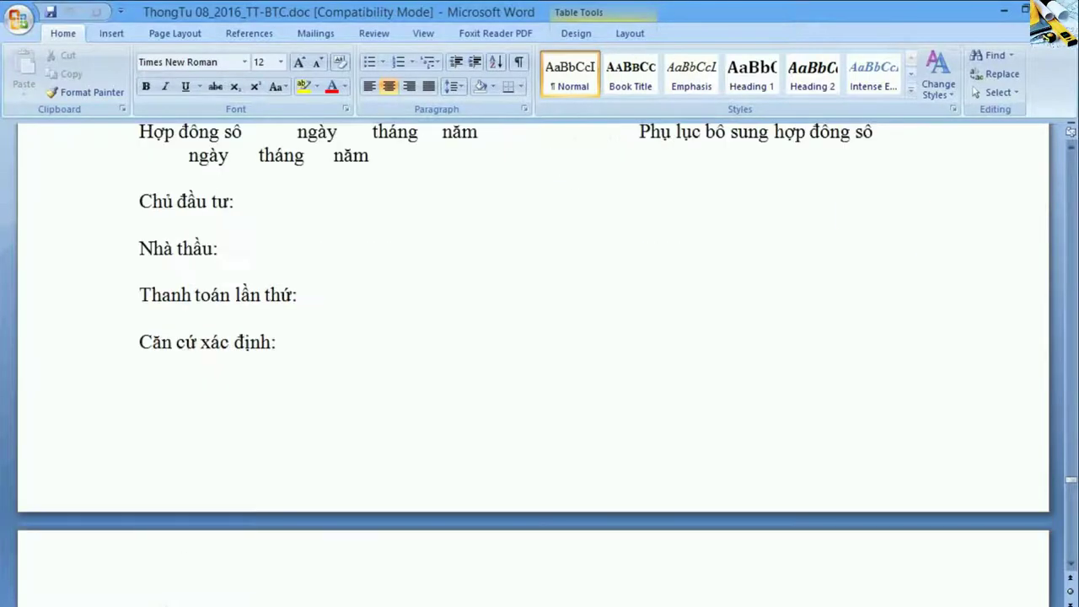
{"action": "scroll", "coordinate": [539, 362], "scroll_direction": "down", "scroll_amount": 7}
{"action": "scroll", "coordinate": [539, 363], "scroll_direction": "down", "scroll_amount": 3}
{"action": "scroll", "coordinate": [539, 362], "scroll_direction": "down", "scroll_amount": 1}
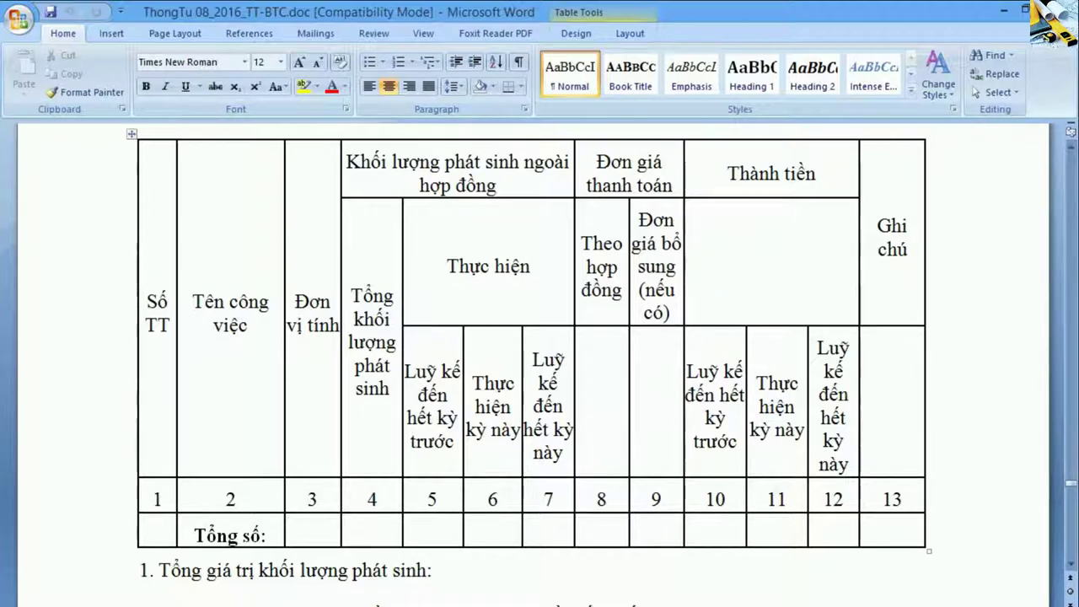
{"action": "scroll", "coordinate": [539, 337], "scroll_direction": "down", "scroll_amount": 15}
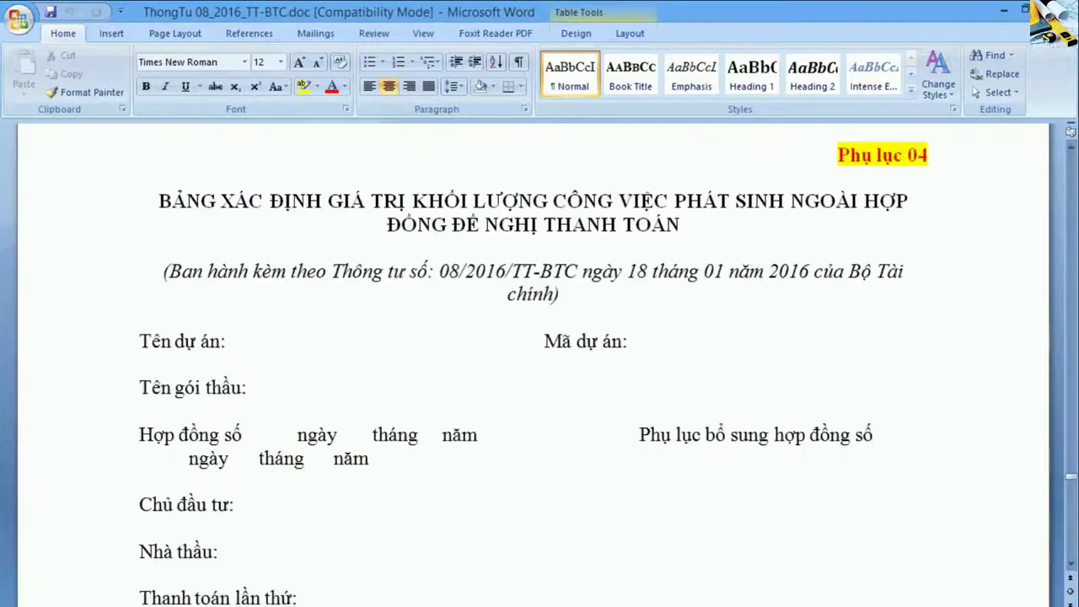
- Scroll back to Phụ lục 03.a, jump to the document start, and switch to Dự toán G8
{"action": "scroll", "coordinate": [539, 338], "scroll_direction": "up", "scroll_amount": 5}
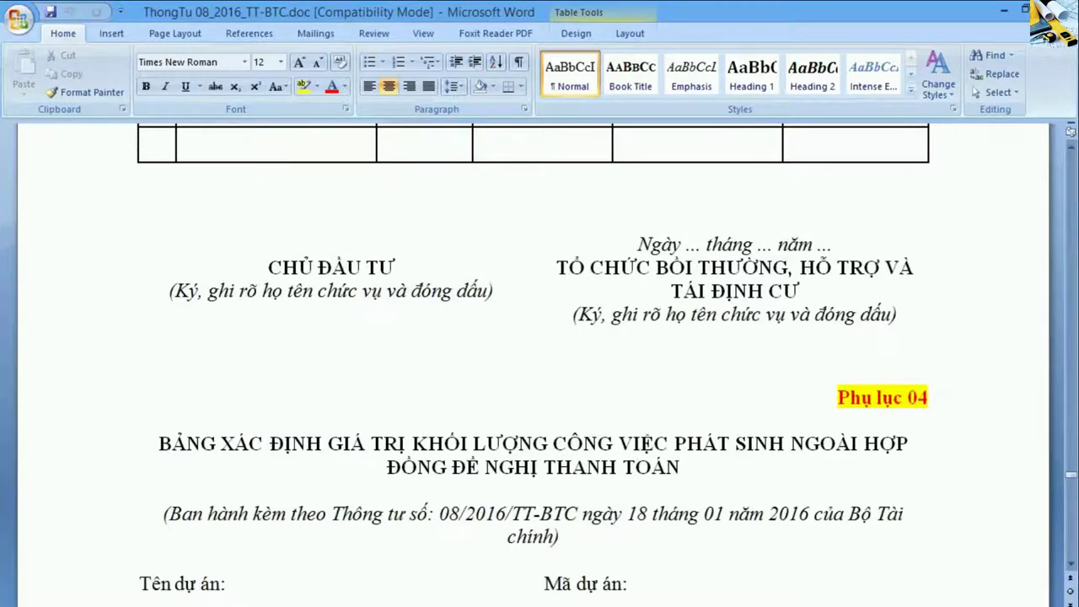
{"action": "scroll", "coordinate": [540, 337], "scroll_direction": "up", "scroll_amount": 5}
{"action": "scroll", "coordinate": [540, 338], "scroll_direction": "up", "scroll_amount": 5}
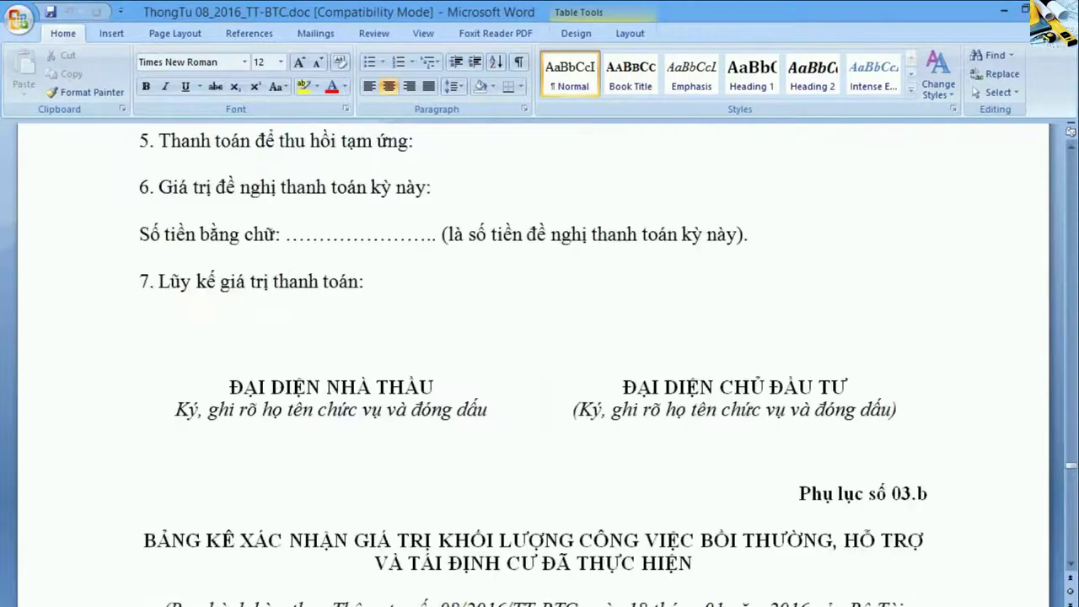
{"action": "scroll", "coordinate": [539, 337], "scroll_direction": "up", "scroll_amount": 5}
{"action": "scroll", "coordinate": [540, 337], "scroll_direction": "up", "scroll_amount": 5}
{"action": "scroll", "coordinate": [539, 337], "scroll_direction": "up", "scroll_amount": 5}
{"action": "scroll", "coordinate": [539, 337], "scroll_direction": "up", "scroll_amount": 5}
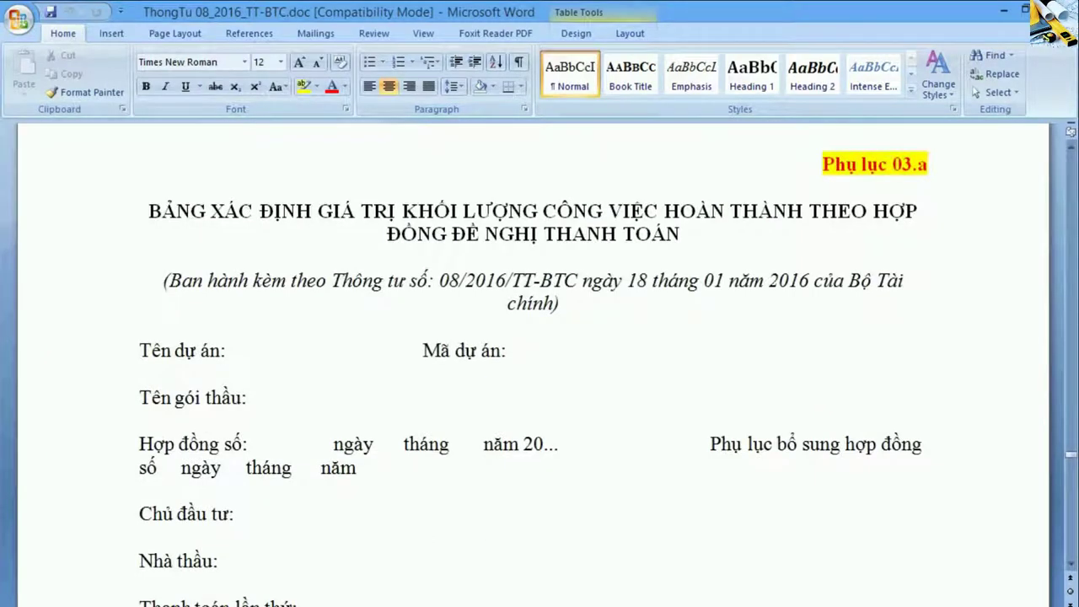
{"action": "key", "text": "ctrl+Home"}
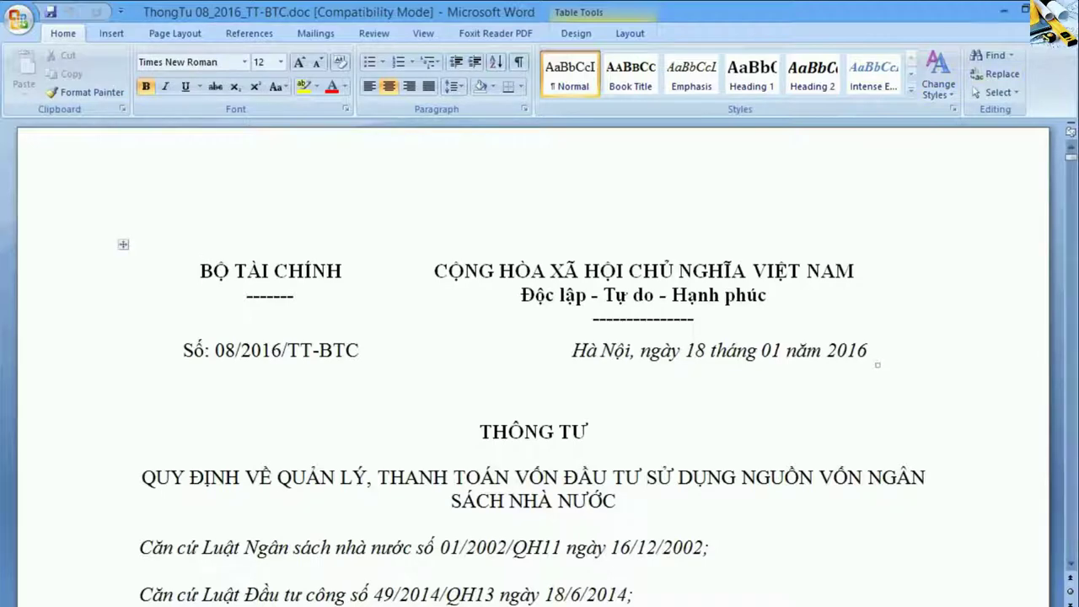
{"action": "key", "text": "alt+Tab"}
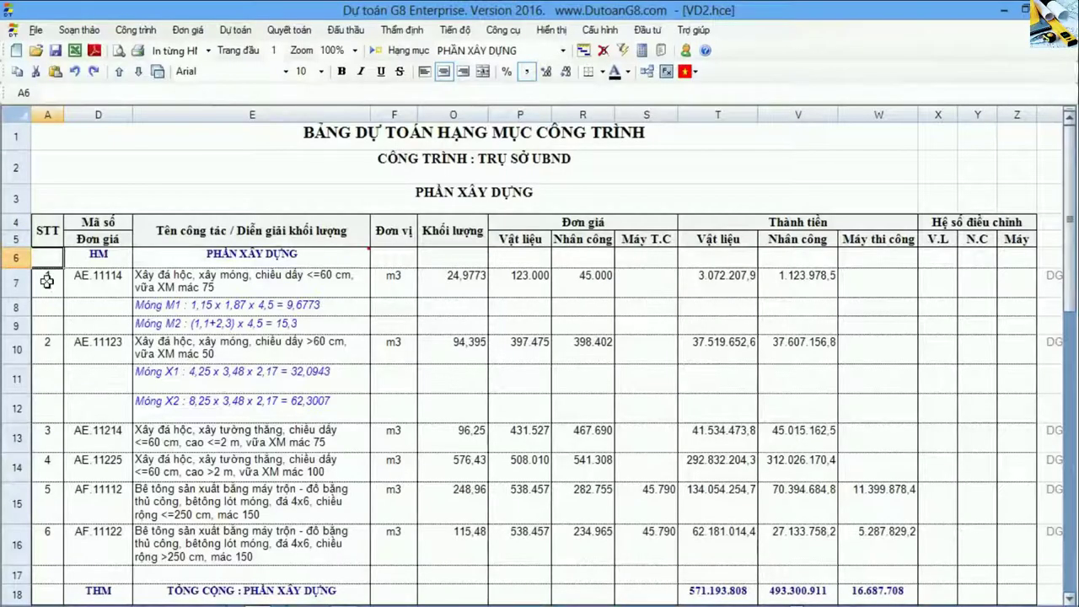
- Review the estimate's work items, their descriptions, quantities and the row-15 labour total
{"action": "left_click_drag", "start_coordinate": [47, 260], "coordinate": [47, 279]}
{"action": "left_click", "coordinate": [168, 286]}
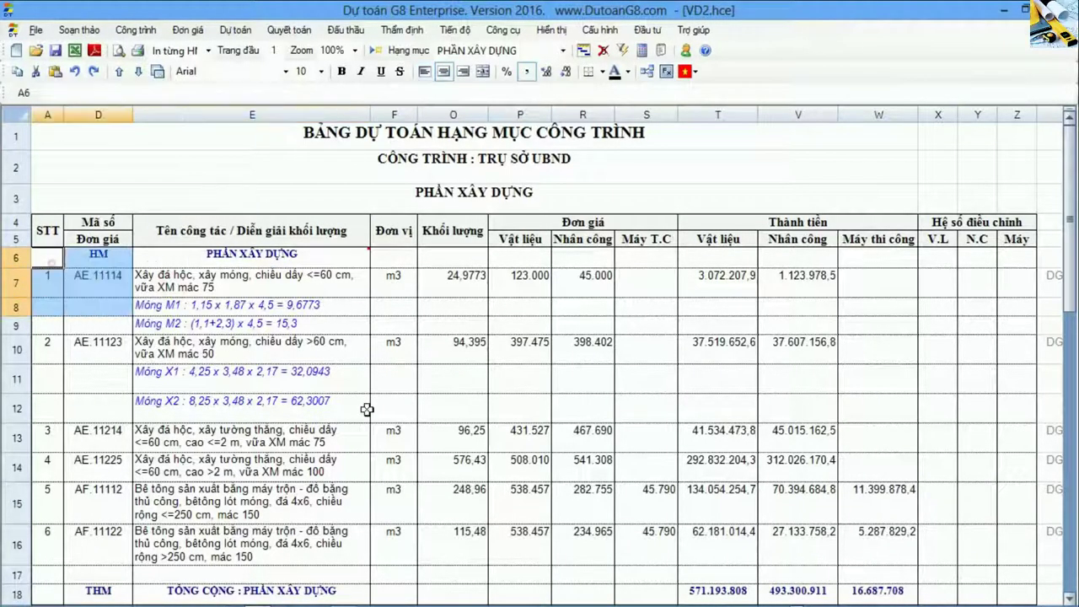
{"action": "left_click_drag", "start_coordinate": [51, 264], "coordinate": [674, 519]}
{"action": "left_click", "coordinate": [755, 513]}
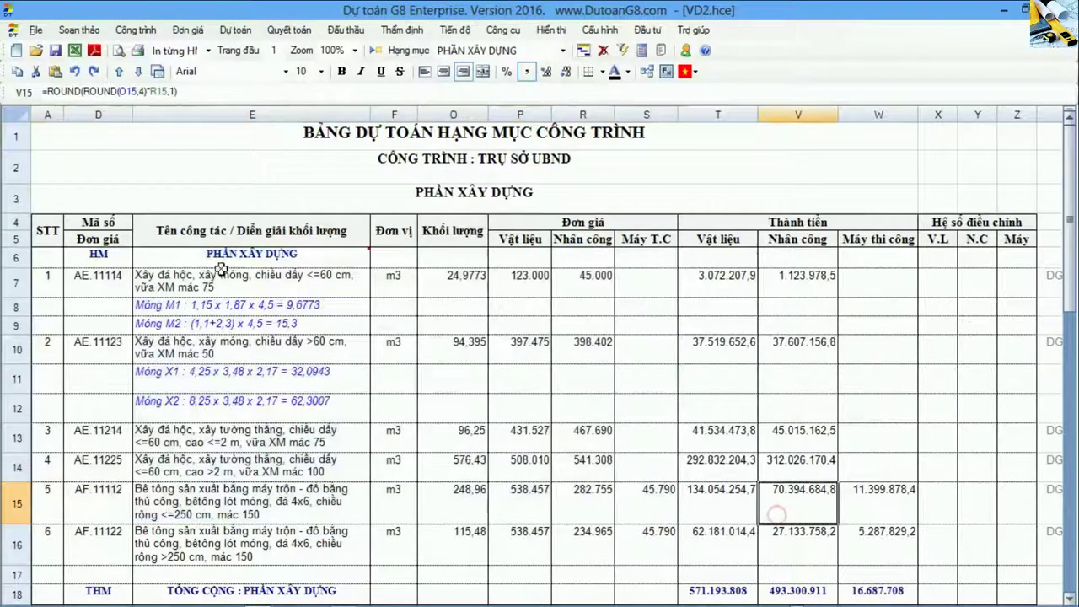
{"action": "left_click_drag", "start_coordinate": [221, 256], "coordinate": [226, 510]}
{"action": "left_click_drag", "start_coordinate": [473, 286], "coordinate": [455, 548]}
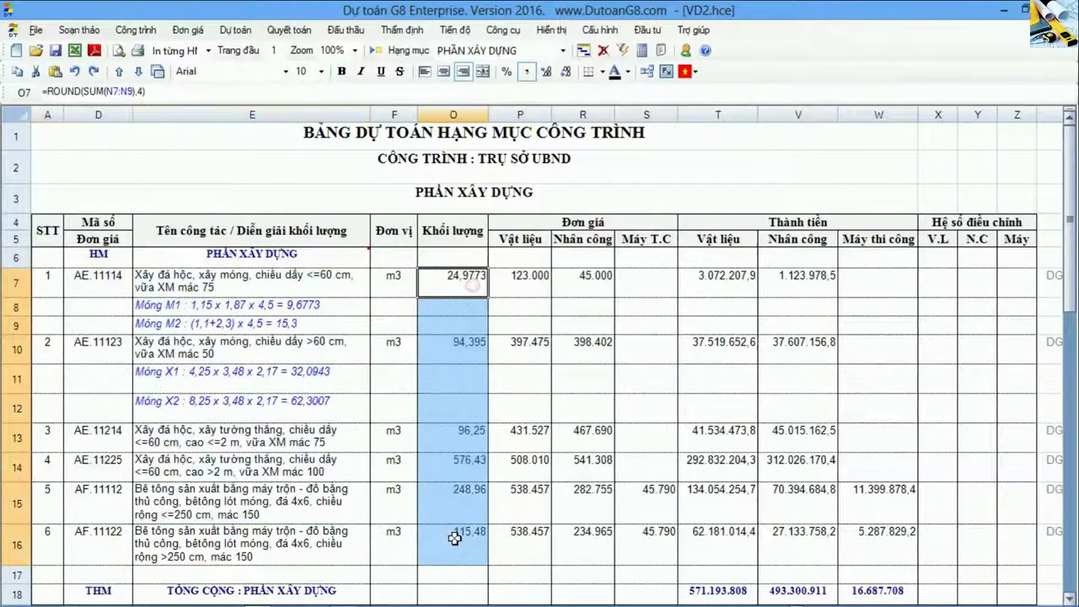
- Inspect the last work item and the AE.11123 code with its detail rows
{"action": "left_click", "coordinate": [453, 549]}
{"action": "left_click", "coordinate": [324, 556]}
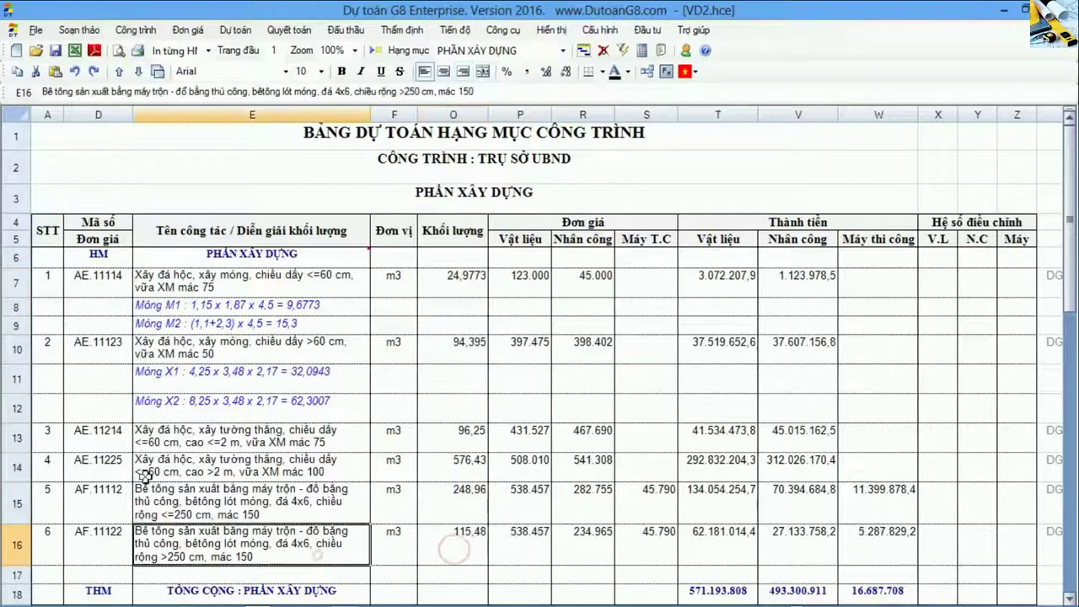
{"action": "left_click", "coordinate": [77, 351]}
{"action": "left_click", "coordinate": [85, 380]}
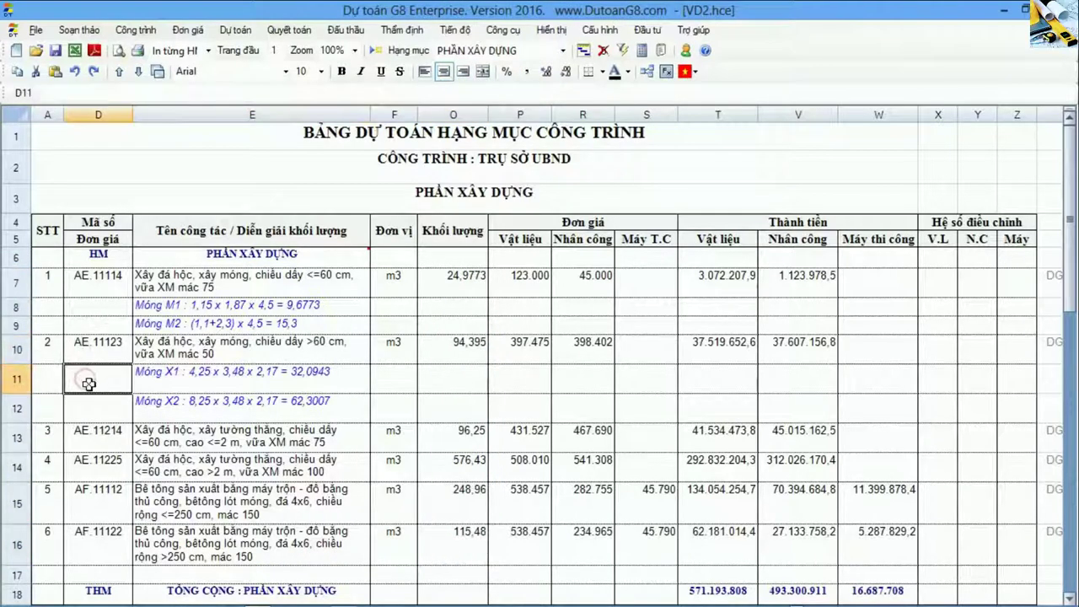
{"action": "mouse_move", "coordinate": [94, 383]}
{"action": "left_mouse_down"}
{"action": "mouse_move", "coordinate": [98, 394]}
{"action": "mouse_move", "coordinate": [96, 382]}
{"action": "left_mouse_up"}
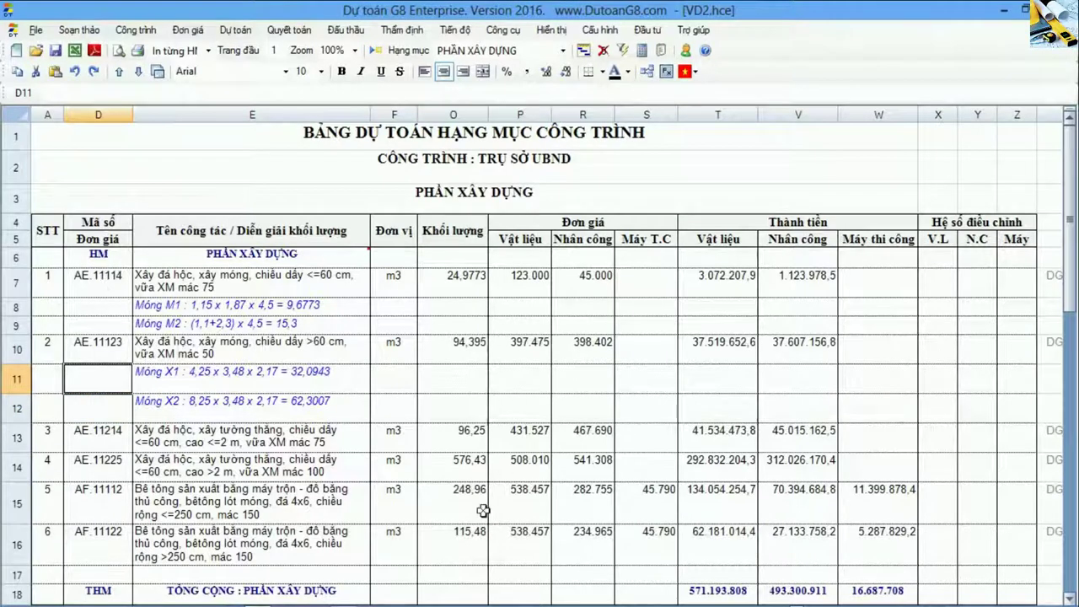
{"action": "left_click", "coordinate": [52, 285]}
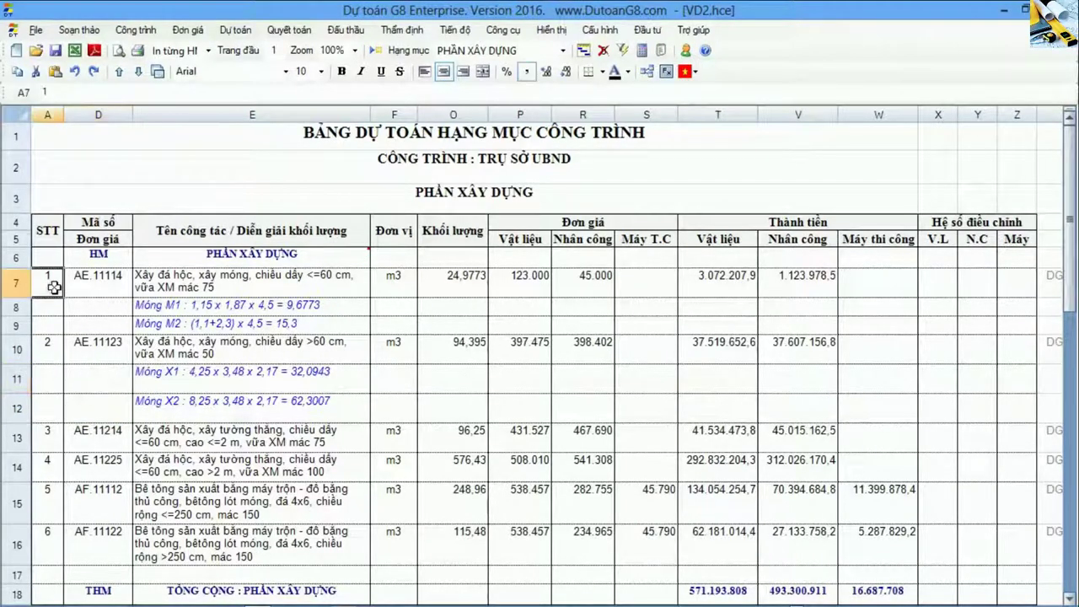
- Open the stage-1 settlement table from the Quyết toán menu and look over its empty rows
{"action": "left_click", "coordinate": [291, 29]}
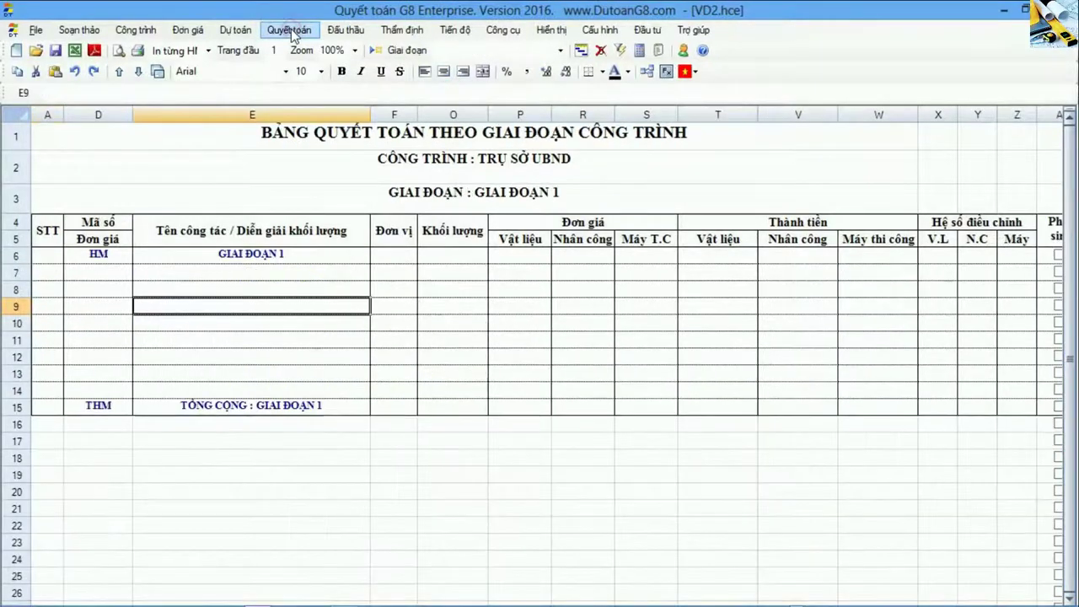
{"action": "left_click", "coordinate": [291, 216]}
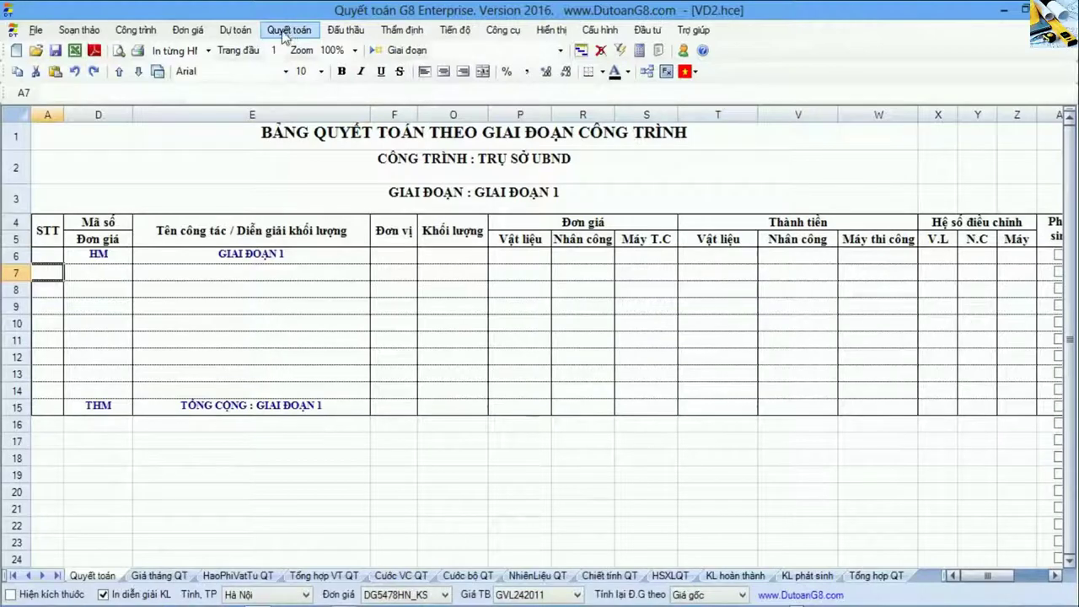
{"action": "left_click", "coordinate": [28, 577]}
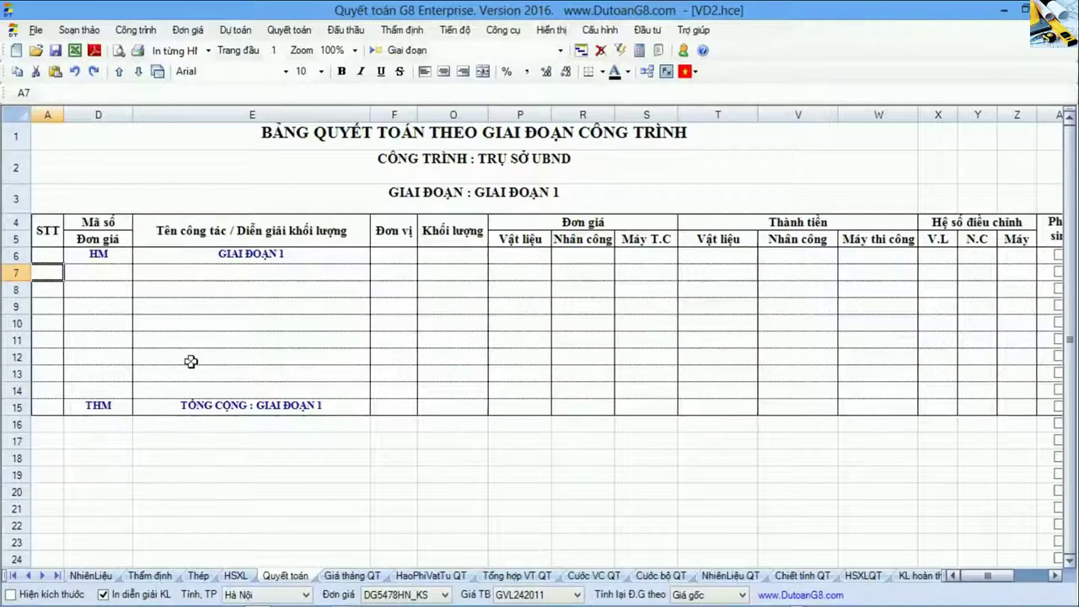
{"action": "left_click", "coordinate": [180, 326]}
{"action": "left_click", "coordinate": [105, 272]}
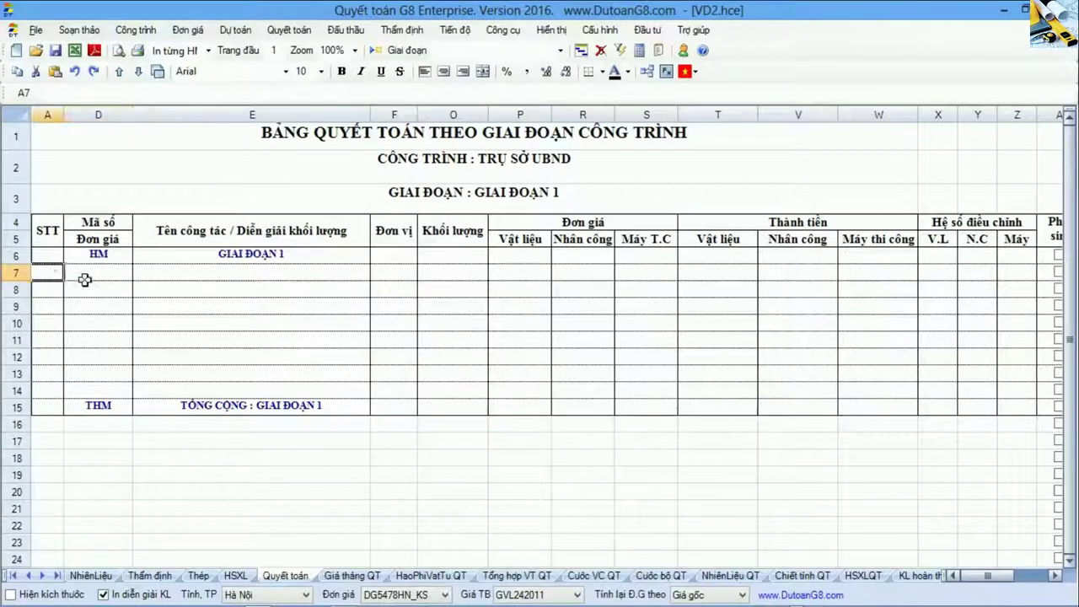
{"action": "left_click_drag", "start_coordinate": [57, 276], "coordinate": [519, 356]}
- Select the GIAI ĐOẠN 1 heading cell and start editing its text in place
{"action": "left_click_drag", "start_coordinate": [101, 255], "coordinate": [233, 254]}
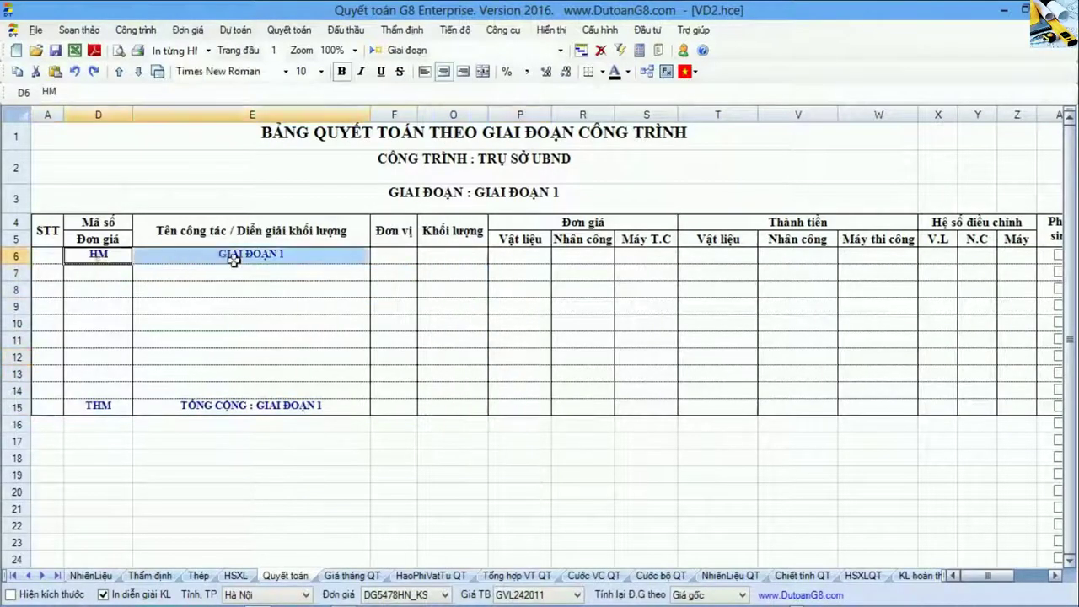
{"action": "left_click", "coordinate": [253, 255]}
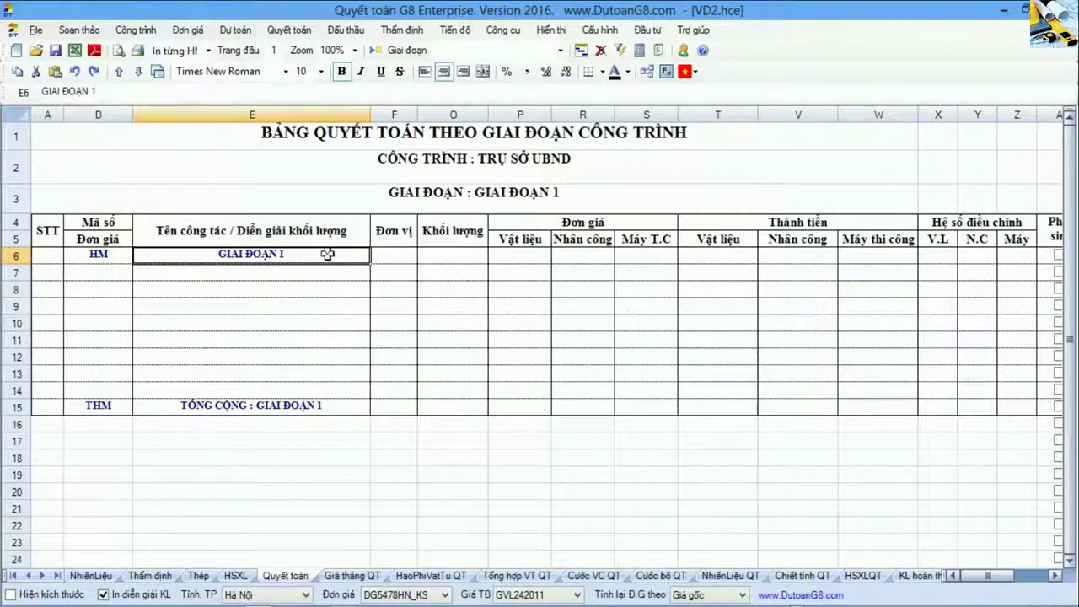
{"action": "double_click", "coordinate": [328, 255]}
{"action": "left_click", "coordinate": [329, 254]}
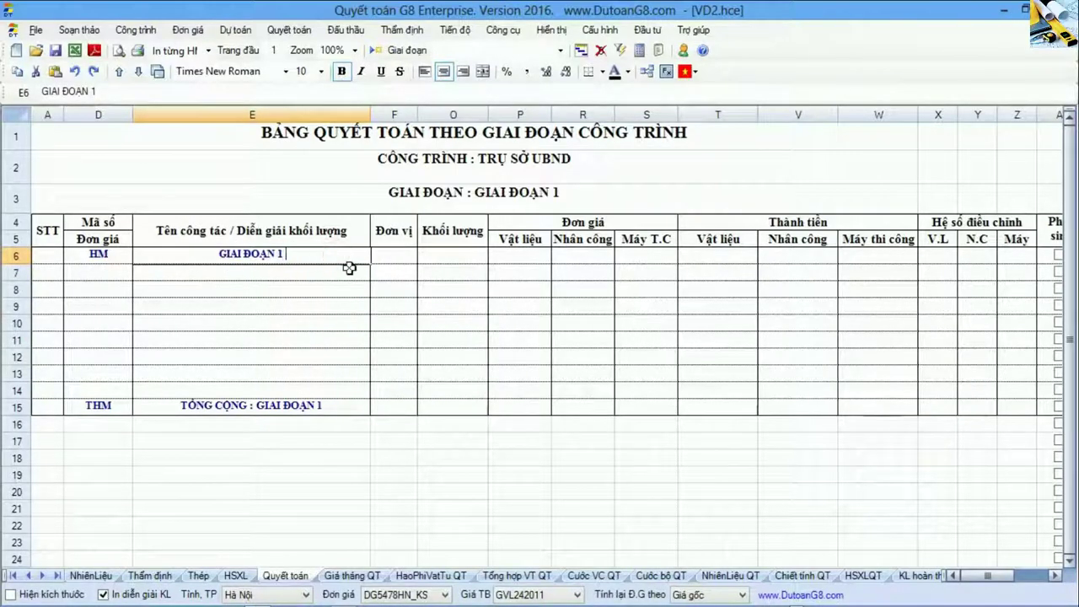
{"action": "type", "text": "TH"}
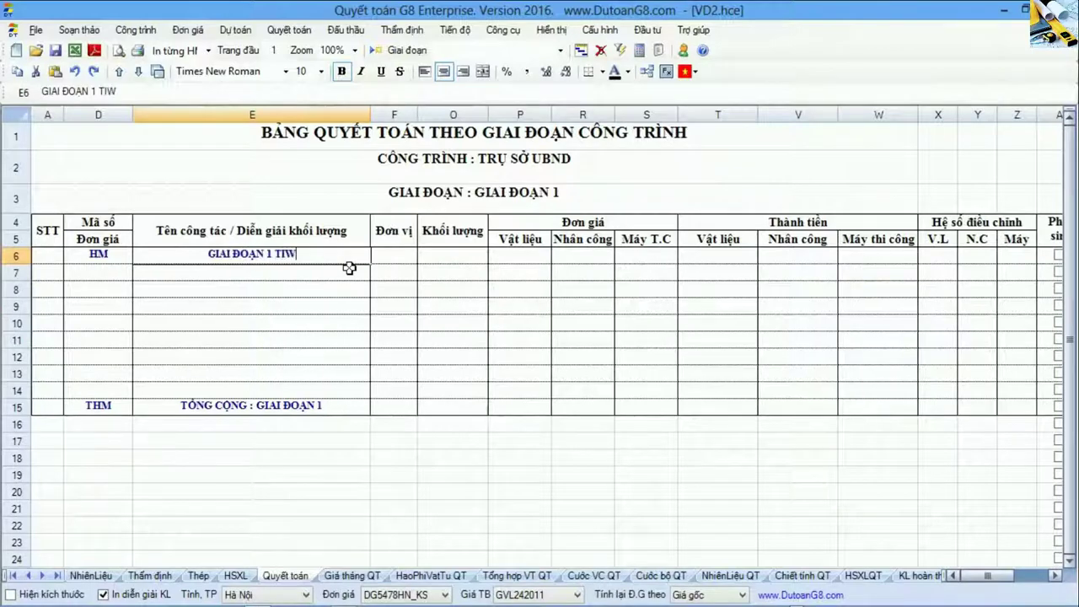
{"action": "key", "text": "BackSpace"}
{"action": "key", "text": "alt"}
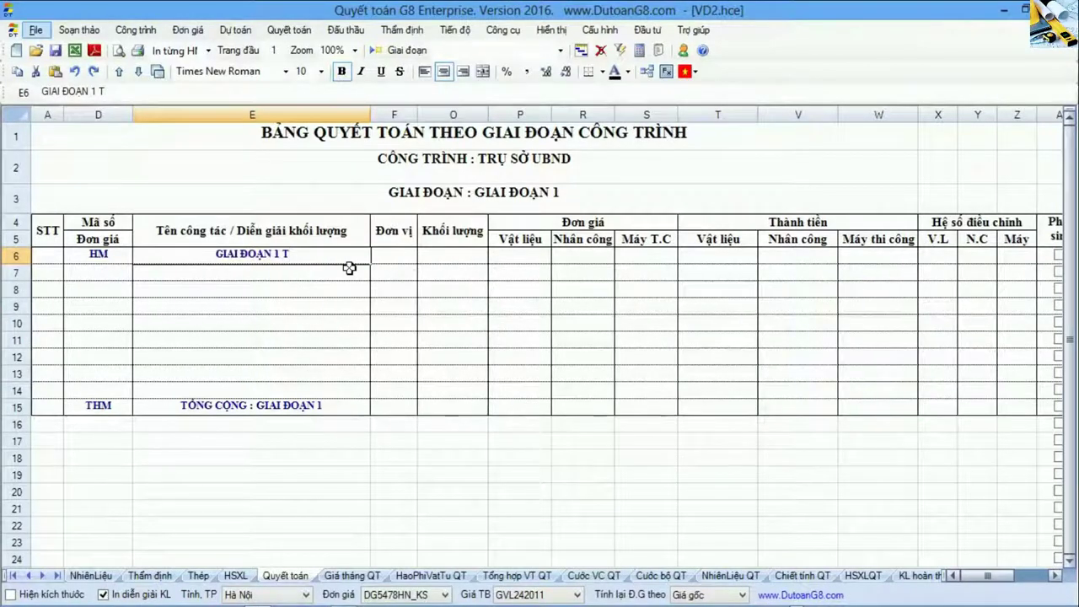
{"action": "key", "text": "Down"}
{"action": "left_click", "coordinate": [301, 255]}
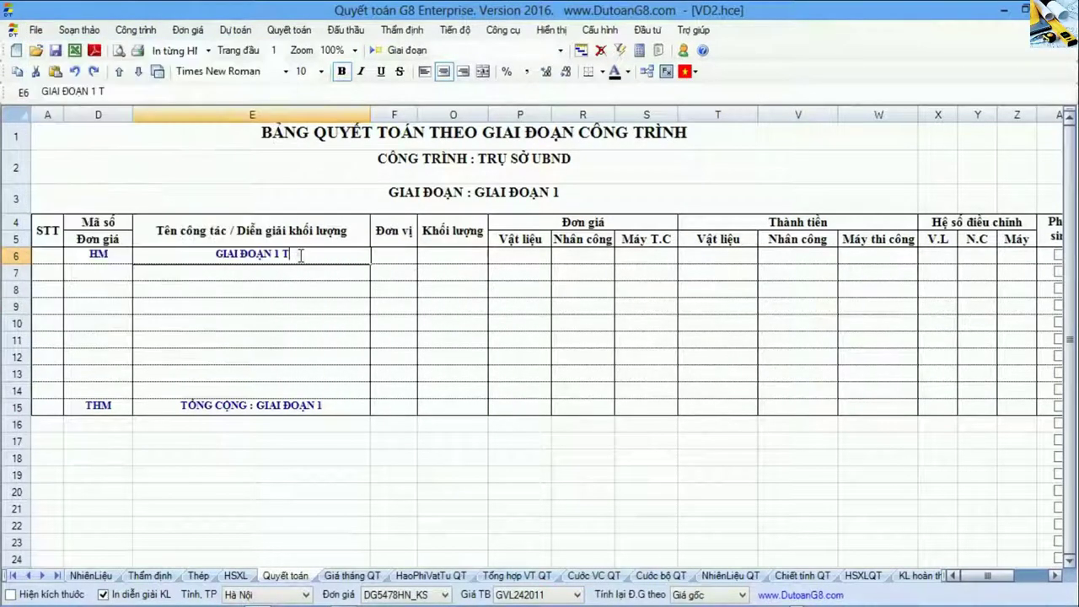
- Finish the heading as 'GIAI ĐOẠN 1 (TỪ THÁNG 1 - 6 /2016)' and confirm it
{"action": "type", "text": "HT"}
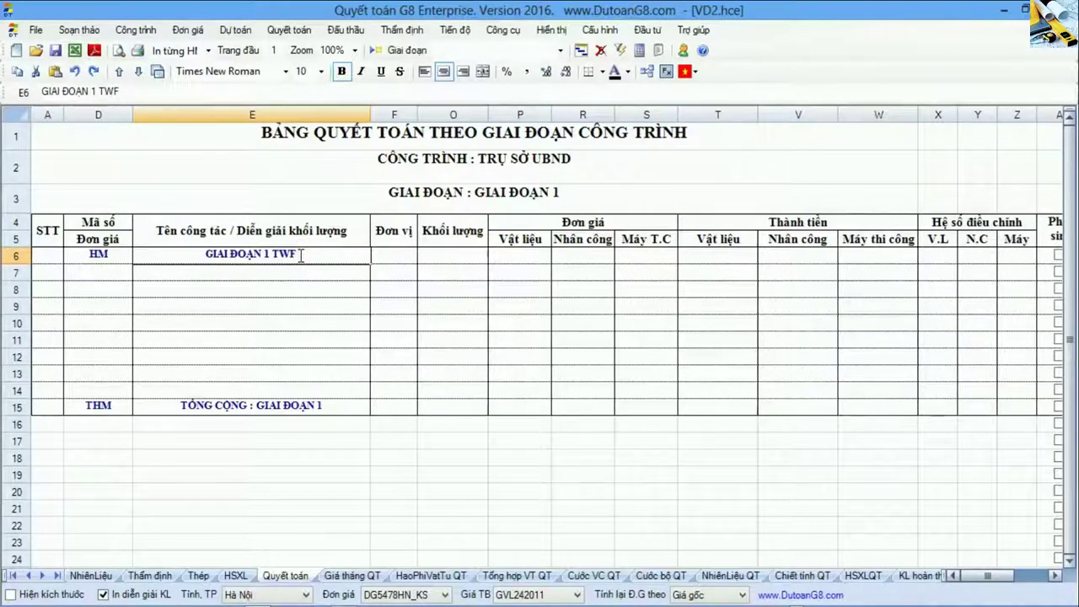
{"action": "key", "text": "BackSpace"}
{"action": "key", "text": "BackSpace"}
{"action": "type", "text": "HI"}
{"action": "key", "text": "BackSpace"}
{"action": "key", "text": "BackSpace"}
{"action": "key", "text": "BackSpace"}
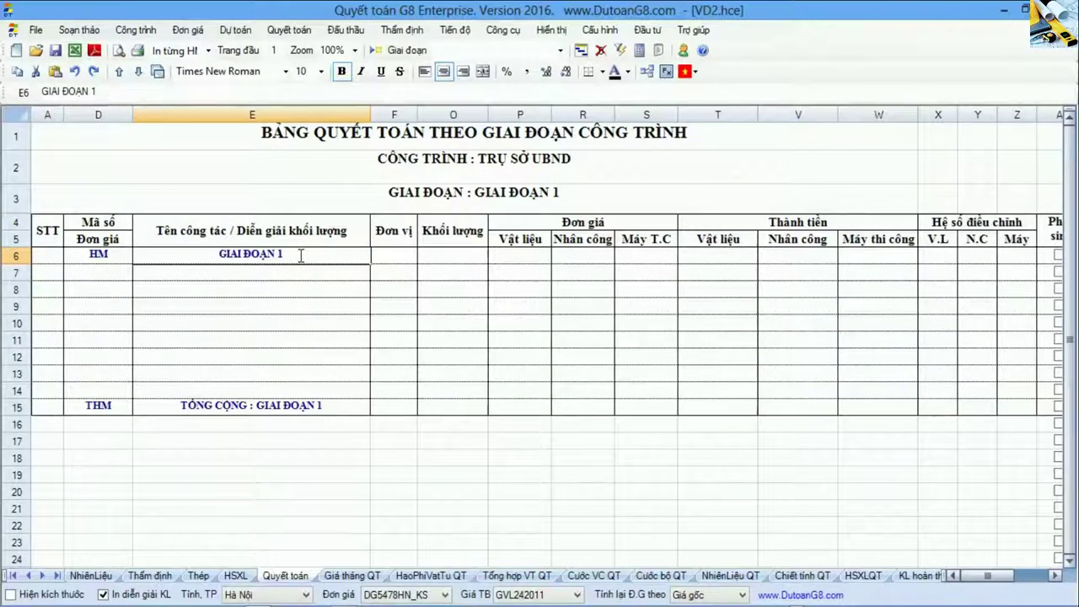
{"action": "type", "text": "TUNG"}
{"action": "key", "text": "BackSpace"}
{"action": "key", "text": "BackSpace"}
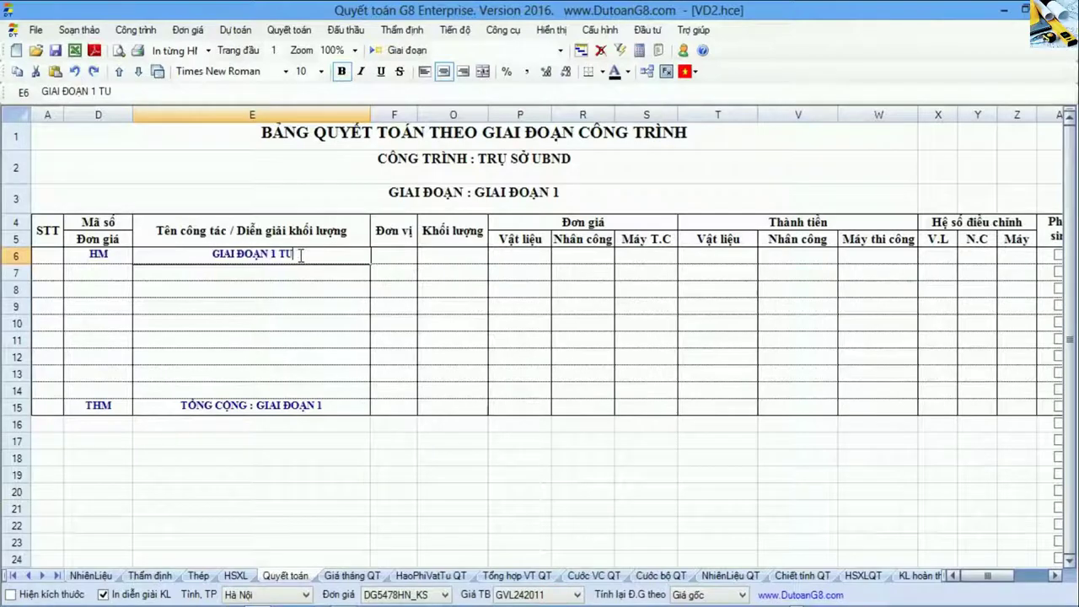
{"action": "key", "text": "BackSpace"}
{"action": "key", "text": "alt+f"}
{"action": "key", "text": "Escape"}
{"action": "key", "text": "Escape"}
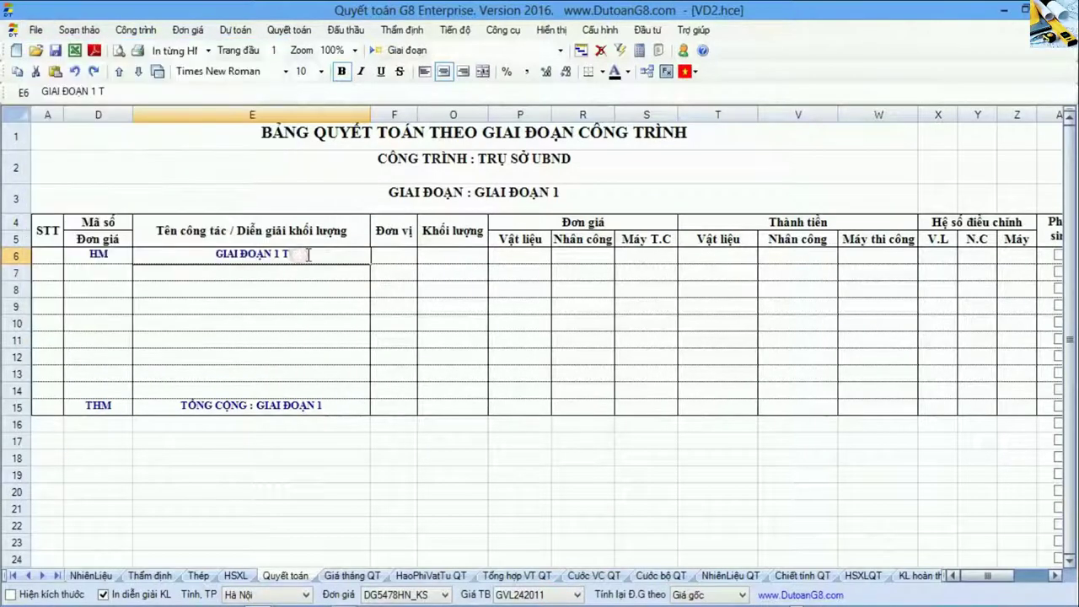
{"action": "type", "text": "U"}
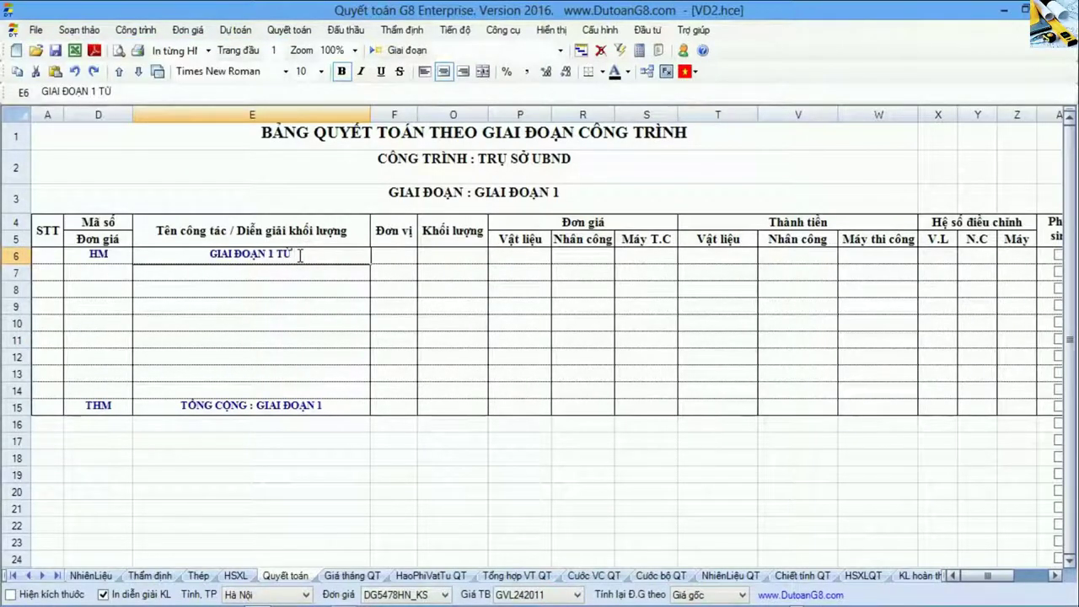
{"action": "type", "text": " THANGs"}
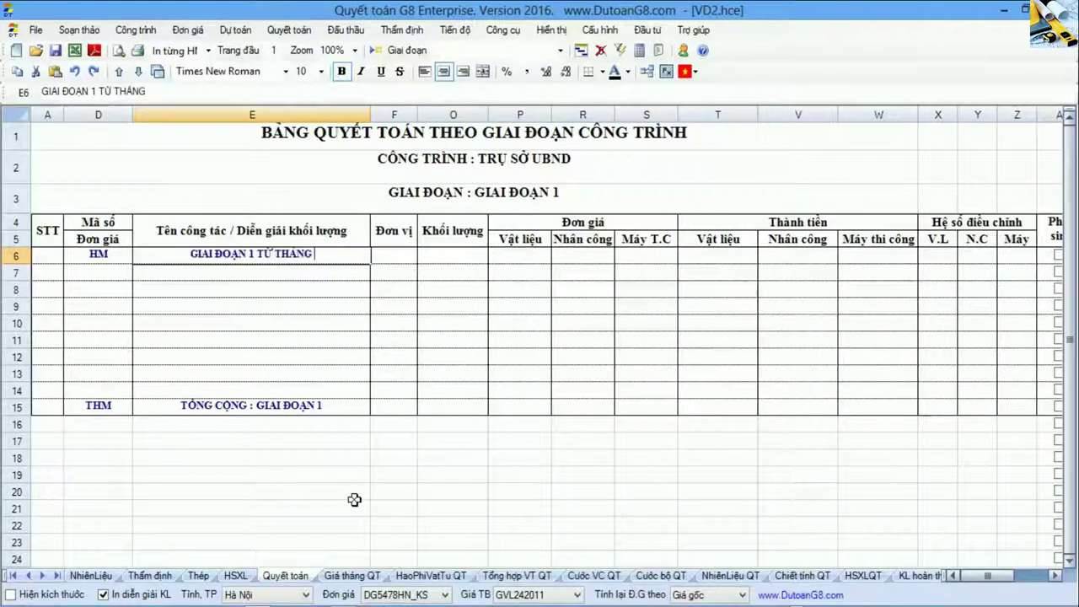
{"action": "type", "text": " 1 - 6"}
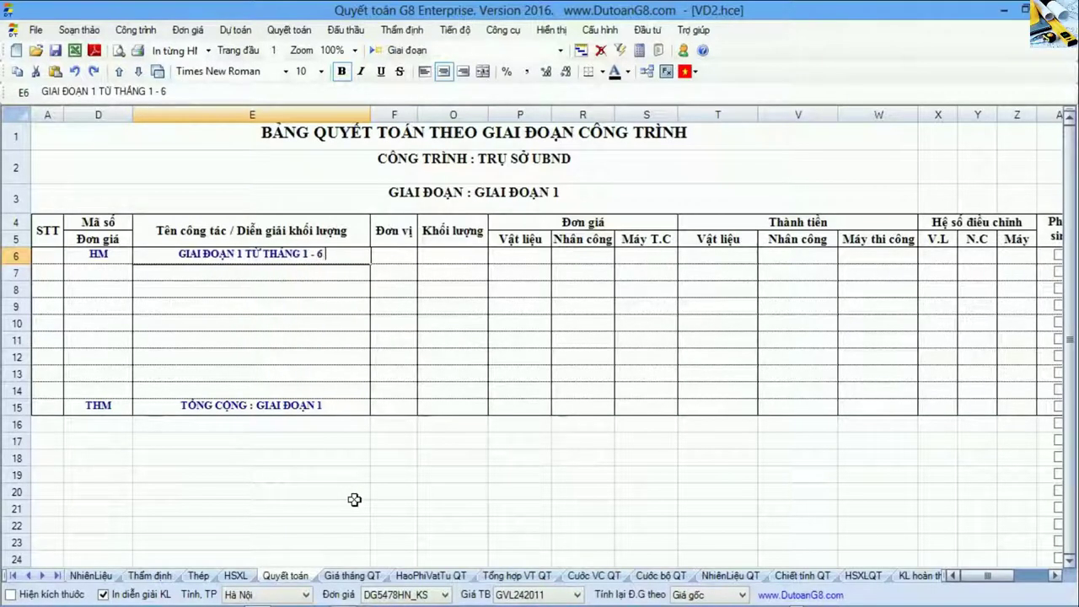
{"action": "type", "text": " /2016"}
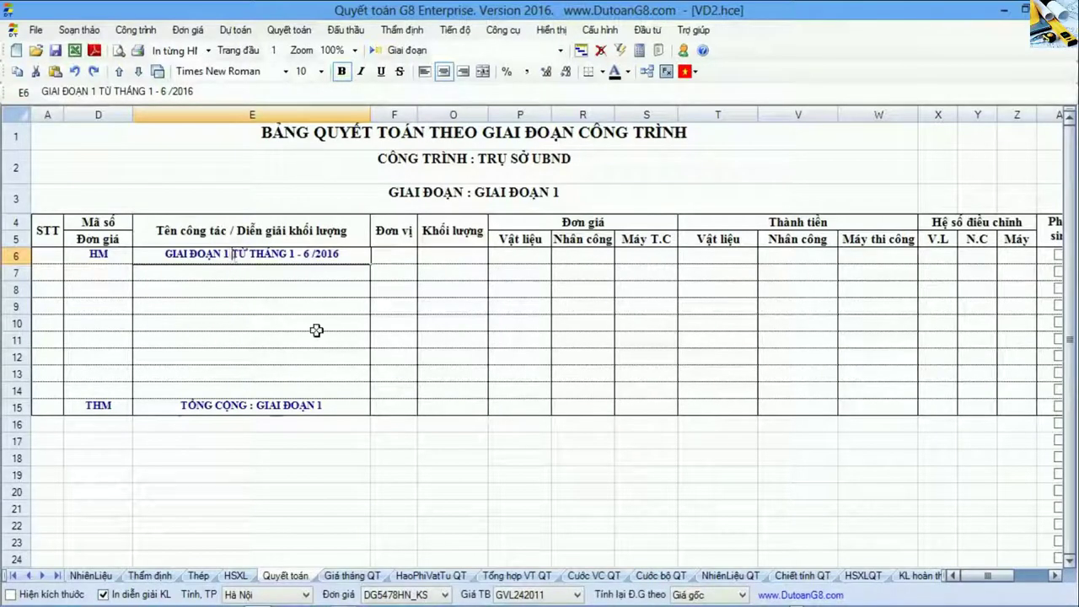
{"action": "type", "text": "("}
{"action": "type", "text": ")"}
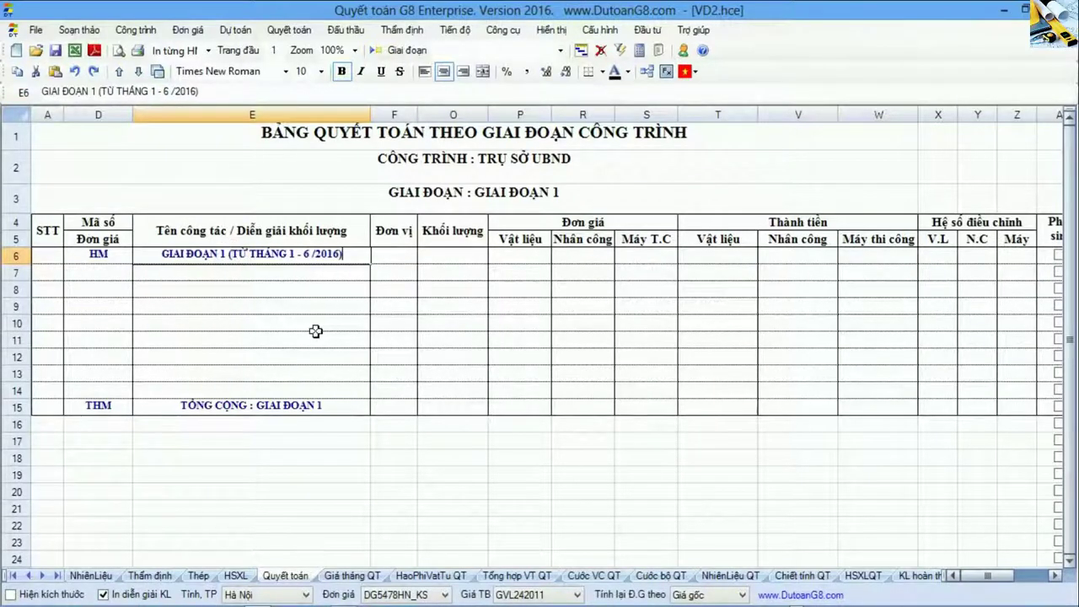
{"action": "left_click", "coordinate": [226, 273]}
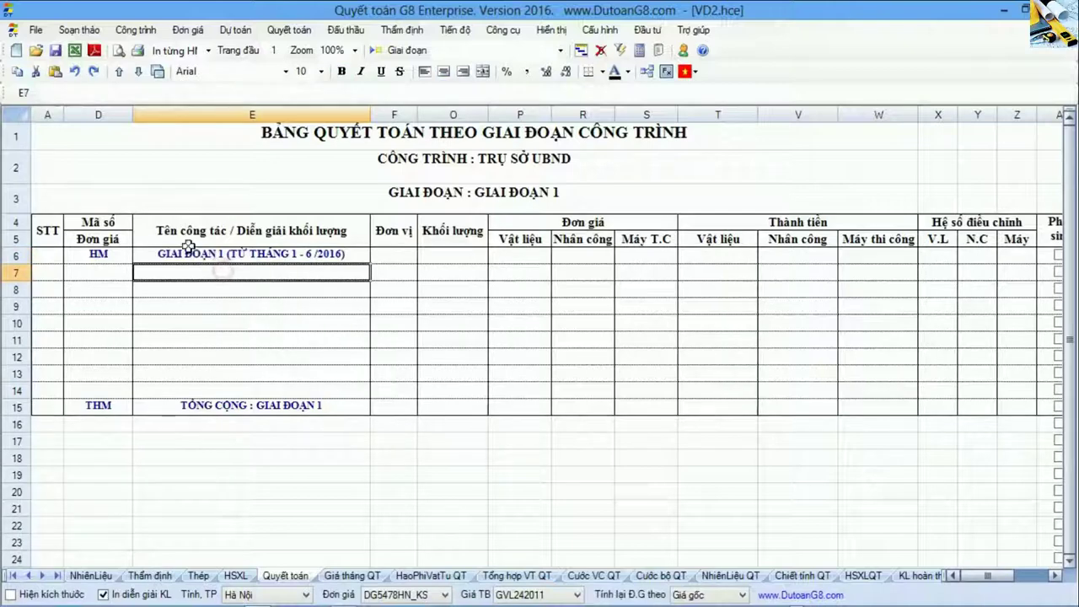
- From the first blank work row's context menu, choose Thêm công tác từ Dự toán
{"action": "left_click_drag", "start_coordinate": [126, 258], "coordinate": [185, 255]}
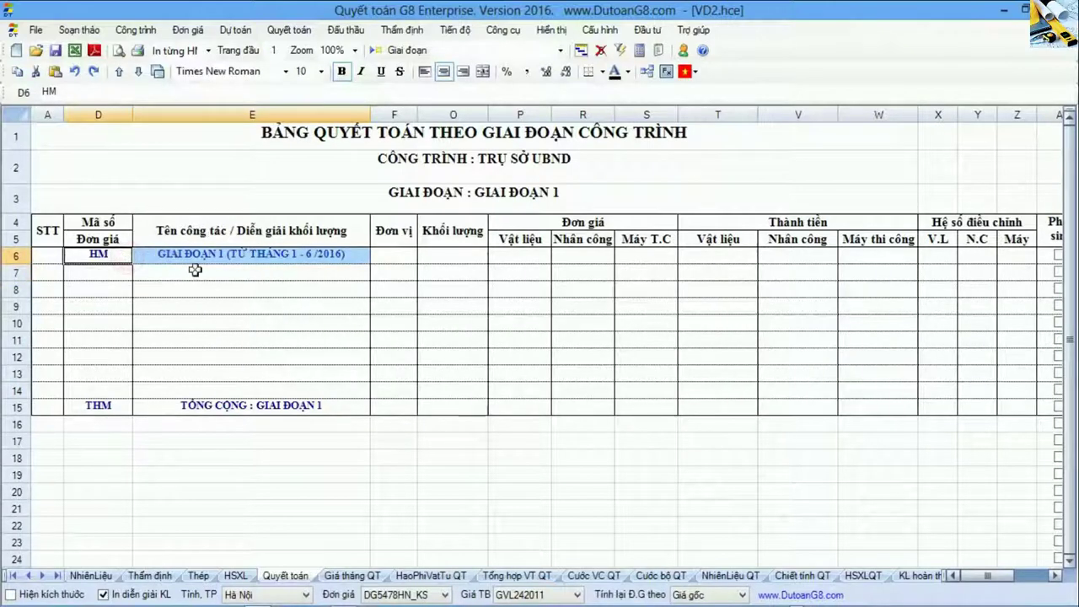
{"action": "left_click", "coordinate": [228, 269]}
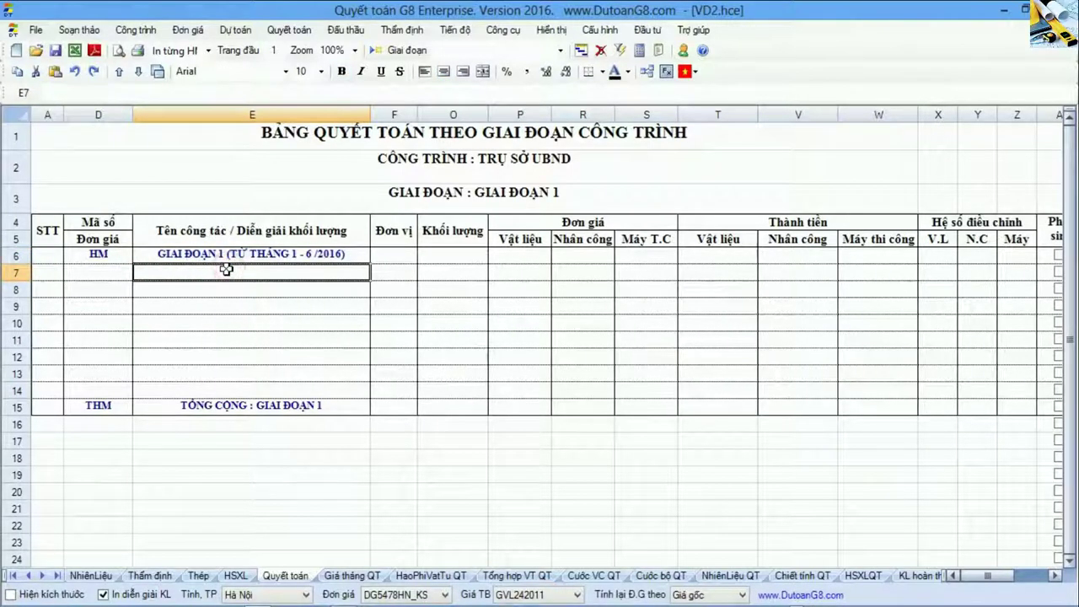
{"action": "left_click", "coordinate": [108, 269]}
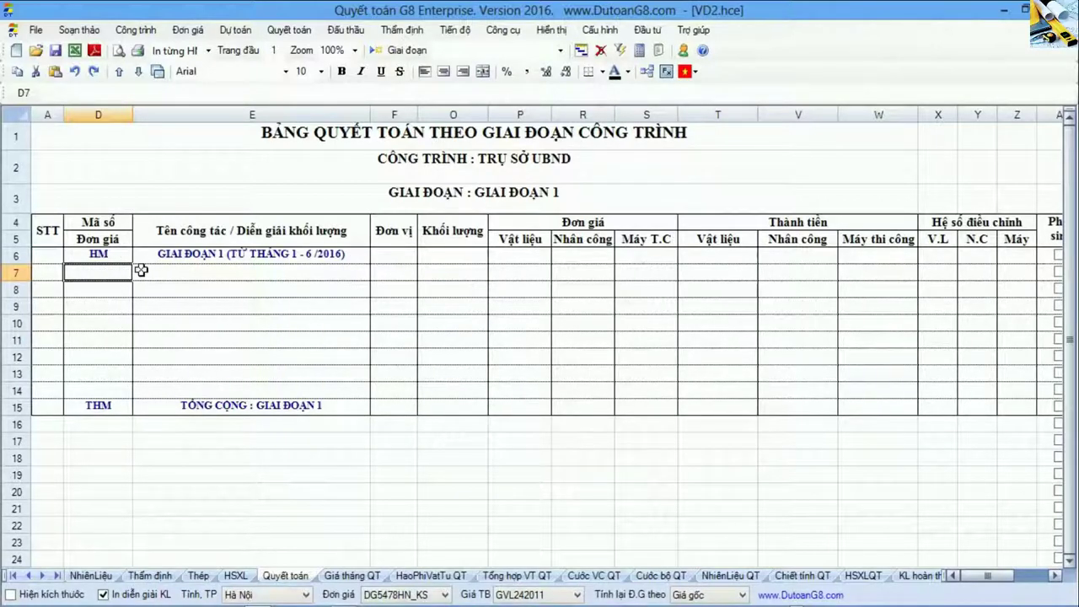
{"action": "right_click", "coordinate": [140, 271]}
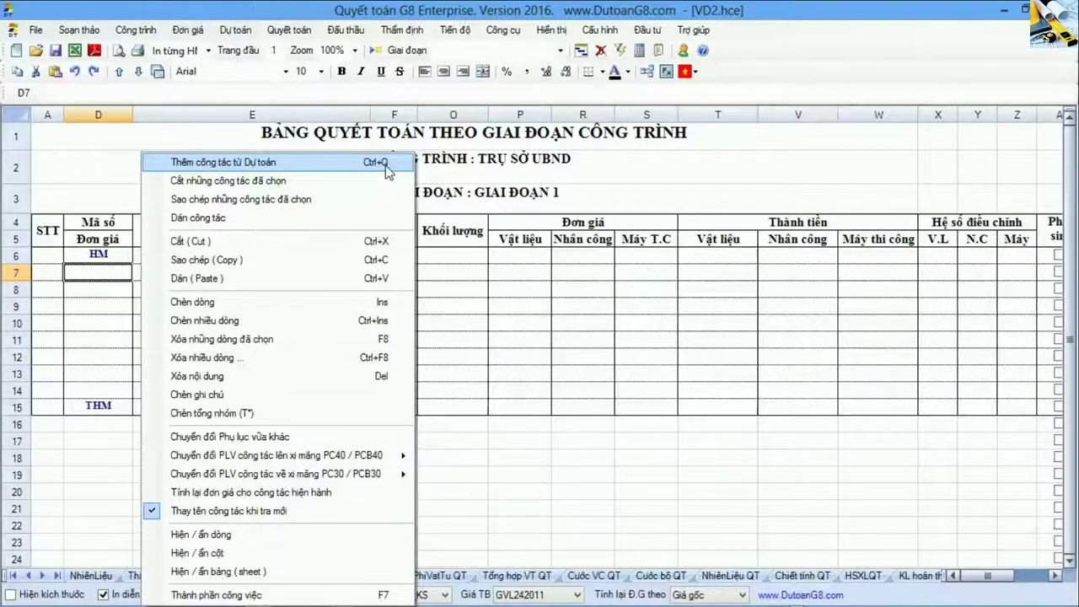
{"action": "left_click", "coordinate": [385, 162]}
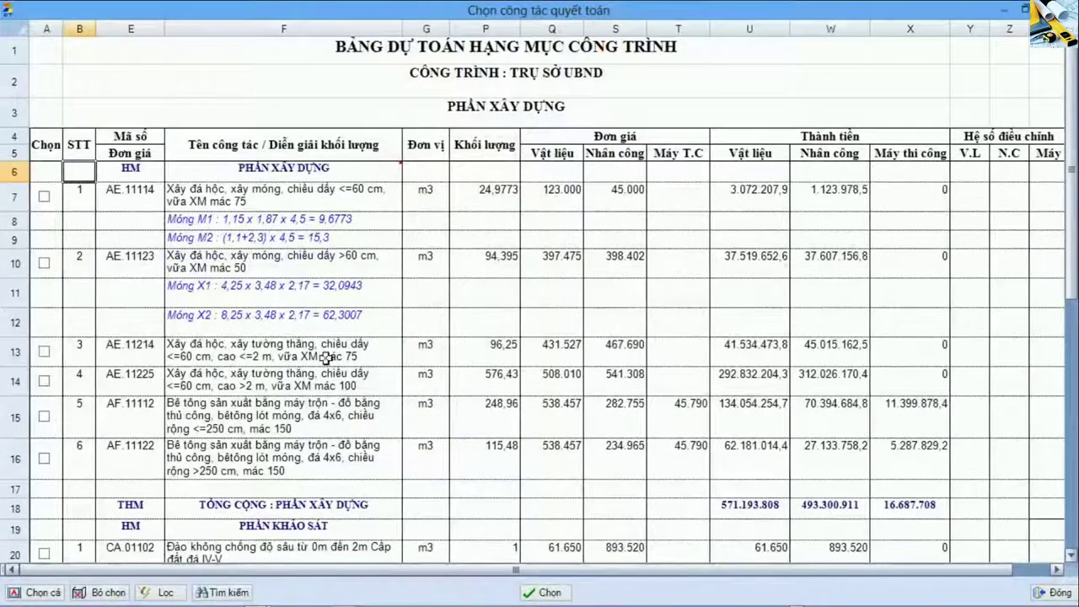
- Tick AE.11114, AE.11123 and AE.11214 in the estimate list and import them into Giai đoạn 1
{"action": "left_click", "coordinate": [44, 197]}
{"action": "left_click", "coordinate": [43, 262]}
{"action": "left_click", "coordinate": [44, 351]}
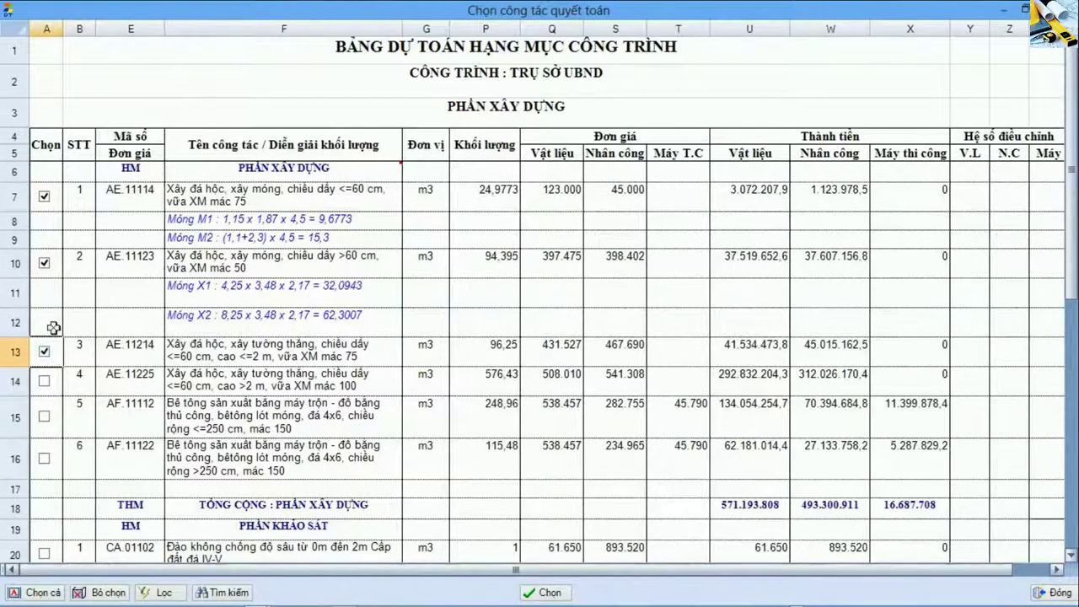
{"action": "left_click", "coordinate": [44, 352]}
{"action": "left_click", "coordinate": [45, 461]}
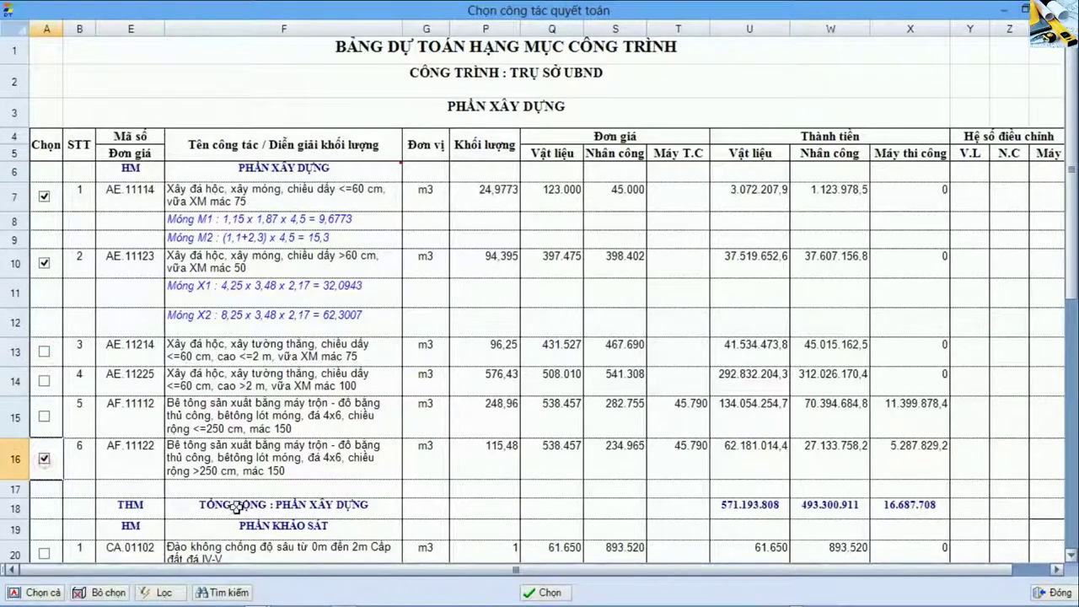
{"action": "left_click", "coordinate": [44, 351]}
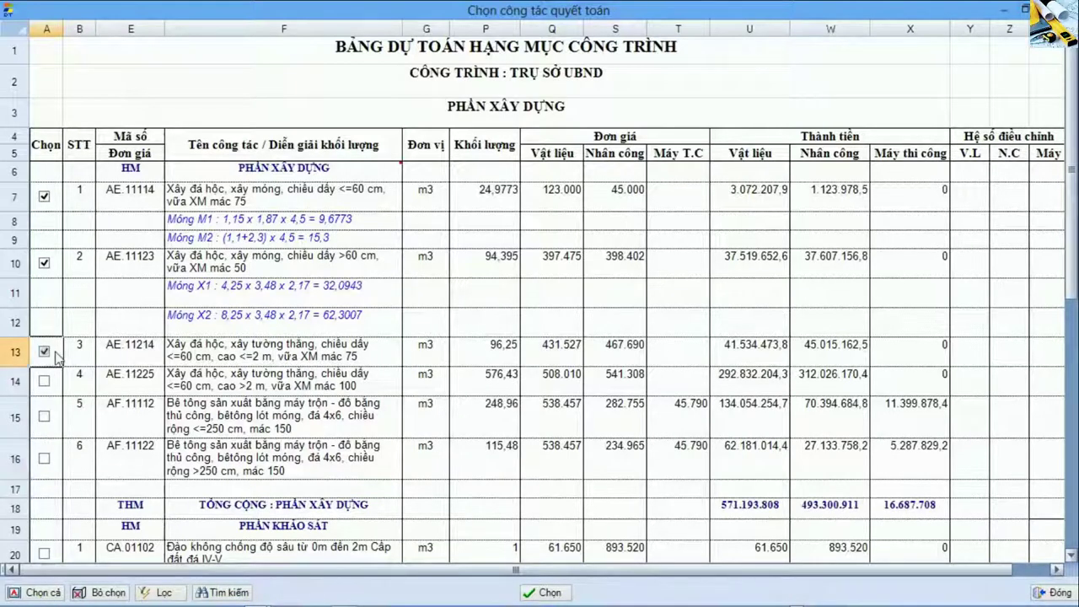
{"action": "left_click", "coordinate": [544, 593]}
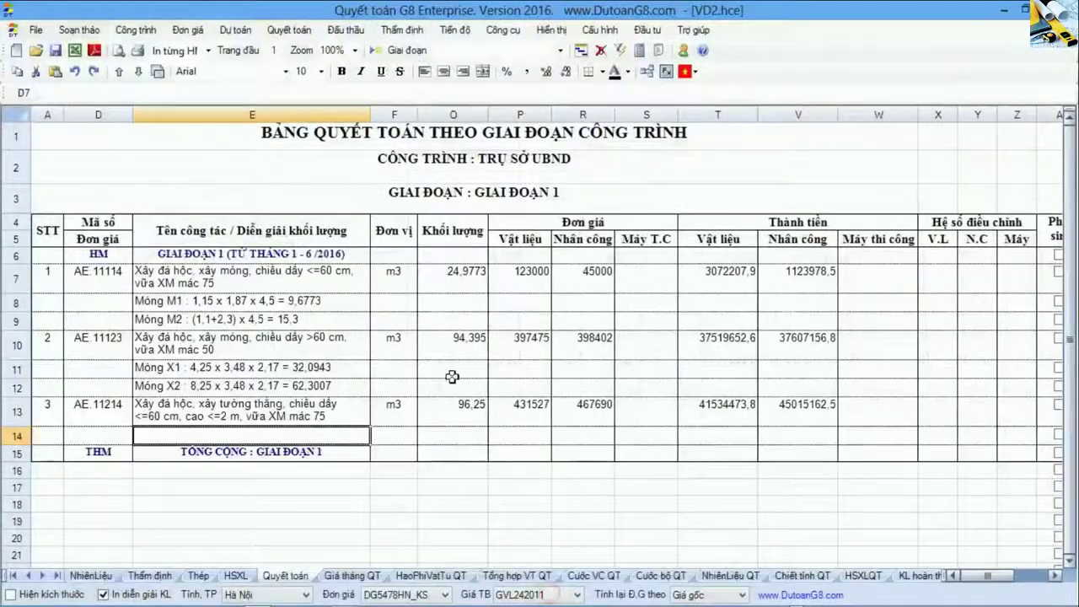
{"action": "left_click", "coordinate": [236, 301]}
{"action": "left_click_drag", "start_coordinate": [173, 278], "coordinate": [258, 410]}
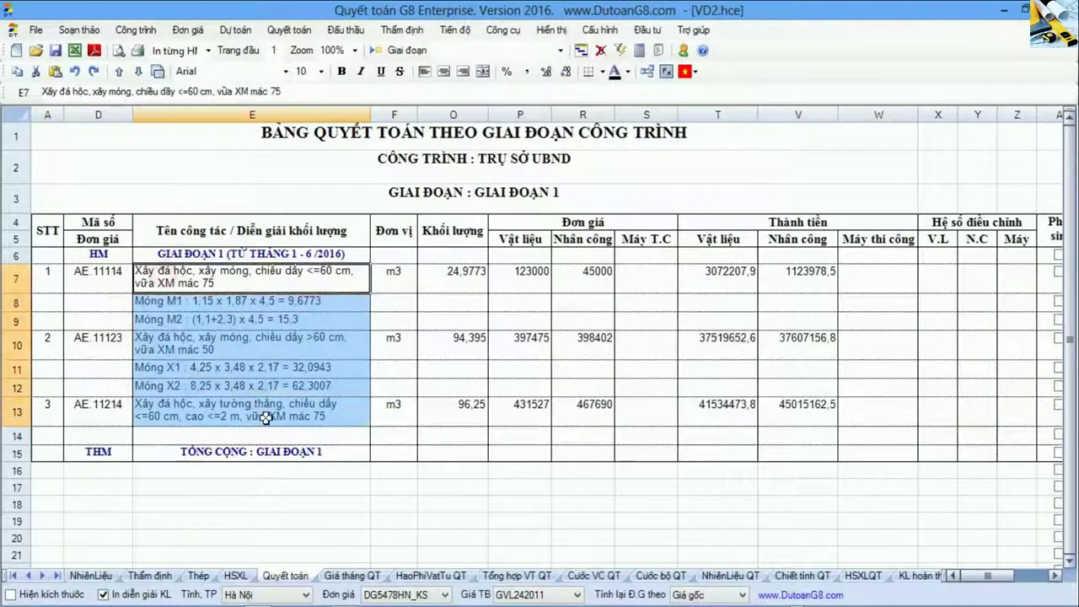
{"action": "left_click", "coordinate": [261, 410]}
{"action": "left_click_drag", "start_coordinate": [235, 301], "coordinate": [236, 319]}
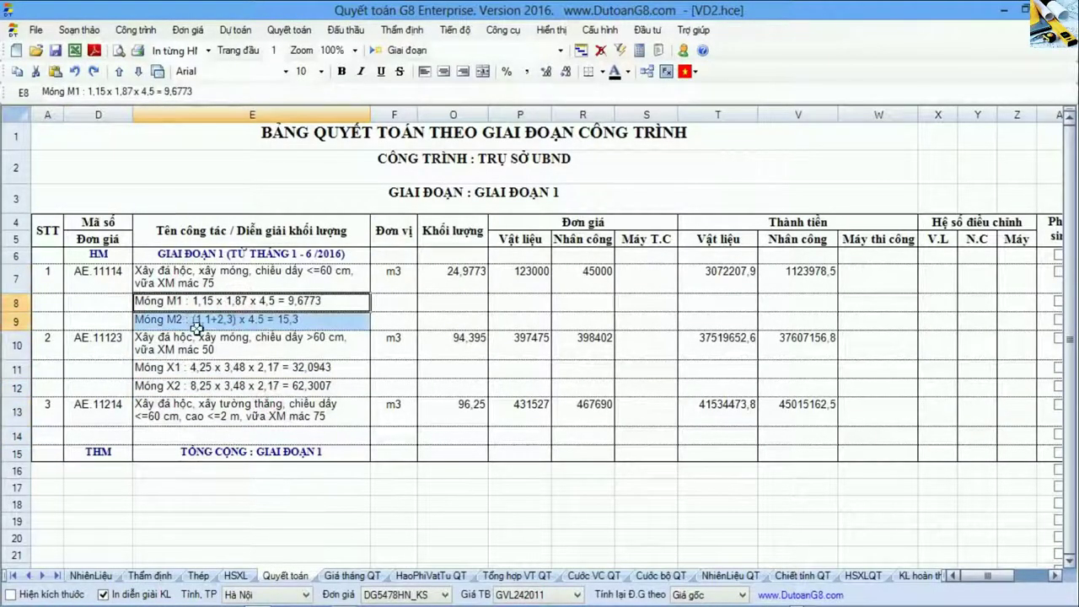
{"action": "mouse_move", "coordinate": [112, 305]}
{"action": "left_mouse_down"}
{"action": "mouse_move", "coordinate": [351, 301]}
{"action": "mouse_move", "coordinate": [391, 303]}
{"action": "mouse_move", "coordinate": [390, 314]}
{"action": "left_mouse_up"}
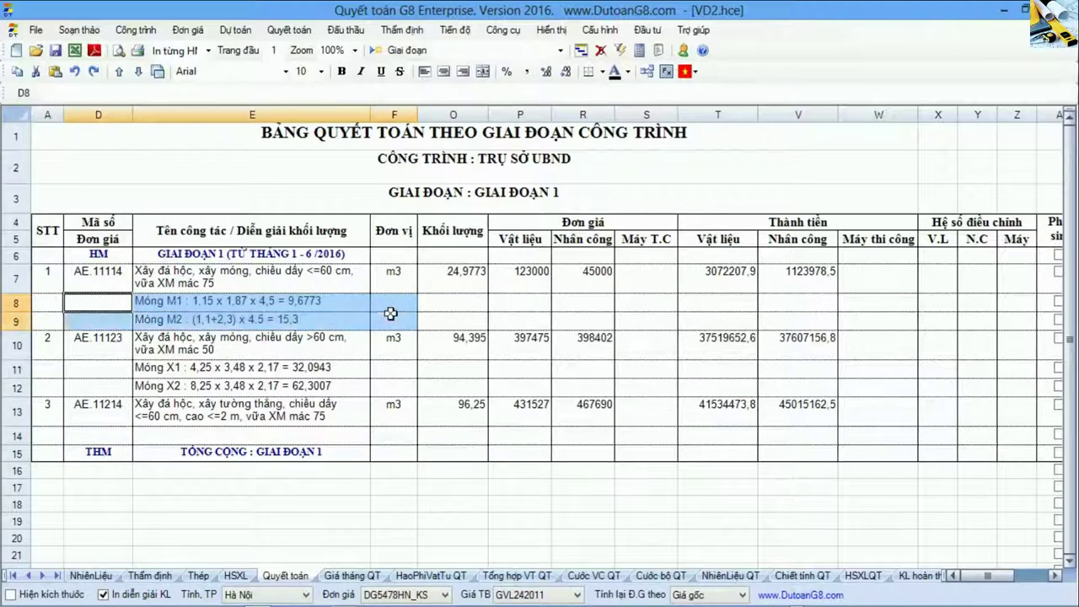
{"action": "left_click", "coordinate": [319, 303]}
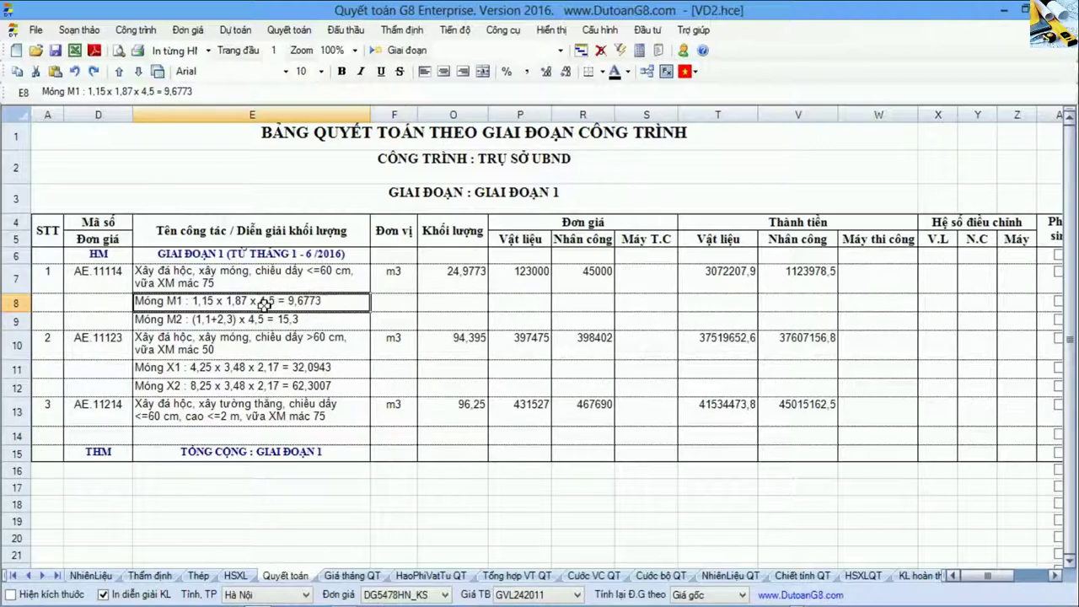
{"action": "left_click", "coordinate": [257, 322]}
{"action": "left_click", "coordinate": [240, 303]}
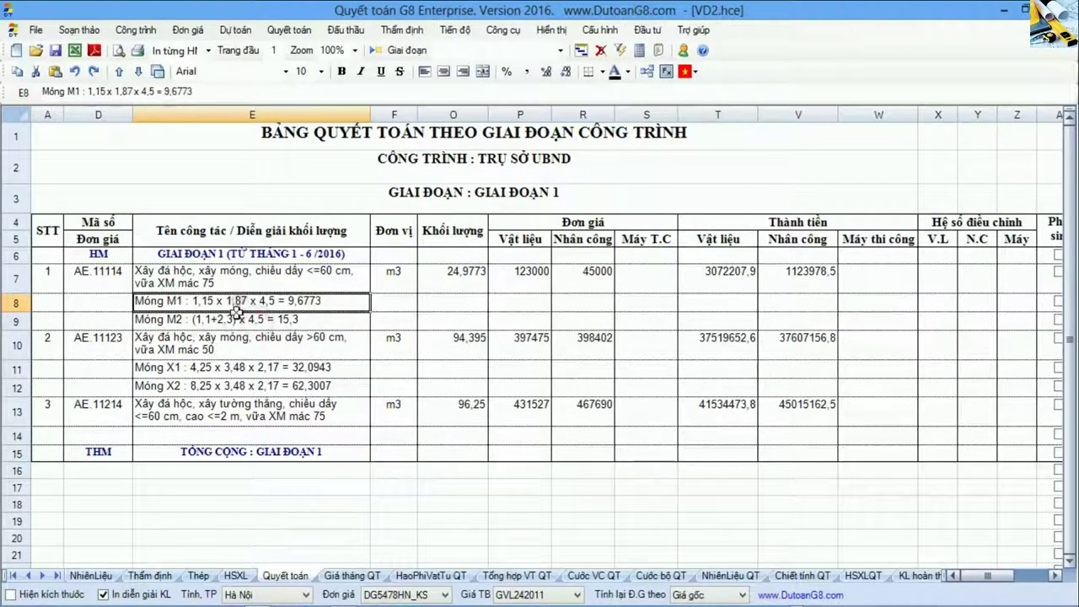
{"action": "left_click_drag", "start_coordinate": [237, 311], "coordinate": [237, 322]}
{"action": "left_click_drag", "start_coordinate": [203, 237], "coordinate": [177, 324]}
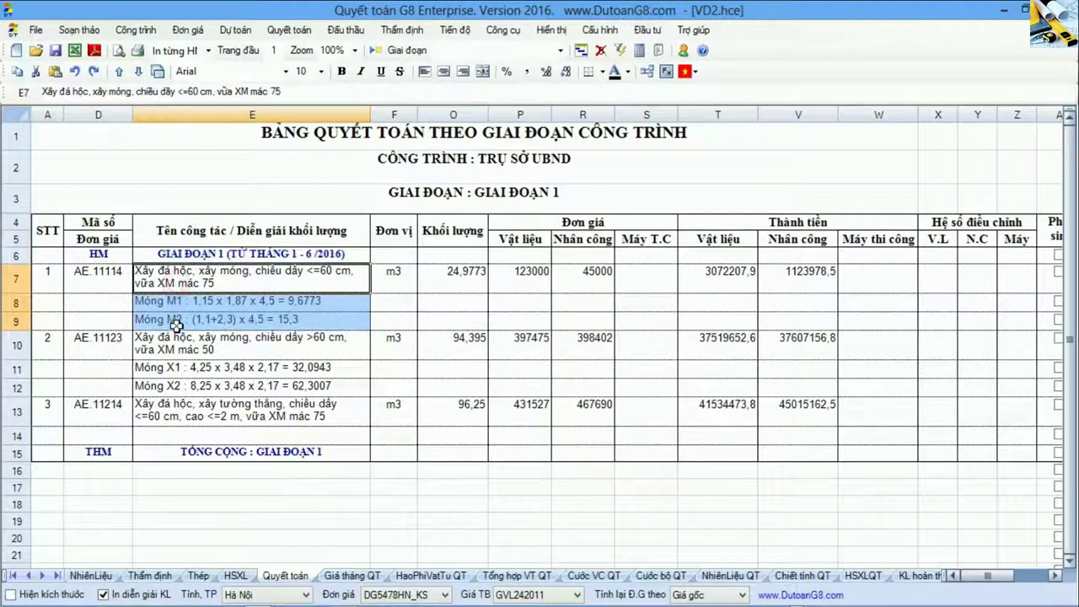
{"action": "double_click", "coordinate": [239, 301]}
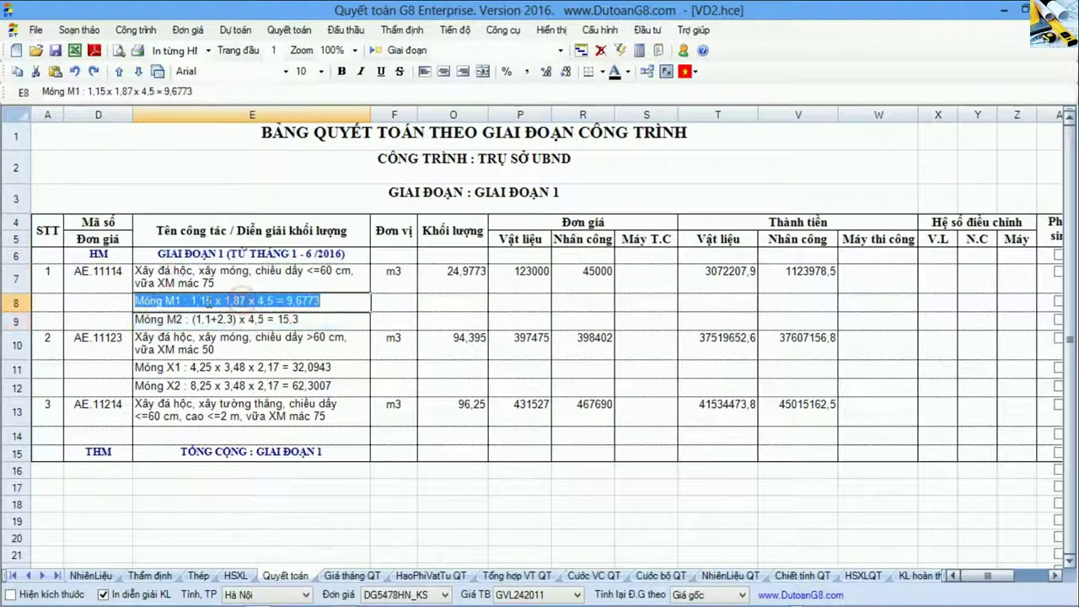
{"action": "left_click", "coordinate": [206, 301]}
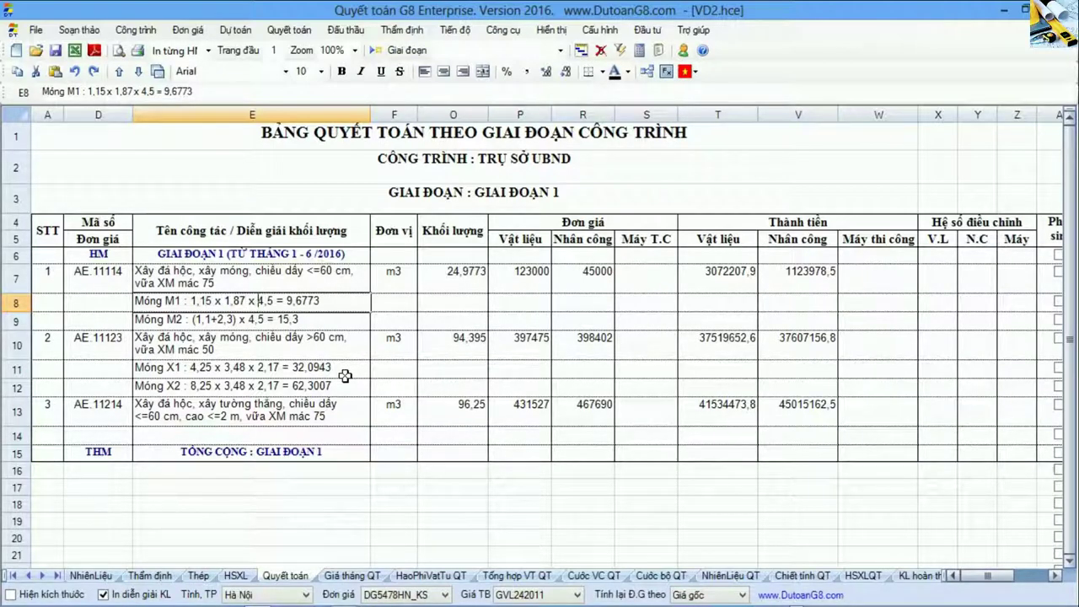
- Change Móng M1's last dimension to 2,5 and Móng M2's to 3,5, giving AE.11114 quantity 17,2763
{"action": "key", "text": "shift+Right"}
{"action": "key", "text": "Return"}
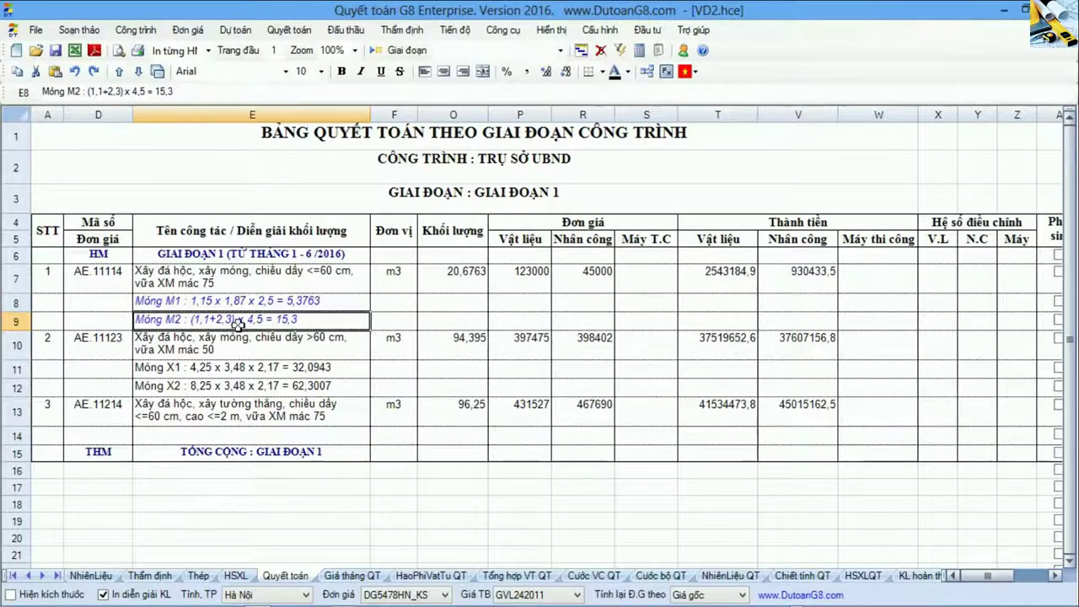
{"action": "double_click", "coordinate": [244, 319]}
{"action": "key", "text": "shift+Right"}
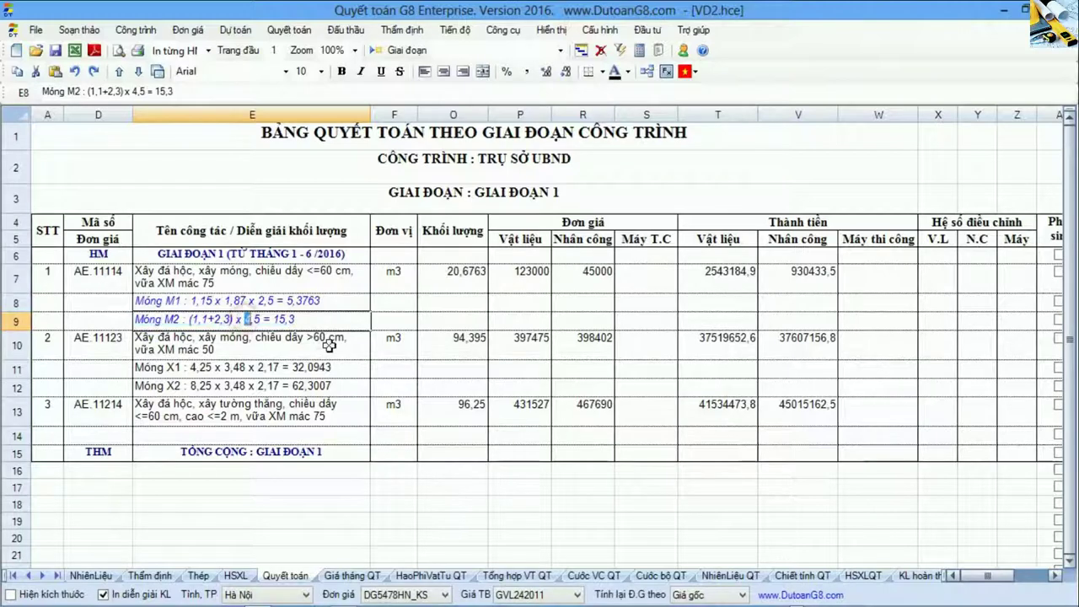
{"action": "key", "text": "Return"}
{"action": "key", "text": "Up"}
{"action": "key", "text": "Up"}
{"action": "key", "text": "shift+Down"}
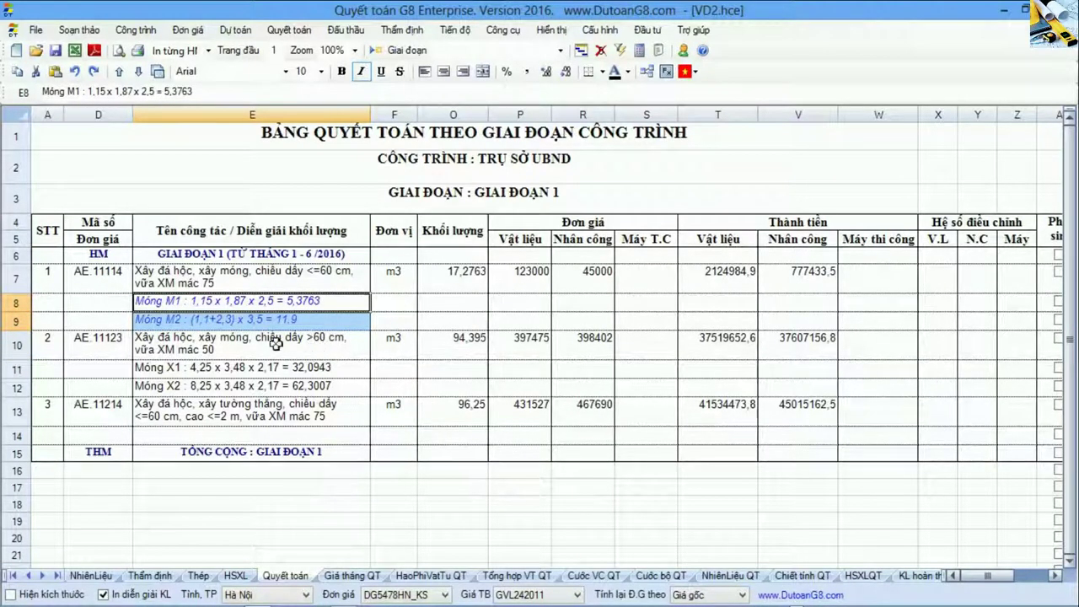
{"action": "left_click", "coordinate": [472, 280]}
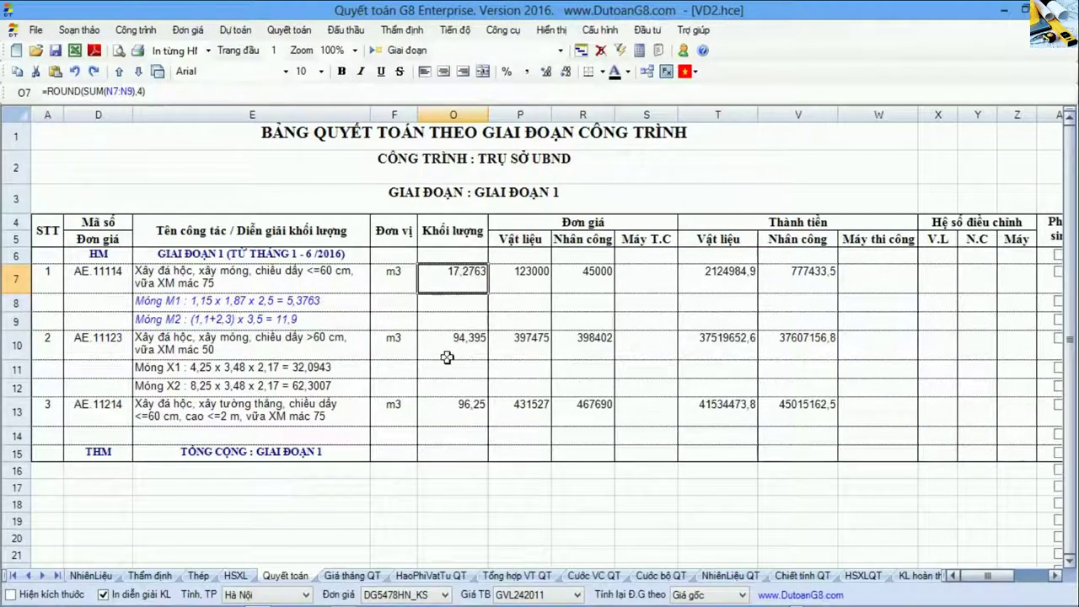
- Change the Móng X1 and Móng X2 measurements of AE.11123 from 4,25 and 8,25 to 2,25
{"action": "left_click", "coordinate": [265, 348]}
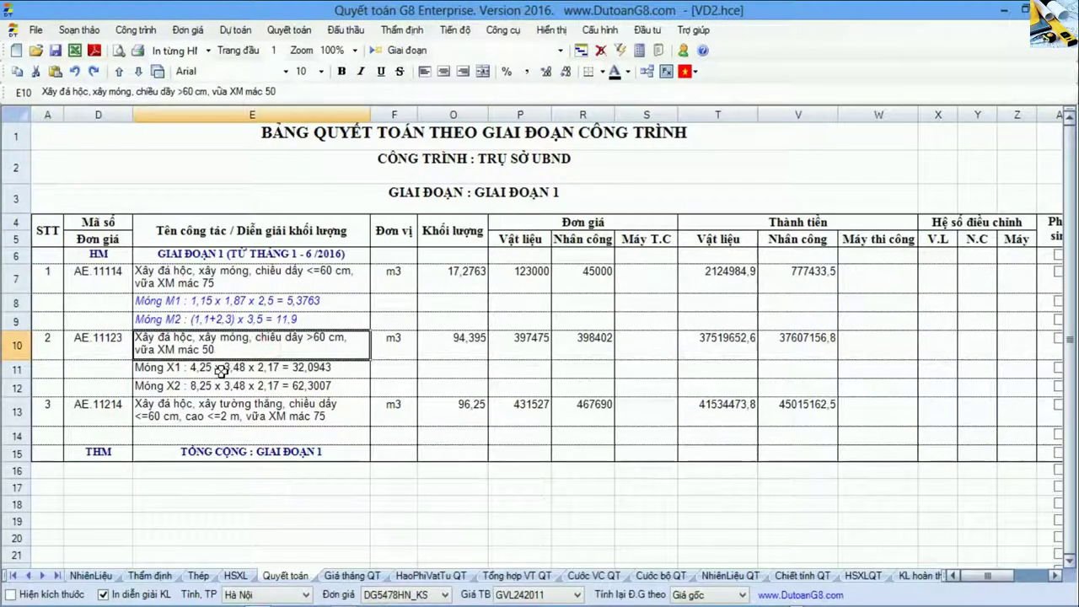
{"action": "double_click", "coordinate": [196, 367]}
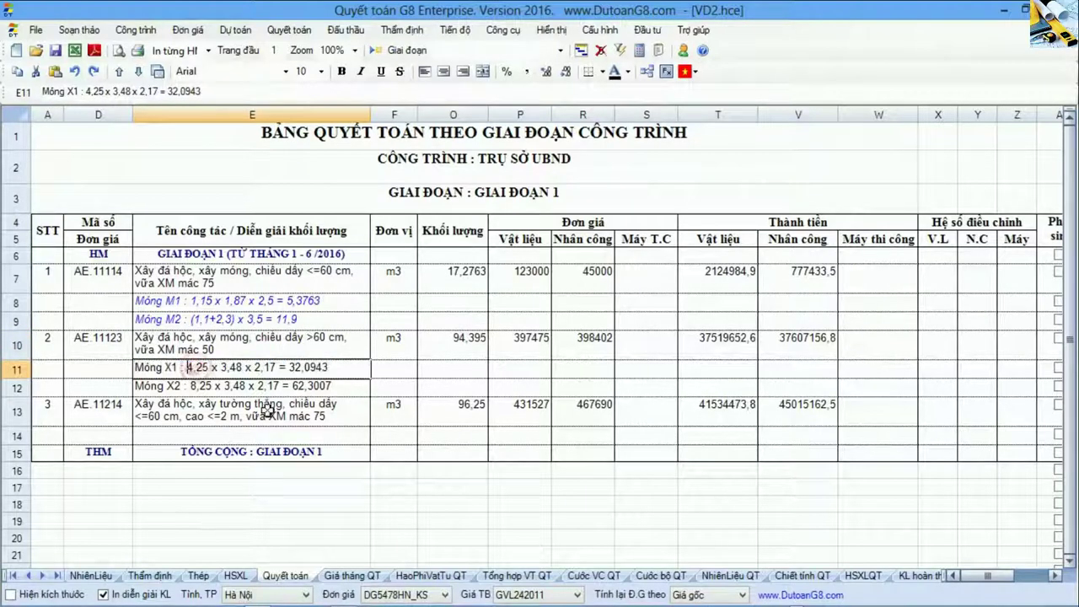
{"action": "key", "text": "BackSpace"}
{"action": "type", "text": "2"}
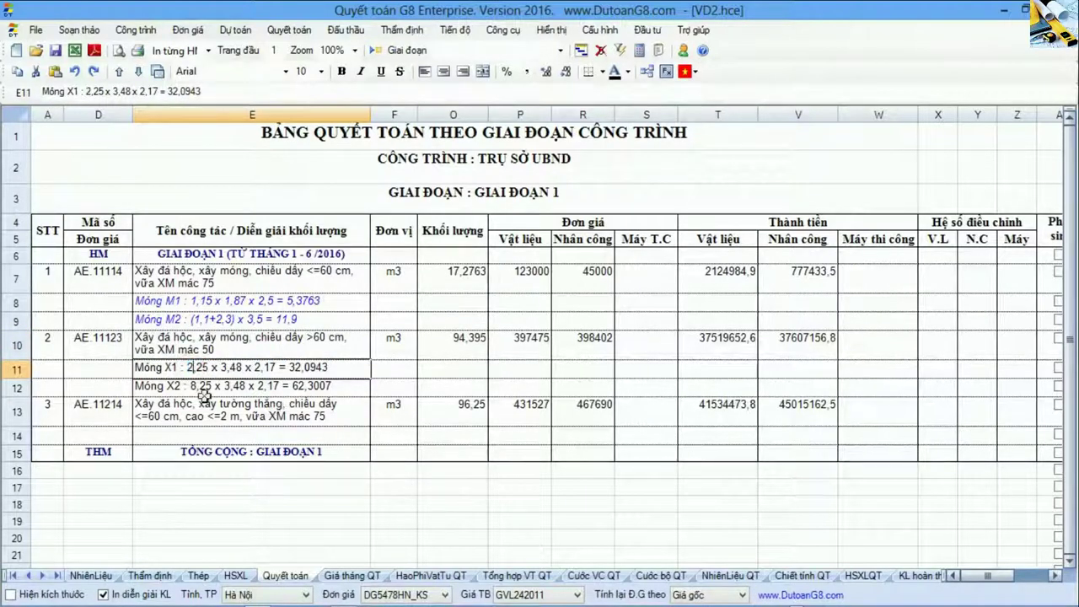
{"action": "left_click", "coordinate": [194, 389]}
{"action": "double_click", "coordinate": [194, 389]}
{"action": "key", "text": "BackSpace"}
{"action": "type", "text": "2"}
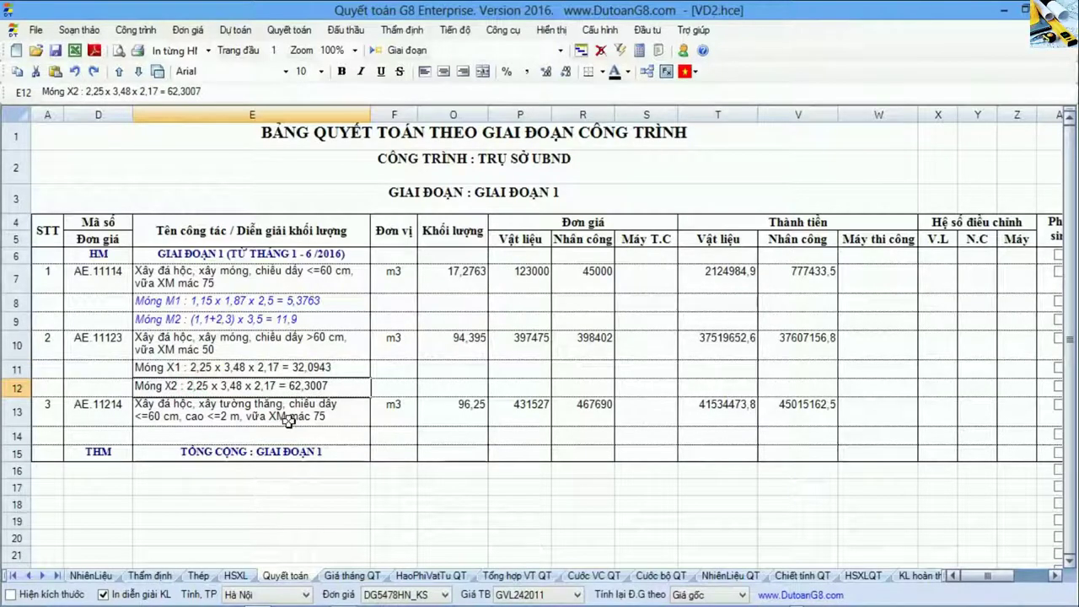
{"action": "key", "text": "Return"}
{"action": "key", "text": "Up"}
{"action": "key", "text": "Up"}
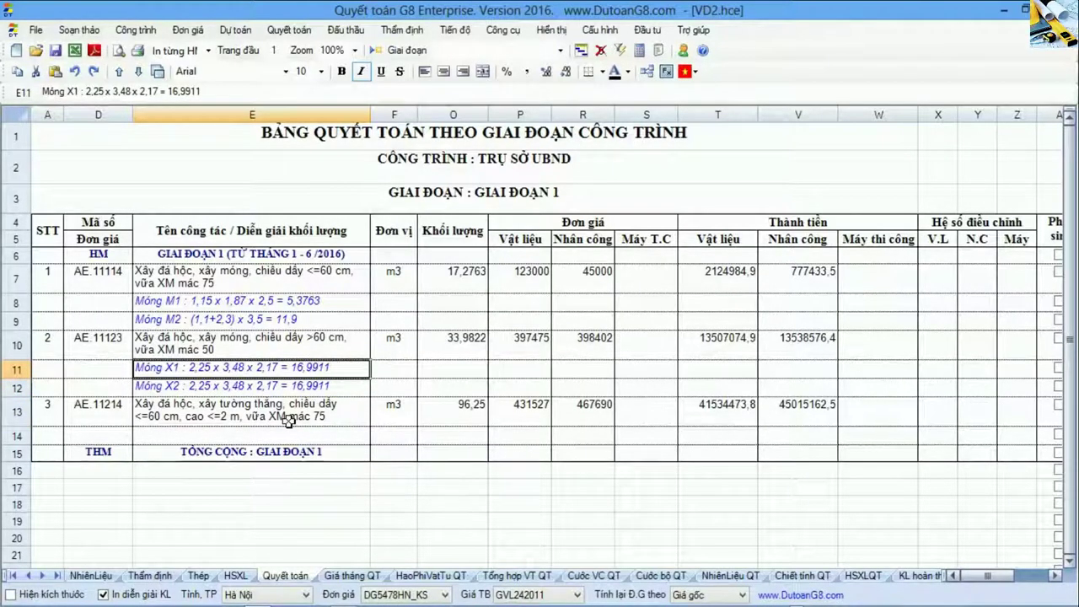
- Check the first two tasks' quantities and change AE.11214's quantity from 96,25 to 25,87
{"action": "left_click", "coordinate": [255, 295]}
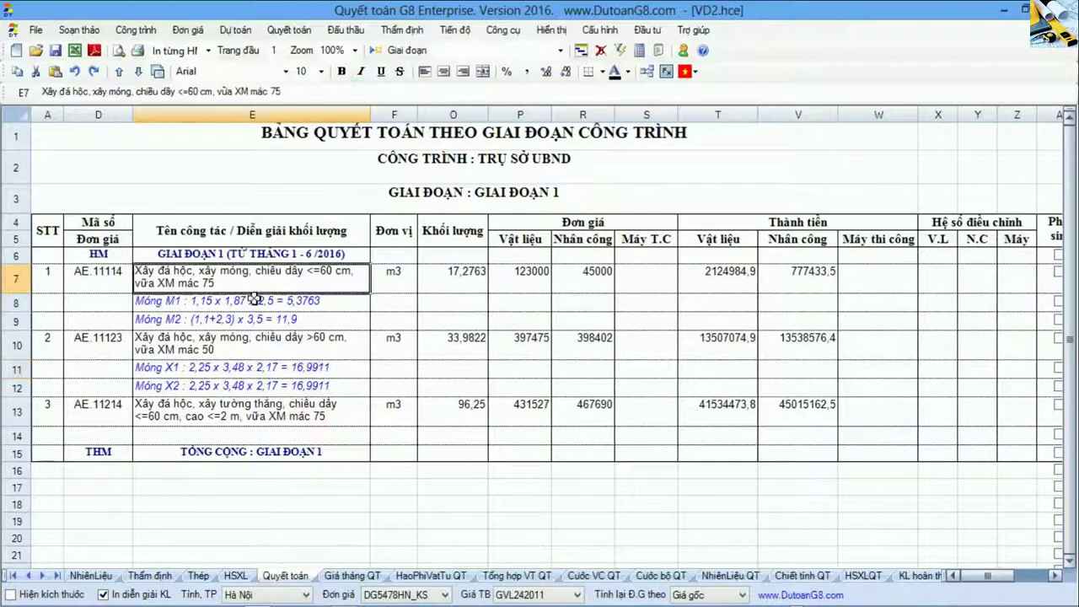
{"action": "left_click_drag", "start_coordinate": [255, 300], "coordinate": [253, 390]}
{"action": "left_click_drag", "start_coordinate": [453, 255], "coordinate": [453, 360]}
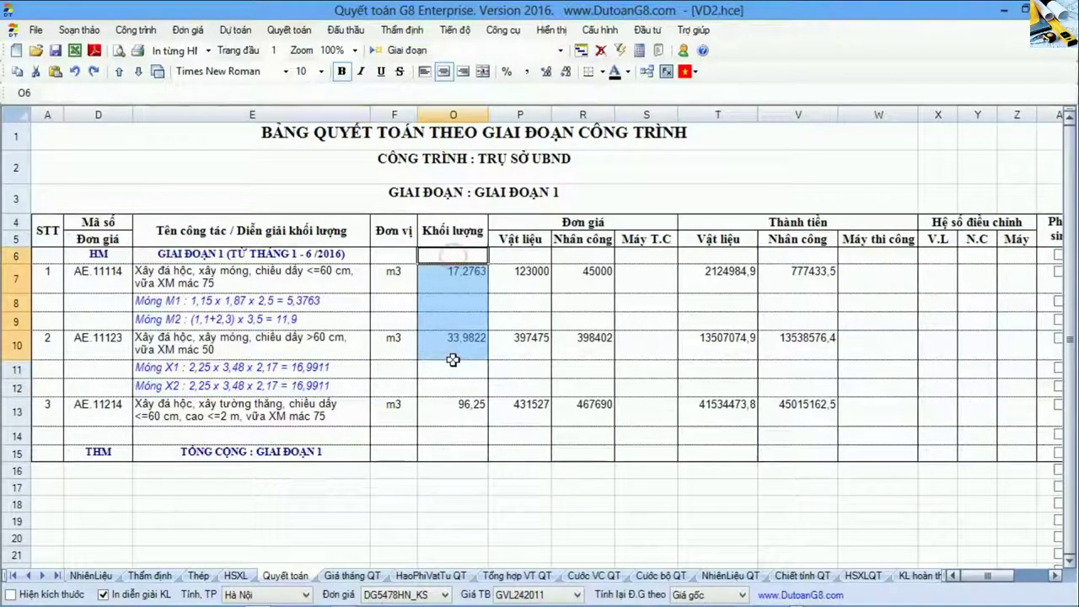
{"action": "left_click", "coordinate": [453, 357]}
{"action": "left_click", "coordinate": [453, 371]}
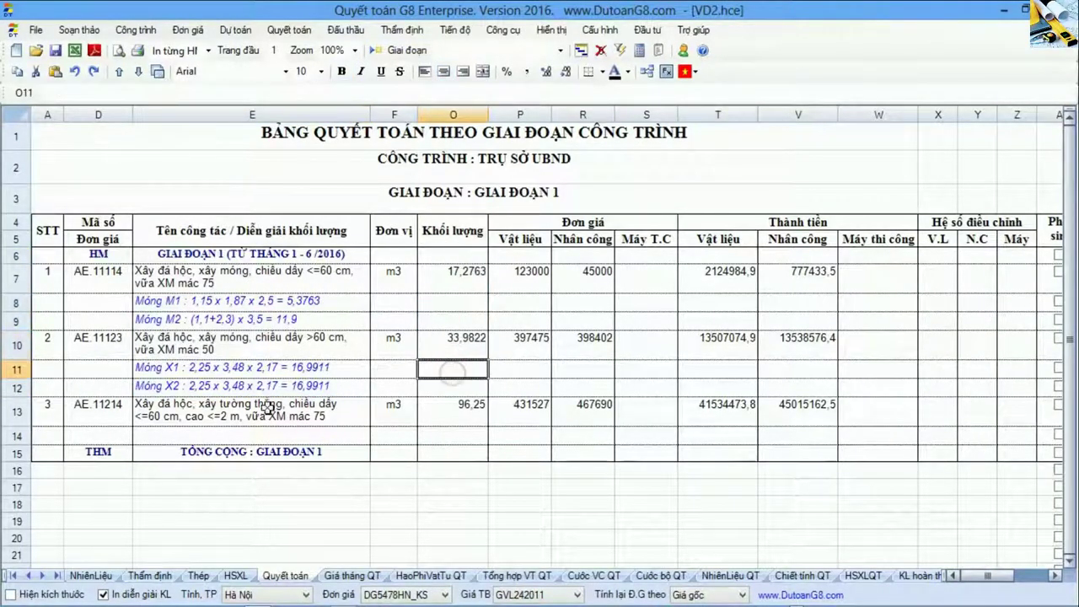
{"action": "left_click", "coordinate": [266, 407]}
{"action": "left_click", "coordinate": [99, 412]}
{"action": "left_click", "coordinate": [270, 415]}
{"action": "left_click", "coordinate": [458, 416]}
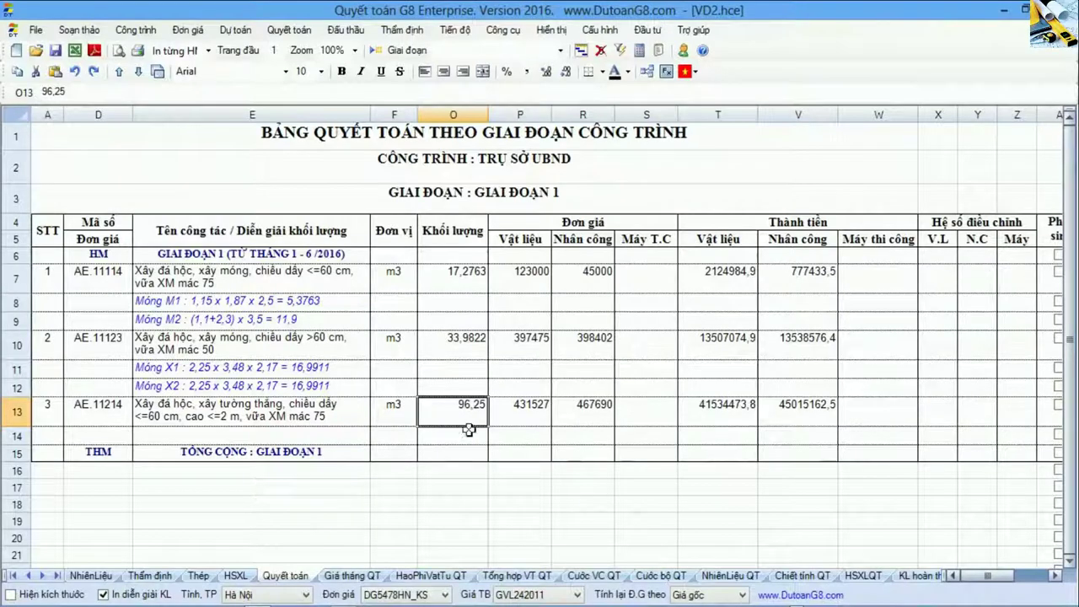
{"action": "type", "text": "25,"}
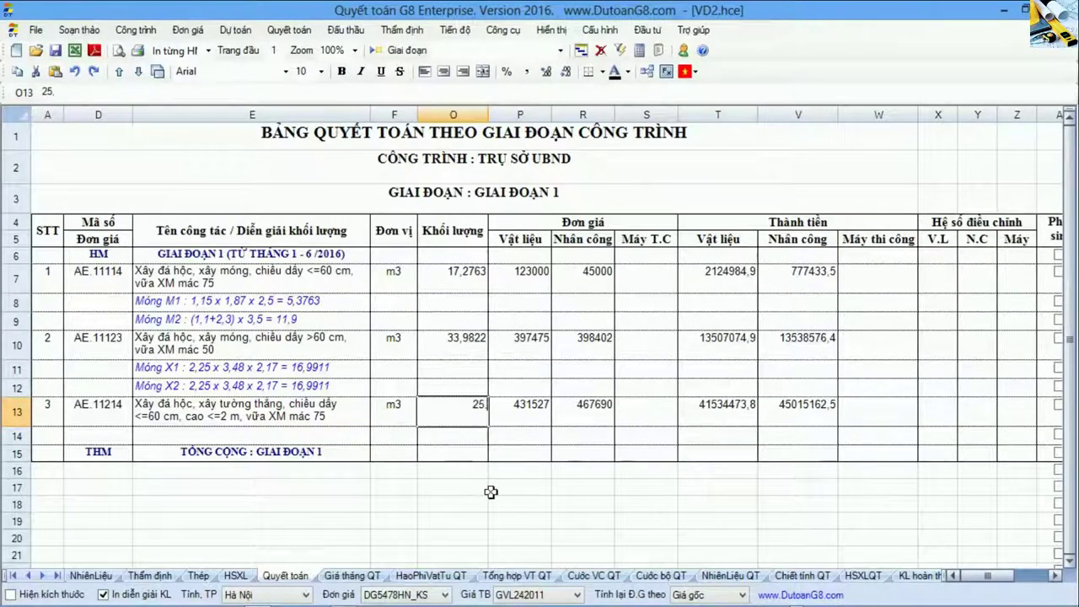
{"action": "type", "text": "87"}
{"action": "key", "text": "Return"}
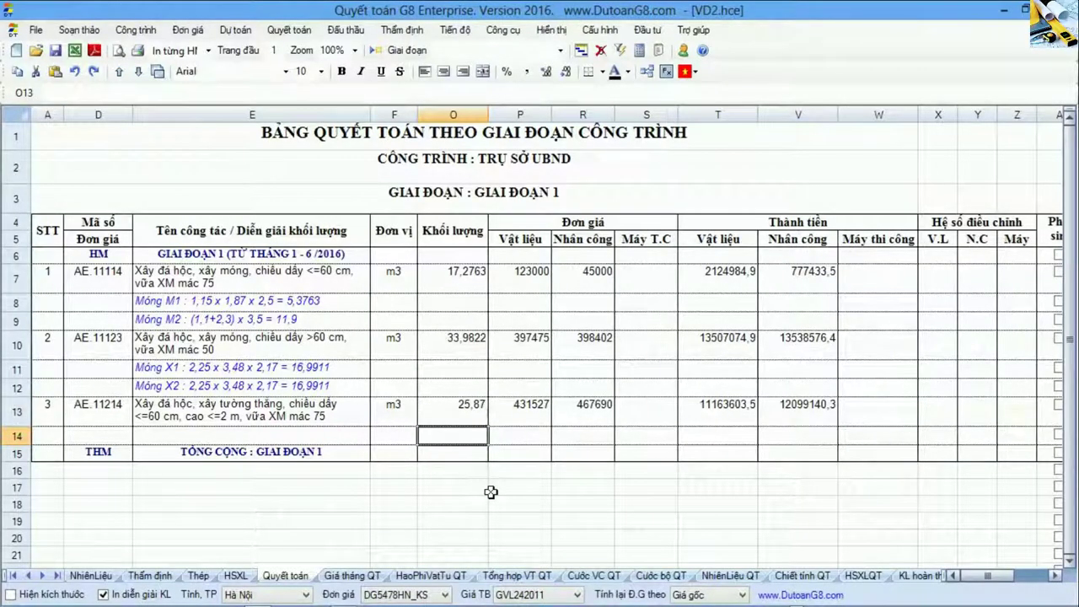
{"action": "left_click", "coordinate": [122, 433]}
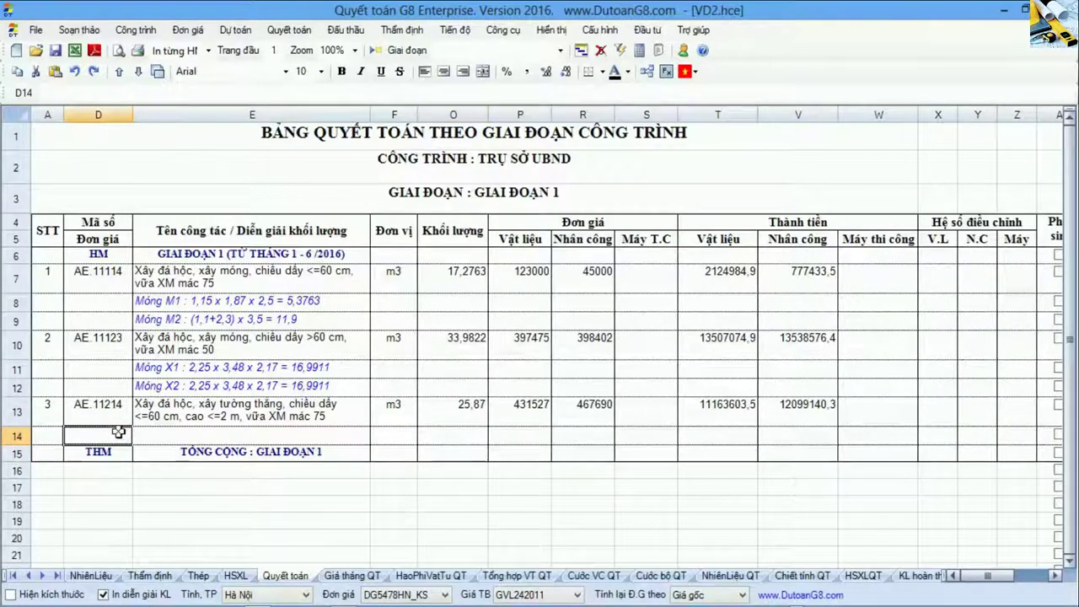
{"action": "right_click", "coordinate": [118, 437]}
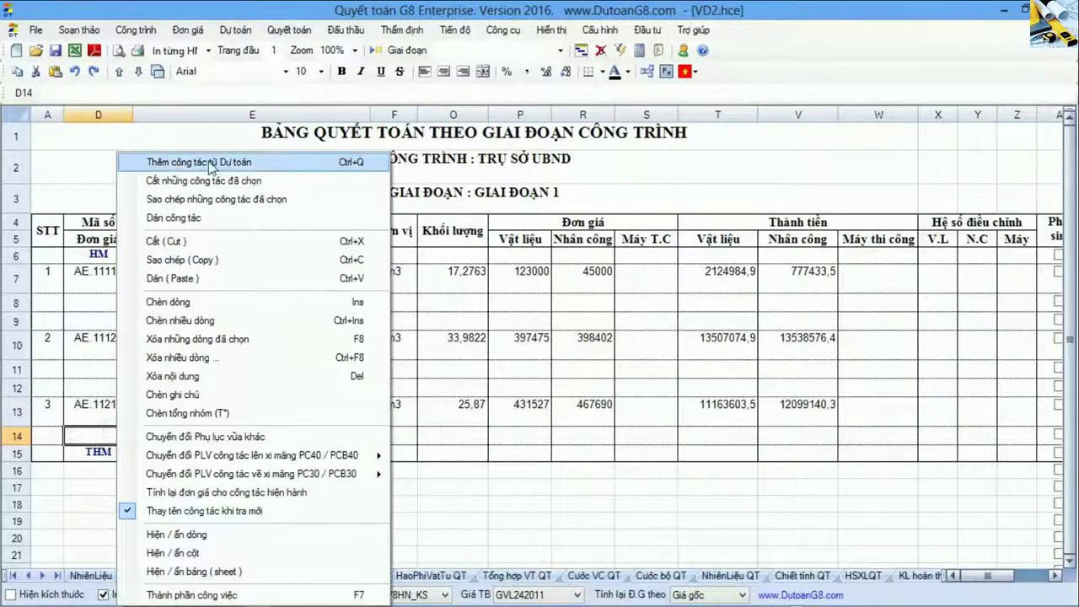
{"action": "left_click", "coordinate": [271, 163]}
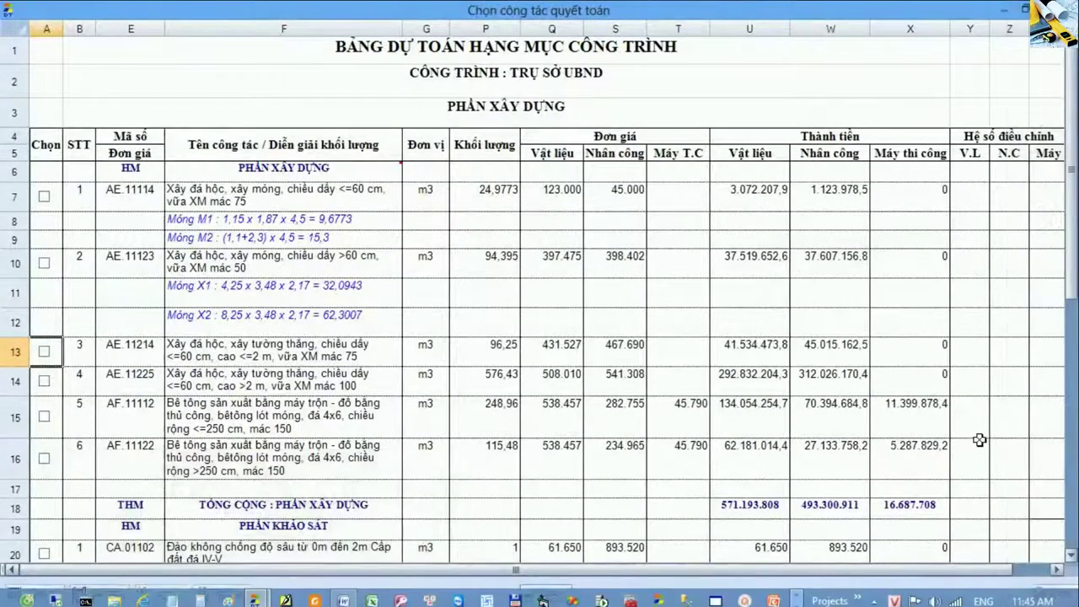
{"action": "left_click", "coordinate": [1048, 594]}
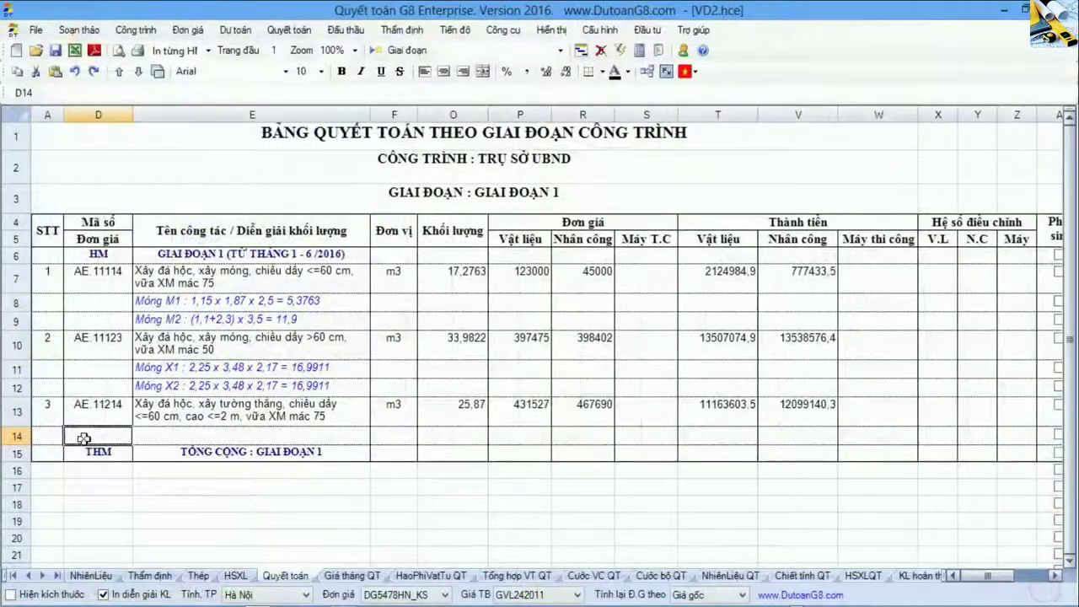
{"action": "left_click", "coordinate": [114, 346]}
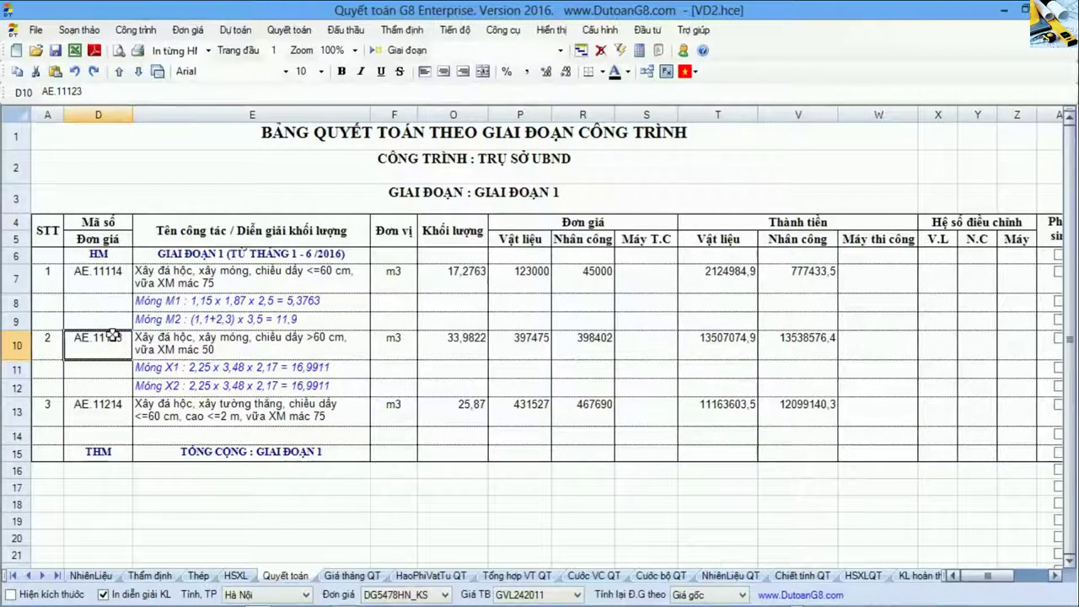
{"action": "left_click_drag", "start_coordinate": [97, 276], "coordinate": [245, 315]}
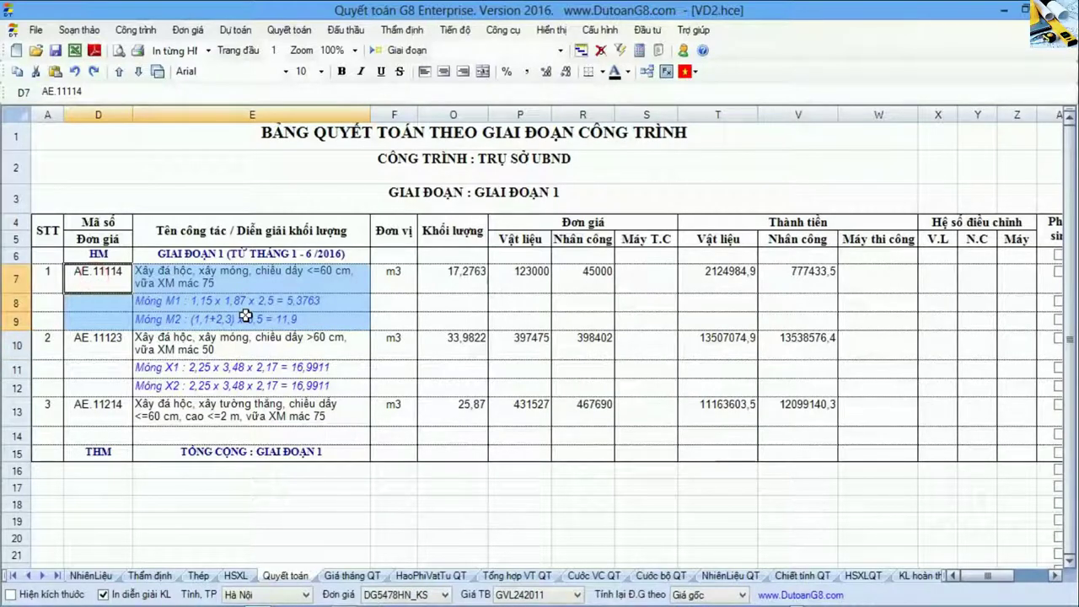
{"action": "left_click", "coordinate": [246, 367]}
{"action": "left_click", "coordinate": [100, 421]}
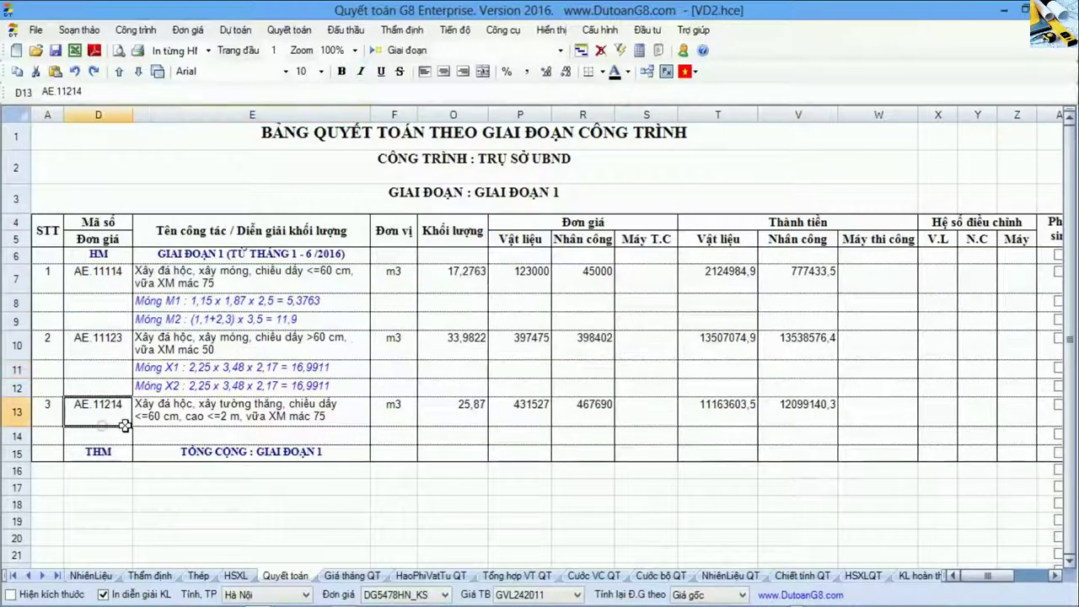
{"action": "left_click", "coordinate": [112, 429]}
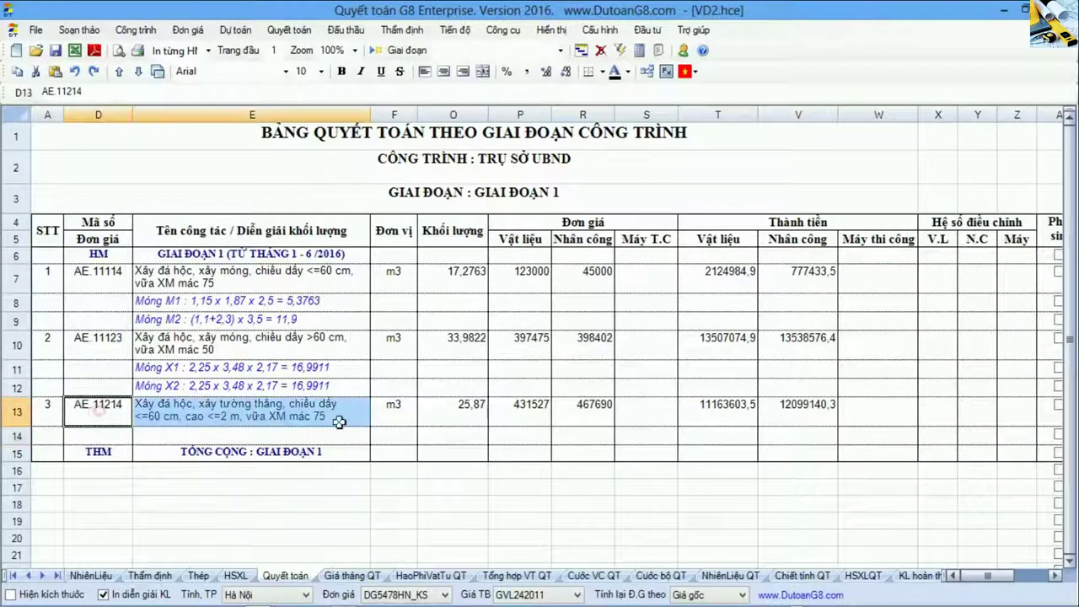
{"action": "left_click_drag", "start_coordinate": [101, 410], "coordinate": [462, 408]}
{"action": "left_click", "coordinate": [253, 436]}
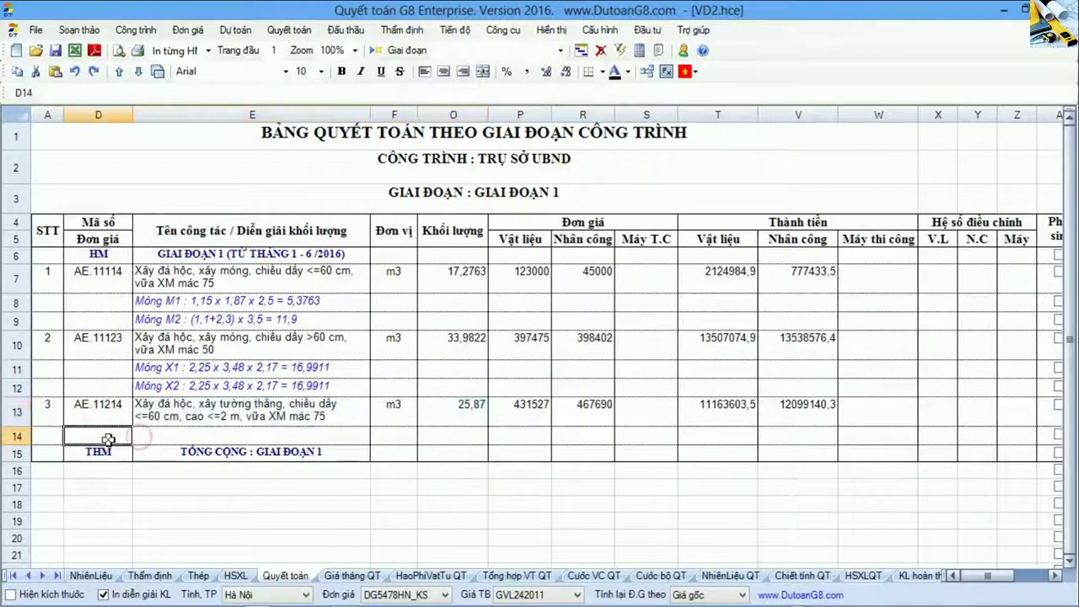
{"action": "left_click_drag", "start_coordinate": [98, 411], "coordinate": [453, 413]}
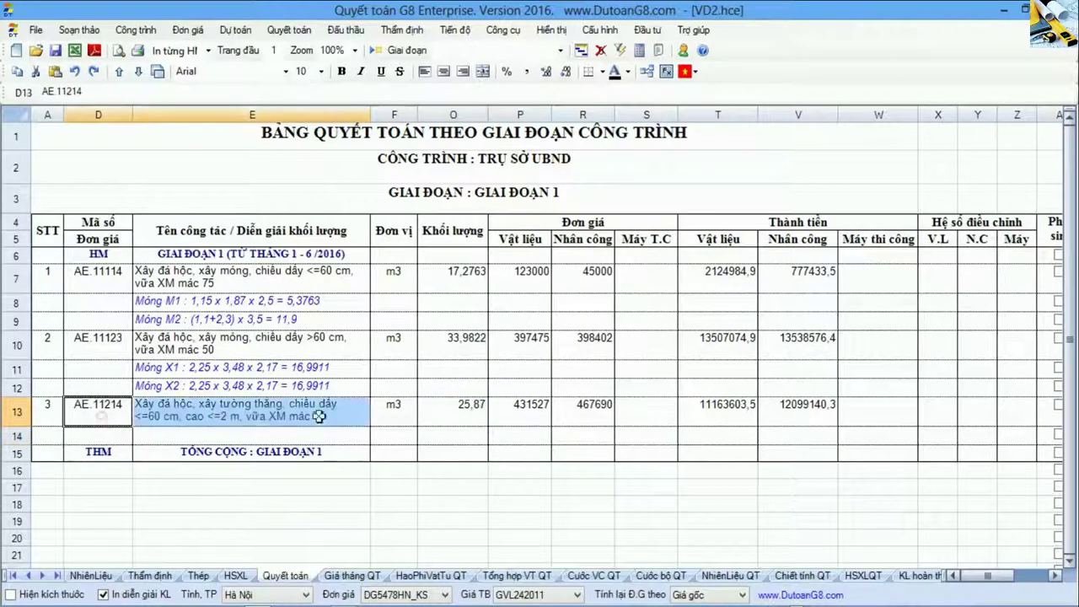
{"action": "left_click", "coordinate": [211, 434]}
{"action": "left_click", "coordinate": [98, 411]}
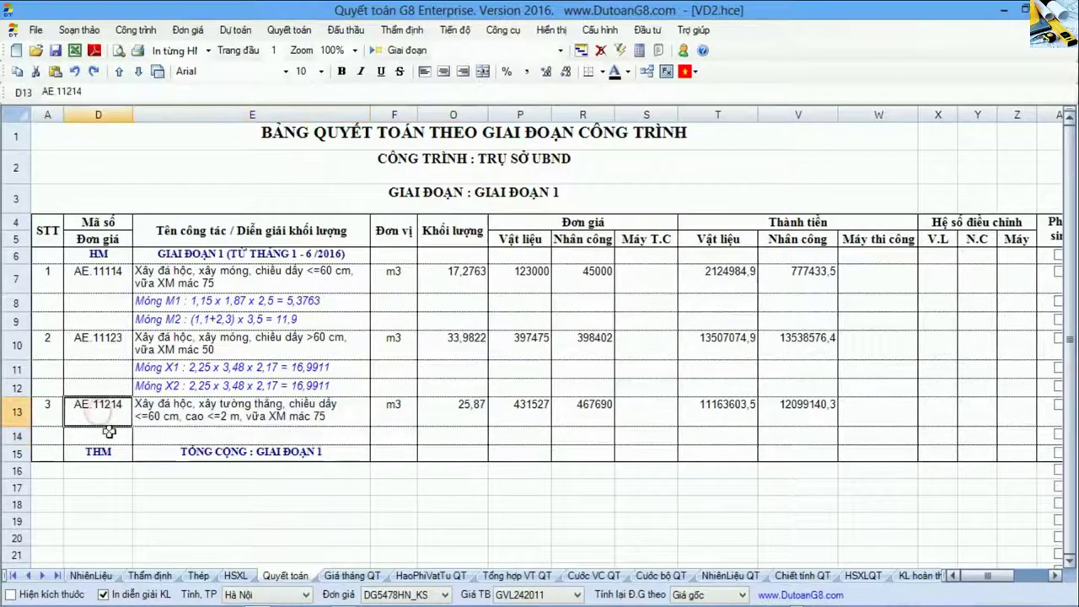
{"action": "left_click", "coordinate": [110, 434]}
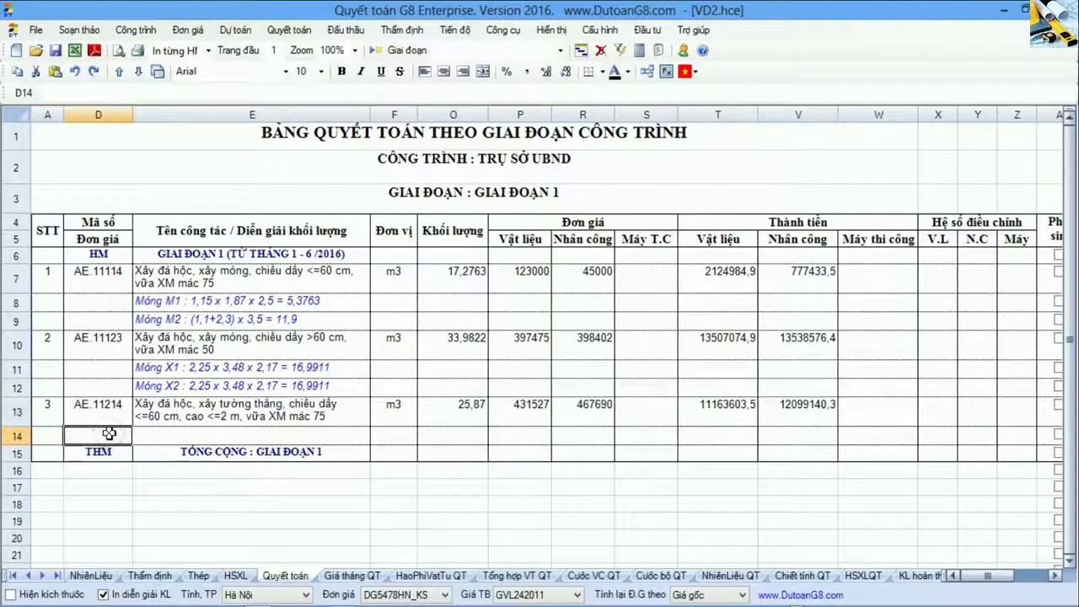
- Import AE.11214 from the estimate again into the blank row as item 4, quantity 96,25
{"action": "right_click", "coordinate": [110, 433]}
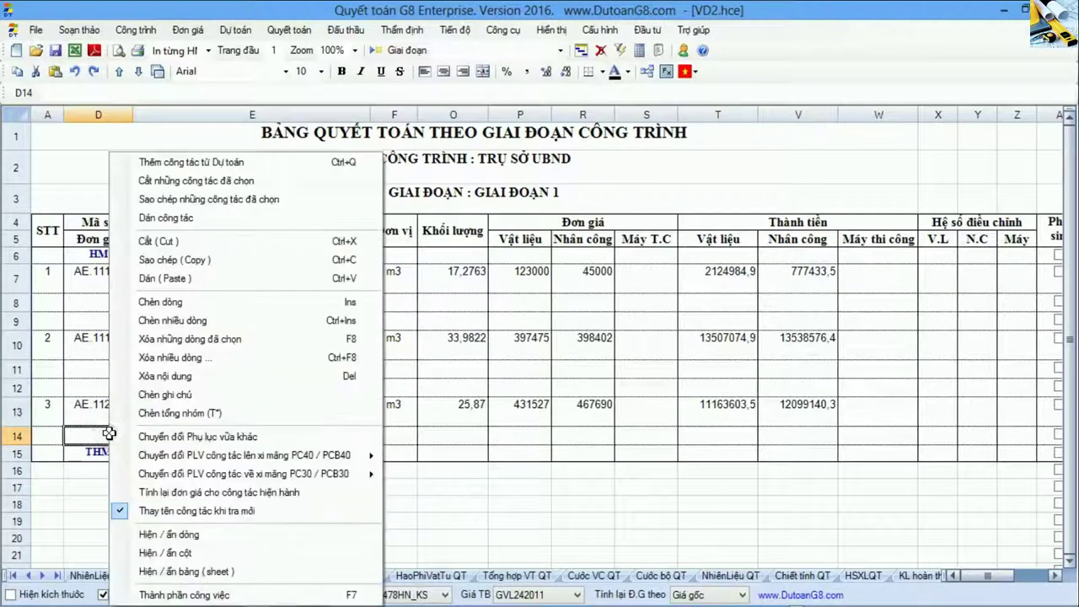
{"action": "left_click", "coordinate": [207, 163]}
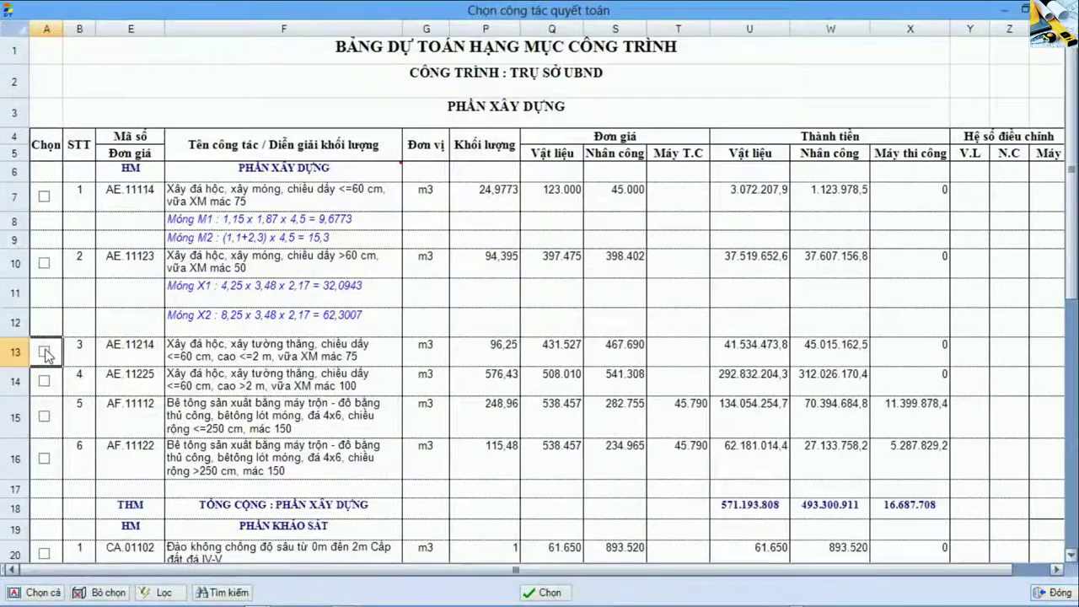
{"action": "left_click", "coordinate": [44, 352]}
{"action": "left_click", "coordinate": [548, 593]}
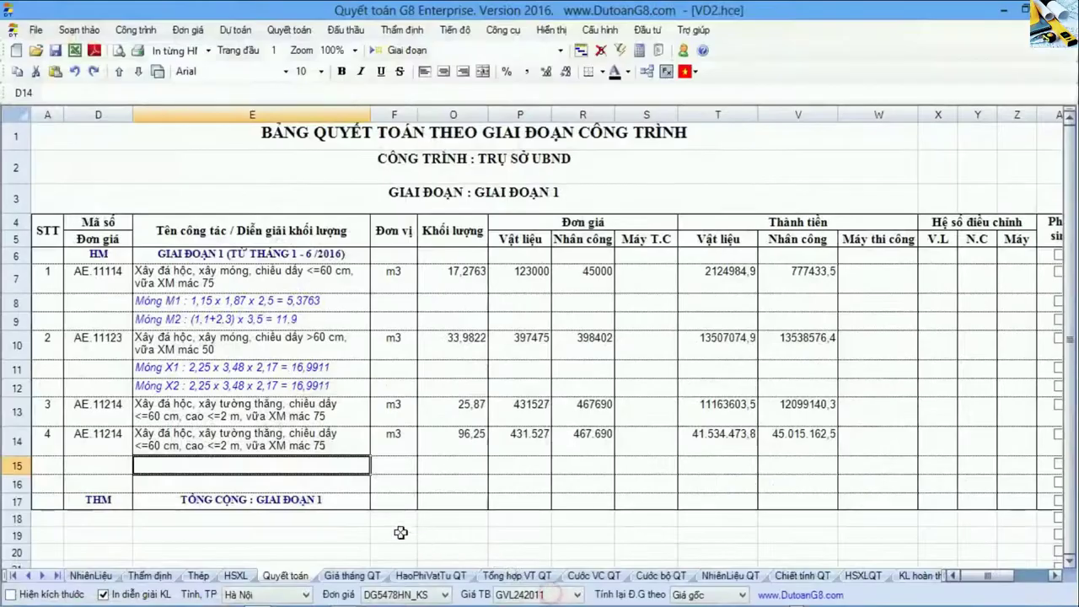
{"action": "left_click", "coordinate": [460, 442]}
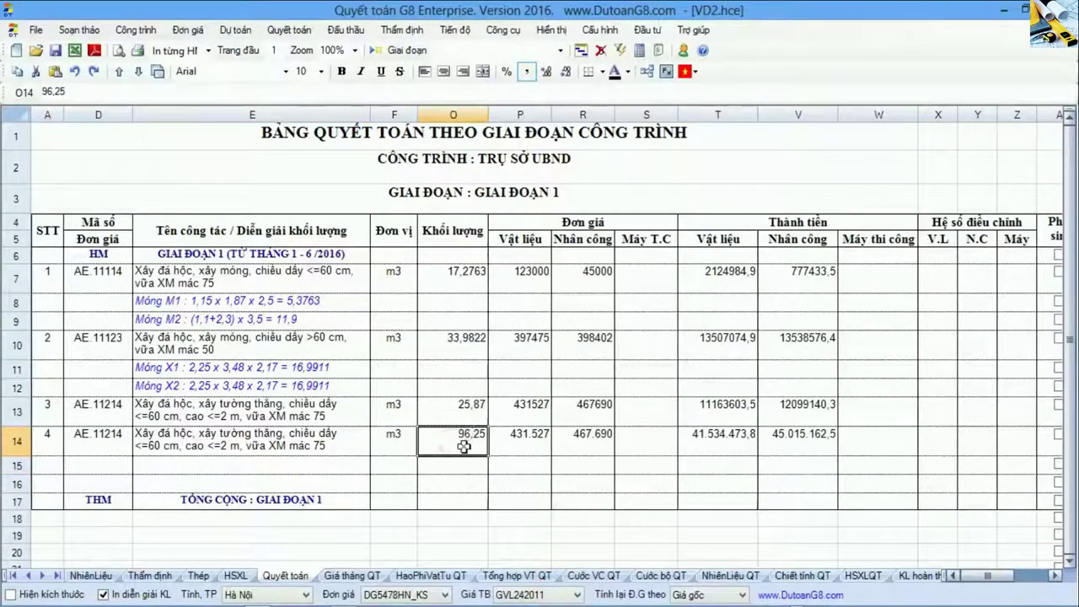
- Append '(Phát sinh thêm KL so với HĐ 123/2016)' to item 4's description in E14
{"action": "left_click", "coordinate": [340, 445]}
{"action": "double_click", "coordinate": [345, 445]}
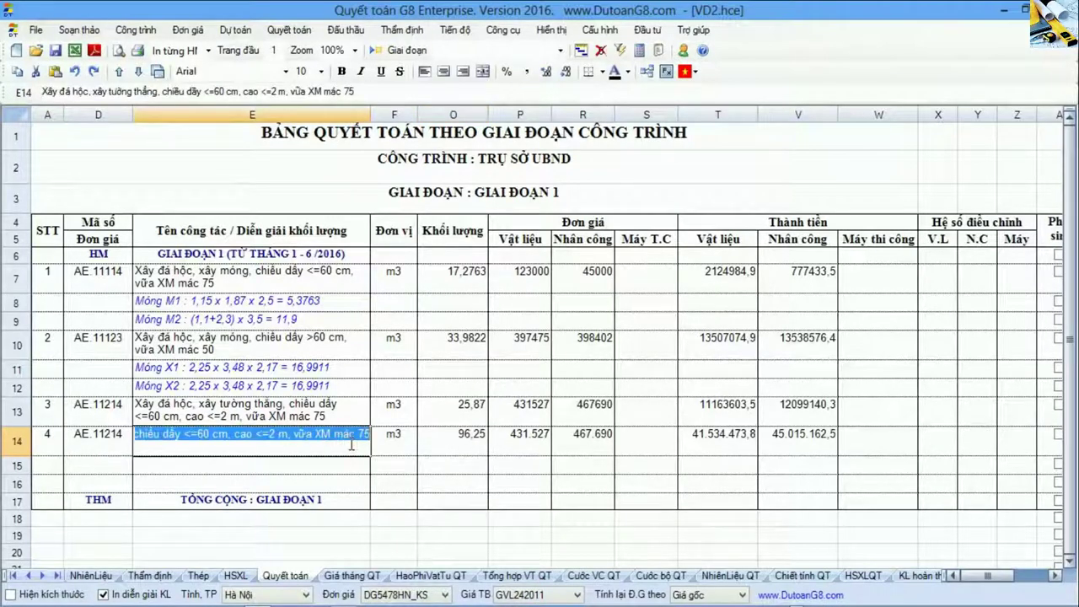
{"action": "left_click", "coordinate": [352, 445]}
{"action": "type", "text": "("}
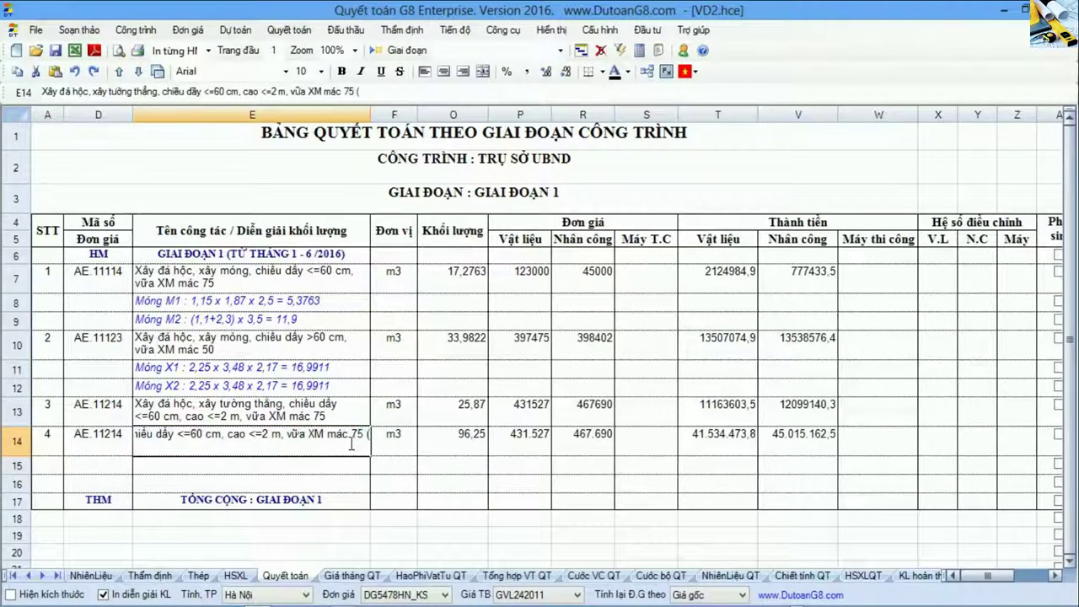
{"action": "type", "text": "pHÁT"}
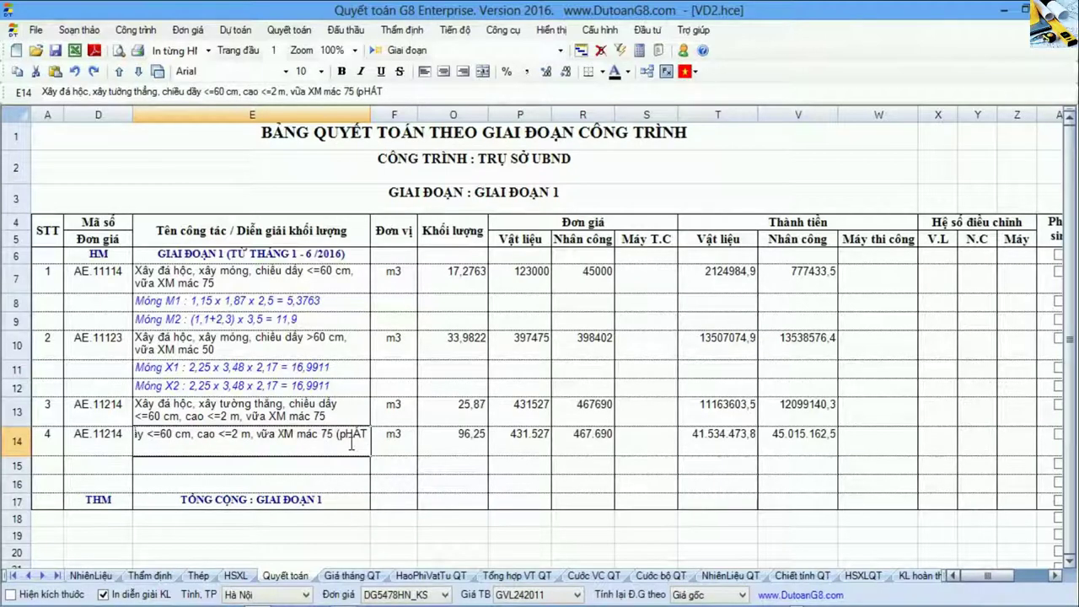
{"action": "key", "text": "shift+Left"}
{"action": "key", "text": "shift+Left"}
{"action": "key", "text": "shift+Left"}
{"action": "type", "text": "Ph"}
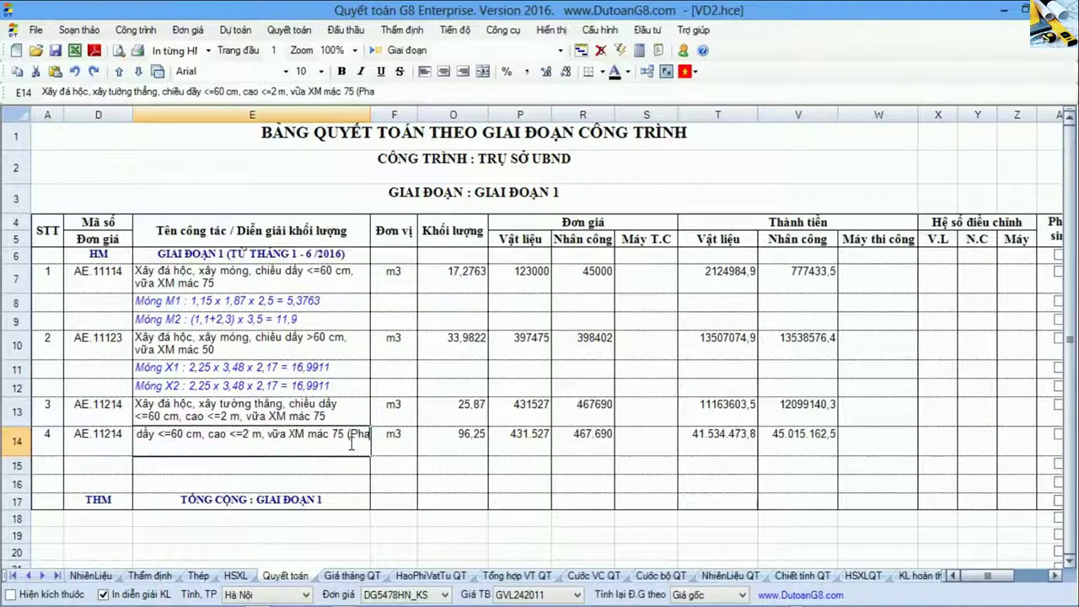
{"action": "type", "text": "át sinh thê"}
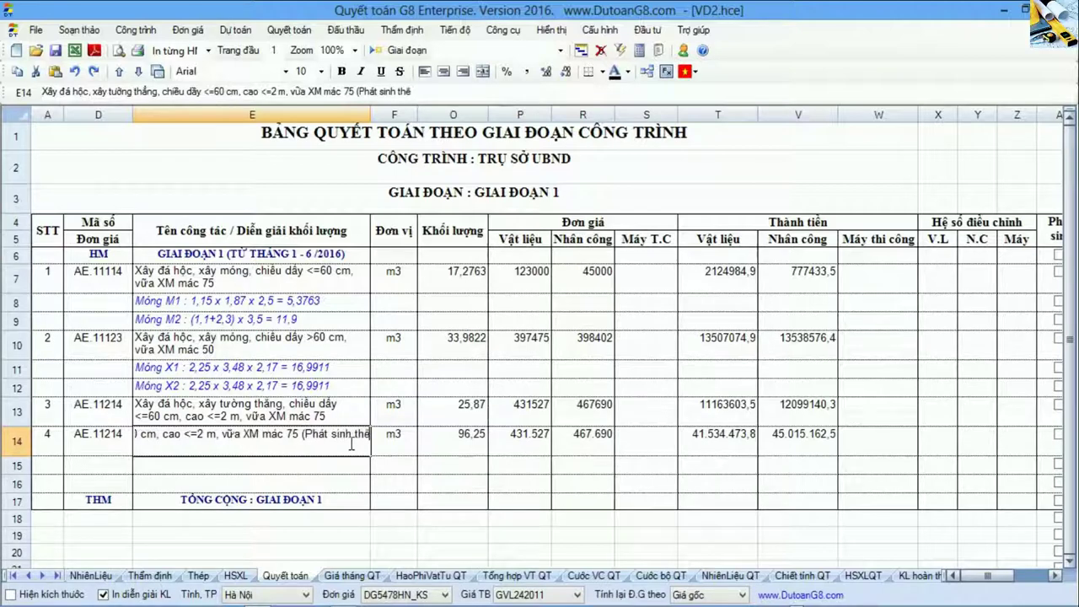
{"action": "type", "text": "m KL"}
{"action": "key", "text": "Return"}
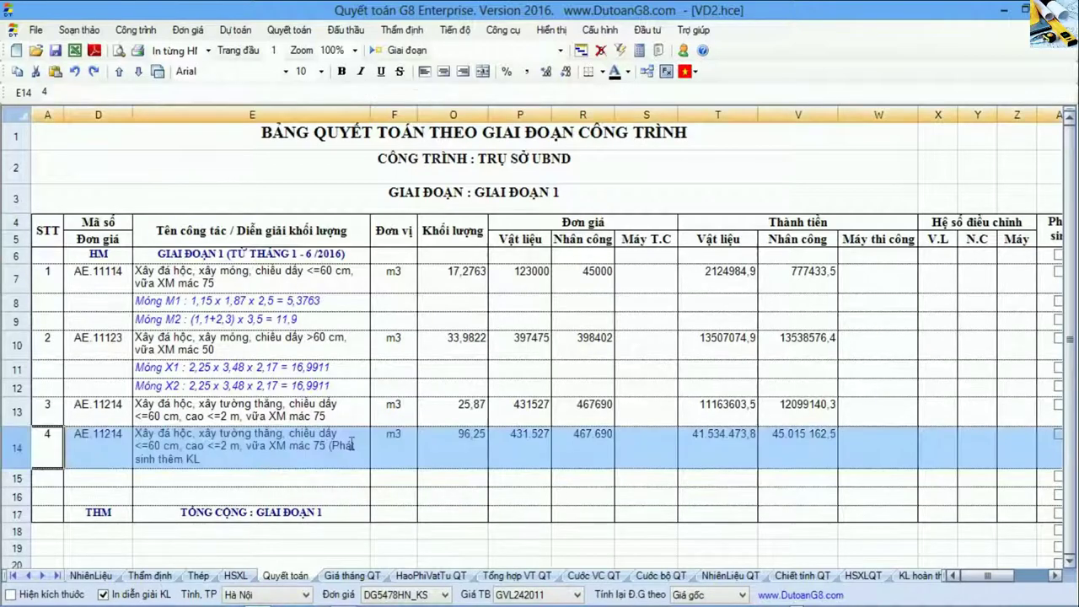
{"action": "double_click", "coordinate": [256, 451]}
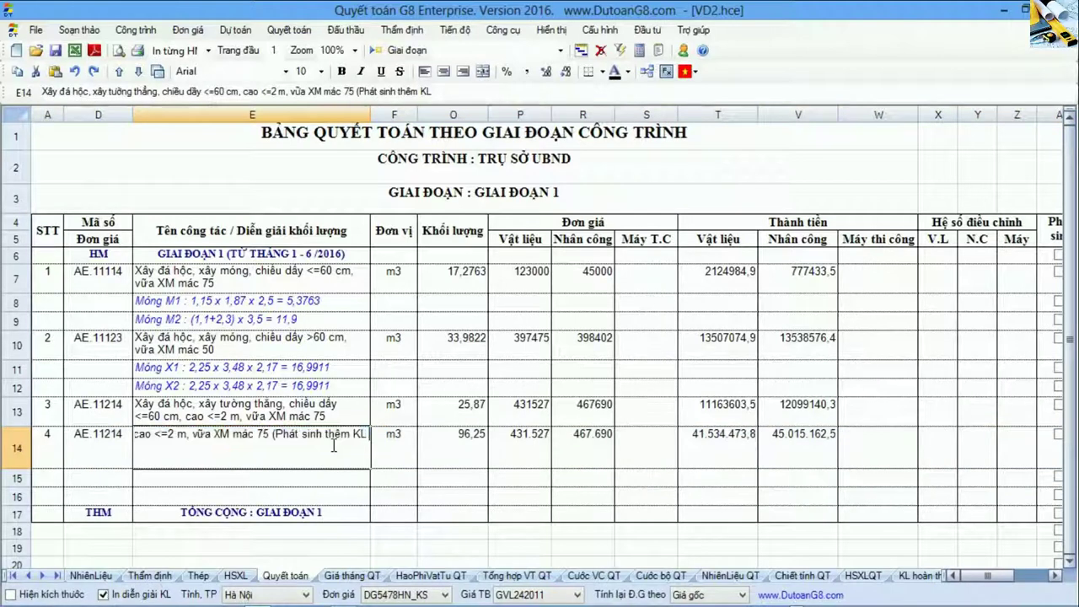
{"action": "type", "text": "so với HĐ"}
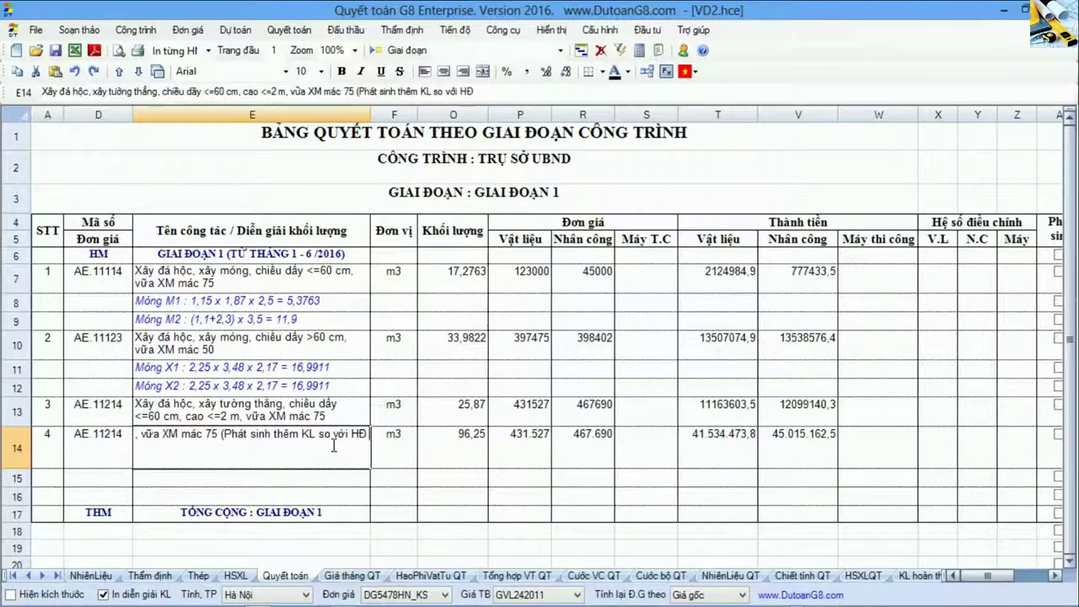
{"action": "type", "text": " 123/1"}
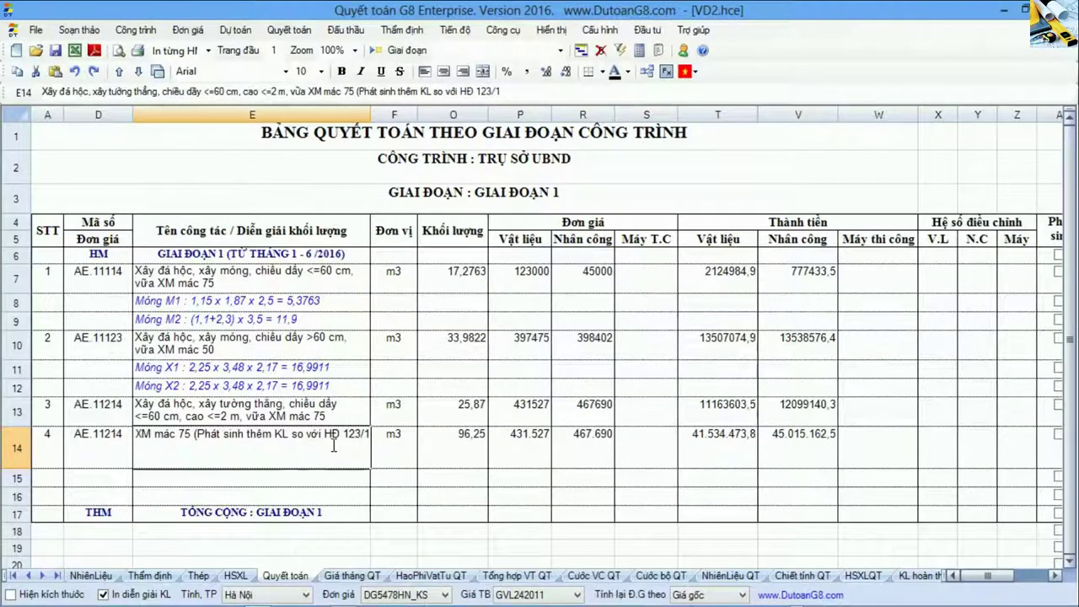
{"action": "key", "text": "BackSpace"}
{"action": "type", "text": "201"}
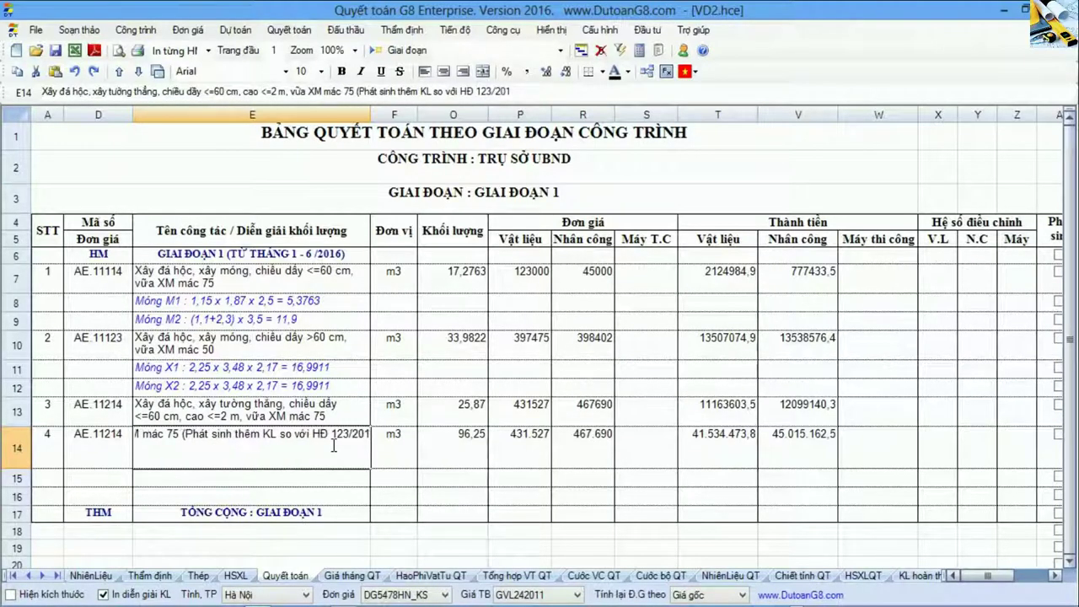
{"action": "type", "text": "6)"}
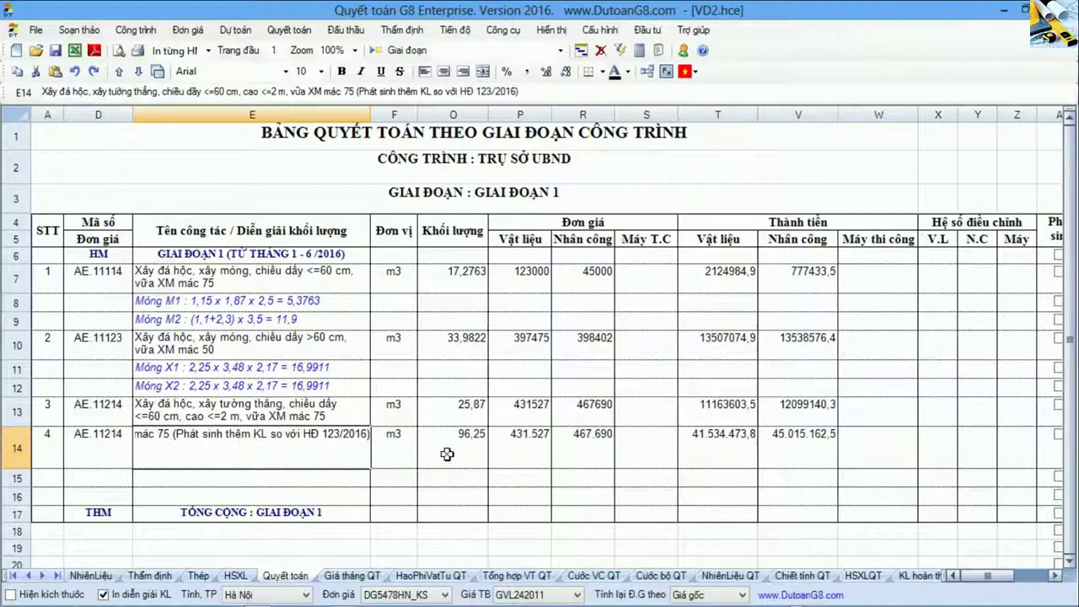
{"action": "left_click", "coordinate": [446, 454]}
- Change item 4's quantity from 96,25 to 1,69 in O14, then select row 14
{"action": "left_click", "coordinate": [305, 481]}
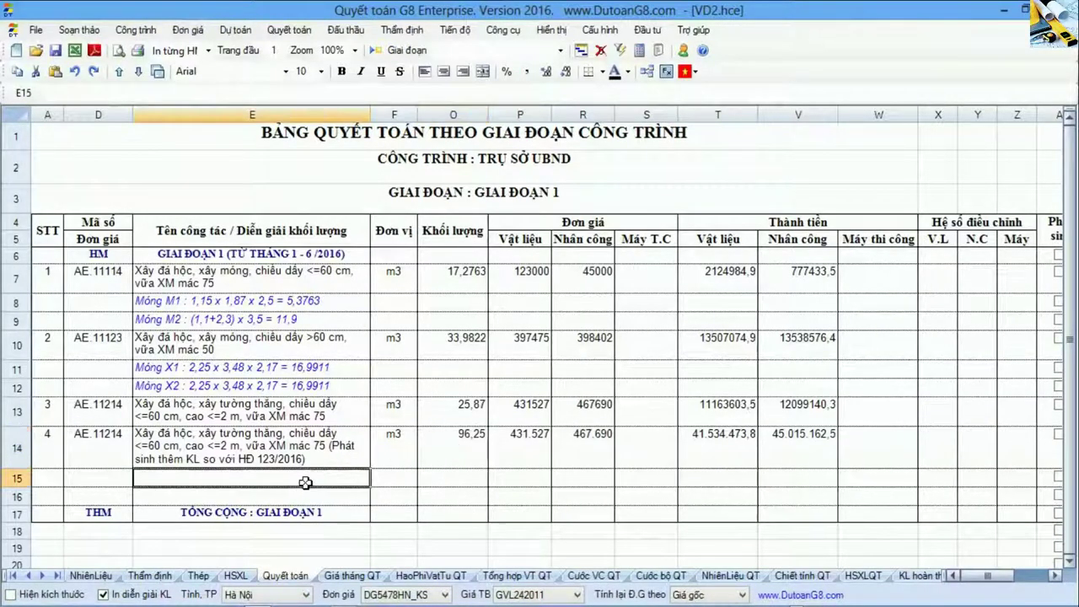
{"action": "left_click", "coordinate": [466, 449]}
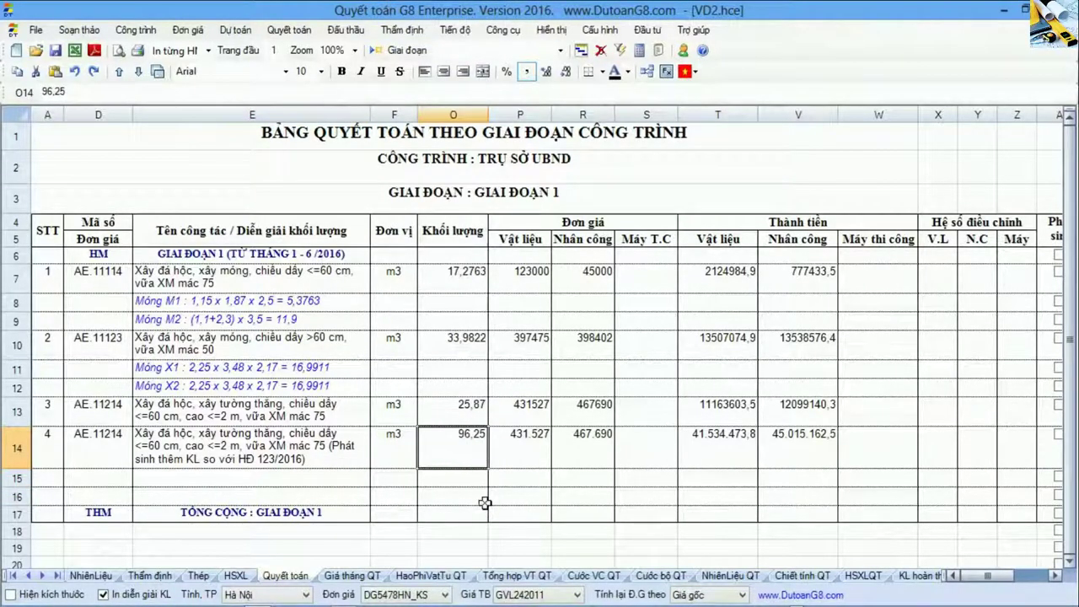
{"action": "type", "text": "1,"}
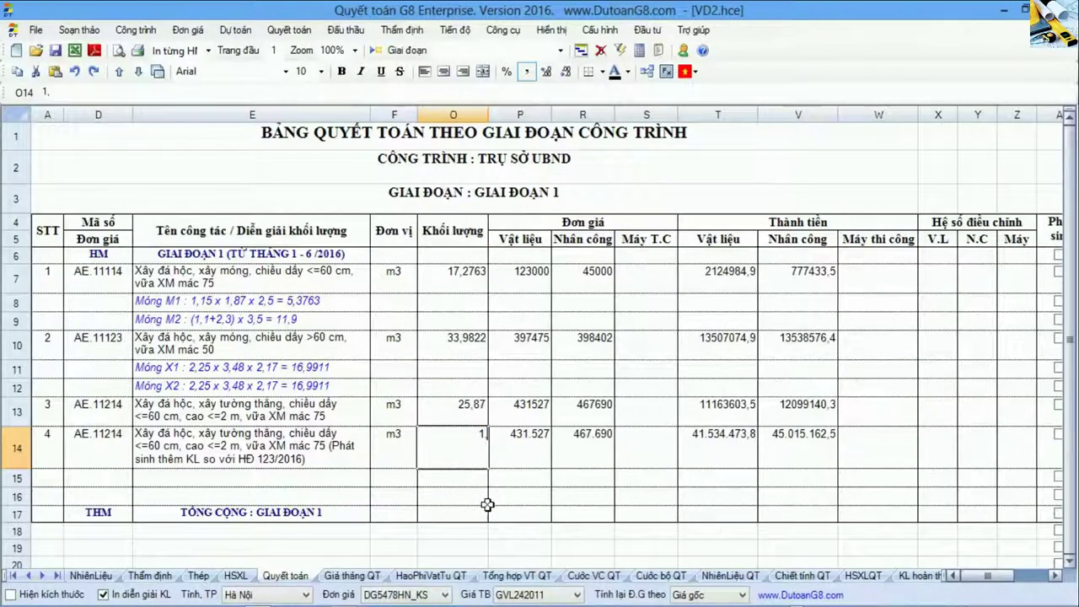
{"action": "type", "text": "69"}
{"action": "key", "text": "Return"}
{"action": "left_click", "coordinate": [463, 455]}
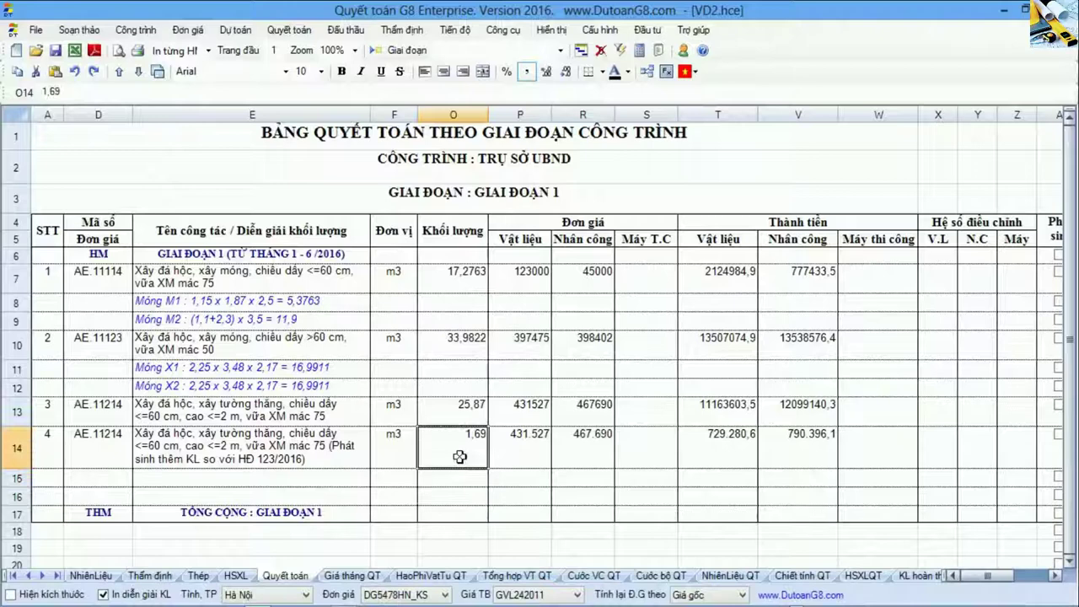
{"action": "left_click", "coordinate": [272, 477]}
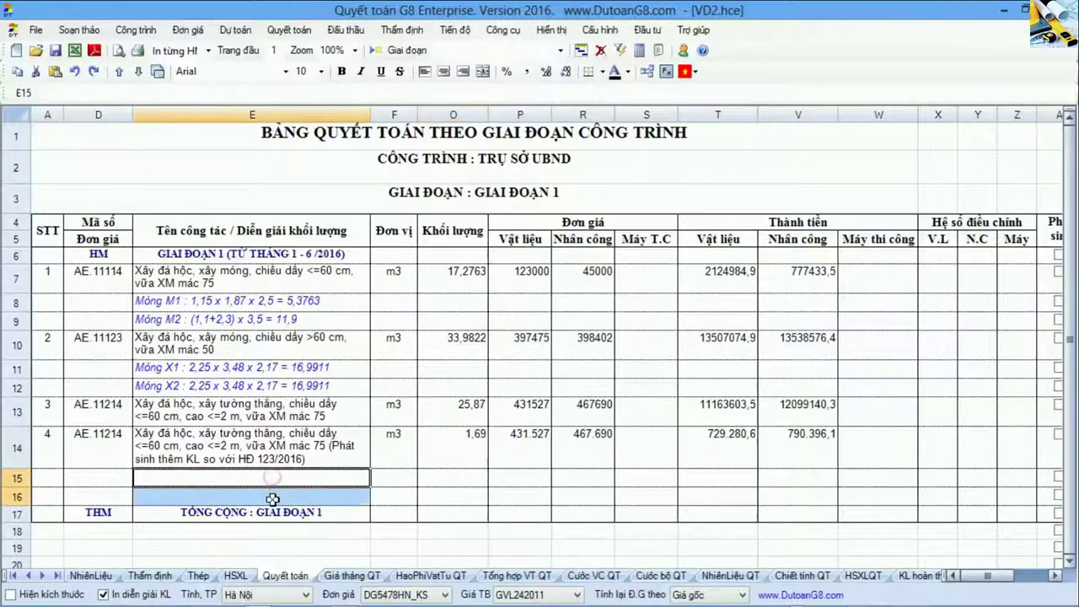
{"action": "left_click", "coordinate": [478, 450]}
{"action": "left_click", "coordinate": [263, 457]}
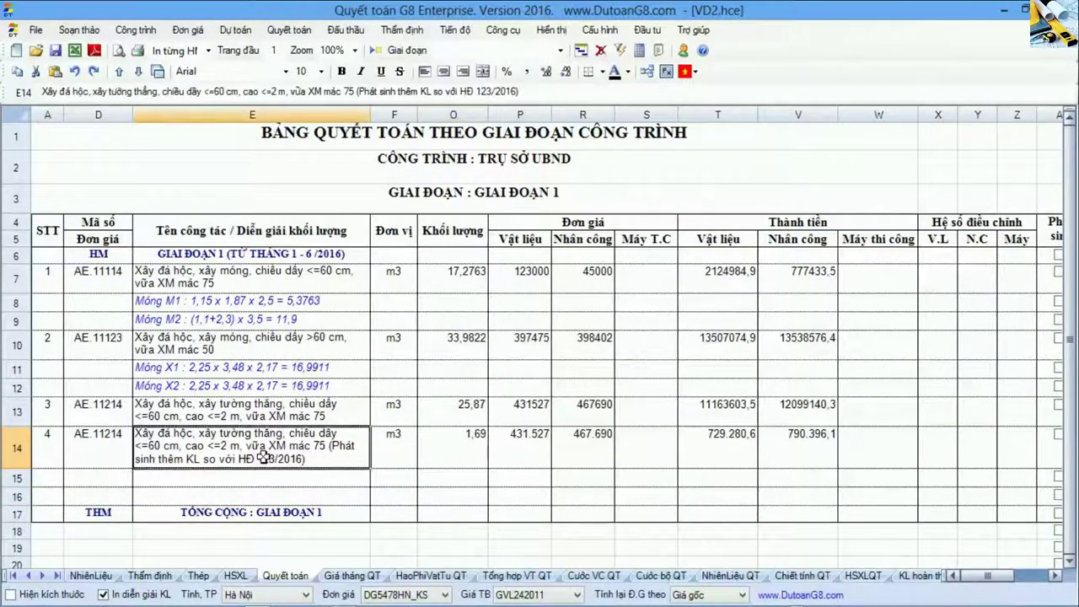
{"action": "left_click", "coordinate": [20, 451]}
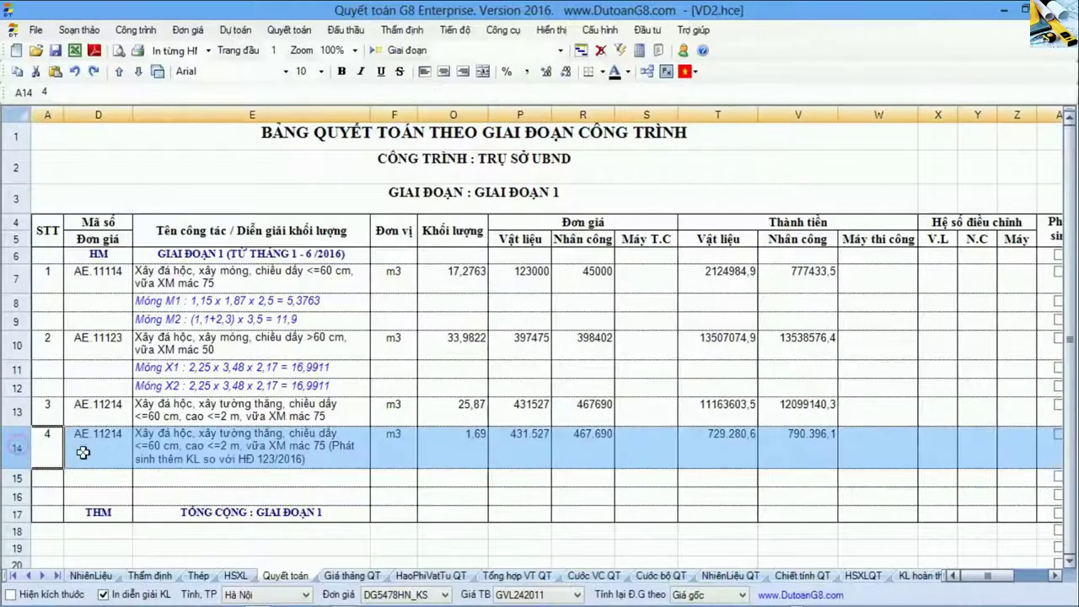
- Tick item 4's Phát sinh checkbox in column AA, then return to column A
{"action": "left_click", "coordinate": [1055, 575]}
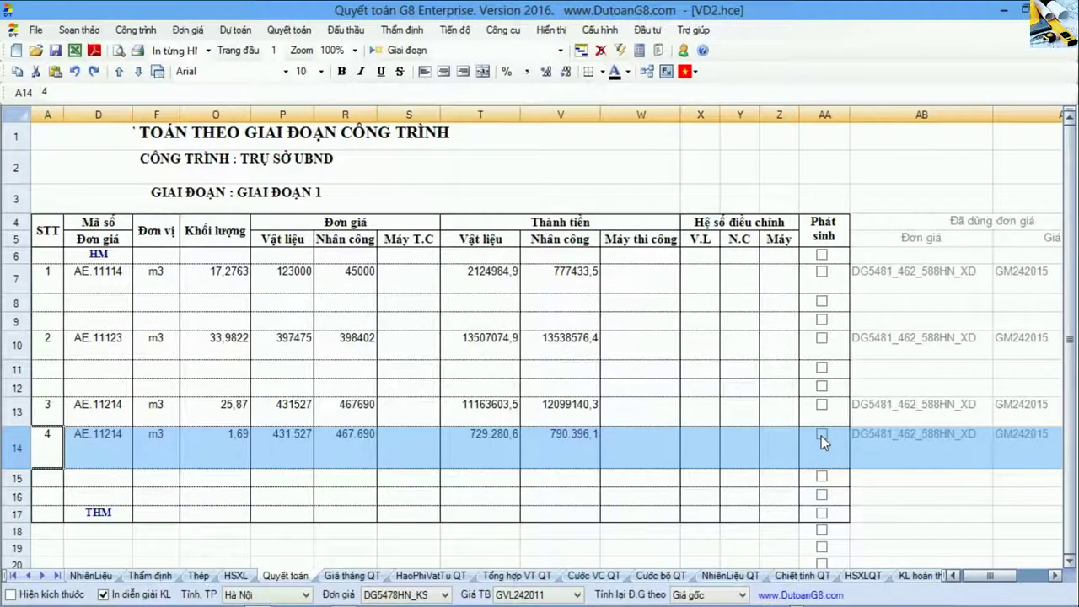
{"action": "left_click", "coordinate": [821, 436]}
{"action": "left_click", "coordinate": [748, 451]}
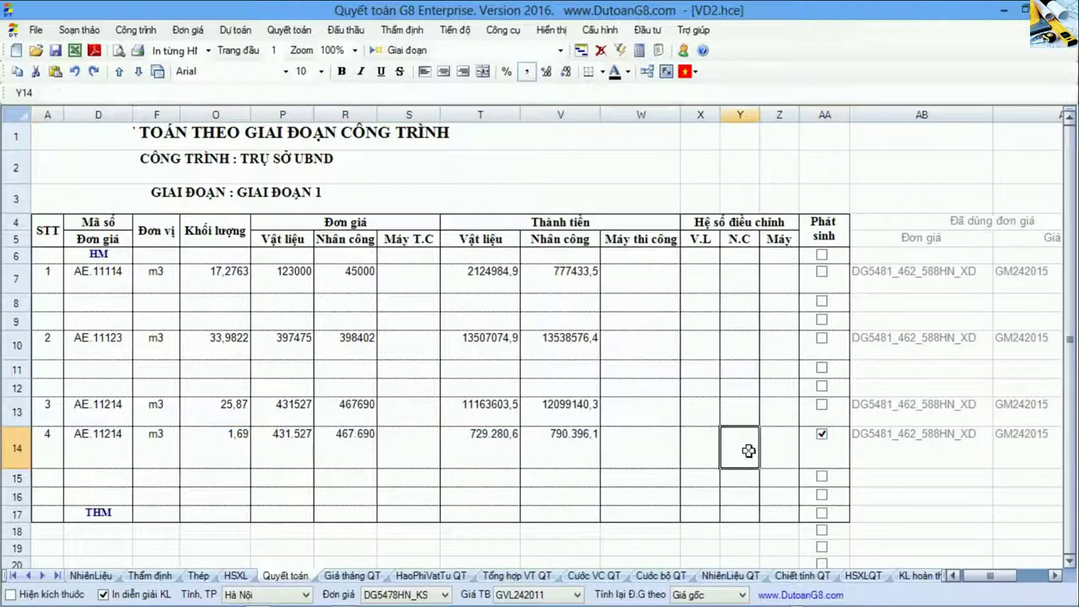
{"action": "key", "text": "Home"}
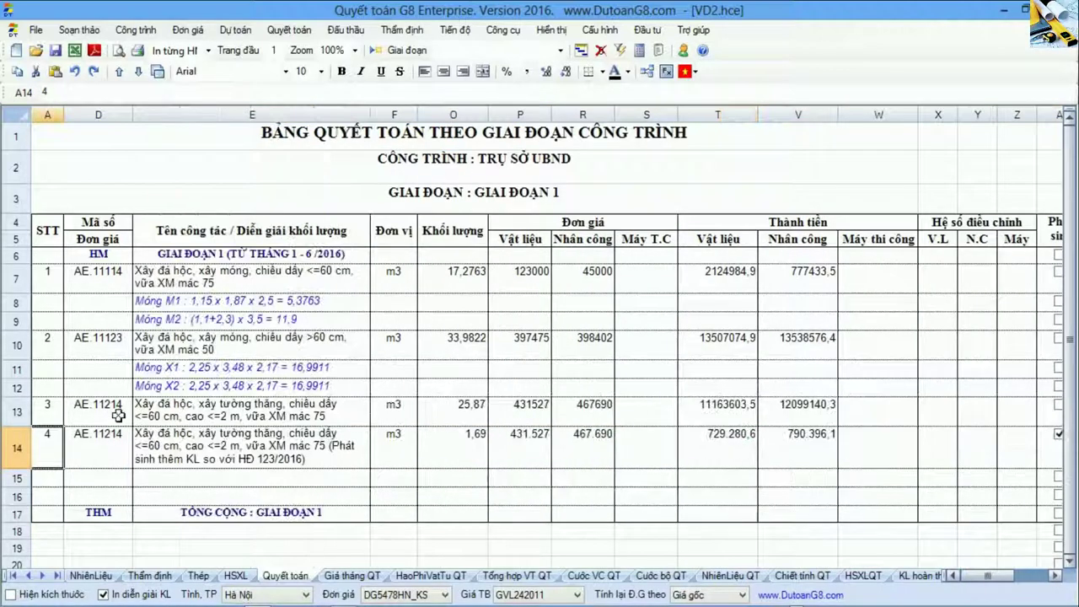
- Review item 4's row, the code cells and its 1,69 quantity
{"action": "left_click_drag", "start_coordinate": [118, 415], "coordinate": [221, 437]}
{"action": "left_click", "coordinate": [47, 447]}
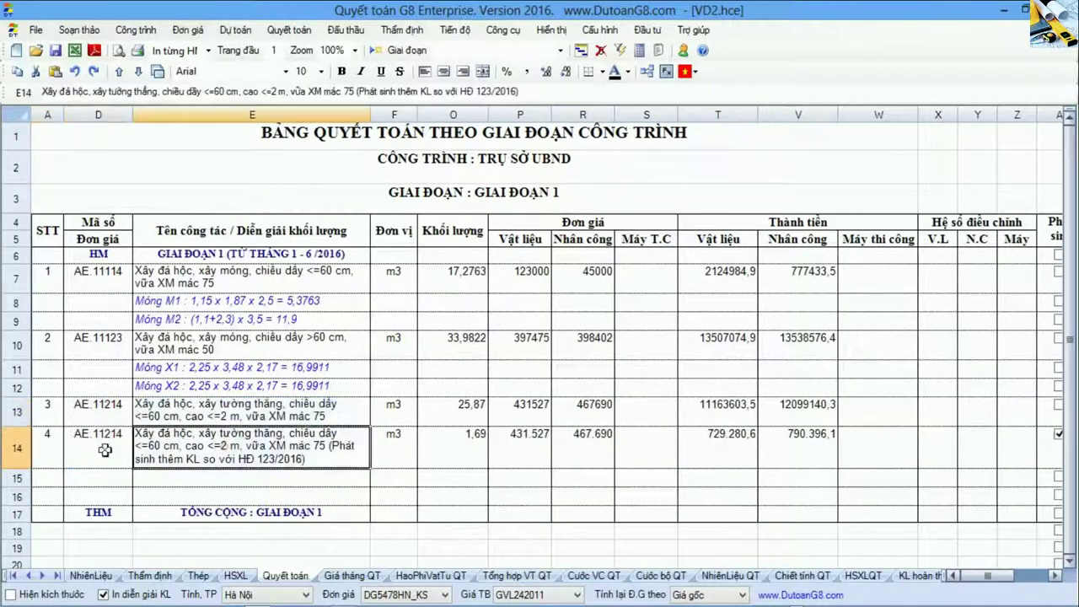
{"action": "left_click", "coordinate": [17, 447]}
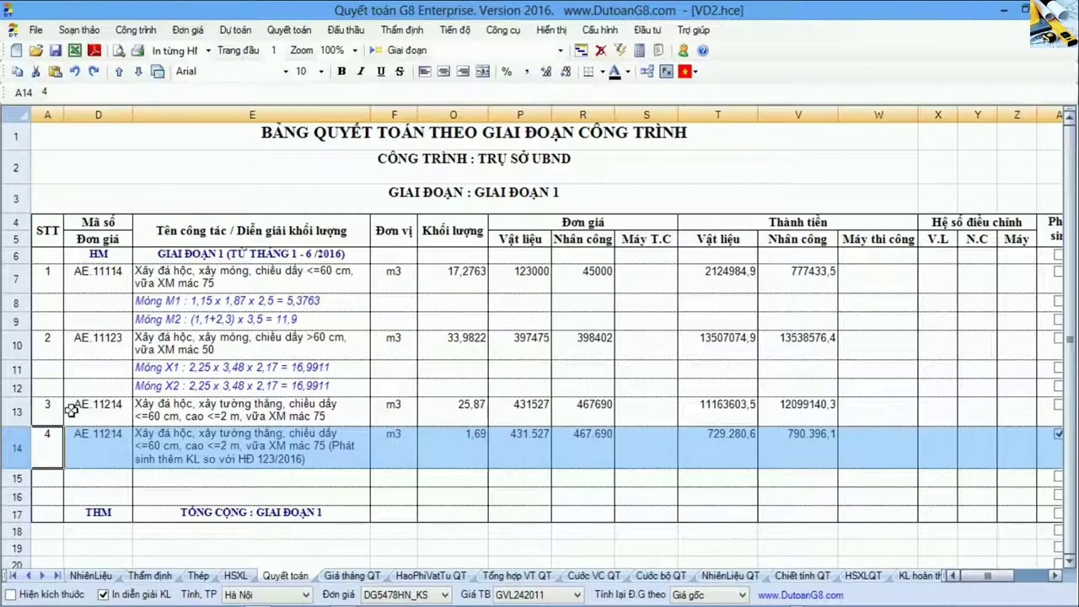
{"action": "left_click", "coordinate": [221, 458]}
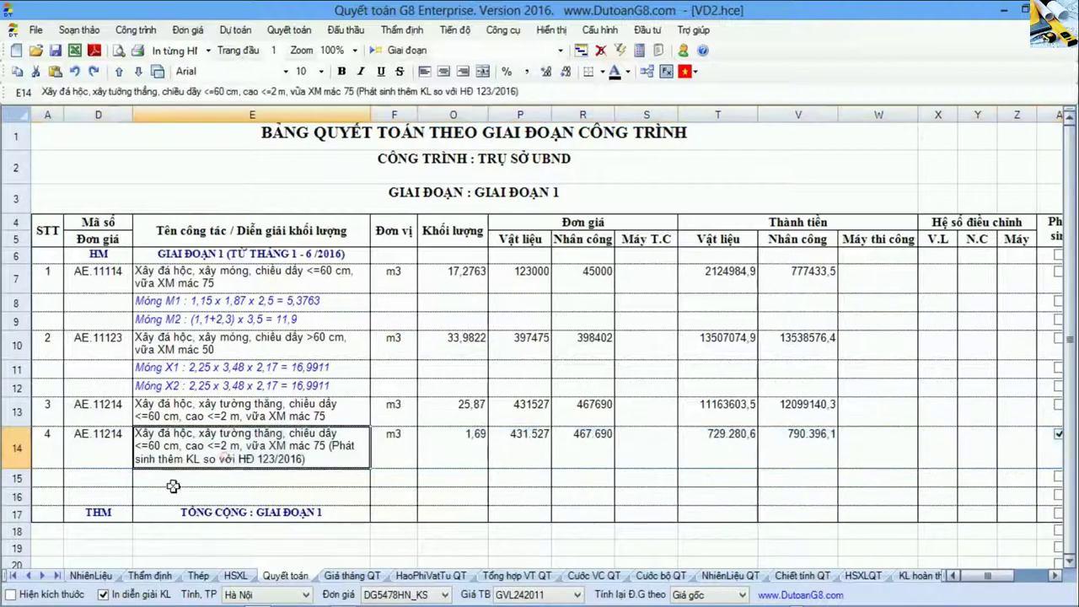
{"action": "left_click", "coordinate": [116, 479]}
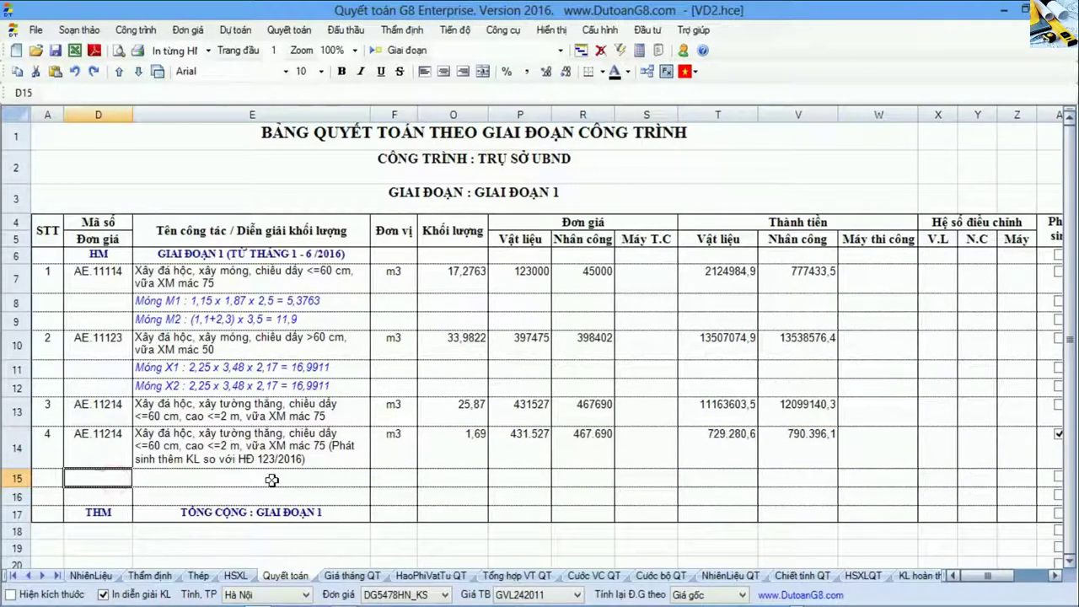
{"action": "left_click", "coordinate": [451, 450]}
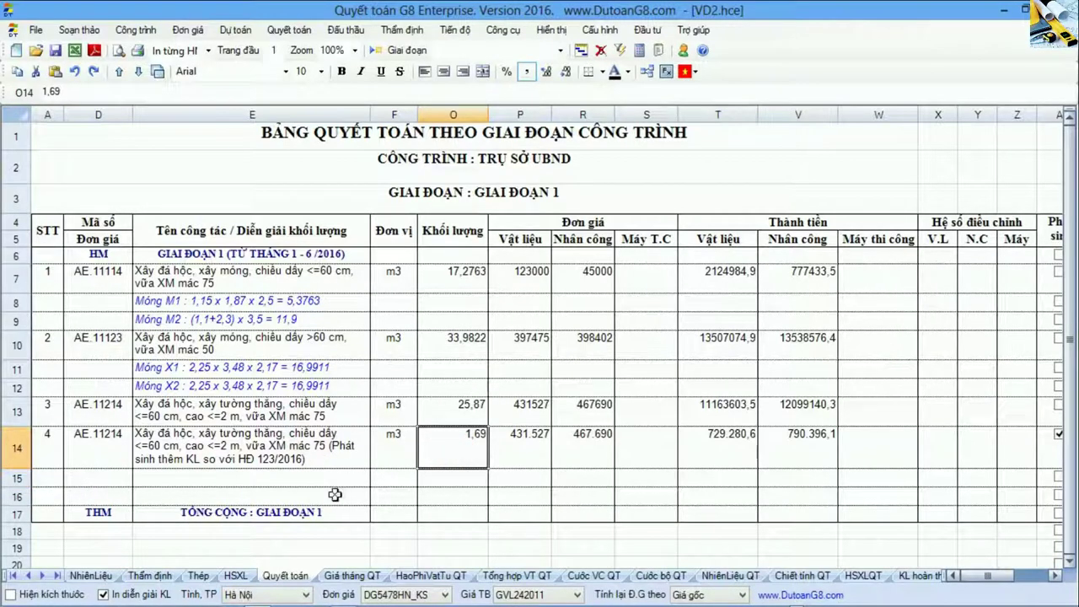
{"action": "left_click", "coordinate": [102, 481]}
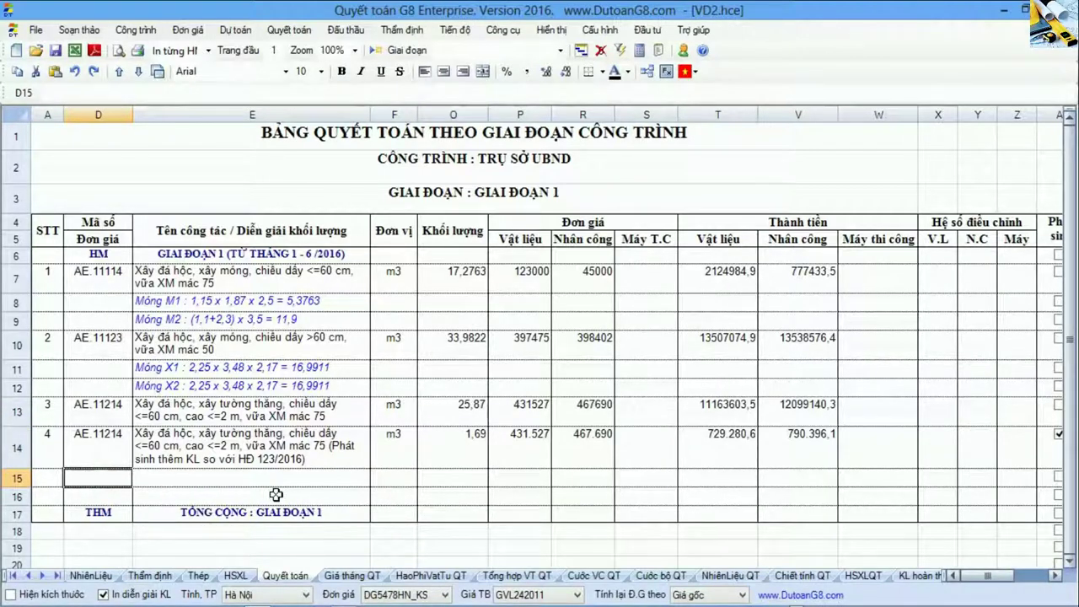
{"action": "right_click", "coordinate": [227, 484]}
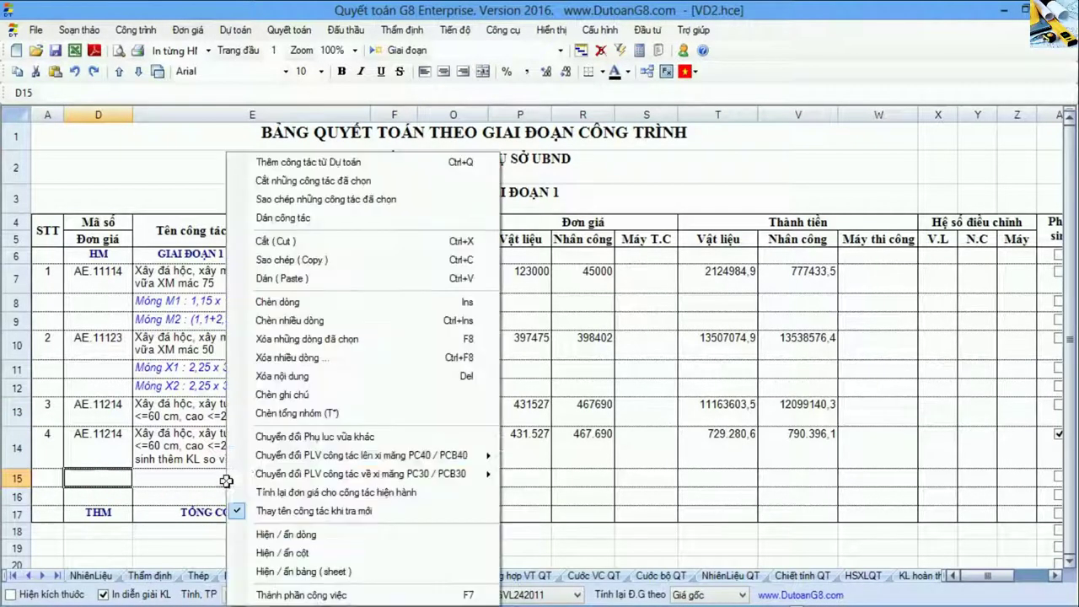
{"action": "left_click", "coordinate": [318, 161]}
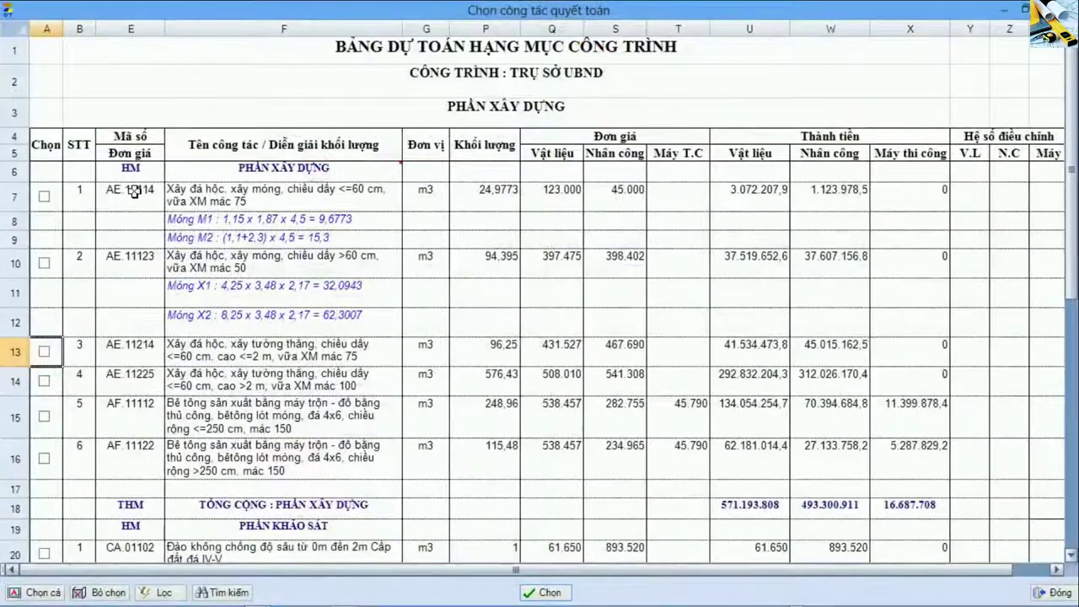
{"action": "left_click_drag", "start_coordinate": [133, 191], "coordinate": [133, 463]}
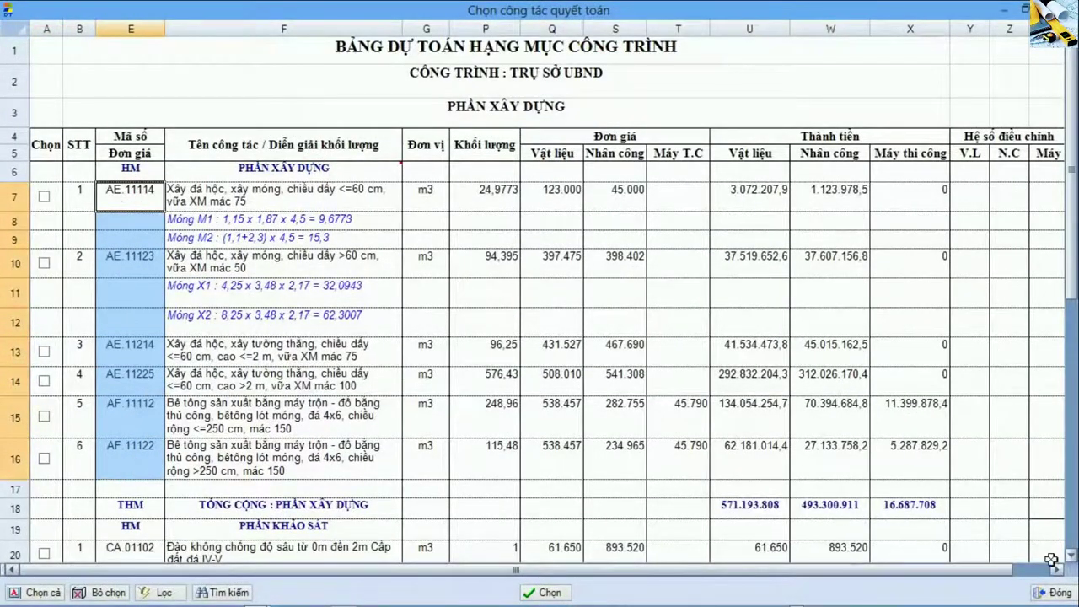
{"action": "left_click", "coordinate": [1055, 593]}
{"action": "left_click", "coordinate": [97, 479]}
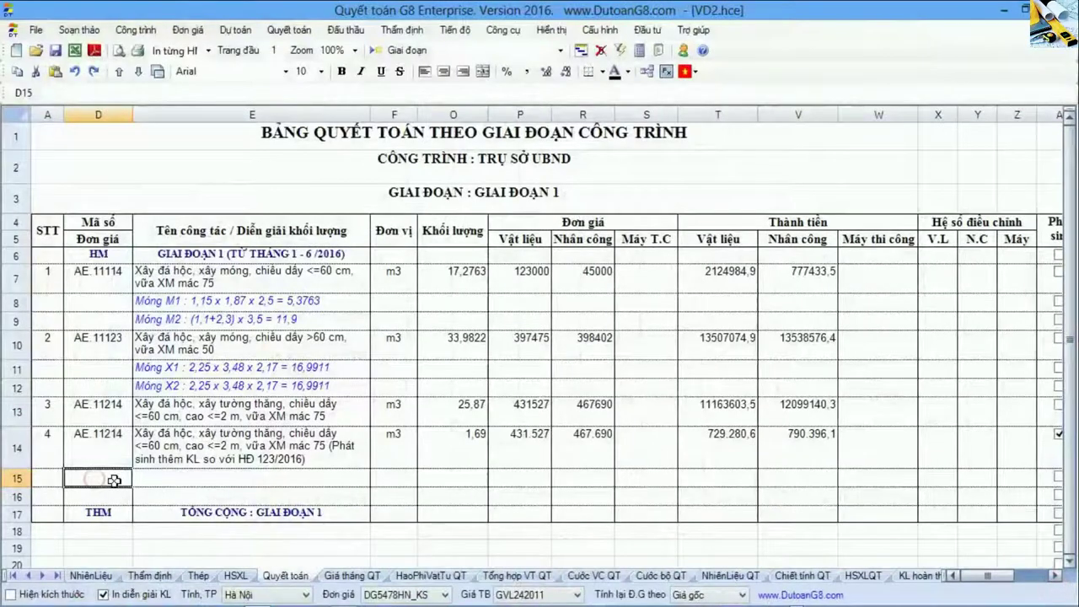
- Add AK.11410 roof tiling as work item 5 with quantity 2
{"action": "type", "text": "ak"}
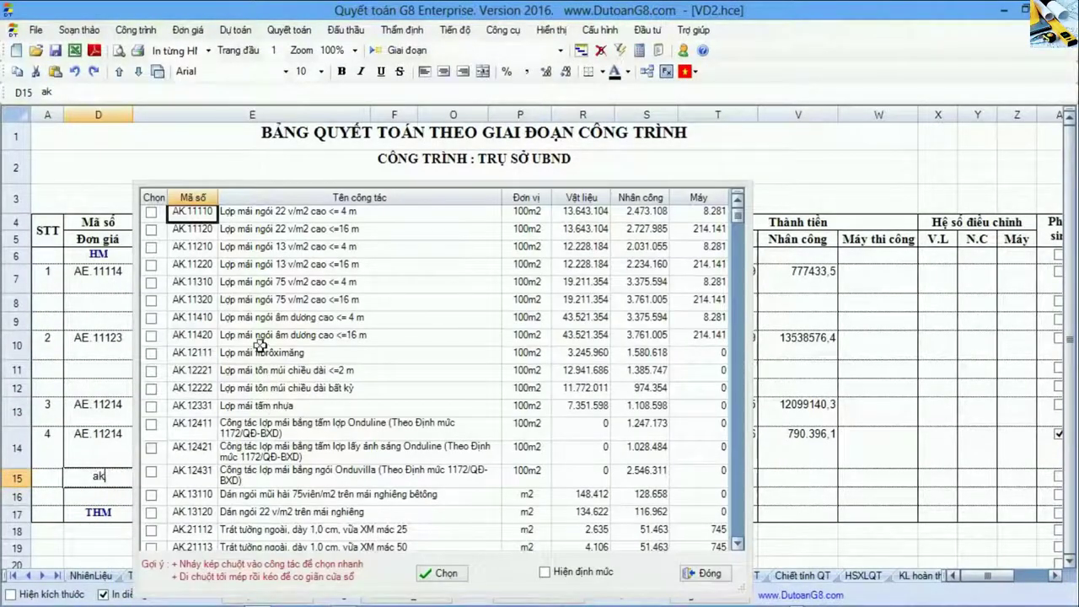
{"action": "left_click", "coordinate": [245, 318]}
{"action": "left_click", "coordinate": [447, 573]}
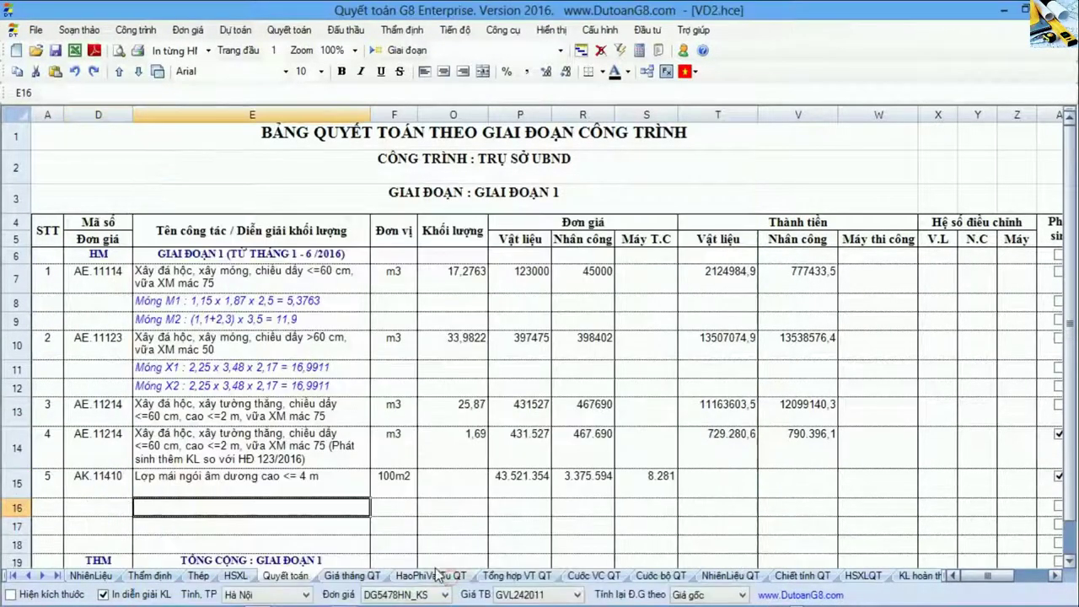
{"action": "left_click", "coordinate": [443, 480]}
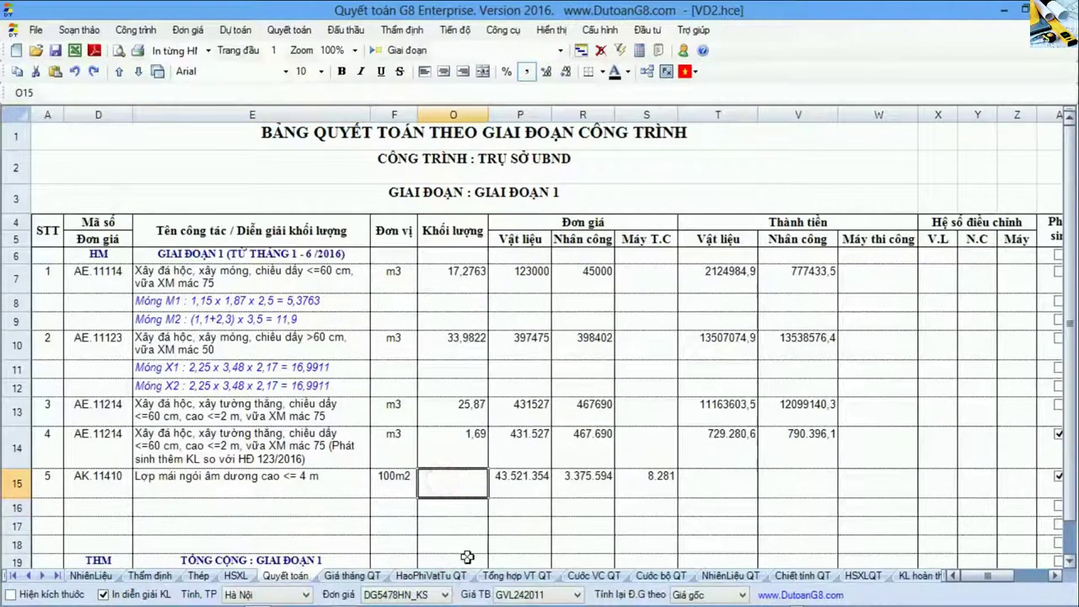
{"action": "type", "text": "2,"}
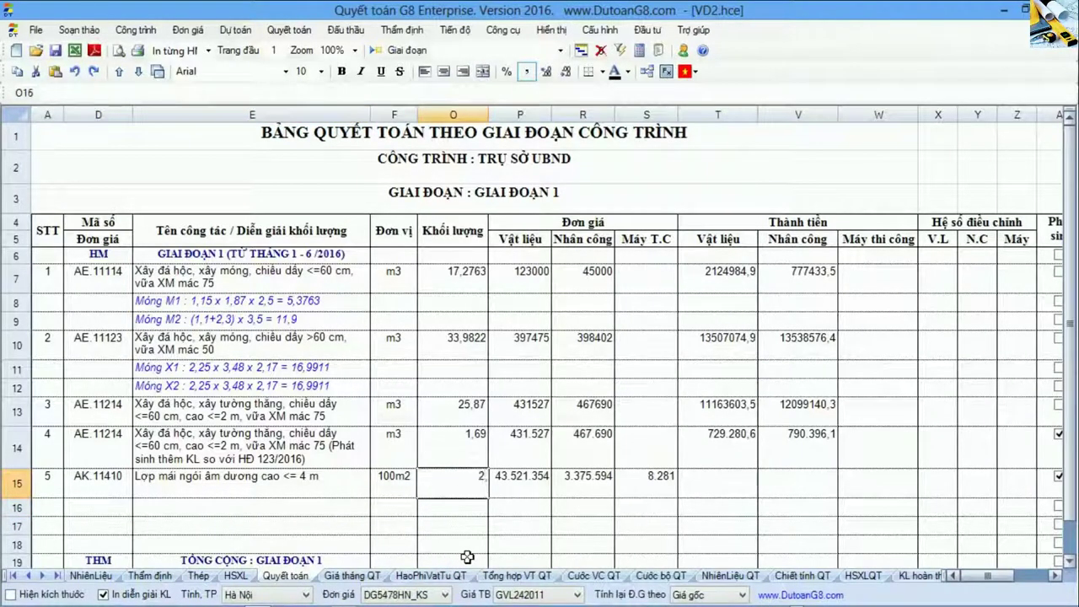
{"action": "key", "text": "Return"}
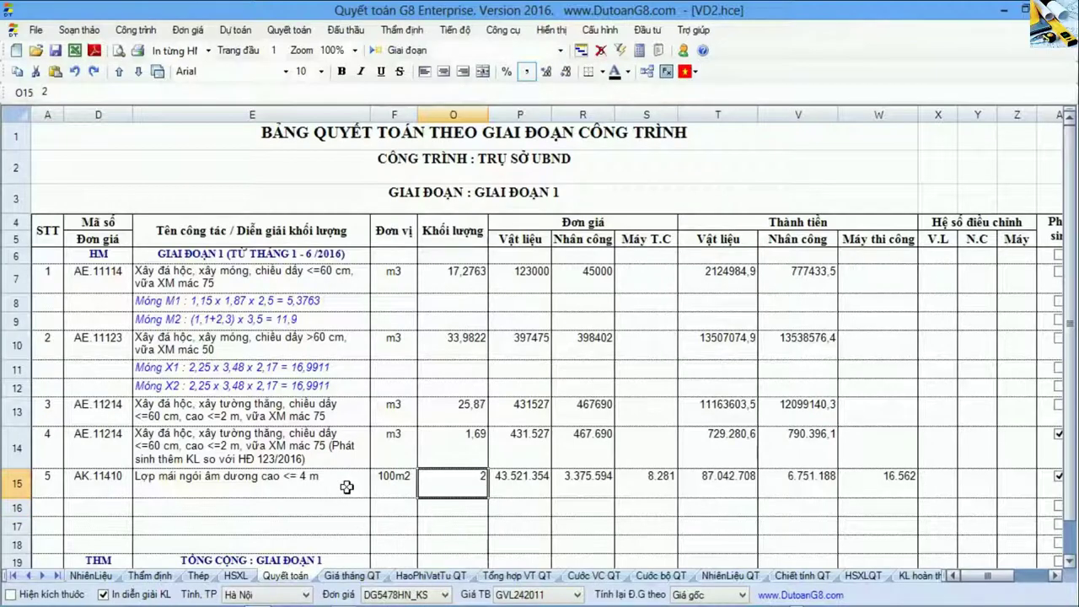
- Extend item 5's description with '(Phát sinh ngoài HĐ 123/2016)'
{"action": "double_click", "coordinate": [347, 488]}
{"action": "left_click", "coordinate": [350, 478]}
{"action": "type", "text": "(P"}
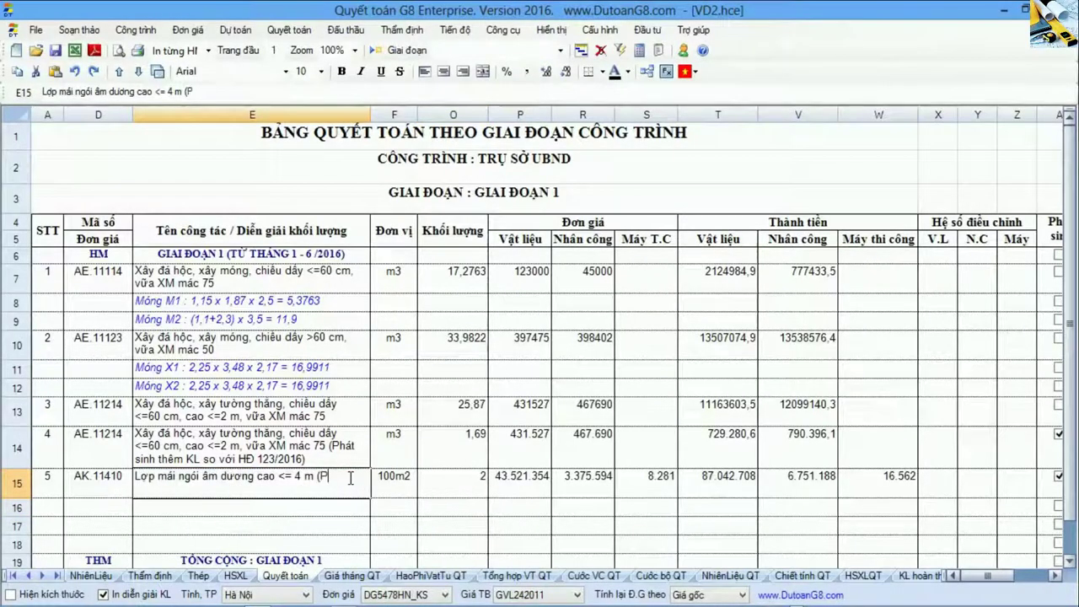
{"action": "type", "text": "hgát"}
{"action": "type", "text": "st"}
{"action": "type", "text": "nh ngoài H"}
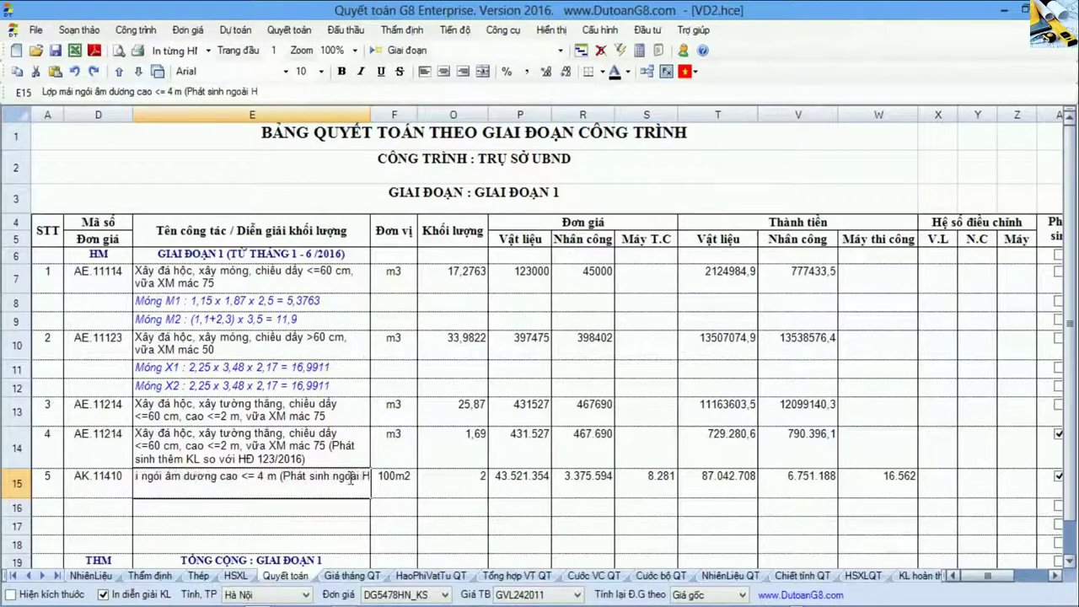
{"action": "type", "text": "Đ 12"}
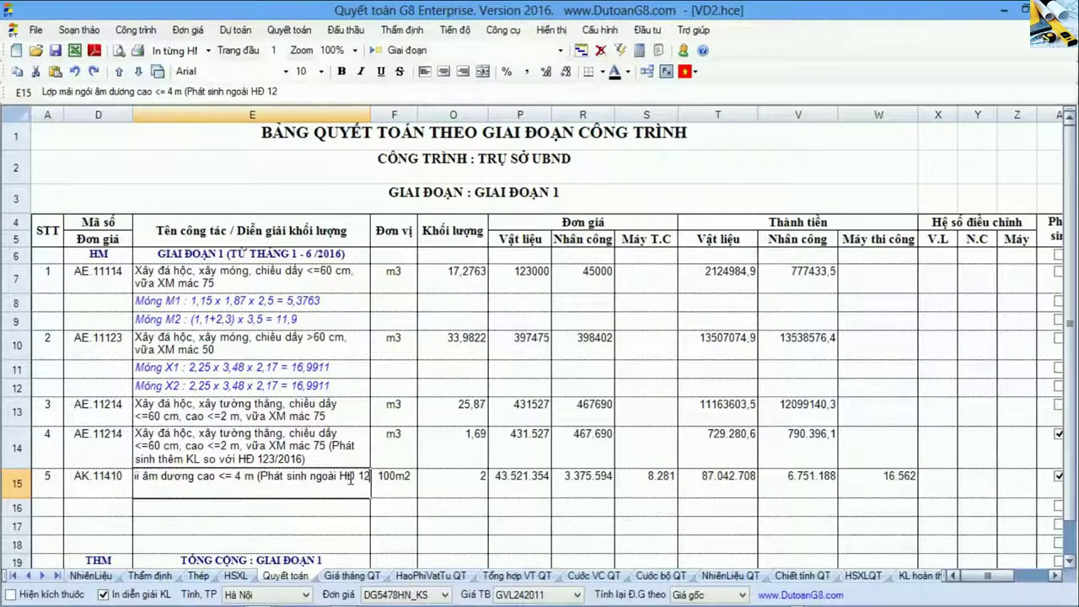
{"action": "type", "text": "3/2016"}
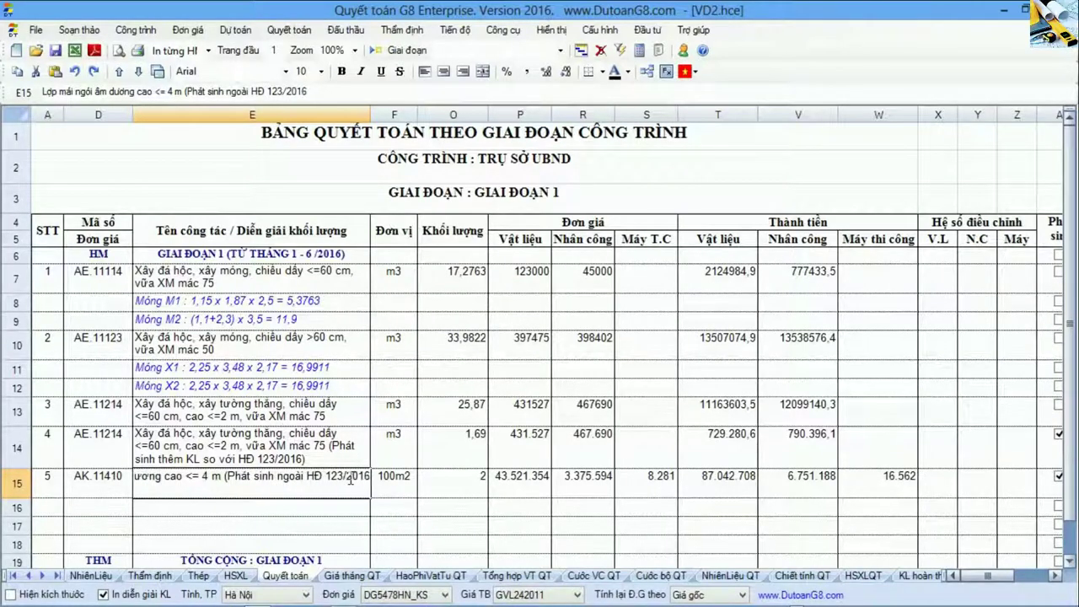
{"action": "key", "text": "Return"}
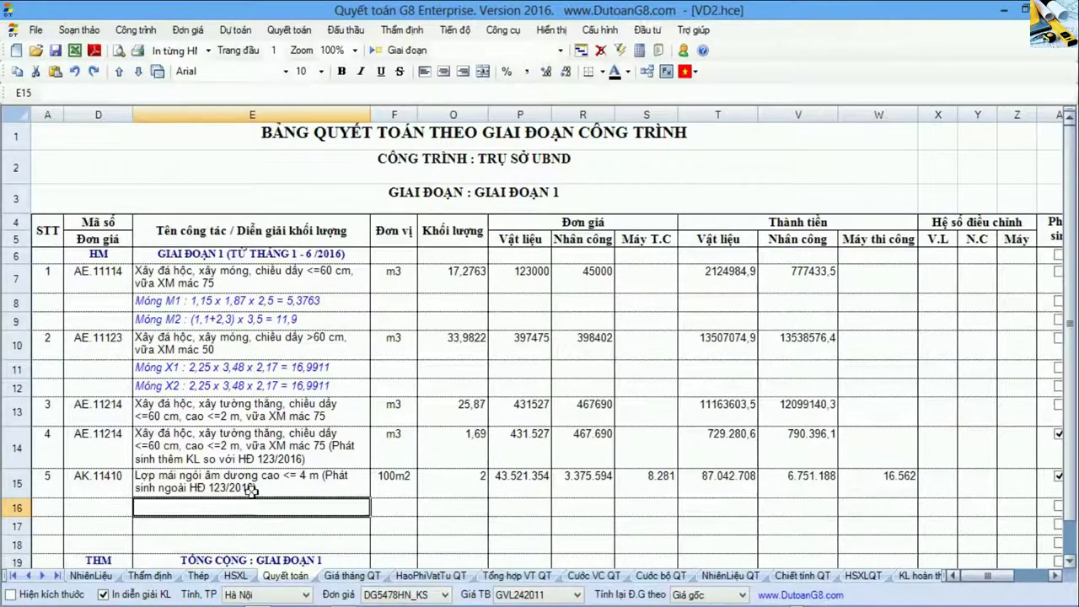
{"action": "left_click", "coordinate": [180, 490]}
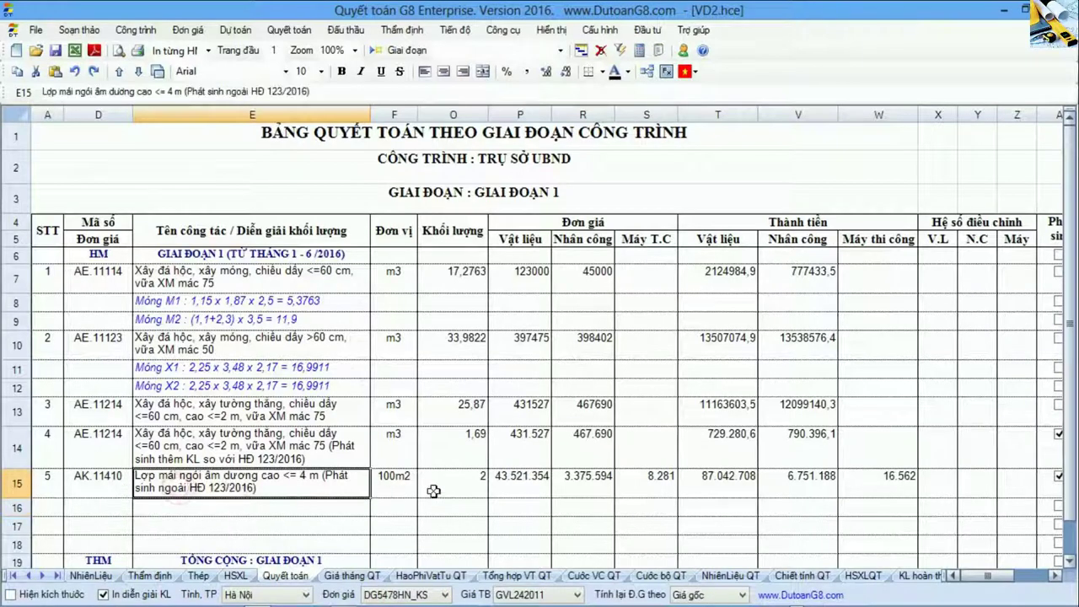
- Tick the Phát sinh checkbox for item 5 in row 15
{"action": "left_click", "coordinate": [17, 484]}
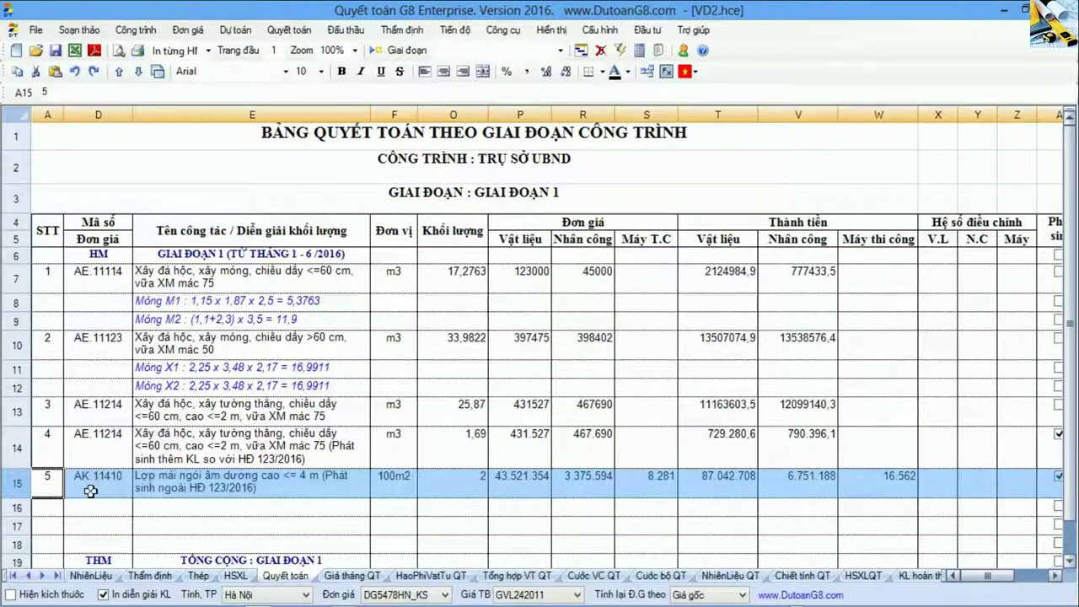
{"action": "left_click", "coordinate": [1055, 576]}
{"action": "left_click", "coordinate": [1055, 576]}
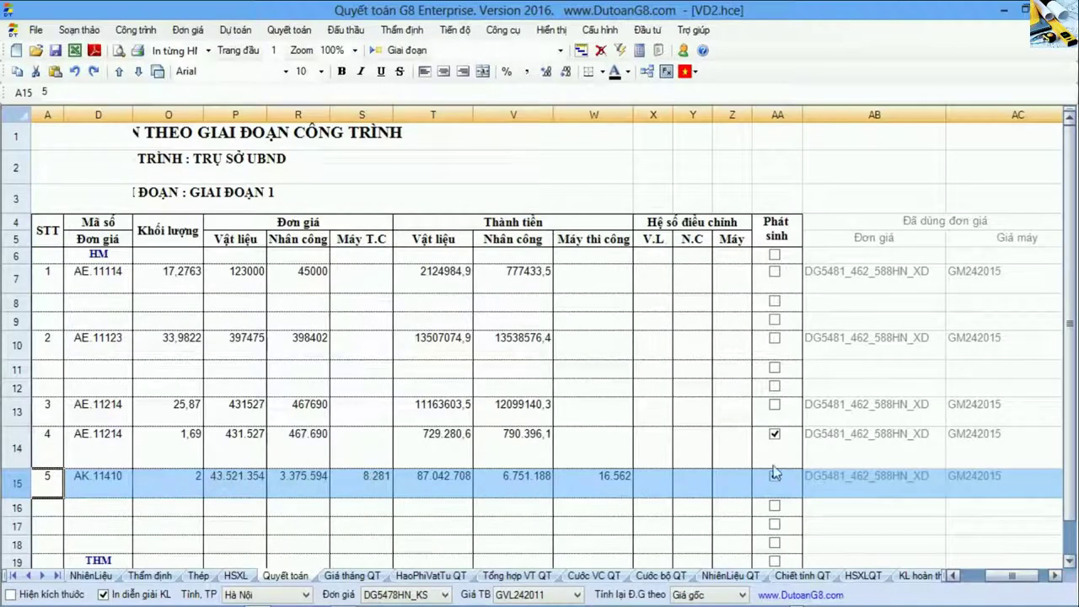
{"action": "left_click", "coordinate": [774, 474]}
{"action": "left_click", "coordinate": [723, 487]}
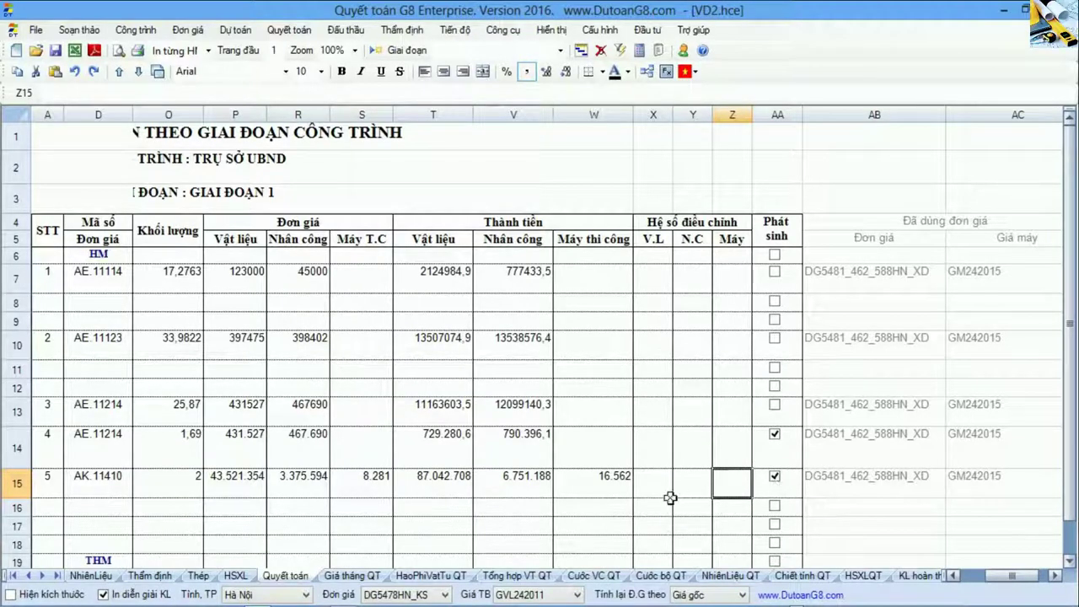
{"action": "left_click", "coordinate": [774, 477]}
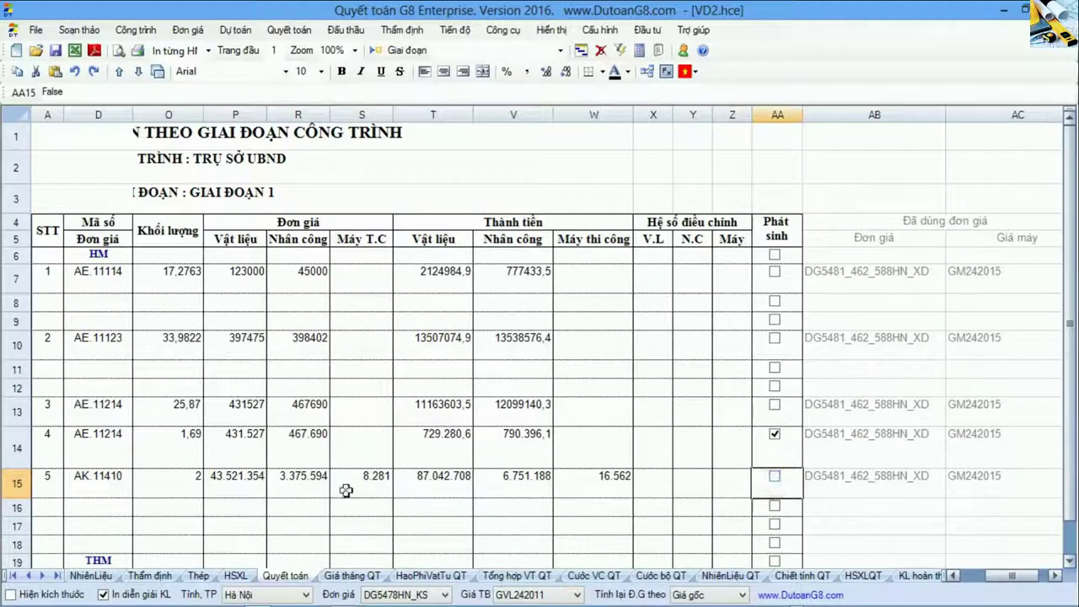
{"action": "left_click_drag", "start_coordinate": [91, 488], "coordinate": [669, 493]}
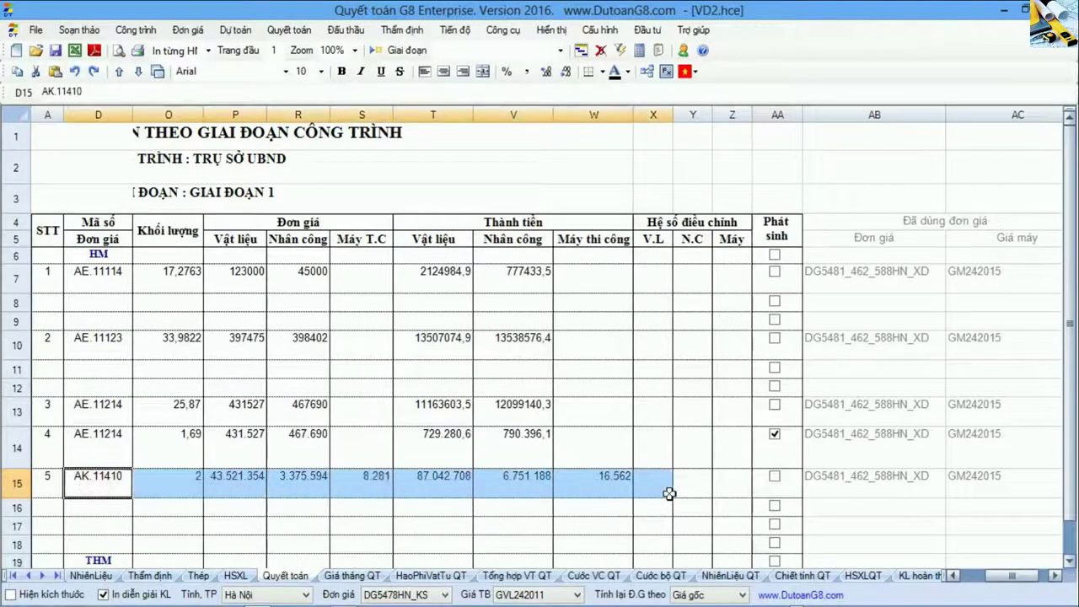
{"action": "left_click", "coordinate": [774, 477]}
{"action": "left_click", "coordinate": [715, 487]}
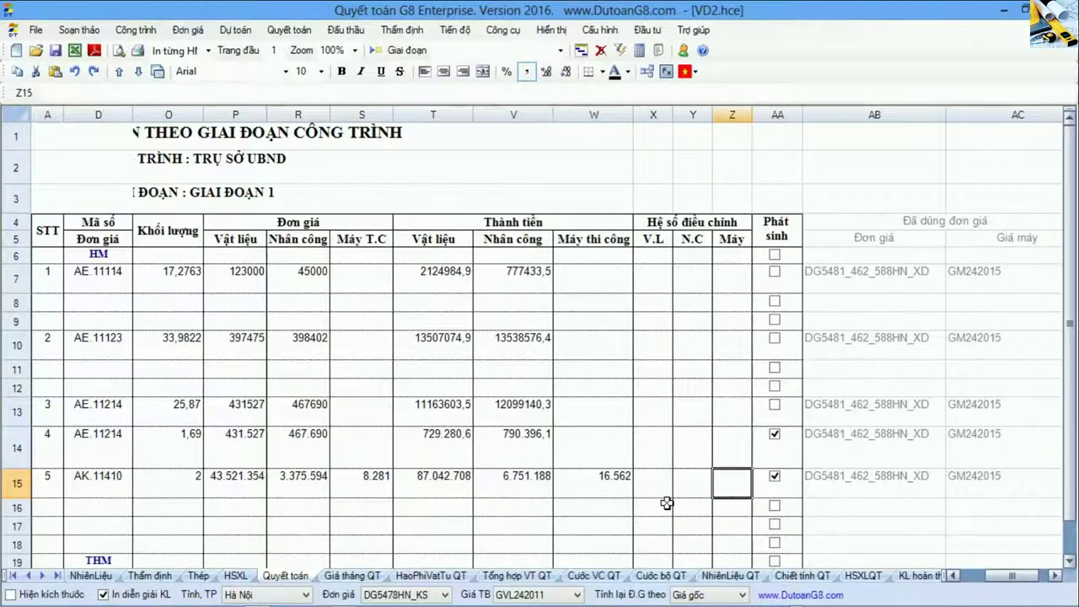
- Return to column A and review rows 16, 14 and 15
{"action": "key", "text": "Home"}
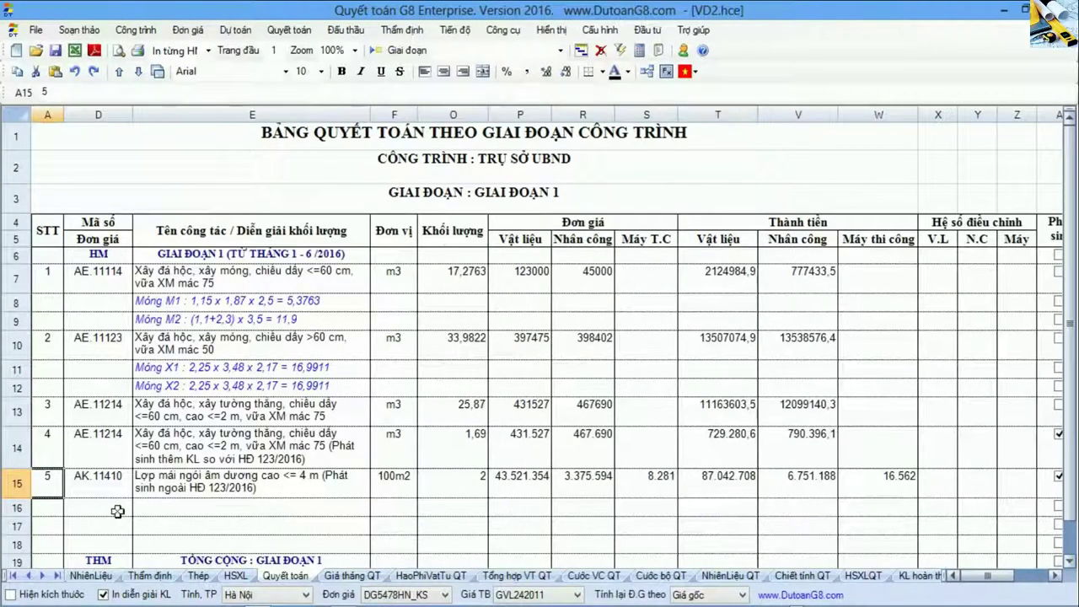
{"action": "left_click", "coordinate": [117, 511]}
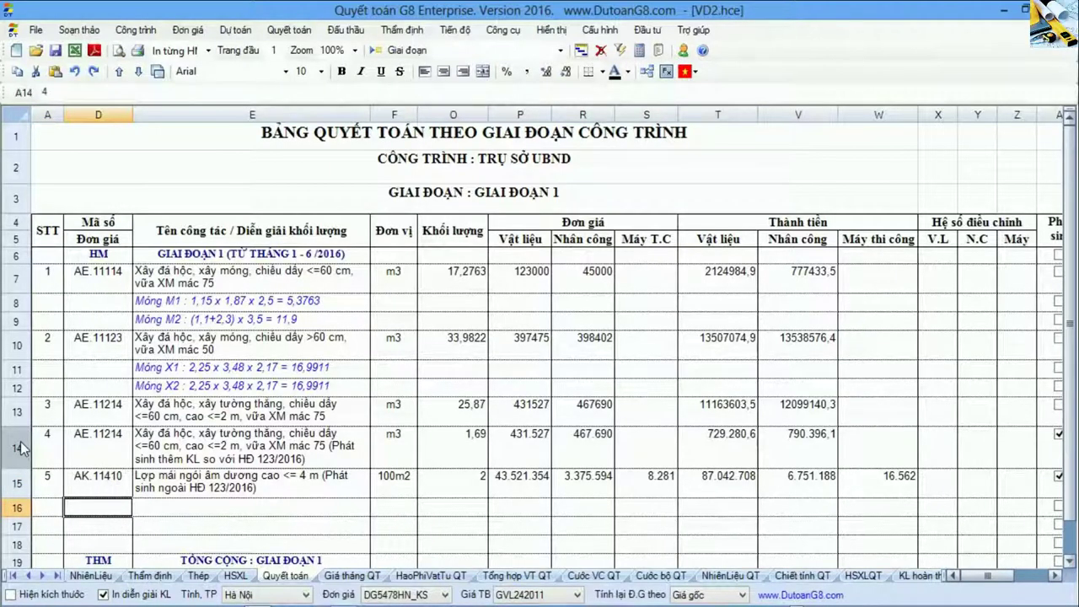
{"action": "left_click", "coordinate": [19, 447]}
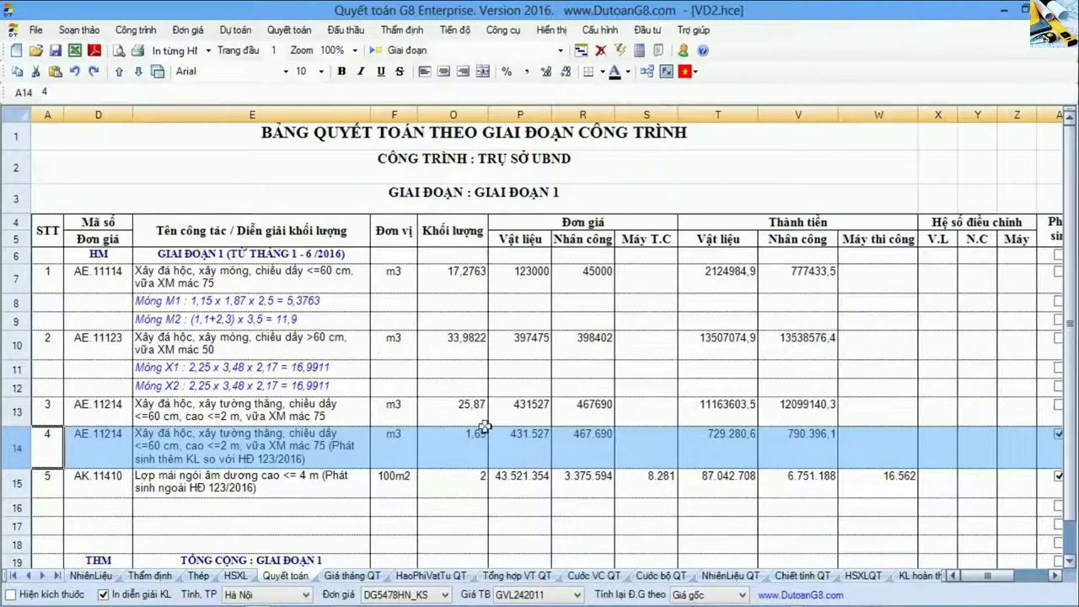
{"action": "left_click", "coordinate": [18, 483]}
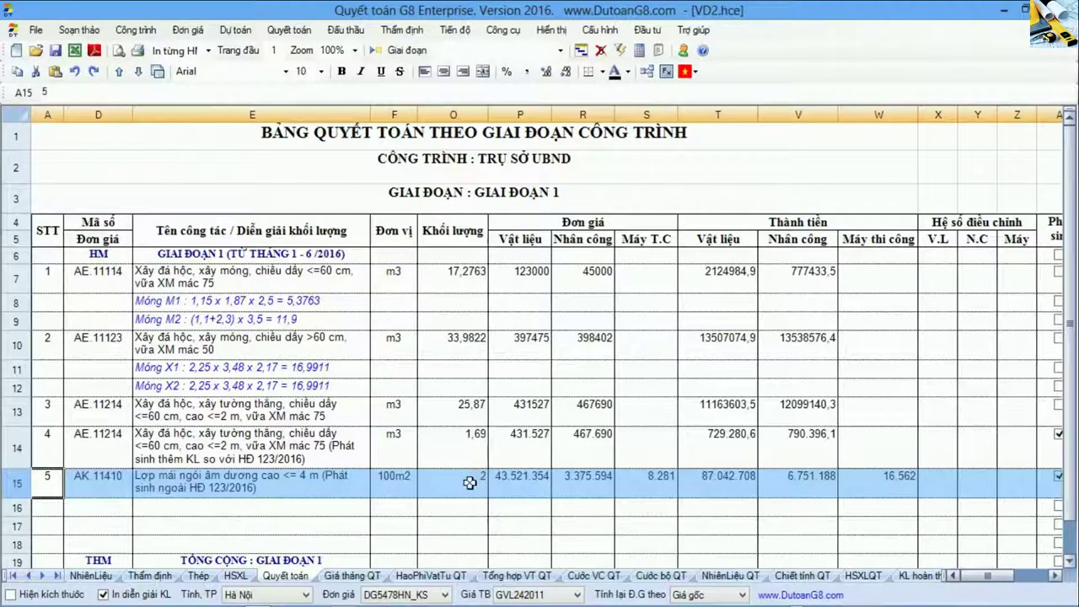
- Enter code TT and the provisional work description in row 16
{"action": "left_click", "coordinate": [105, 507]}
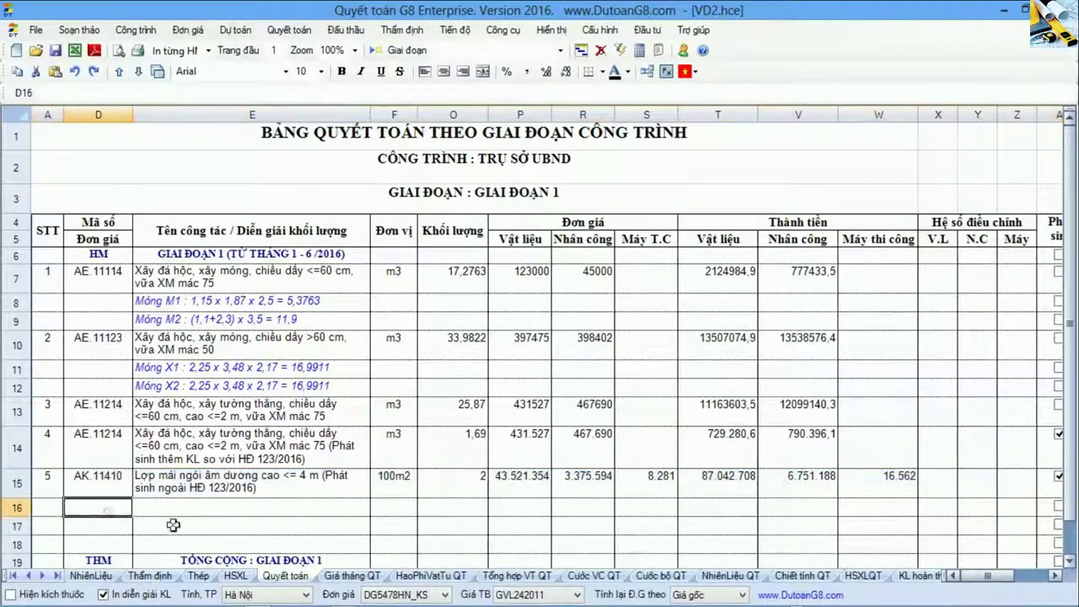
{"action": "type", "text": "TT"}
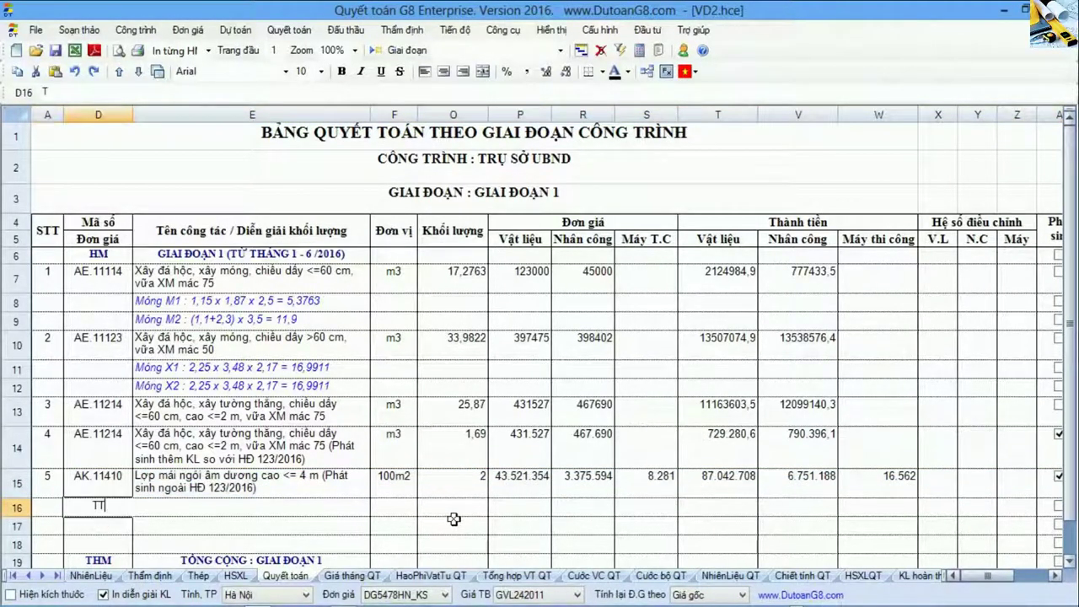
{"action": "key", "text": "Tab"}
{"action": "type", "text": "C"}
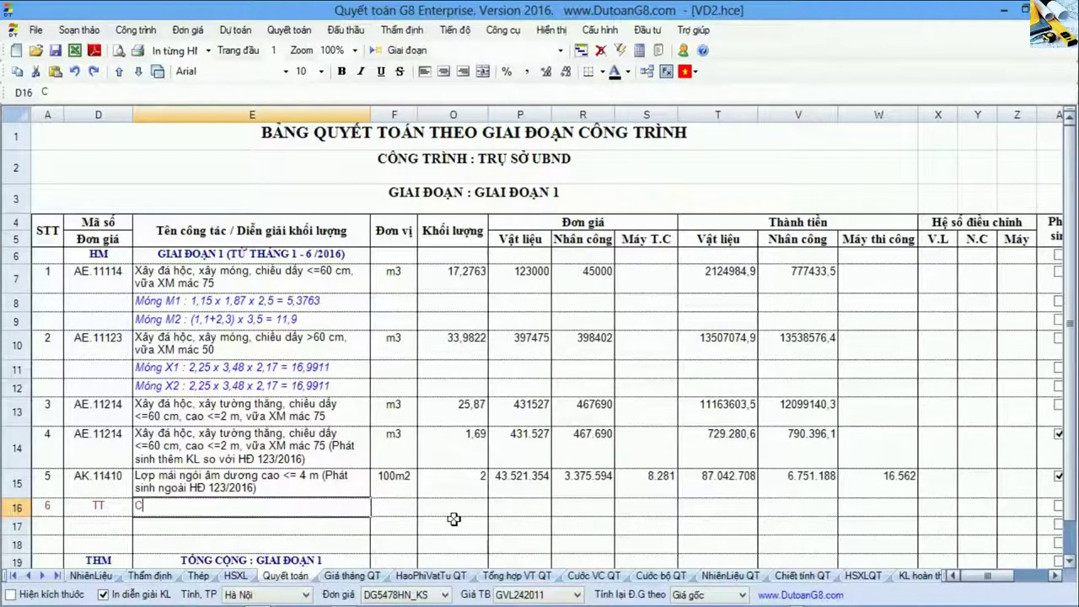
{"action": "type", "text": "ông tác tam tính phát si"}
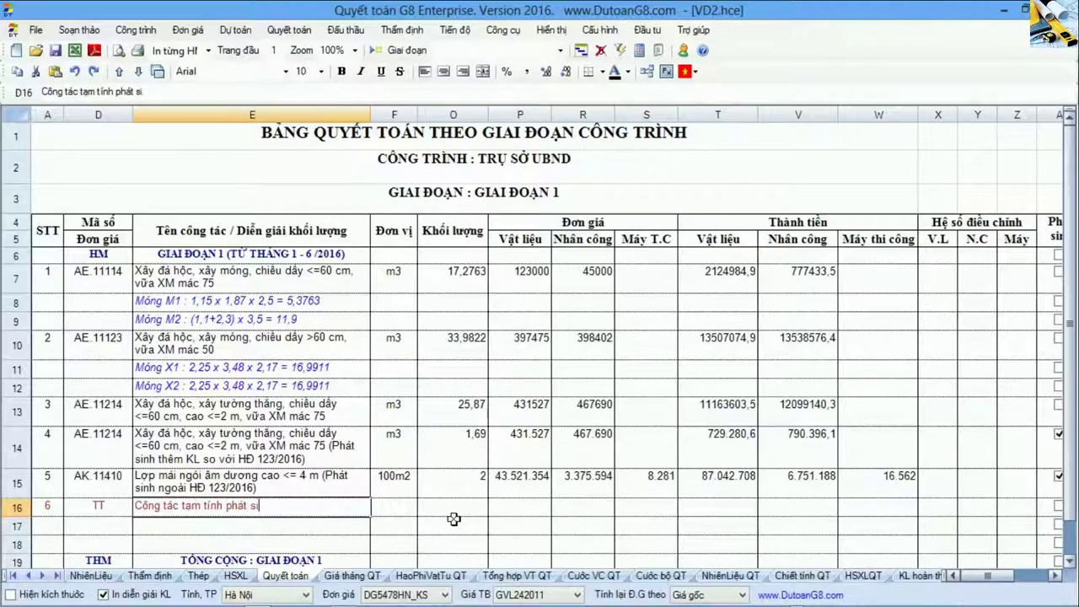
{"action": "type", "text": "nh ngoài HĐ 123/2016"}
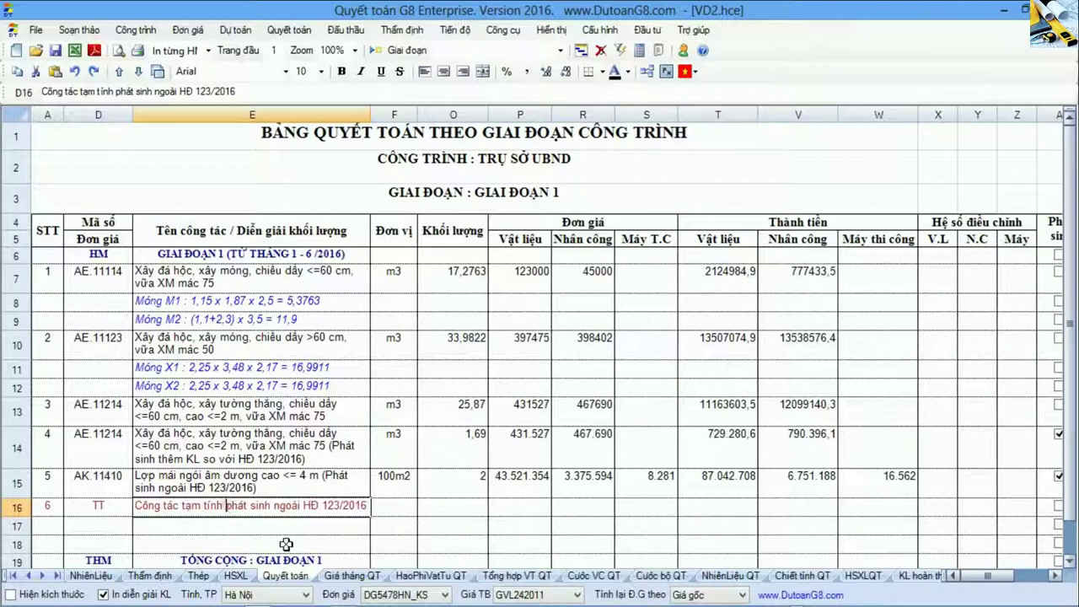
{"action": "type", "text": "(P"}
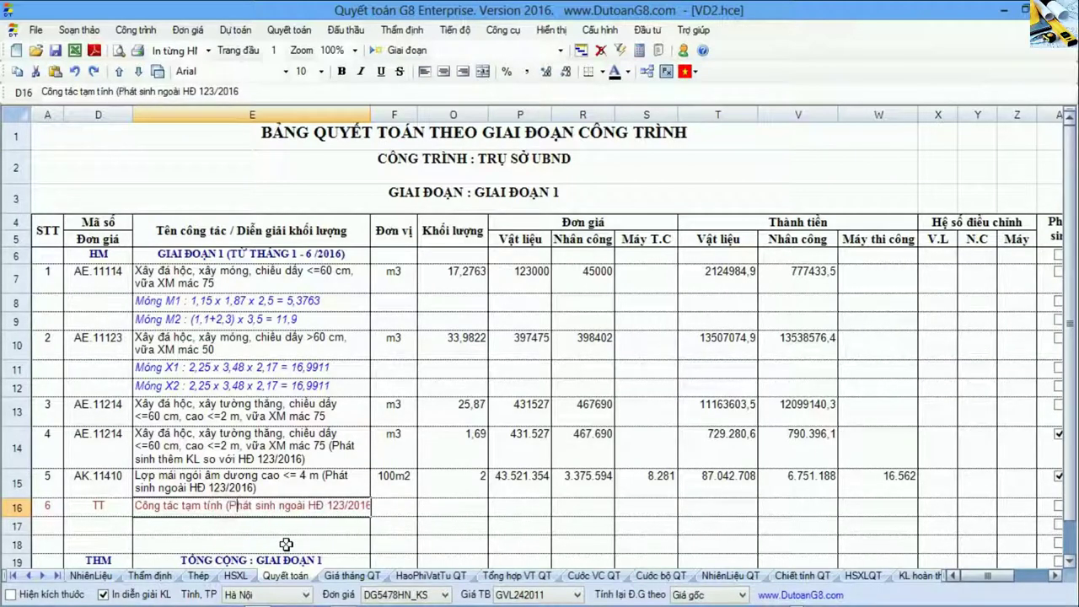
{"action": "key", "text": "End"}
{"action": "type", "text": ")"}
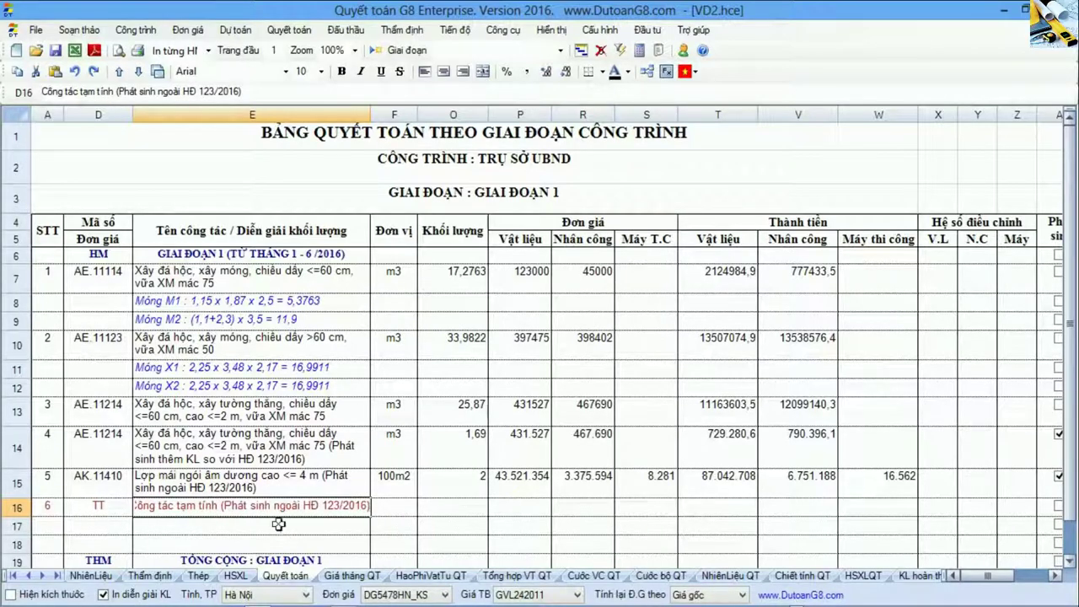
{"action": "left_click", "coordinate": [266, 486]}
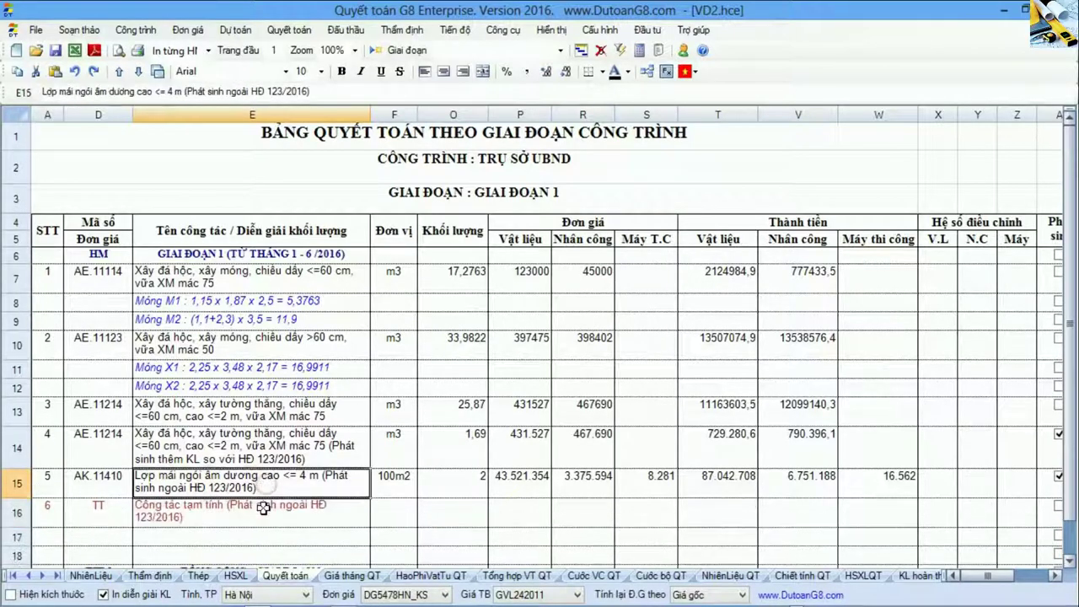
{"action": "left_click", "coordinate": [263, 511]}
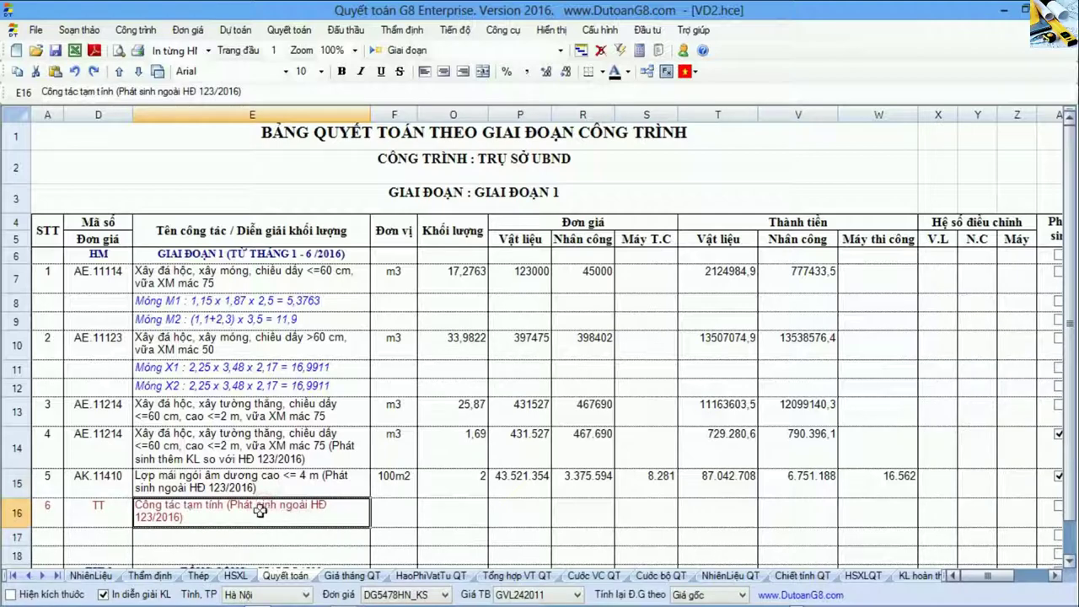
- Set row 16's unit to bộ and quantity to 15
{"action": "left_click", "coordinate": [409, 509]}
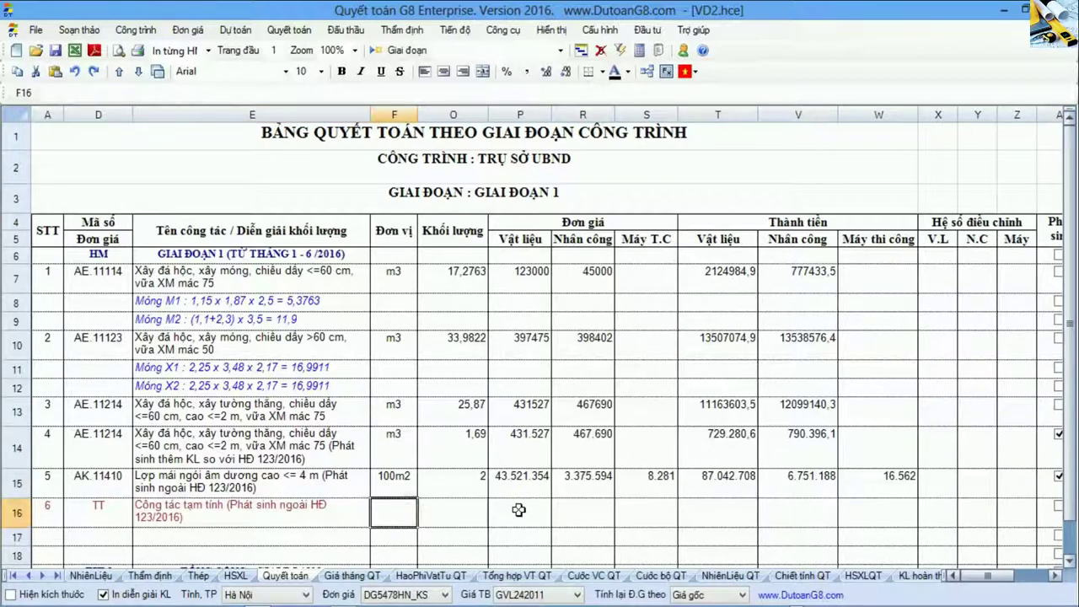
{"action": "type", "text": "bộ"}
{"action": "key", "text": "Tab"}
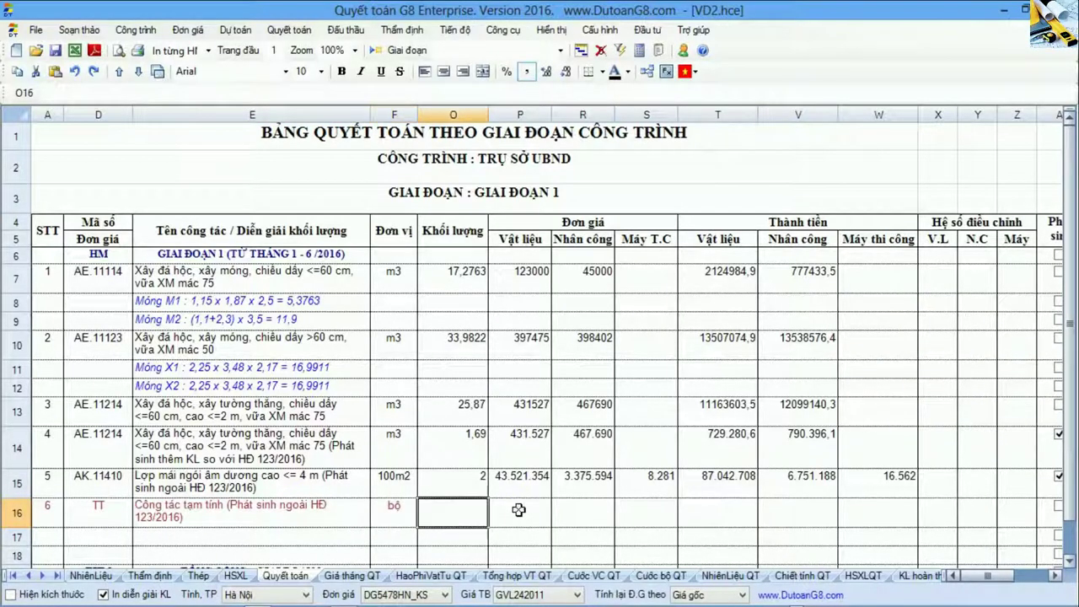
{"action": "type", "text": "15."}
{"action": "left_click", "coordinate": [519, 510]}
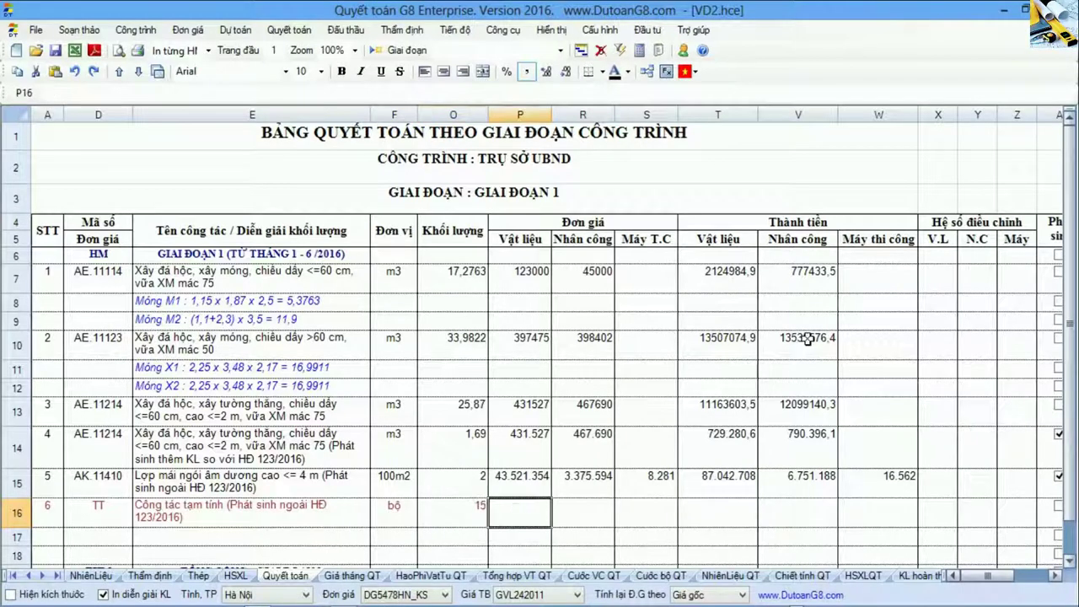
- Enter unit prices of 10.000 material, 20.000 labour and 30.000 machine for row 16
{"action": "type", "text": "10"}
{"action": "key", "text": "Tab"}
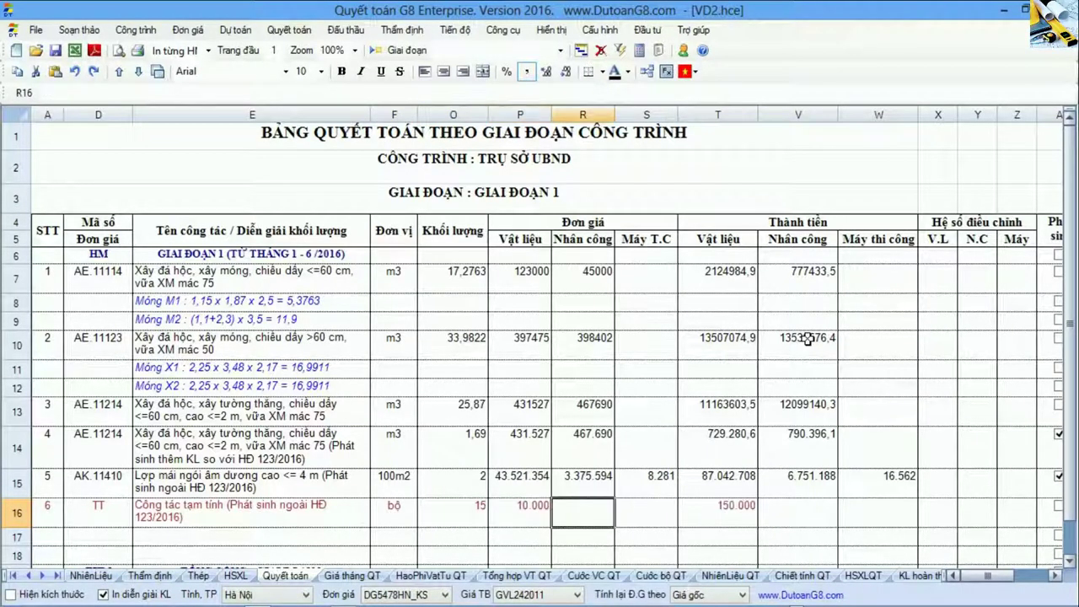
{"action": "type", "text": "200.000,"}
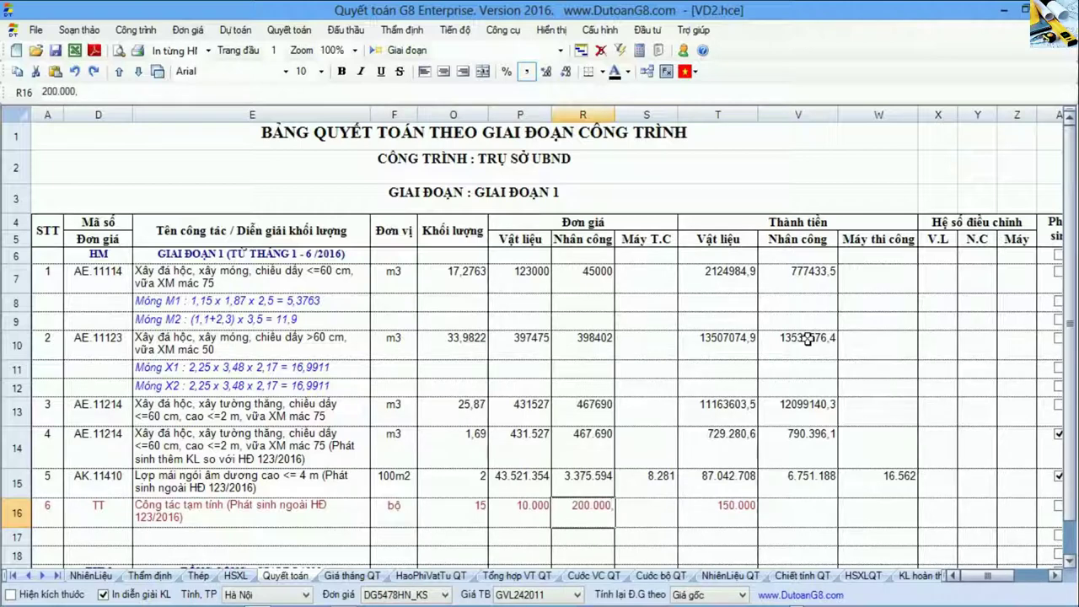
{"action": "key", "text": "Tab"}
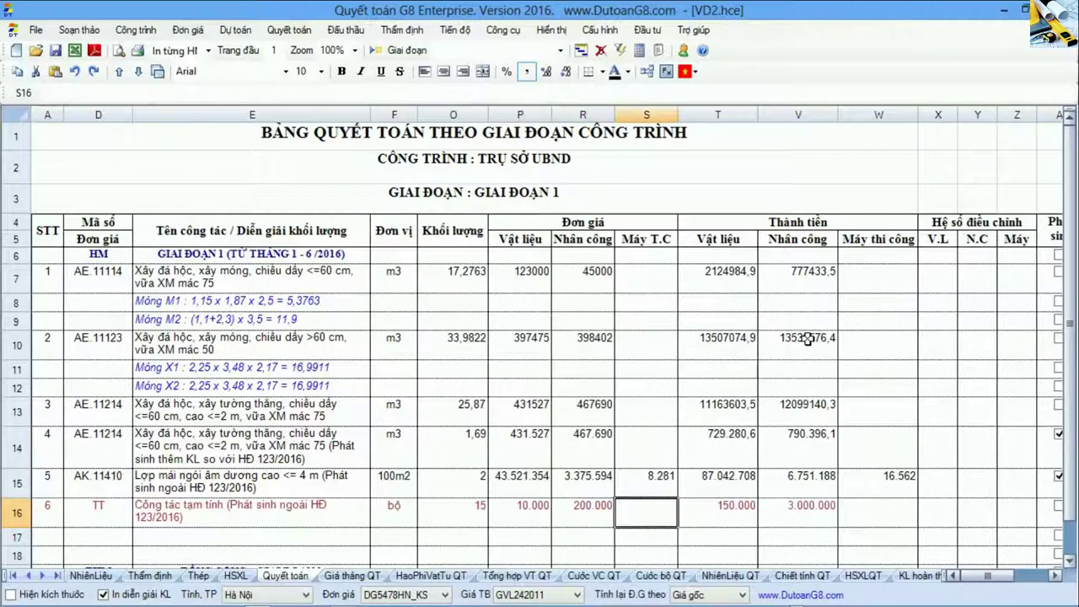
{"action": "key", "text": "Left"}
{"action": "type", "text": "20000"}
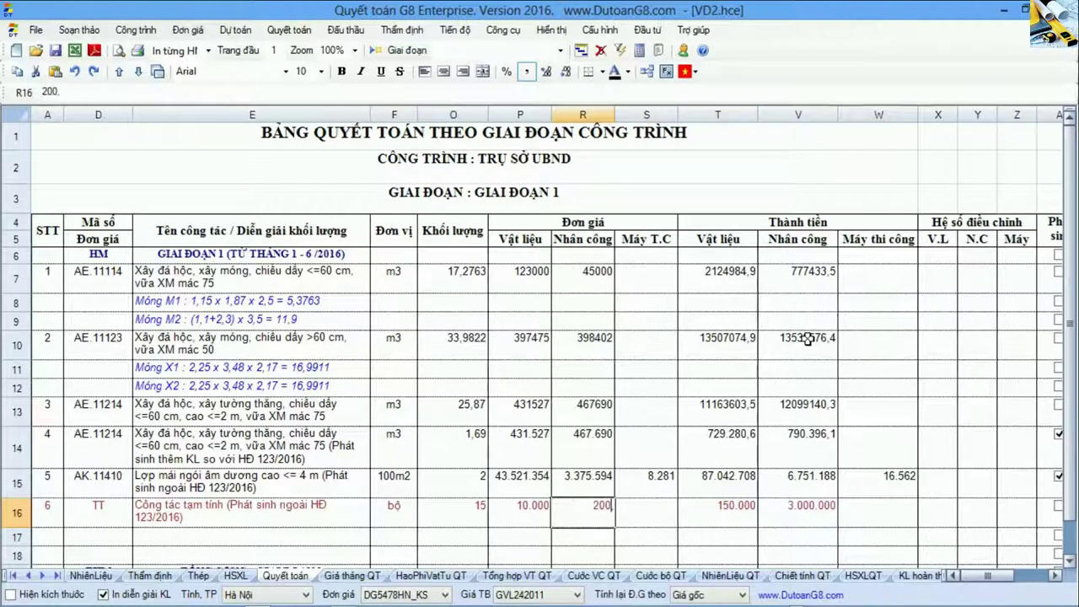
{"action": "key", "text": "Tab"}
{"action": "type", "text": "30"}
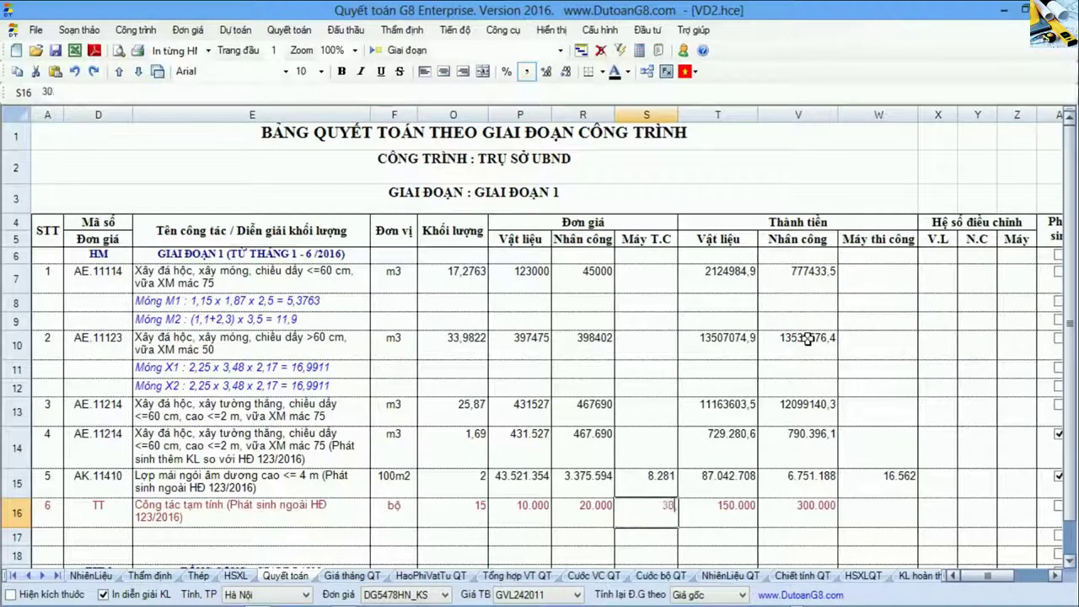
{"action": "key", "text": "Tab"}
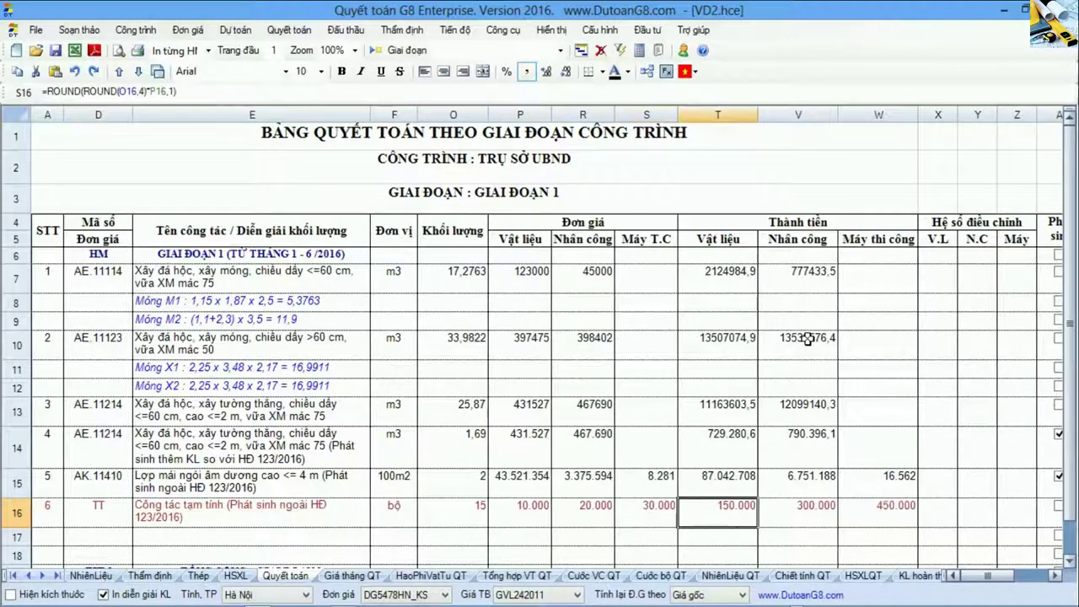
{"action": "left_click_drag", "start_coordinate": [506, 507], "coordinate": [636, 505]}
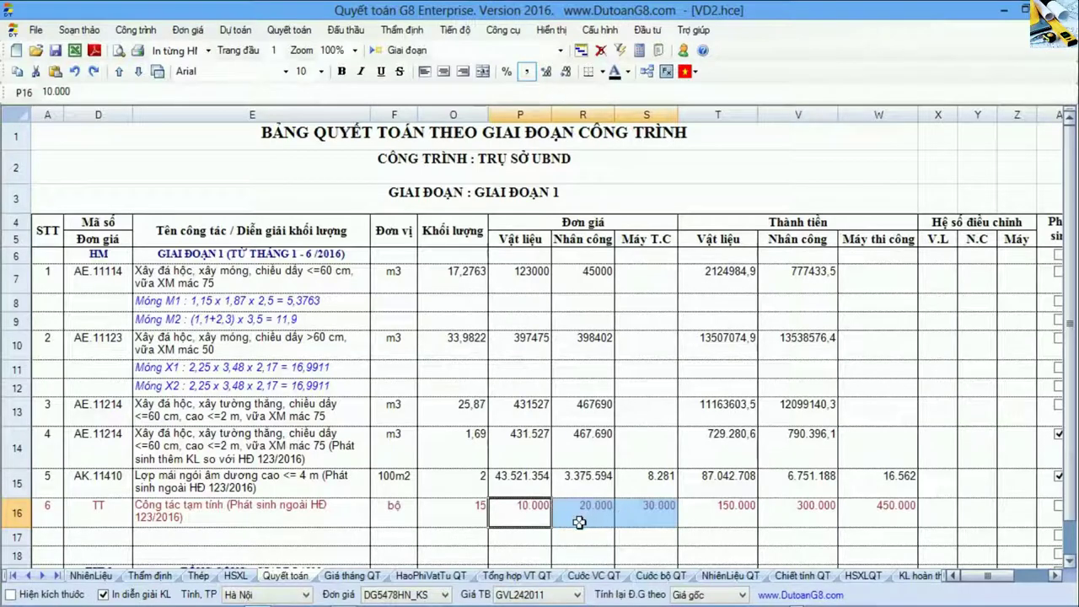
{"action": "left_click", "coordinate": [333, 518]}
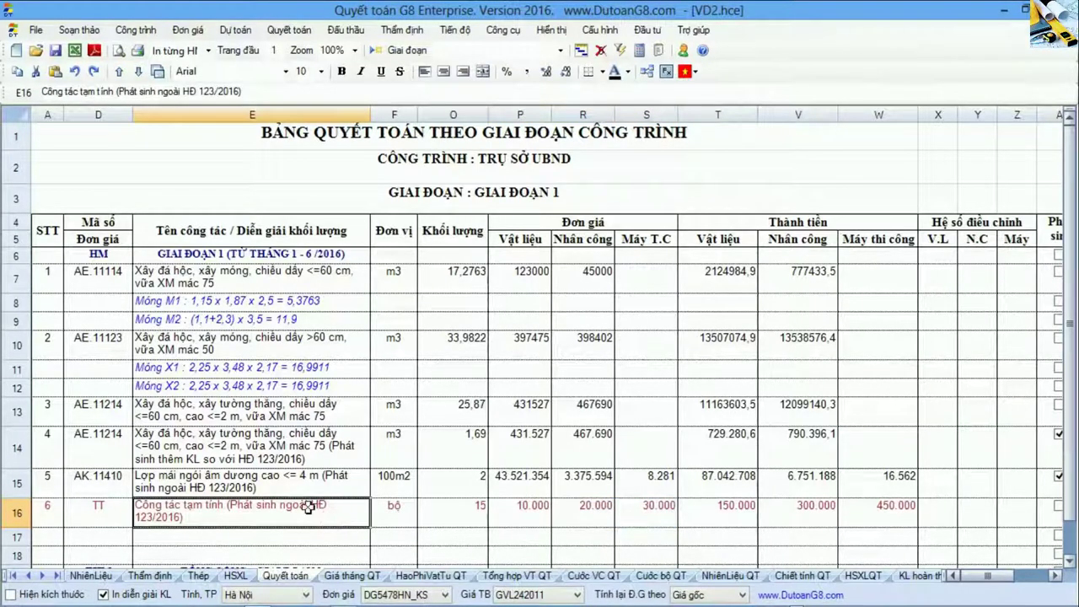
{"action": "mouse_move", "coordinate": [104, 282]}
{"action": "left_mouse_down"}
{"action": "mouse_move", "coordinate": [371, 505]}
{"action": "mouse_move", "coordinate": [519, 513]}
{"action": "left_mouse_up"}
{"action": "left_click", "coordinate": [519, 514]}
{"action": "left_click", "coordinate": [410, 516]}
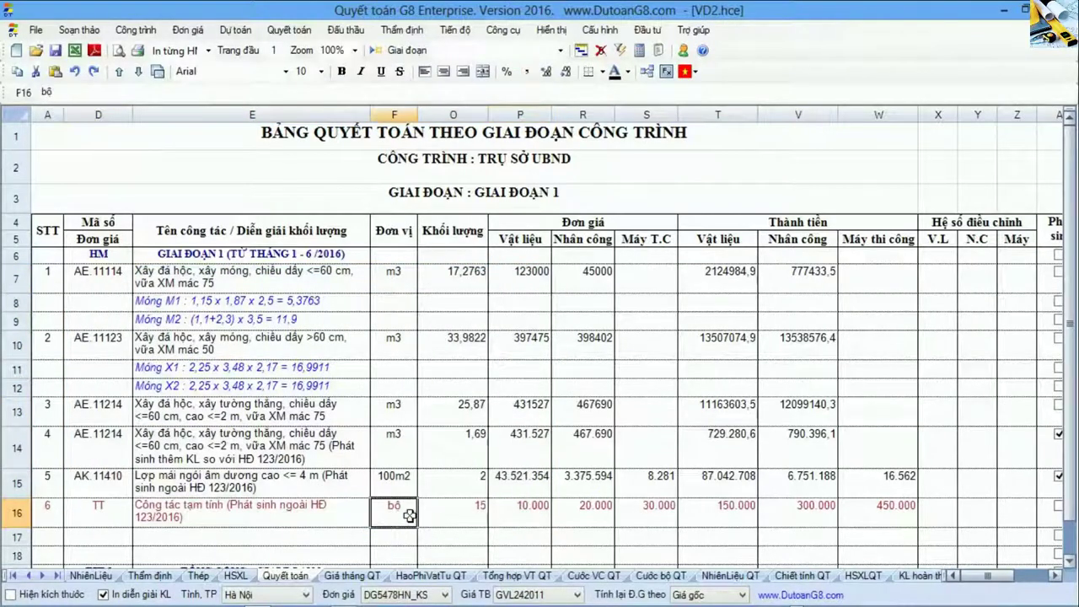
{"action": "left_click", "coordinate": [42, 575]}
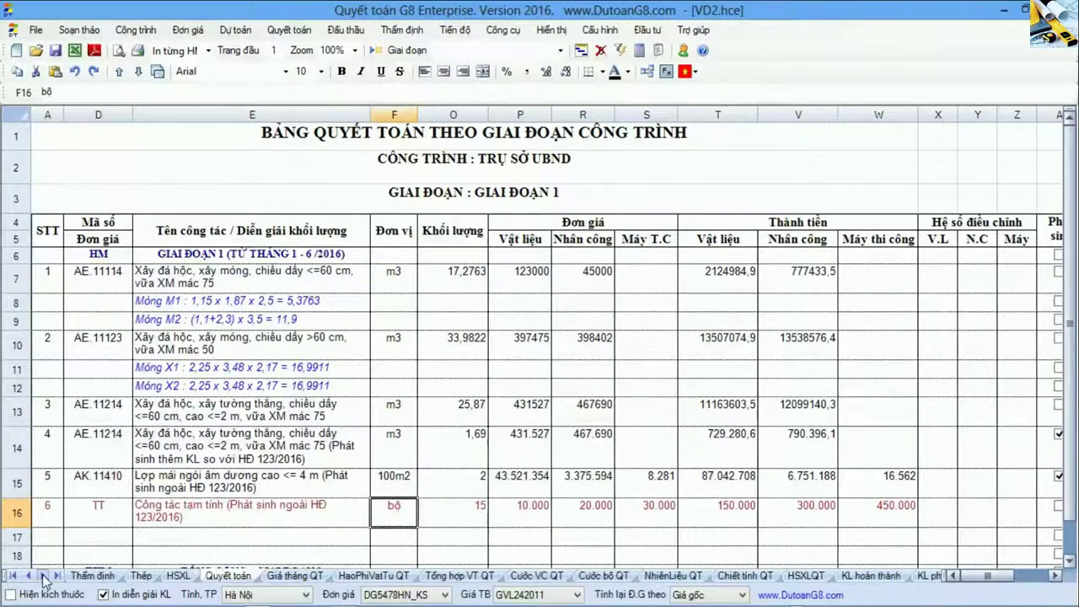
{"action": "left_click", "coordinate": [42, 575]}
{"action": "left_click", "coordinate": [42, 575]}
{"action": "left_click", "coordinate": [42, 575]}
{"action": "left_click", "coordinate": [42, 575]}
{"action": "left_click", "coordinate": [42, 575]}
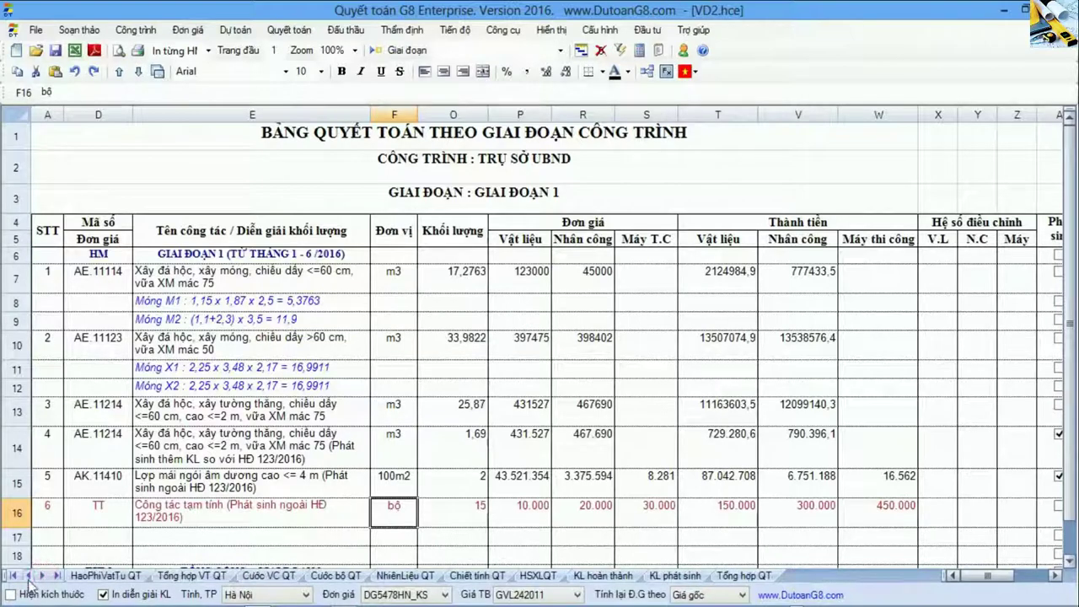
{"action": "left_click", "coordinate": [12, 575]}
{"action": "left_click", "coordinate": [148, 576]}
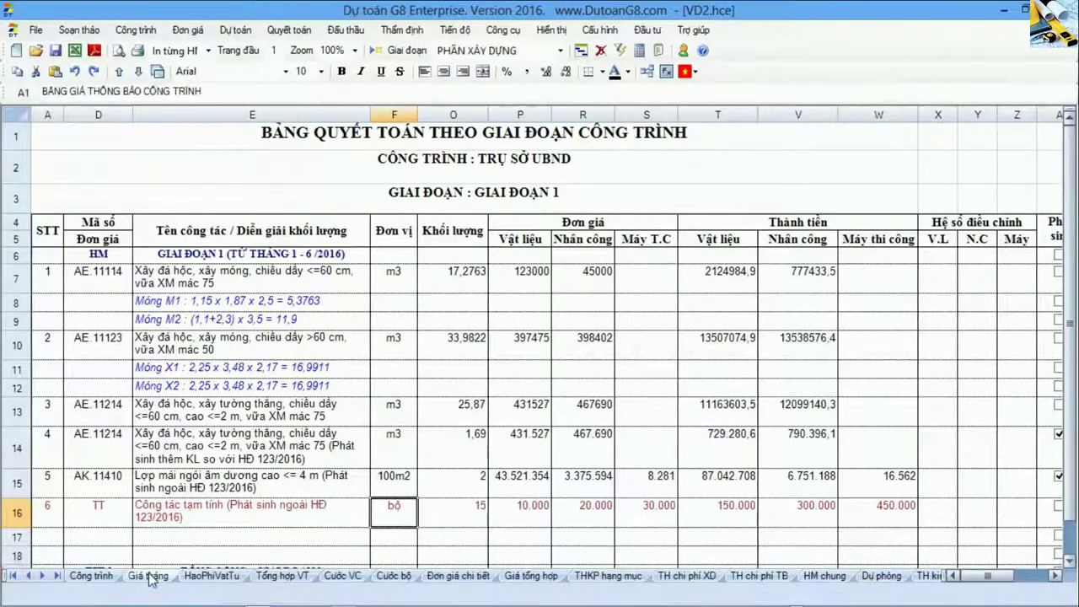
{"action": "left_click", "coordinate": [238, 334]}
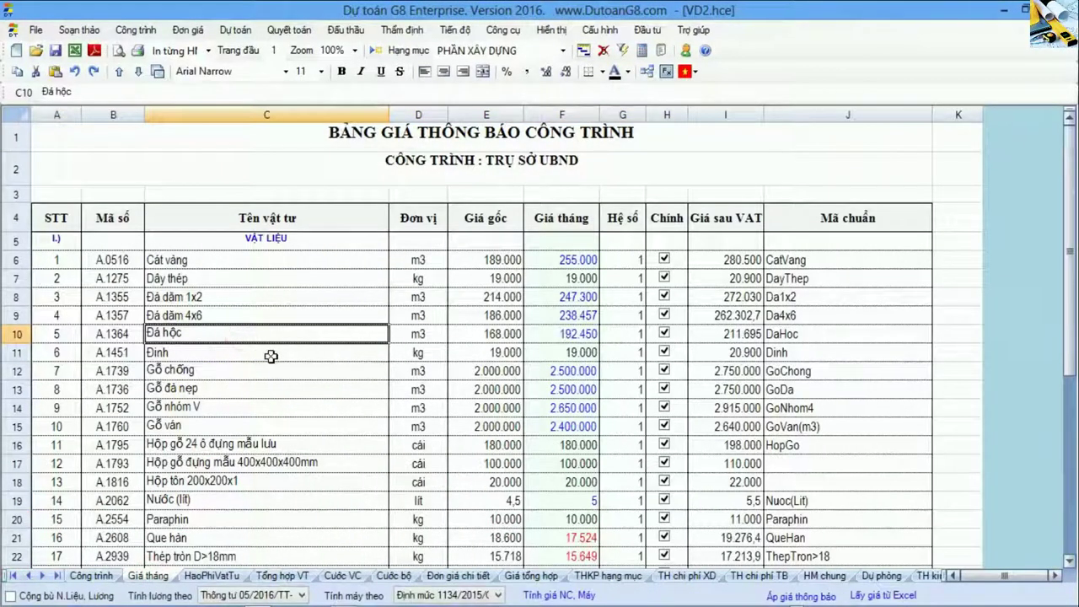
{"action": "scroll", "coordinate": [271, 357], "scroll_direction": "down", "scroll_amount": 1}
{"action": "scroll", "coordinate": [271, 356], "scroll_direction": "up", "scroll_amount": 1}
{"action": "left_click", "coordinate": [289, 30]}
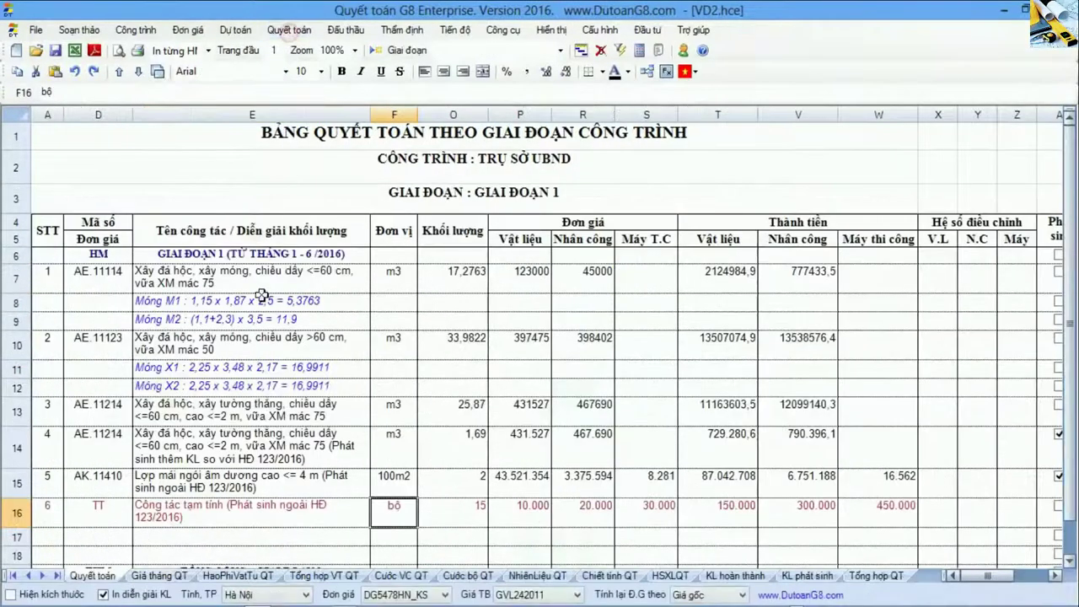
- Switch to the Giá tháng QT sheet after briefly checking the estimate functions list
{"action": "left_click", "coordinate": [184, 579]}
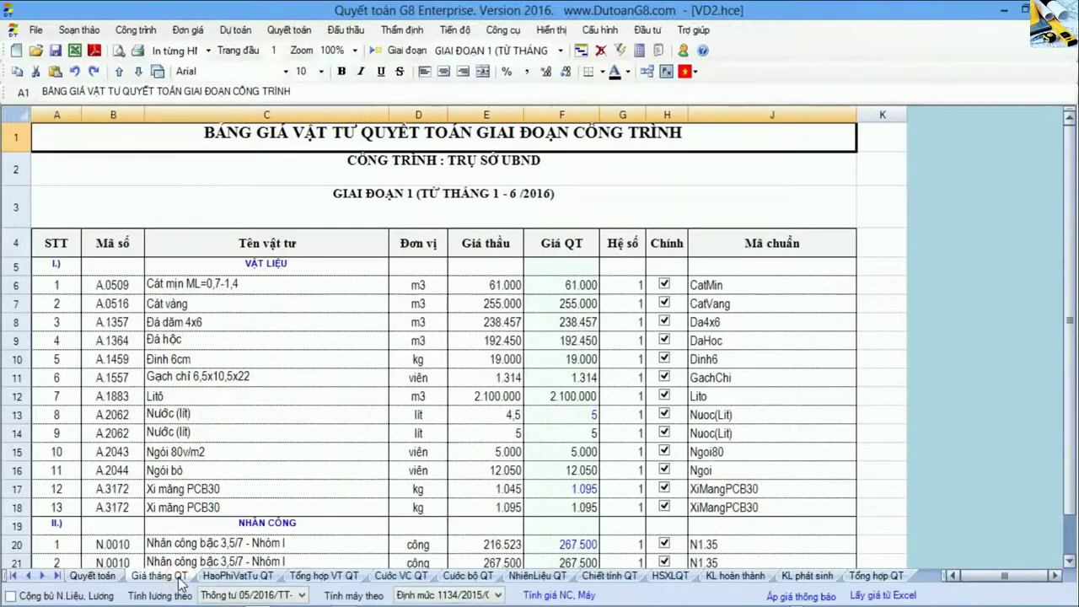
{"action": "left_click", "coordinate": [310, 429]}
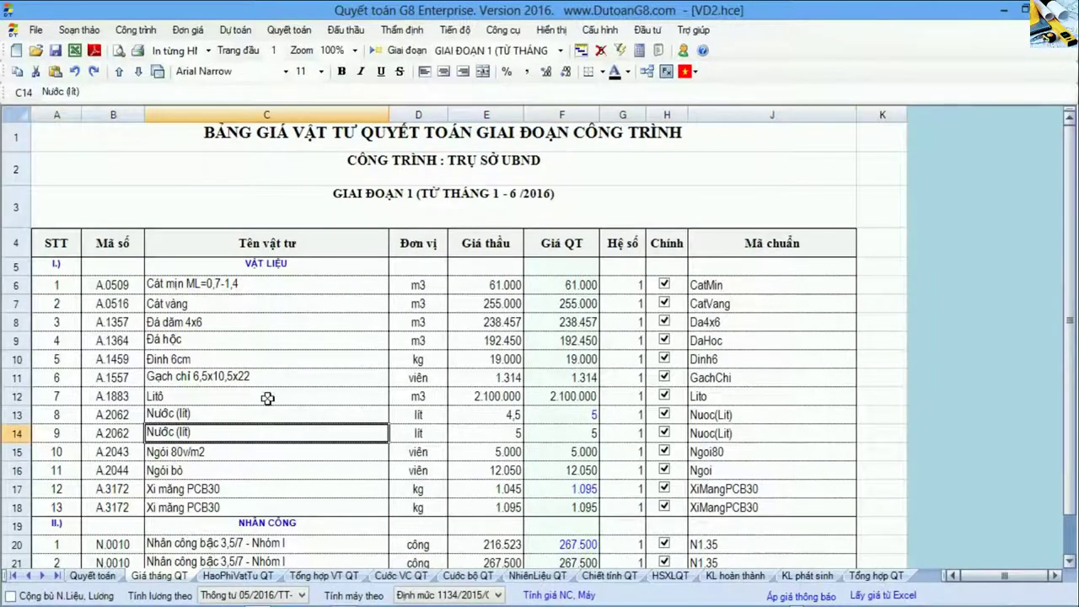
{"action": "left_click", "coordinate": [237, 32]}
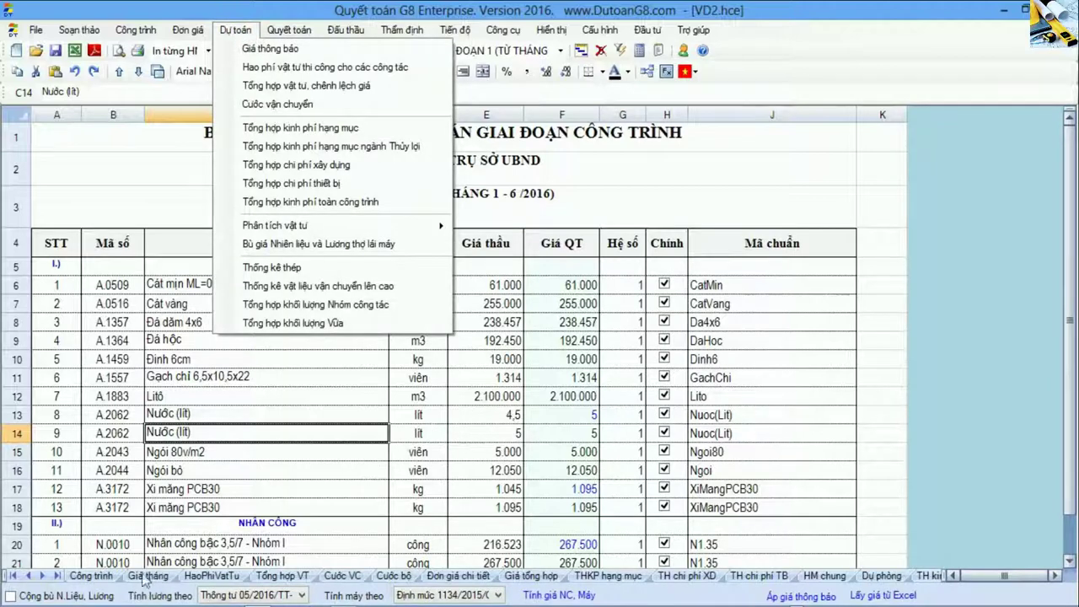
{"action": "left_click", "coordinate": [411, 463]}
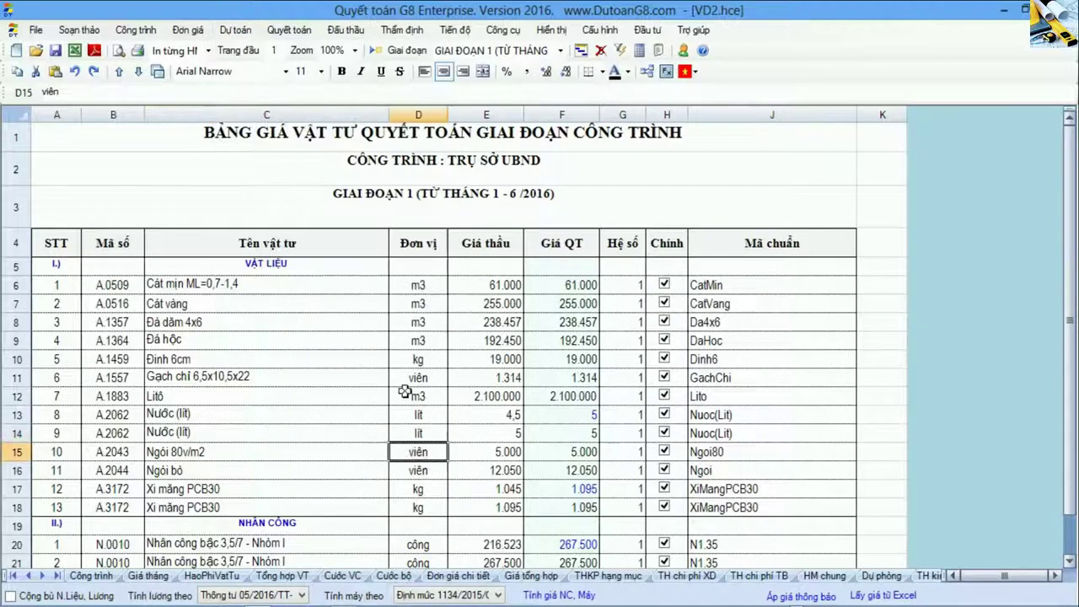
{"action": "left_click", "coordinate": [289, 30]}
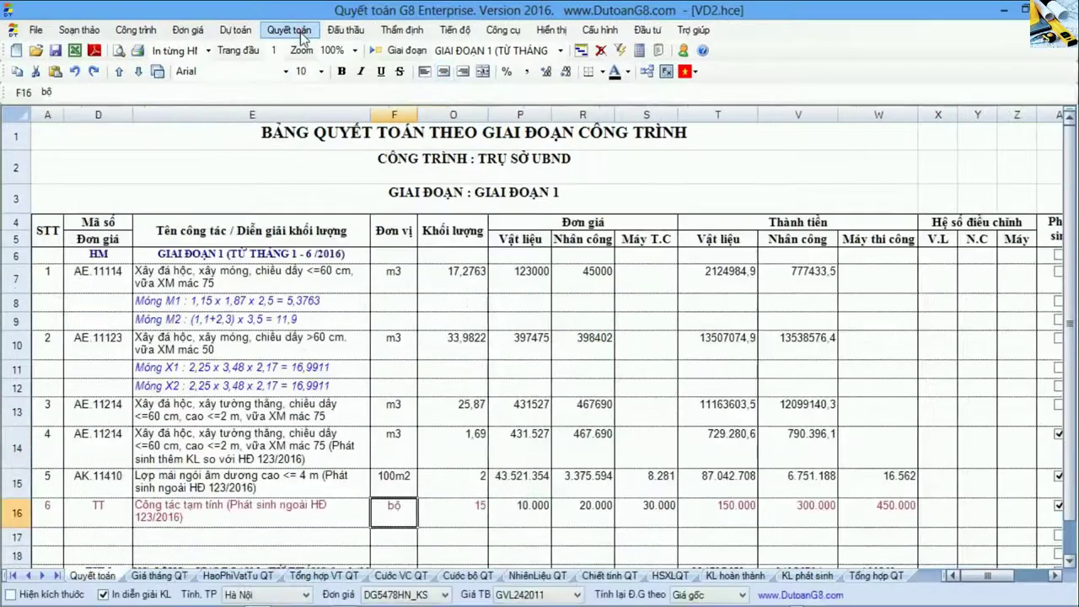
{"action": "left_click", "coordinate": [167, 577]}
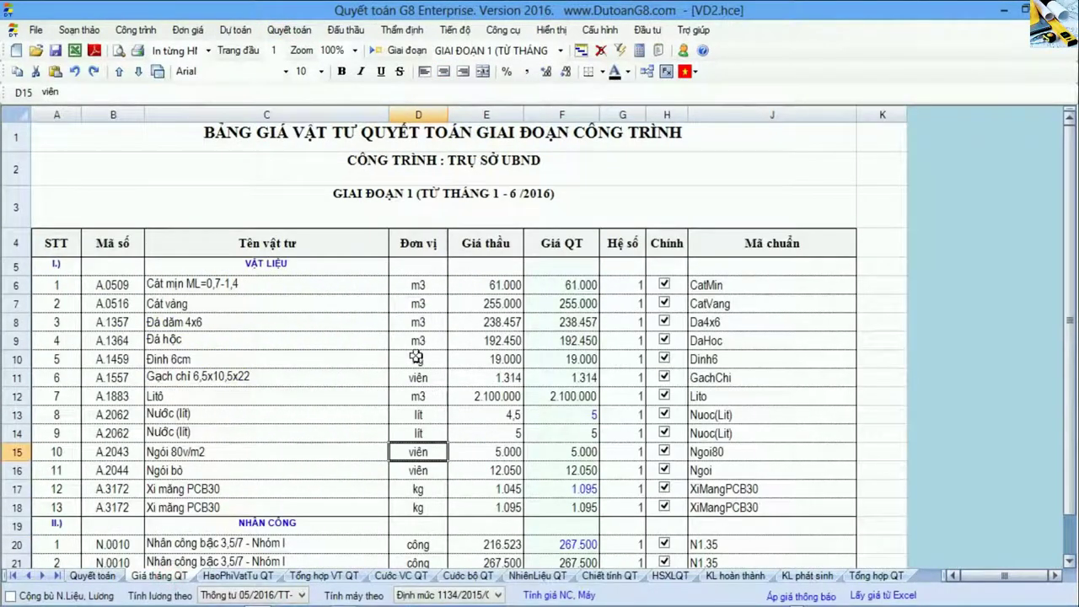
- Highlight the materials' Giá thầu and Giá QT price columns, ending on Cát mịn's price in F6
{"action": "left_click_drag", "start_coordinate": [573, 255], "coordinate": [580, 502]}
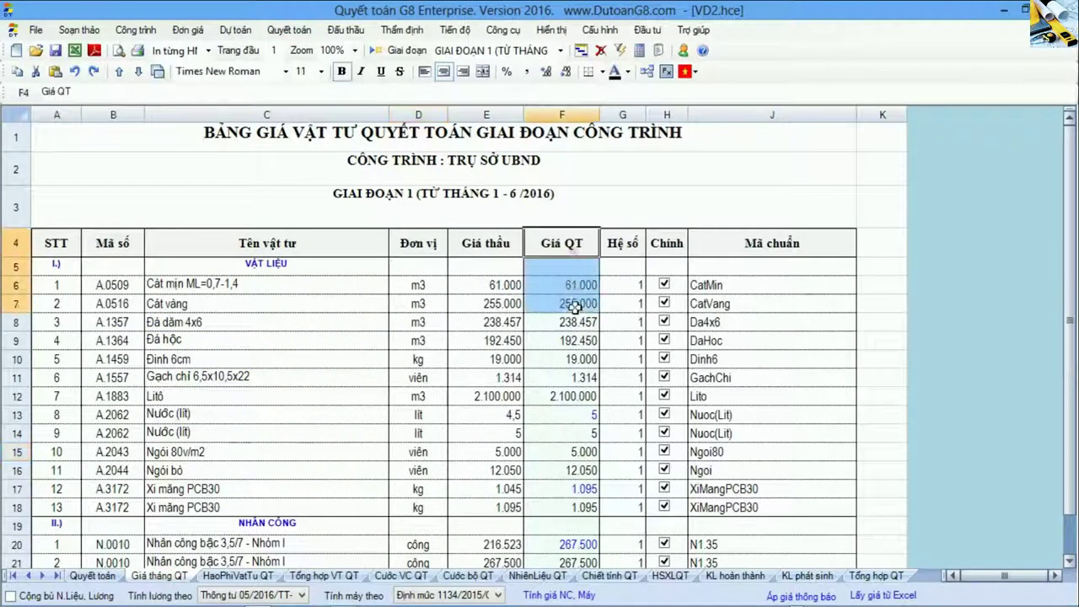
{"action": "left_click", "coordinate": [577, 491]}
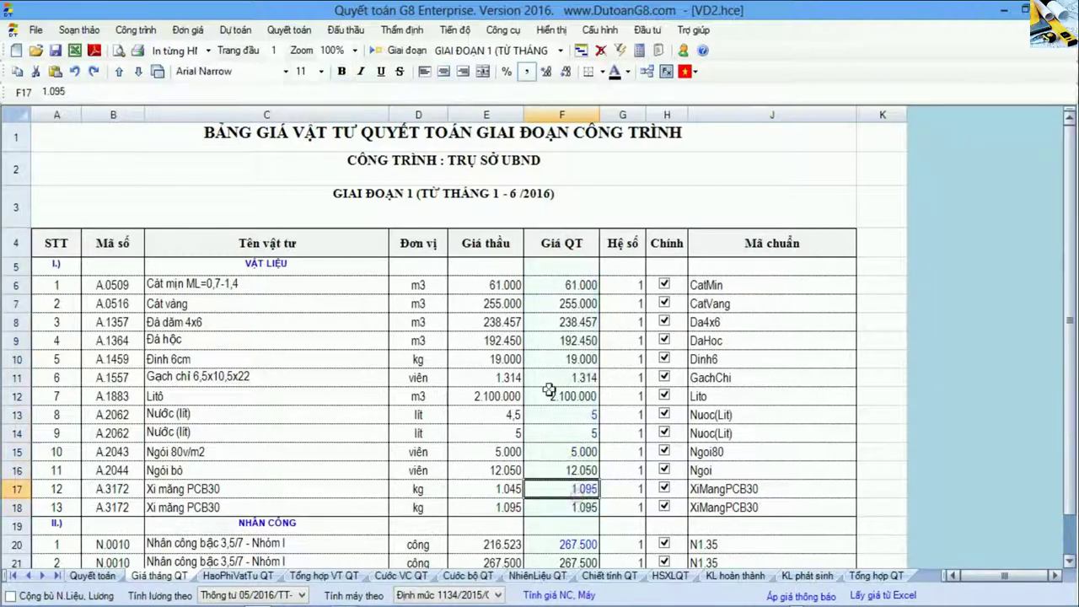
{"action": "left_click_drag", "start_coordinate": [569, 266], "coordinate": [578, 506]}
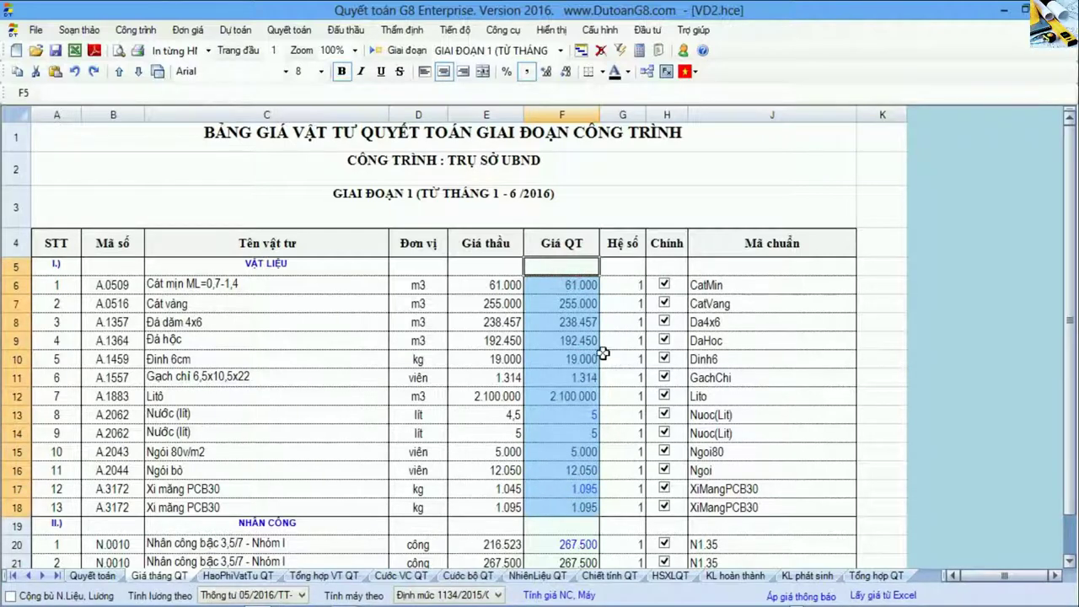
{"action": "left_click_drag", "start_coordinate": [563, 244], "coordinate": [563, 431]}
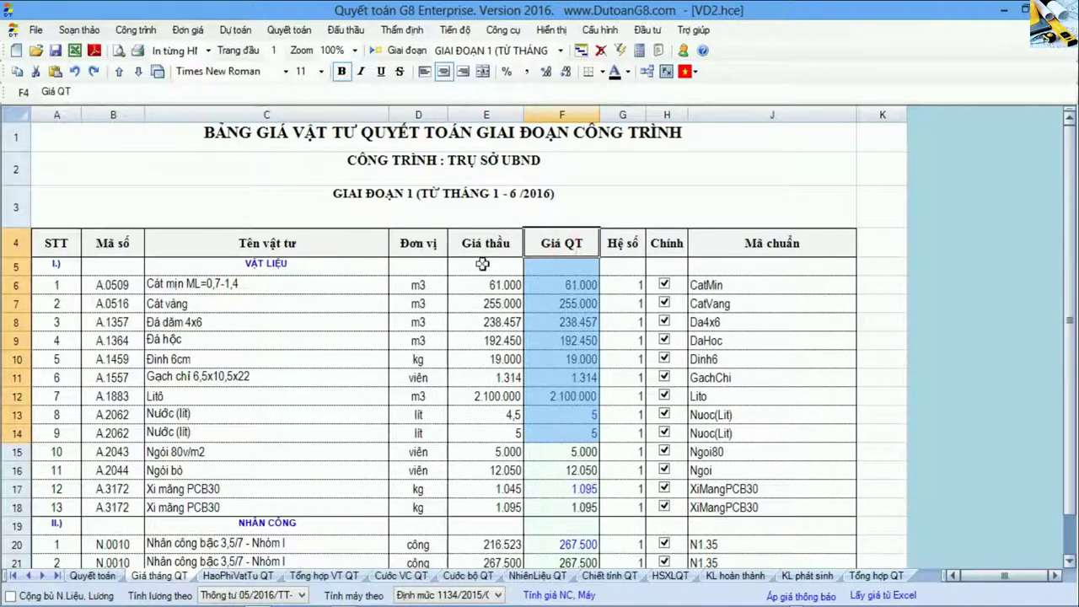
{"action": "left_click_drag", "start_coordinate": [484, 244], "coordinate": [494, 504]}
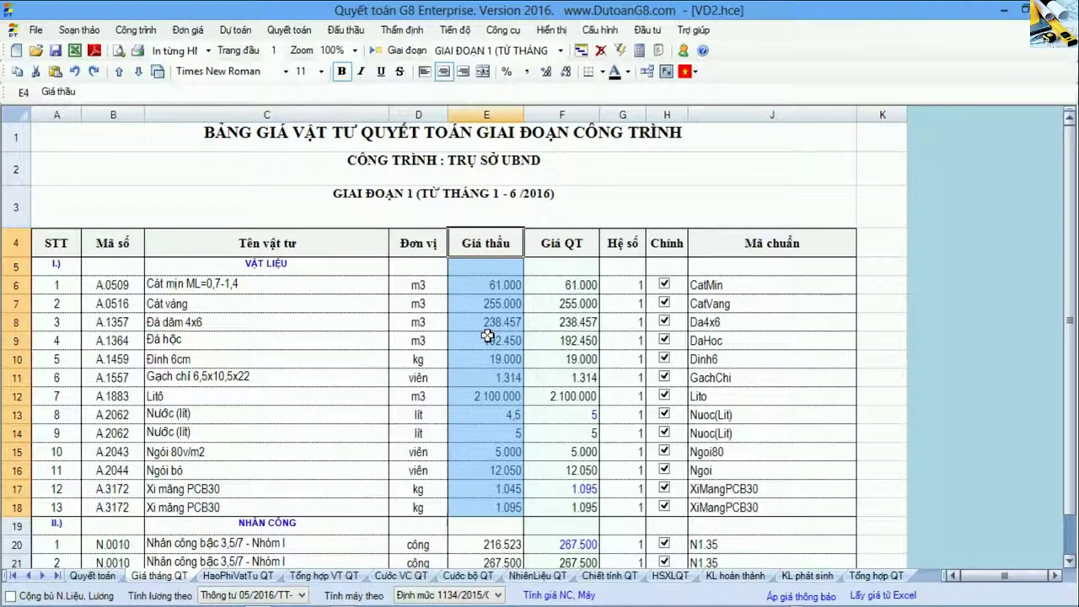
{"action": "left_click", "coordinate": [498, 287]}
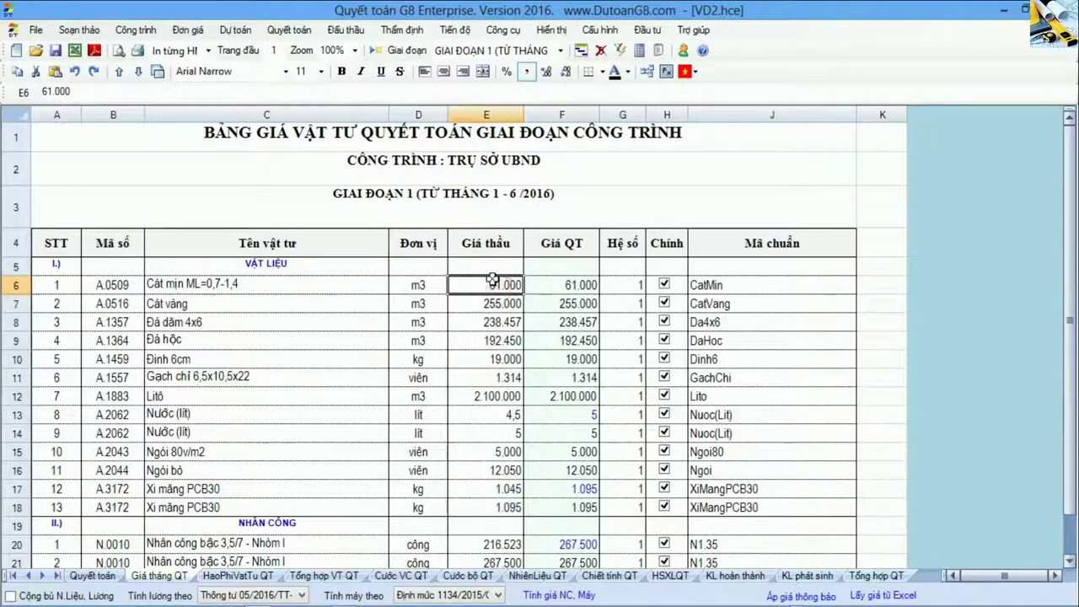
{"action": "left_click_drag", "start_coordinate": [492, 266], "coordinate": [490, 510]}
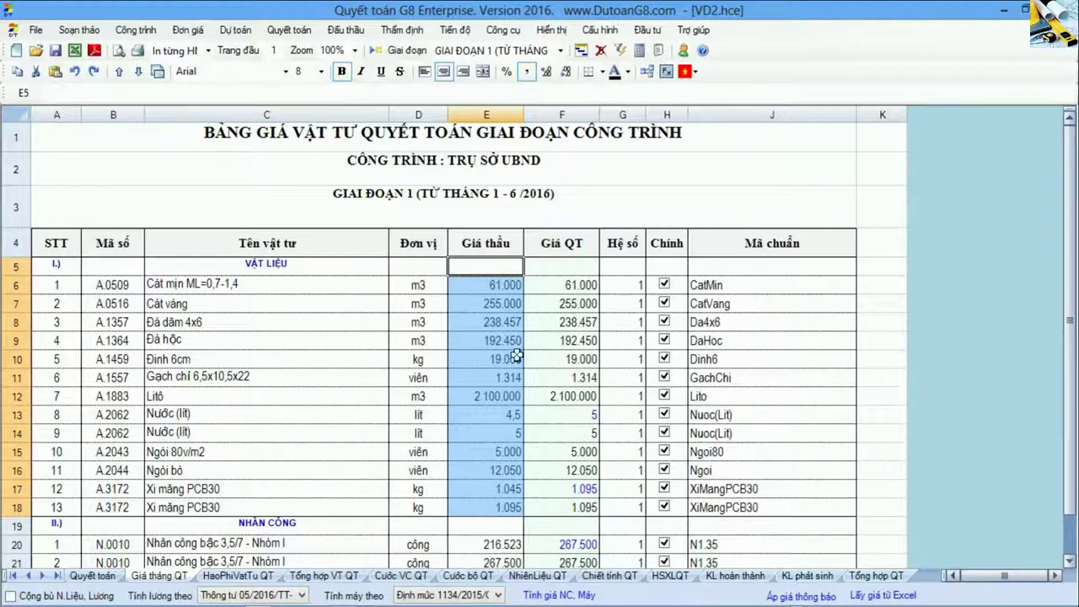
{"action": "left_click_drag", "start_coordinate": [568, 268], "coordinate": [573, 510]}
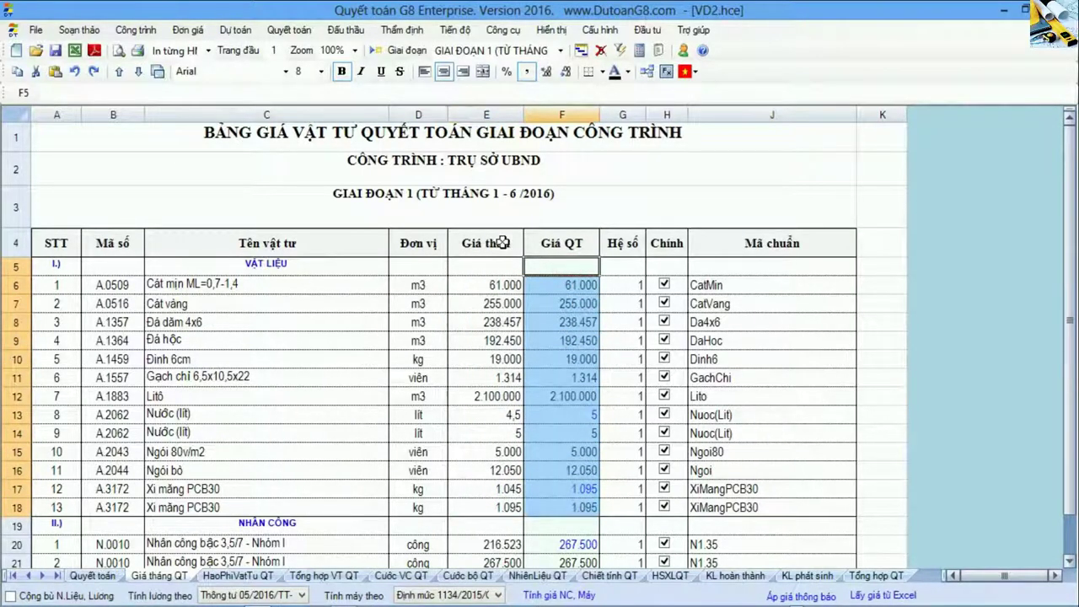
{"action": "left_click", "coordinate": [558, 290]}
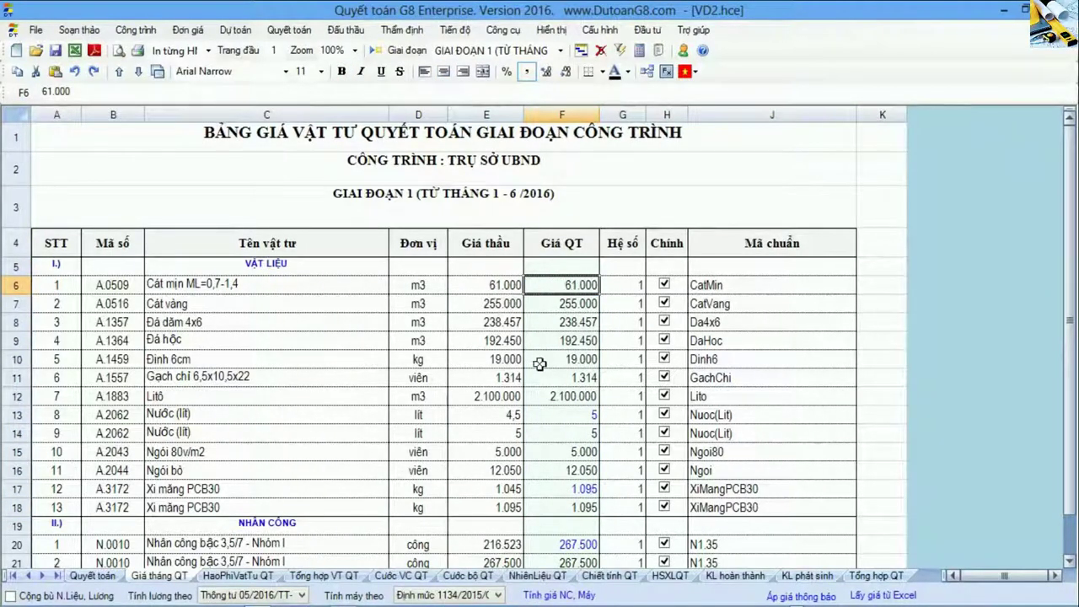
- Set Cát mịn's settlement price to 65.000 and review the price columns
{"action": "type", "text": "65,"}
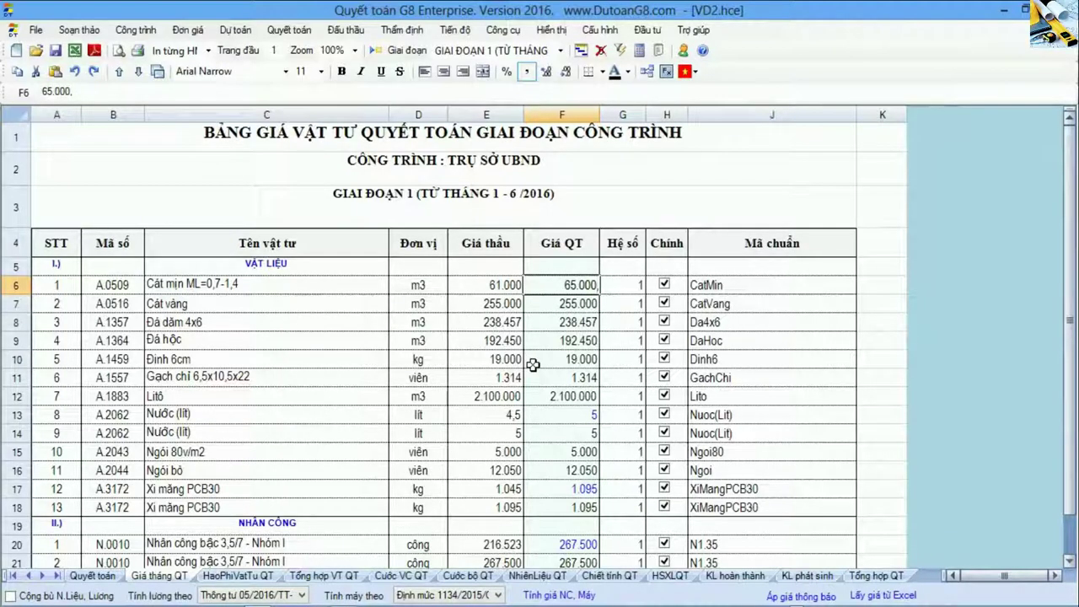
{"action": "key", "text": "Return"}
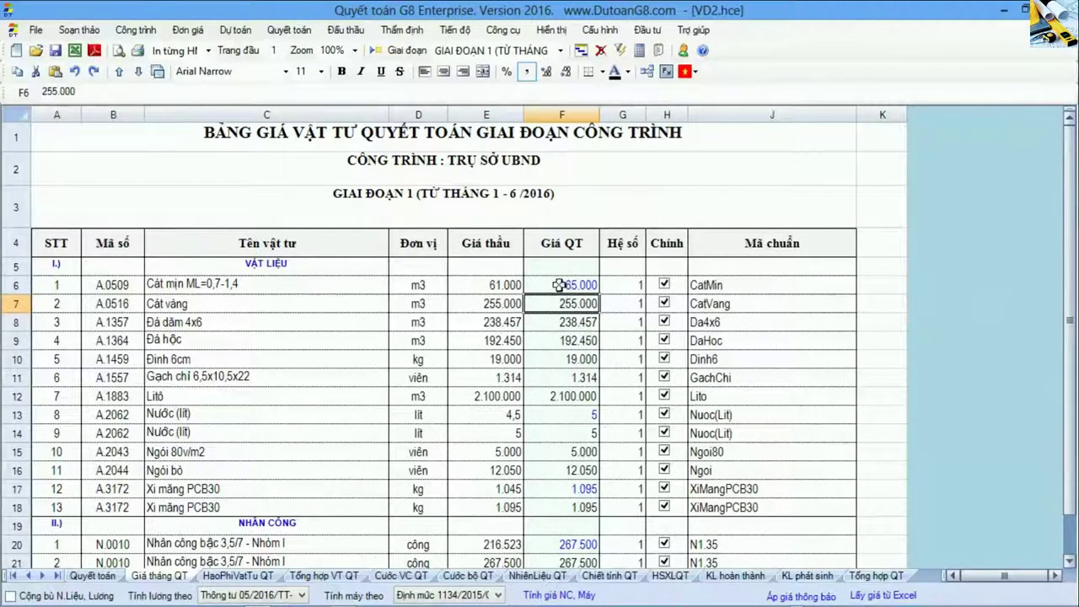
{"action": "left_click_drag", "start_coordinate": [203, 268], "coordinate": [208, 500]}
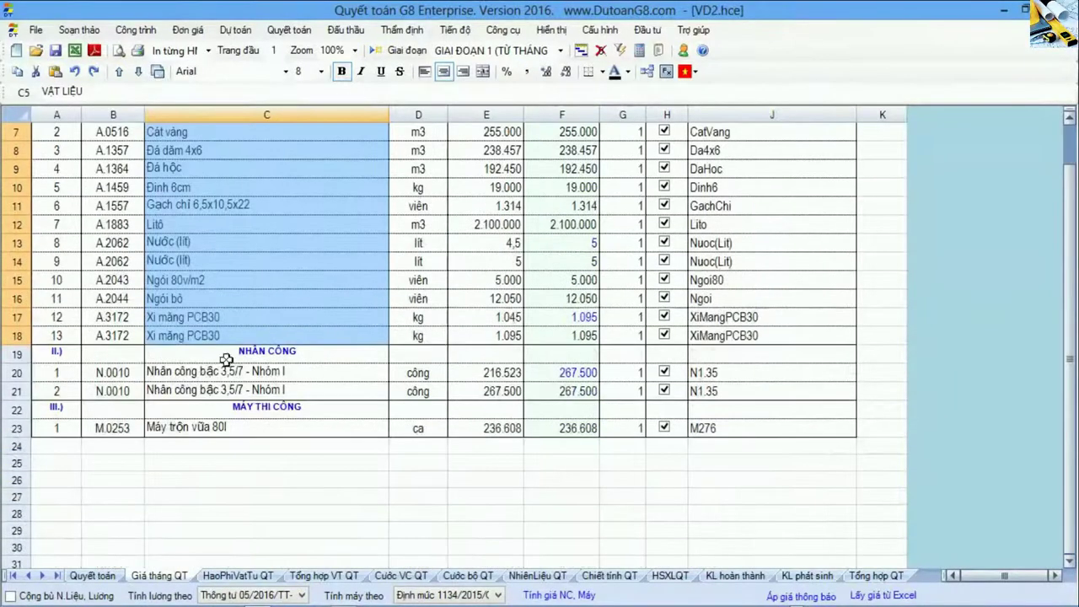
{"action": "left_click", "coordinate": [226, 359]}
{"action": "left_click", "coordinate": [215, 426]}
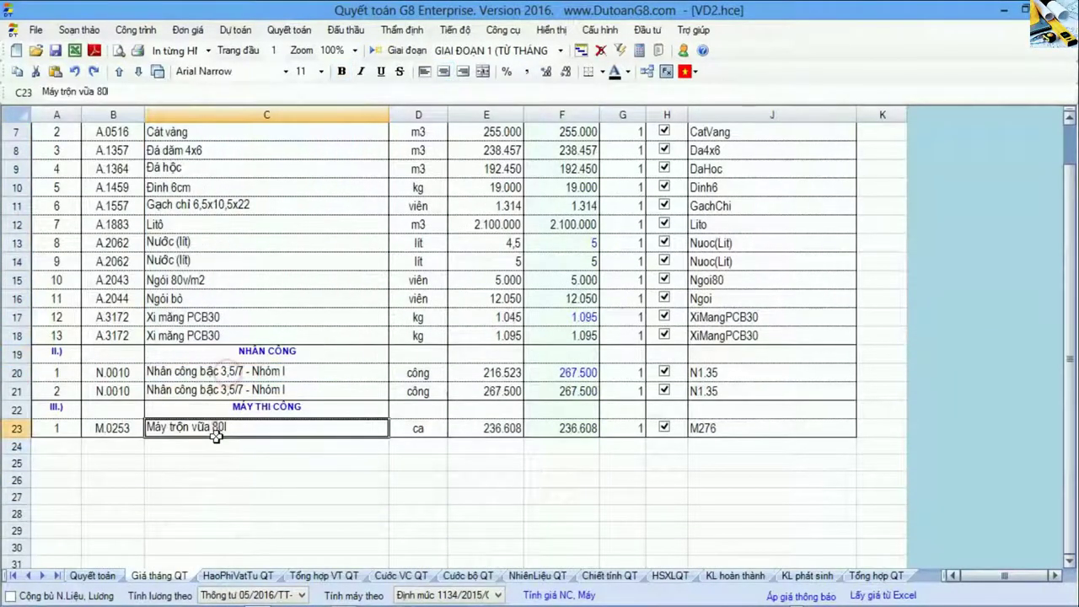
{"action": "scroll", "coordinate": [222, 432], "scroll_direction": "up", "scroll_amount": 2}
{"action": "left_click_drag", "start_coordinate": [578, 268], "coordinate": [578, 286]}
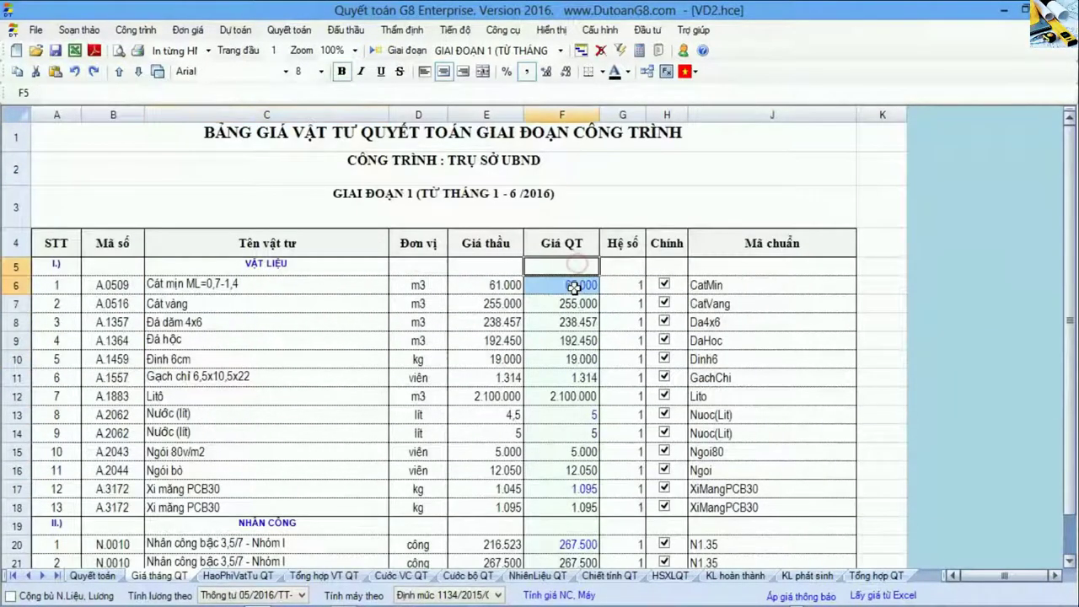
{"action": "left_click_drag", "start_coordinate": [506, 285], "coordinate": [556, 502]}
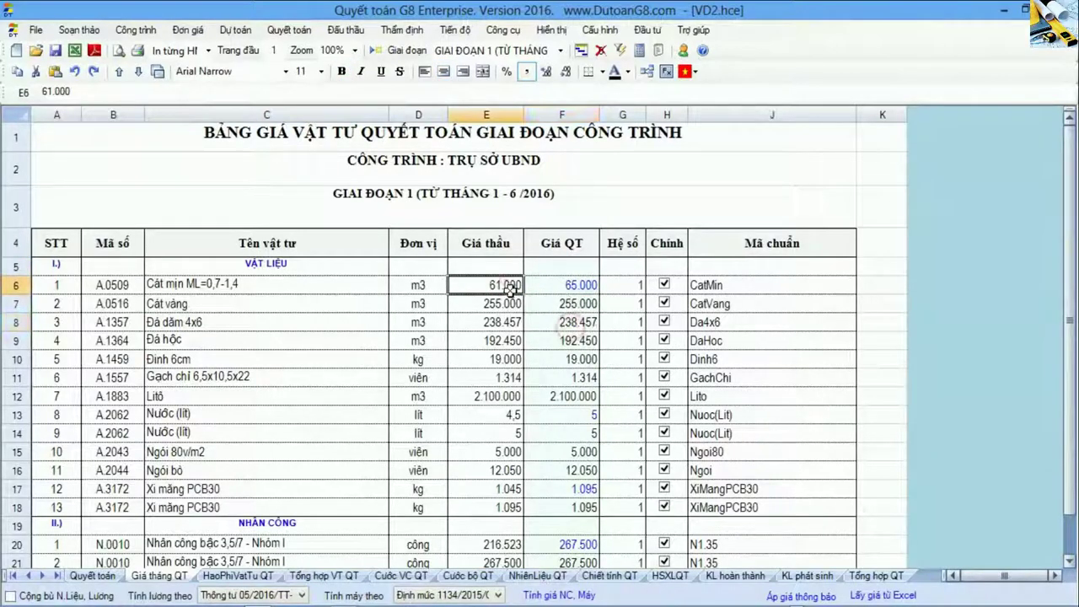
{"action": "left_click_drag", "start_coordinate": [486, 247], "coordinate": [490, 506]}
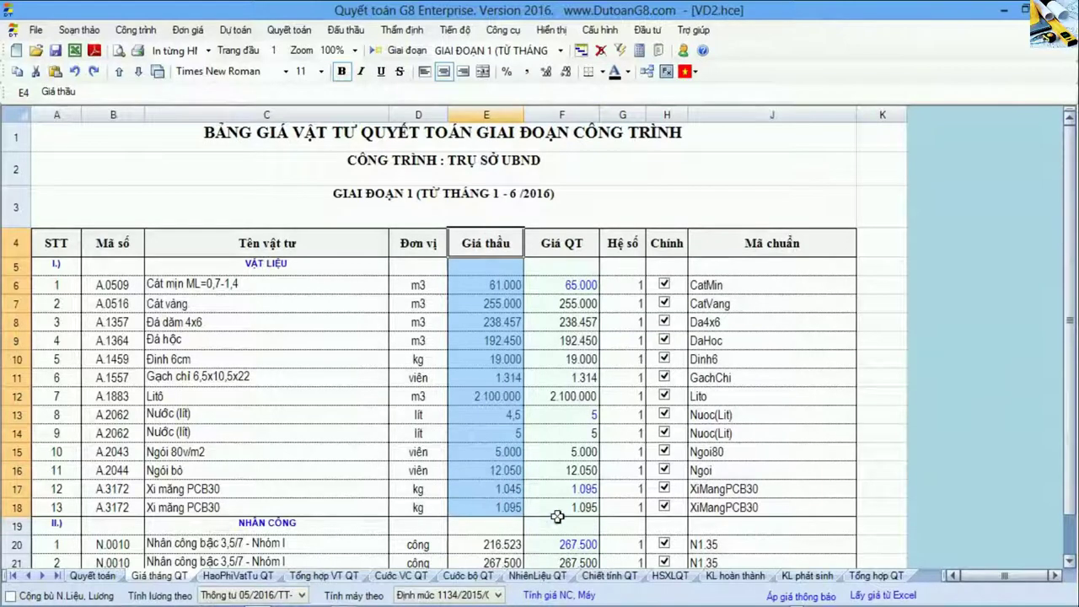
{"action": "left_click_drag", "start_coordinate": [558, 516], "coordinate": [567, 519]}
- Enter 26.780 as Cát vàng's settlement price in F7, giving 267.800
{"action": "left_click", "coordinate": [559, 414]}
{"action": "left_click", "coordinate": [563, 303]}
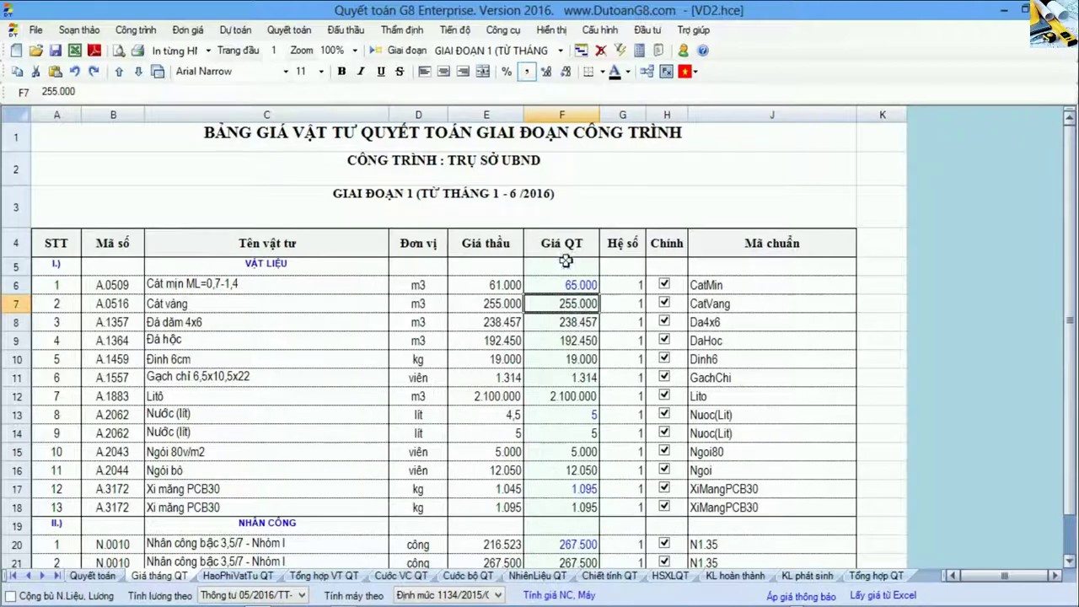
{"action": "left_click_drag", "start_coordinate": [508, 246], "coordinate": [590, 447]}
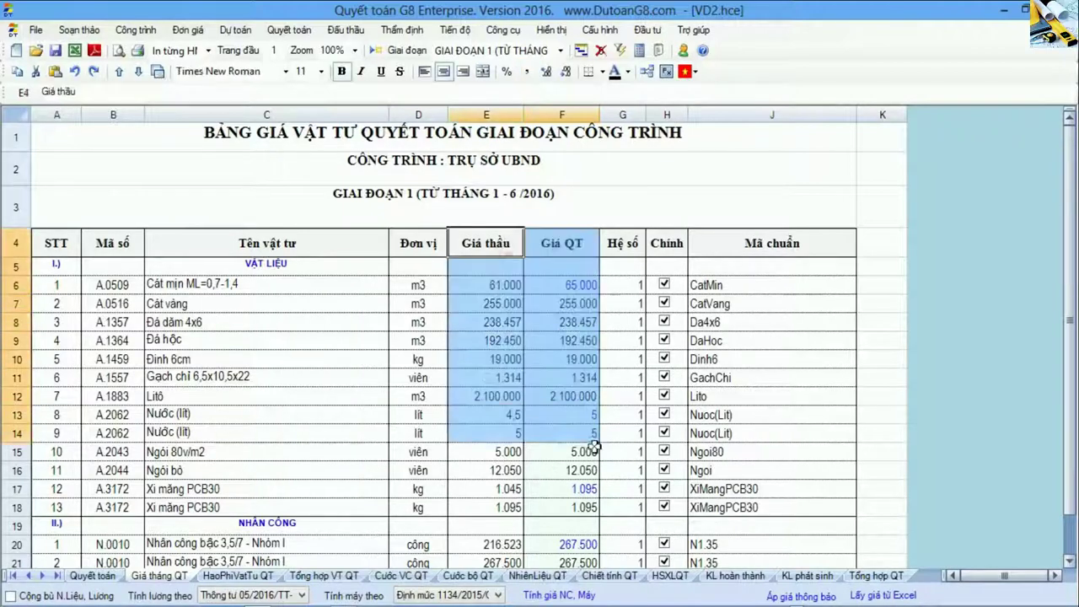
{"action": "left_click", "coordinate": [556, 430]}
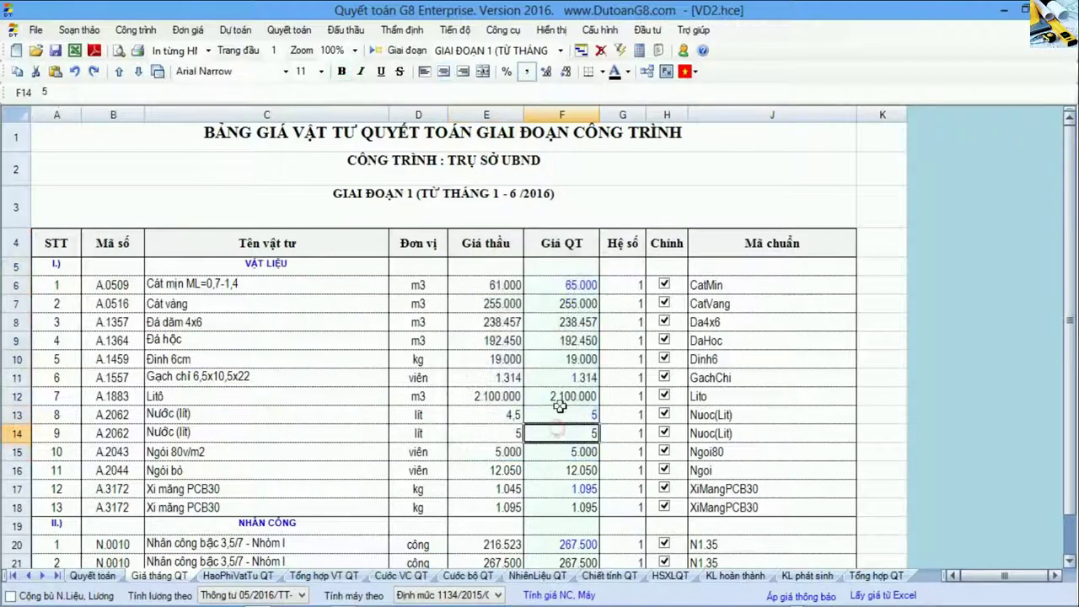
{"action": "left_click", "coordinate": [567, 306]}
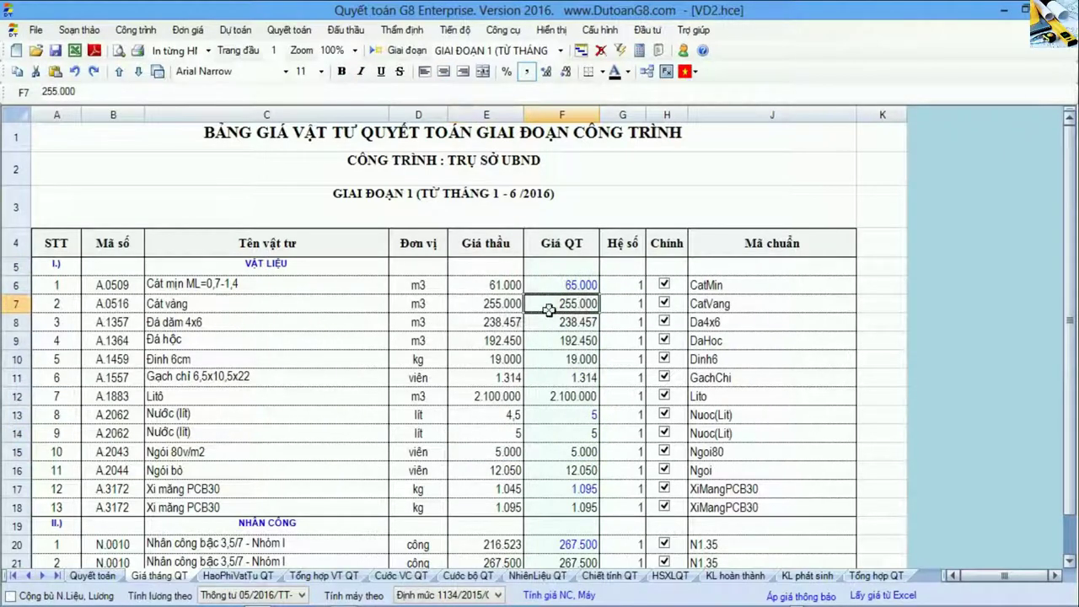
{"action": "type", "text": "26."}
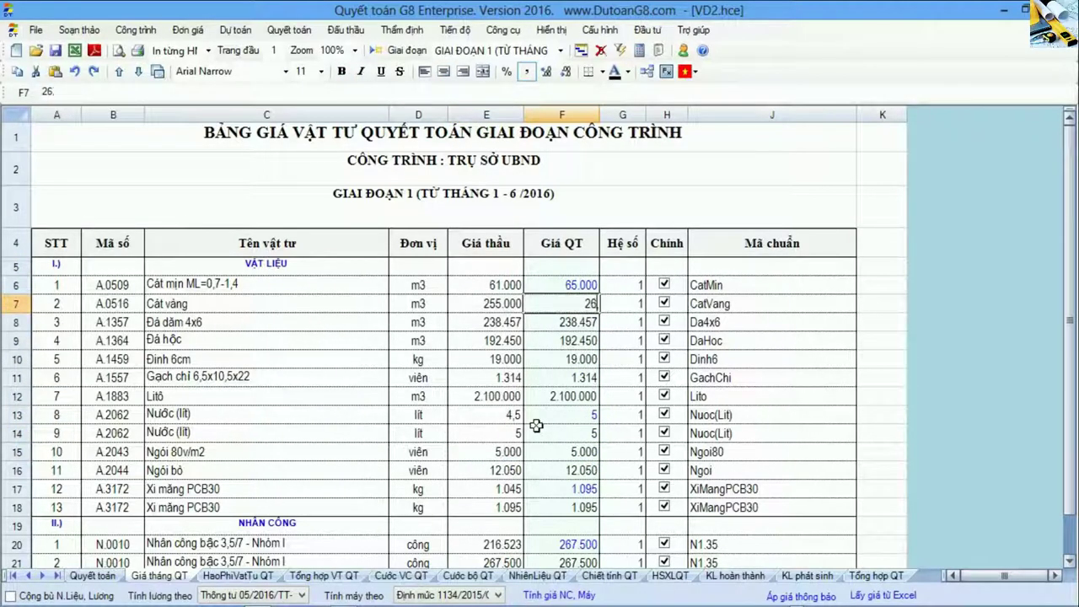
{"action": "type", "text": "7800"}
{"action": "key", "text": "Return"}
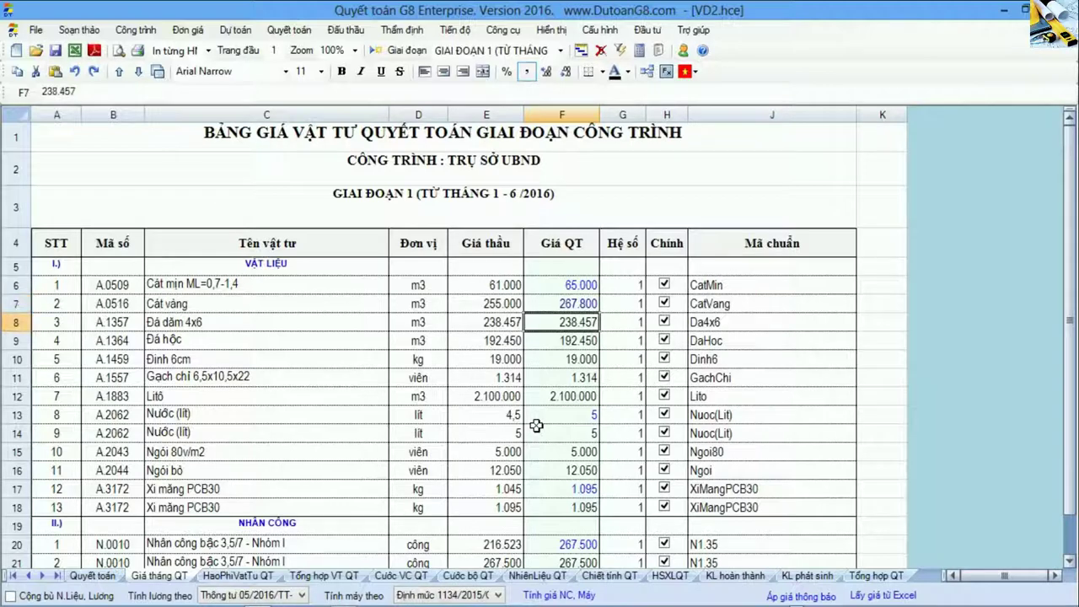
- Review the cement price in F17 and the two labour settlement rates
{"action": "left_click", "coordinate": [558, 488]}
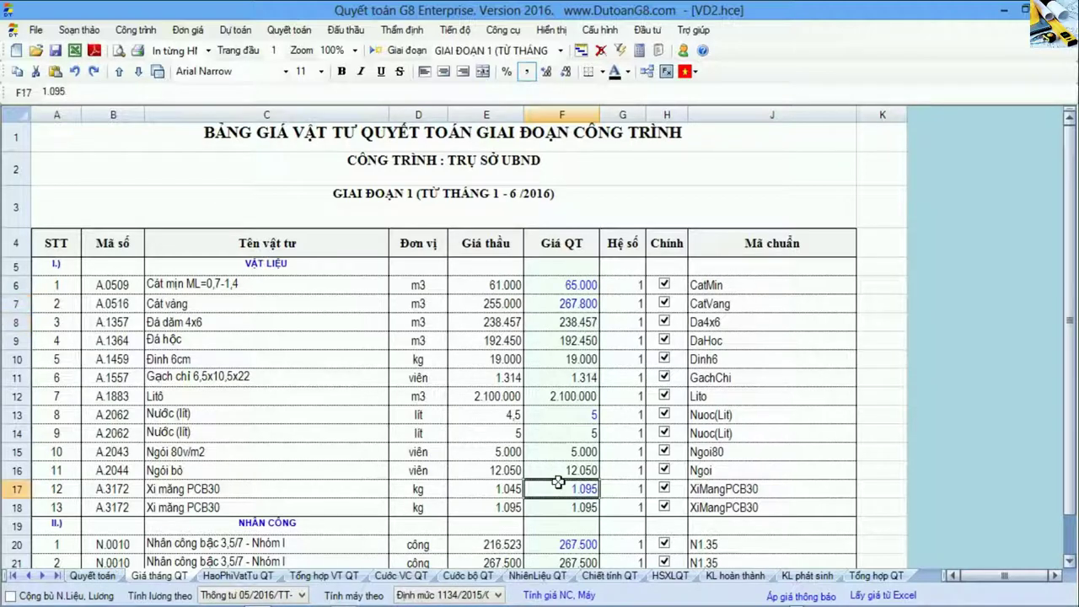
{"action": "left_click", "coordinate": [560, 541]}
{"action": "scroll", "coordinate": [562, 536], "scroll_direction": "down", "scroll_amount": 1}
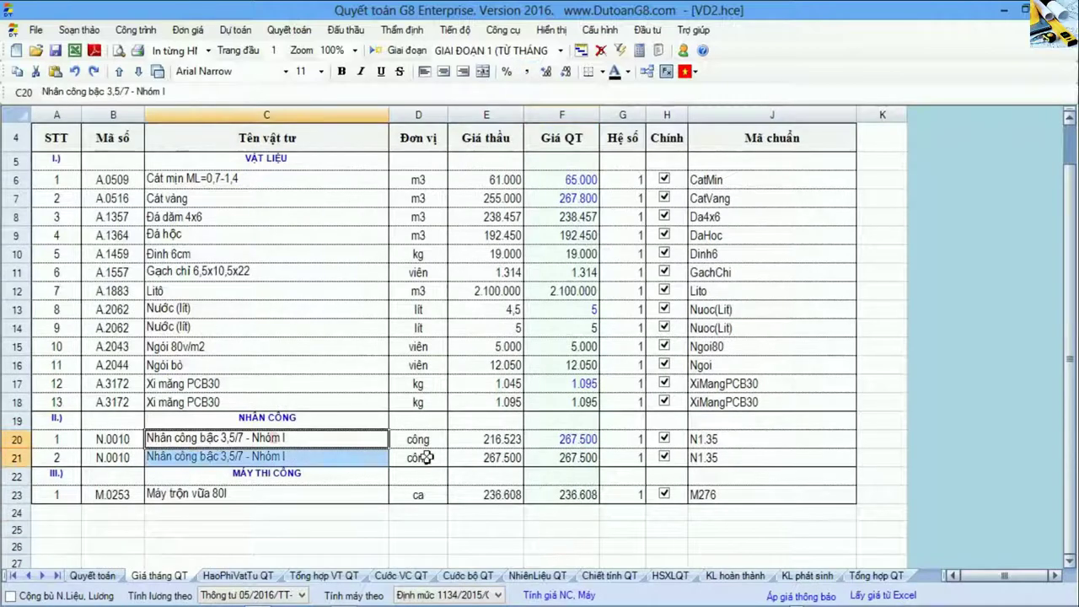
{"action": "left_click_drag", "start_coordinate": [275, 440], "coordinate": [571, 458]}
{"action": "left_click", "coordinate": [571, 439]}
{"action": "left_click", "coordinate": [578, 456]}
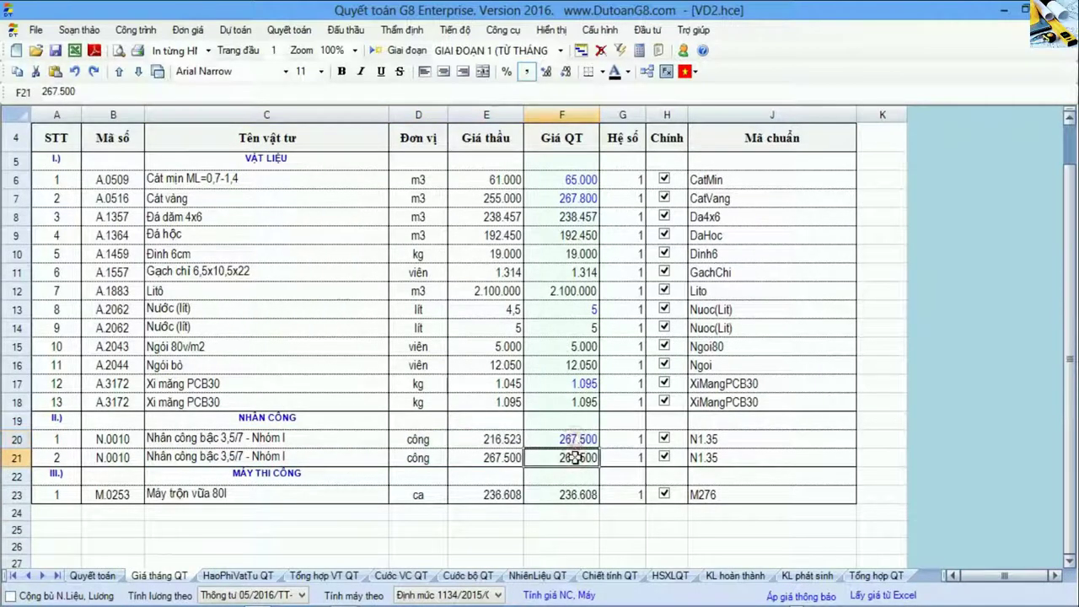
{"action": "left_click", "coordinate": [579, 437]}
{"action": "left_click", "coordinate": [578, 456]}
{"action": "left_click", "coordinate": [301, 595]}
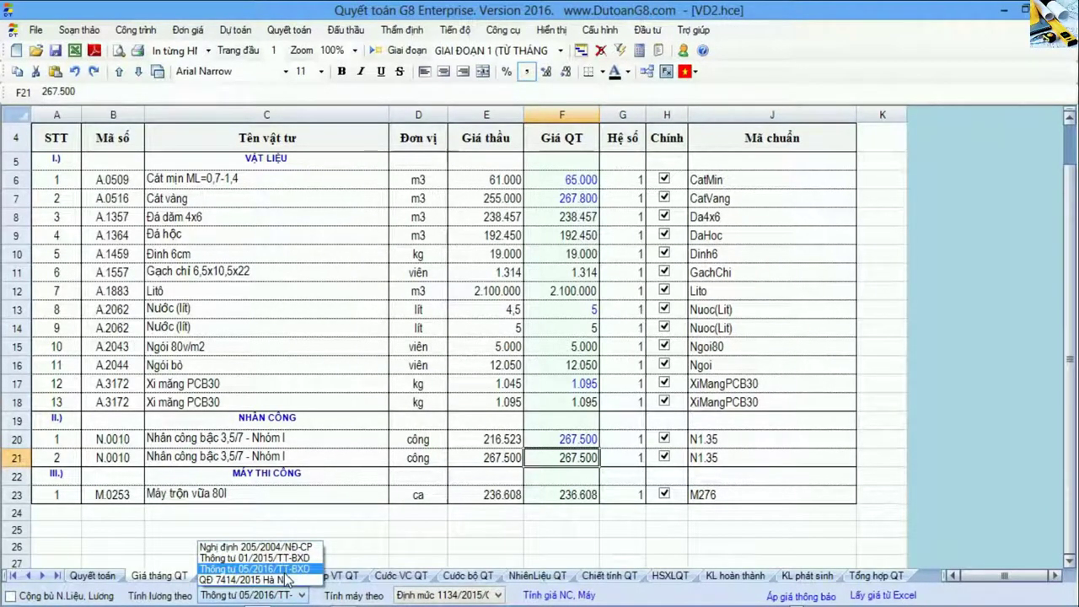
- In the Tính giá NC, Máy calculation, enter 2.650.000 as the base wage in D7
{"action": "left_click", "coordinate": [253, 569]}
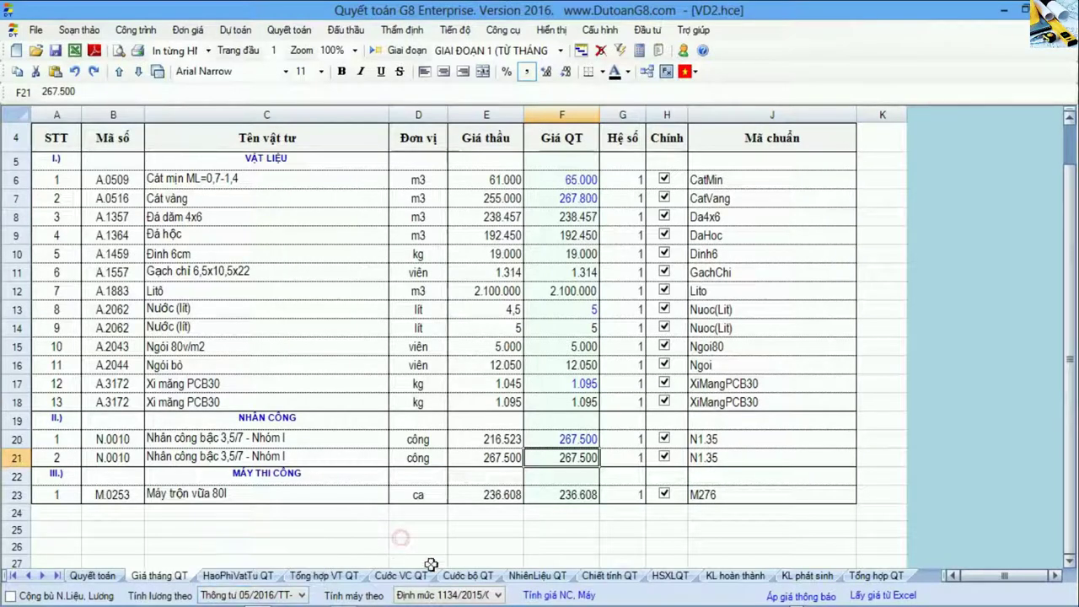
{"action": "left_click", "coordinate": [484, 595]}
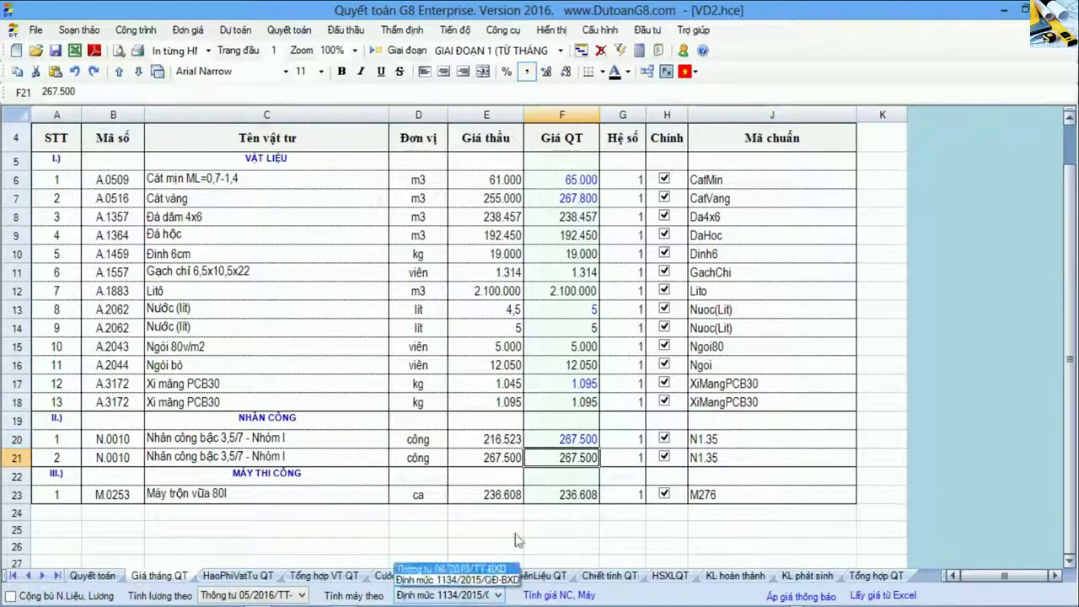
{"action": "left_click", "coordinate": [546, 595]}
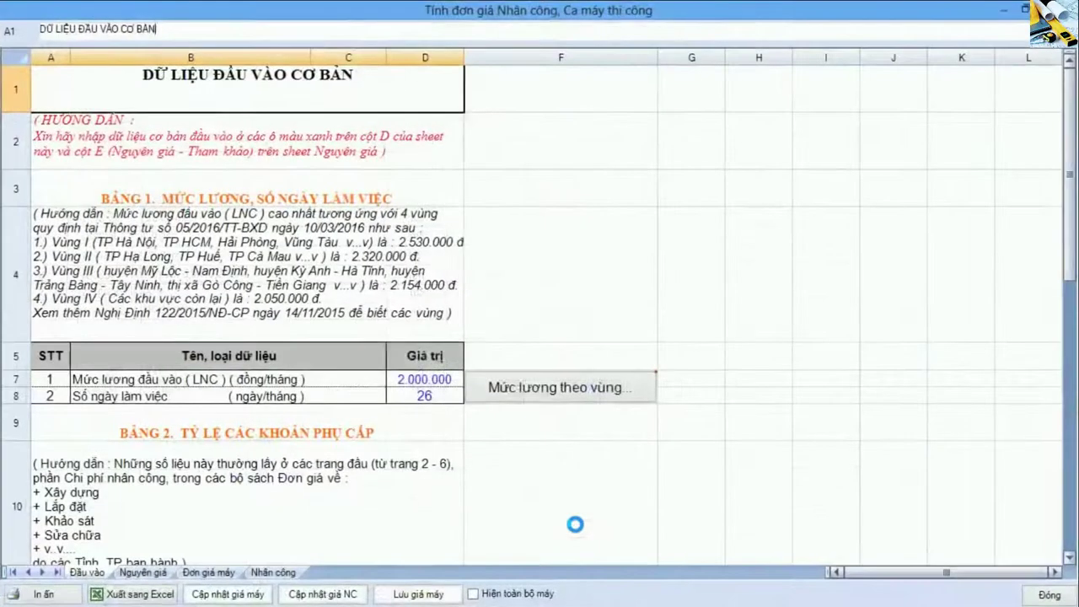
{"action": "left_click", "coordinate": [424, 381]}
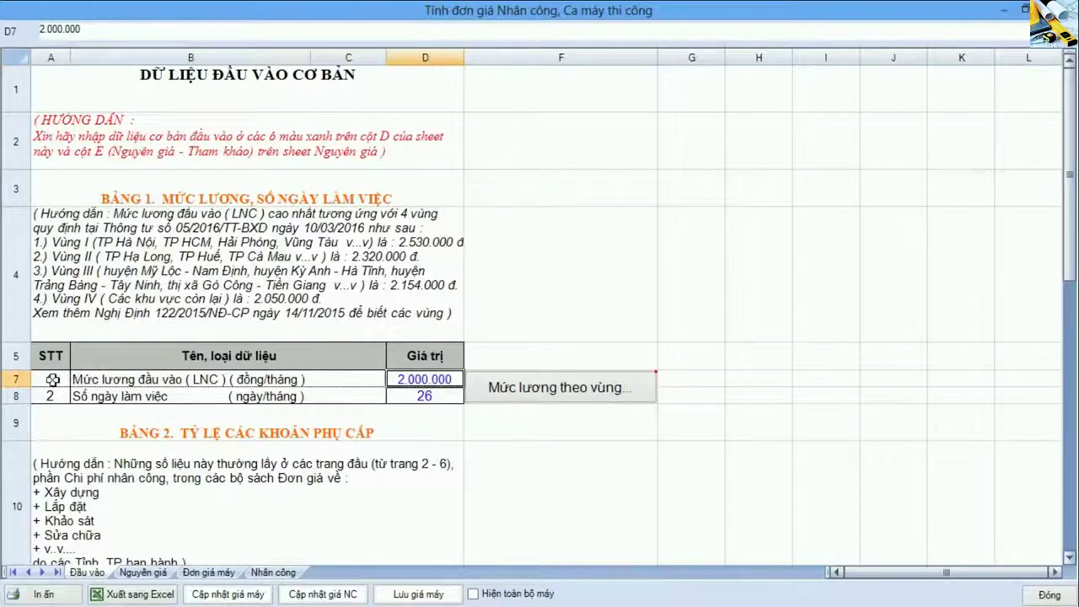
{"action": "left_click_drag", "start_coordinate": [54, 379], "coordinate": [424, 382]}
{"action": "left_click", "coordinate": [413, 380]}
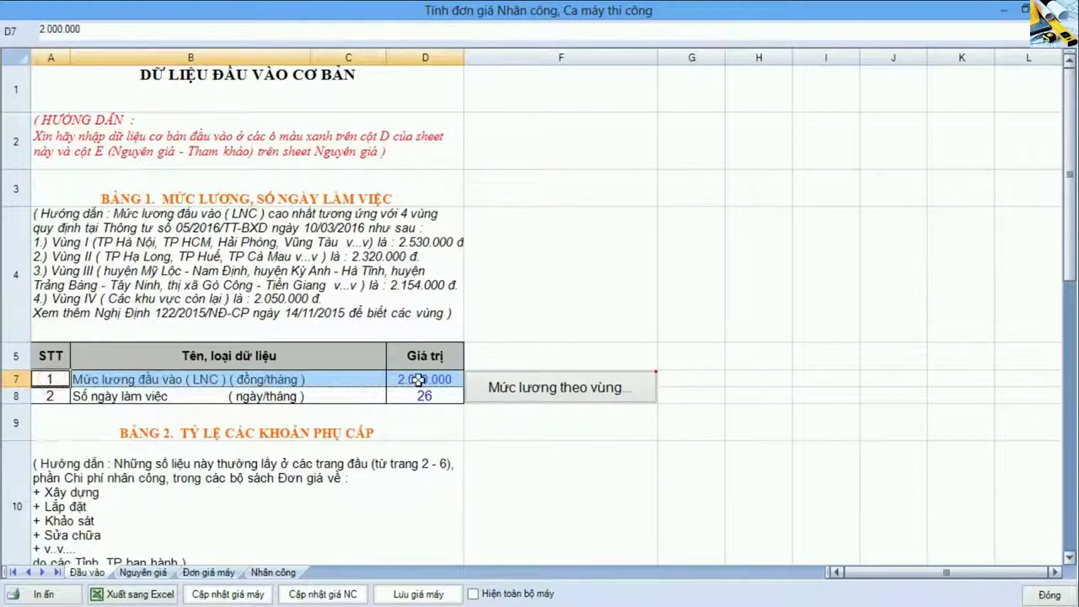
{"action": "type", "text": "2"}
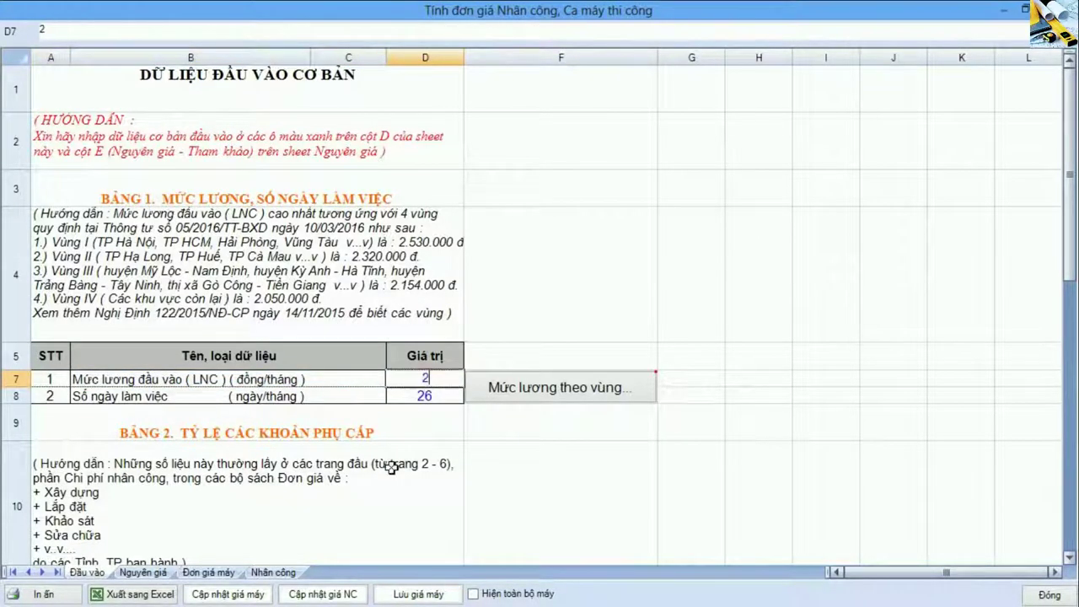
{"action": "type", "text": ".650.000"}
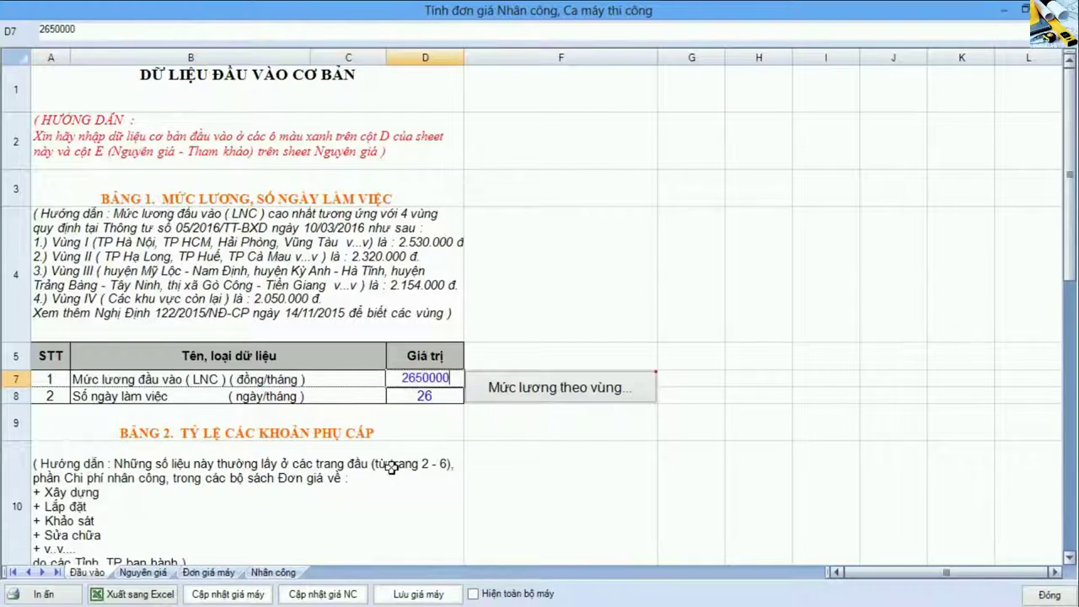
{"action": "key", "text": "Up"}
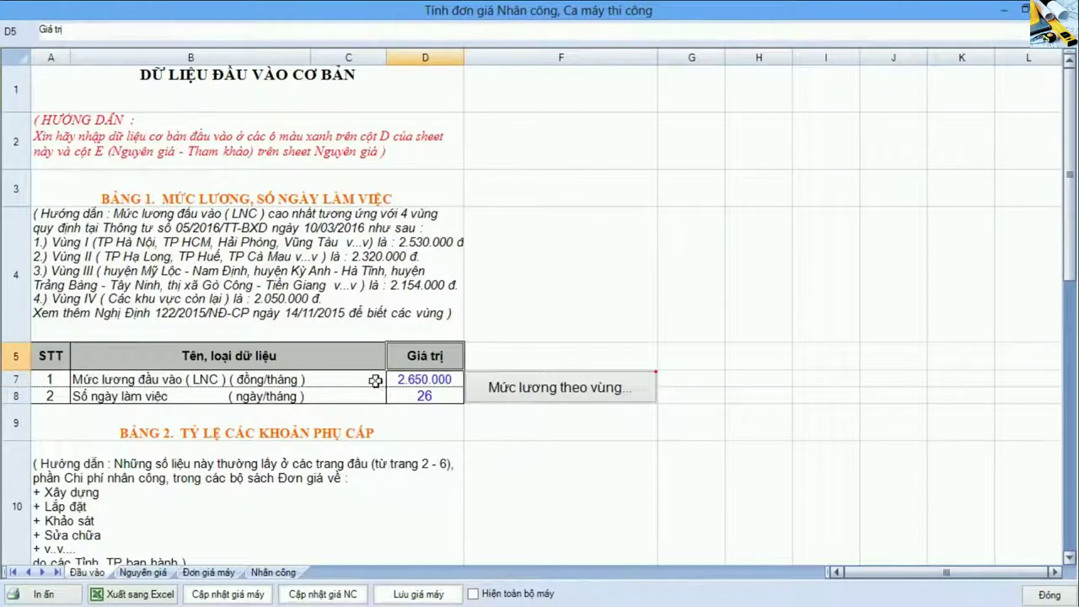
{"action": "left_click", "coordinate": [375, 381]}
{"action": "left_click", "coordinate": [400, 380]}
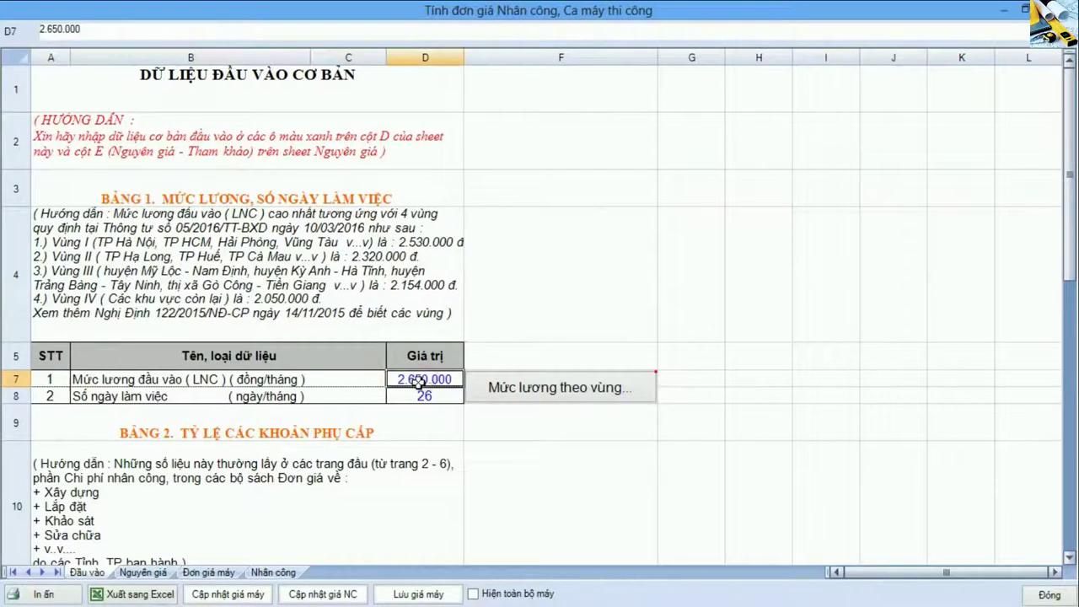
- Replace it with TP Hà Nội's Vùng I regional wage of 2.530.000
{"action": "left_click", "coordinate": [542, 388]}
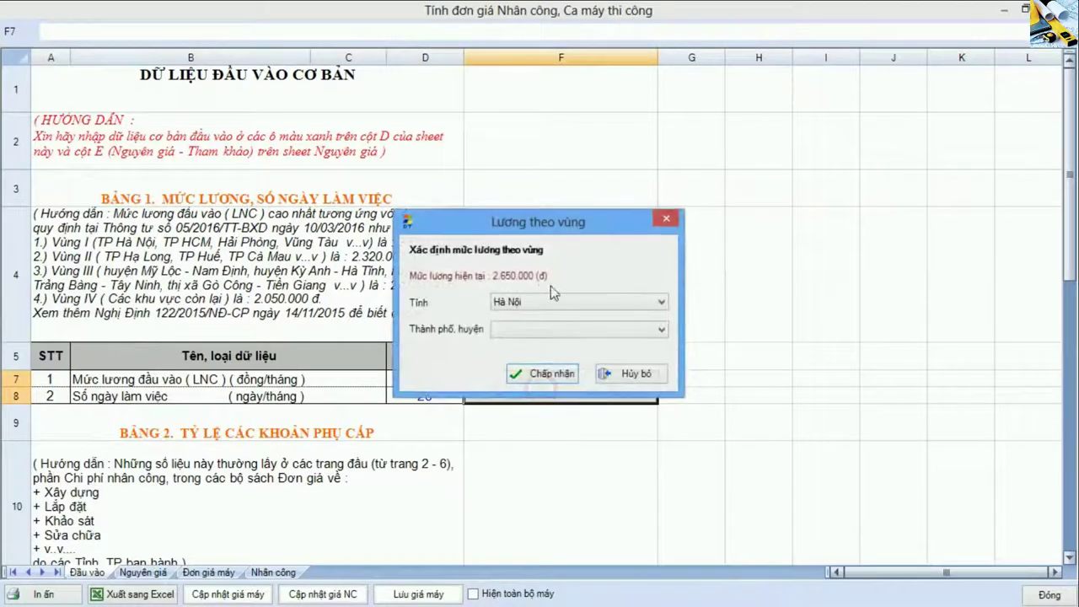
{"action": "left_click", "coordinate": [550, 330]}
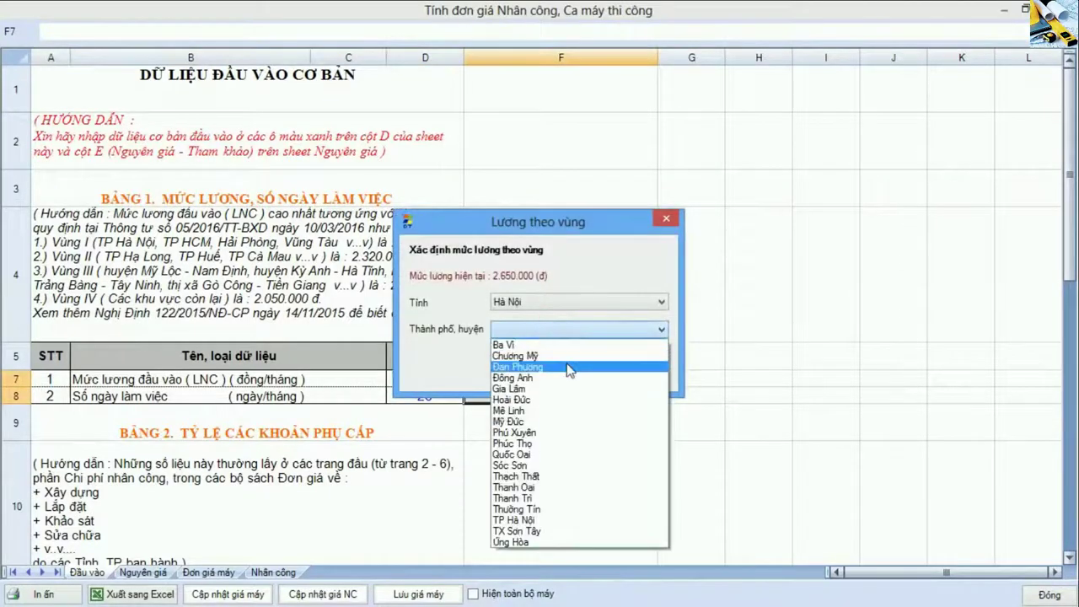
{"action": "left_click", "coordinate": [555, 521]}
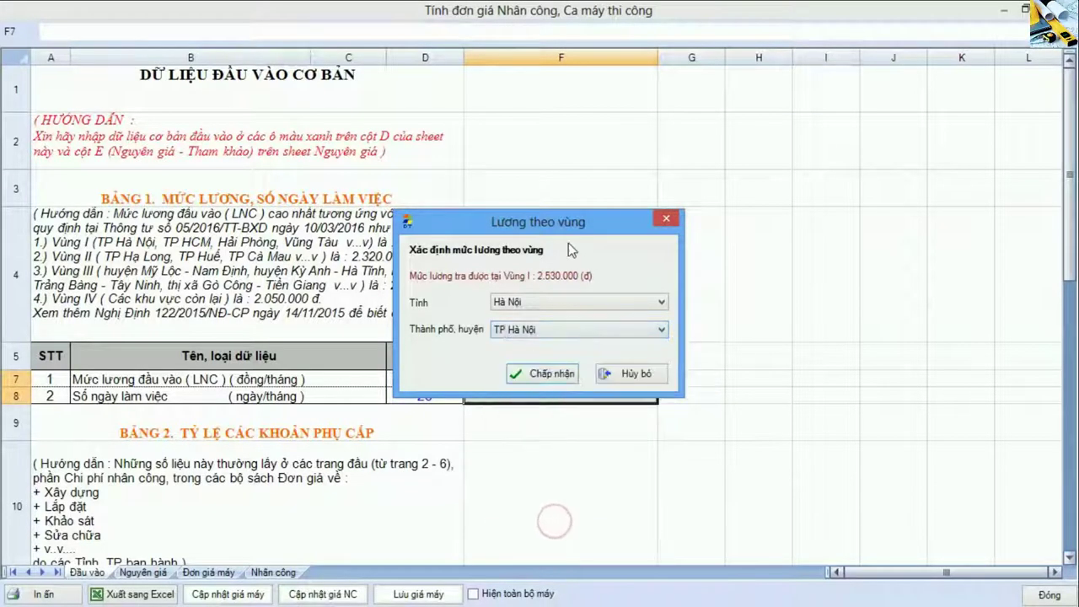
{"action": "left_click", "coordinate": [556, 375]}
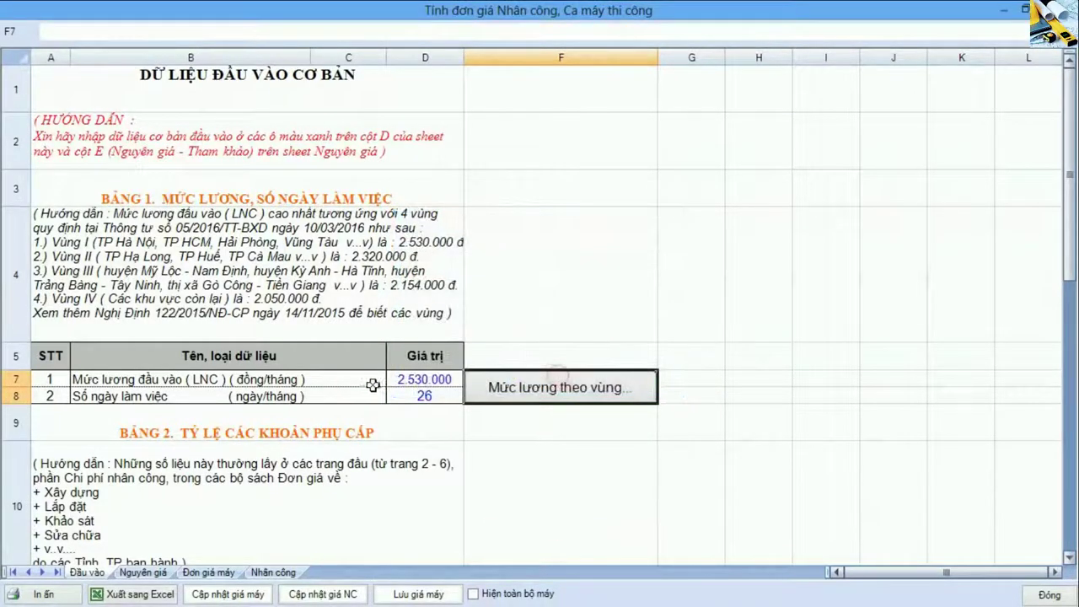
{"action": "left_click", "coordinate": [422, 380]}
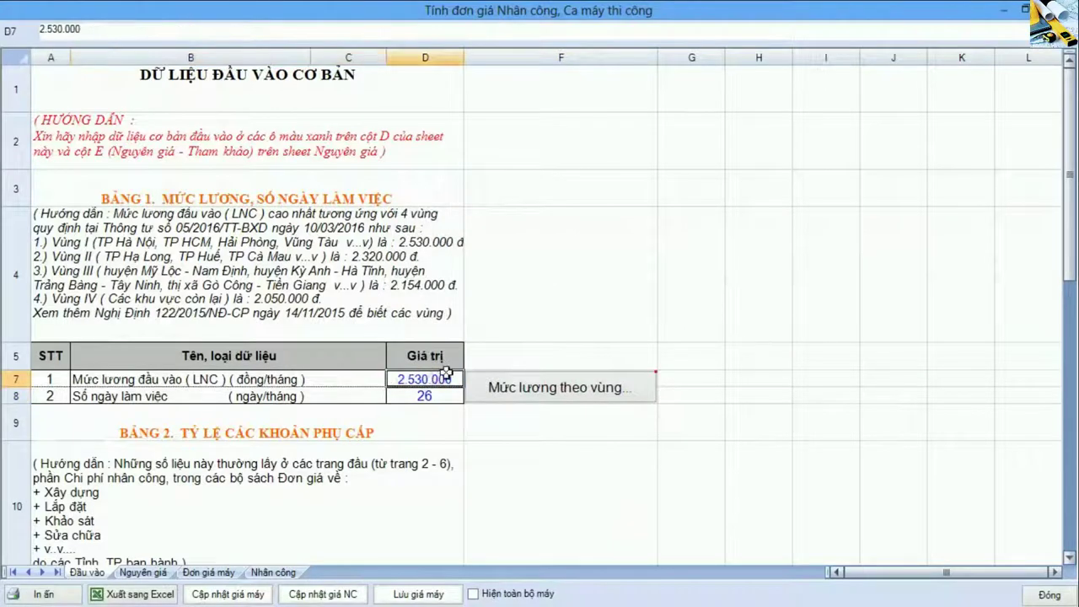
- Check the four fuel and electricity prices on Đầu vào, including Xăng A92 and the Diesel coefficient
{"action": "scroll", "coordinate": [580, 468], "scroll_direction": "down", "scroll_amount": 1}
{"action": "scroll", "coordinate": [580, 467], "scroll_direction": "down", "scroll_amount": 2}
{"action": "scroll", "coordinate": [533, 432], "scroll_direction": "down", "scroll_amount": 1}
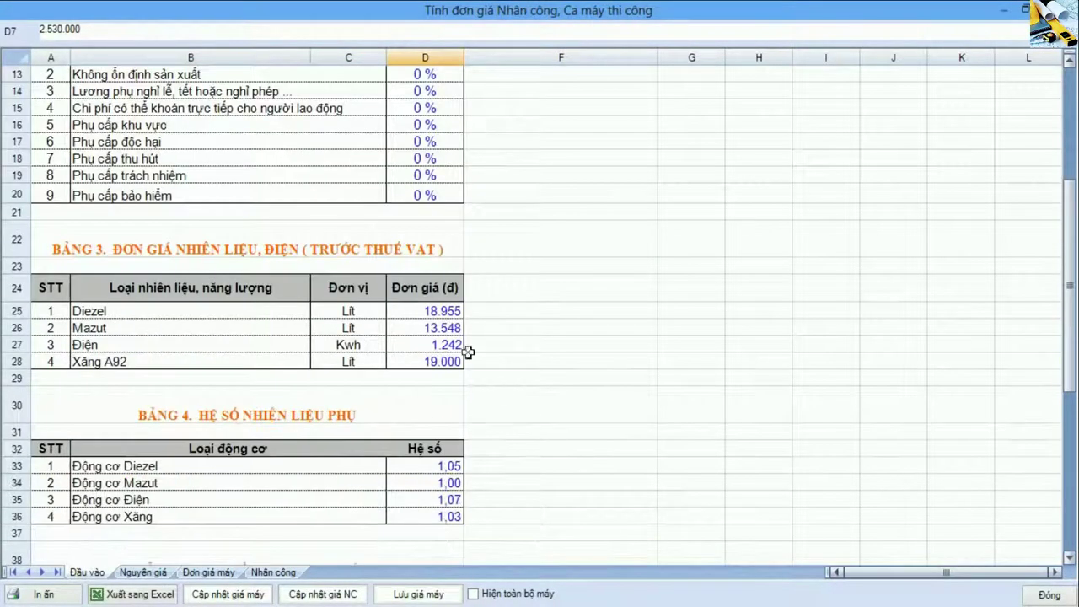
{"action": "left_click_drag", "start_coordinate": [426, 314], "coordinate": [429, 360]}
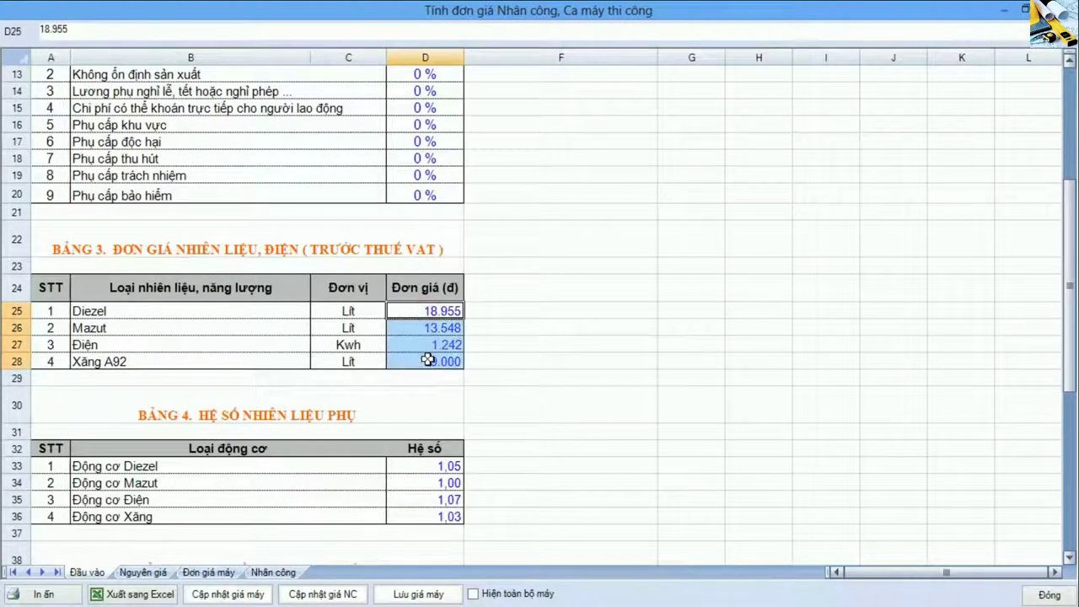
{"action": "left_click", "coordinate": [428, 360]}
{"action": "left_click", "coordinate": [445, 469]}
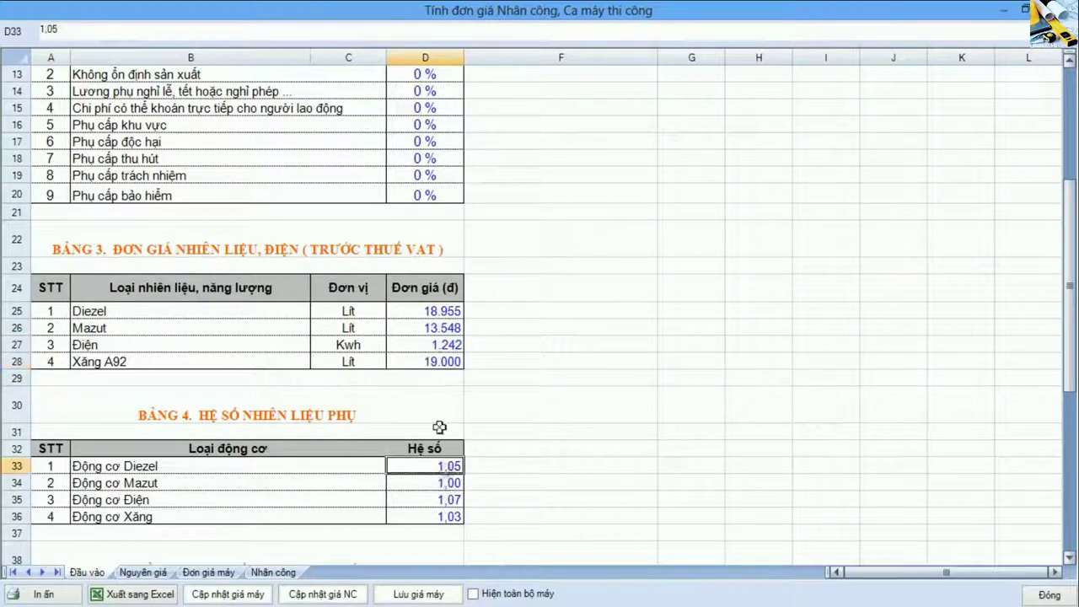
{"action": "left_click_drag", "start_coordinate": [441, 312], "coordinate": [436, 360]}
{"action": "left_click", "coordinate": [437, 360]}
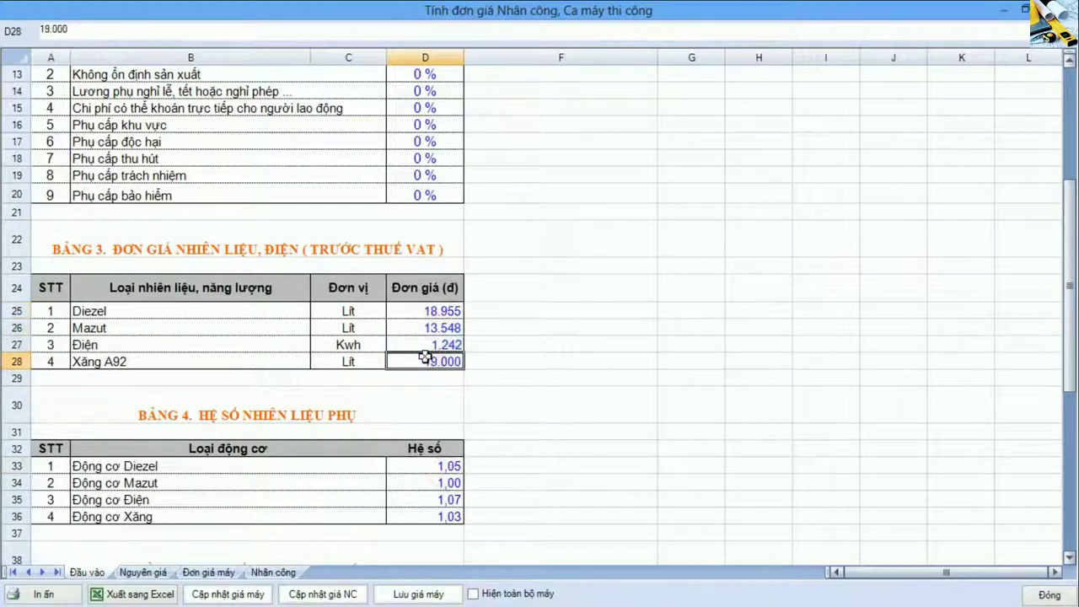
- Inspect the Nhóm I labour unit prices and formula on Nhân công, then show the Đơn giá máy sheet
{"action": "left_click", "coordinate": [273, 572]}
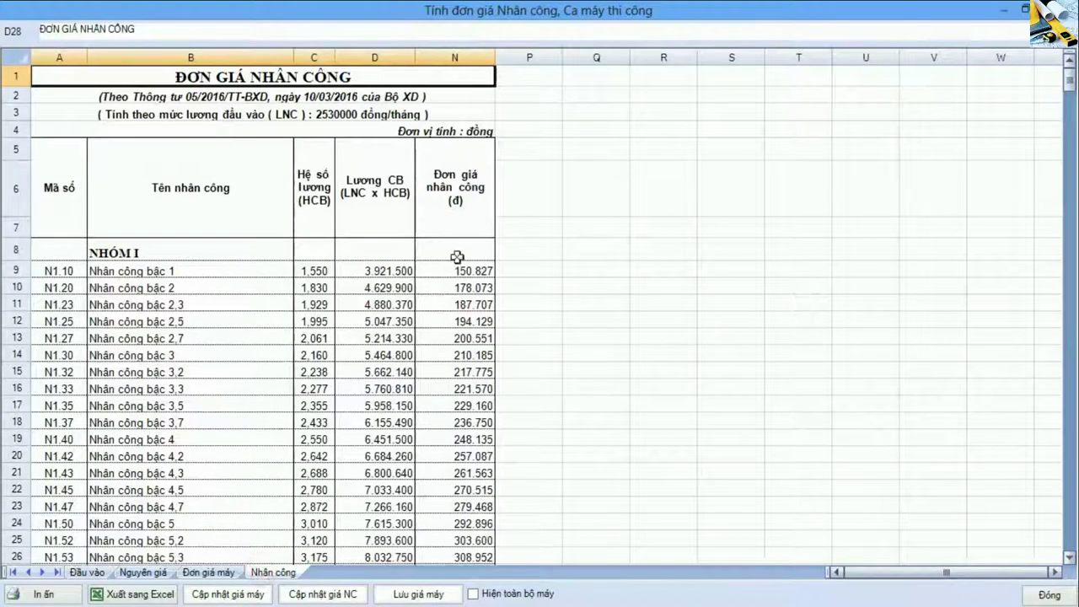
{"action": "left_click_drag", "start_coordinate": [472, 183], "coordinate": [465, 473]}
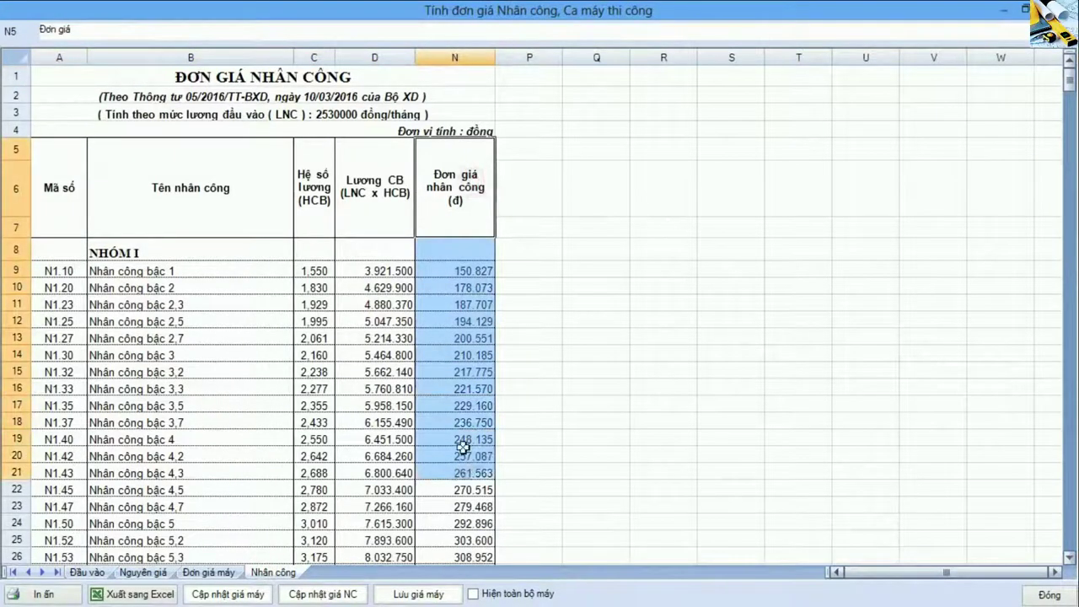
{"action": "left_click", "coordinate": [463, 449]}
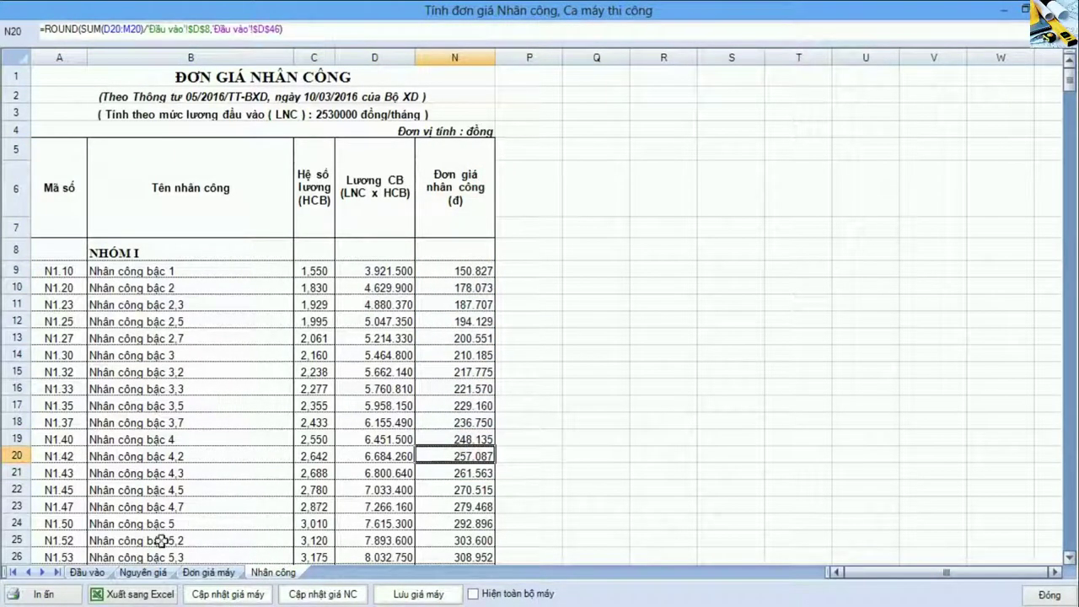
{"action": "left_click", "coordinate": [89, 572]}
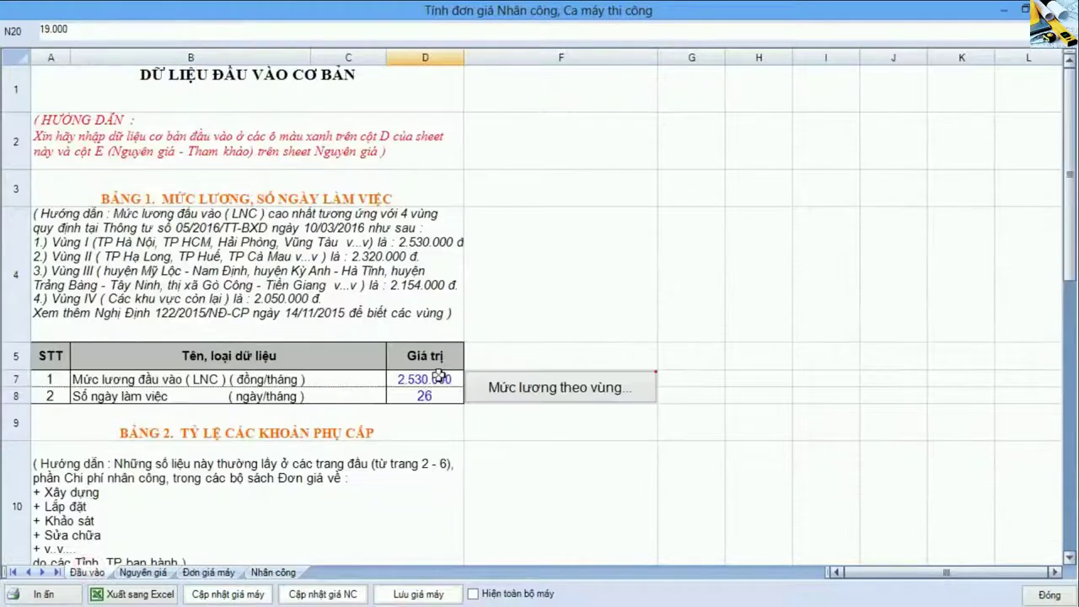
{"action": "left_click", "coordinate": [210, 573]}
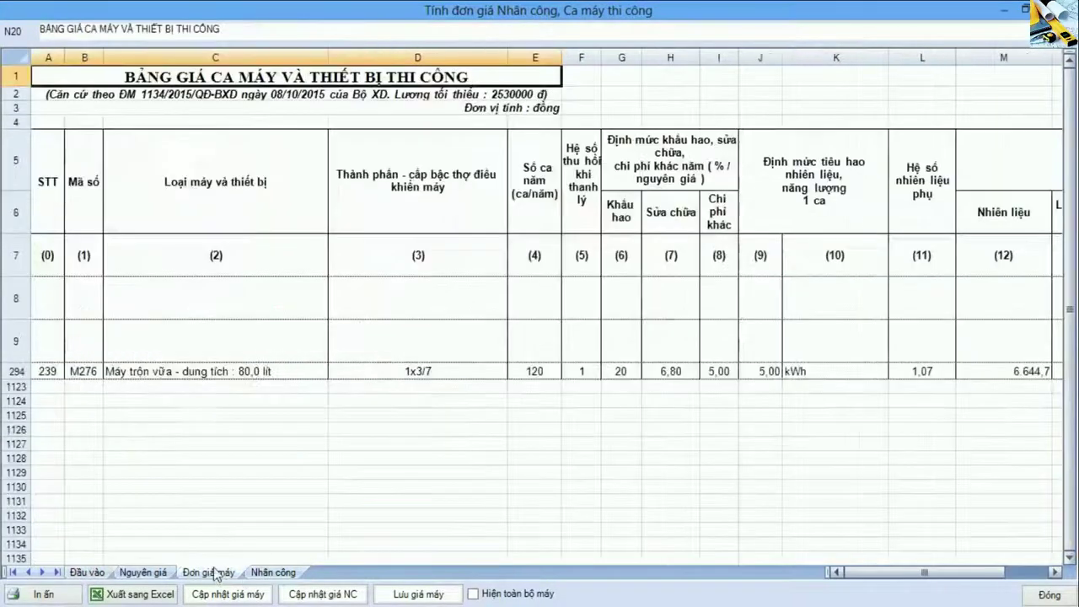
- Review the 80-litre Máy trộn vữa in row 294: fuel cost, operator wage and total shift price
{"action": "left_click", "coordinate": [619, 287]}
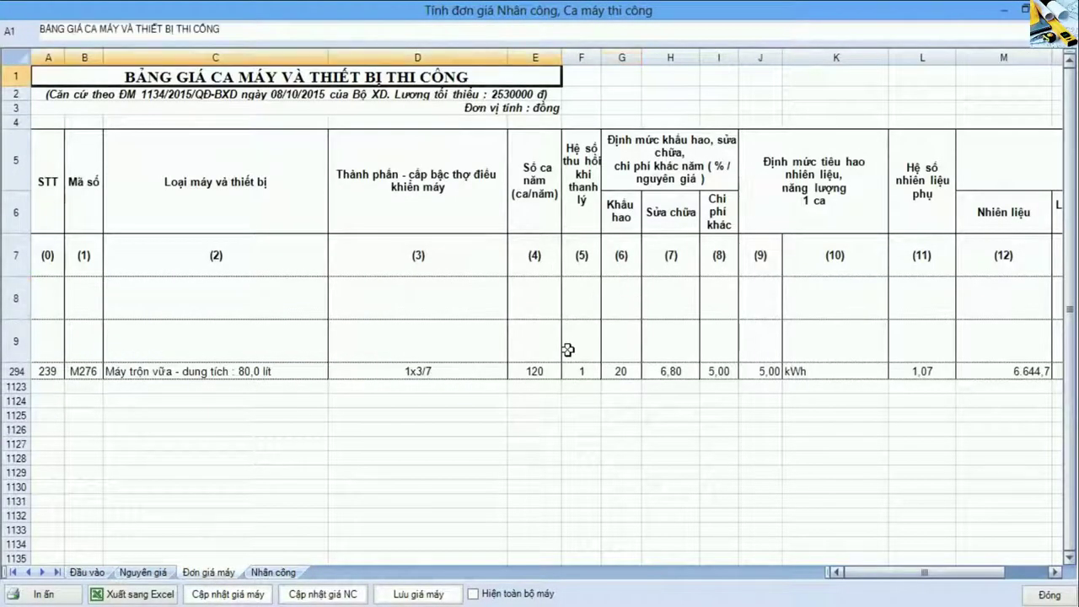
{"action": "left_click", "coordinate": [262, 373]}
{"action": "left_click", "coordinate": [12, 372]}
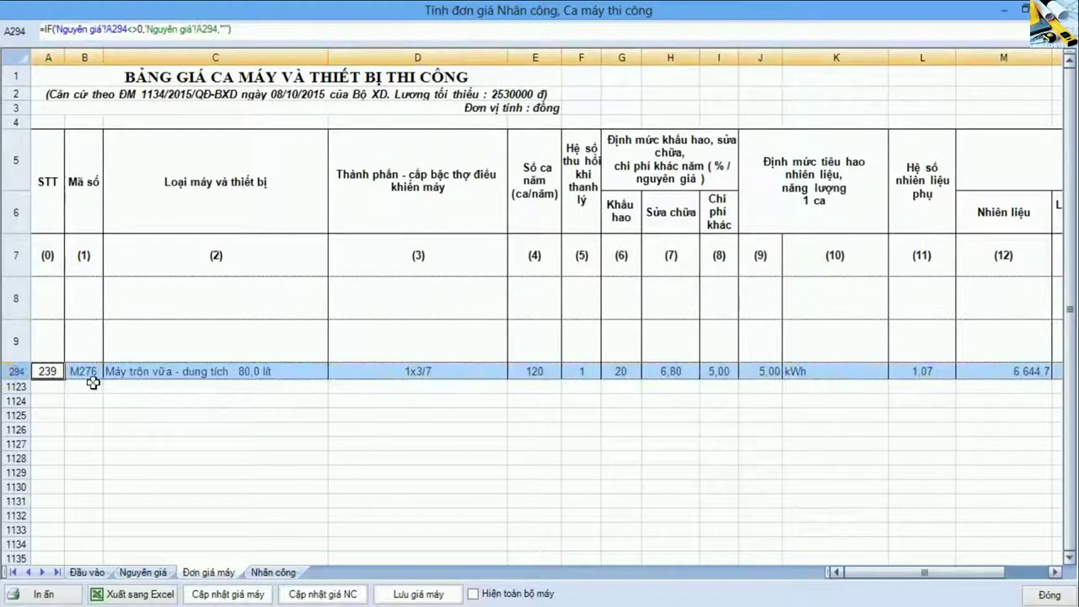
{"action": "left_click", "coordinate": [1055, 572]}
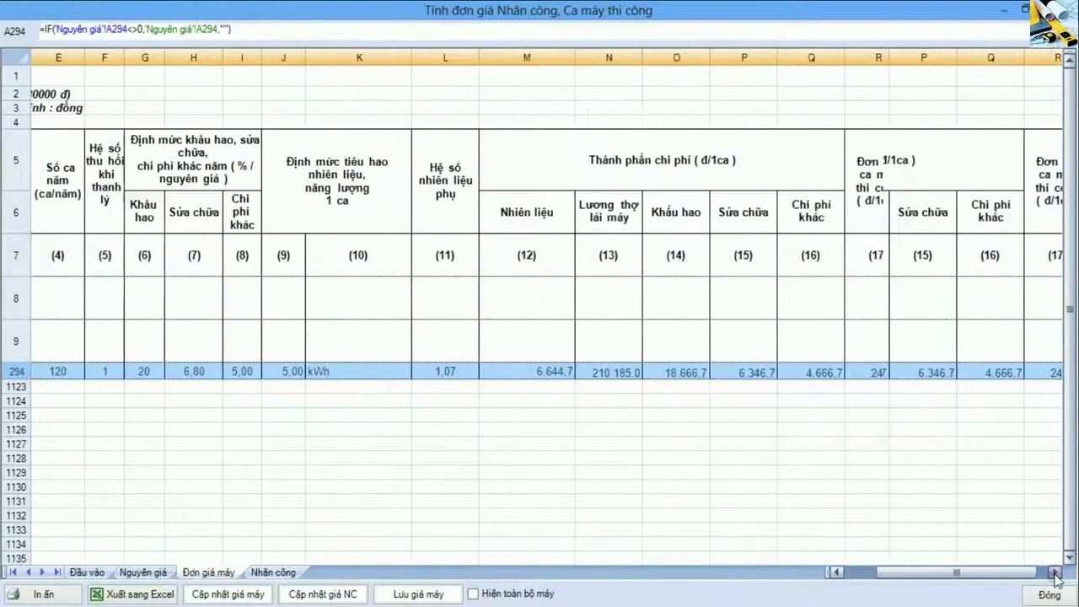
{"action": "left_click", "coordinate": [1055, 572]}
{"action": "left_click", "coordinate": [743, 375]}
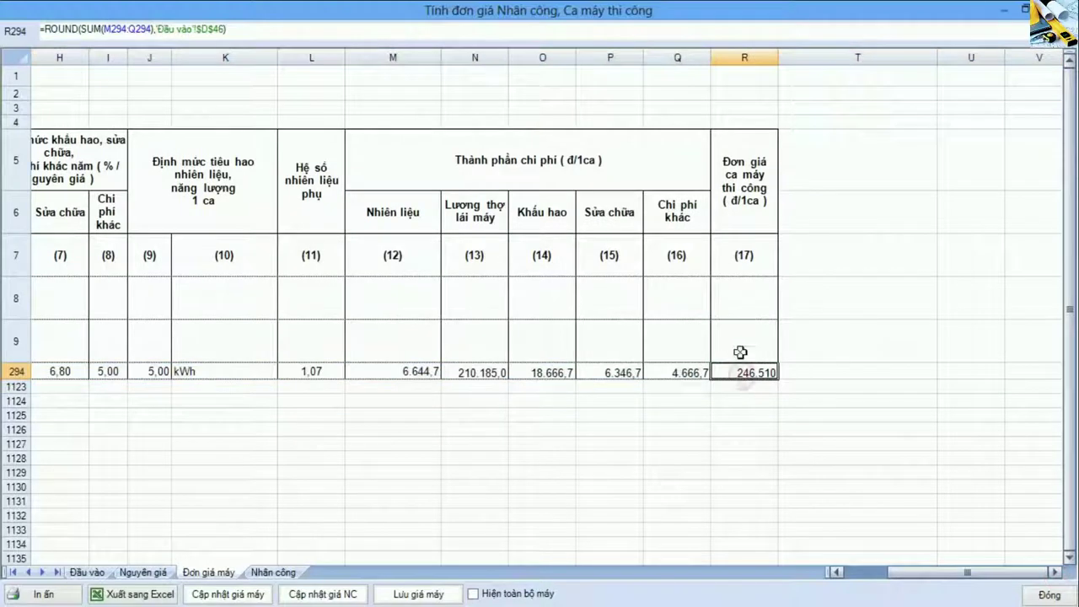
{"action": "left_click_drag", "start_coordinate": [403, 211], "coordinate": [401, 370]}
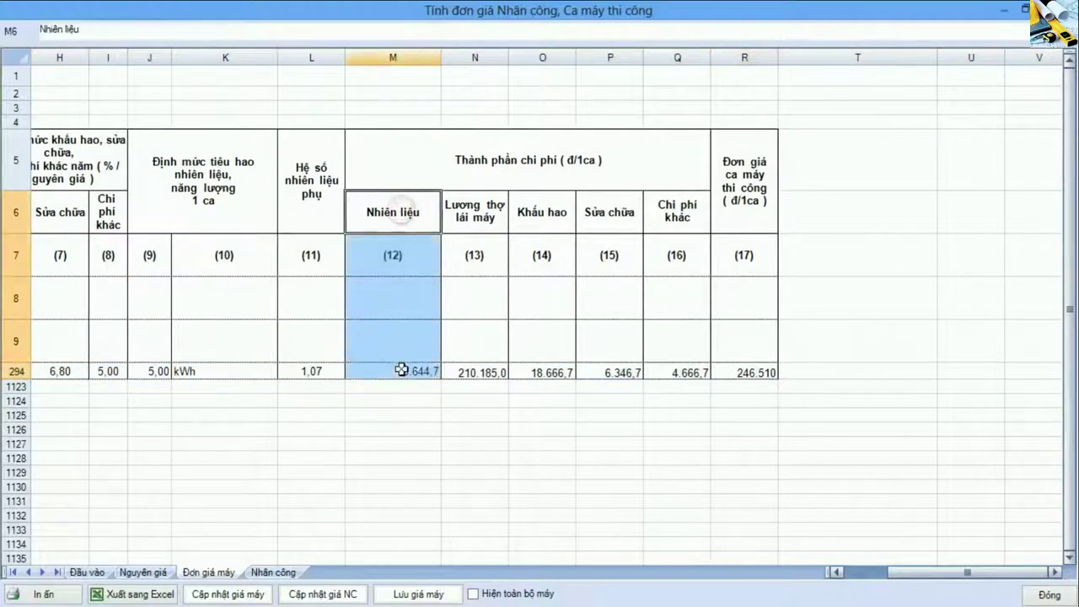
{"action": "left_click_drag", "start_coordinate": [489, 207], "coordinate": [489, 369]}
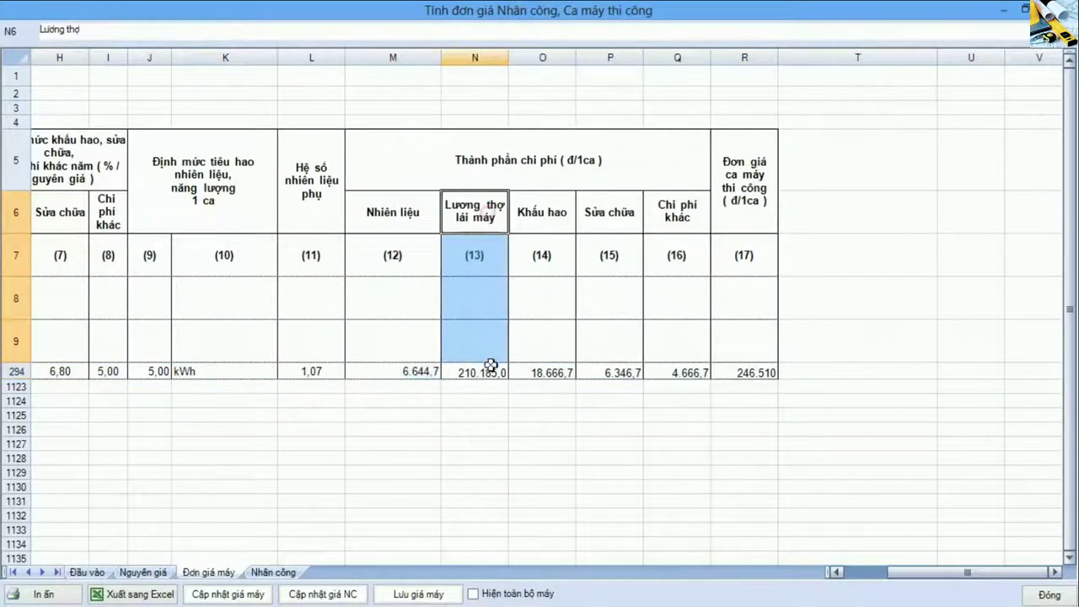
{"action": "left_click", "coordinate": [764, 366]}
{"action": "left_click", "coordinate": [647, 444]}
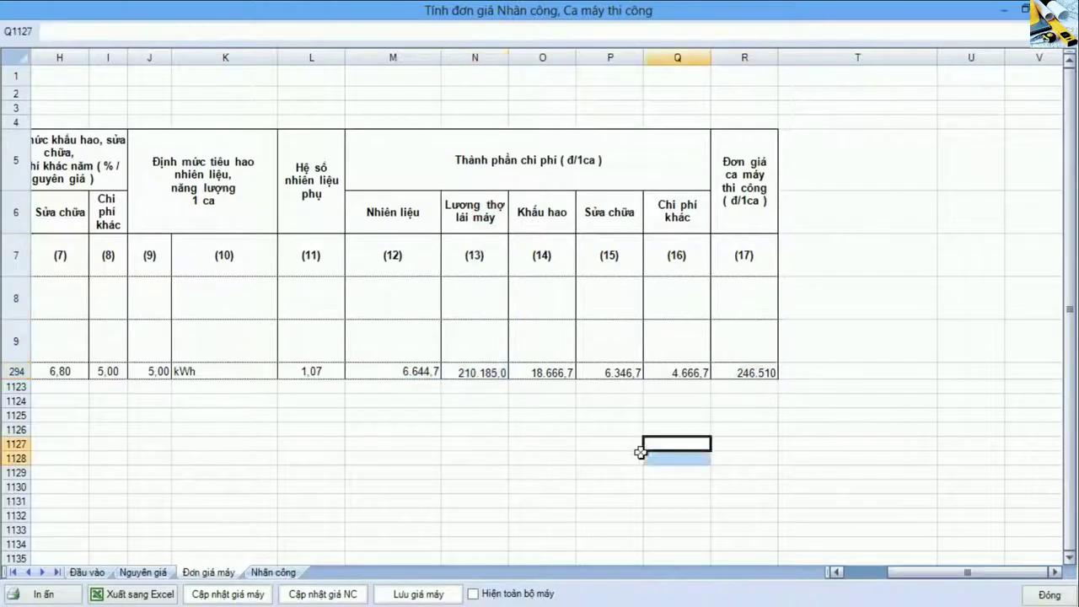
- Apply the labour and machine price updates (labour 229.160, mixer 246.510) and close the rate form
{"action": "left_click", "coordinate": [333, 594]}
{"action": "left_click", "coordinate": [694, 459]}
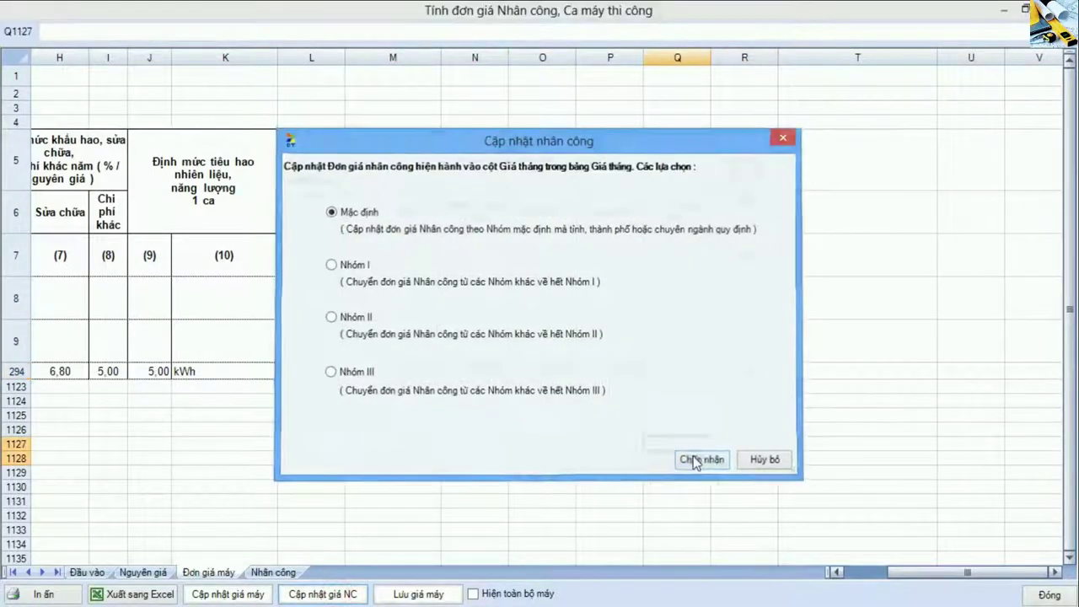
{"action": "left_click", "coordinate": [693, 373]}
{"action": "left_click", "coordinate": [258, 592]}
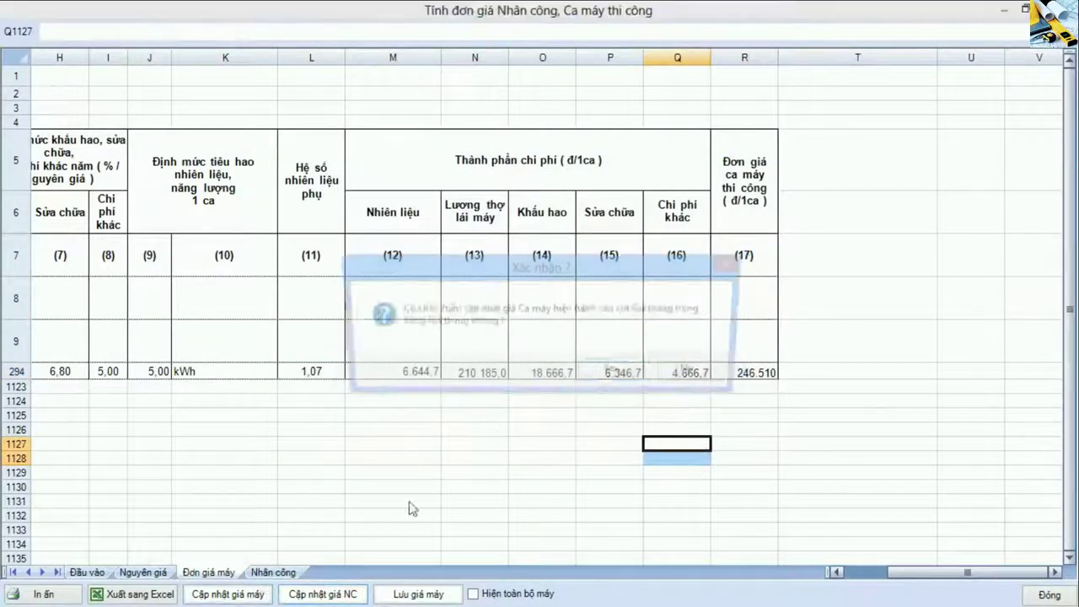
{"action": "left_click", "coordinate": [632, 370]}
{"action": "left_click", "coordinate": [666, 372]}
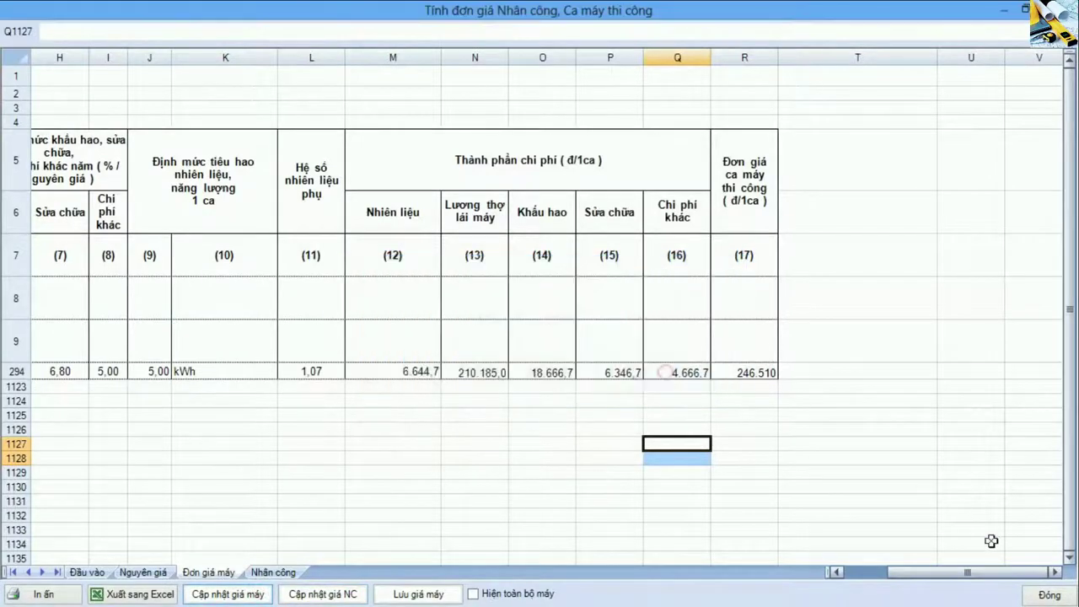
{"action": "left_click", "coordinate": [1050, 594]}
{"action": "left_click_drag", "start_coordinate": [570, 421], "coordinate": [571, 496]}
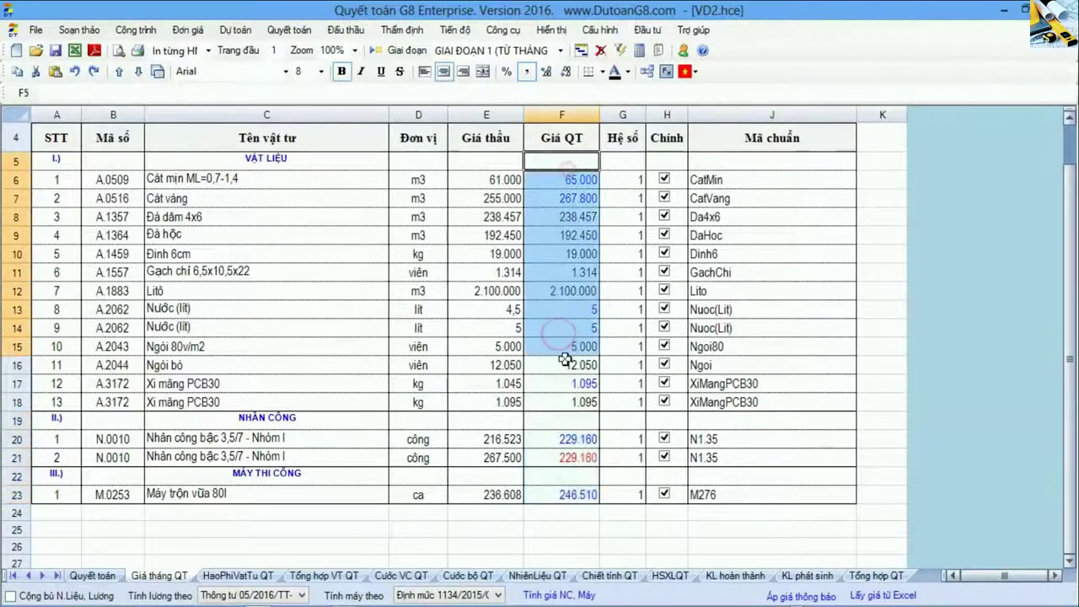
{"action": "left_click_drag", "start_coordinate": [559, 178], "coordinate": [562, 380]}
{"action": "left_click", "coordinate": [563, 365]}
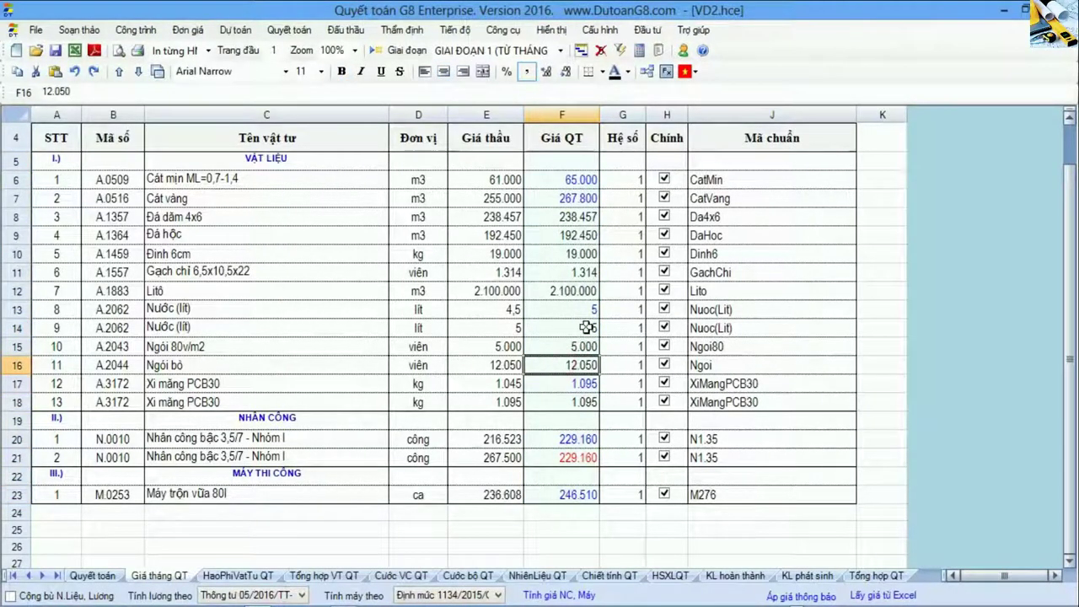
{"action": "left_click", "coordinate": [792, 598]}
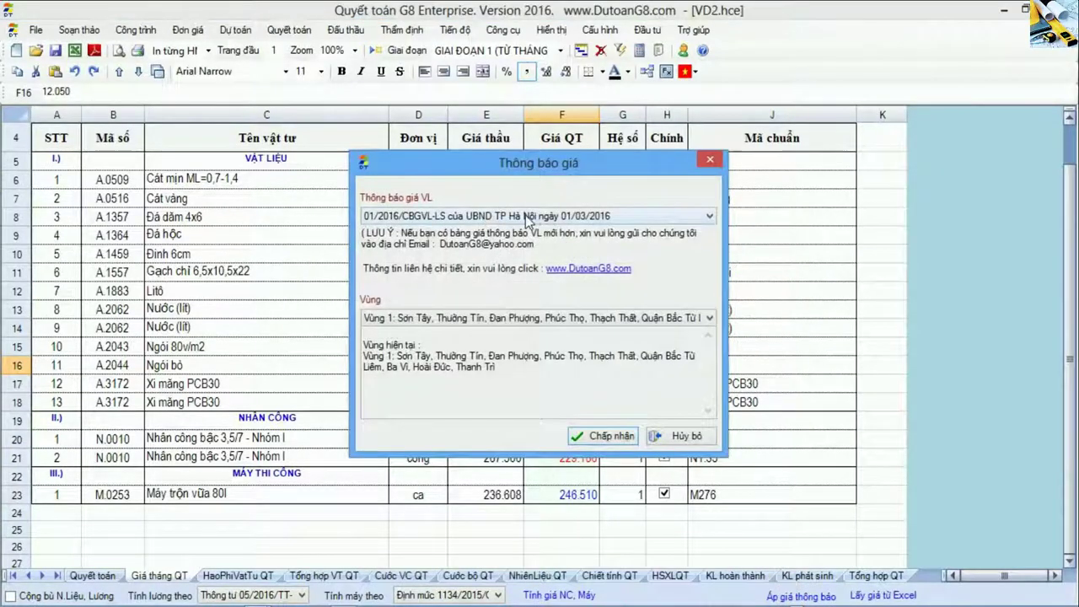
{"action": "left_click", "coordinate": [622, 439]}
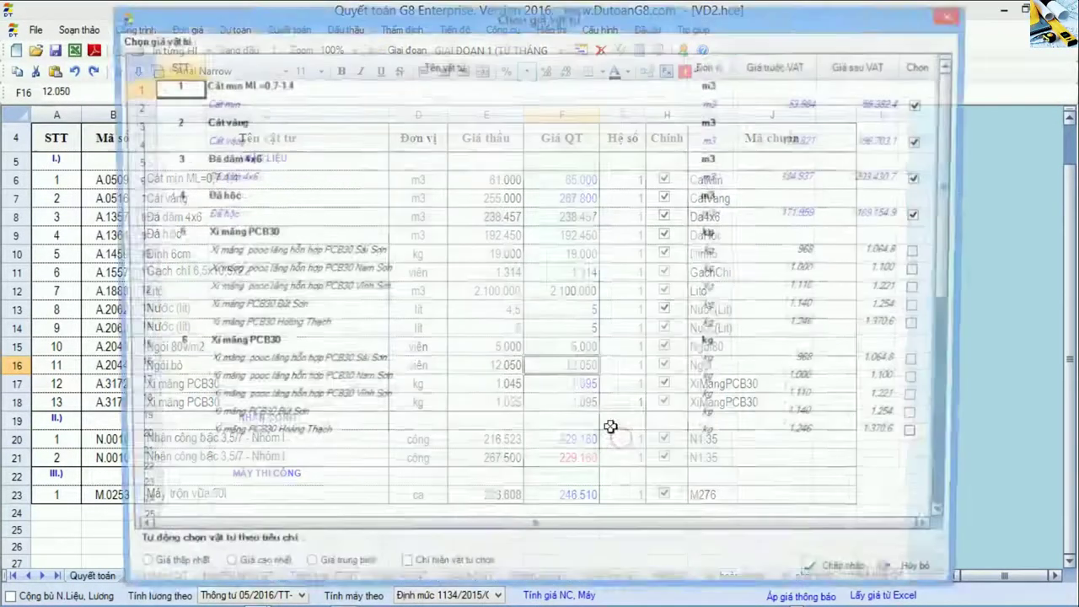
{"action": "left_click", "coordinate": [924, 289]}
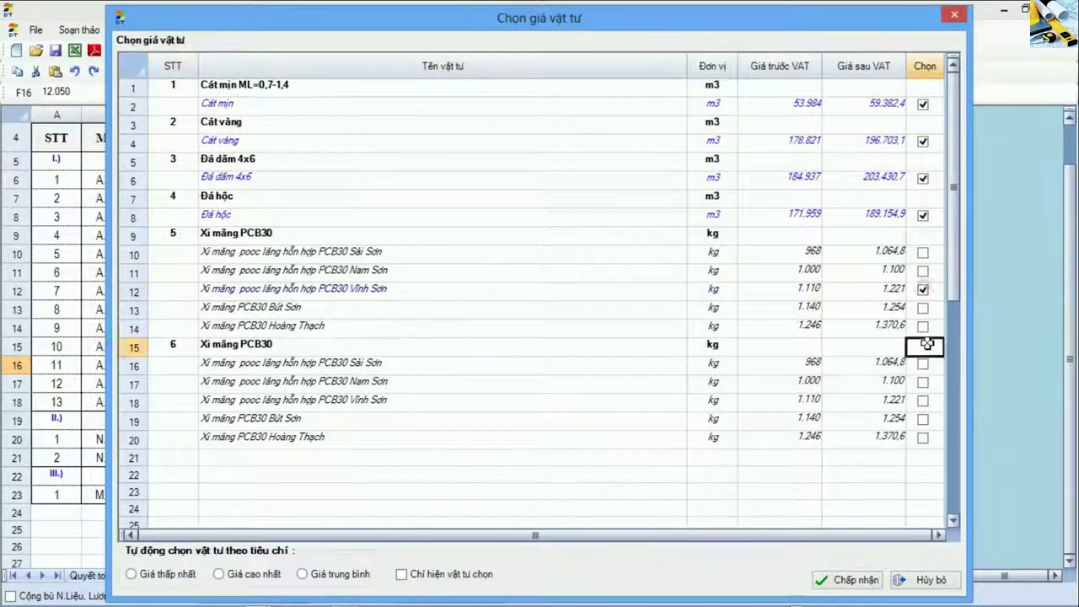
{"action": "left_click", "coordinate": [923, 401]}
{"action": "left_click", "coordinate": [924, 457]}
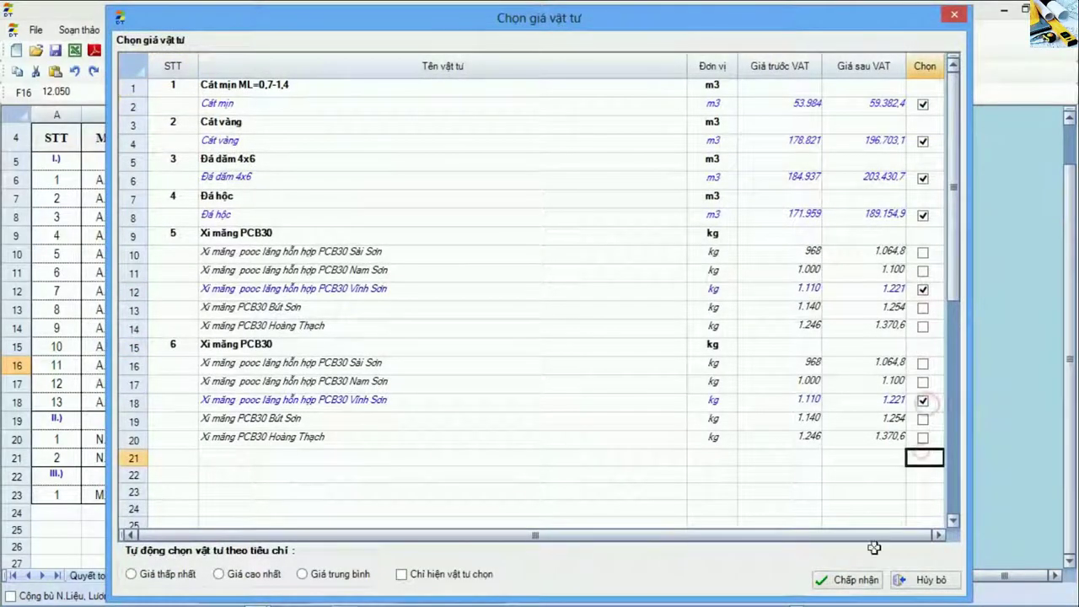
{"action": "left_click", "coordinate": [919, 580]}
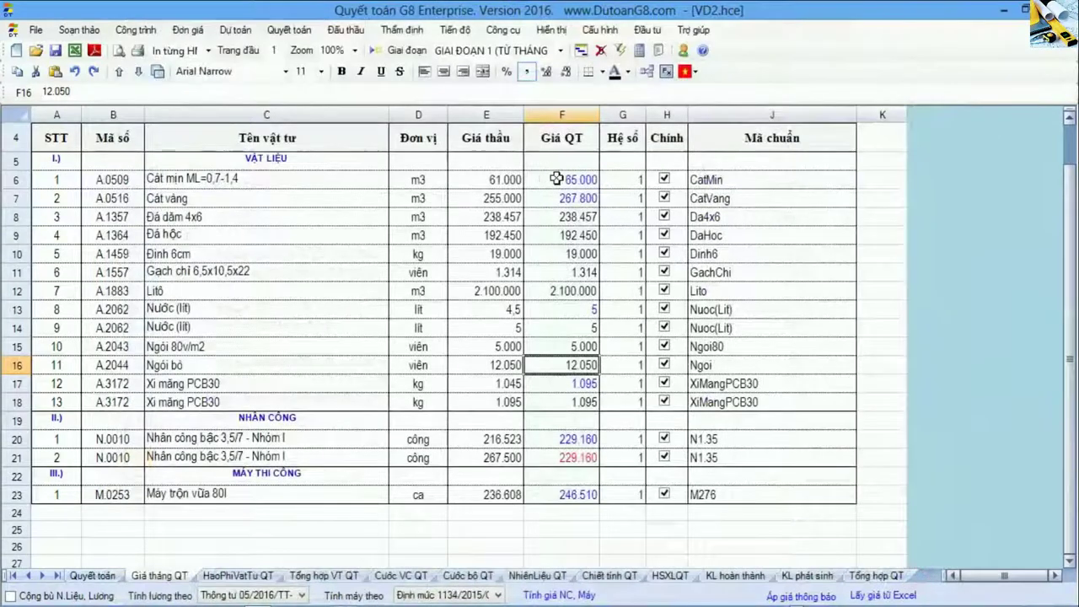
{"action": "left_click_drag", "start_coordinate": [558, 178], "coordinate": [566, 236]}
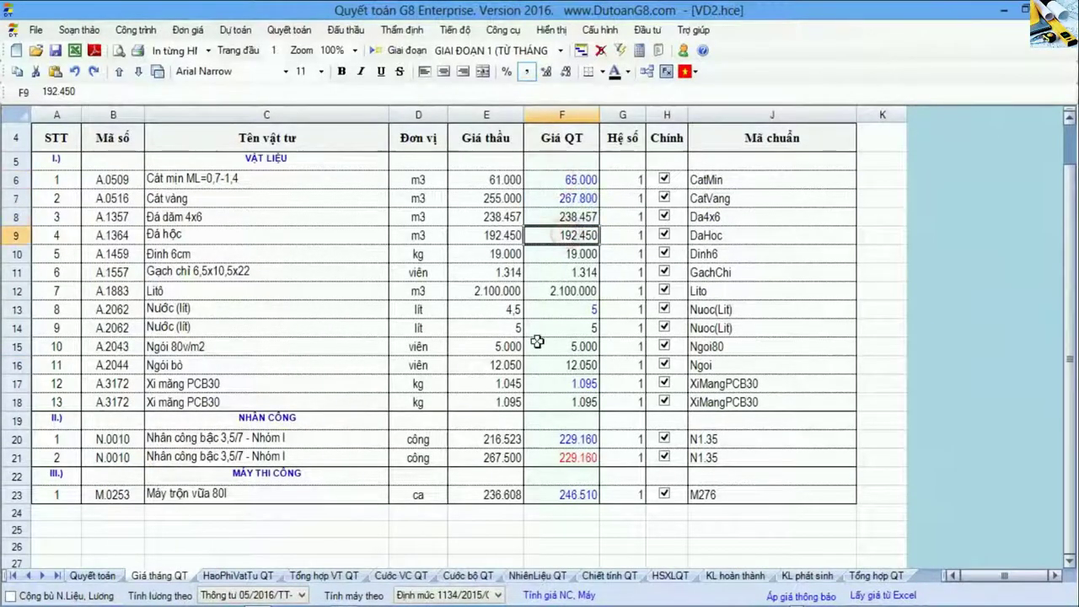
{"action": "left_click", "coordinate": [533, 341]}
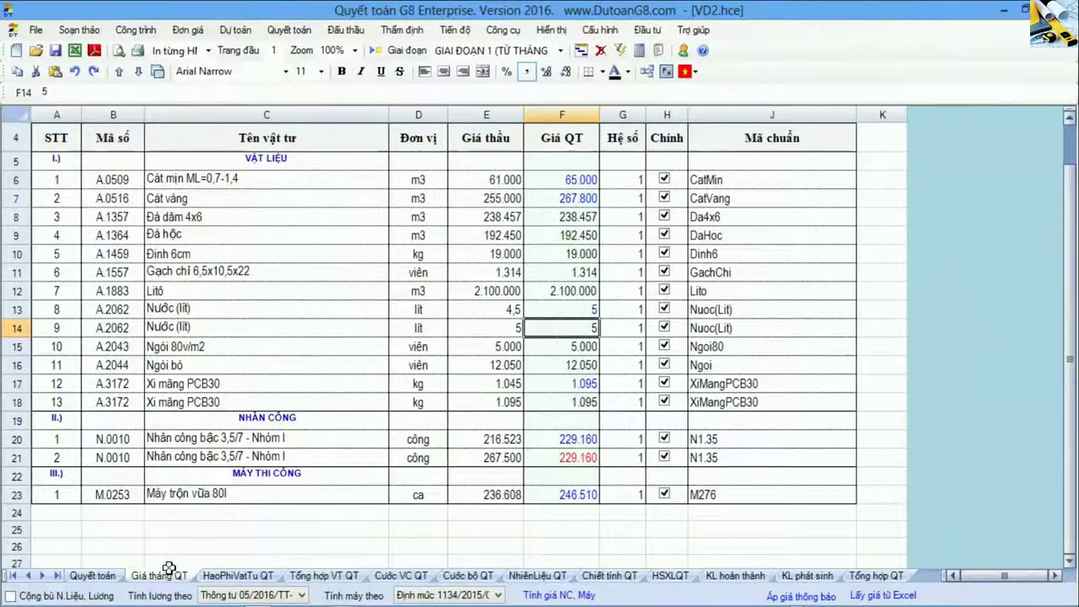
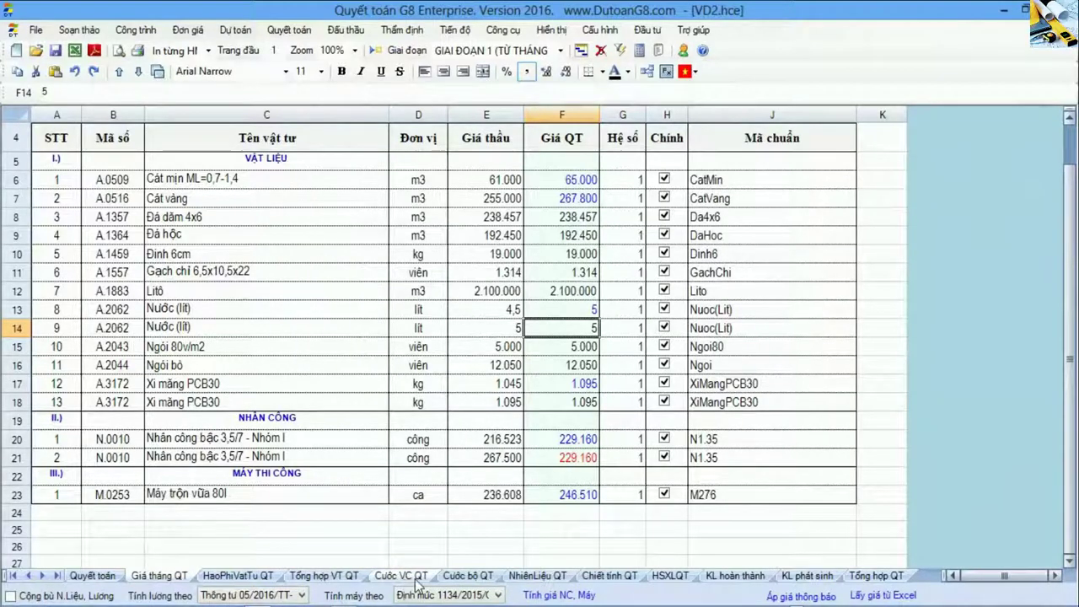
- Check the brick's 1.314 and mixer's 246.510 settlement prices, then open the KL hoàn thành sheet
{"action": "left_click_drag", "start_coordinate": [562, 160], "coordinate": [565, 272]}
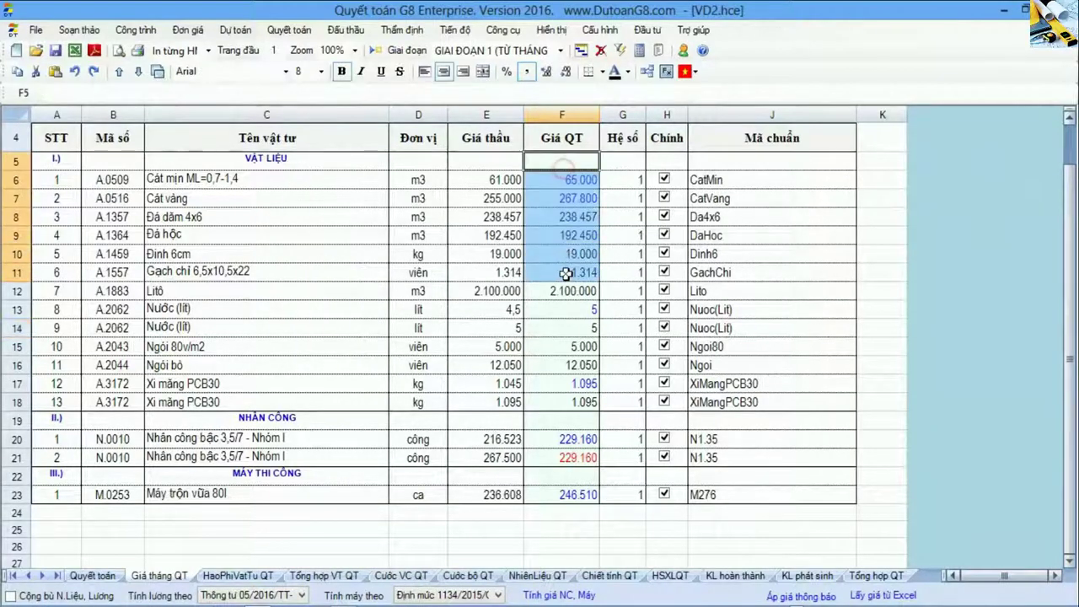
{"action": "left_click", "coordinate": [565, 272]}
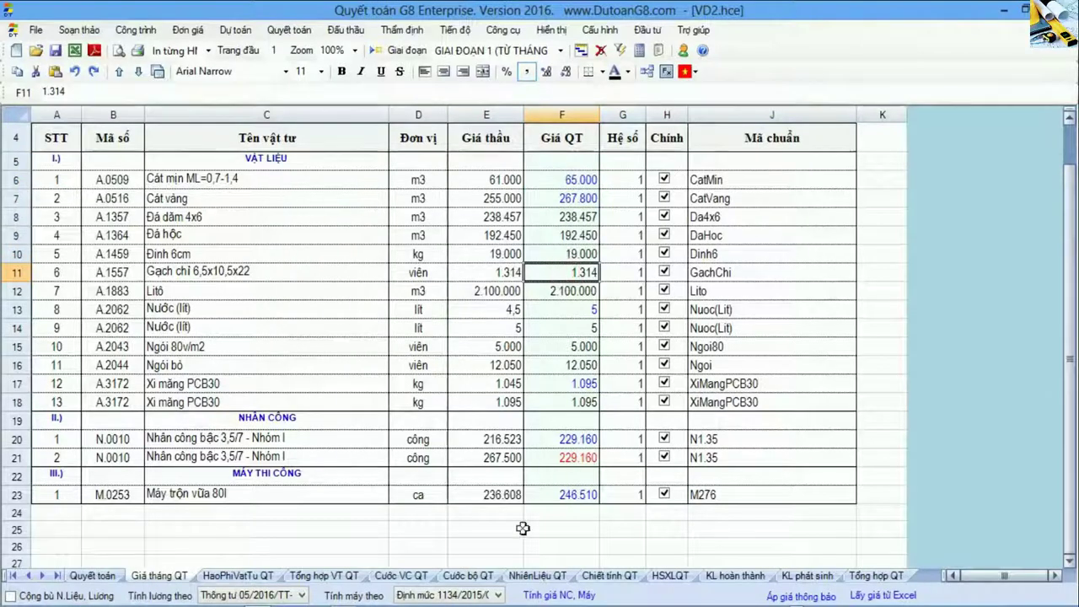
{"action": "left_click_drag", "start_coordinate": [538, 488], "coordinate": [515, 479]}
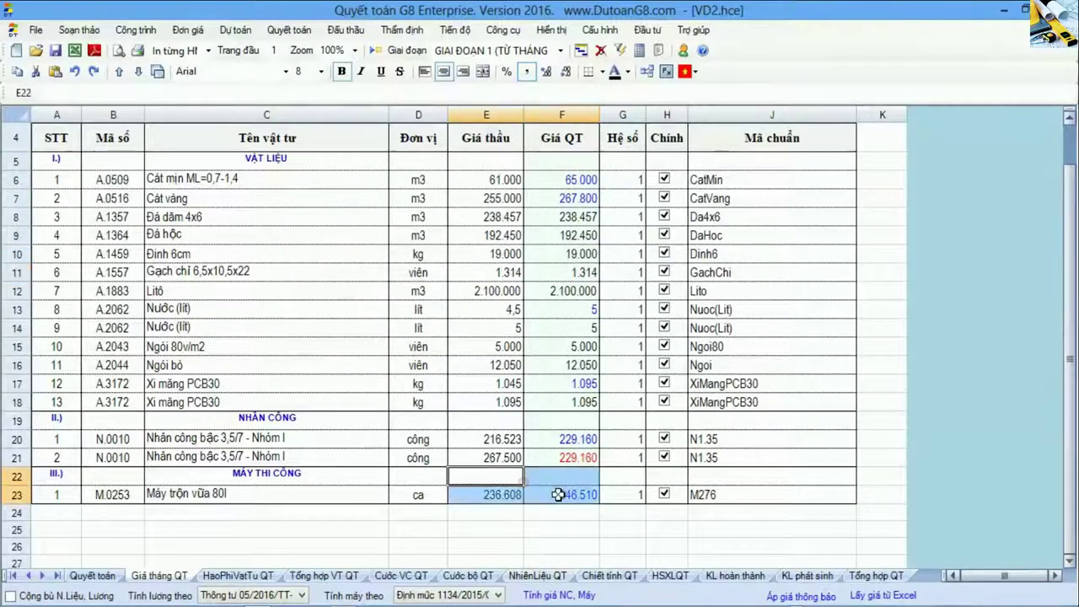
{"action": "left_click", "coordinate": [577, 496]}
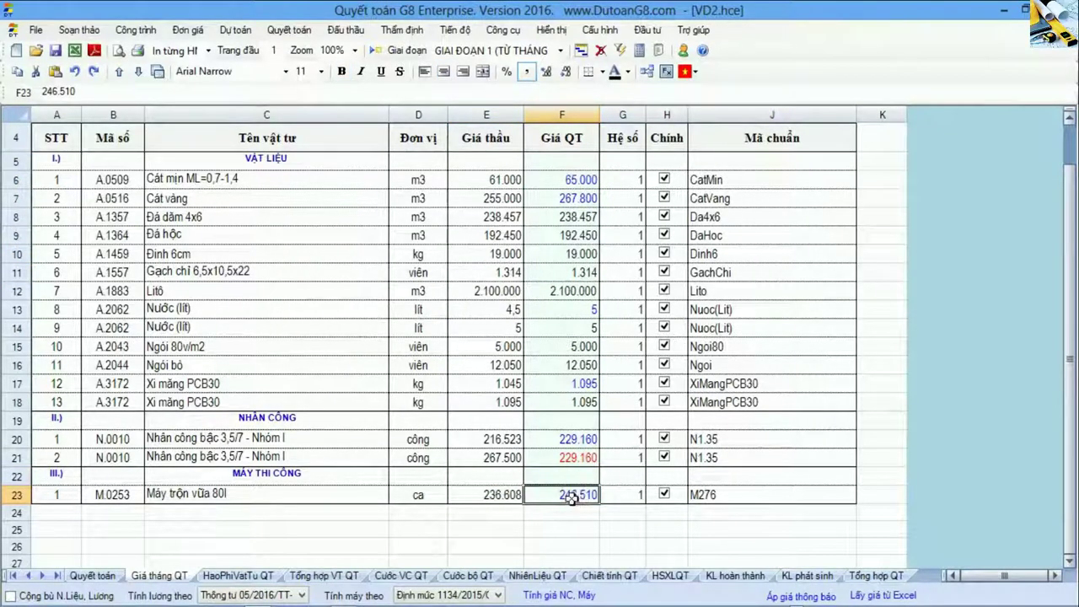
{"action": "left_click", "coordinate": [730, 577]}
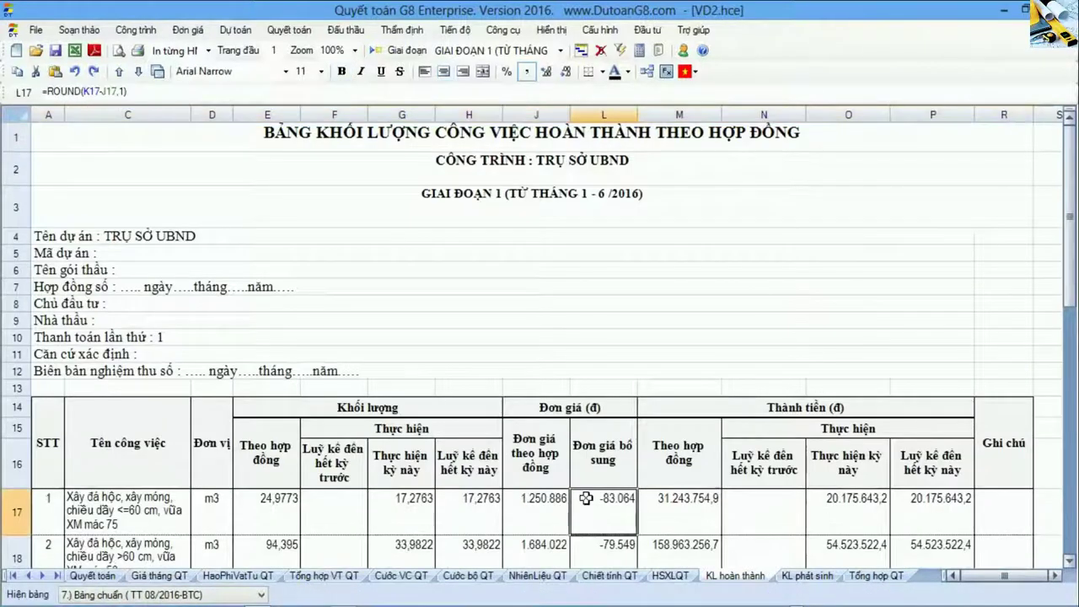
- Scroll through KL hoàn thành, checking the three work items' names, contract volumes and title row
{"action": "scroll", "coordinate": [586, 491], "scroll_direction": "down", "scroll_amount": 1}
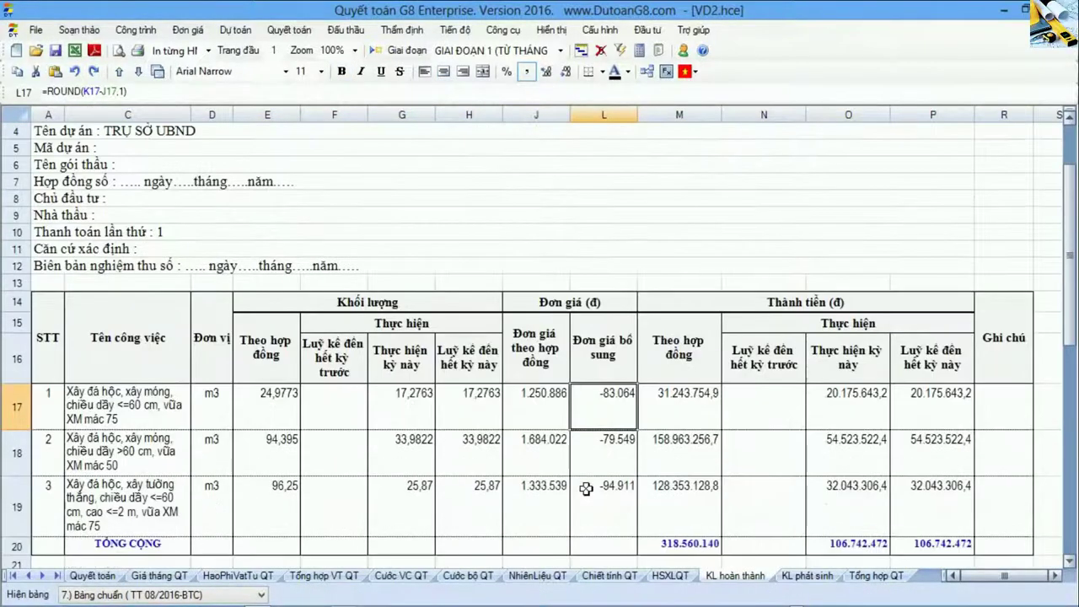
{"action": "scroll", "coordinate": [586, 489], "scroll_direction": "down", "scroll_amount": 1}
{"action": "scroll", "coordinate": [560, 485], "scroll_direction": "down", "scroll_amount": 1}
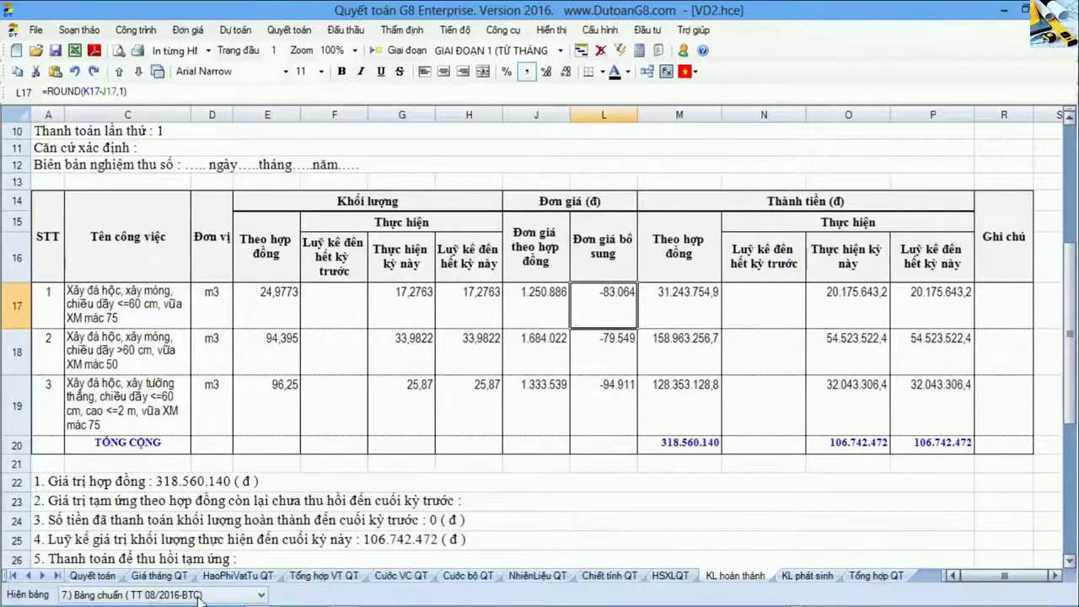
{"action": "left_click", "coordinate": [297, 409]}
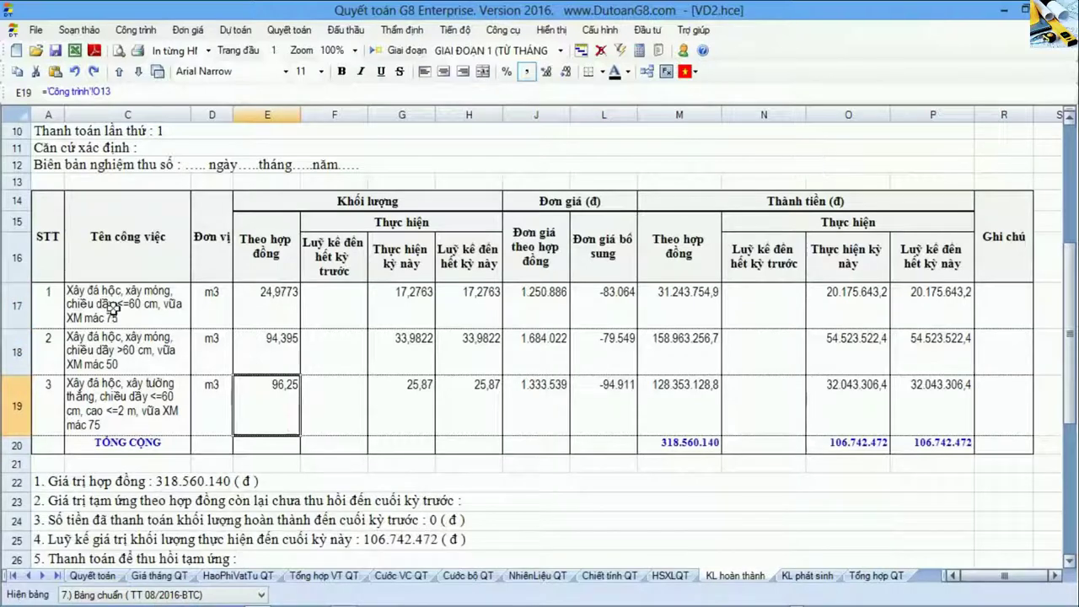
{"action": "left_click_drag", "start_coordinate": [114, 312], "coordinate": [113, 394]}
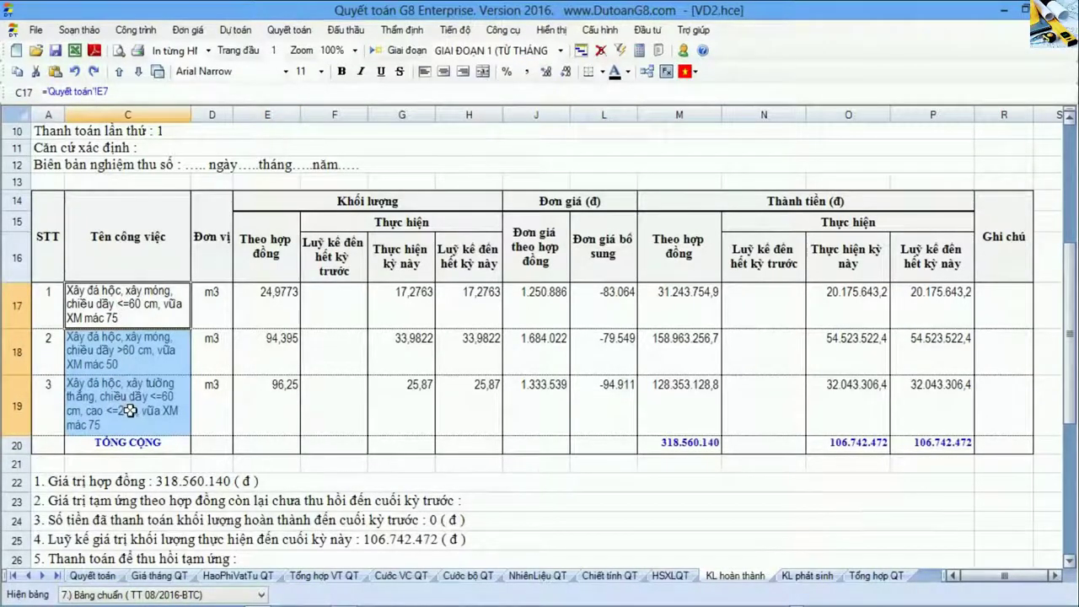
{"action": "left_click_drag", "start_coordinate": [95, 319], "coordinate": [160, 406]}
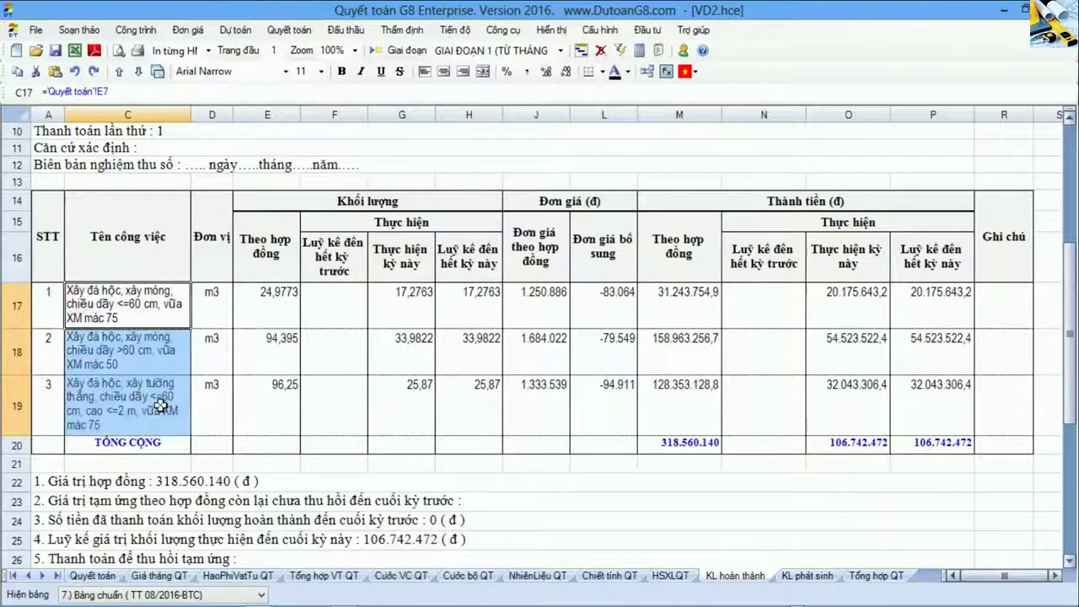
{"action": "scroll", "coordinate": [240, 382], "scroll_direction": "up", "scroll_amount": 1}
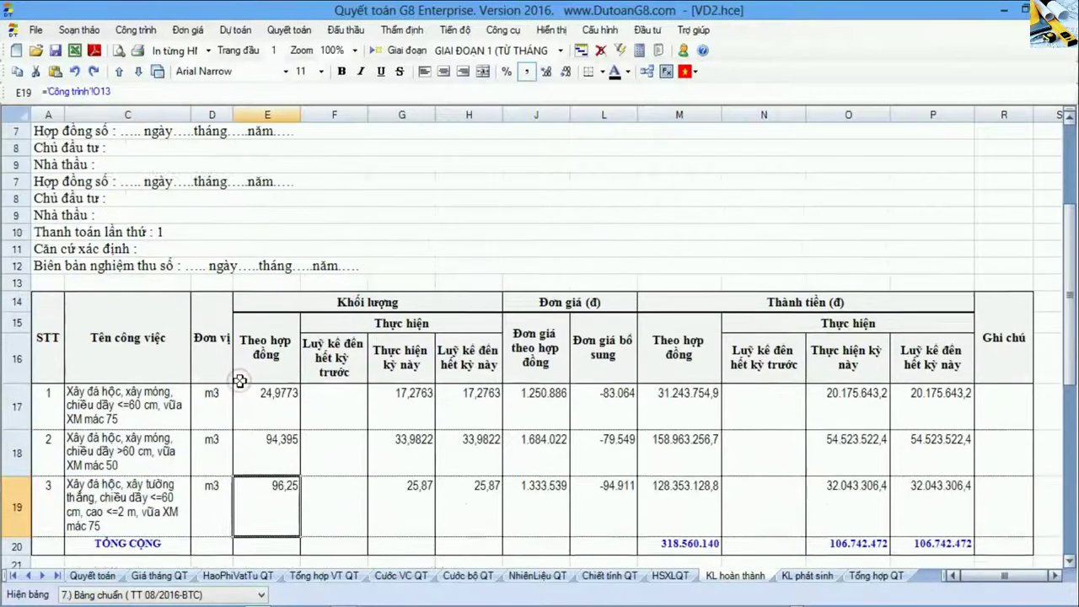
{"action": "scroll", "coordinate": [240, 382], "scroll_direction": "up", "scroll_amount": 2}
{"action": "left_click", "coordinate": [373, 149]}
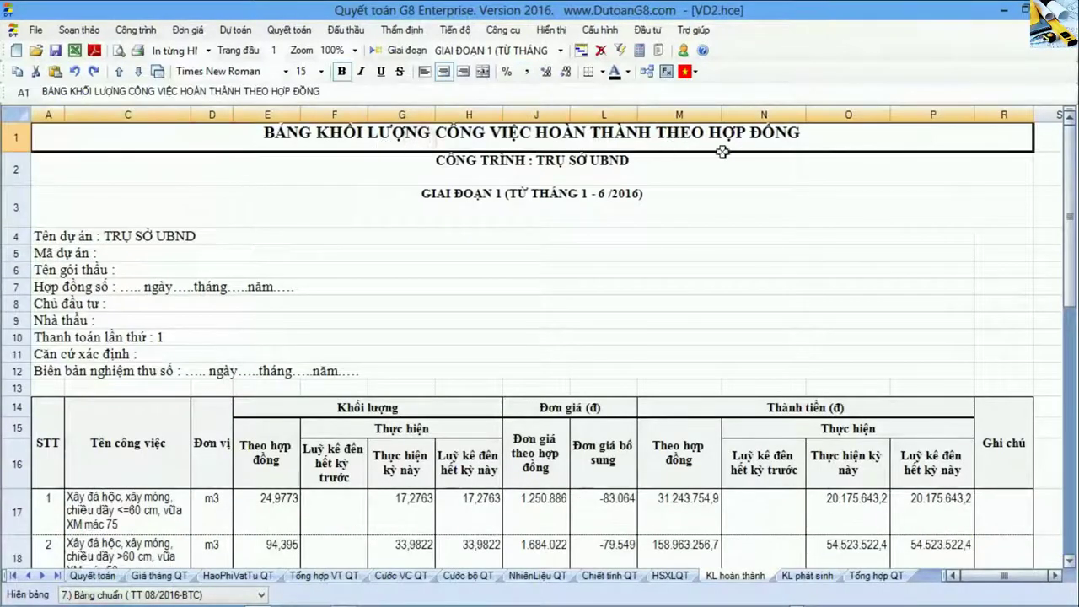
{"action": "scroll", "coordinate": [679, 334], "scroll_direction": "down", "scroll_amount": 1}
{"action": "scroll", "coordinate": [680, 334], "scroll_direction": "down", "scroll_amount": 1}
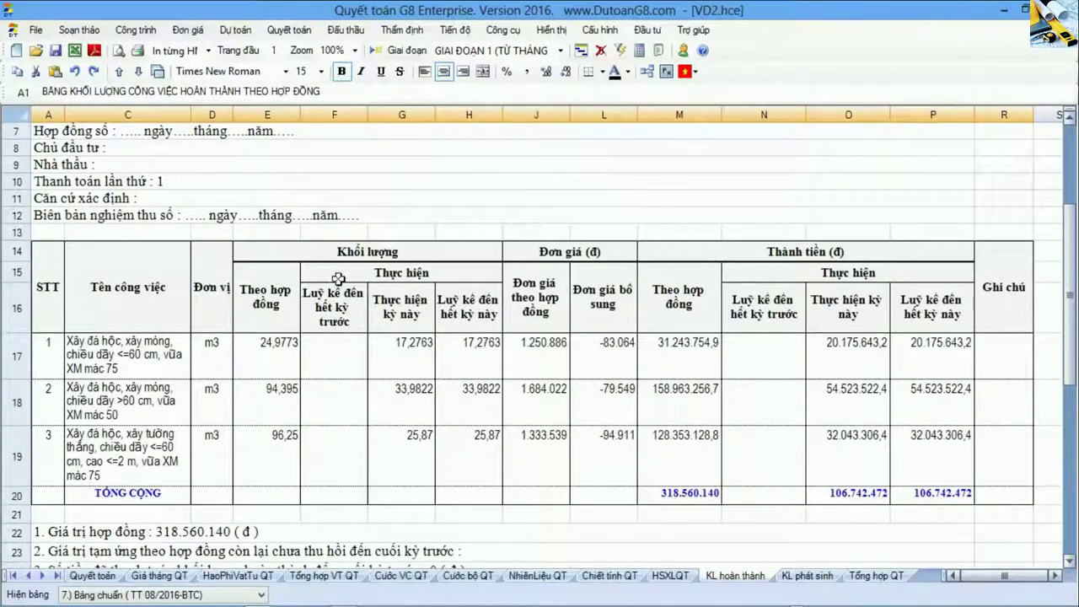
- Compare previous, this-period and cumulative volumes with contract prices and item 1's L17 supplementary formula
{"action": "left_click_drag", "start_coordinate": [412, 308], "coordinate": [411, 478]}
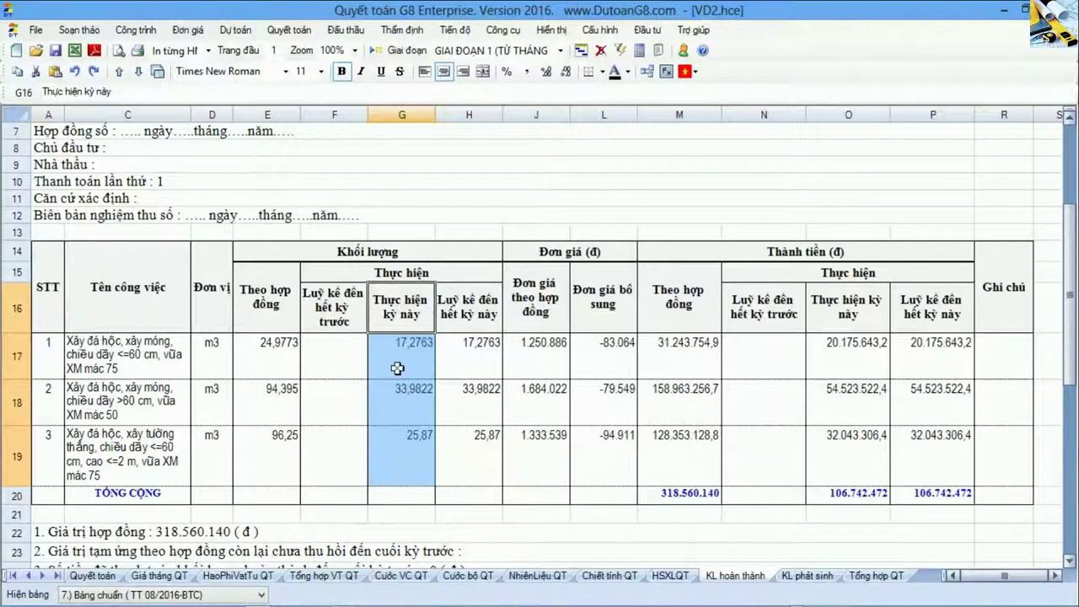
{"action": "left_click_drag", "start_coordinate": [338, 298], "coordinate": [347, 446]}
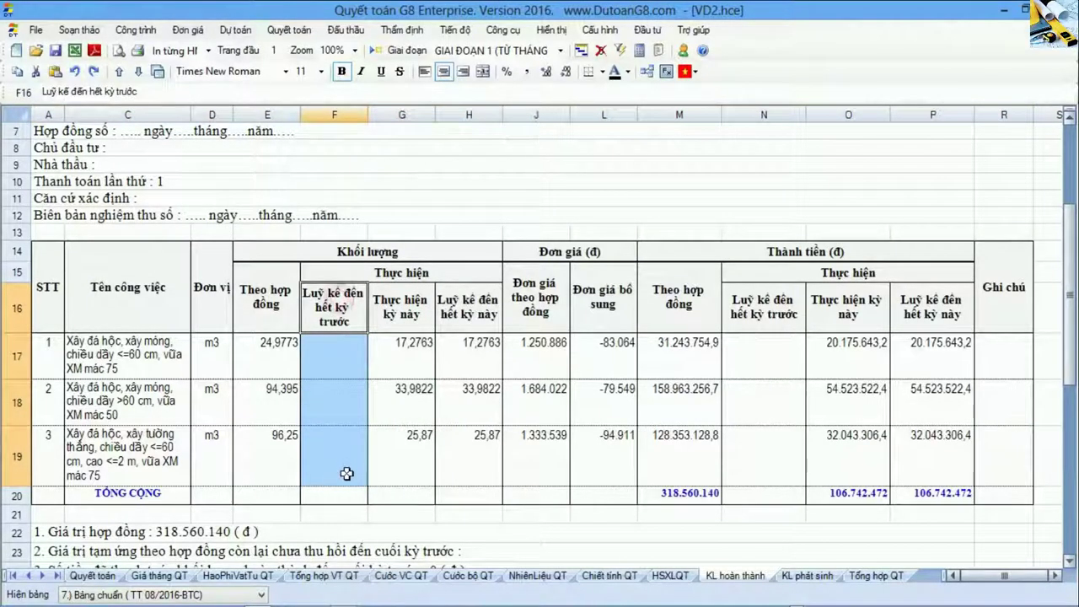
{"action": "mouse_move", "coordinate": [476, 308]}
{"action": "left_mouse_down"}
{"action": "mouse_move", "coordinate": [472, 465]}
{"action": "mouse_move", "coordinate": [426, 461]}
{"action": "left_mouse_up"}
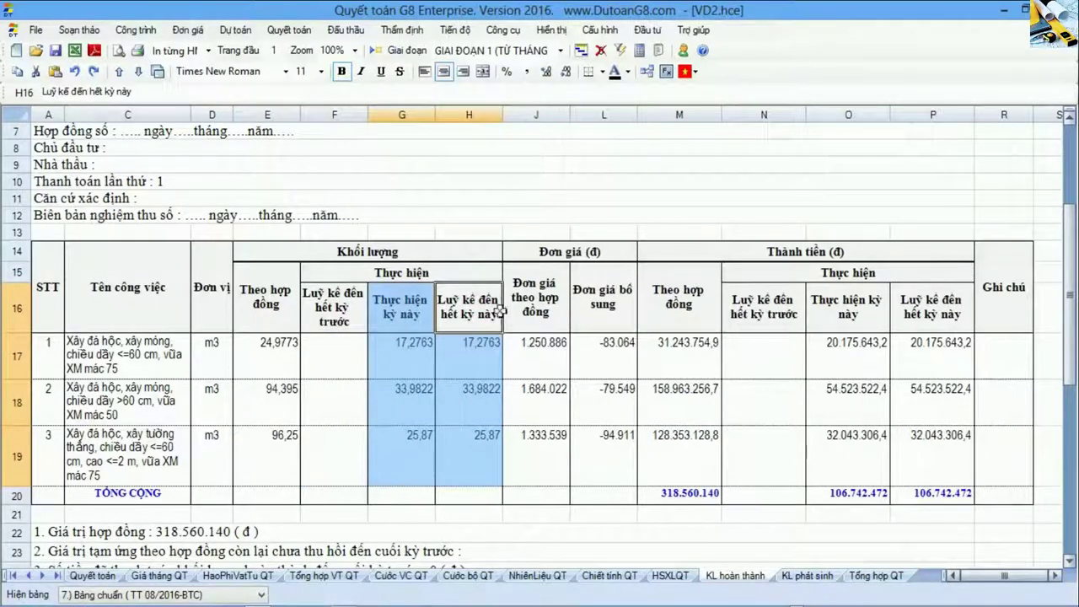
{"action": "left_click_drag", "start_coordinate": [537, 304], "coordinate": [542, 458]}
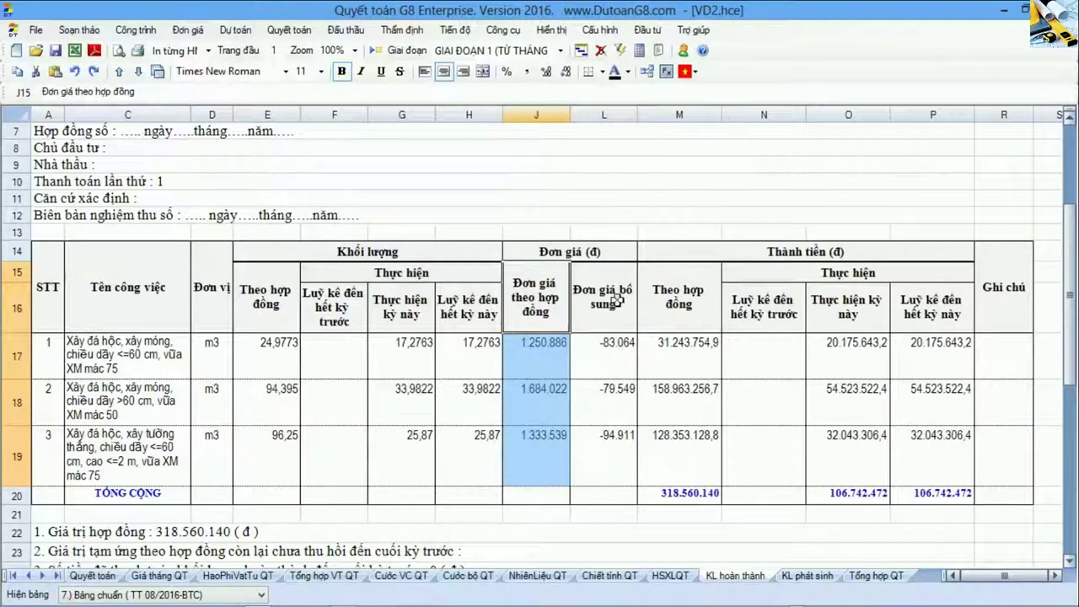
{"action": "left_click_drag", "start_coordinate": [603, 354], "coordinate": [615, 465]}
{"action": "left_click", "coordinate": [599, 358]}
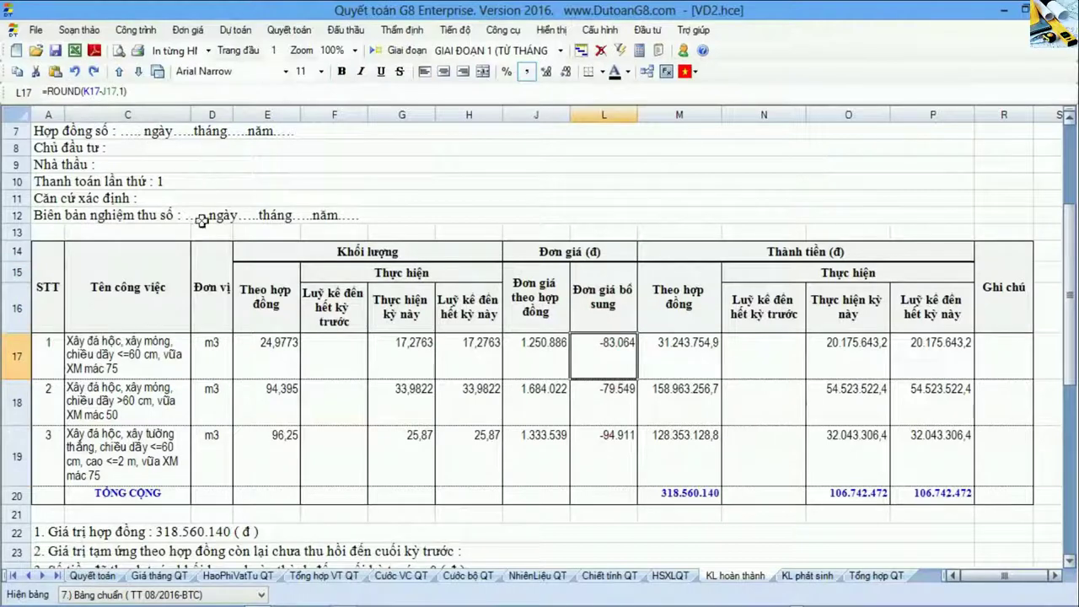
{"action": "left_click", "coordinate": [211, 595]}
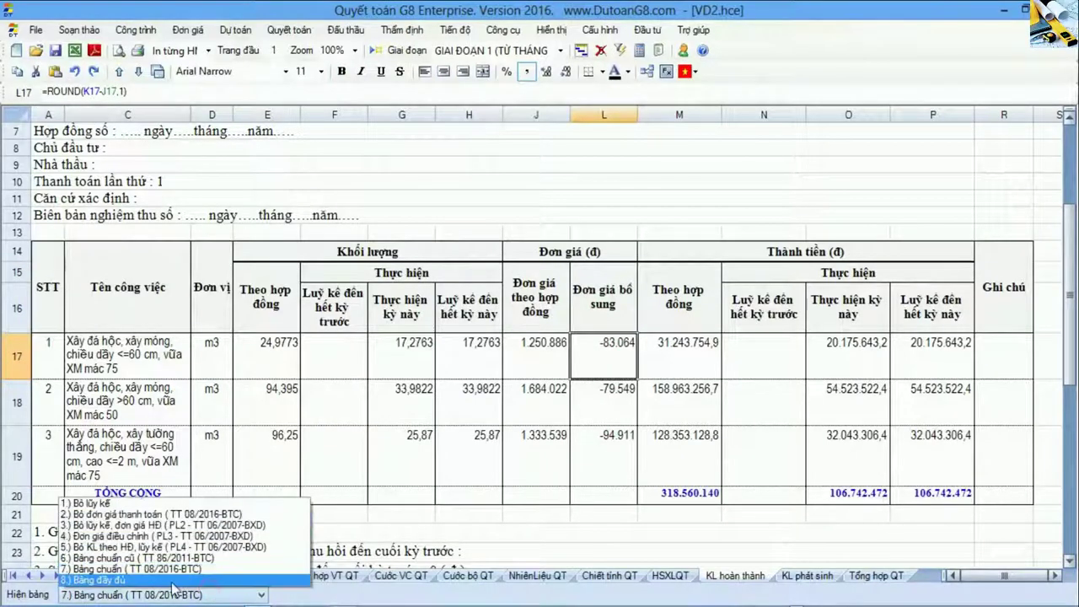
- Switch to 8.) Bảng đầy đủ and trace L17's supplementary price and K17's payment price
{"action": "left_click", "coordinate": [126, 575]}
{"action": "double_click", "coordinate": [801, 350]}
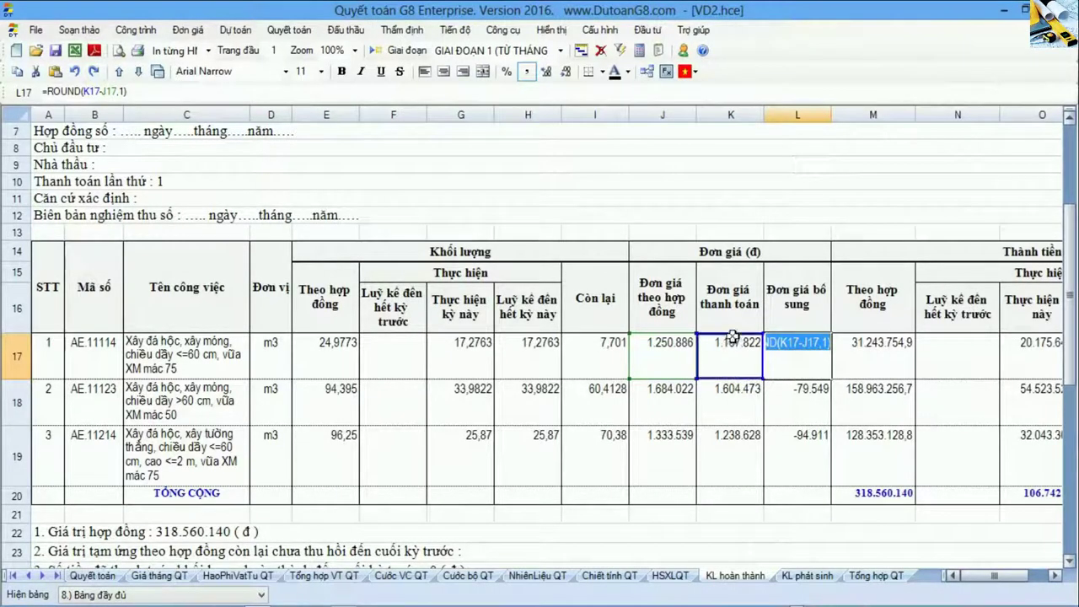
{"action": "left_click", "coordinate": [728, 337]}
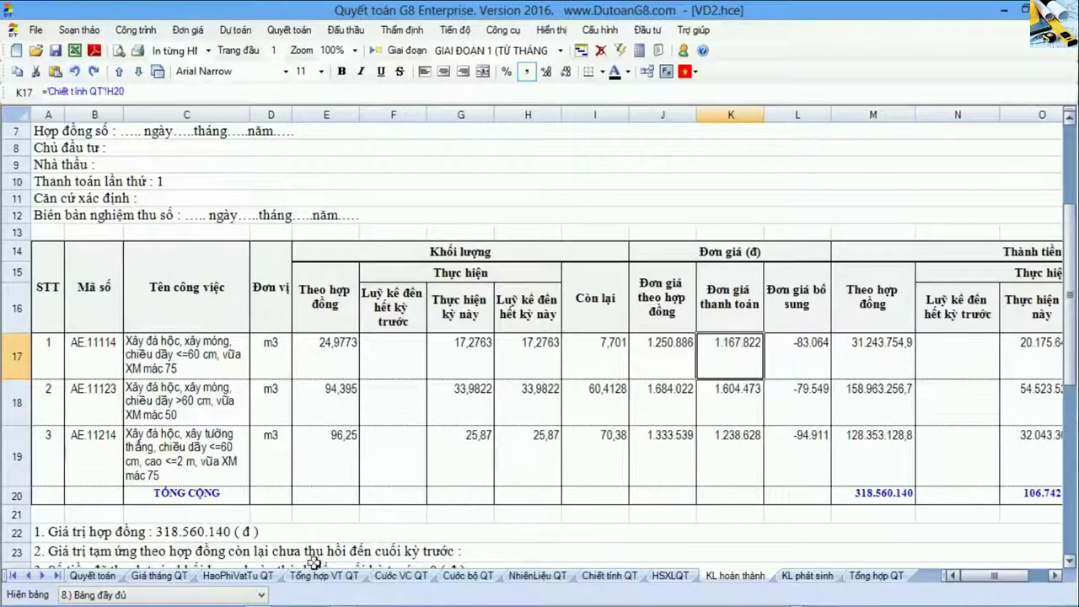
- On Chiết tính QT, trace the first item's resource unit prices to after-tax cost 1.167.822 in H20
{"action": "left_click", "coordinate": [614, 575]}
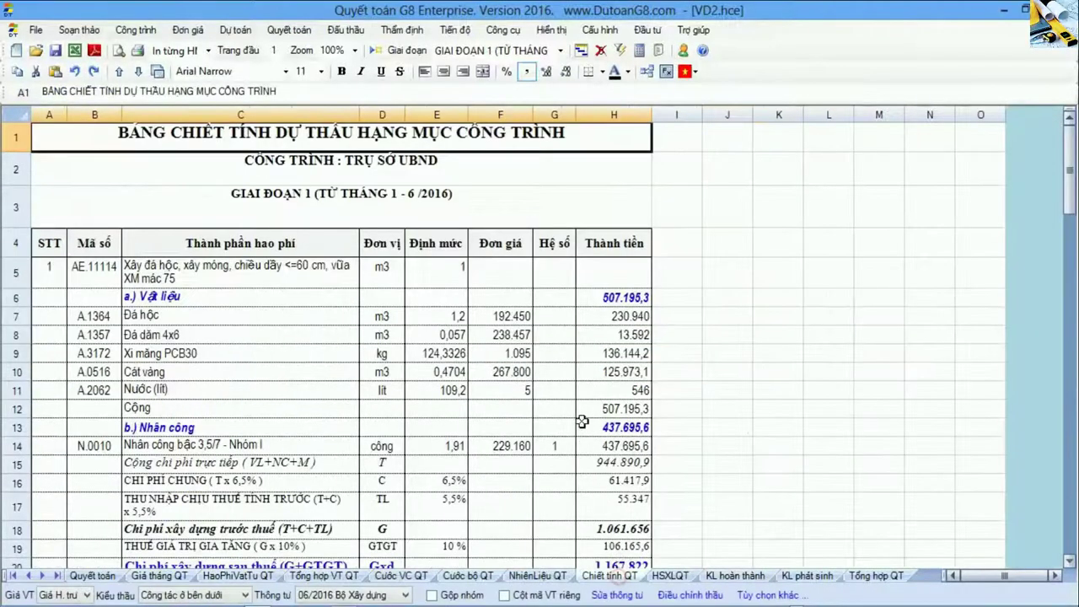
{"action": "left_click", "coordinate": [627, 113]}
{"action": "scroll", "coordinate": [549, 470], "scroll_direction": "down", "scroll_amount": 2}
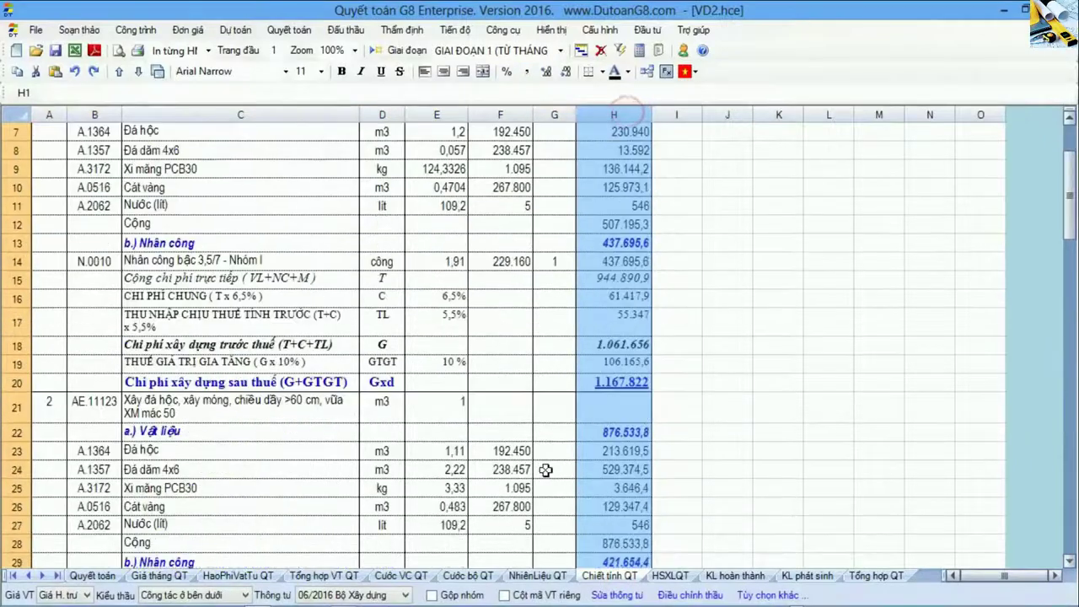
{"action": "left_click", "coordinate": [15, 382]}
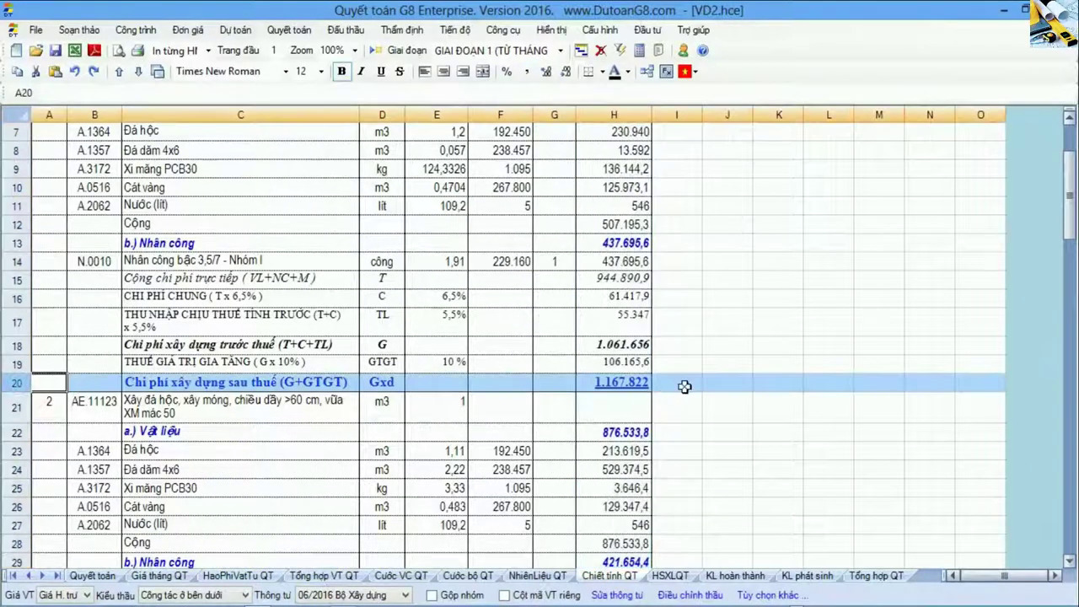
{"action": "left_click", "coordinate": [683, 386]}
{"action": "scroll", "coordinate": [706, 476], "scroll_direction": "up", "scroll_amount": 1}
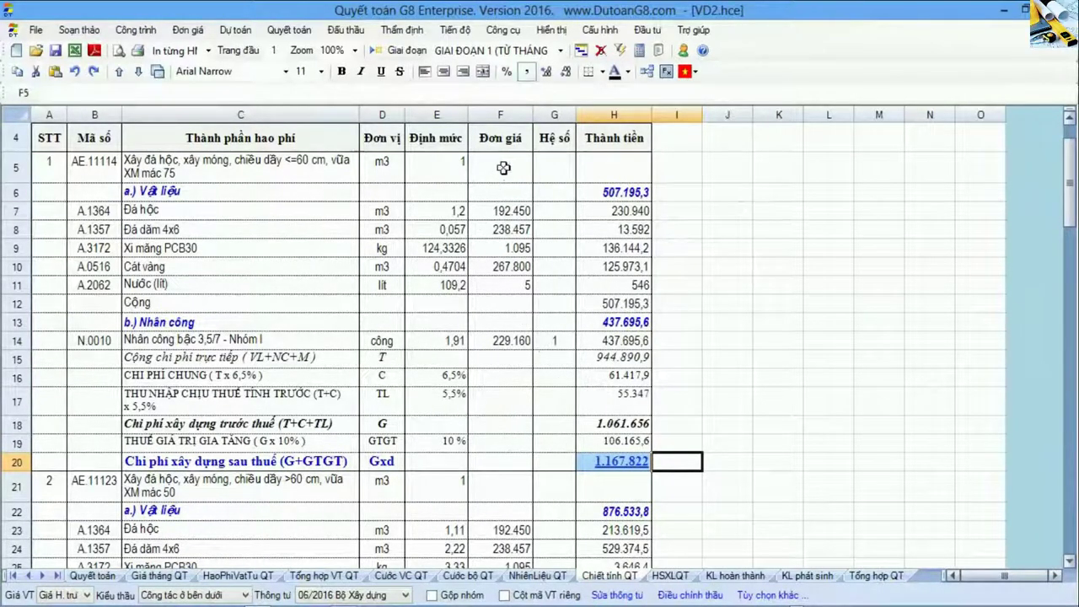
{"action": "left_click_drag", "start_coordinate": [503, 166], "coordinate": [505, 379]}
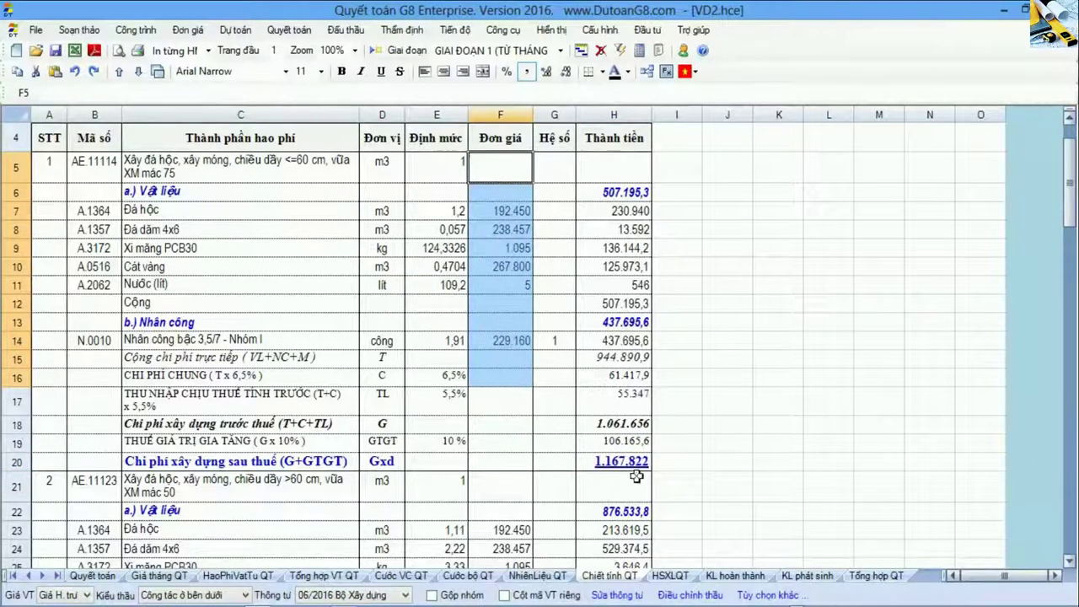
{"action": "left_click_drag", "start_coordinate": [678, 459], "coordinate": [639, 463]}
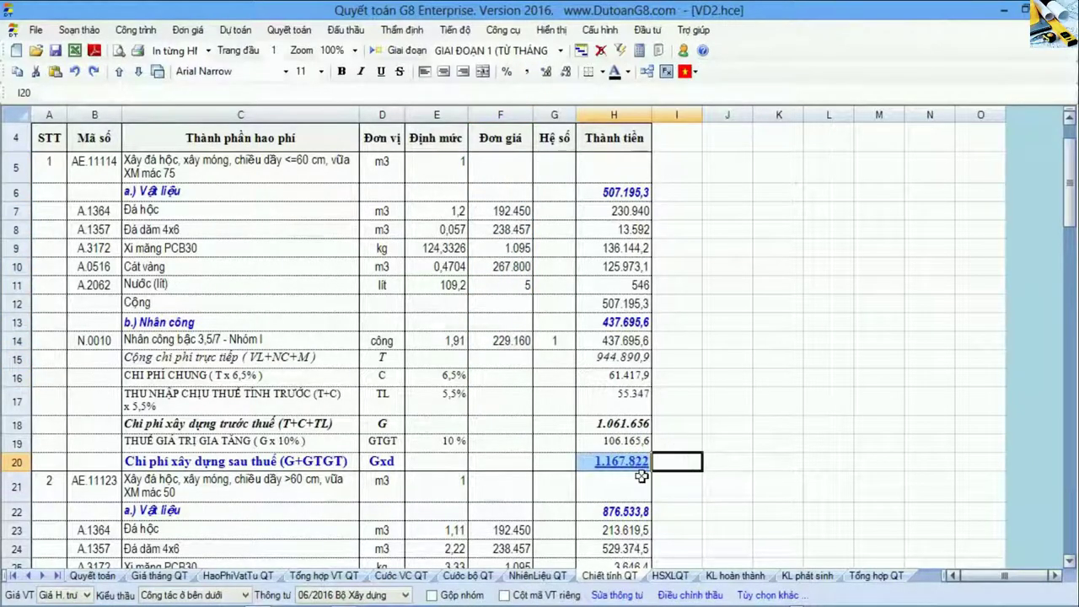
{"action": "left_click", "coordinate": [729, 576]}
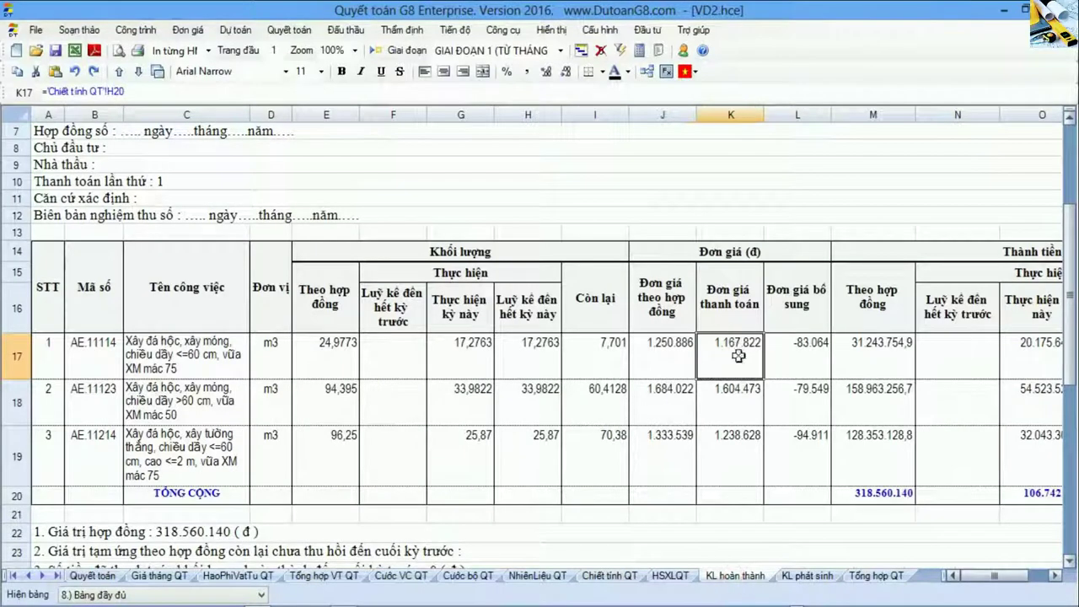
- Check the =ROUND(K-J,1) formulas giving -83.064, -79.549 and -94.911 in L17–L19
{"action": "left_click", "coordinate": [813, 354]}
{"action": "double_click", "coordinate": [814, 354]}
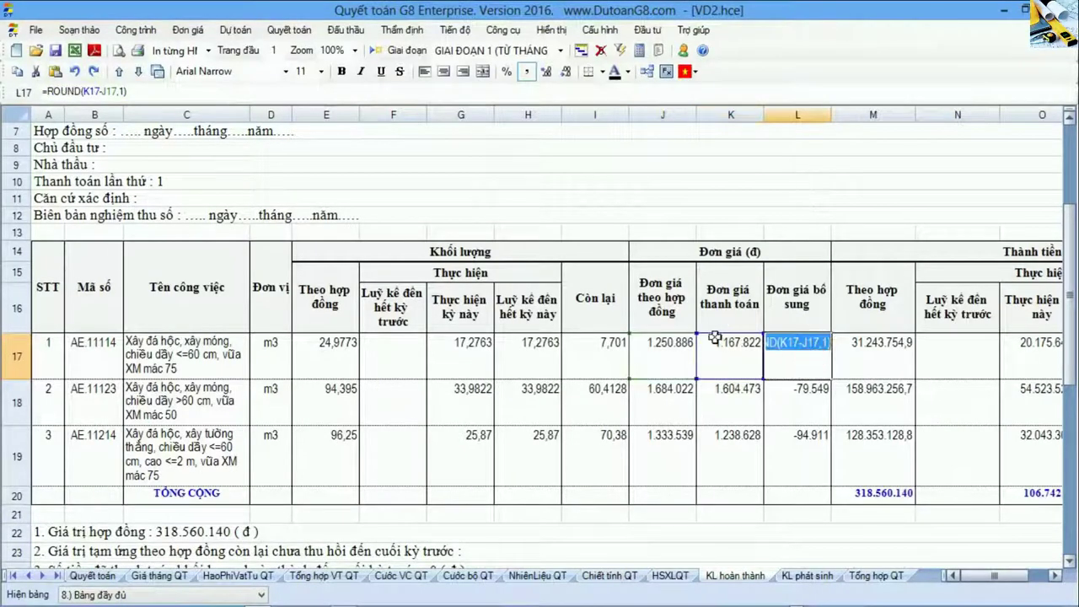
{"action": "double_click", "coordinate": [810, 393]}
{"action": "double_click", "coordinate": [808, 396]}
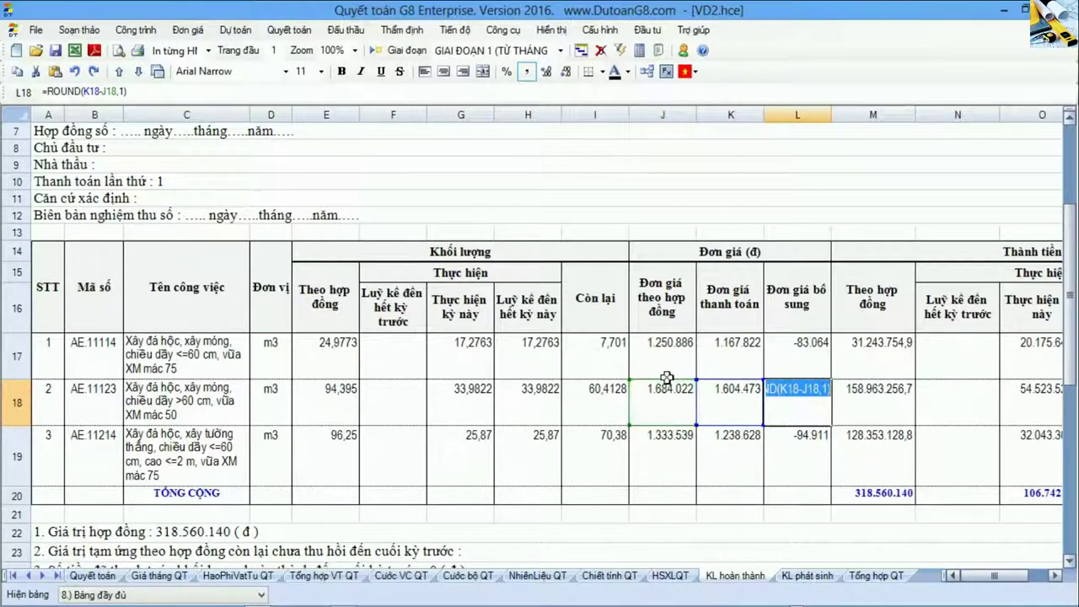
{"action": "left_click", "coordinate": [799, 437]}
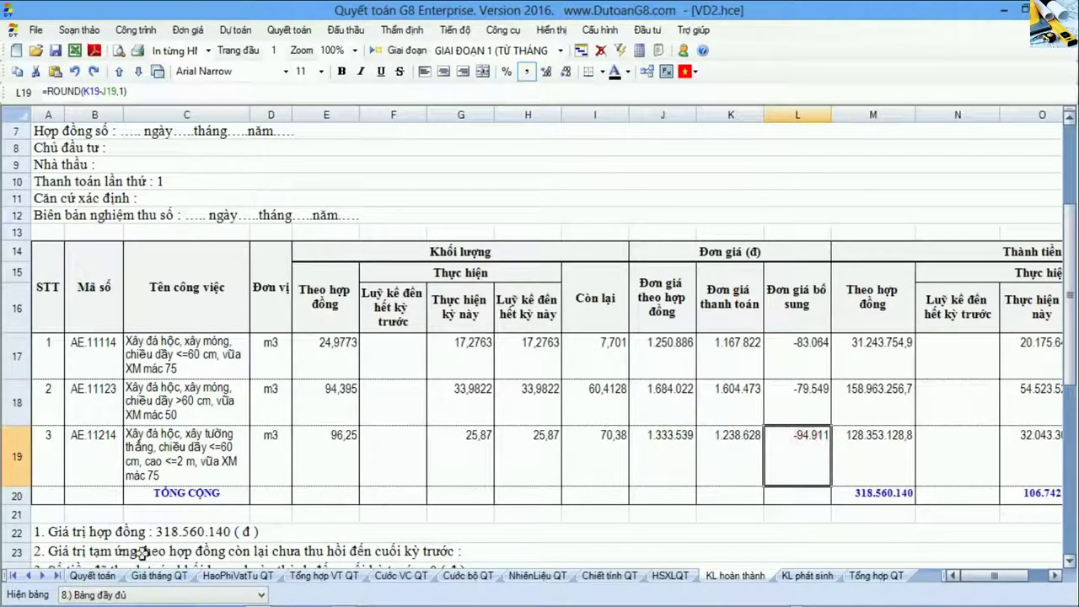
{"action": "left_click", "coordinate": [121, 594]}
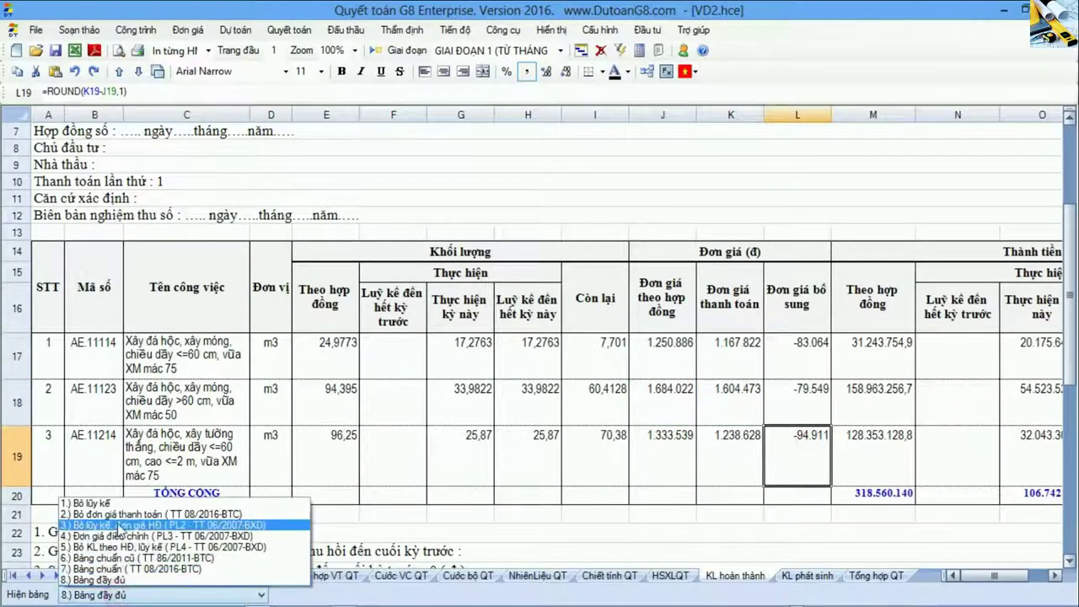
- Under 7.) Bảng chuẩn, check row 18's contract-value and this-period formulas, then restore 8.) Bảng đầy đủ
{"action": "left_click", "coordinate": [184, 570]}
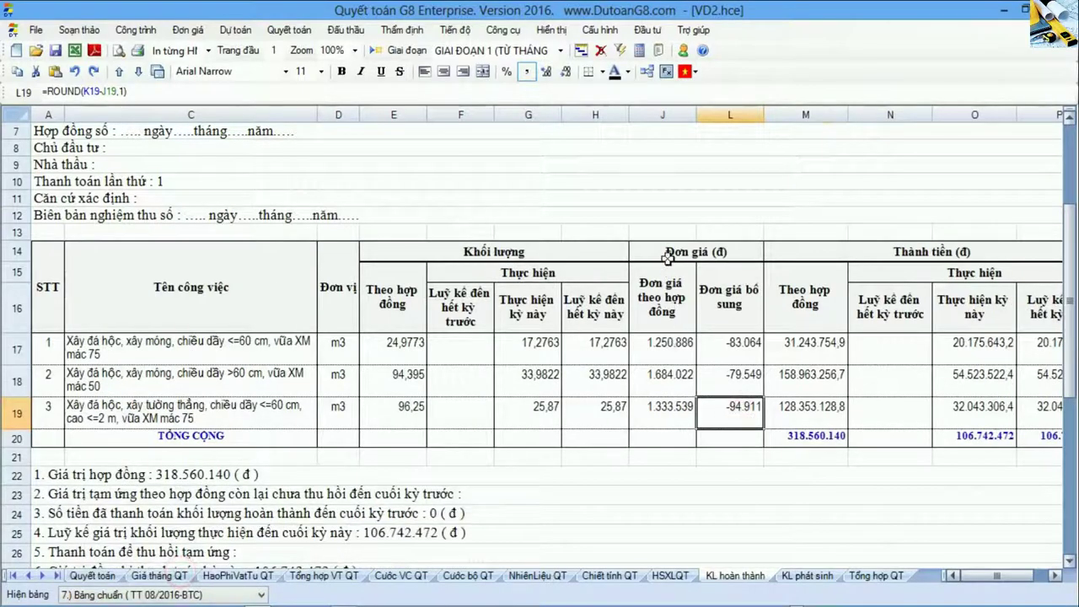
{"action": "left_click_drag", "start_coordinate": [667, 257], "coordinate": [742, 426]}
{"action": "left_click", "coordinate": [863, 481]}
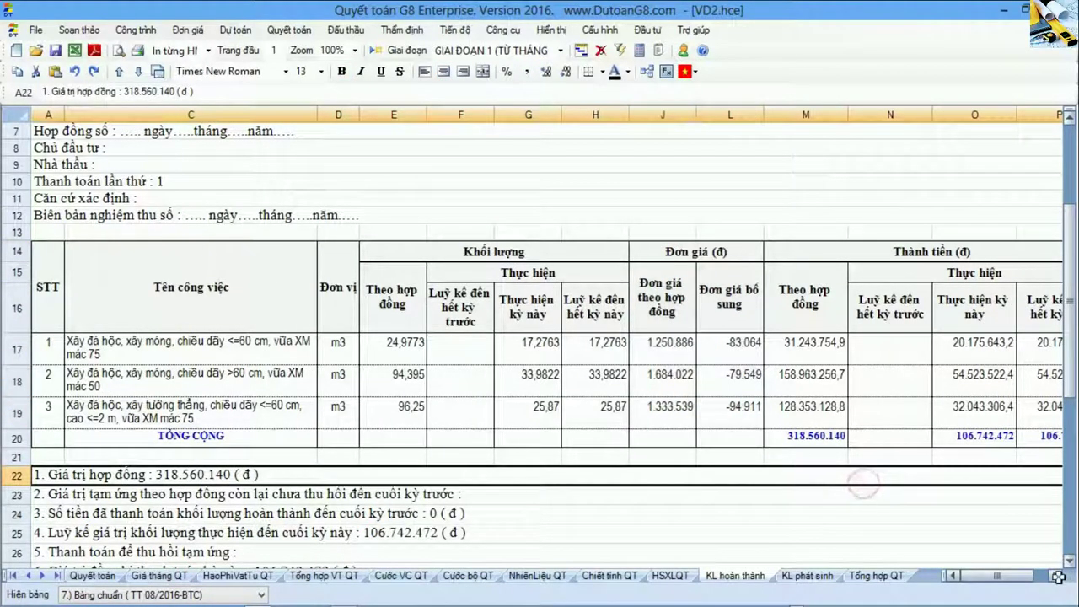
{"action": "scroll", "coordinate": [862, 480], "scroll_direction": "right", "scroll_amount": 1}
{"action": "scroll", "coordinate": [971, 517], "scroll_direction": "right", "scroll_amount": 1}
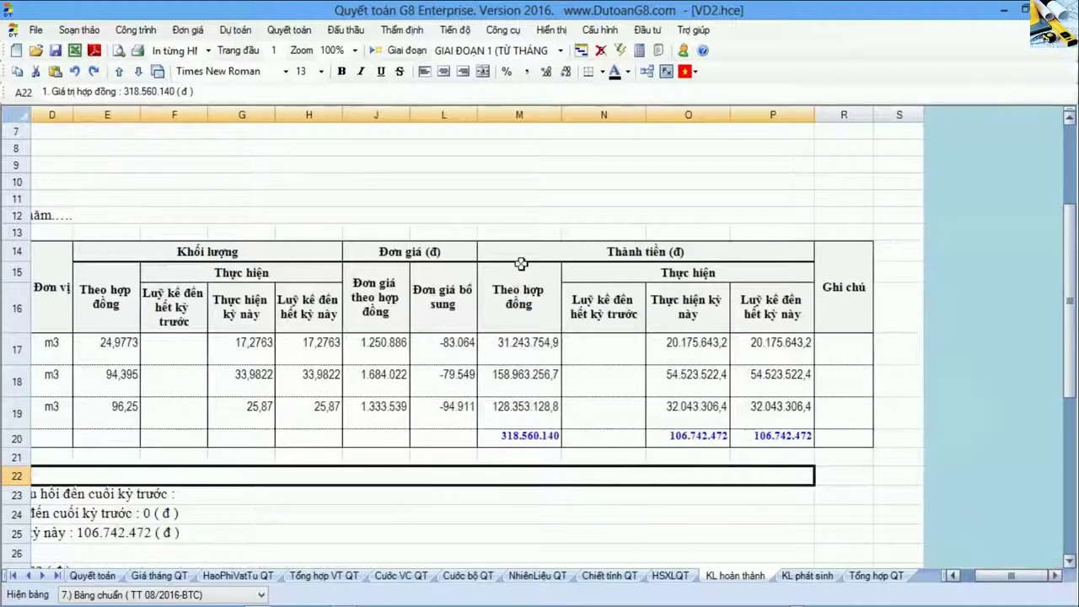
{"action": "left_click_drag", "start_coordinate": [522, 264], "coordinate": [512, 434]}
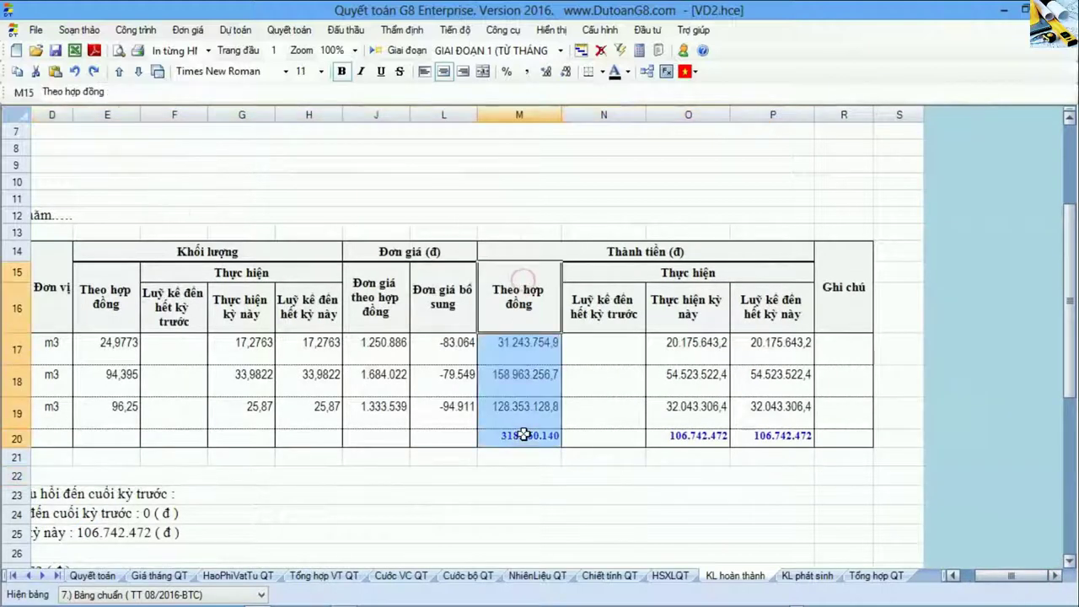
{"action": "double_click", "coordinate": [514, 384]}
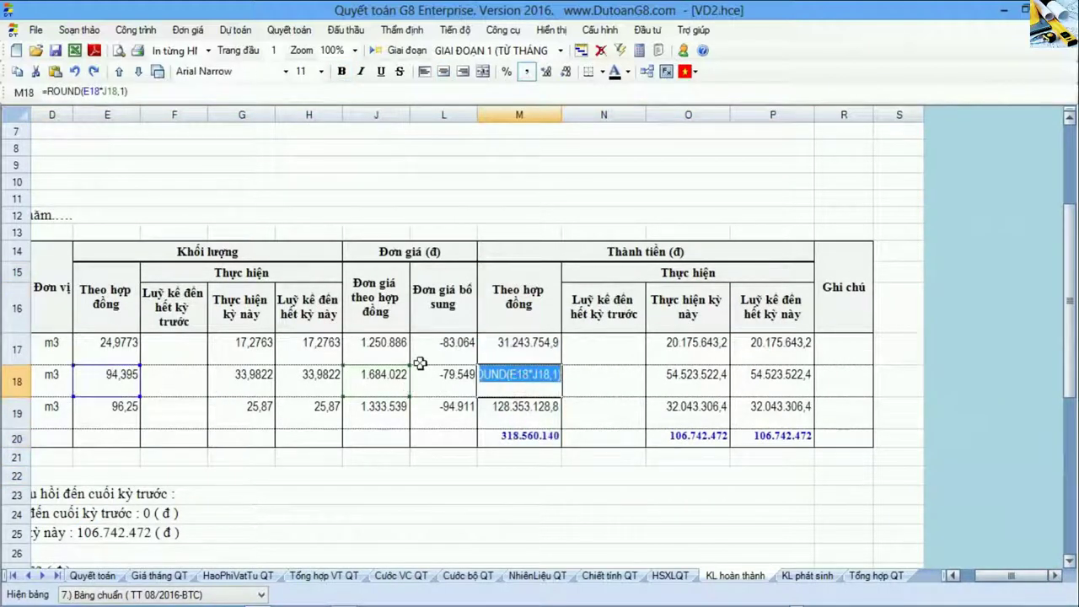
{"action": "double_click", "coordinate": [713, 383]}
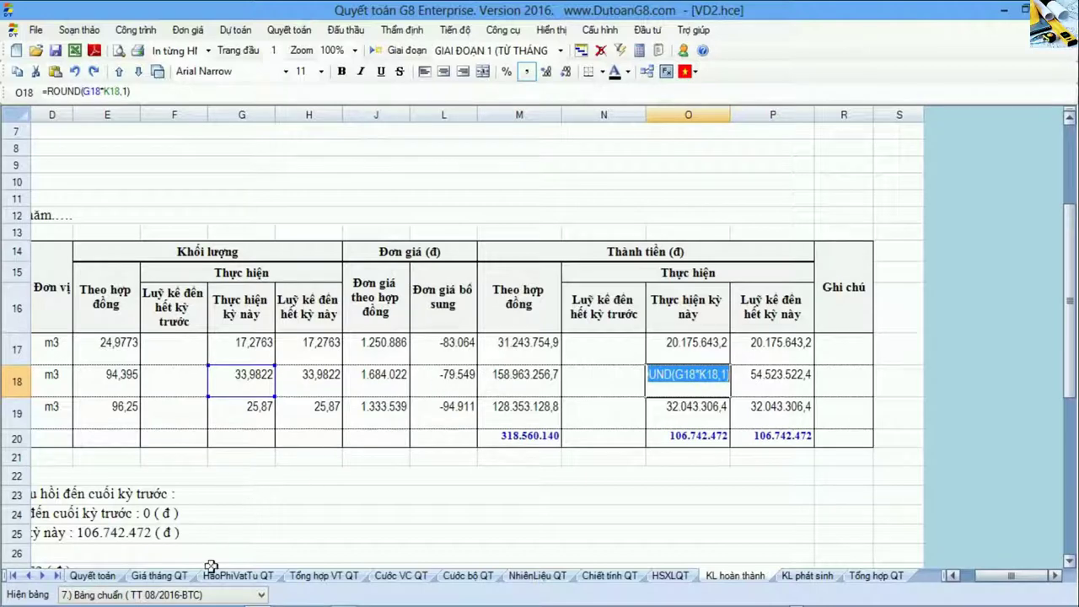
{"action": "left_click", "coordinate": [230, 598]}
{"action": "left_click", "coordinate": [211, 583]}
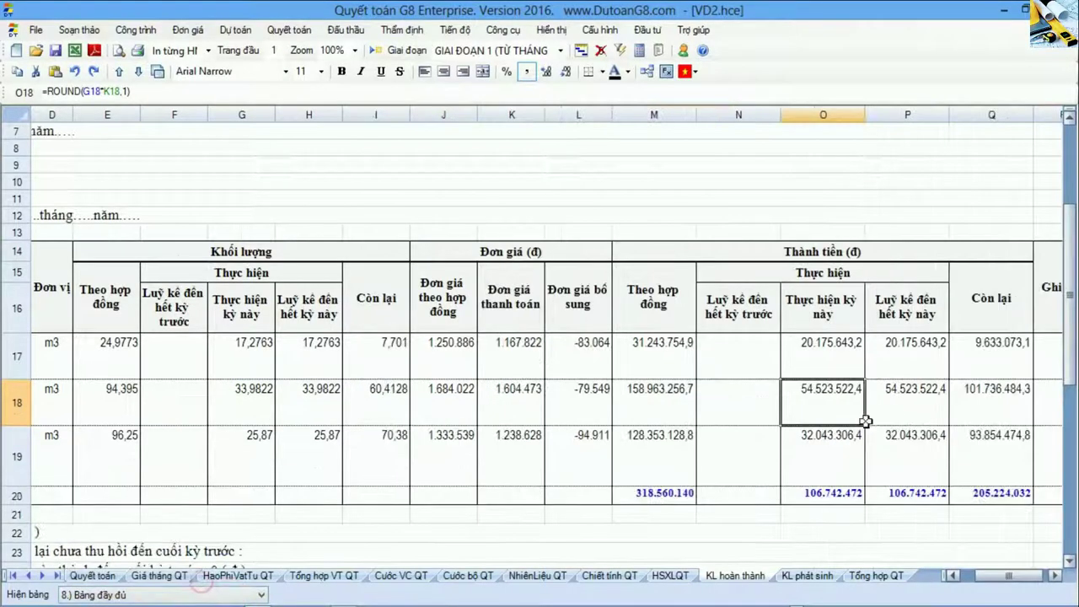
- Recheck row 18's this-period formula and the this-period, cumulative and previous-period amounts
{"action": "double_click", "coordinate": [835, 402]}
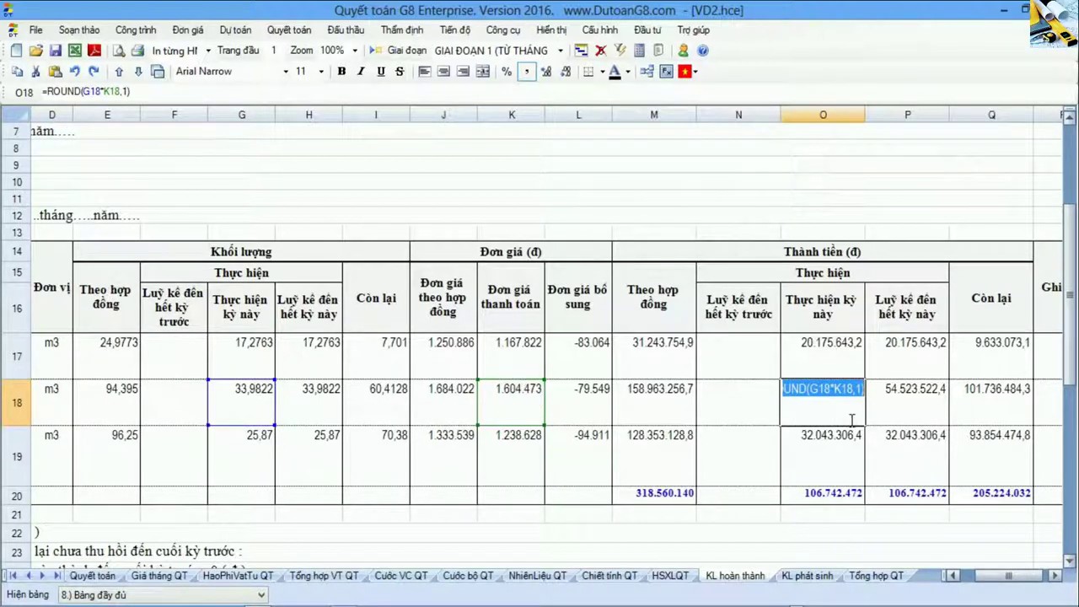
{"action": "left_click", "coordinate": [911, 422]}
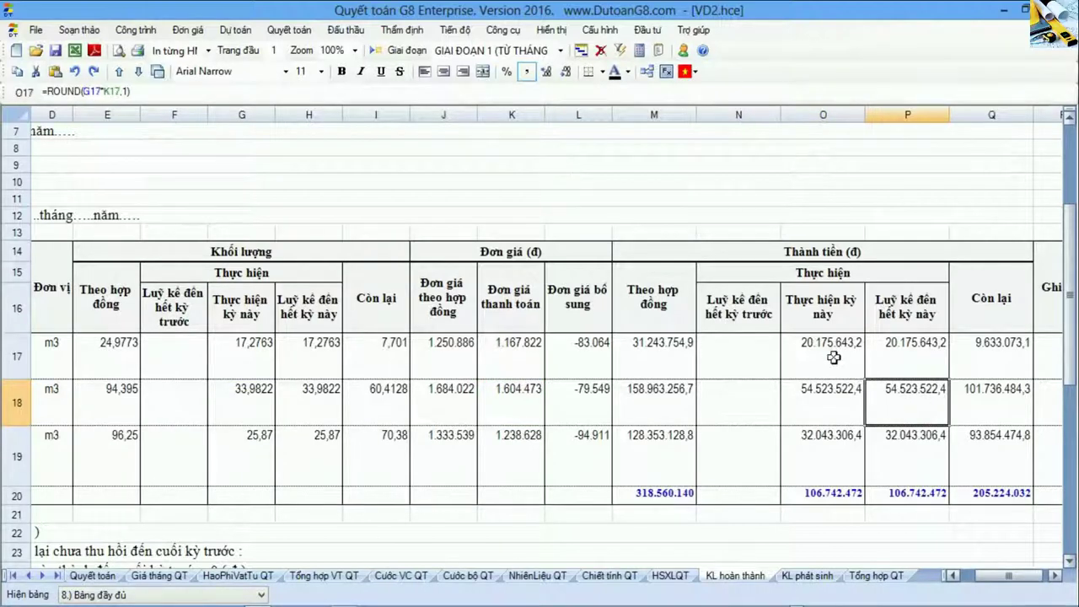
{"action": "left_click_drag", "start_coordinate": [846, 369], "coordinate": [908, 472]}
{"action": "left_click", "coordinate": [909, 472]}
{"action": "left_click_drag", "start_coordinate": [756, 299], "coordinate": [754, 470]}
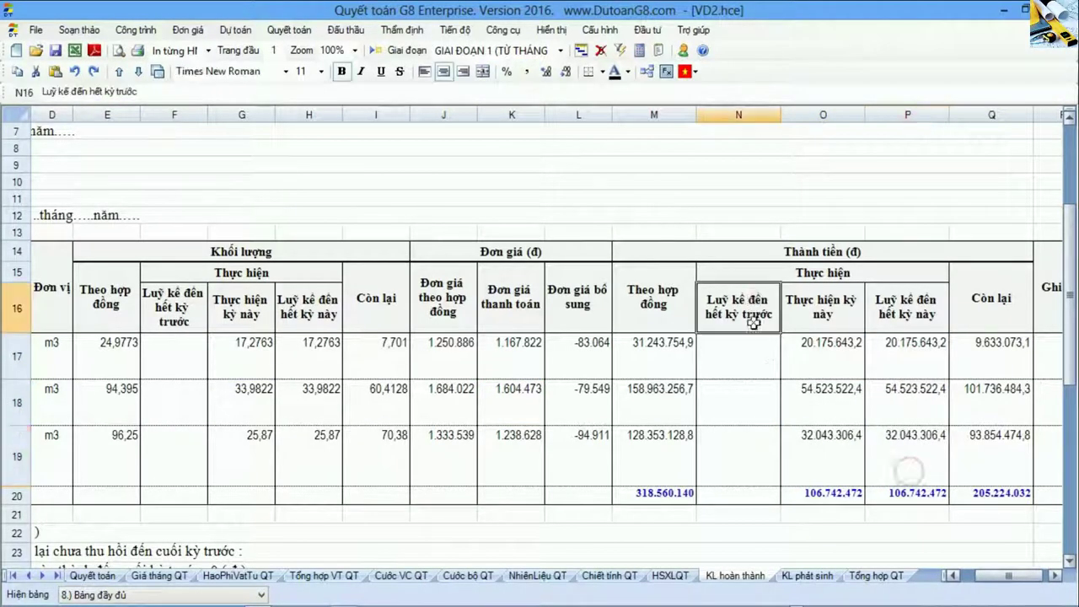
{"action": "left_click", "coordinate": [751, 429]}
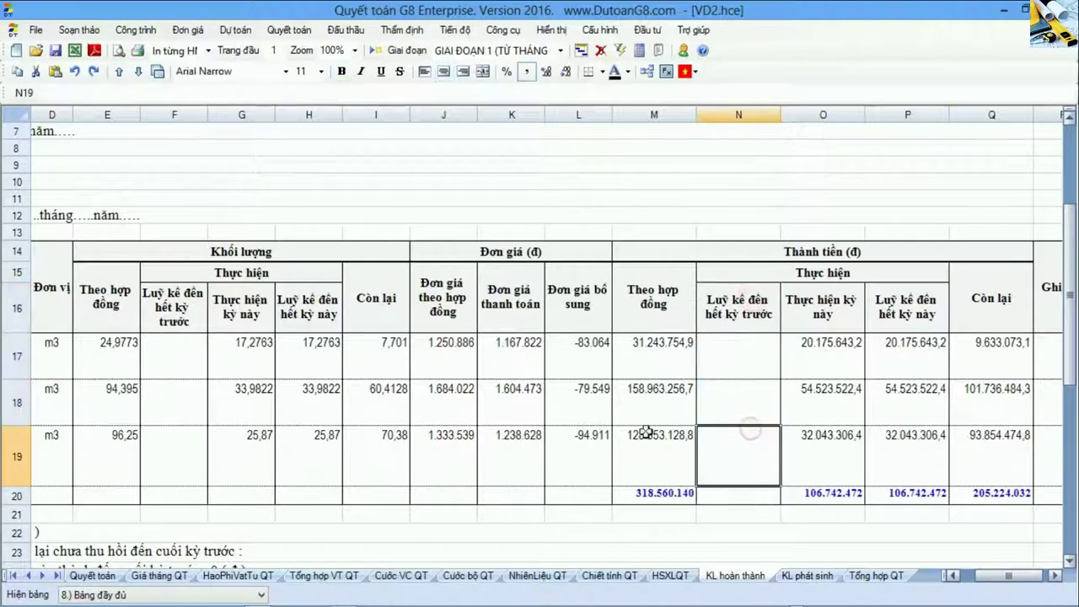
- Switch to 7.) Bảng chuẩn, return to the sheet top, and move to the Quyết toán sheet
{"action": "left_click", "coordinate": [250, 597]}
{"action": "scroll", "coordinate": [185, 582], "scroll_direction": "down", "scroll_amount": 1}
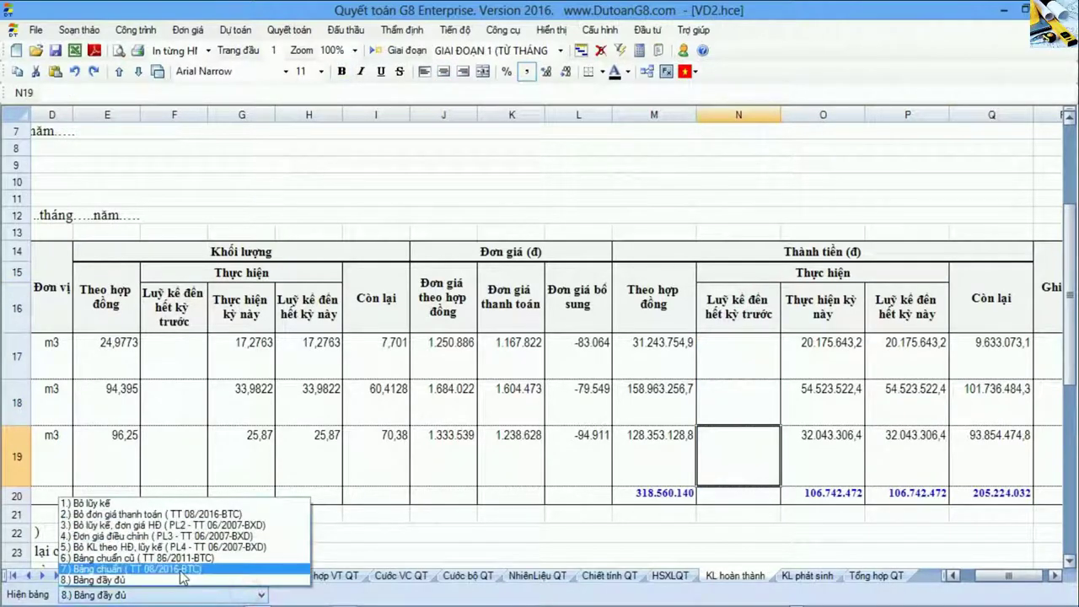
{"action": "left_click", "coordinate": [182, 565]}
{"action": "left_click", "coordinate": [468, 406]}
{"action": "left_click", "coordinate": [201, 384]}
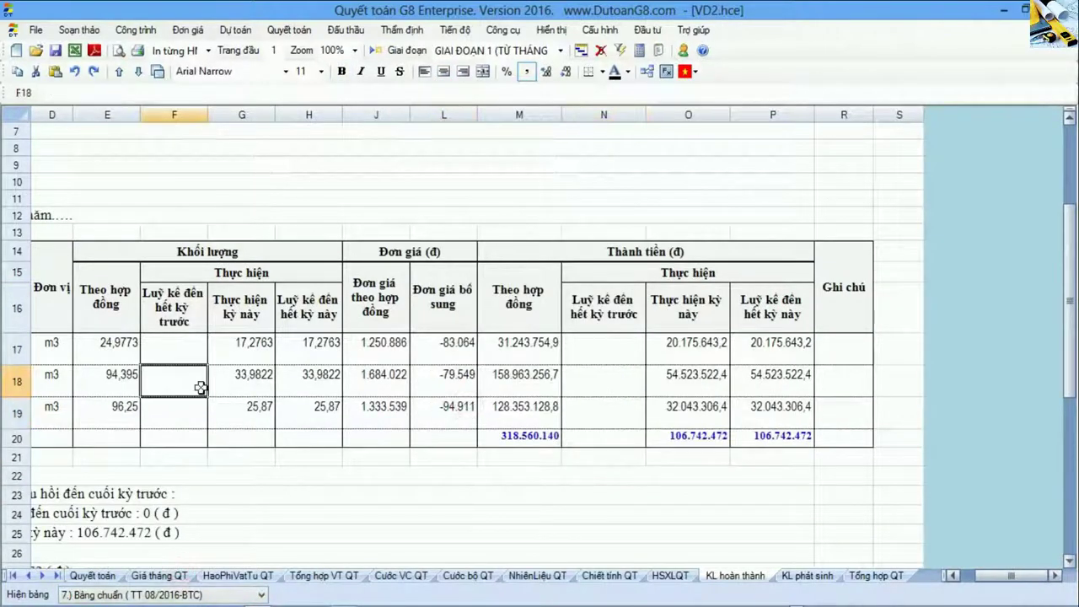
{"action": "key", "text": "ctrl+Home"}
{"action": "scroll", "coordinate": [201, 387], "scroll_direction": "down", "scroll_amount": 1}
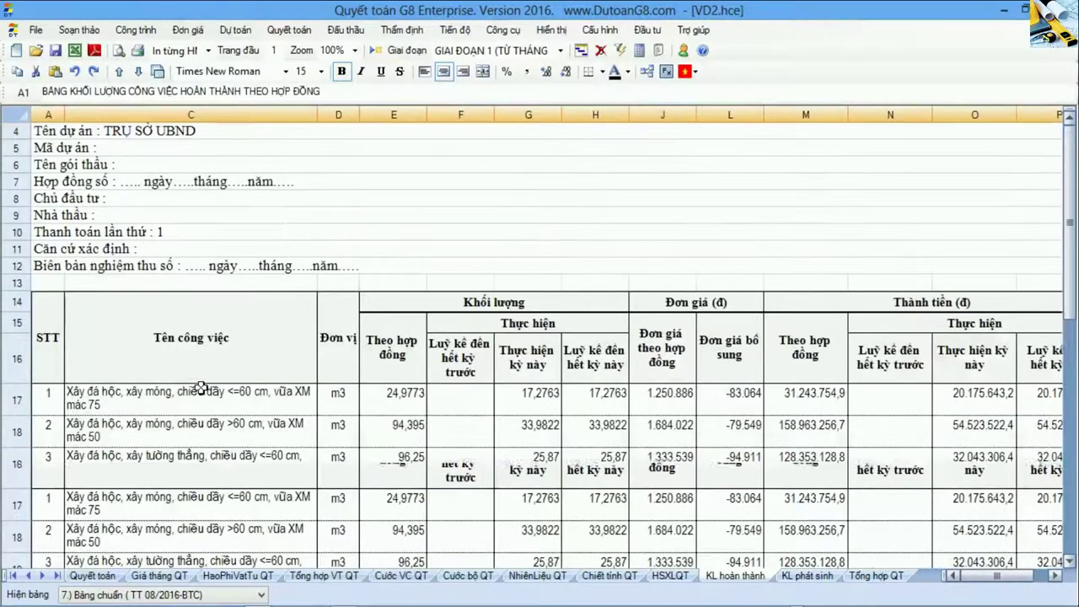
{"action": "left_click", "coordinate": [201, 387]}
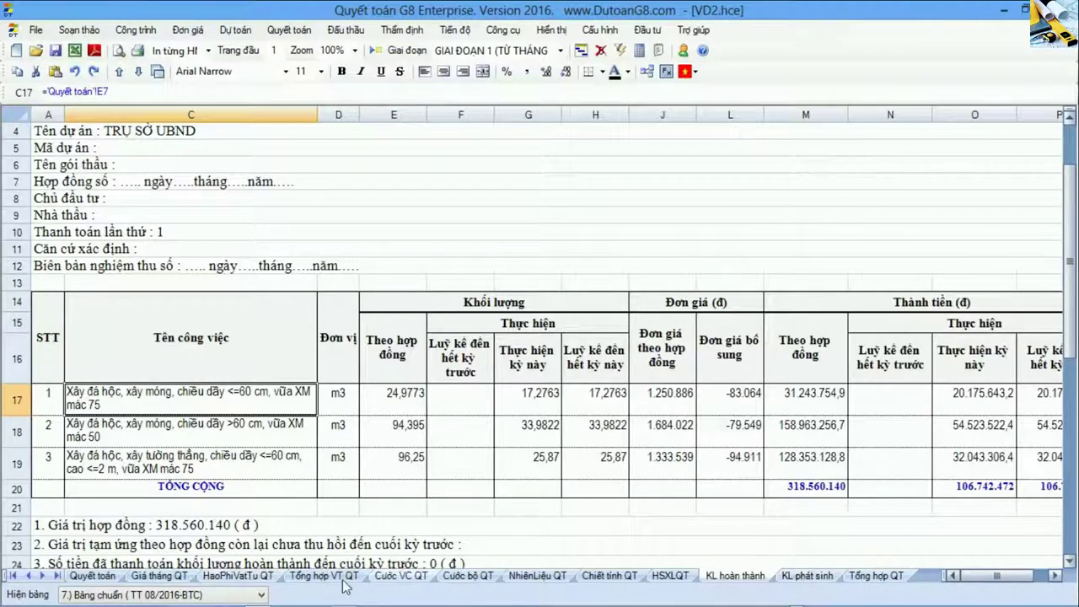
{"action": "left_click", "coordinate": [91, 578]}
{"action": "left_click", "coordinate": [156, 370]}
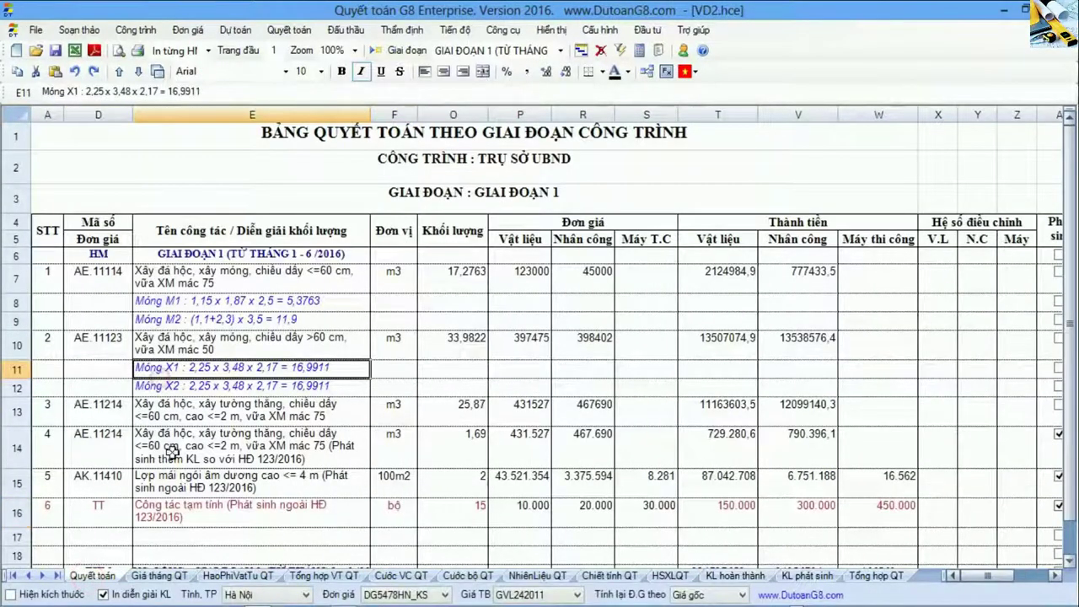
- Review masonry item 4, the roof tiling extra work and the provisional item, then open KL phát sinh
{"action": "left_click", "coordinate": [15, 452]}
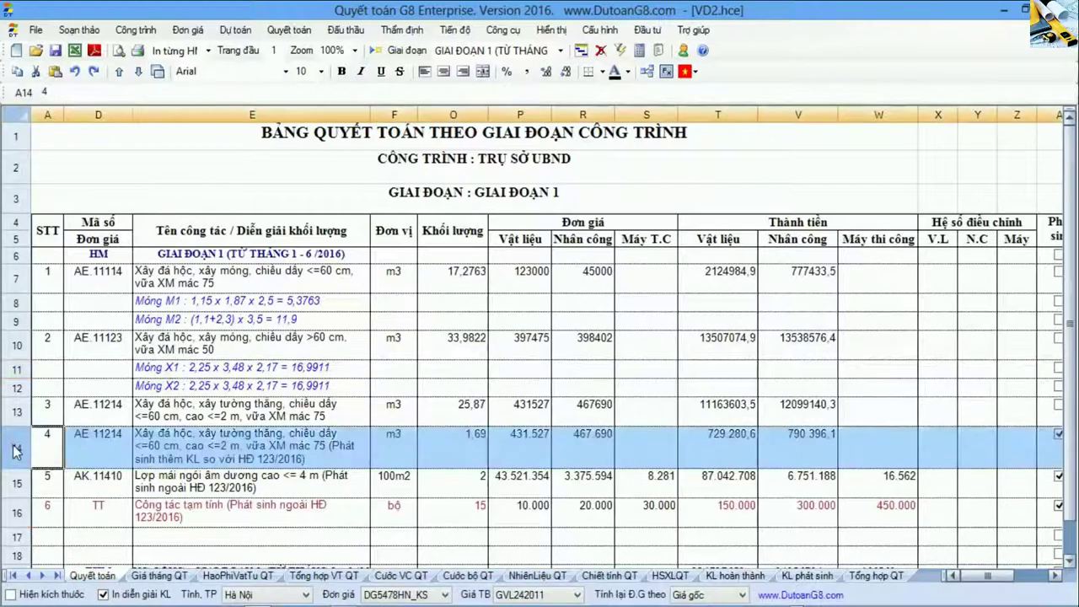
{"action": "left_click", "coordinate": [235, 487]}
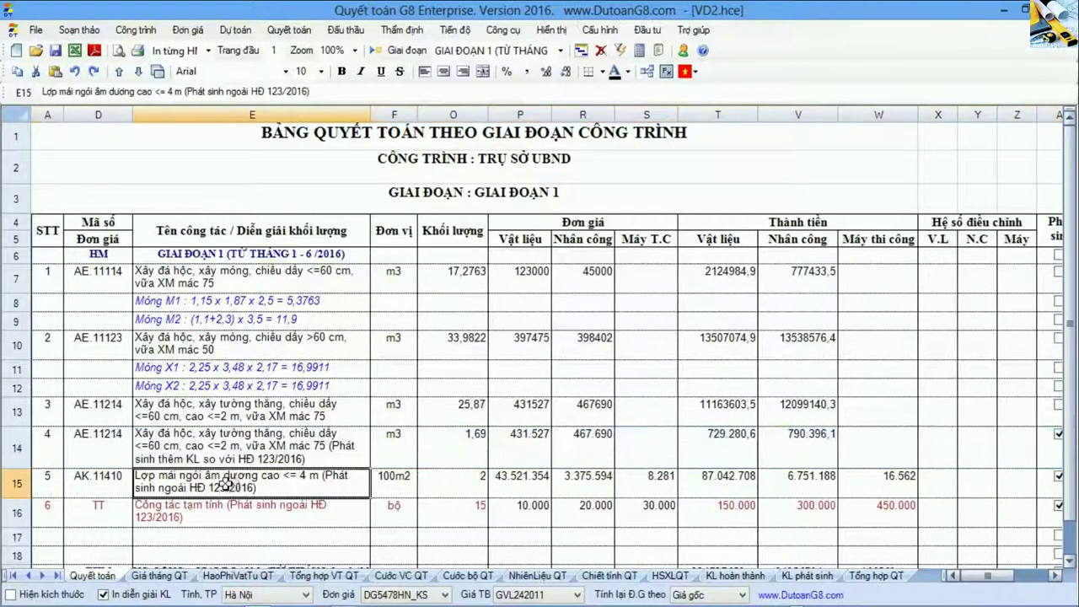
{"action": "left_click", "coordinate": [180, 516]}
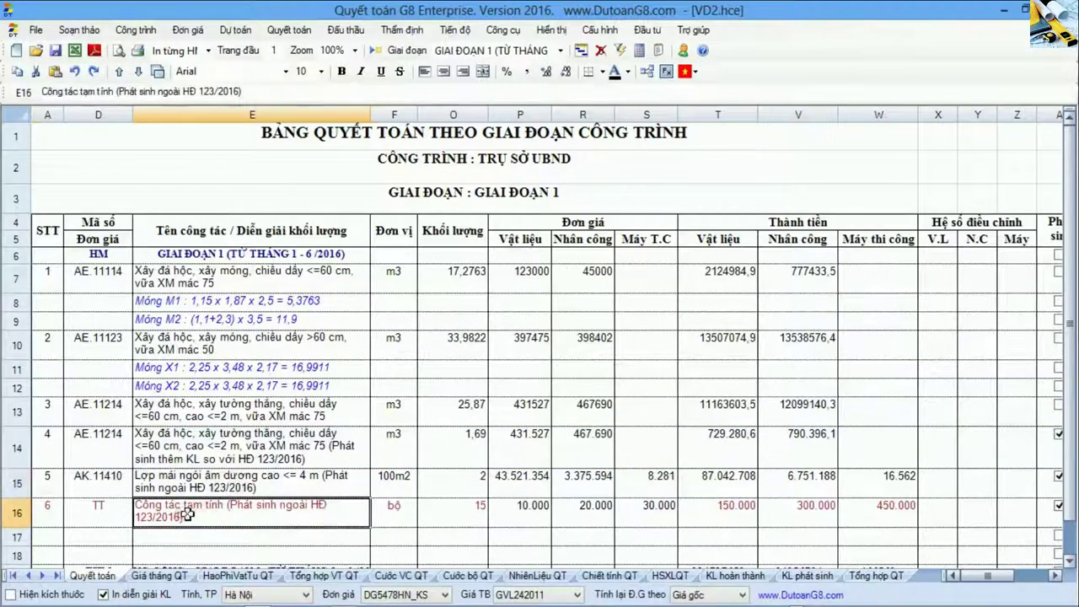
{"action": "left_click", "coordinate": [807, 575]}
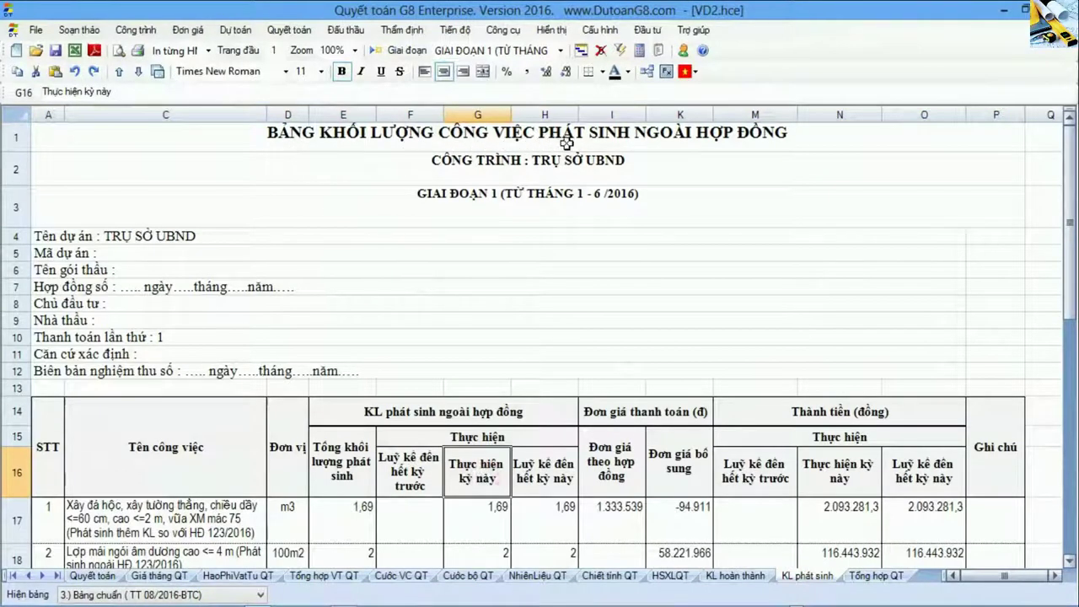
- Trace where the two extra-work items' and the provisional item's names come from
{"action": "scroll", "coordinate": [719, 410], "scroll_direction": "down", "scroll_amount": 2}
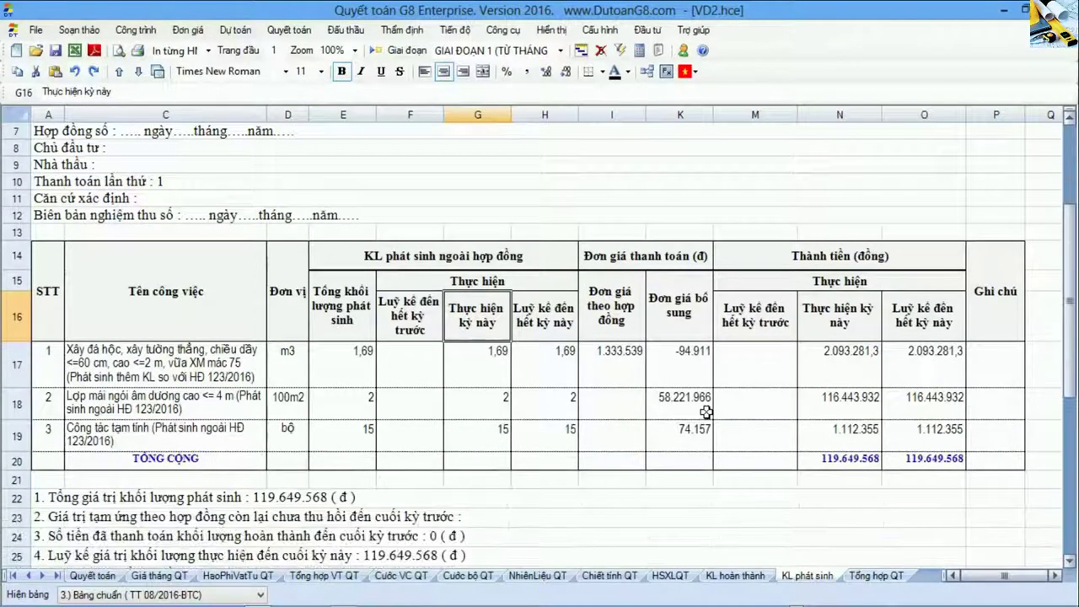
{"action": "left_click_drag", "start_coordinate": [52, 362], "coordinate": [91, 386]}
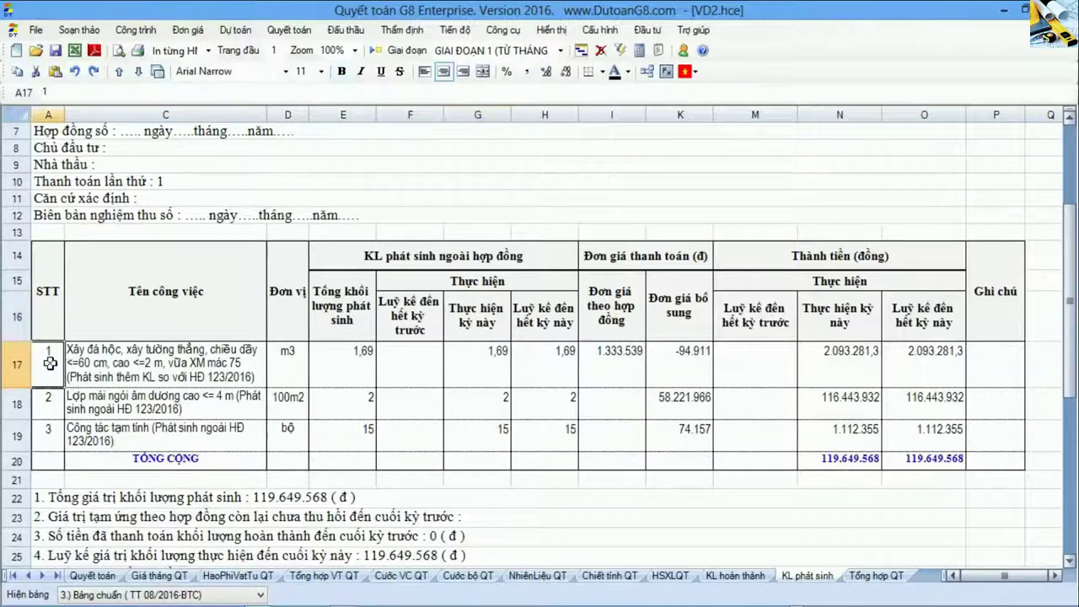
{"action": "left_click", "coordinate": [184, 385]}
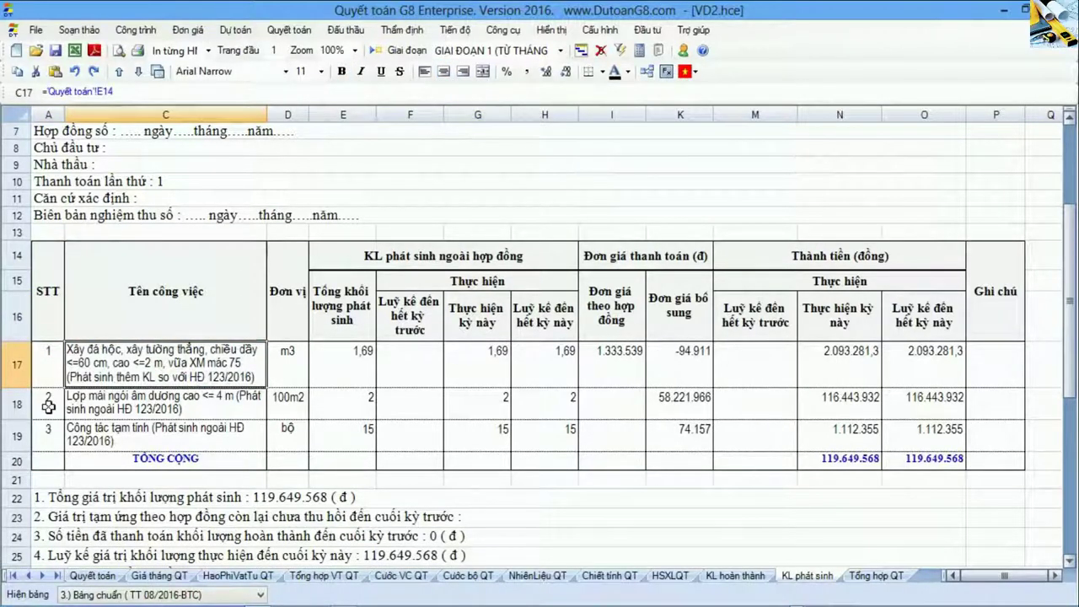
{"action": "left_click_drag", "start_coordinate": [49, 407], "coordinate": [193, 412]}
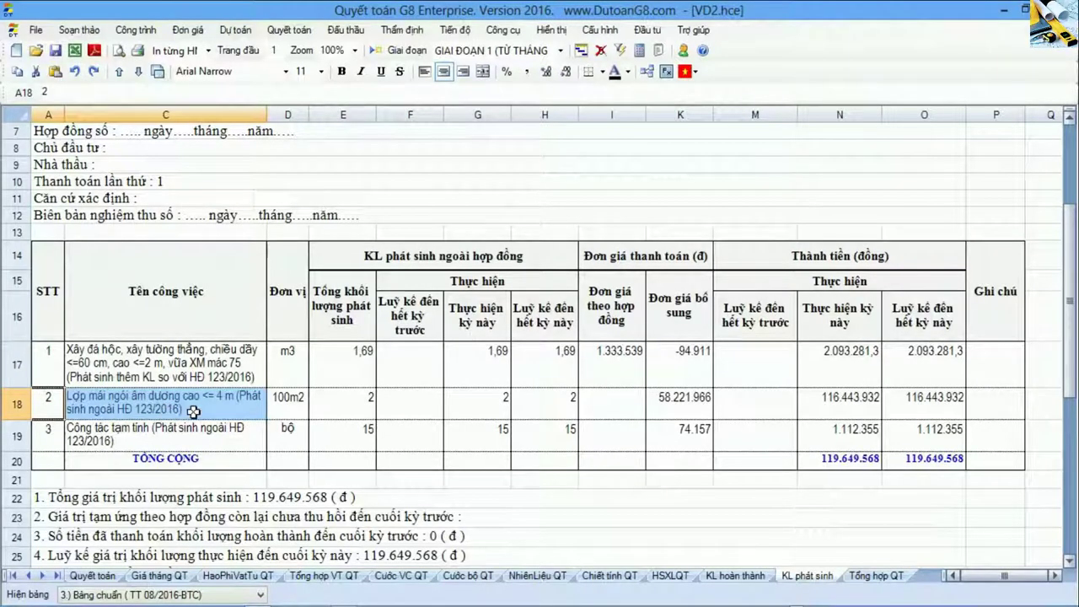
{"action": "left_click", "coordinate": [202, 408]}
{"action": "left_click", "coordinate": [38, 437]}
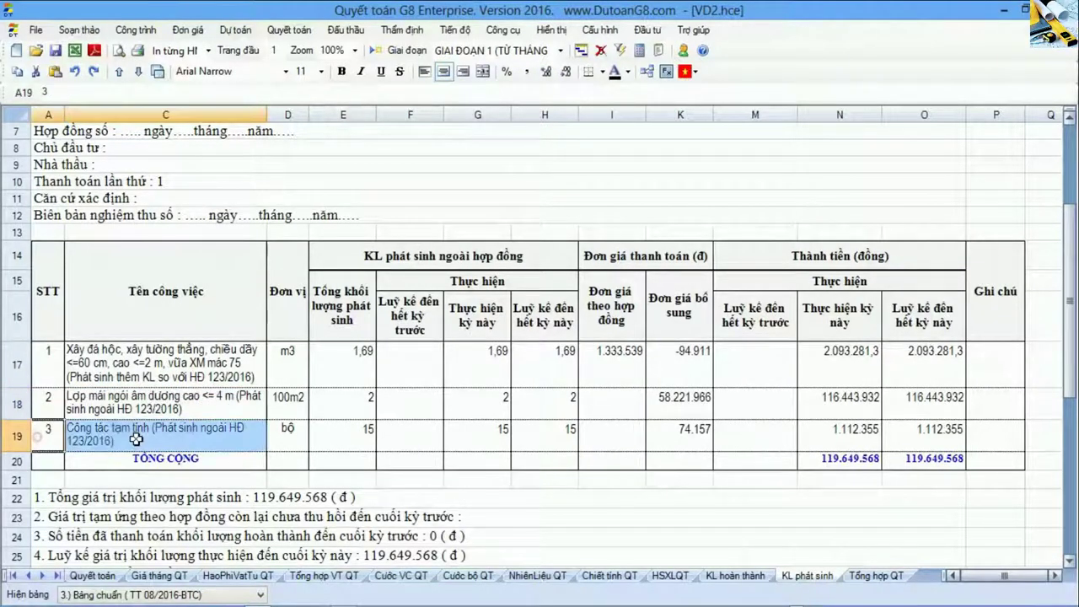
{"action": "left_click", "coordinate": [137, 434]}
- Inspect the Mã số codes under 4.) Bảng đầy đủ, then return to 3.) Bảng chuẩn (TT 08/2016-BTC)
{"action": "left_click", "coordinate": [199, 595]}
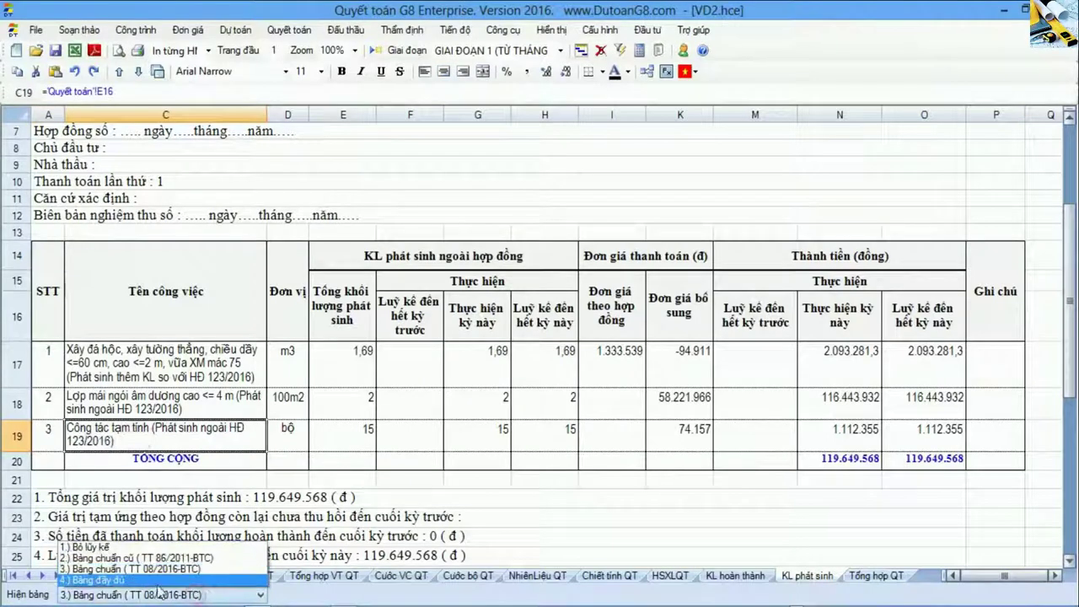
{"action": "left_click", "coordinate": [152, 583]}
{"action": "left_click", "coordinate": [53, 398]}
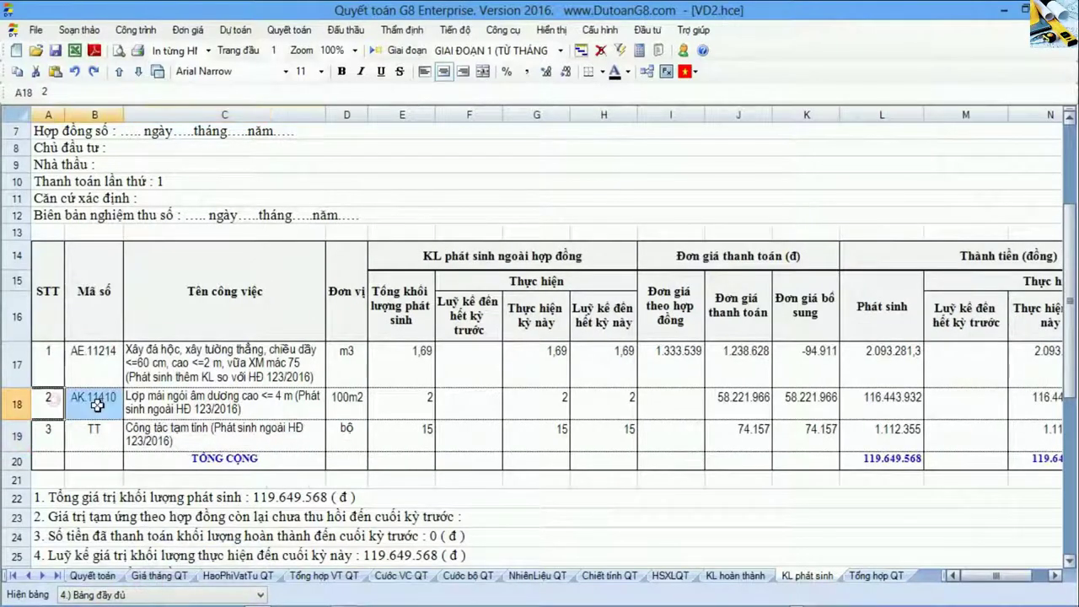
{"action": "left_click_drag", "start_coordinate": [52, 430], "coordinate": [87, 432]}
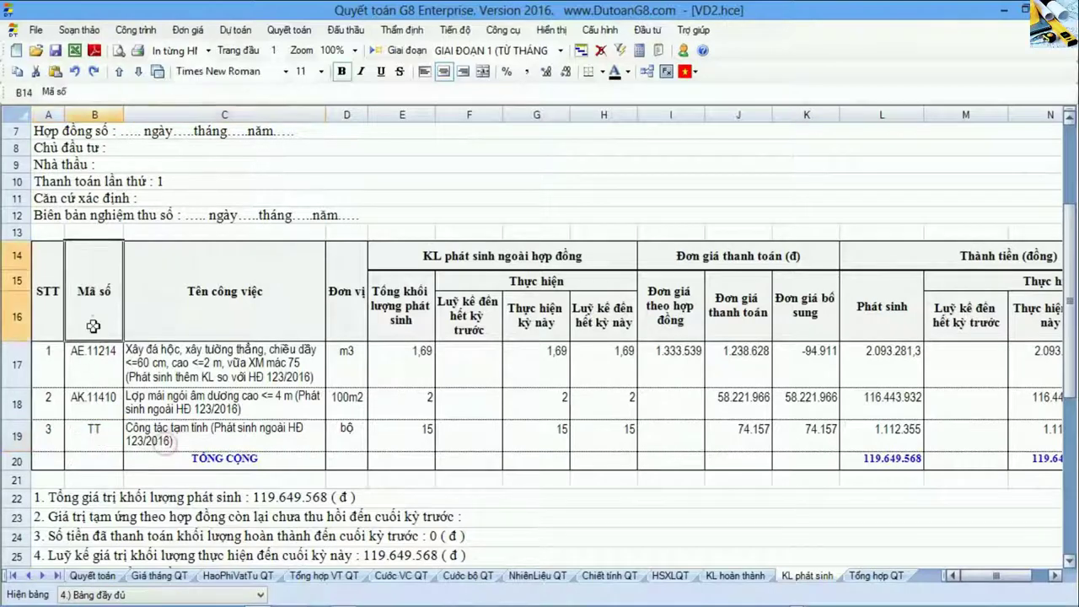
{"action": "left_click_drag", "start_coordinate": [93, 293], "coordinate": [107, 454]}
{"action": "left_click", "coordinate": [95, 361]}
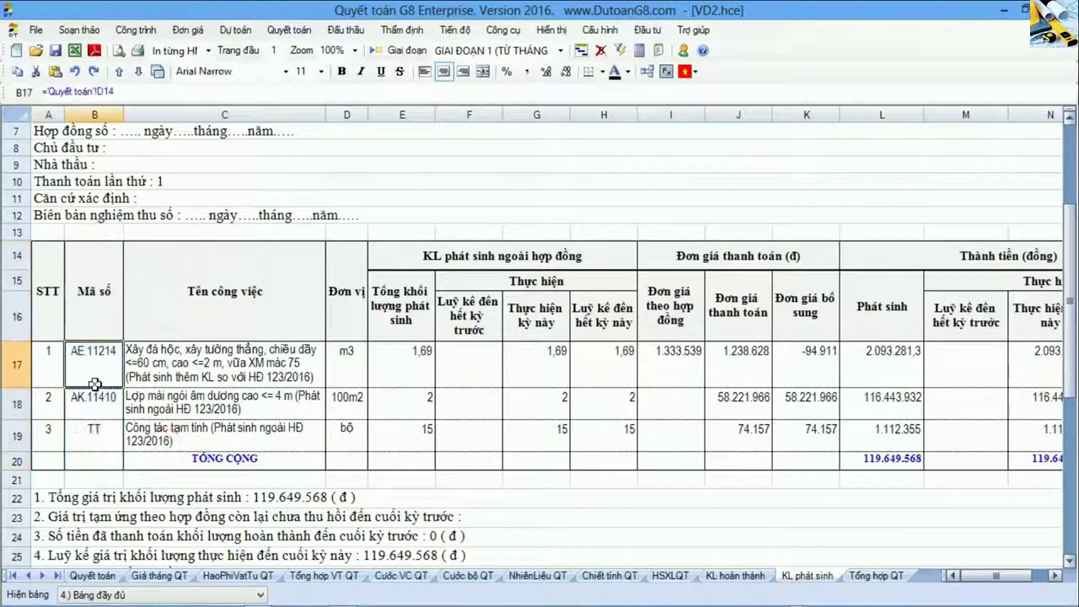
{"action": "left_click", "coordinate": [143, 595]}
{"action": "left_click", "coordinate": [135, 569]}
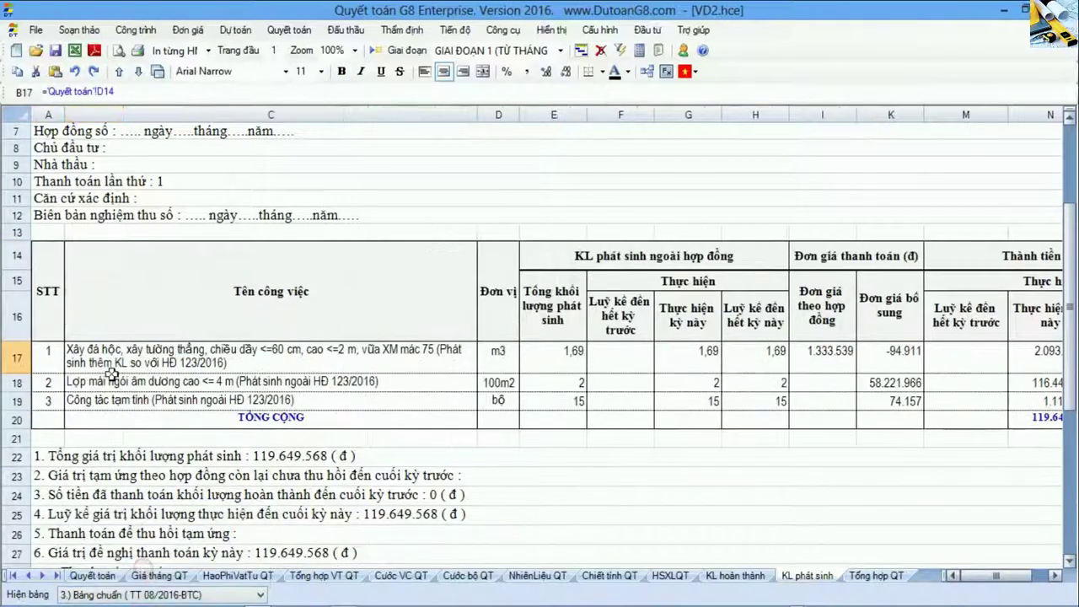
- Review the extra items' this-period and cumulative volumes, contract prices and supplementary prices
{"action": "left_click", "coordinate": [131, 359]}
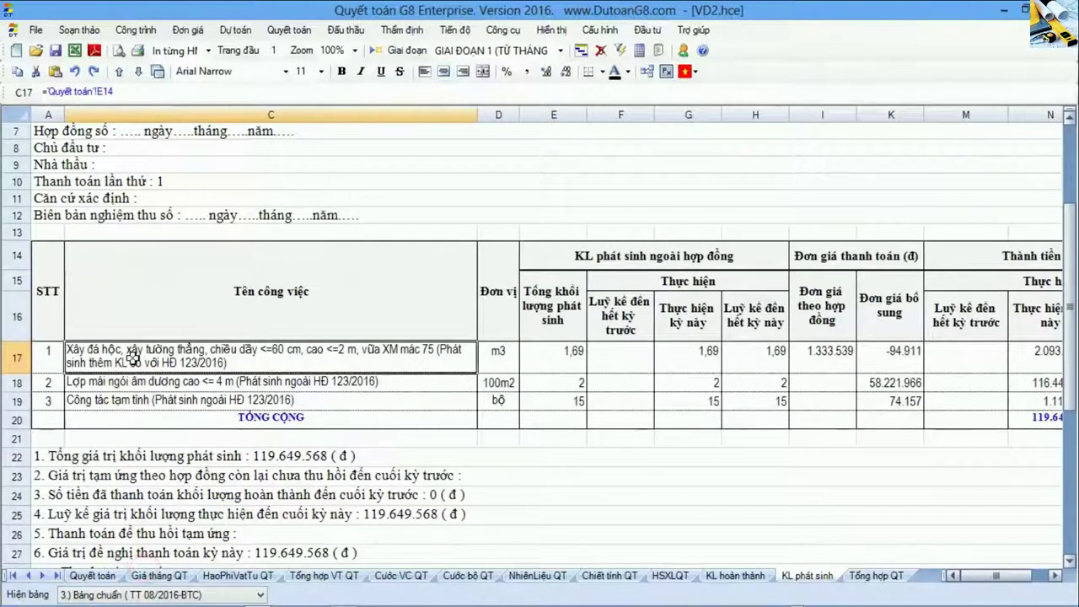
{"action": "left_click", "coordinate": [1055, 575]}
{"action": "left_click", "coordinate": [1054, 575]}
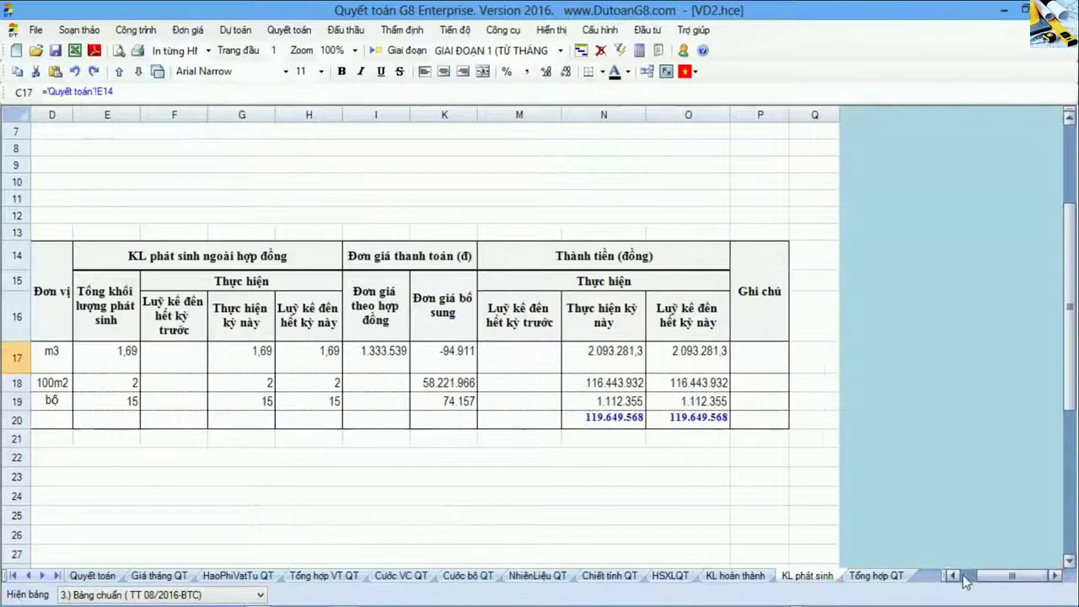
{"action": "left_click", "coordinate": [955, 576]}
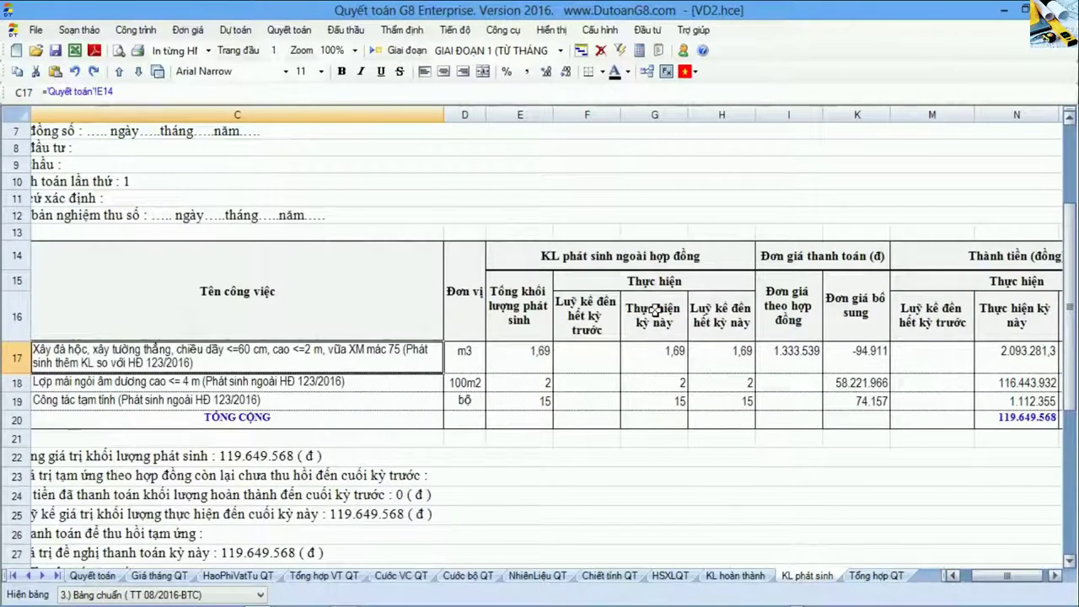
{"action": "left_click_drag", "start_coordinate": [655, 310], "coordinate": [659, 414]}
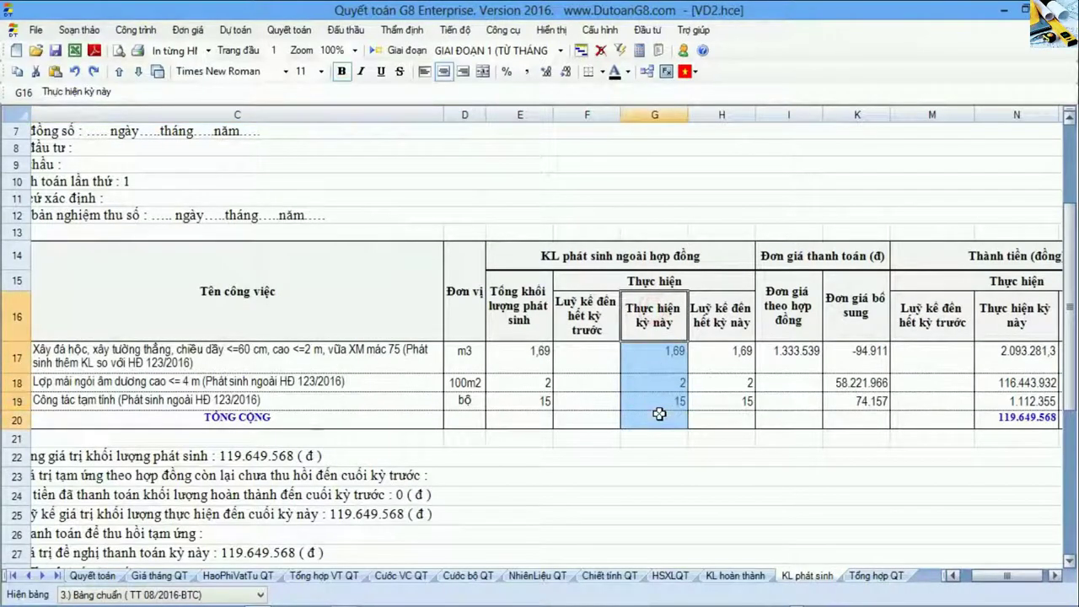
{"action": "left_click_drag", "start_coordinate": [727, 314], "coordinate": [736, 419]}
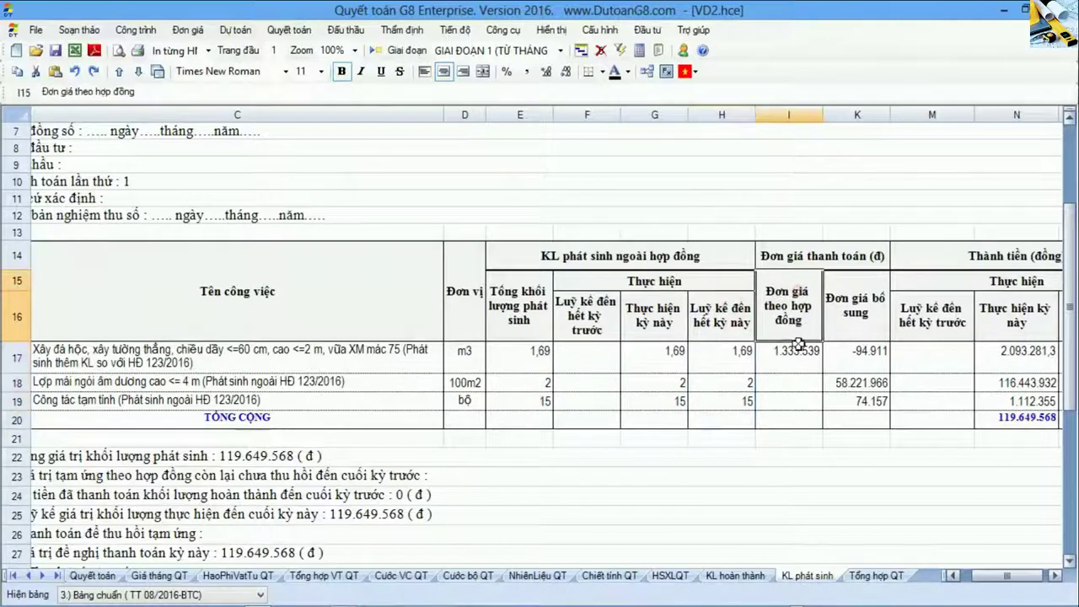
{"action": "left_click_drag", "start_coordinate": [798, 292], "coordinate": [796, 404]}
{"action": "left_click_drag", "start_coordinate": [858, 300], "coordinate": [861, 408]}
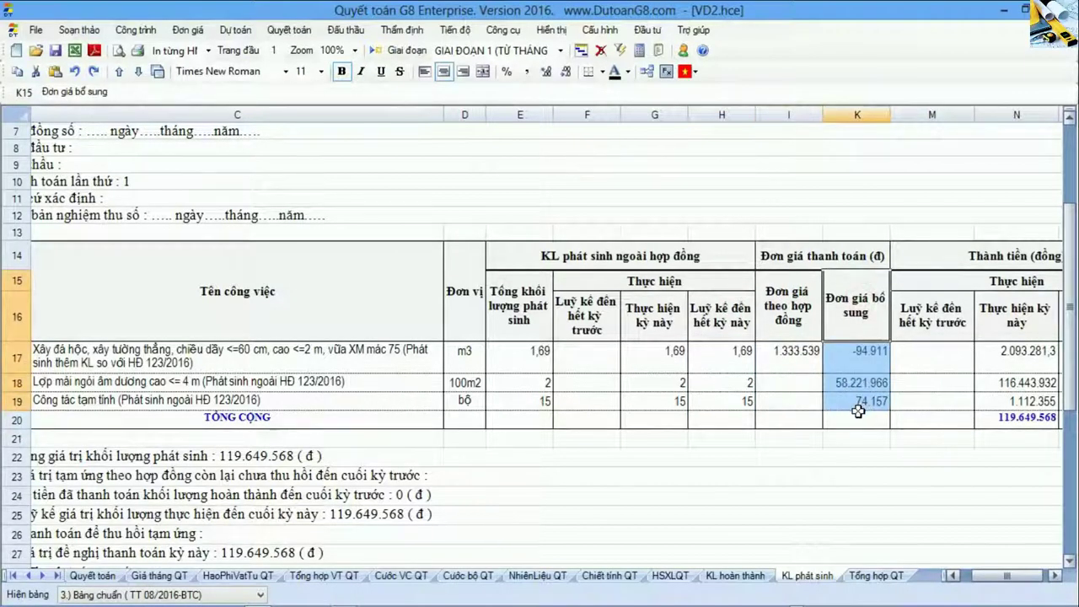
{"action": "scroll", "coordinate": [858, 411], "scroll_direction": "up", "scroll_amount": 2}
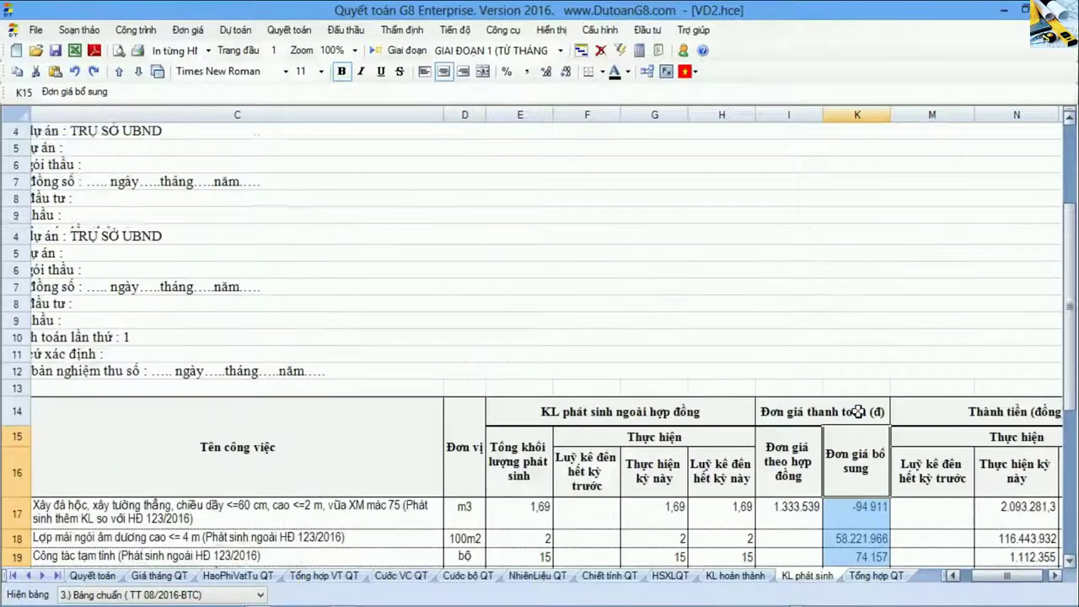
{"action": "left_click", "coordinate": [738, 209]}
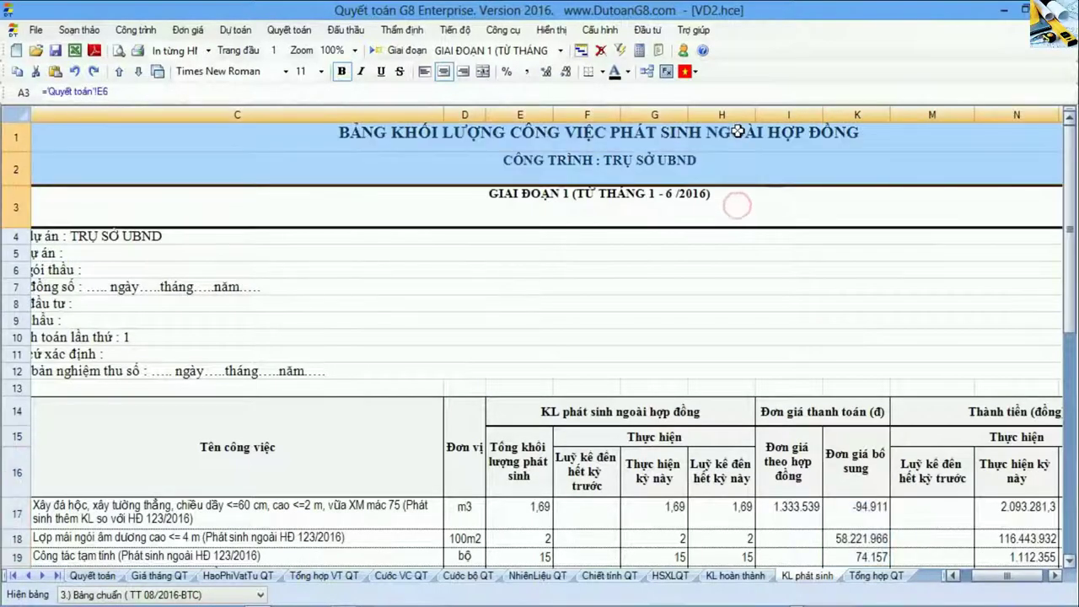
{"action": "scroll", "coordinate": [854, 472], "scroll_direction": "down", "scroll_amount": 1}
{"action": "left_click_drag", "start_coordinate": [795, 314], "coordinate": [794, 465]}
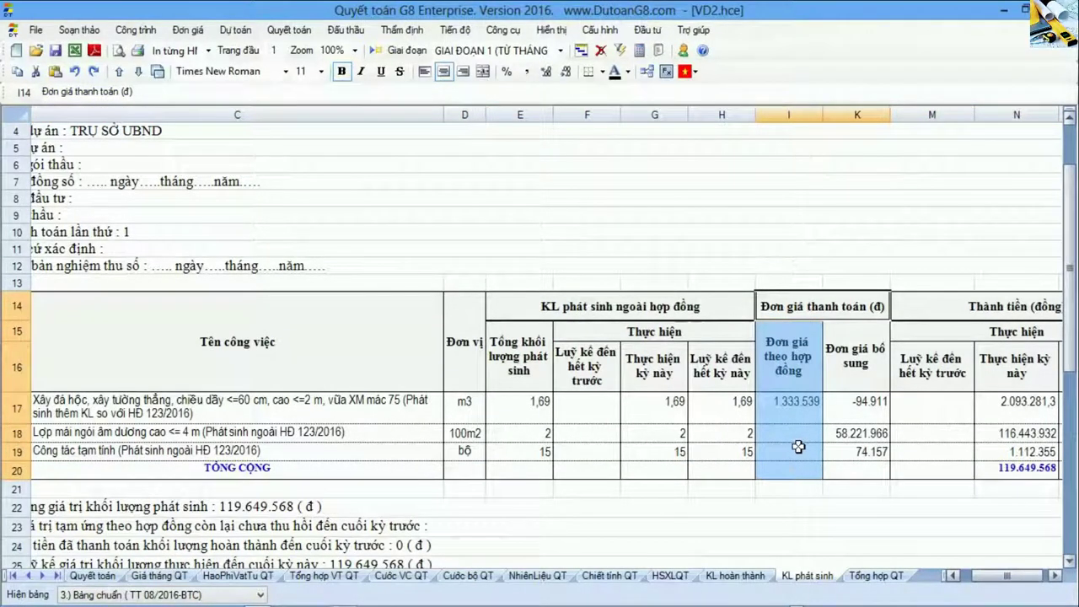
{"action": "left_click", "coordinate": [793, 414]}
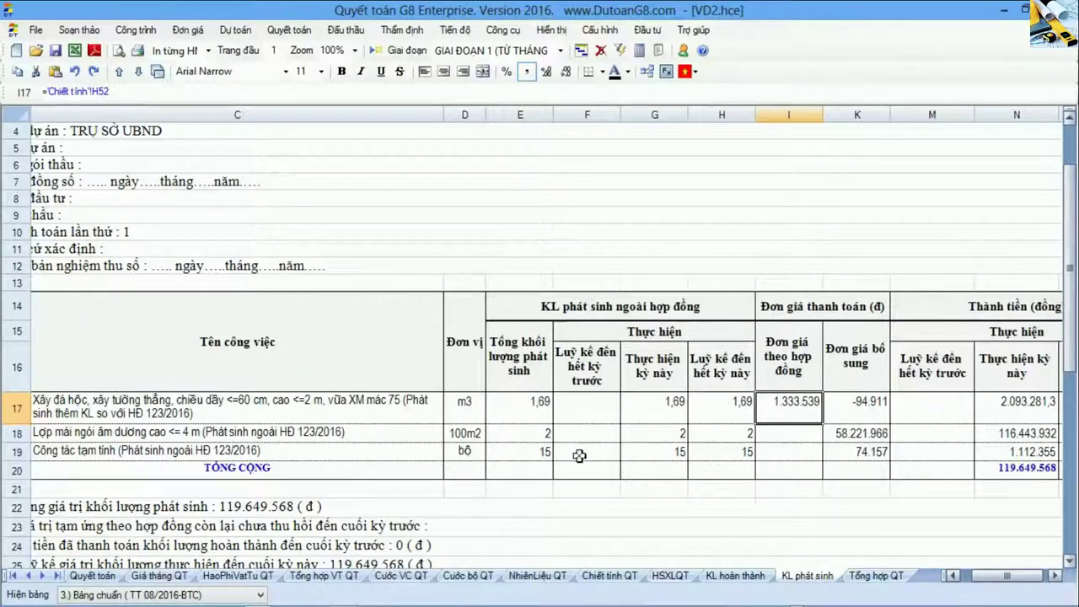
- Check rows 18–19's empty contract prices and supplementary formulas, then choose 4.) Bảng đầy đủ
{"action": "left_click_drag", "start_coordinate": [40, 435], "coordinate": [38, 452]}
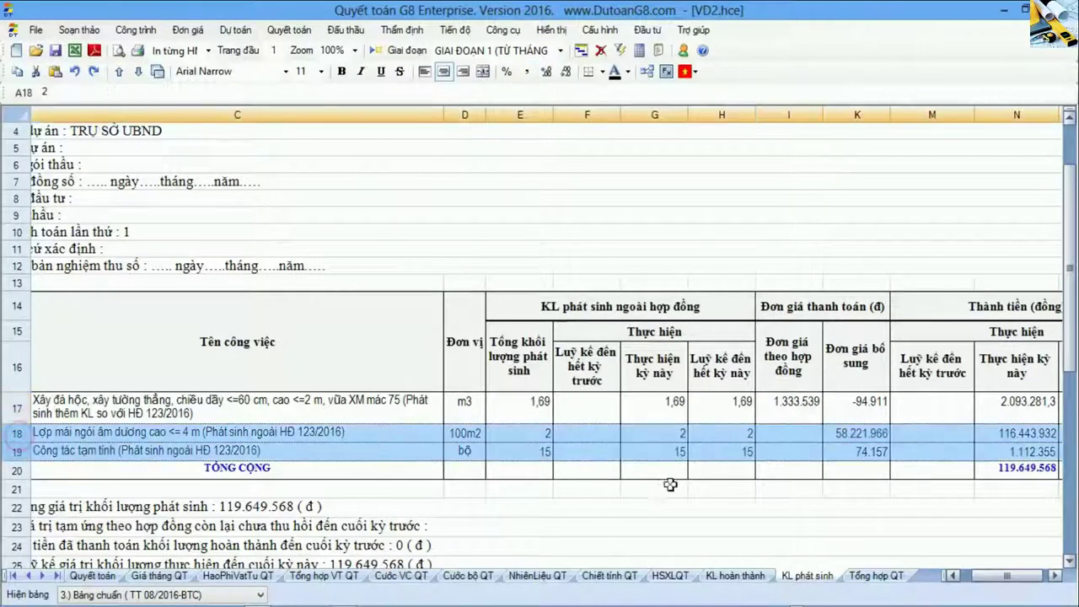
{"action": "left_click_drag", "start_coordinate": [792, 435], "coordinate": [794, 448]}
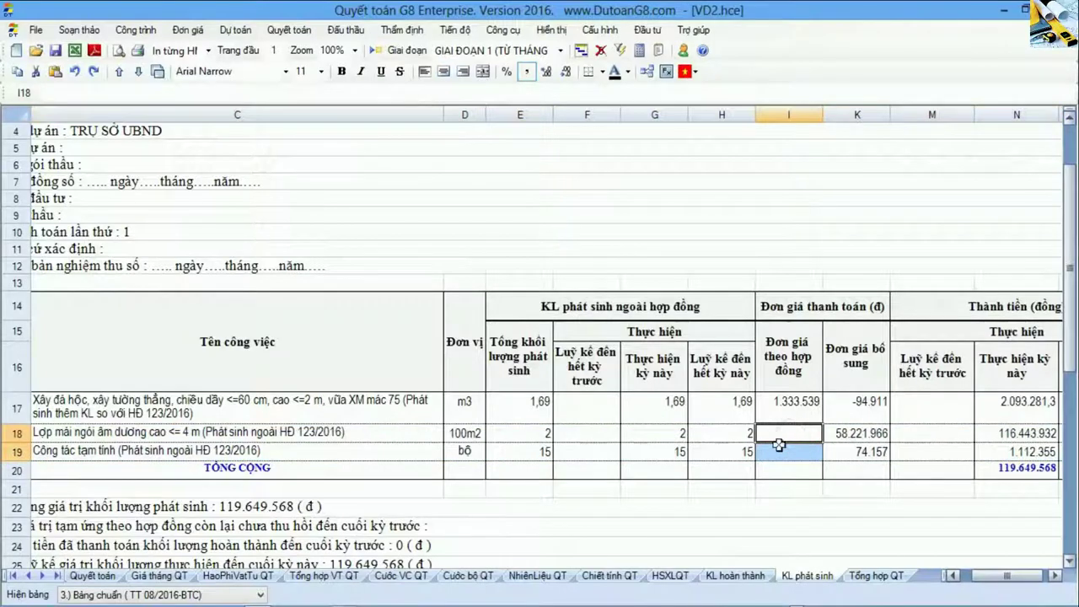
{"action": "left_click_drag", "start_coordinate": [867, 432], "coordinate": [868, 461]}
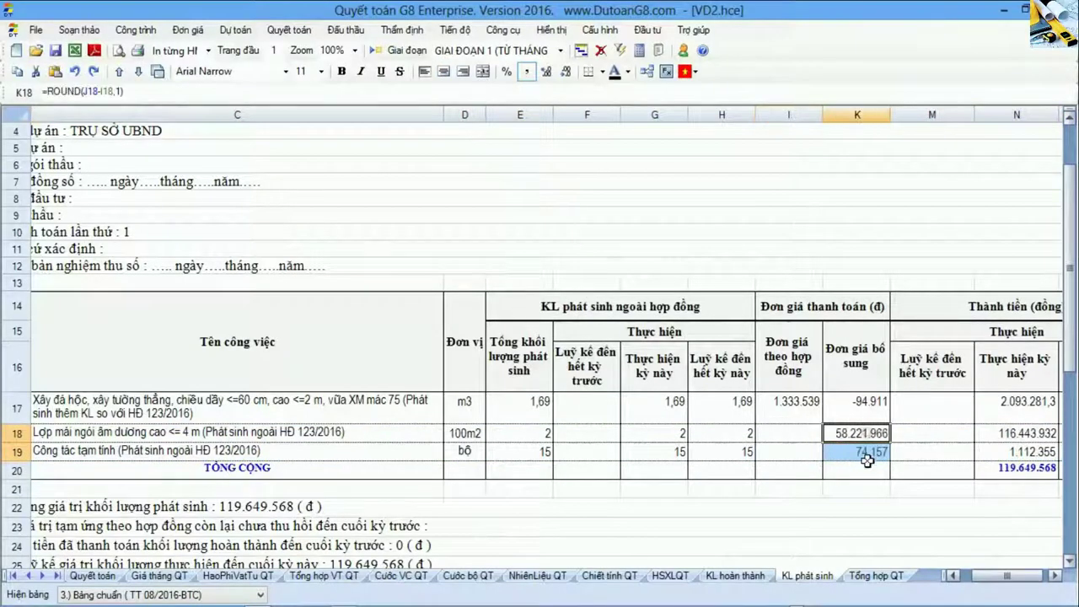
{"action": "left_click", "coordinate": [867, 455]}
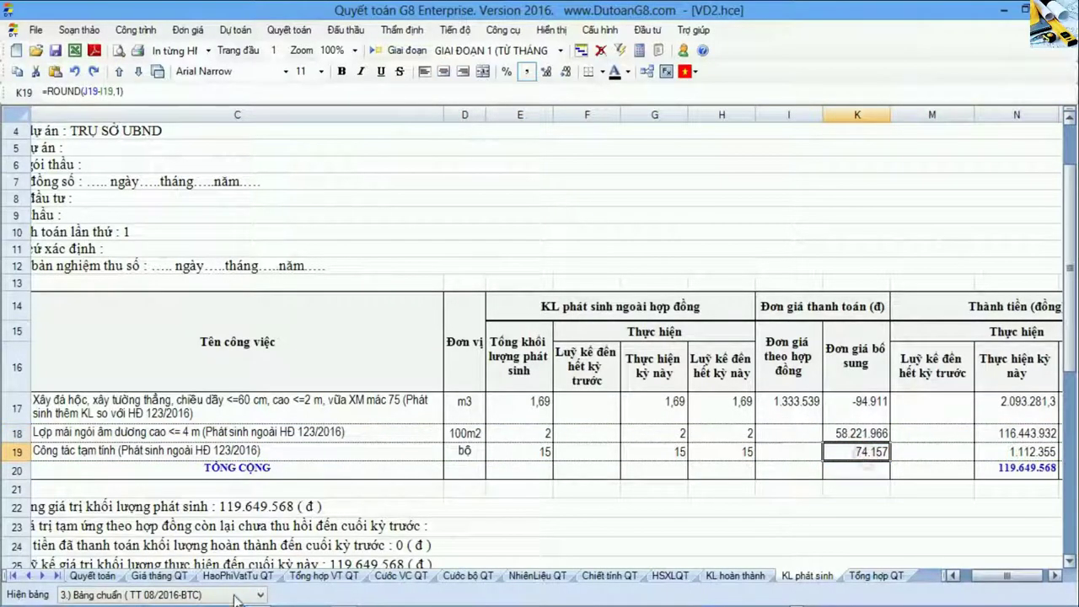
{"action": "left_click", "coordinate": [234, 595]}
{"action": "left_click", "coordinate": [203, 581]}
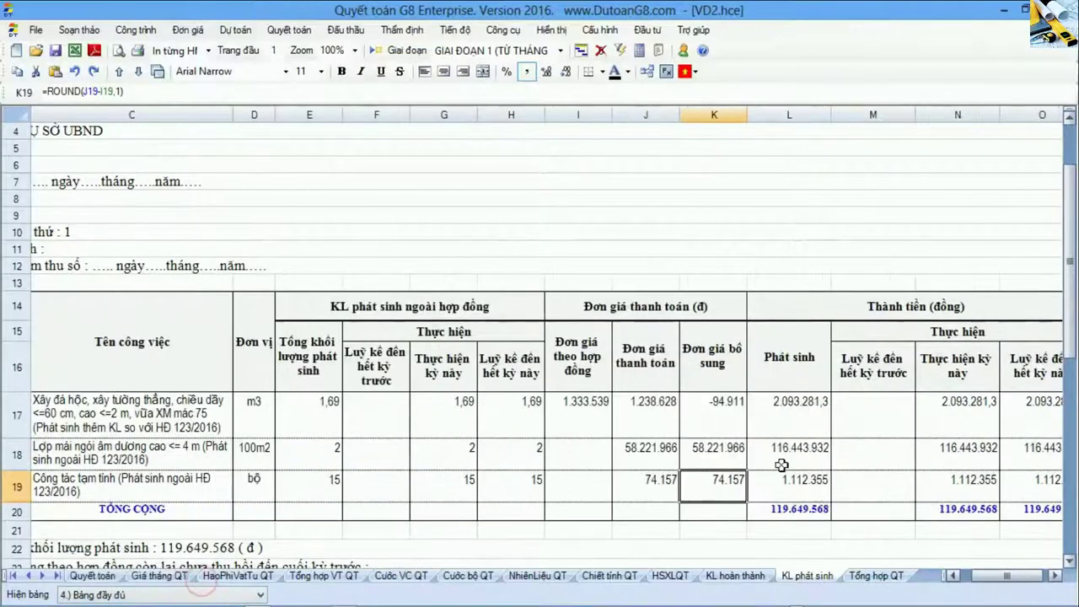
- Review the contract, payment and supplementary unit prices of rows 18–19, then switch to the Tổng hợp QT summary sheet
{"action": "left_click_drag", "start_coordinate": [656, 362], "coordinate": [652, 494]}
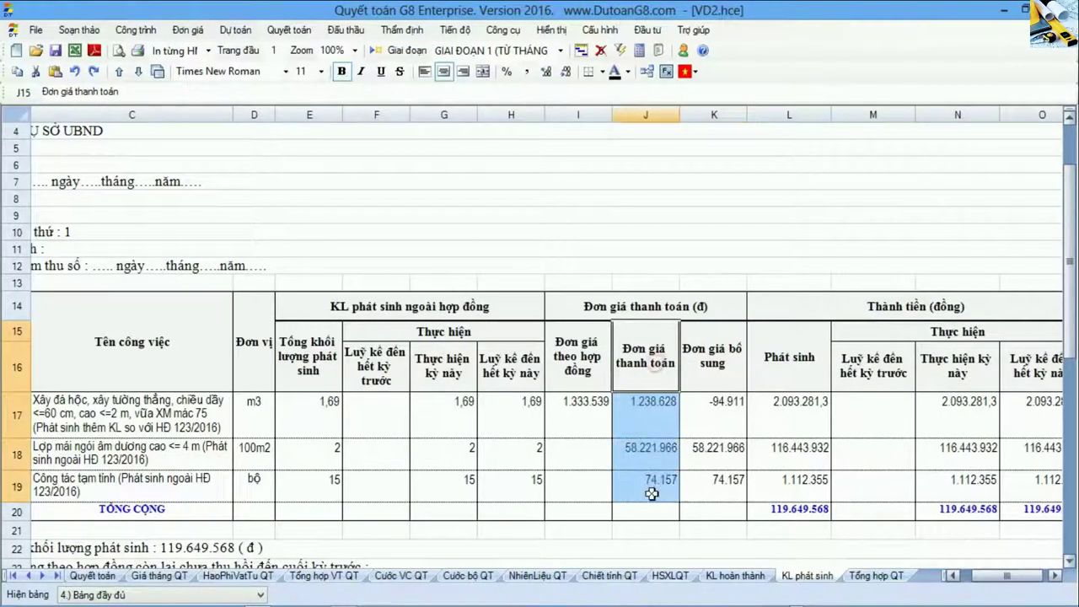
{"action": "left_click_drag", "start_coordinate": [597, 353], "coordinate": [595, 463]}
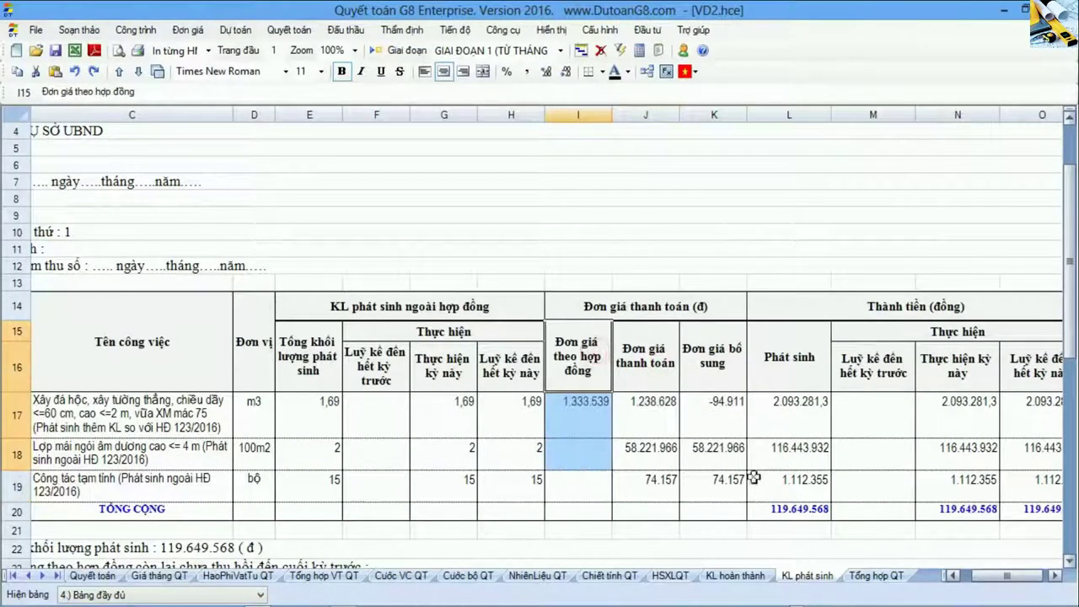
{"action": "left_click", "coordinate": [712, 458]}
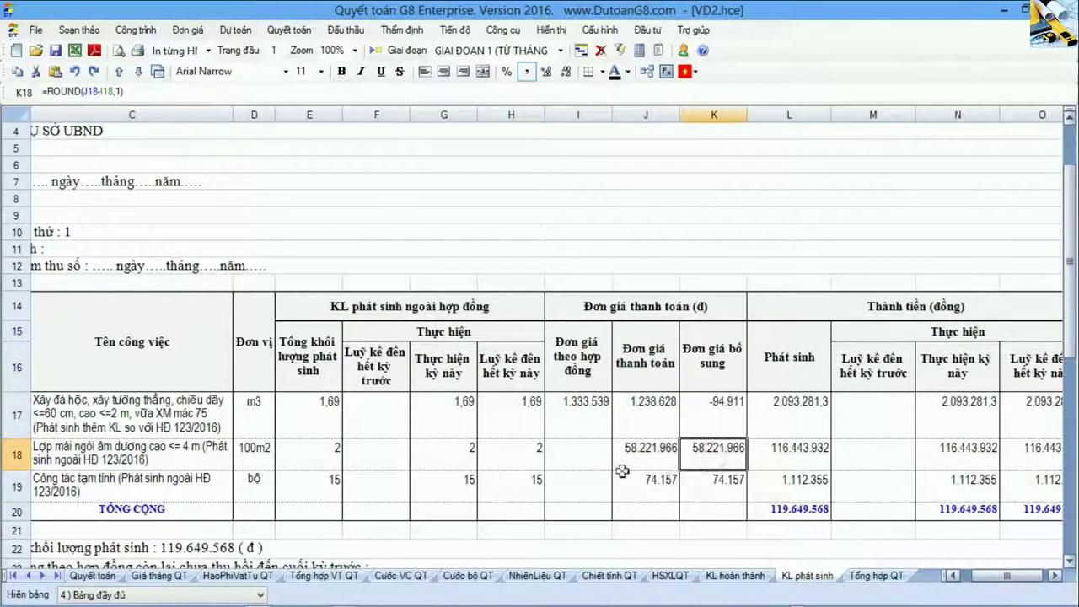
{"action": "left_click_drag", "start_coordinate": [18, 455], "coordinate": [24, 489]}
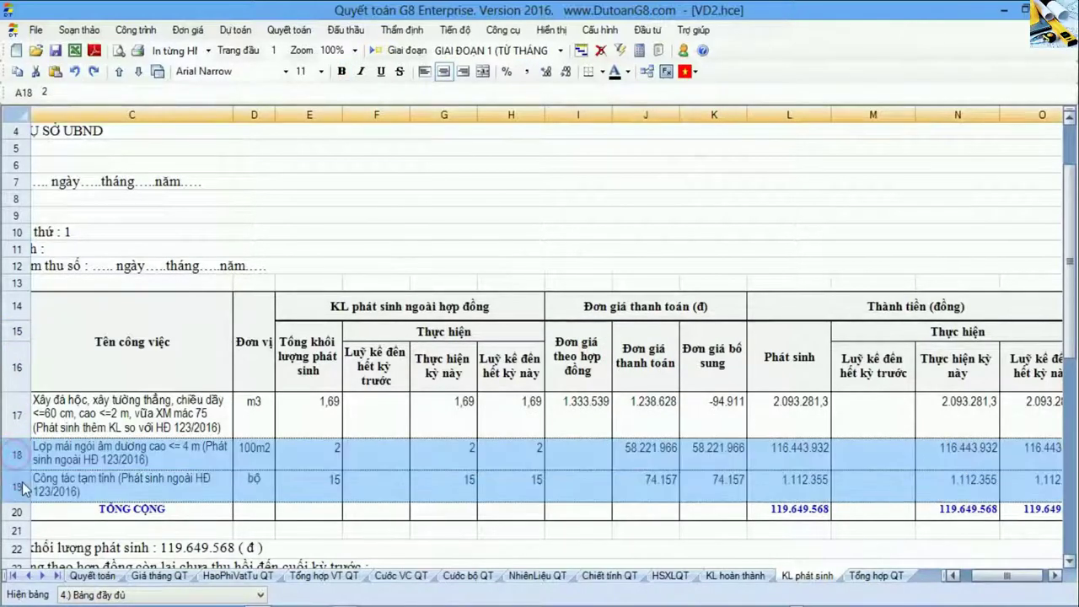
{"action": "left_click_drag", "start_coordinate": [655, 446], "coordinate": [712, 485]}
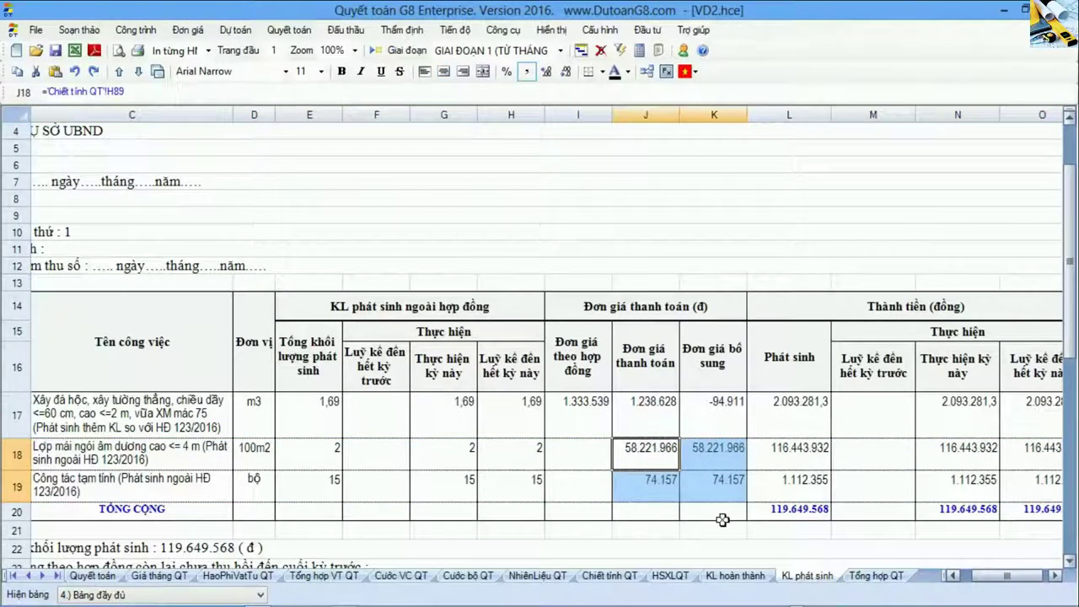
{"action": "left_click", "coordinate": [584, 485]}
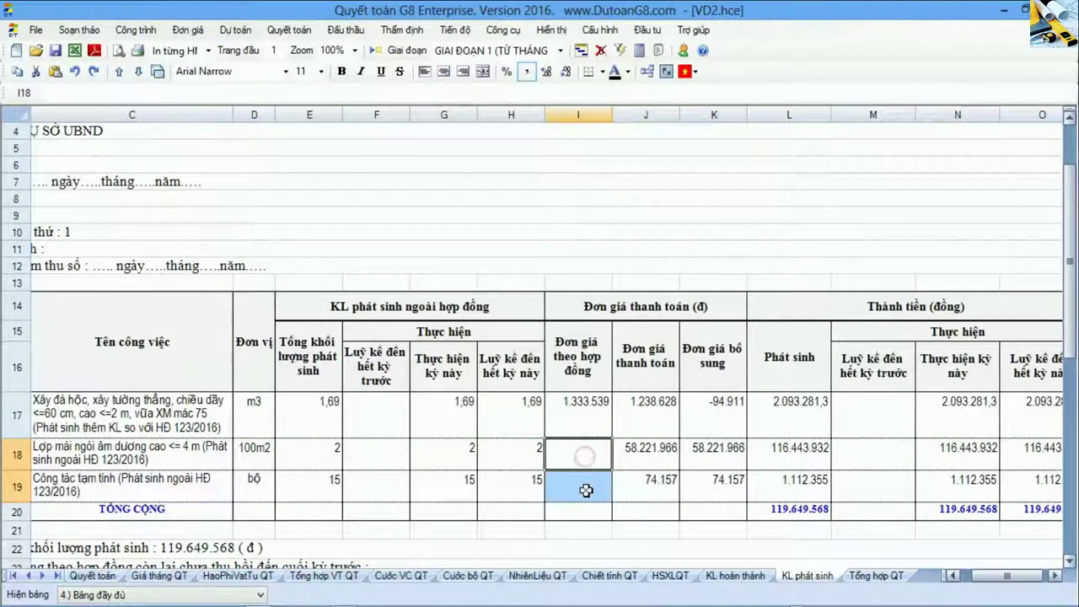
{"action": "left_click", "coordinate": [727, 453]}
{"action": "left_click_drag", "start_coordinate": [677, 440], "coordinate": [713, 483]}
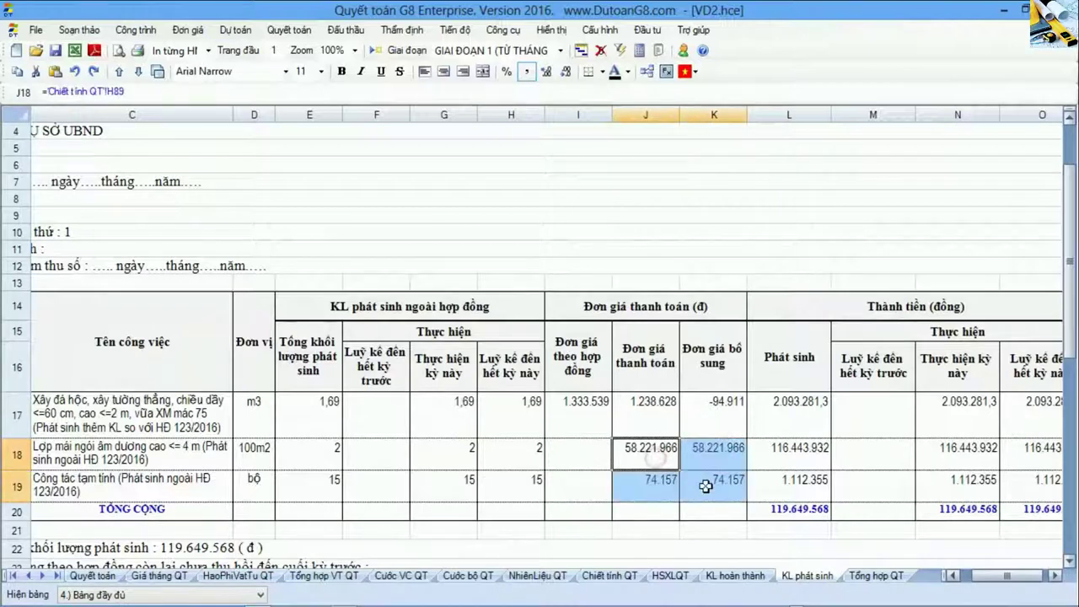
{"action": "left_click", "coordinate": [715, 419]}
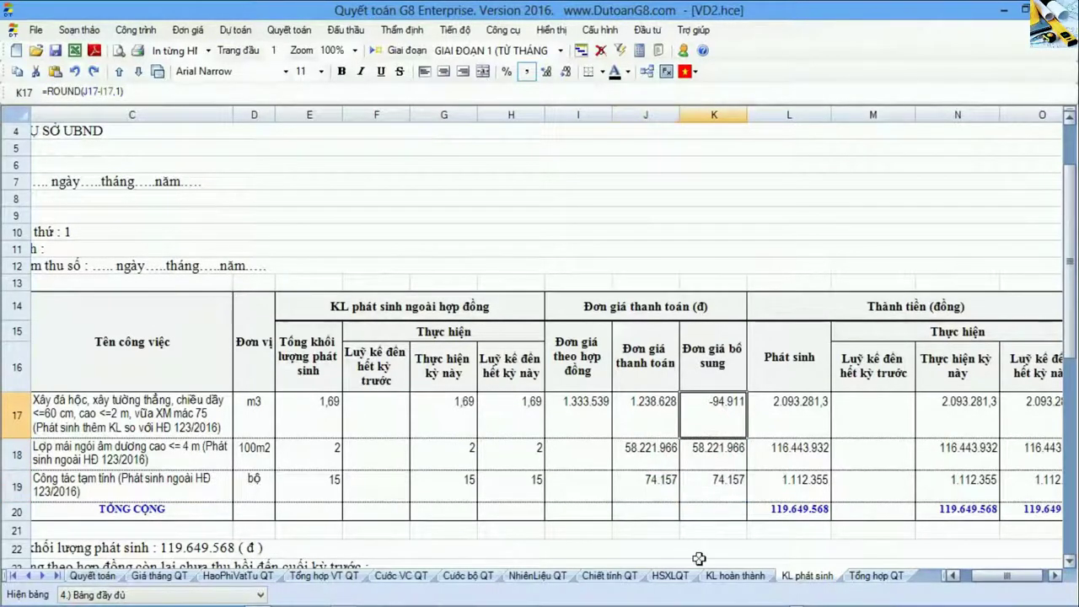
{"action": "left_click", "coordinate": [876, 577]}
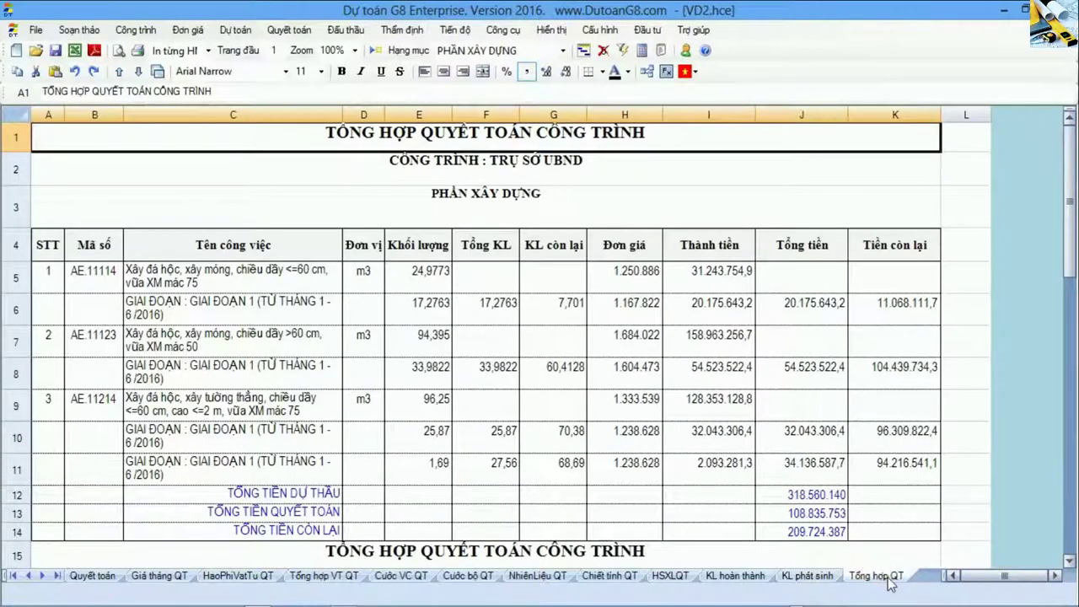
{"action": "left_click", "coordinate": [311, 393]}
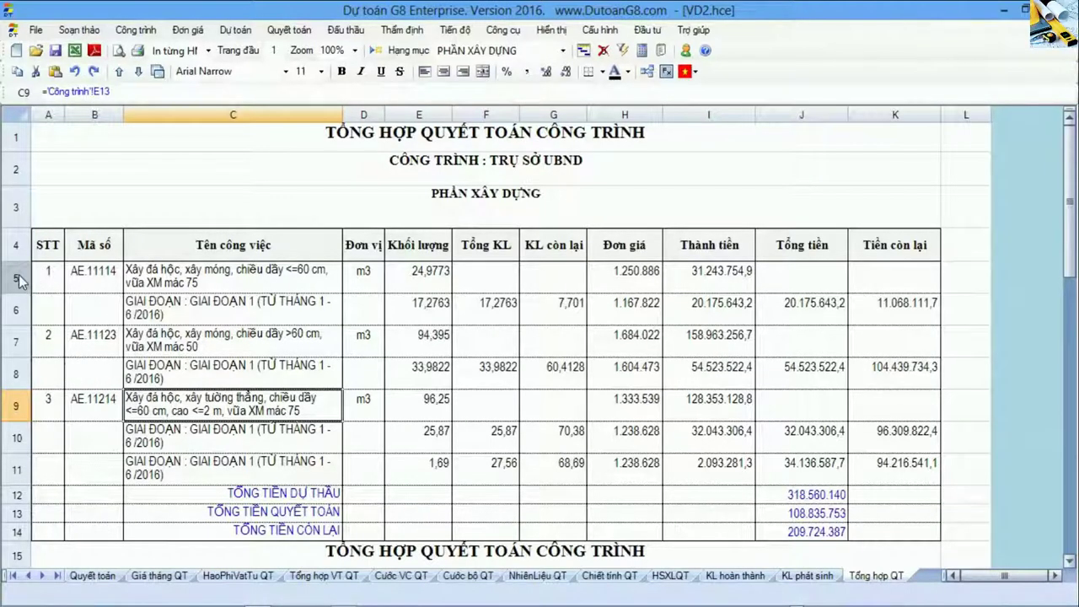
{"action": "left_click", "coordinate": [18, 281]}
{"action": "left_click", "coordinate": [17, 342]}
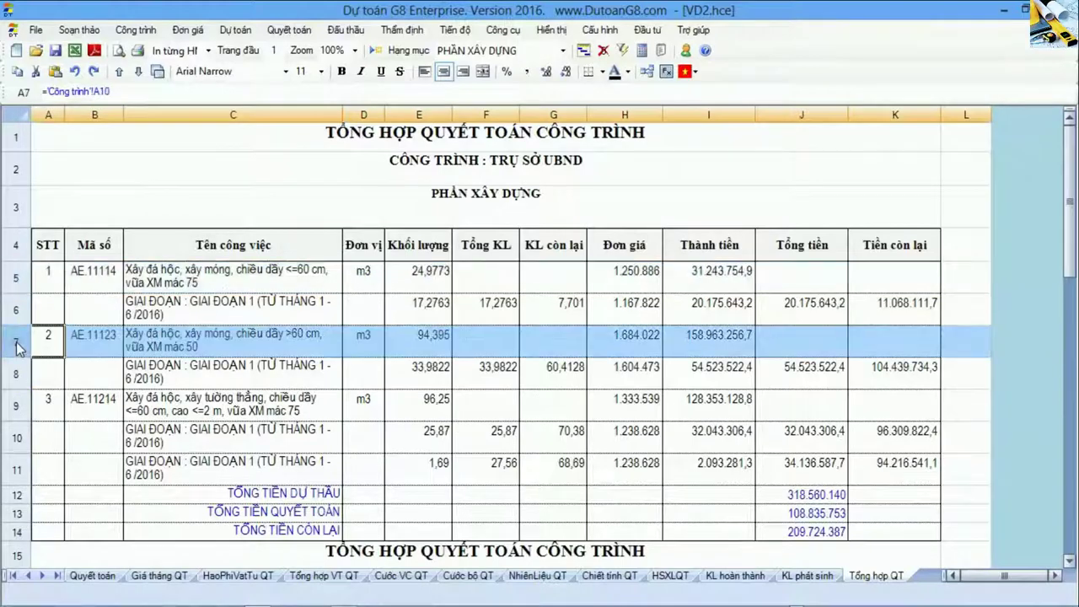
{"action": "left_click", "coordinate": [15, 408]}
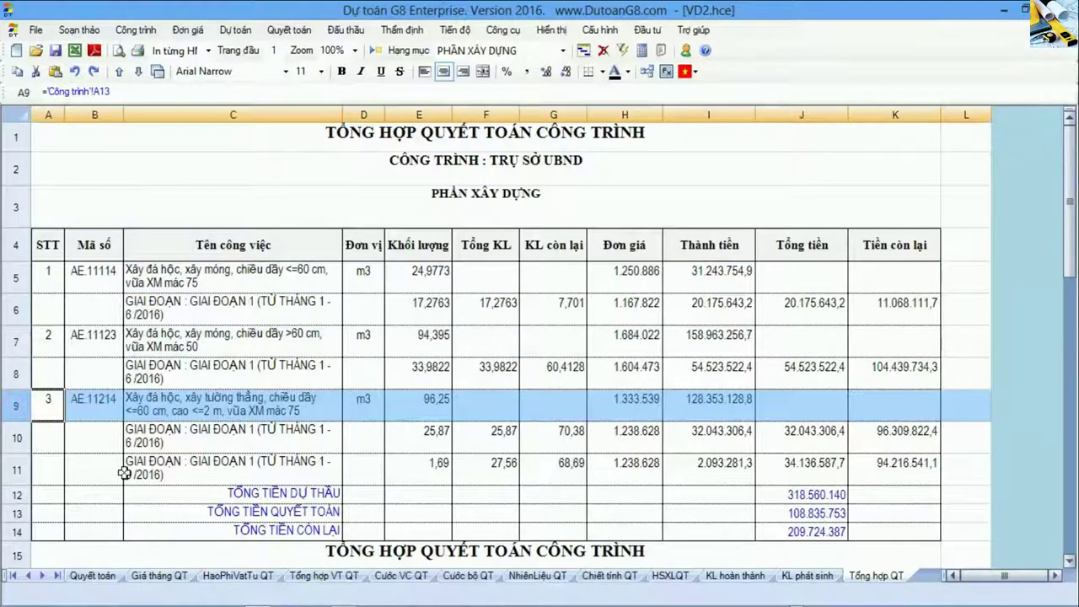
{"action": "left_click", "coordinate": [11, 309]}
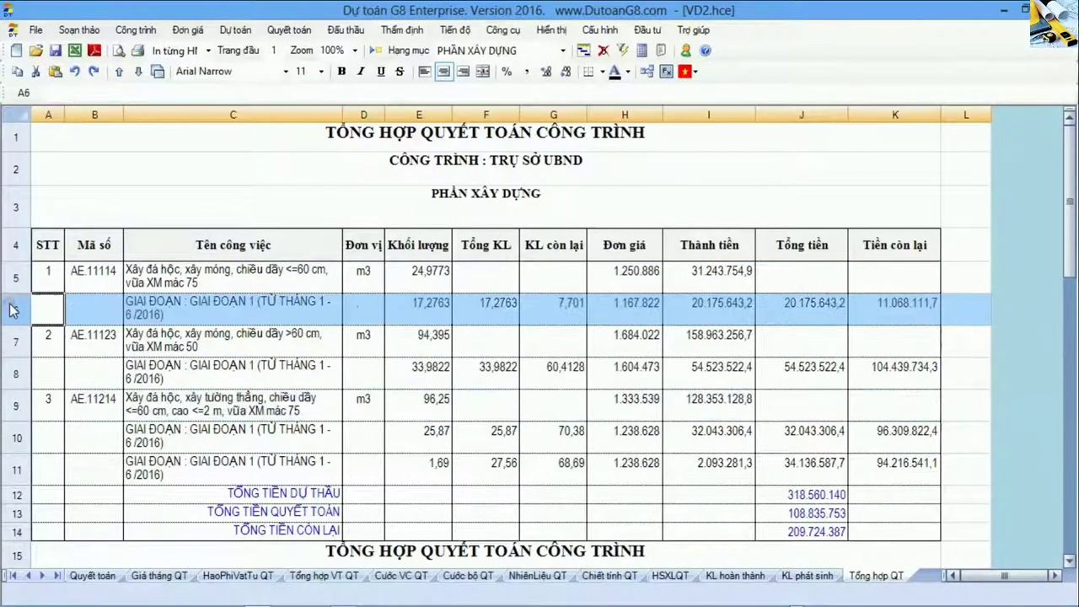
{"action": "left_click", "coordinate": [15, 372]}
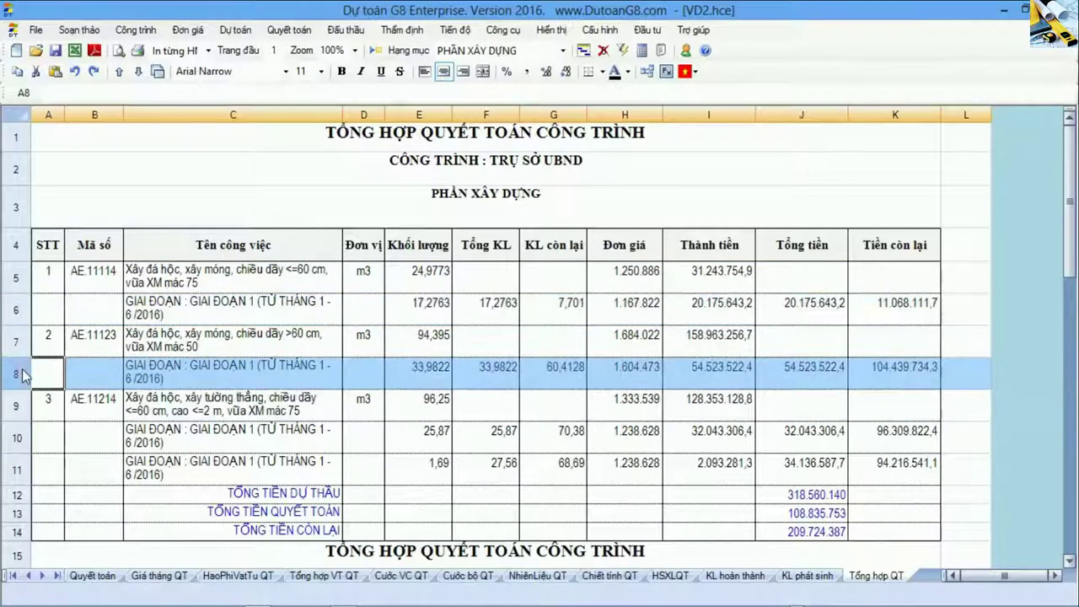
{"action": "left_click", "coordinate": [18, 438]}
{"action": "left_click", "coordinate": [19, 469]}
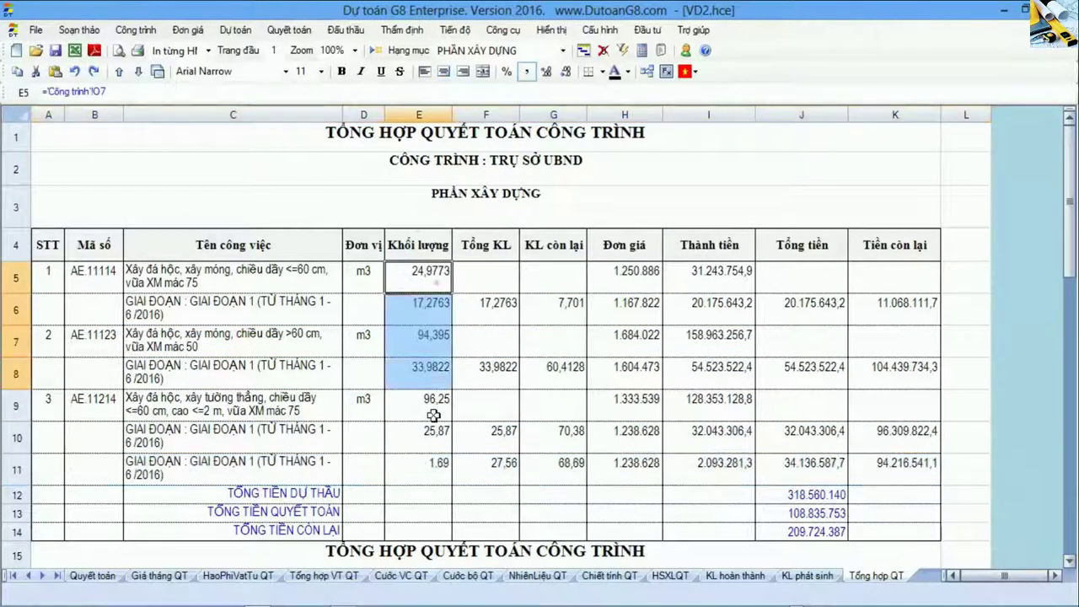
{"action": "left_click_drag", "start_coordinate": [440, 268], "coordinate": [430, 469]}
{"action": "left_click_drag", "start_coordinate": [489, 244], "coordinate": [498, 468]}
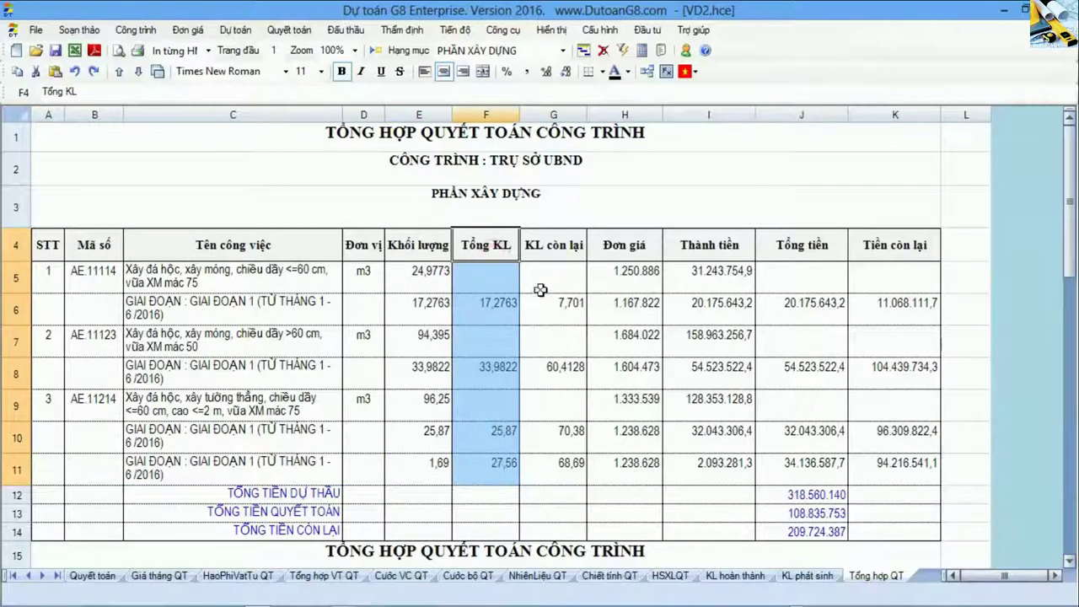
{"action": "left_click_drag", "start_coordinate": [556, 243], "coordinate": [555, 468]}
{"action": "left_click_drag", "start_coordinate": [628, 248], "coordinate": [635, 468]}
{"action": "left_click", "coordinate": [628, 274]}
{"action": "left_click_drag", "start_coordinate": [633, 274], "coordinate": [552, 277]}
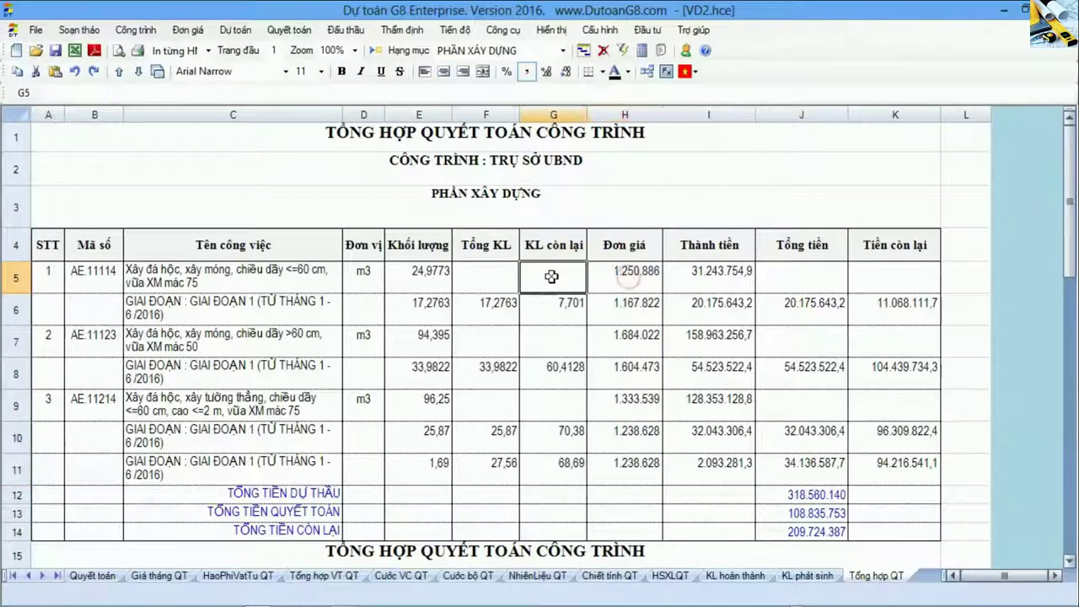
{"action": "left_click", "coordinate": [657, 317]}
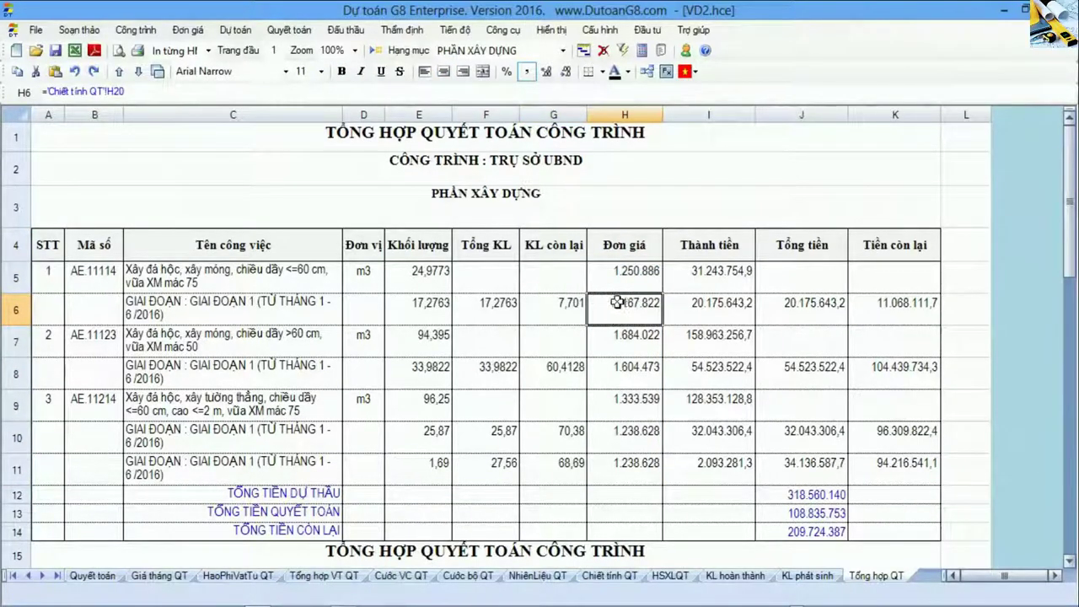
{"action": "left_click", "coordinate": [721, 281]}
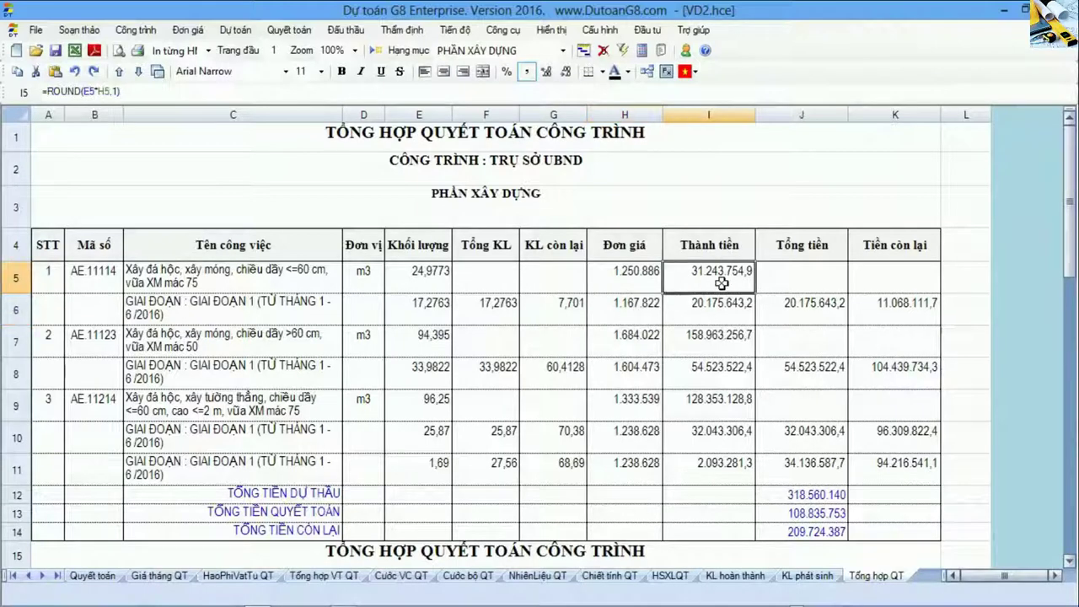
{"action": "left_click_drag", "start_coordinate": [645, 272], "coordinate": [723, 281]}
{"action": "left_click_drag", "start_coordinate": [656, 306], "coordinate": [717, 305]}
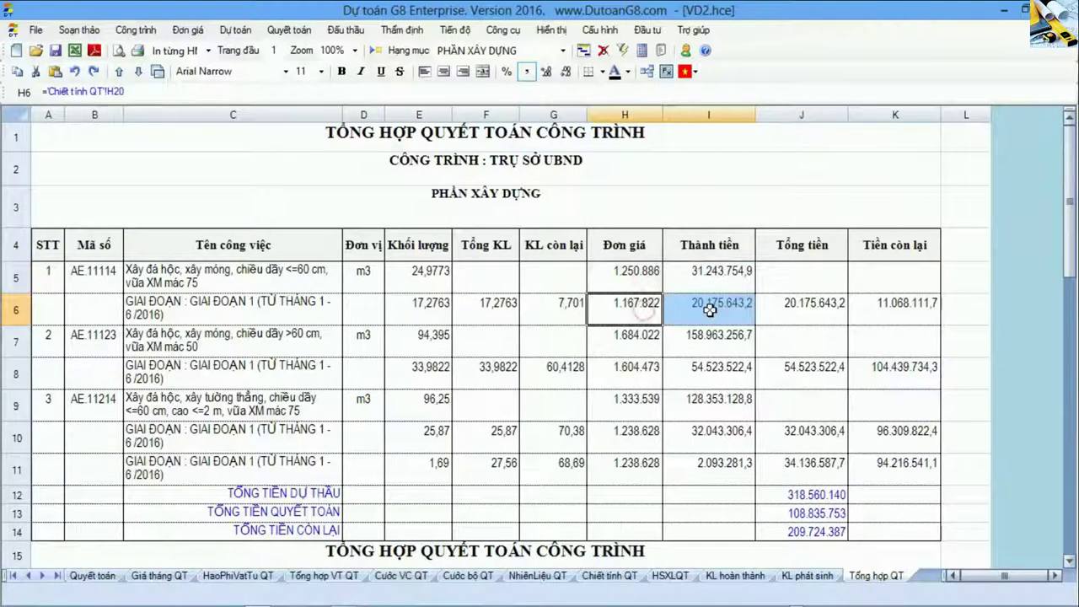
{"action": "left_click", "coordinate": [717, 307]}
{"action": "left_click", "coordinate": [779, 323]}
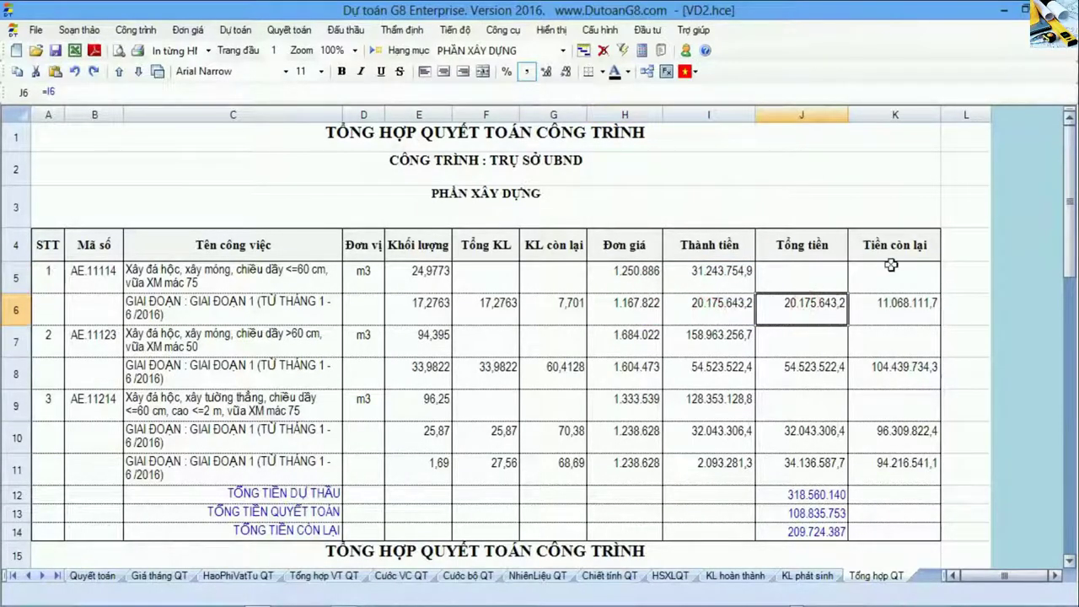
{"action": "left_click_drag", "start_coordinate": [894, 244], "coordinate": [902, 470]}
{"action": "left_click", "coordinate": [905, 494]}
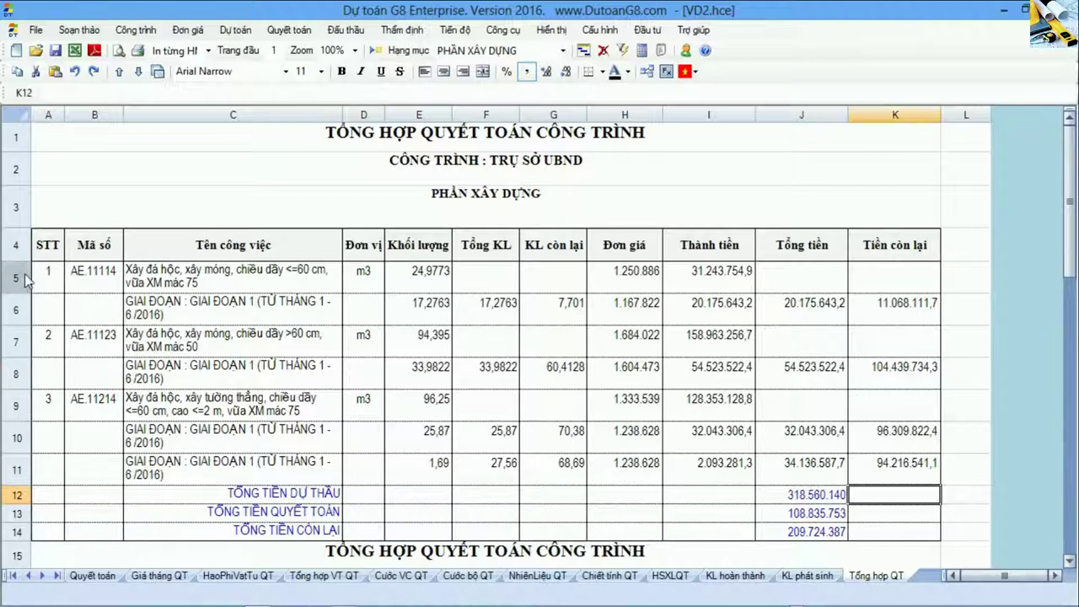
{"action": "left_click_drag", "start_coordinate": [42, 278], "coordinate": [98, 484]}
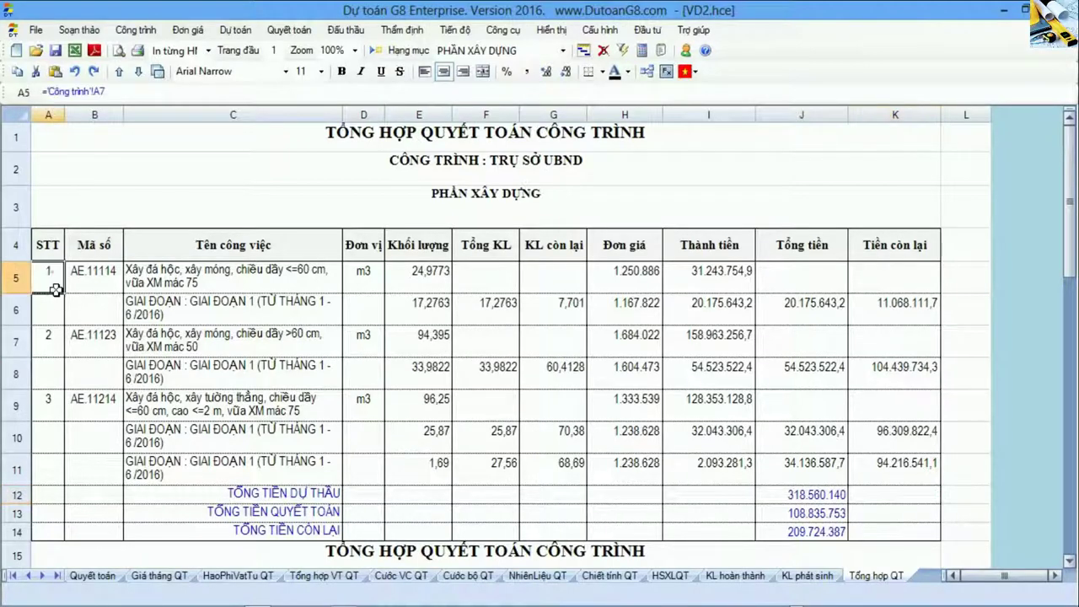
{"action": "left_click", "coordinate": [94, 459]}
{"action": "left_click", "coordinate": [19, 312]}
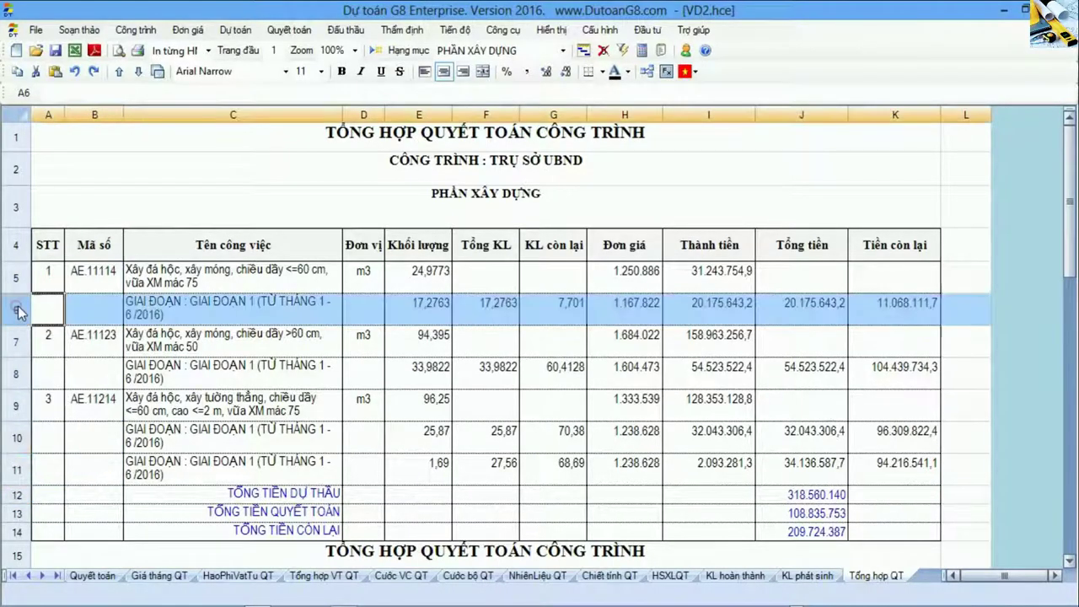
{"action": "left_click", "coordinate": [18, 373]}
{"action": "left_click_drag", "start_coordinate": [21, 437], "coordinate": [21, 480]}
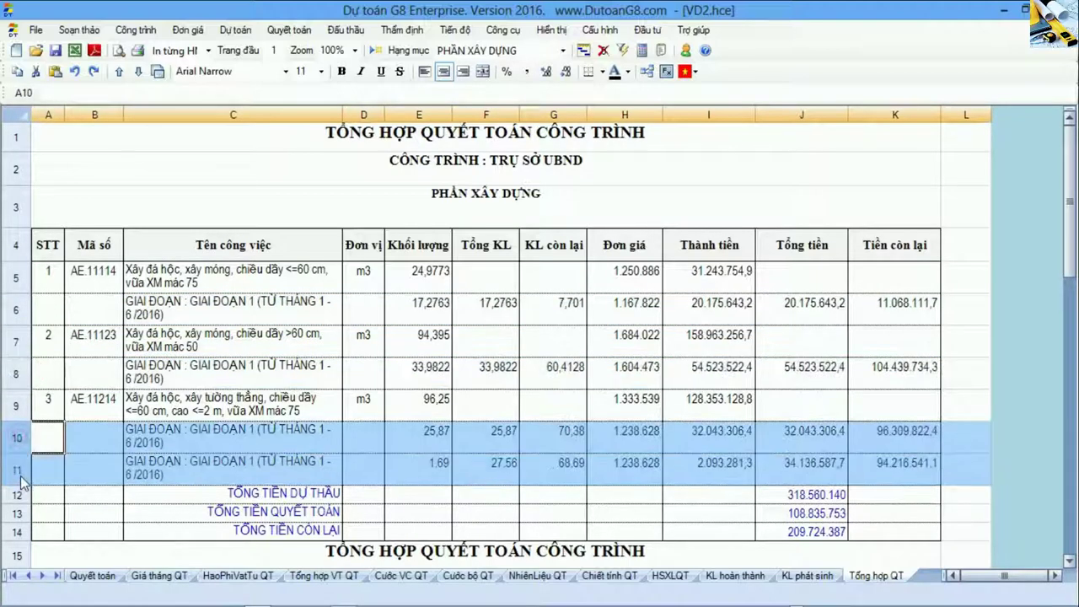
{"action": "left_click", "coordinate": [127, 465]}
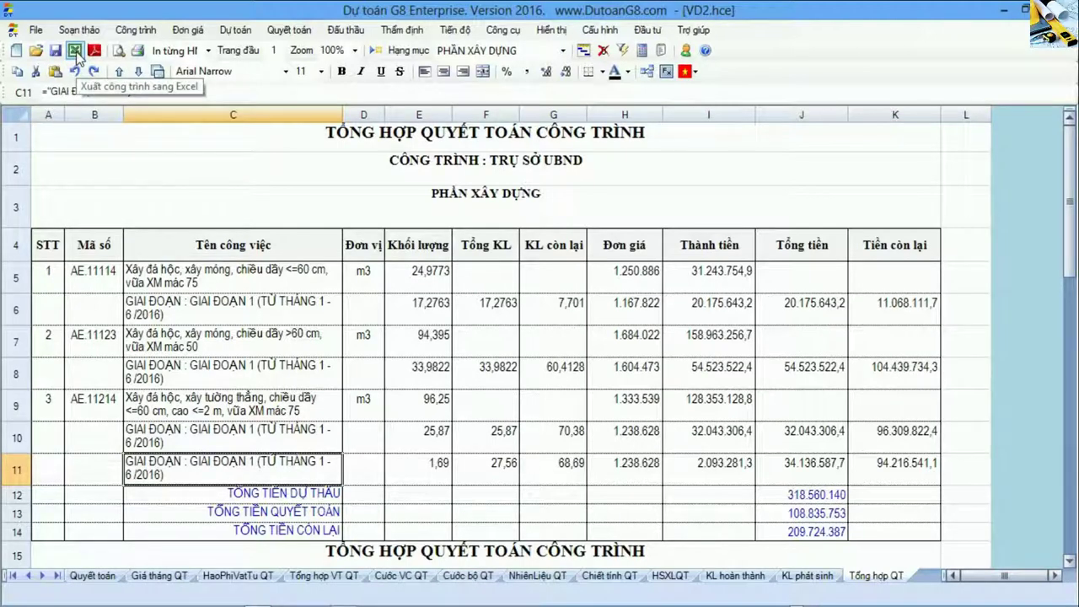
{"action": "left_click", "coordinate": [240, 194]}
{"action": "left_click", "coordinate": [244, 177]}
{"action": "left_click", "coordinate": [256, 139]}
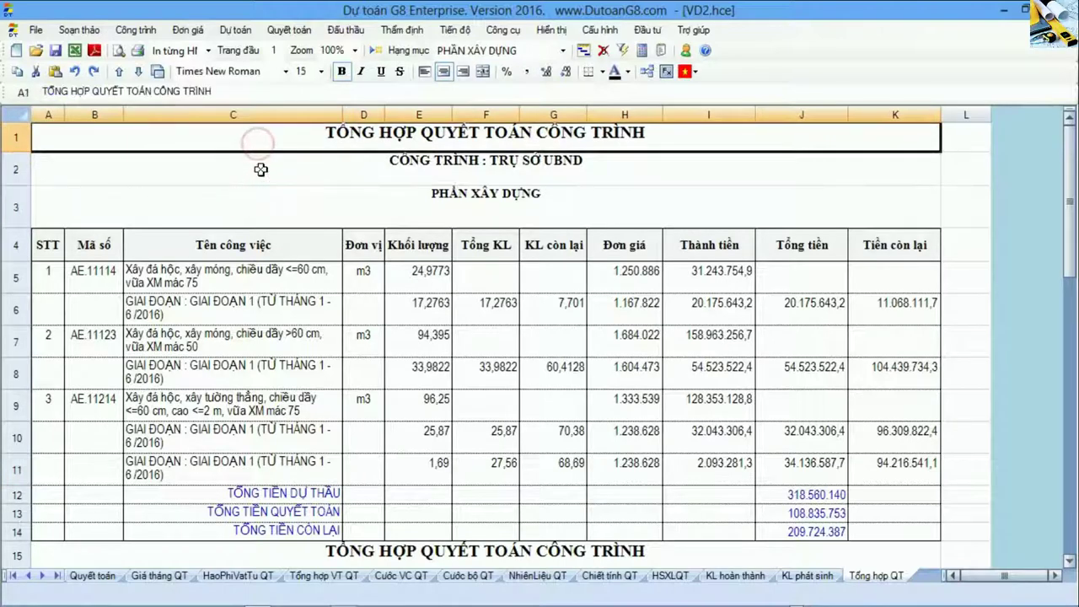
{"action": "left_click", "coordinate": [262, 170]}
{"action": "left_click", "coordinate": [261, 171]}
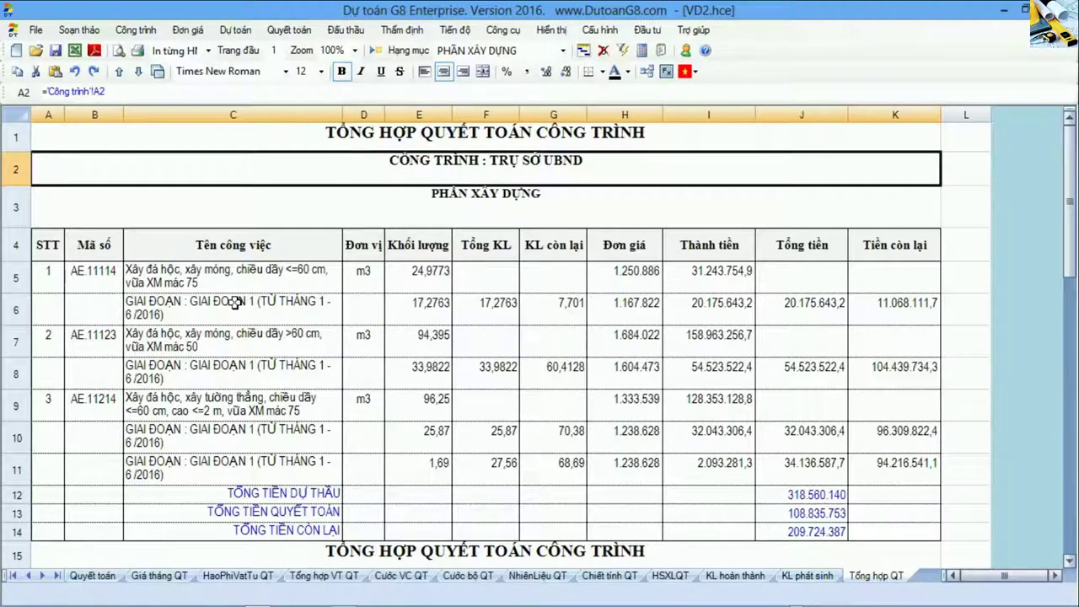
{"action": "left_click_drag", "start_coordinate": [439, 269], "coordinate": [443, 466]}
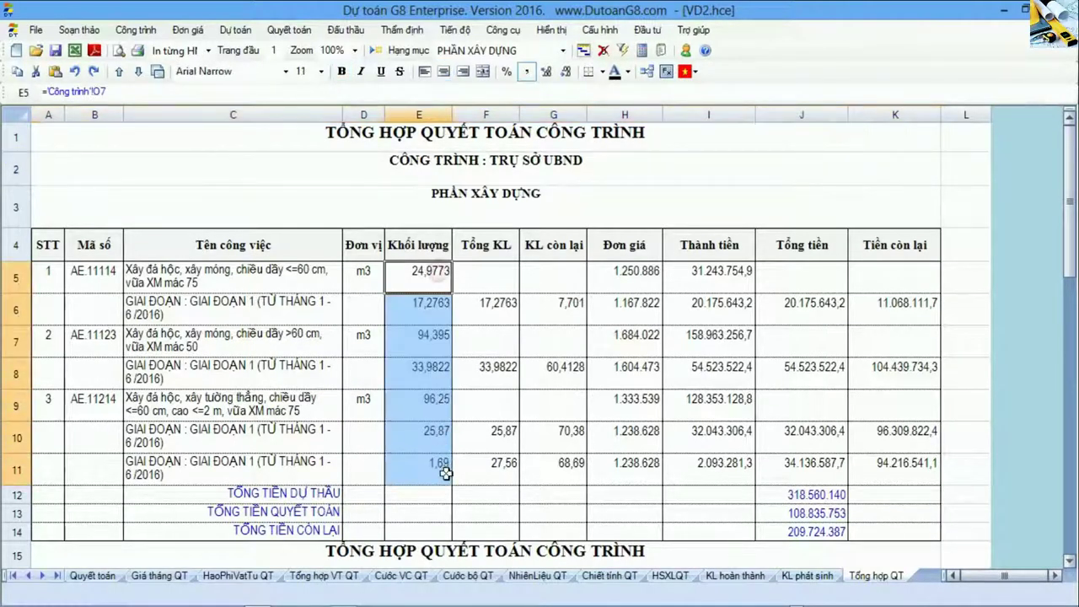
{"action": "left_click_drag", "start_coordinate": [490, 272], "coordinate": [495, 470]}
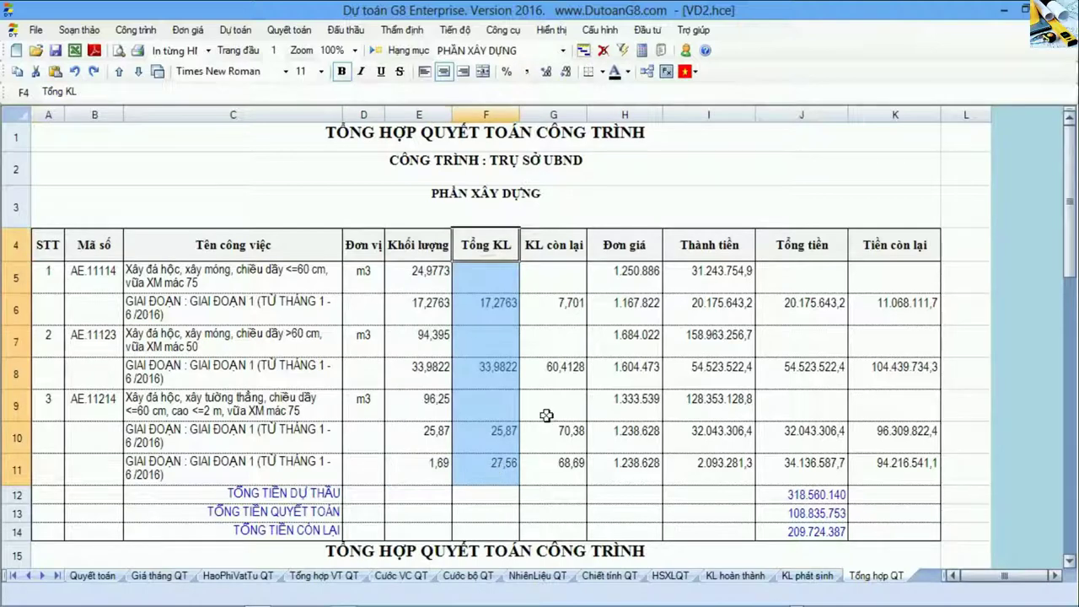
{"action": "left_click_drag", "start_coordinate": [555, 244], "coordinate": [559, 489]}
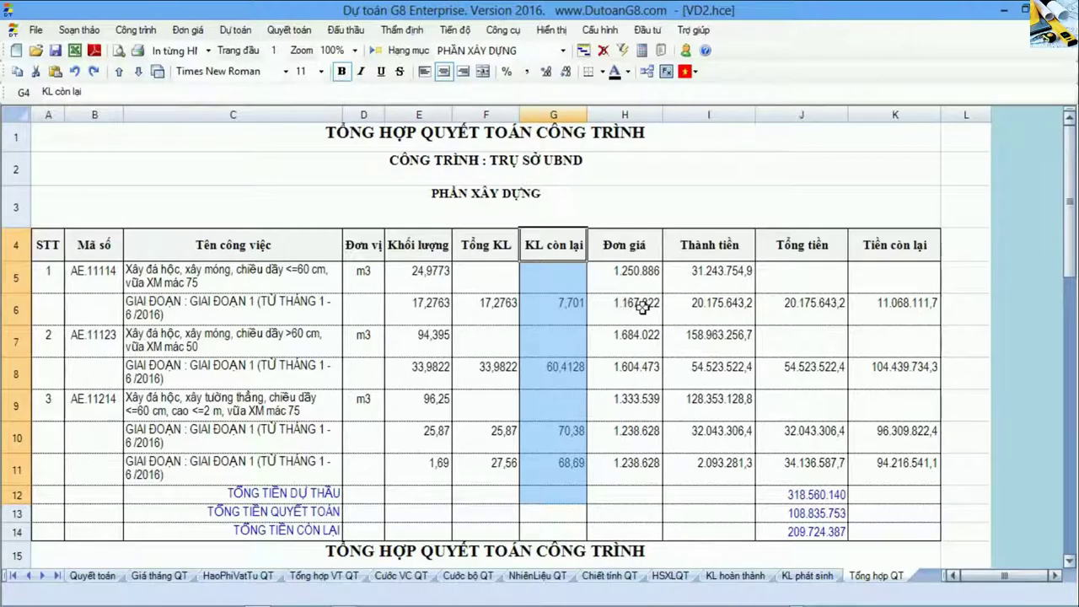
{"action": "left_click_drag", "start_coordinate": [630, 308], "coordinate": [820, 307]}
{"action": "left_click_drag", "start_coordinate": [895, 257], "coordinate": [919, 484]}
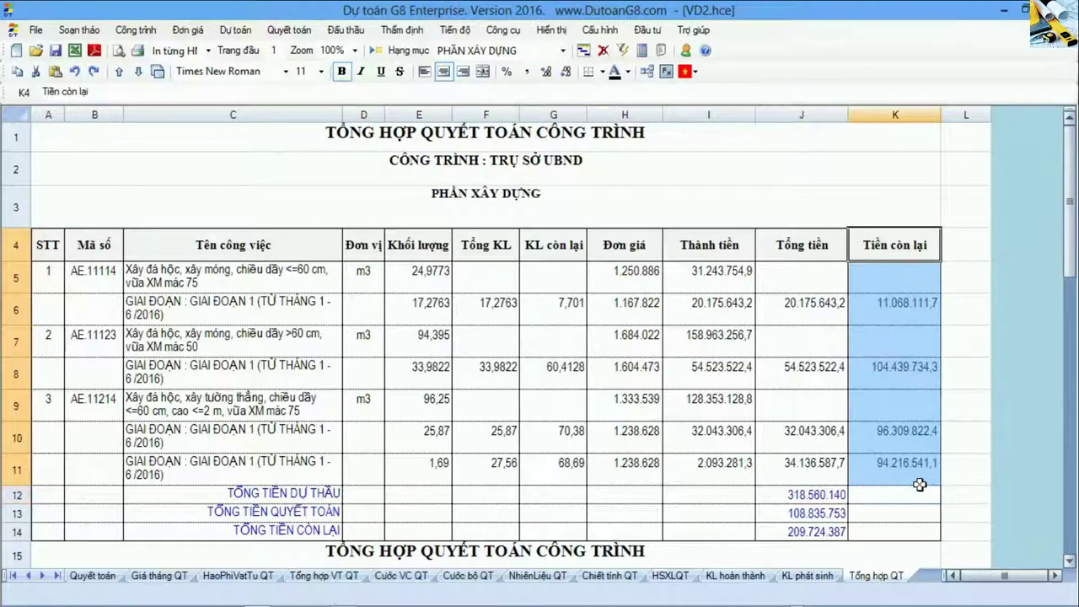
{"action": "left_click", "coordinate": [887, 470]}
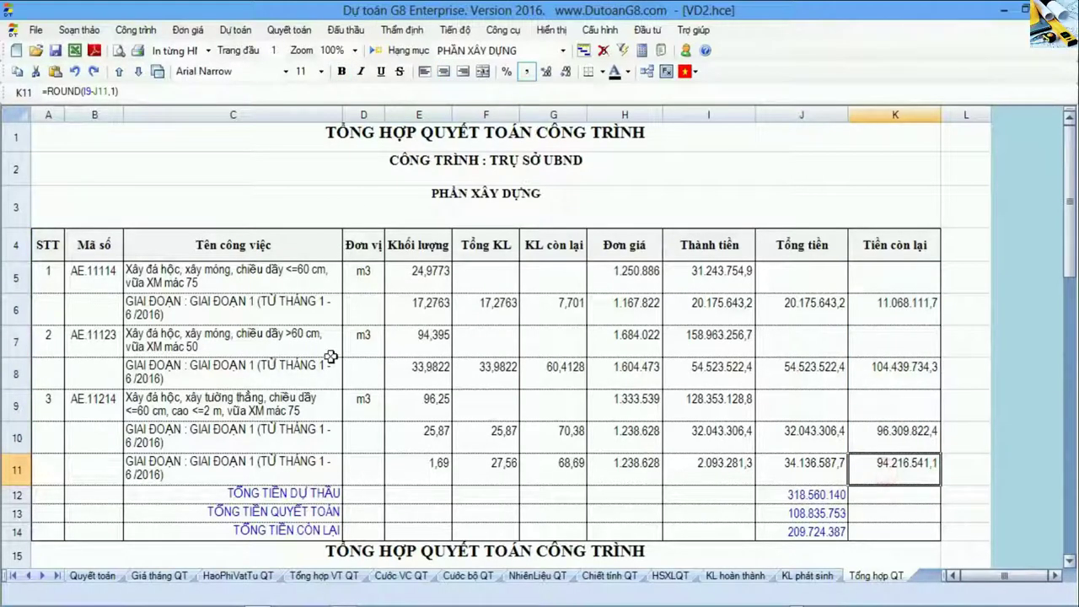
{"action": "left_click", "coordinate": [286, 200]}
{"action": "left_click", "coordinate": [284, 168]}
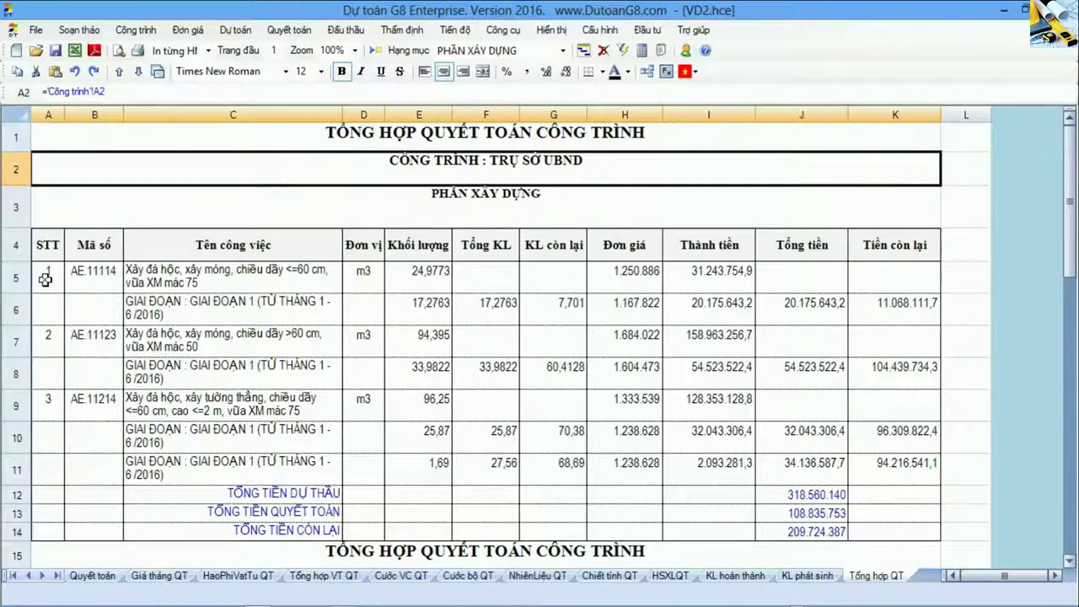
{"action": "left_click_drag", "start_coordinate": [46, 280], "coordinate": [887, 540]}
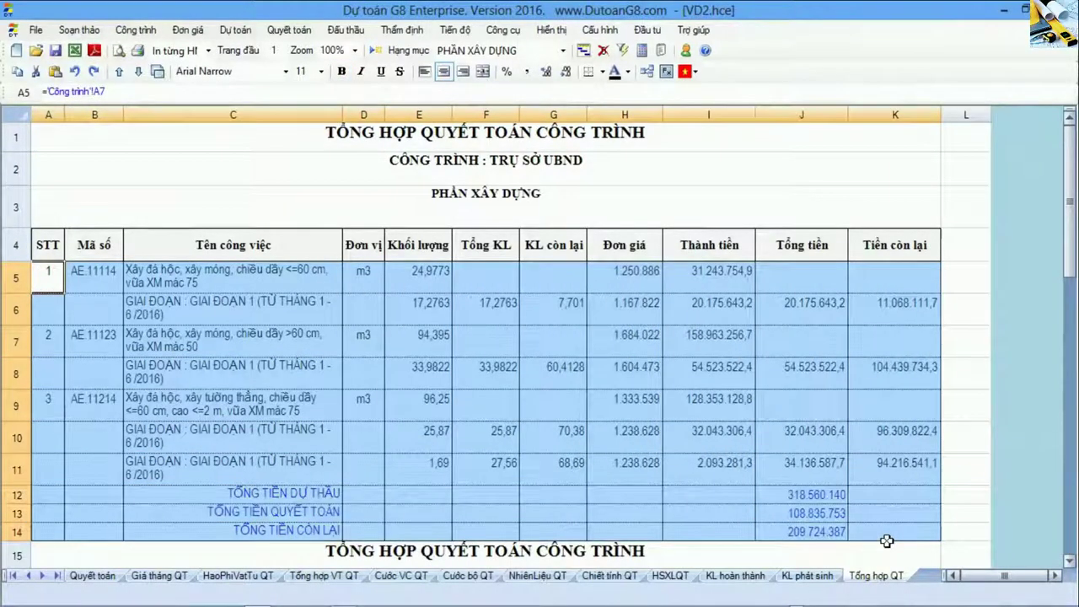
{"action": "left_click", "coordinate": [40, 268]}
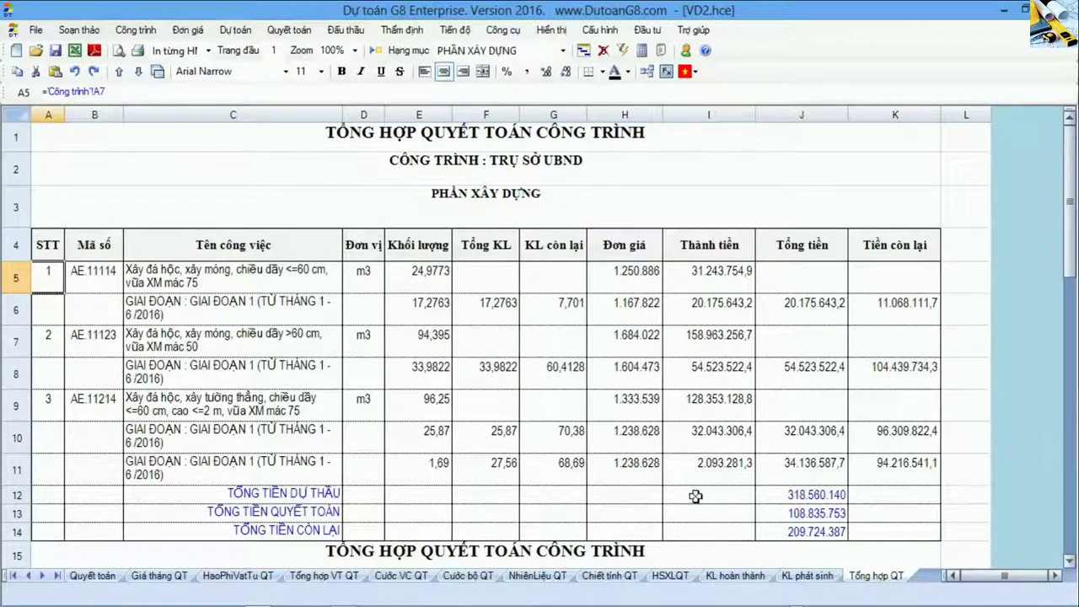
- Review the previous-period cumulative volumes in column F of the KL hoàn thành sheet
{"action": "left_click", "coordinate": [725, 576]}
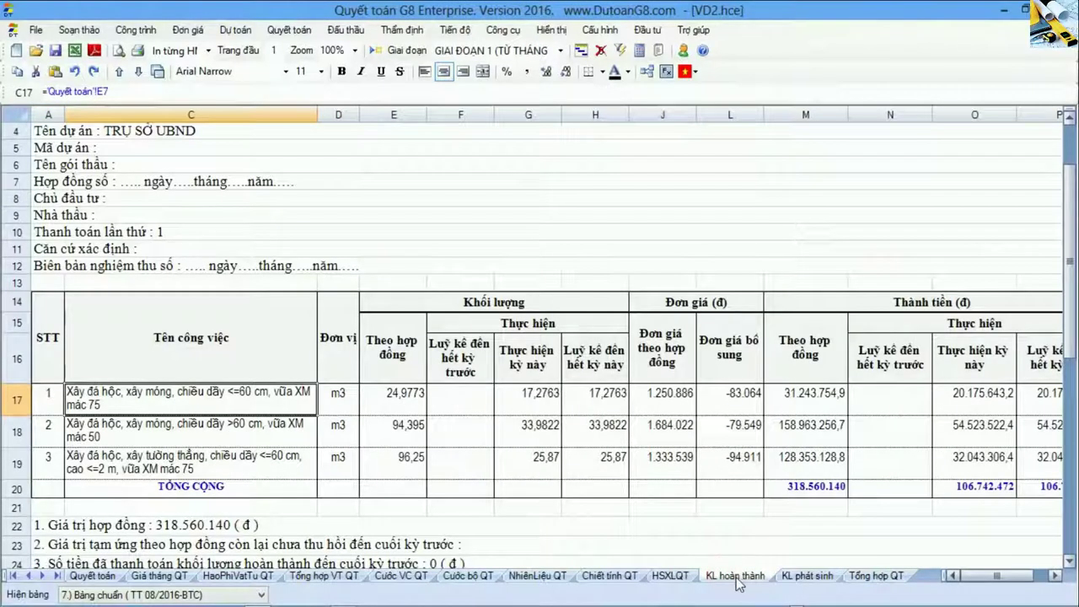
{"action": "left_click", "coordinate": [814, 577]}
{"action": "left_click", "coordinate": [735, 576]}
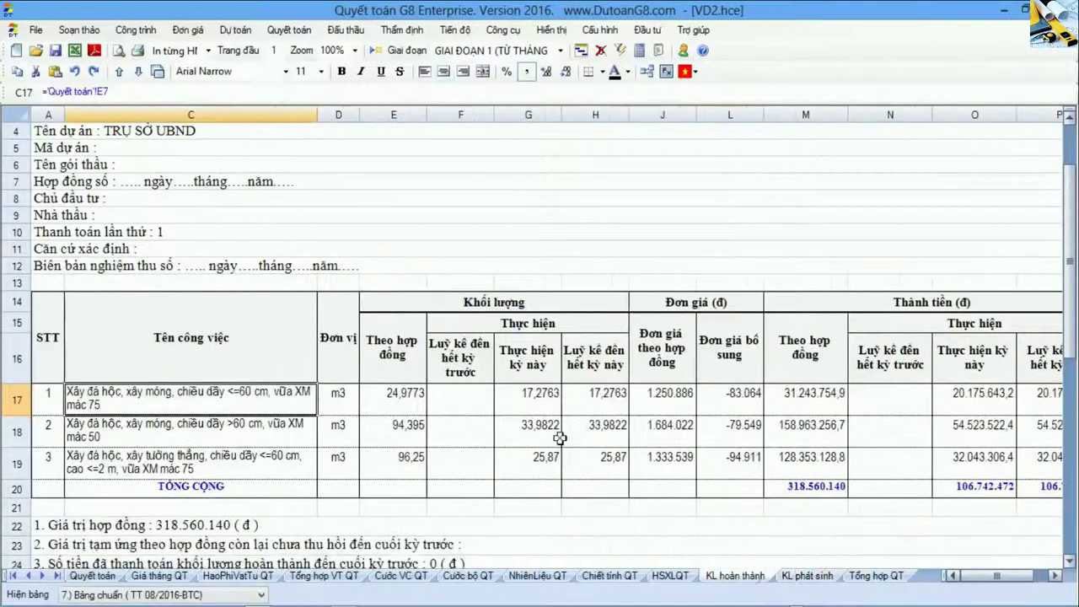
{"action": "scroll", "coordinate": [560, 437], "scroll_direction": "up", "scroll_amount": 1}
{"action": "left_click", "coordinate": [527, 166]}
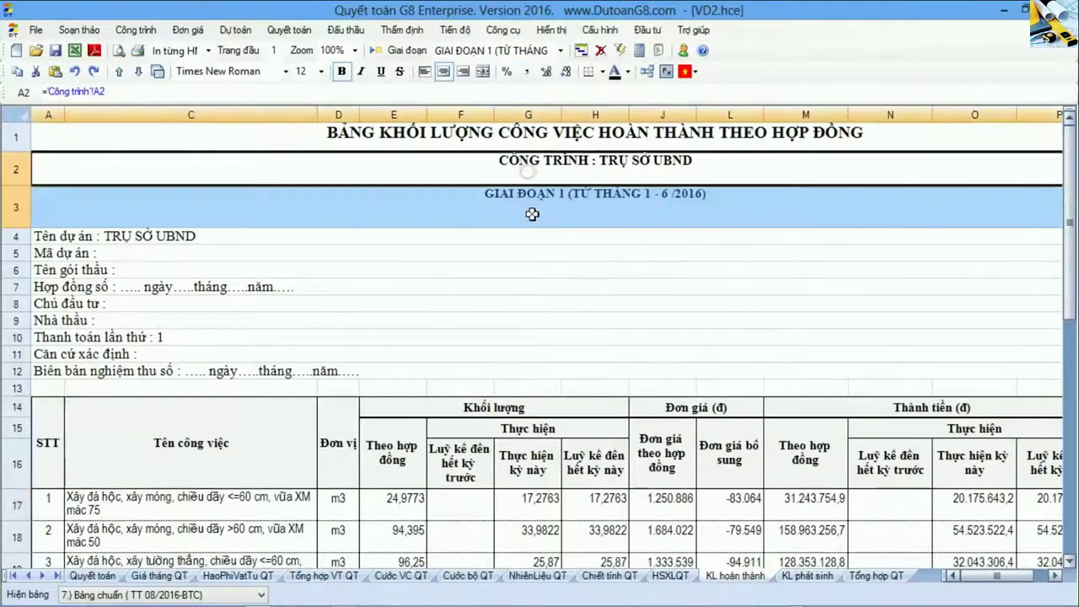
{"action": "scroll", "coordinate": [568, 404], "scroll_direction": "down", "scroll_amount": 2}
{"action": "scroll", "coordinate": [568, 405], "scroll_direction": "down", "scroll_amount": 2}
{"action": "left_click", "coordinate": [565, 405]}
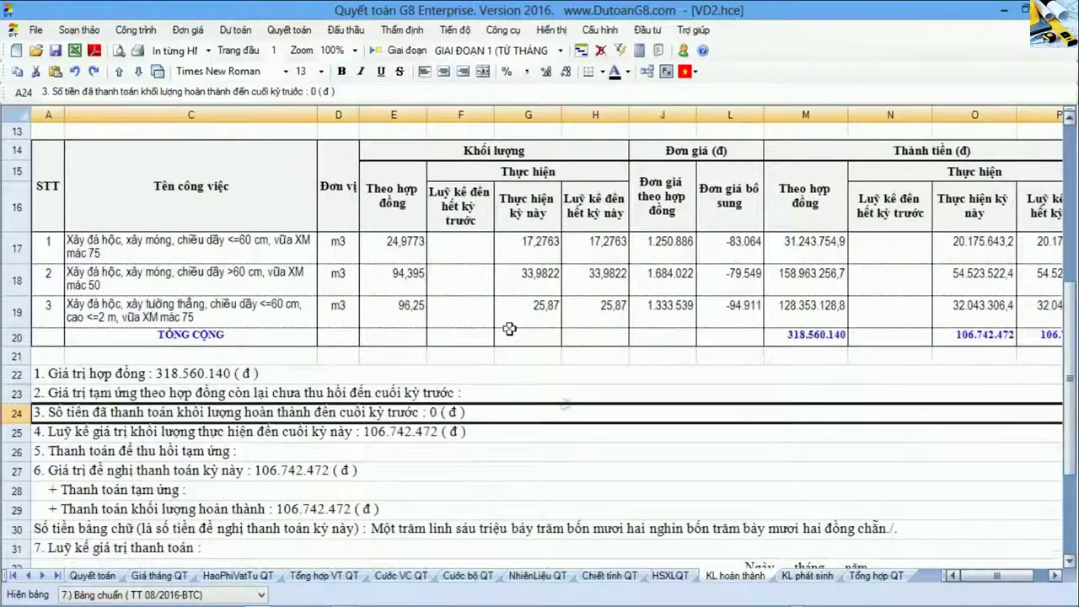
{"action": "left_click_drag", "start_coordinate": [464, 203], "coordinate": [470, 361]}
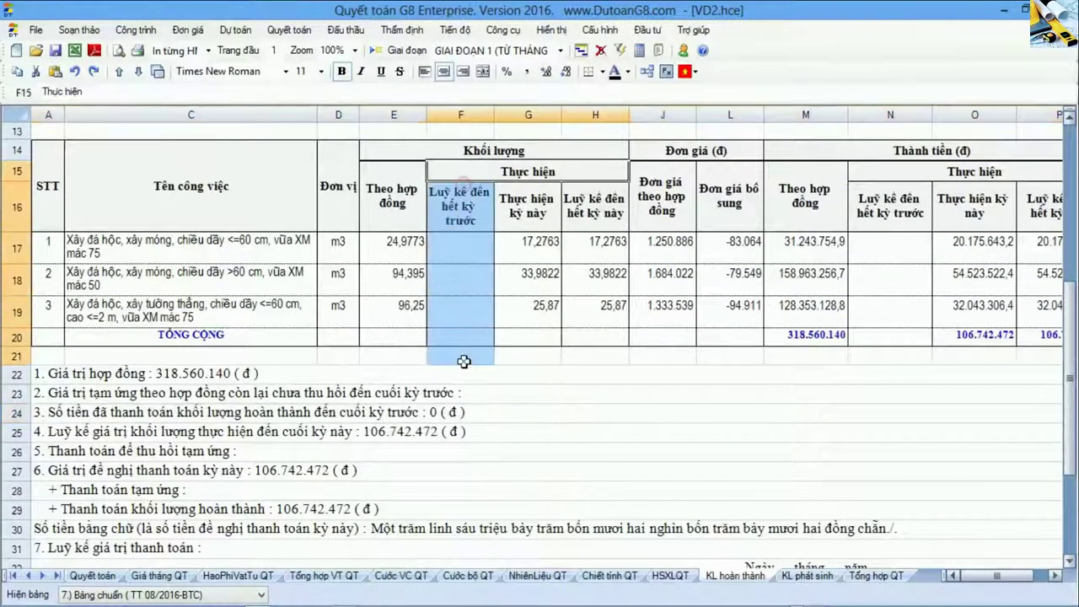
{"action": "left_click", "coordinate": [509, 442]}
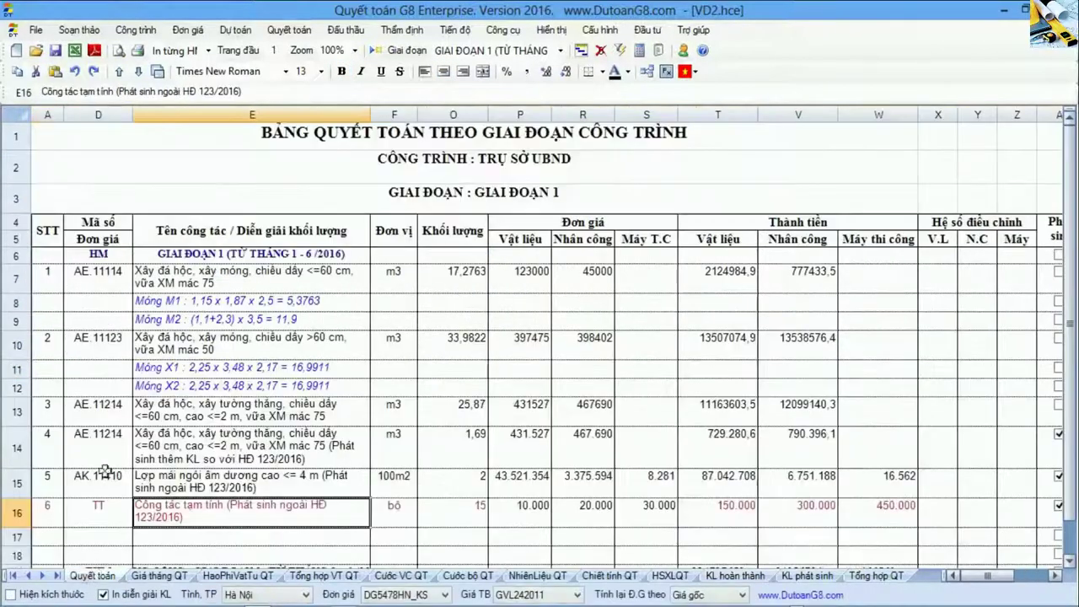
- On the Quyết toán sheet, enter the HM group marker in D20 below the stage 1 total
{"action": "left_click", "coordinate": [93, 575]}
{"action": "left_click", "coordinate": [144, 392]}
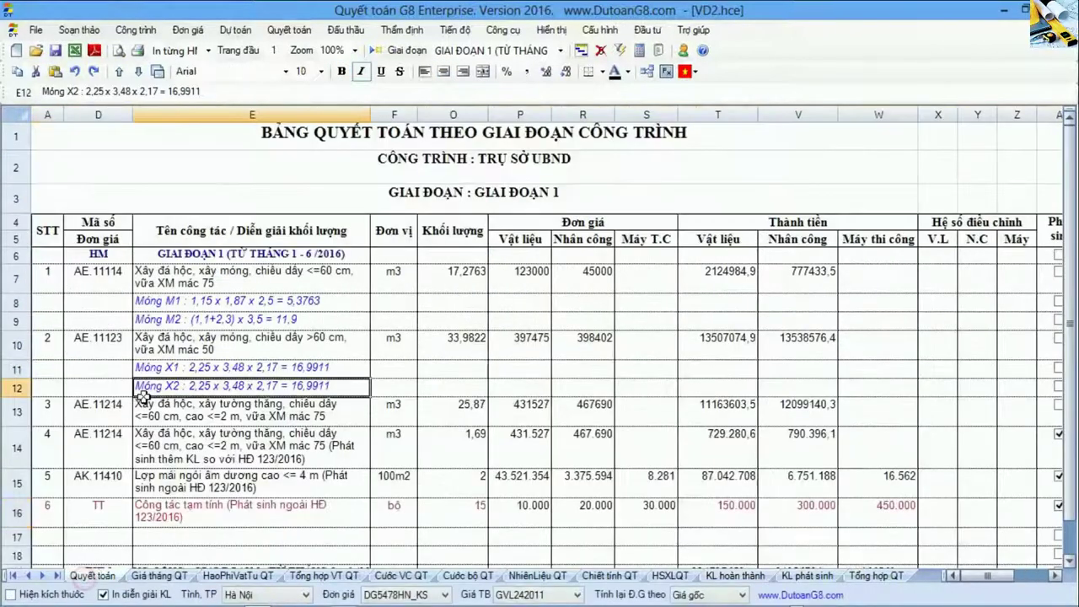
{"action": "left_click", "coordinate": [85, 253]}
{"action": "scroll", "coordinate": [253, 286], "scroll_direction": "down", "scroll_amount": 1}
{"action": "scroll", "coordinate": [251, 315], "scroll_direction": "down", "scroll_amount": 1}
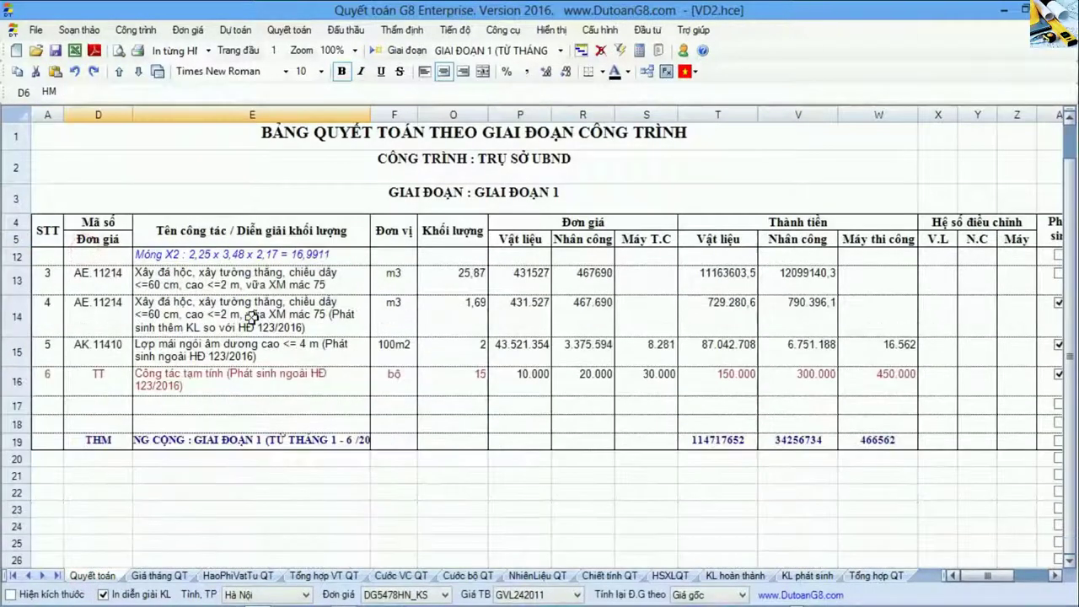
{"action": "left_click", "coordinate": [100, 458]}
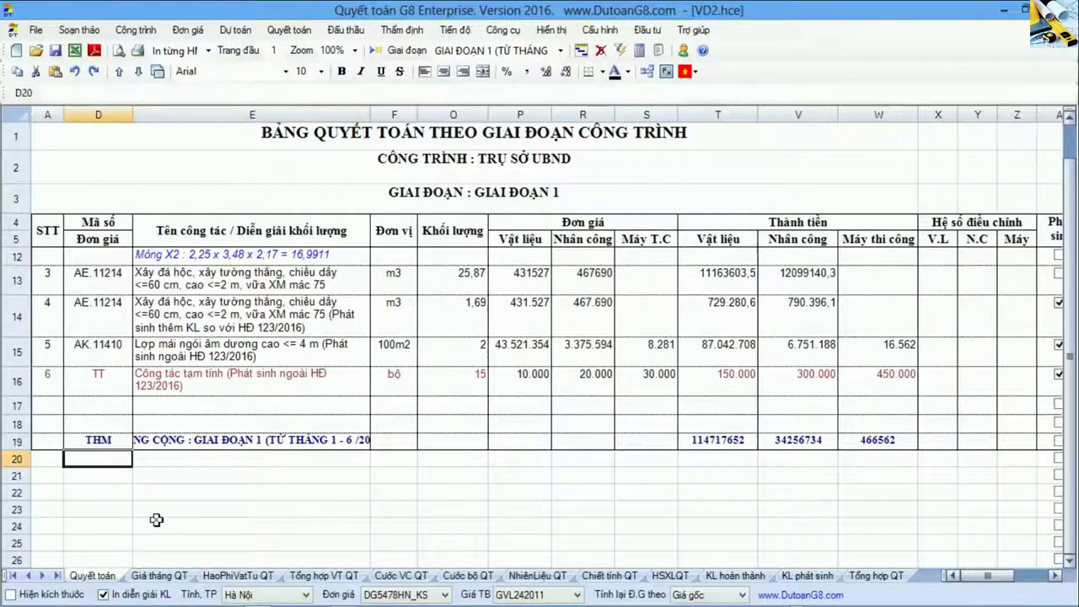
{"action": "type", "text": "hm"}
{"action": "key", "text": "Tab"}
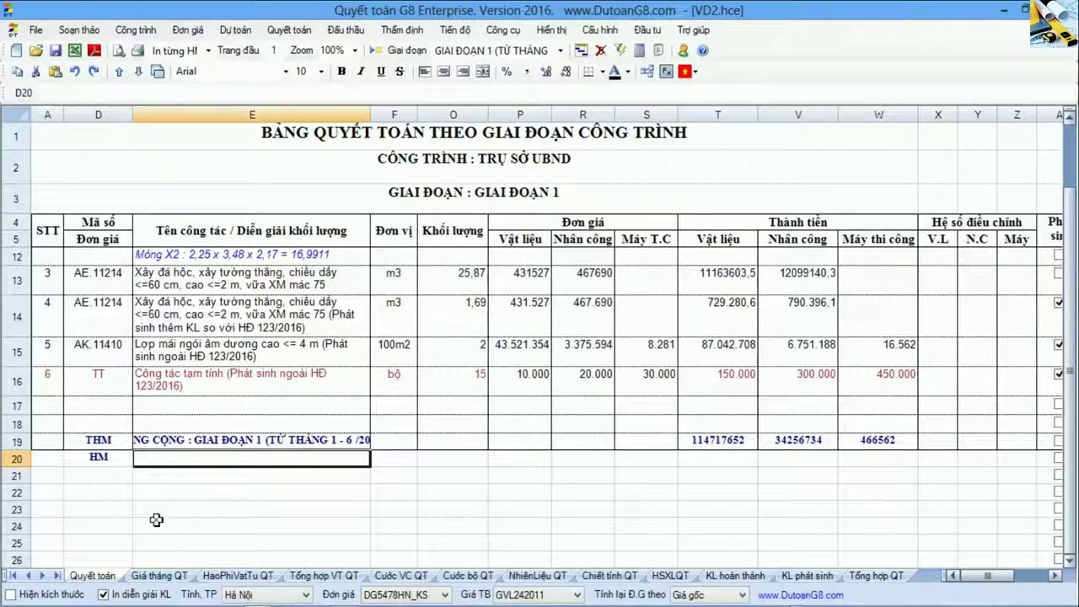
- Enter the heading 'GIAI ĐOẠN 2 - TỪ THÁNG 07/2016' in E20
{"action": "type", "text": "HIAI"}
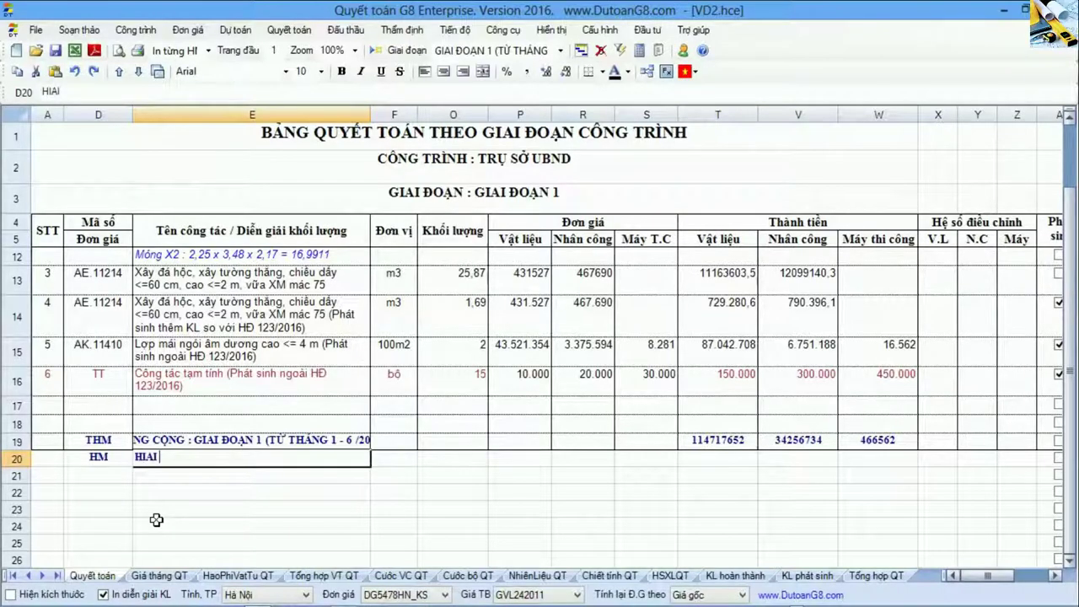
{"action": "key", "text": "Escape"}
{"action": "key", "text": "Down"}
{"action": "key", "text": "Up"}
{"action": "type", "text": "GIA"}
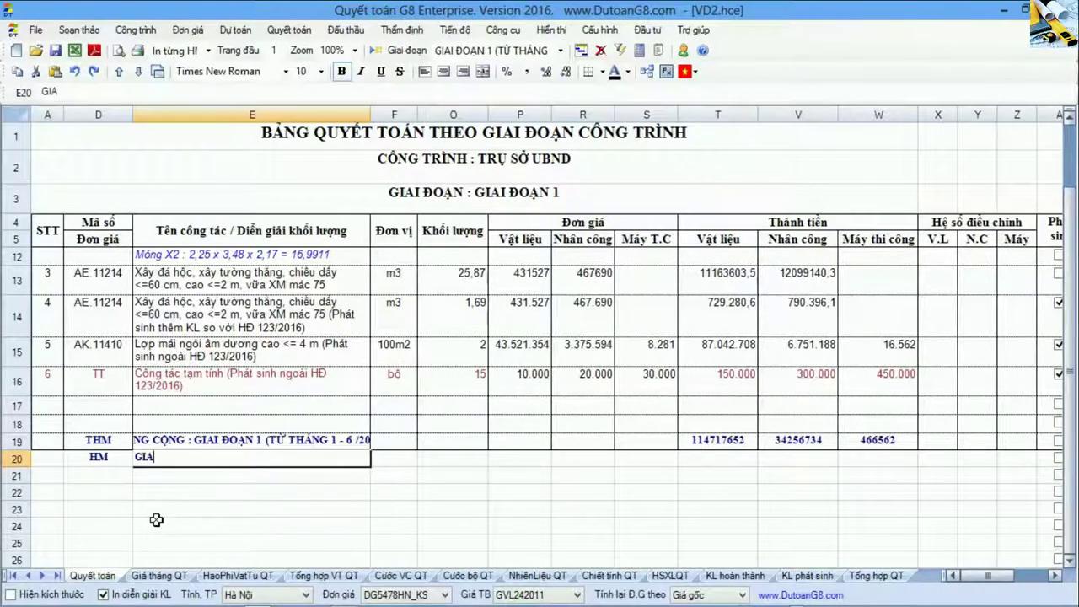
{"action": "type", "text": "I ĐOẠN 2 - TỪ TH"}
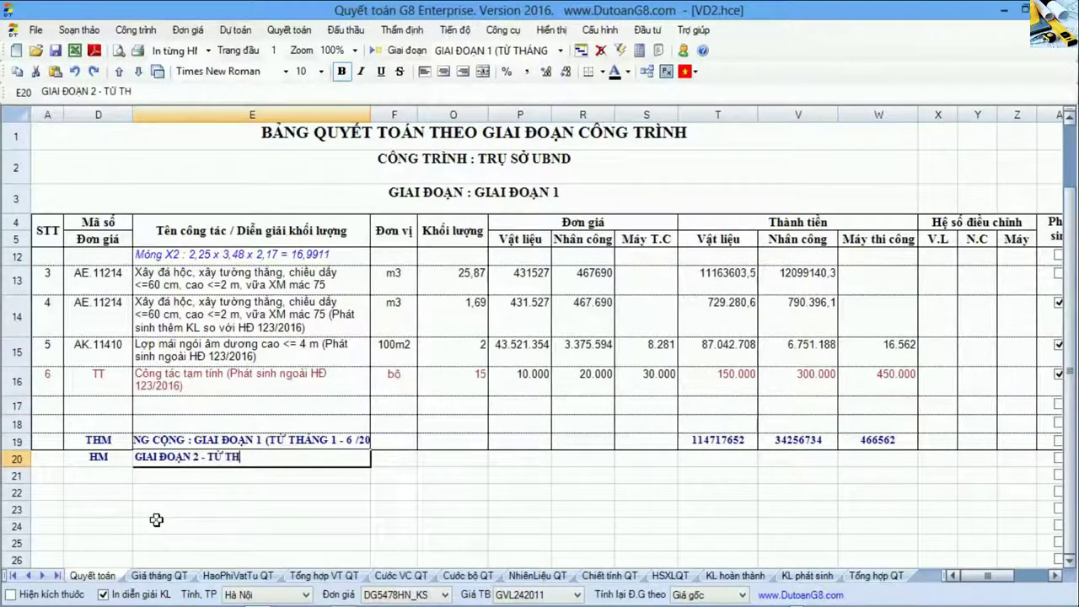
{"action": "type", "text": "ÁNG 07/2016"}
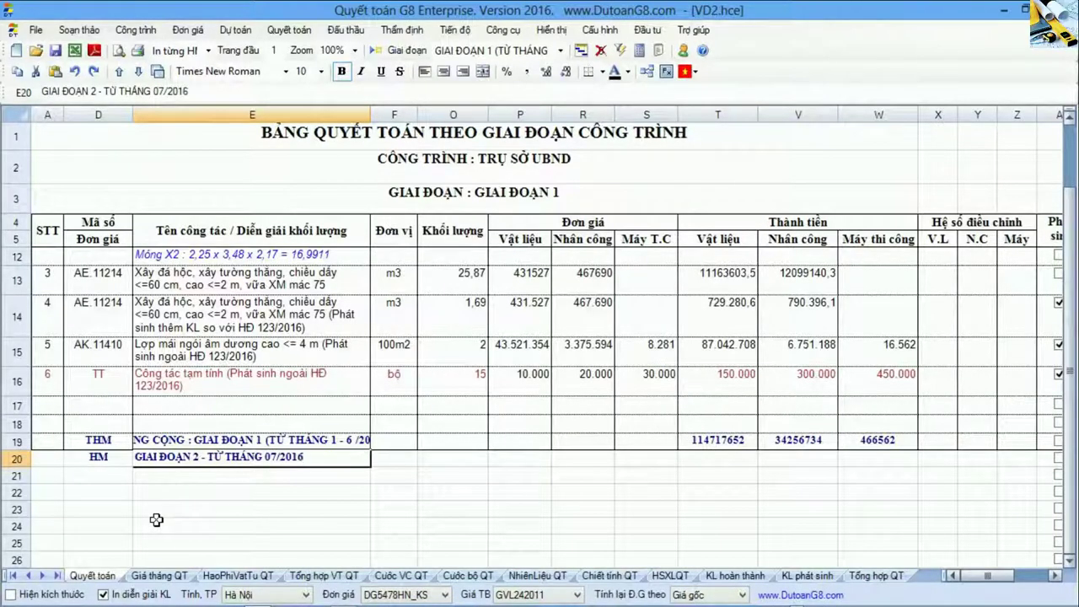
{"action": "key", "text": "Return"}
{"action": "left_click", "coordinate": [108, 479]}
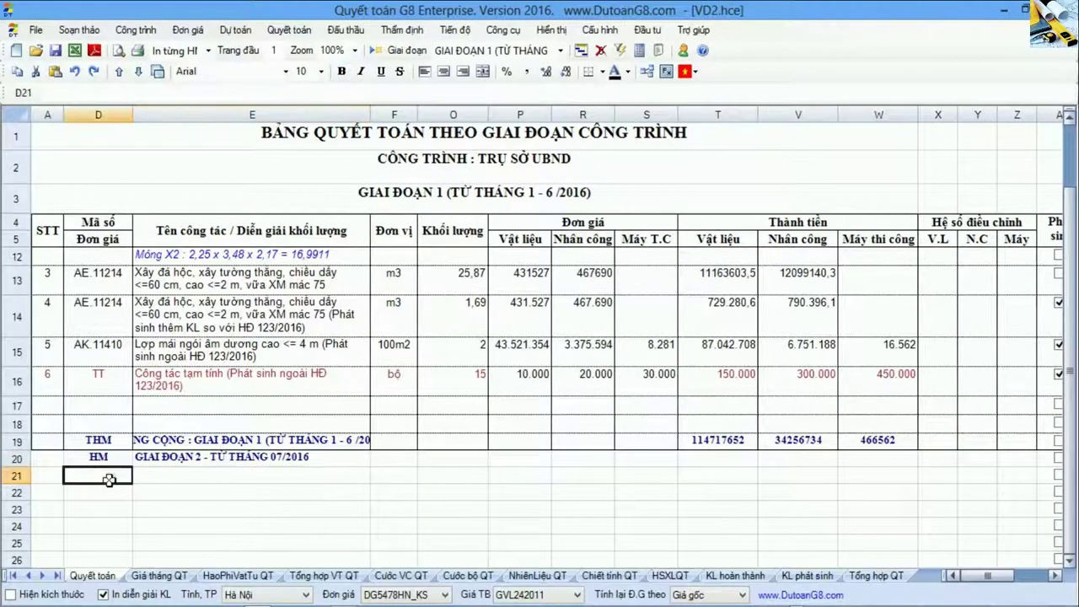
{"action": "scroll", "coordinate": [109, 478], "scroll_direction": "down", "scroll_amount": 1}
{"action": "scroll", "coordinate": [109, 479], "scroll_direction": "down", "scroll_amount": 1}
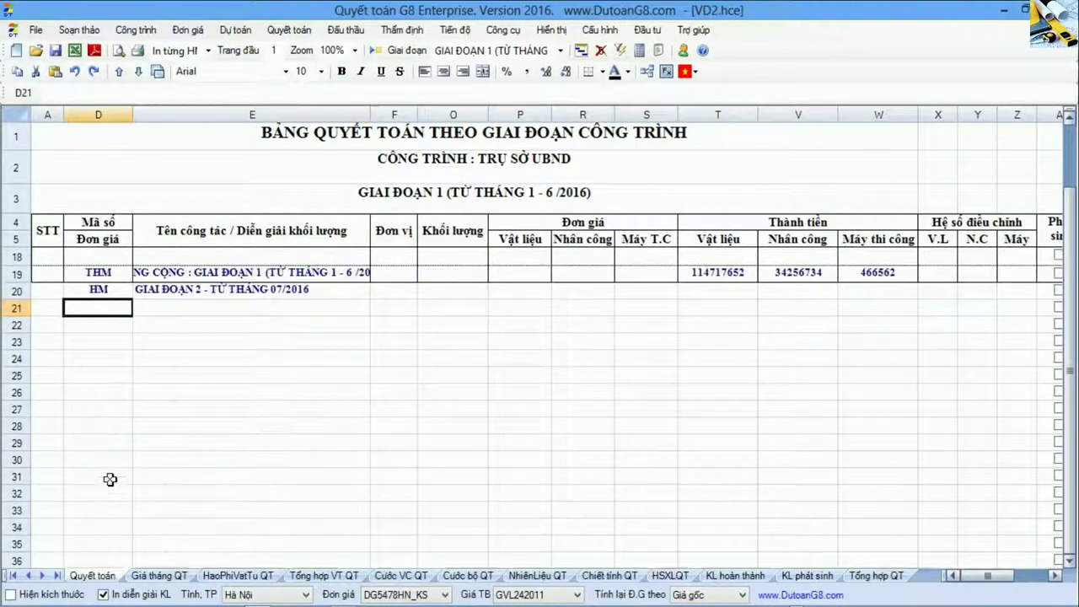
- Add estimate works 1–6 (masonry foundations, walls and lean concrete) from Dự toán under the stage 2 heading
{"action": "right_click", "coordinate": [125, 309]}
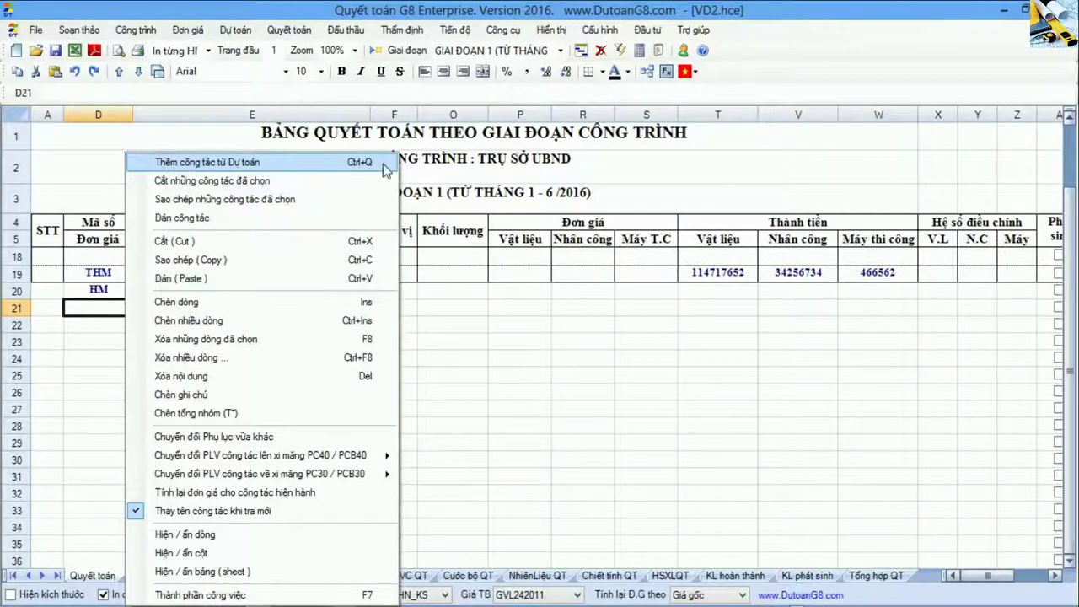
{"action": "left_click", "coordinate": [382, 163]}
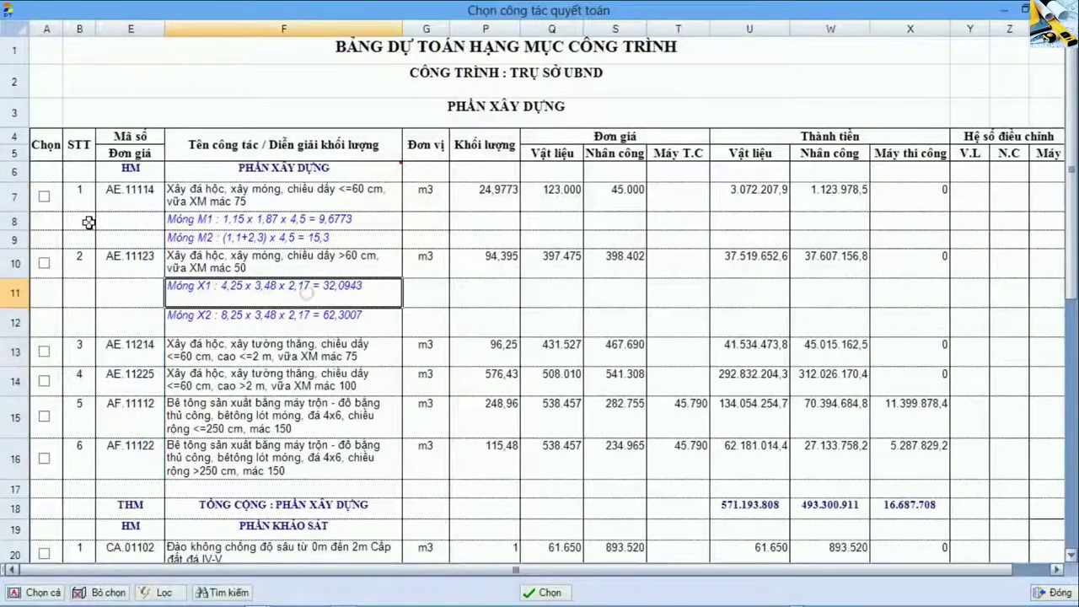
{"action": "left_click", "coordinate": [44, 197]}
{"action": "left_click", "coordinate": [44, 263]}
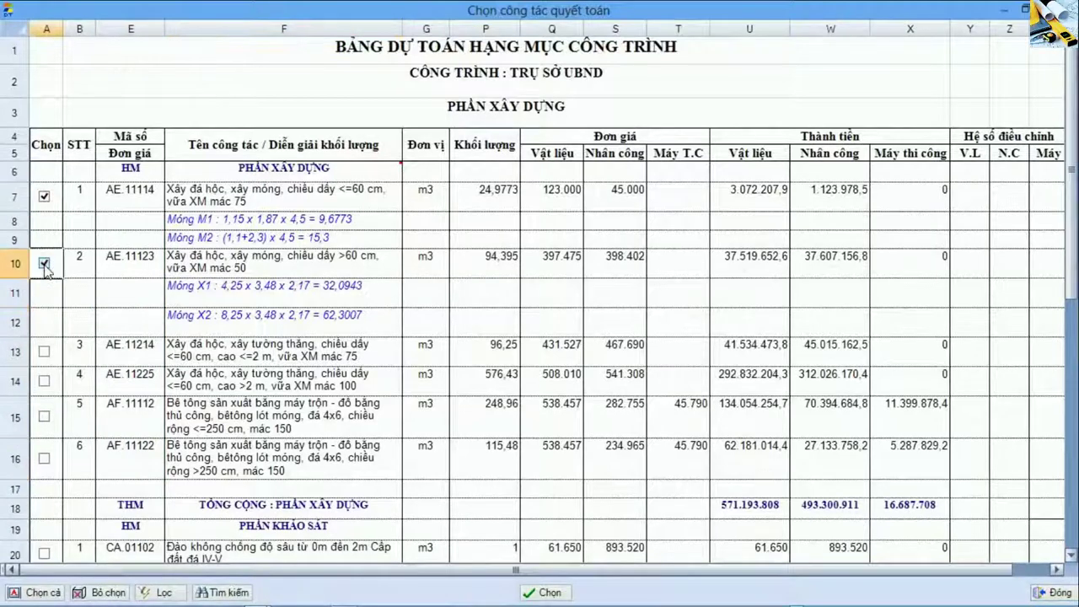
{"action": "left_click", "coordinate": [44, 352]}
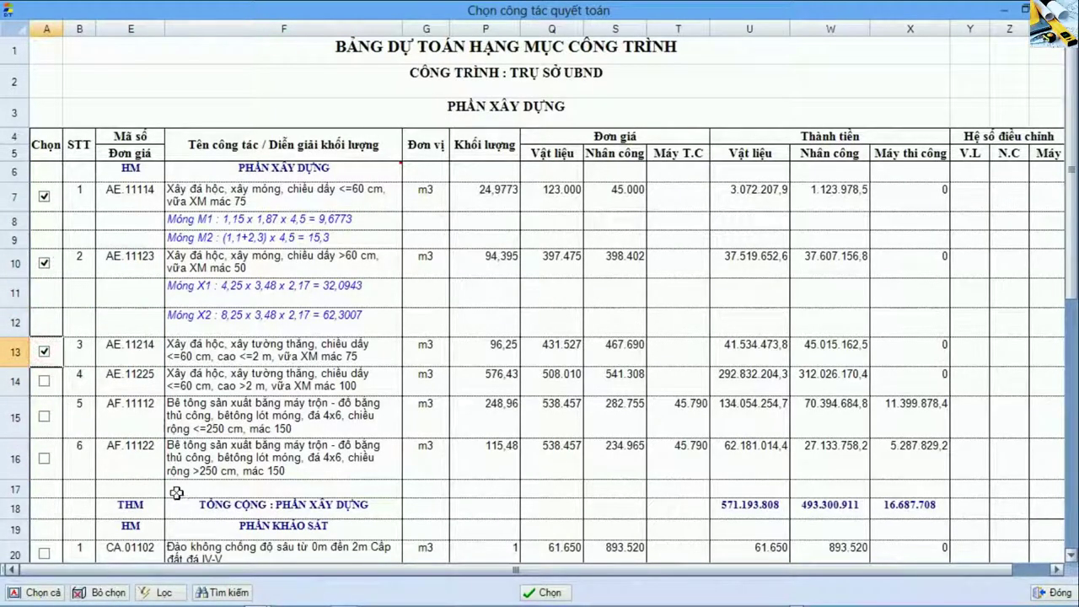
{"action": "left_click", "coordinate": [44, 381]}
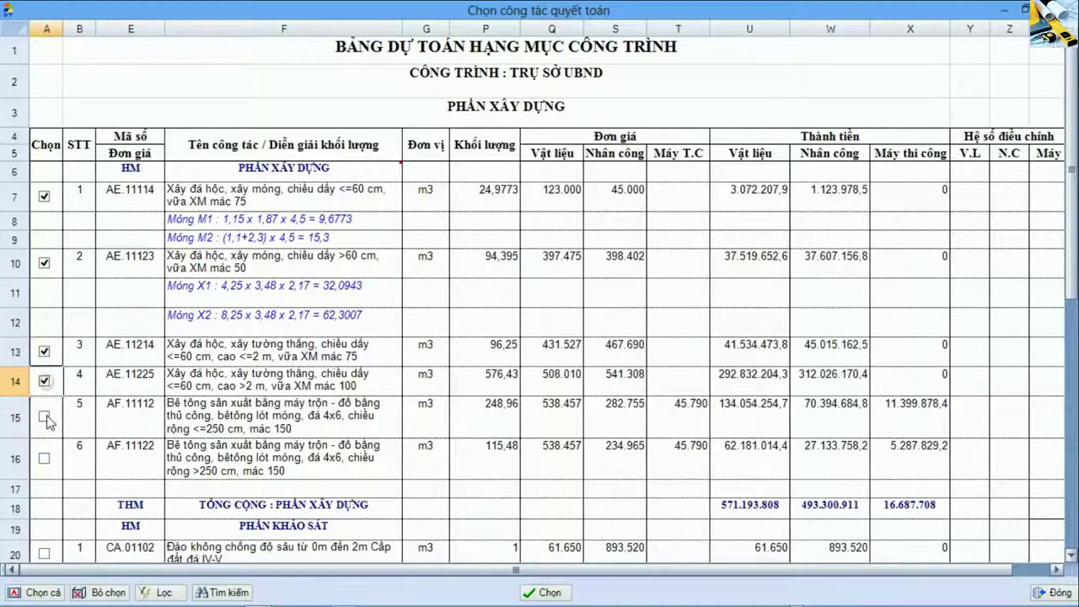
{"action": "left_click", "coordinate": [44, 417]}
{"action": "left_click", "coordinate": [44, 458]}
{"action": "left_click", "coordinate": [549, 594]}
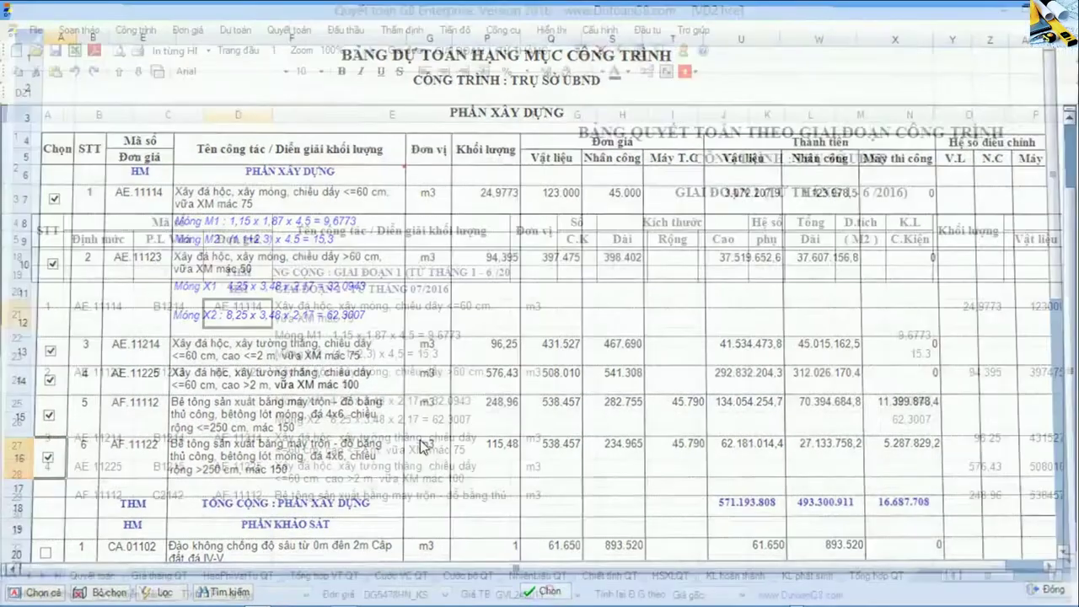
{"action": "left_click", "coordinate": [287, 389]}
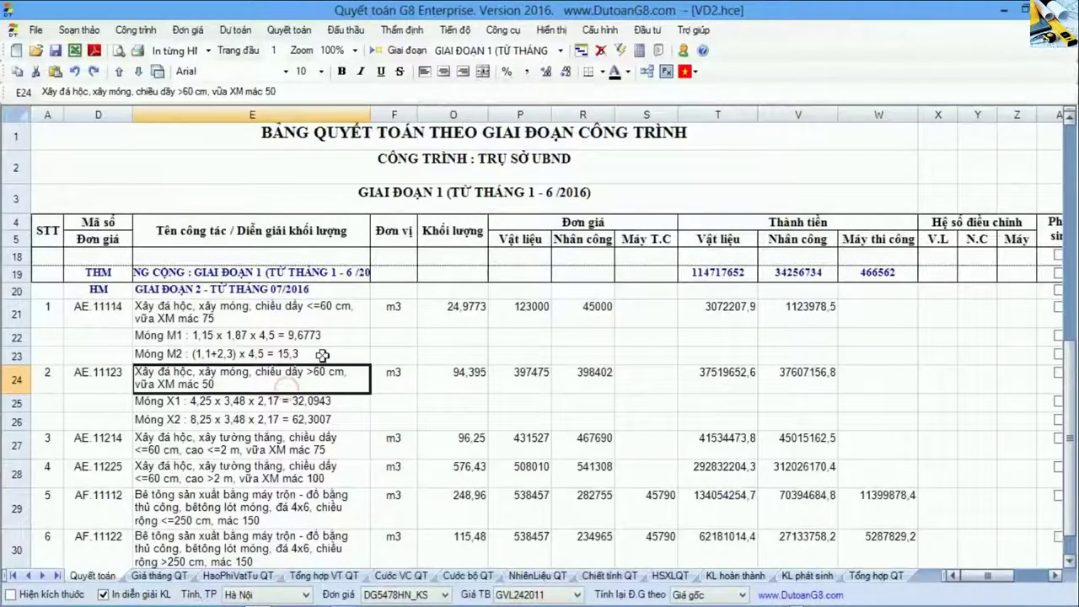
- Dismiss the analysis notice and revise the Móng M1 measurement of the first stage 2 work
{"action": "left_click", "coordinate": [374, 51]}
{"action": "key", "text": "Return"}
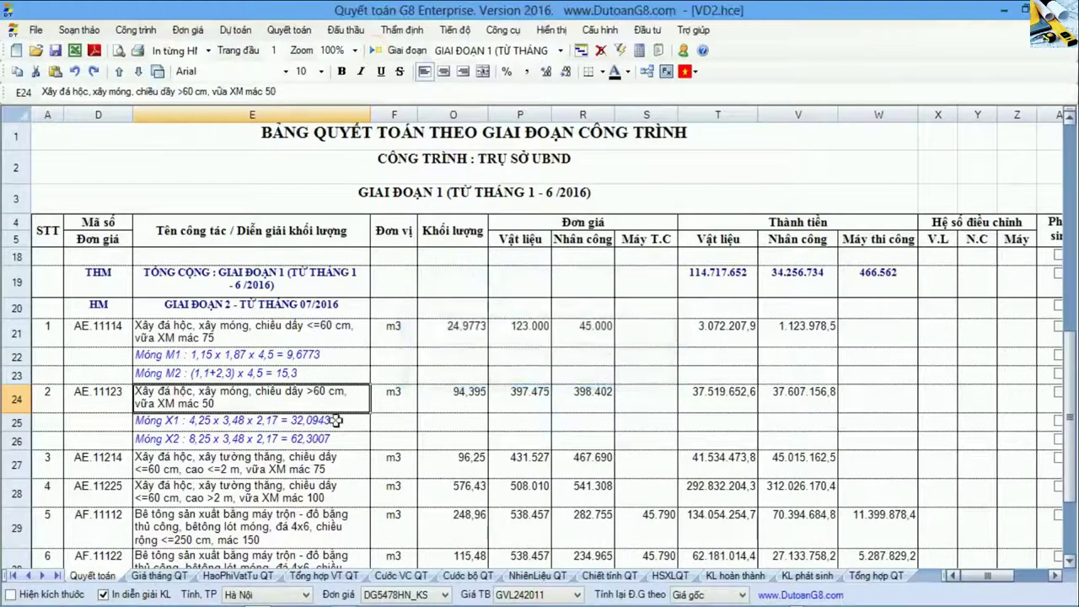
{"action": "left_click", "coordinate": [336, 420]}
{"action": "left_click_drag", "start_coordinate": [231, 307], "coordinate": [263, 439]}
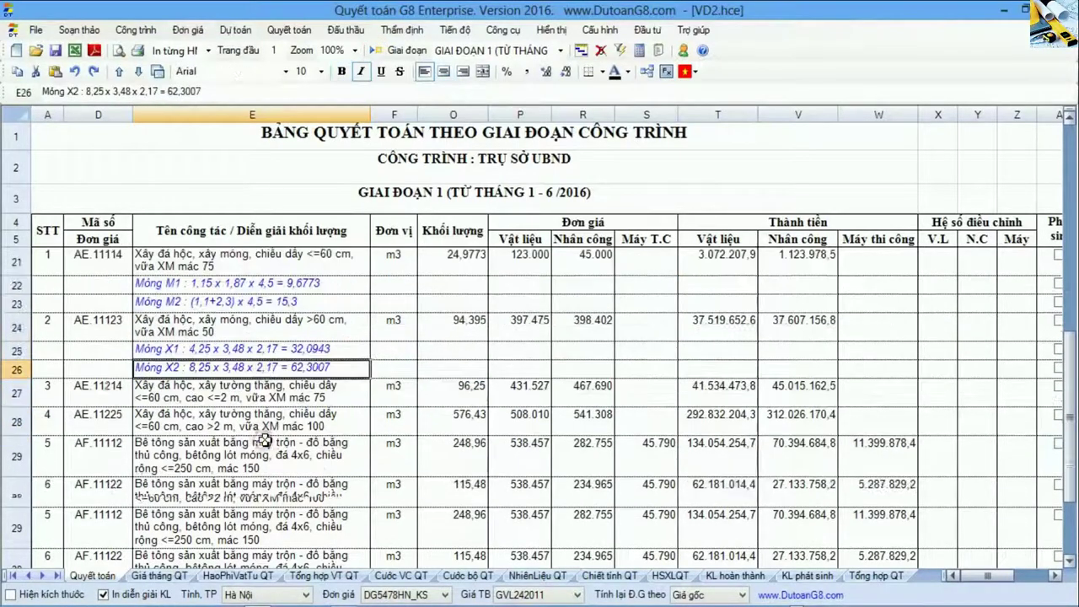
{"action": "left_click_drag", "start_coordinate": [193, 283], "coordinate": [228, 302]}
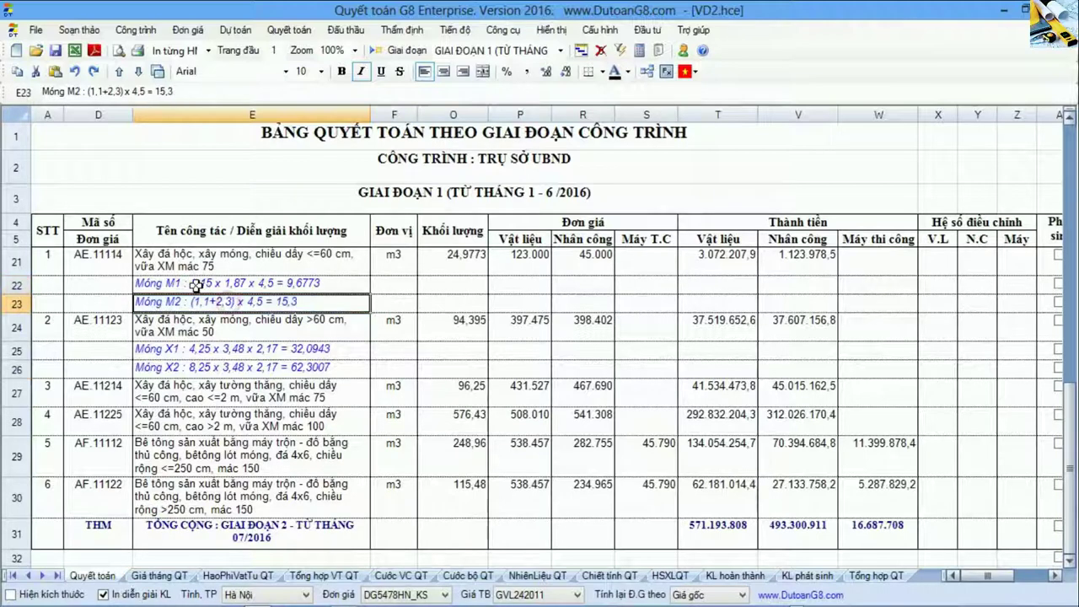
{"action": "left_click", "coordinate": [196, 283]}
{"action": "double_click", "coordinate": [193, 283]}
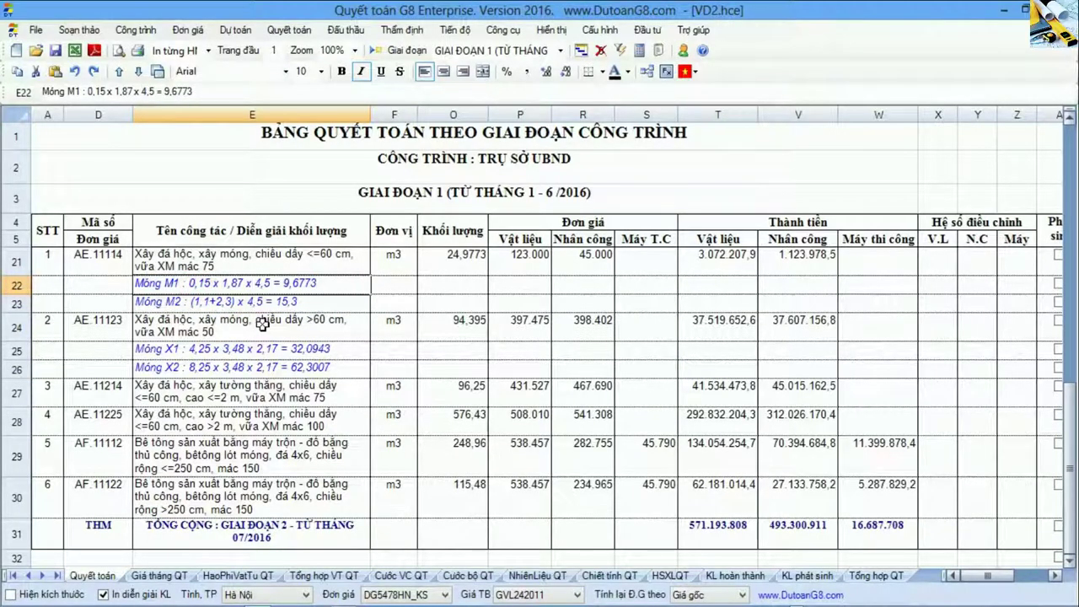
{"action": "key", "text": "Return"}
- Give Móng M1 and M2 a 0,5 depth, bringing AE.11114's volume to 1,8403
{"action": "double_click", "coordinate": [202, 306]}
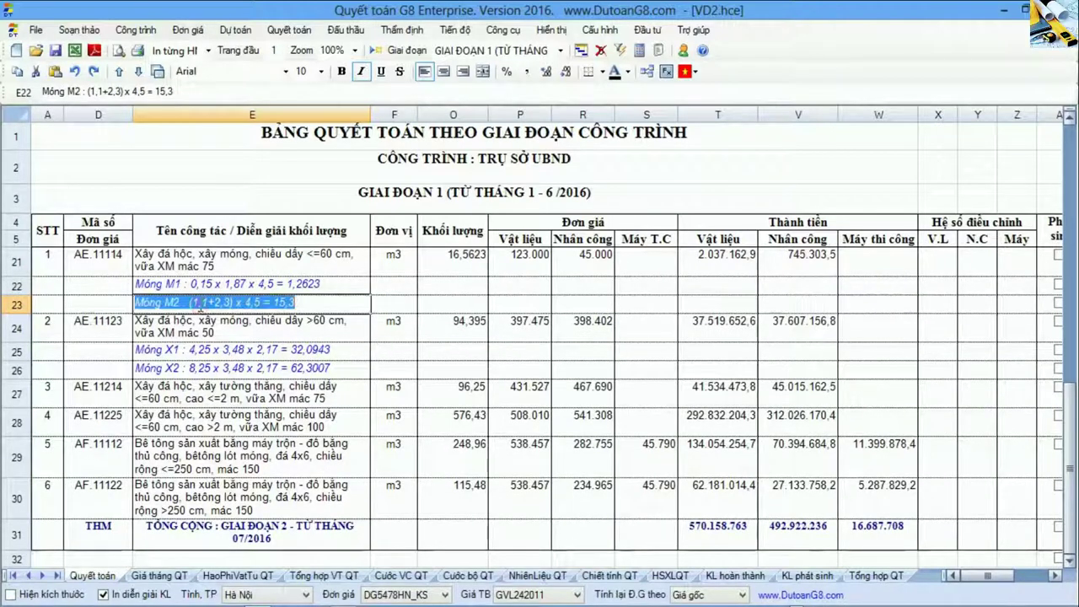
{"action": "double_click", "coordinate": [248, 302]}
{"action": "type", "text": "0"}
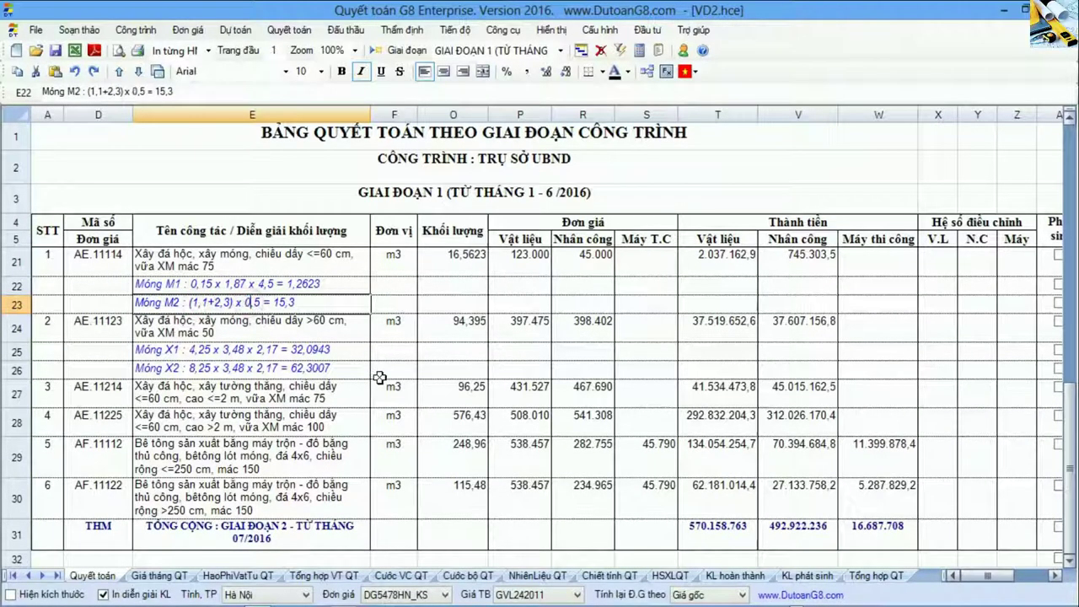
{"action": "left_click", "coordinate": [257, 282]}
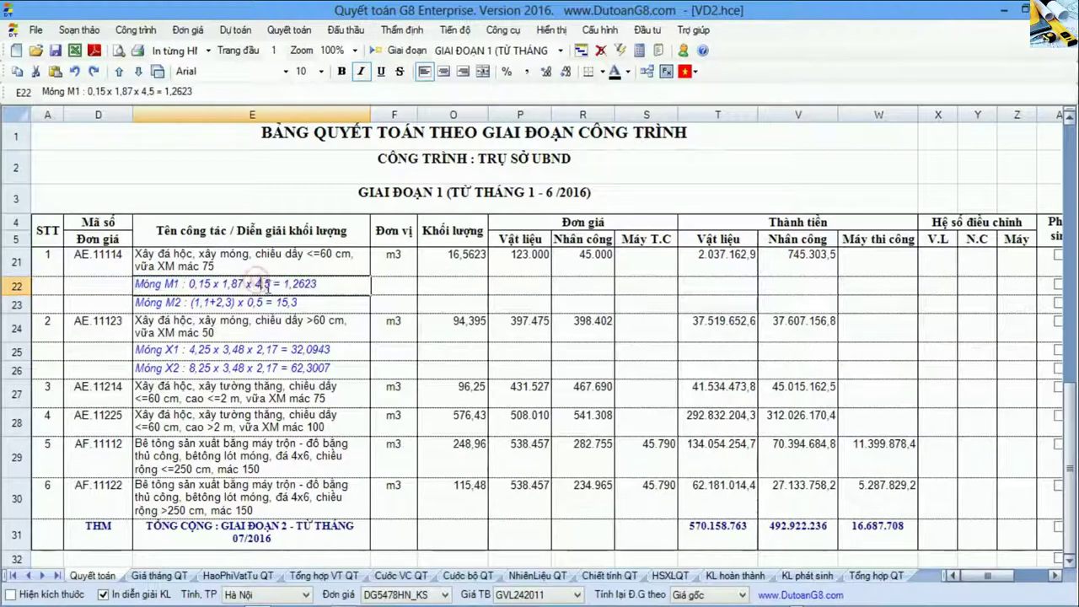
{"action": "type", "text": "0"}
{"action": "key", "text": "Return"}
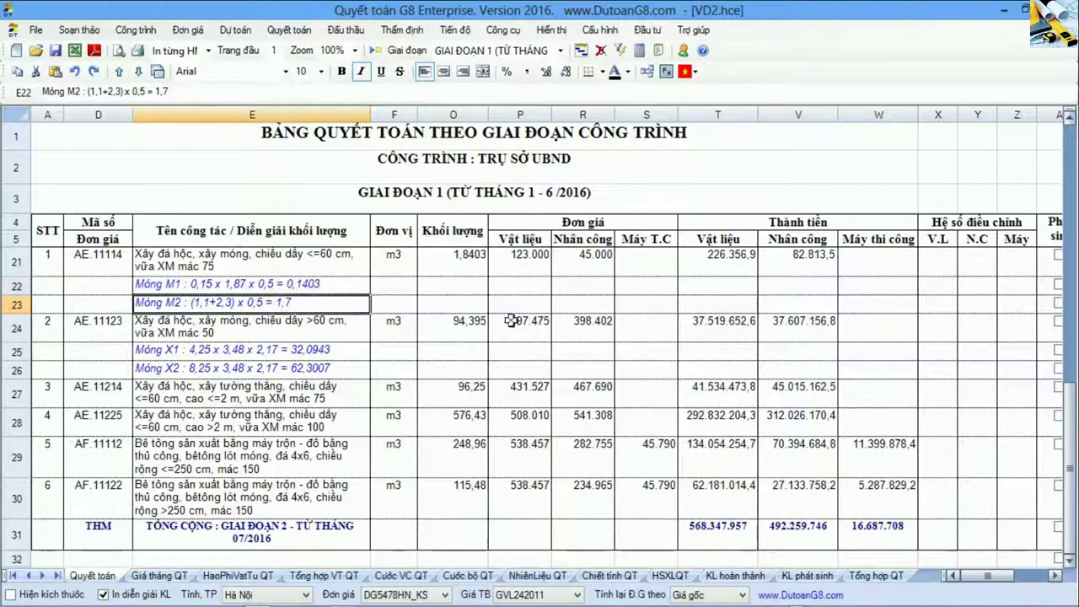
{"action": "mouse_move", "coordinate": [470, 268]}
{"action": "left_mouse_down"}
{"action": "mouse_move", "coordinate": [383, 266]}
{"action": "mouse_move", "coordinate": [282, 302]}
{"action": "left_mouse_up"}
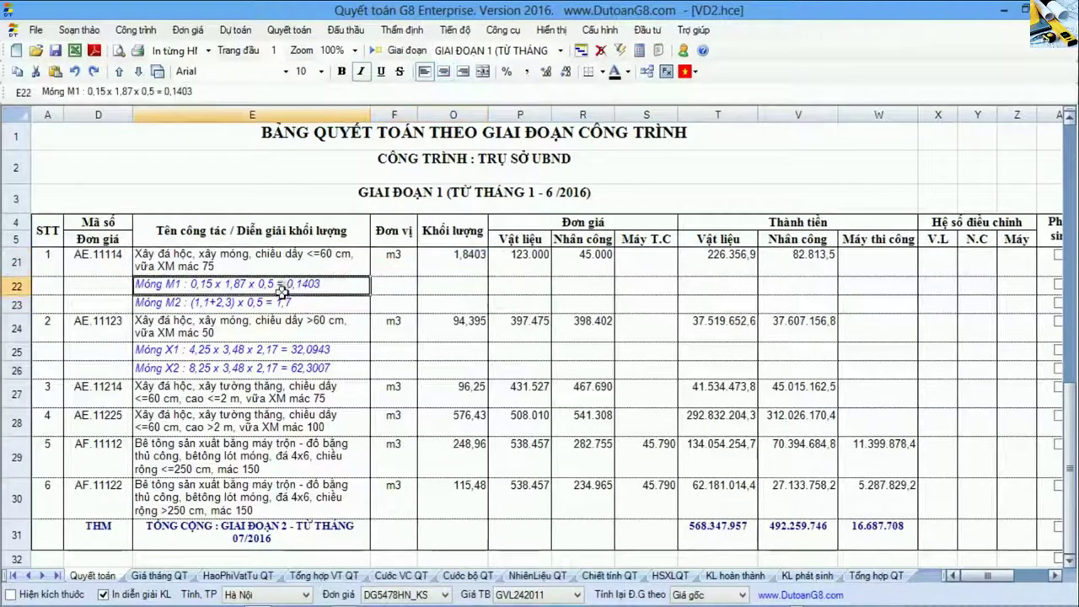
{"action": "left_click_drag", "start_coordinate": [208, 354], "coordinate": [205, 362]}
- Delete the Móng X1 and X2 breakdown lines
{"action": "right_click", "coordinate": [206, 363]}
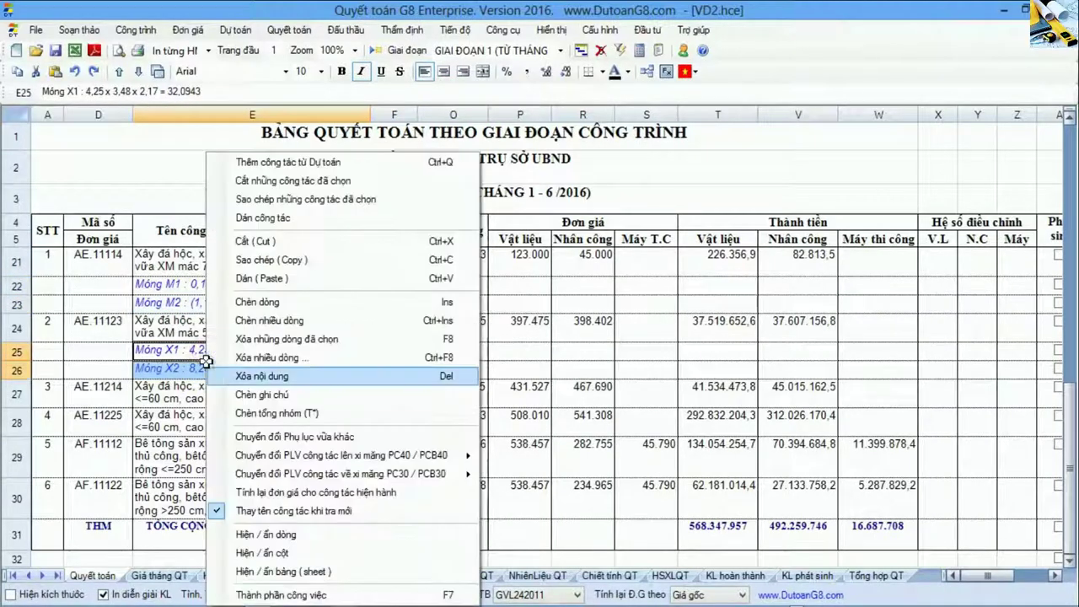
{"action": "left_click", "coordinate": [346, 342]}
{"action": "left_click", "coordinate": [570, 370]}
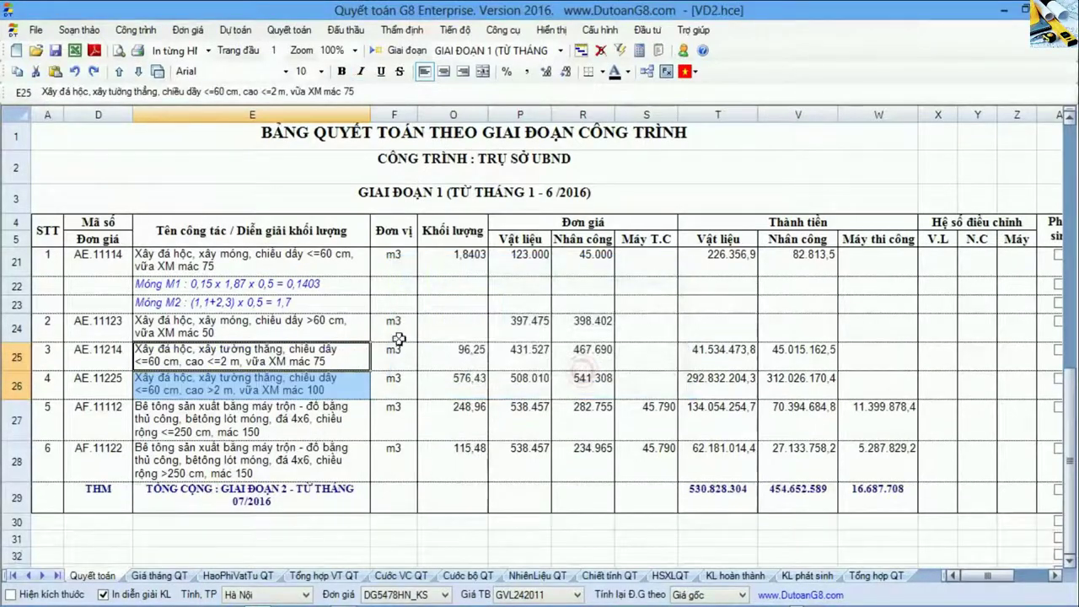
- Enter volume 1,47 for item 2 and 23,46 for item 3, then check items 4 and 6
{"action": "left_click", "coordinate": [287, 330]}
{"action": "left_click", "coordinate": [447, 334]}
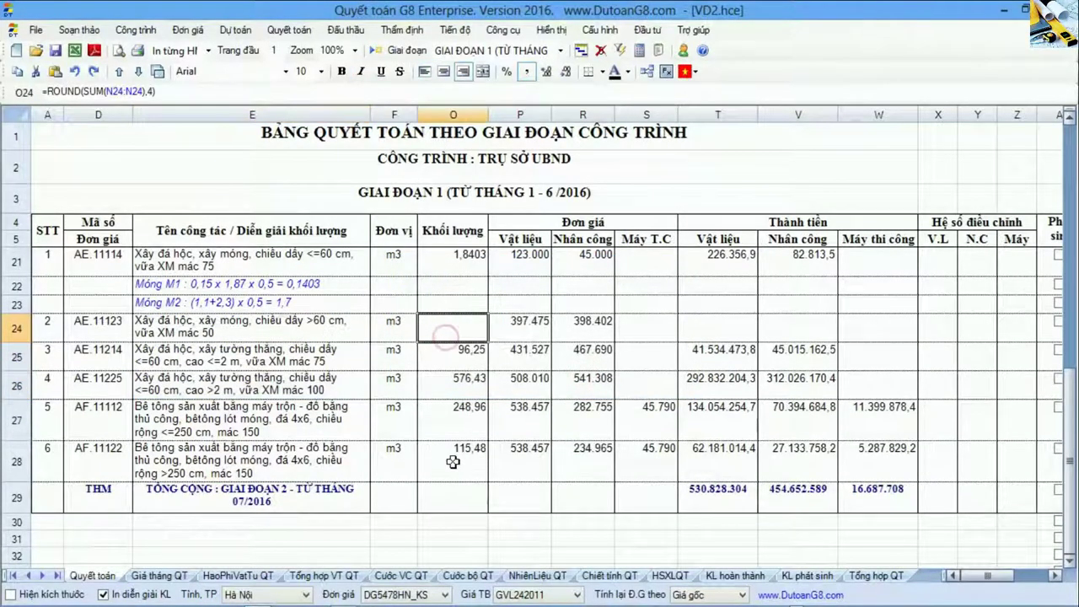
{"action": "type", "text": "1,4"}
{"action": "type", "text": "7"}
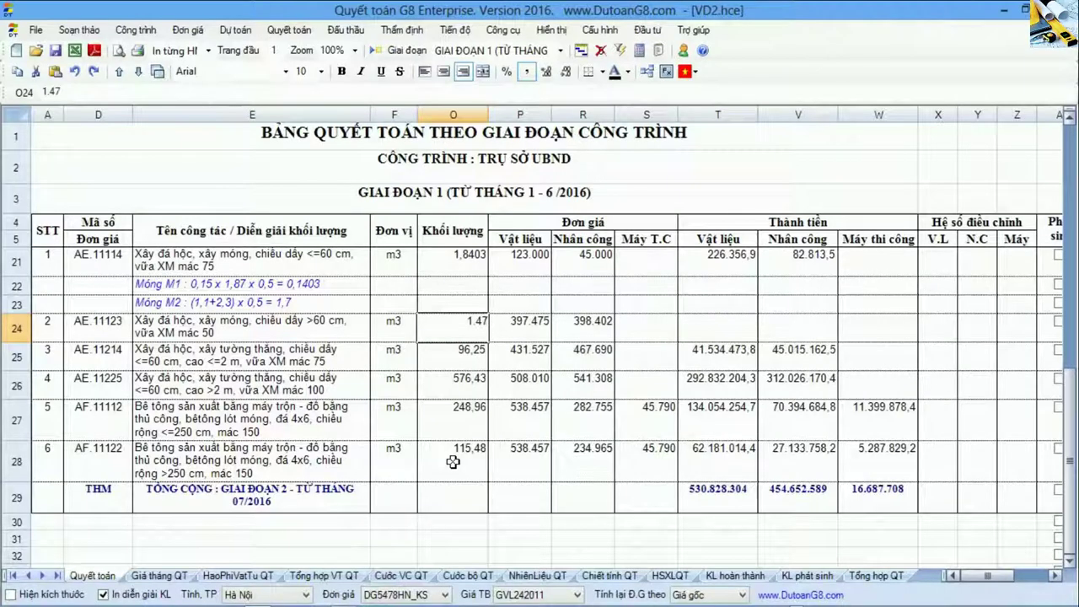
{"action": "key", "text": "Return"}
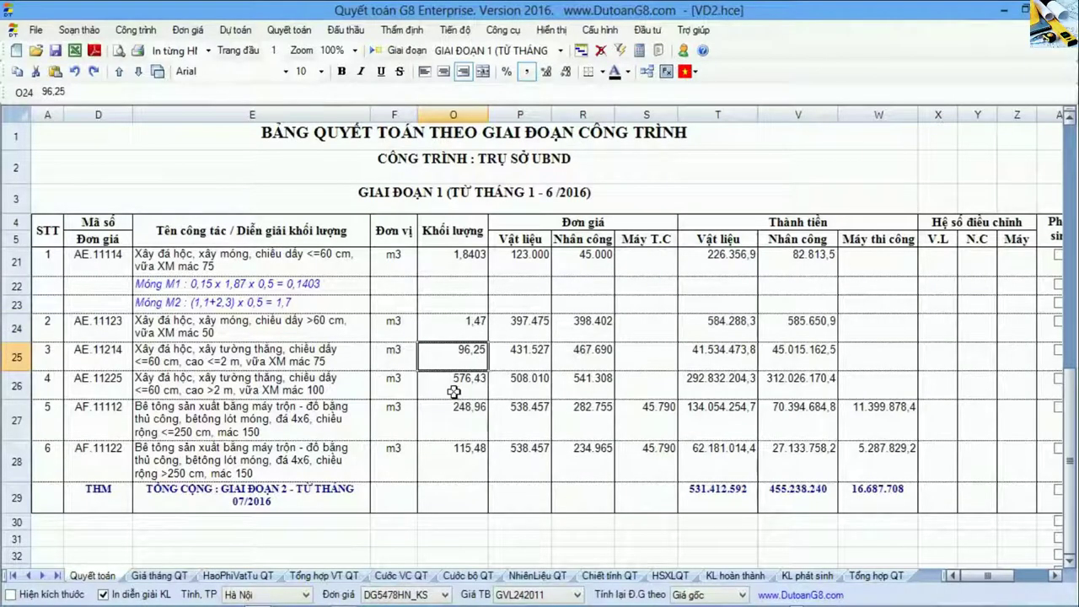
{"action": "left_click", "coordinate": [19, 358]}
{"action": "left_click", "coordinate": [475, 354]}
{"action": "type", "text": "23,46"}
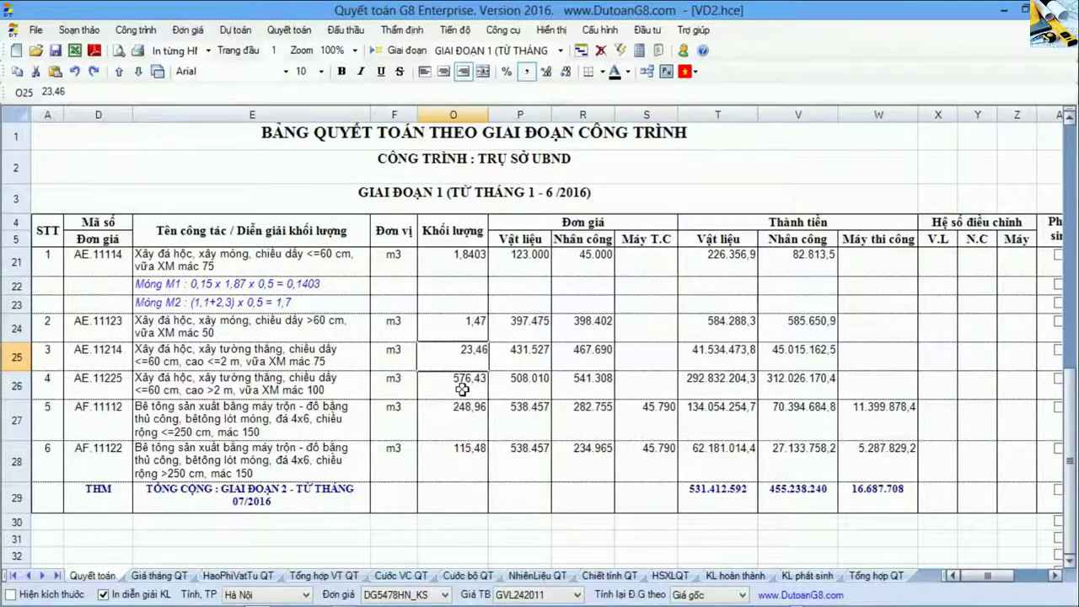
{"action": "key", "text": "Return"}
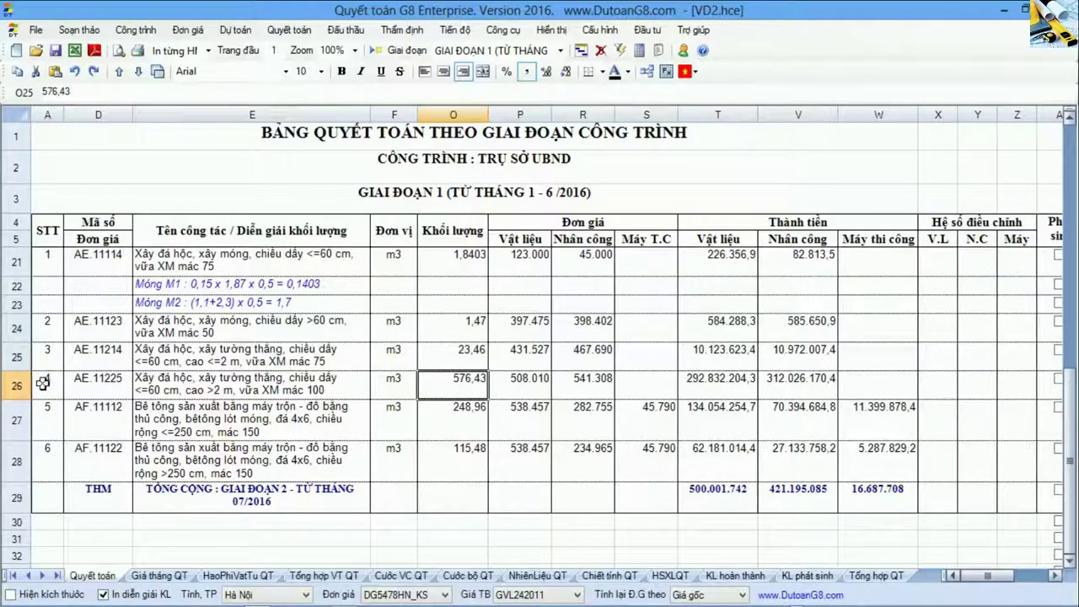
{"action": "left_click_drag", "start_coordinate": [25, 386], "coordinate": [29, 437]}
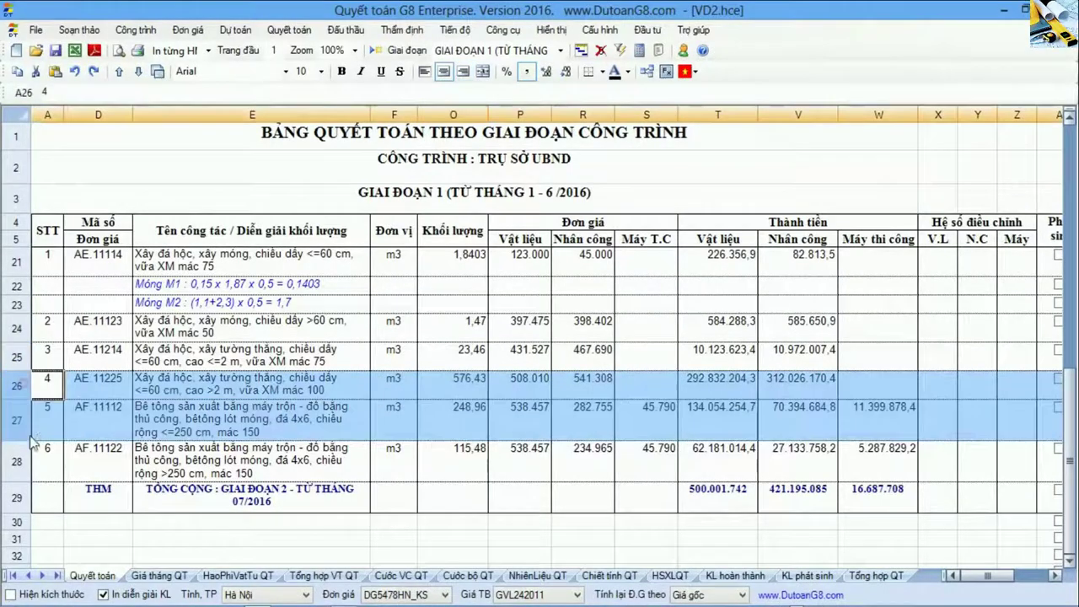
{"action": "left_click", "coordinate": [468, 386]}
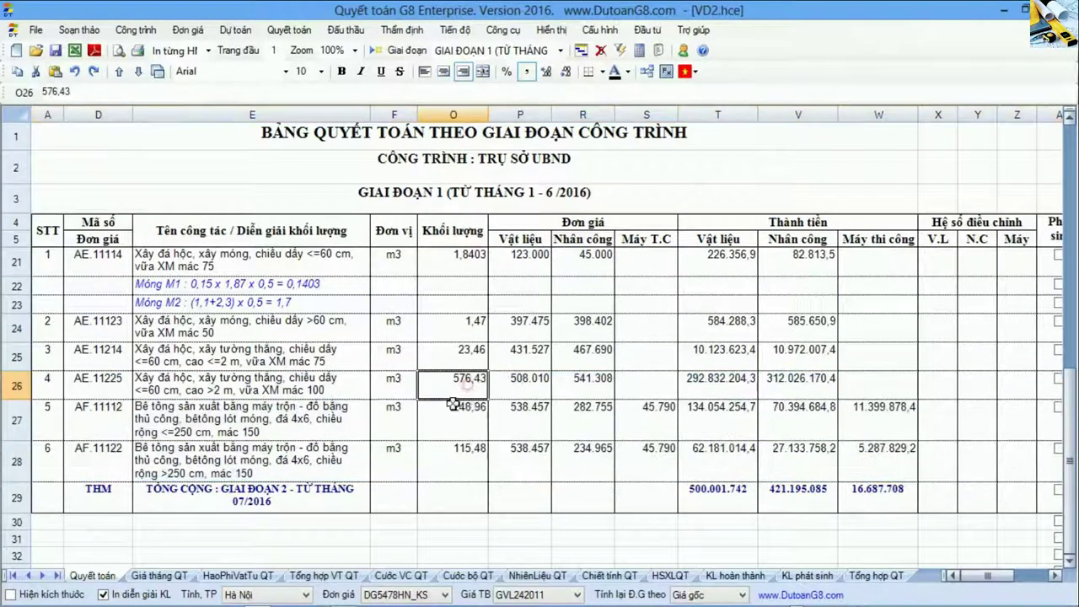
{"action": "left_click", "coordinate": [466, 454]}
{"action": "left_click", "coordinate": [107, 496]}
- Insert three empty rows above the stage 2 total row
{"action": "left_click", "coordinate": [17, 503]}
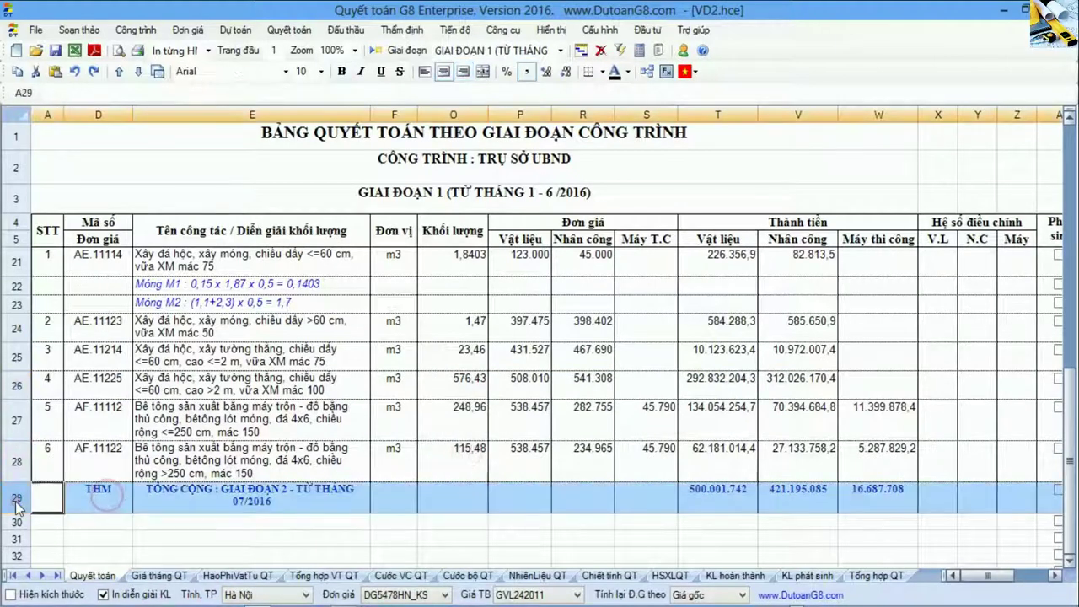
{"action": "right_click", "coordinate": [17, 503]}
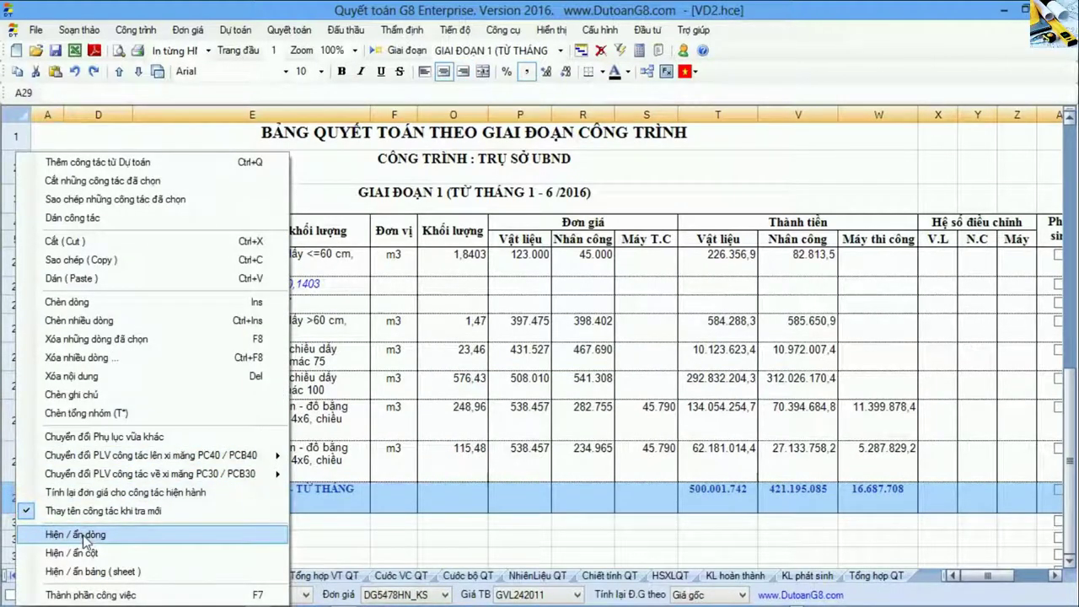
{"action": "left_click", "coordinate": [74, 303]}
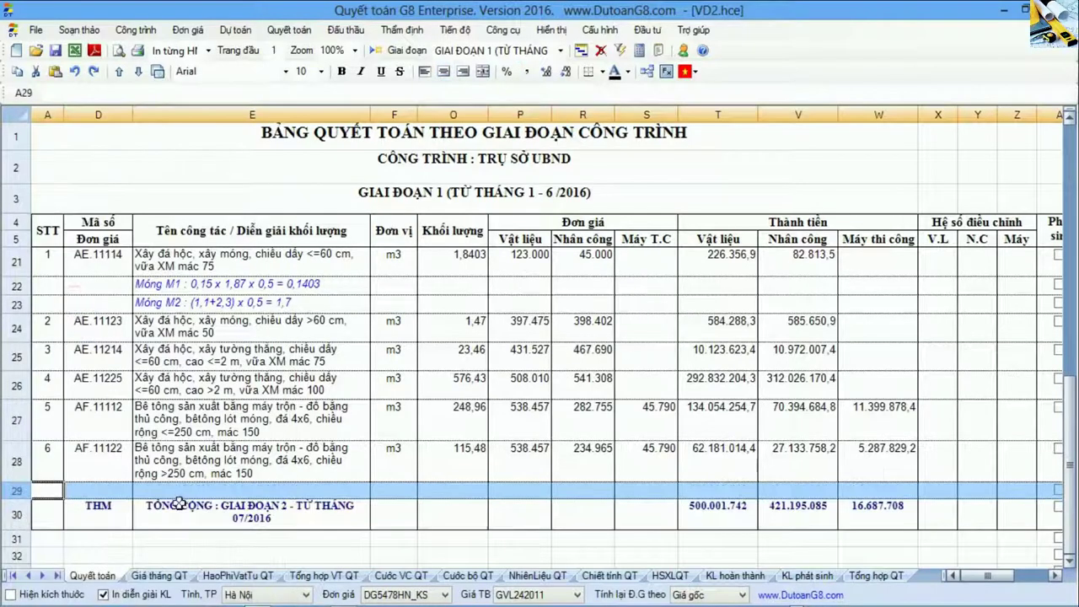
{"action": "key", "text": "Insert"}
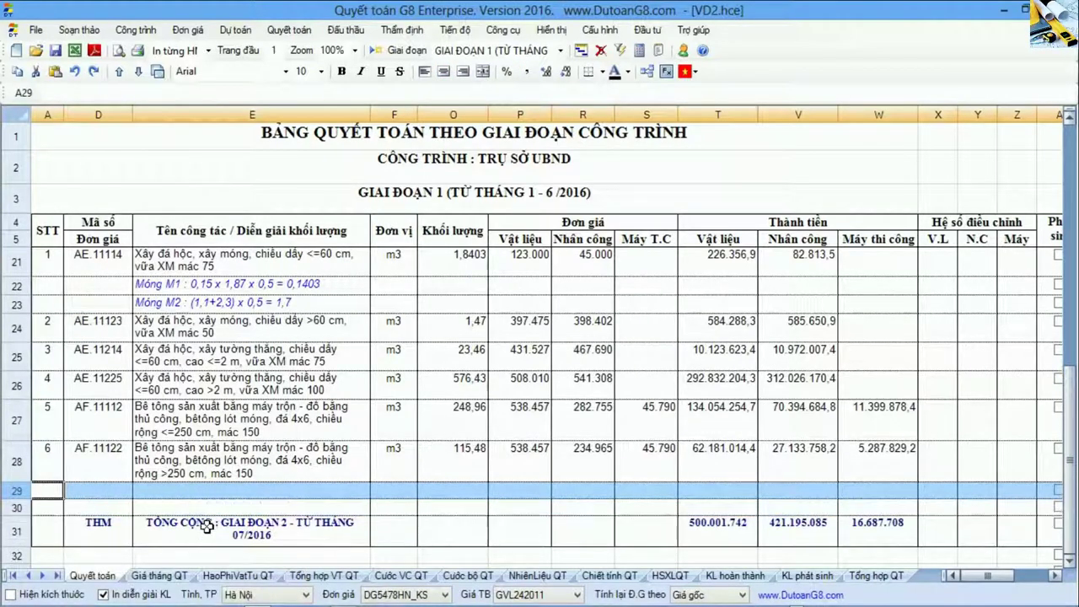
{"action": "key", "text": "Insert"}
- Add steel truss items AI.11112 and AI.11113 via the AI code lookup in D29
{"action": "left_click", "coordinate": [84, 482]}
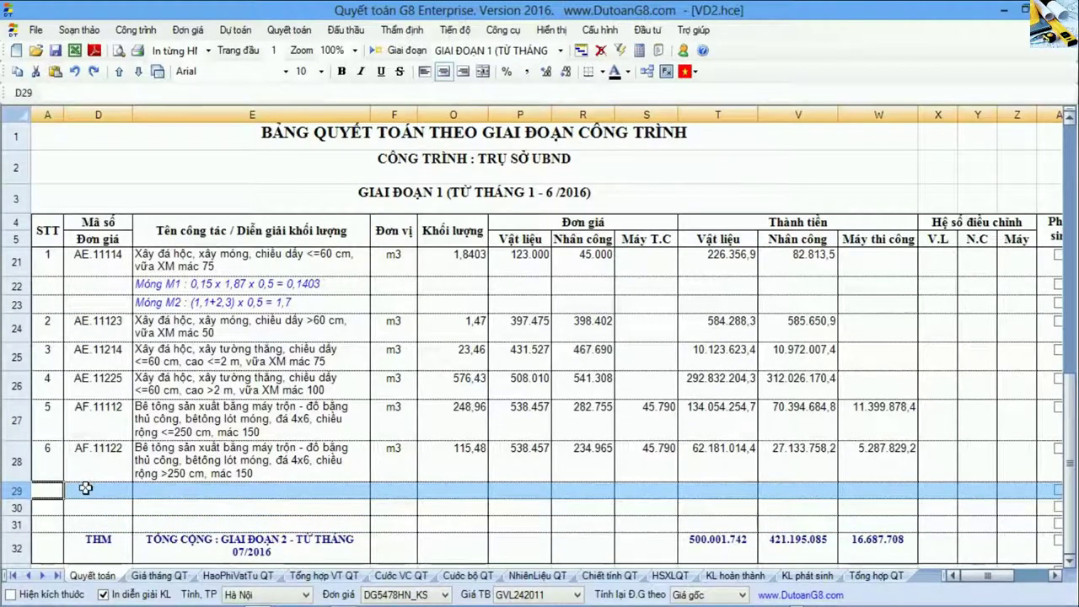
{"action": "type", "text": "AI"}
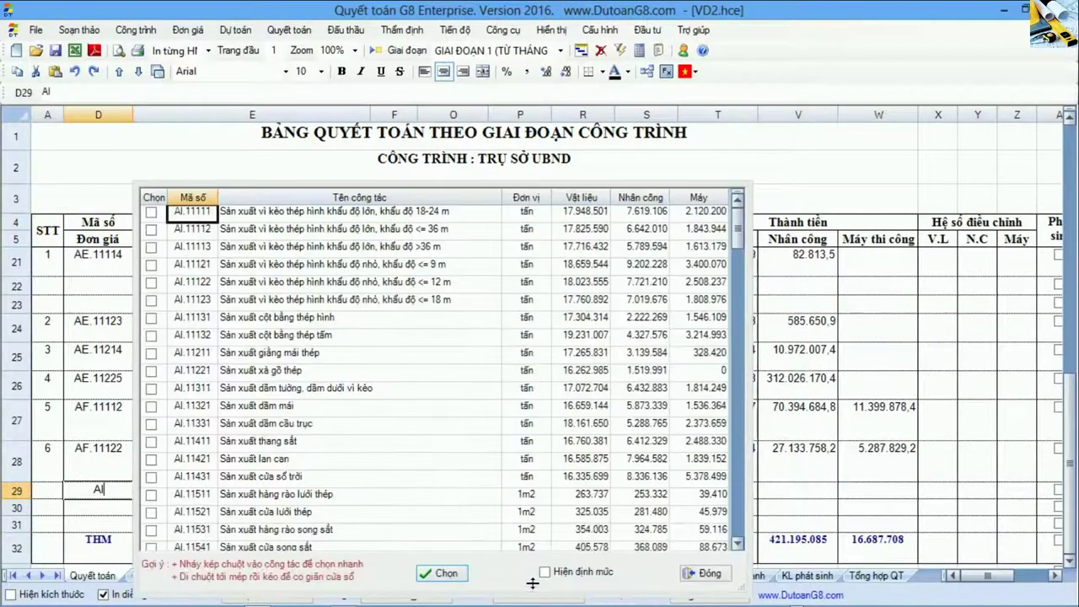
{"action": "left_click", "coordinate": [152, 228]}
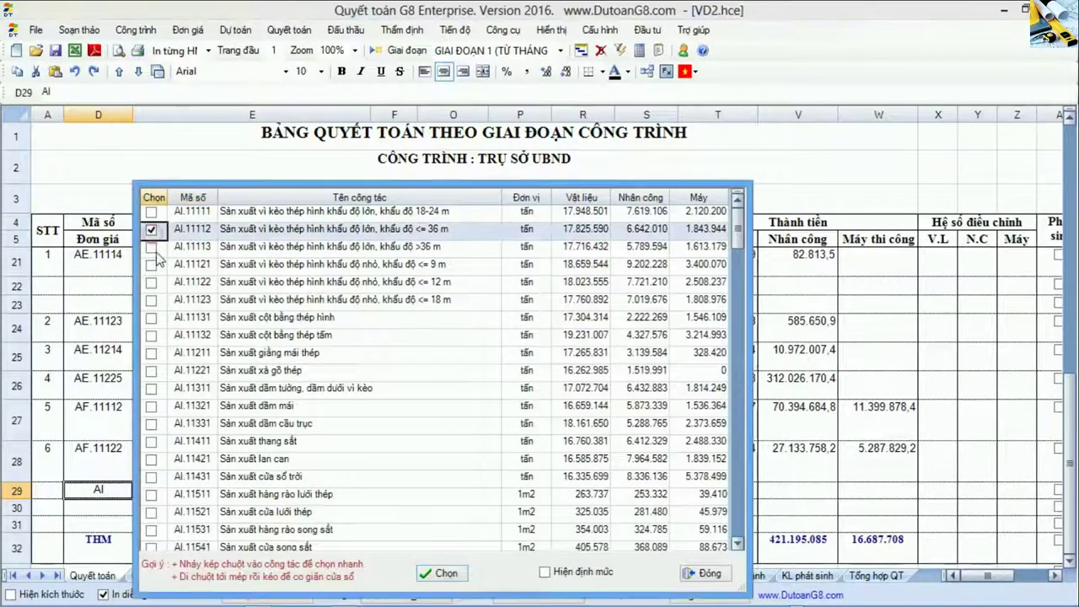
{"action": "left_click", "coordinate": [151, 247]}
{"action": "left_click", "coordinate": [440, 573]}
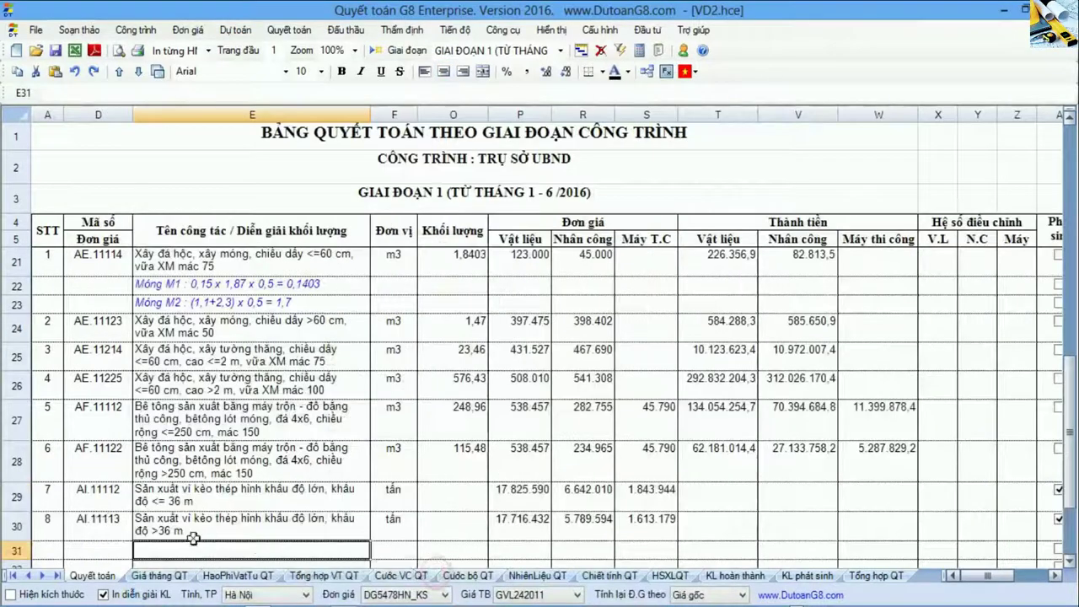
- Enter provisional item code TT in D31 with its description
{"action": "left_click", "coordinate": [114, 550]}
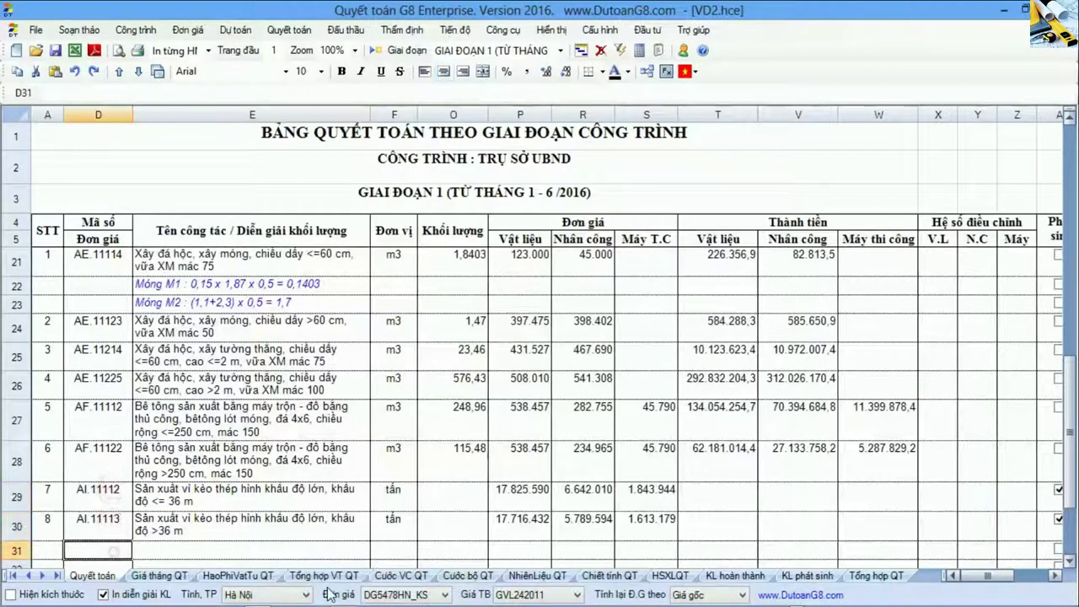
{"action": "type", "text": "tt"}
{"action": "key", "text": "Return"}
{"action": "type", "text": "P"}
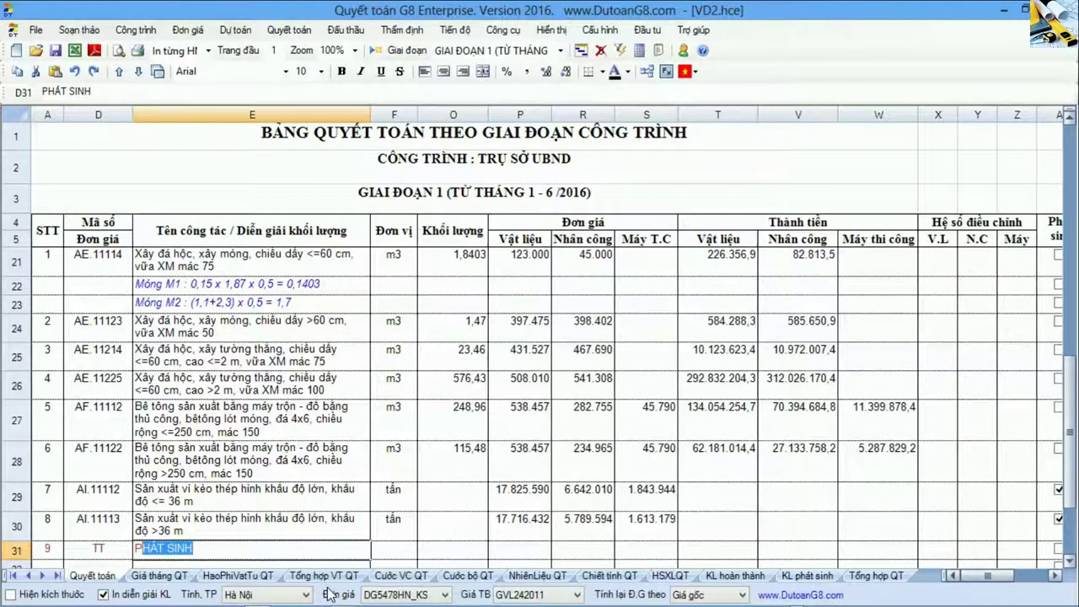
{"action": "type", "text": "ha"}
{"action": "type", "text": "si"}
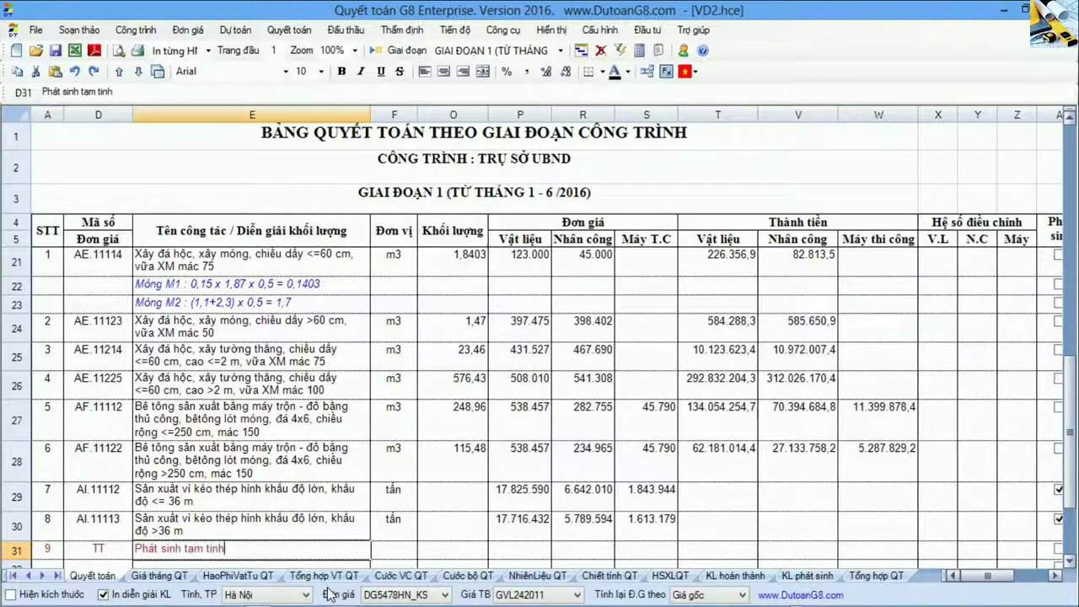
{"action": "type", "text": " ngoài HĐ"}
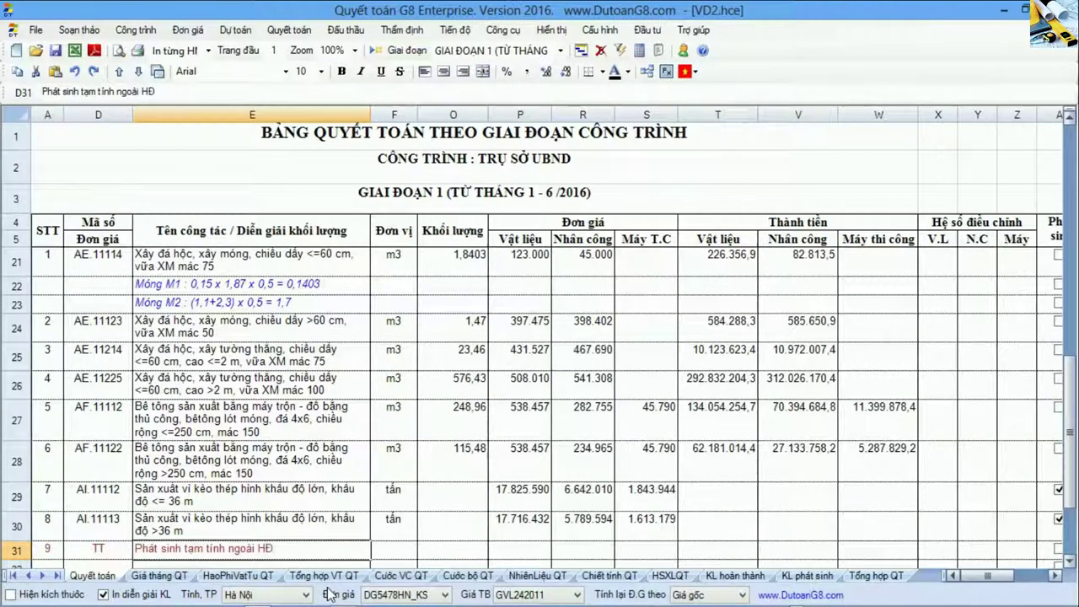
{"action": "key", "text": "Up"}
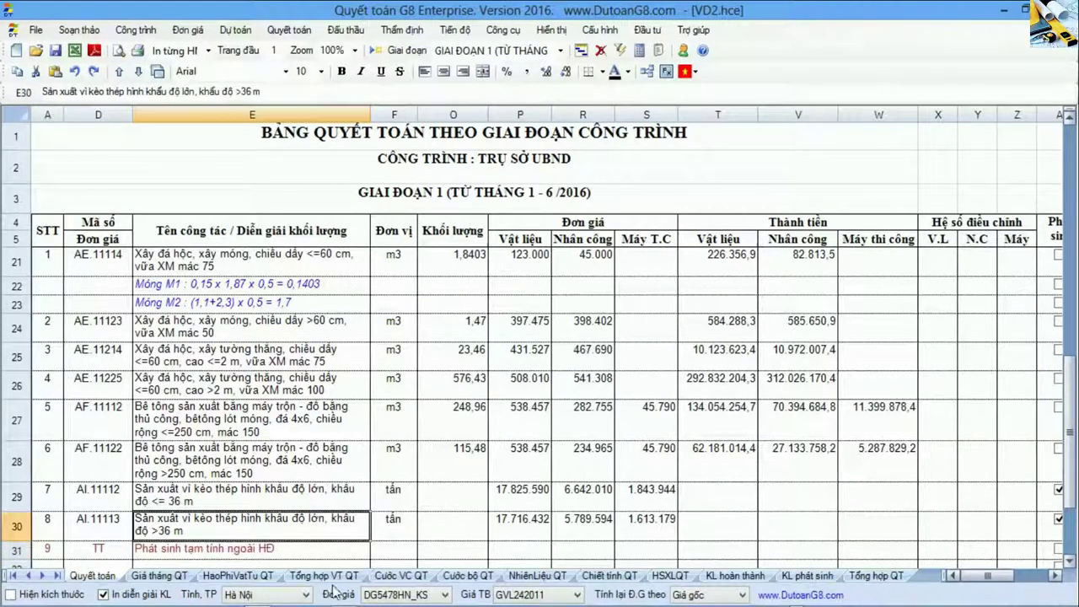
- Append '(Phát sinh ngoài HĐ abc xyz )' to item 7's AI.11112 description
{"action": "left_click", "coordinate": [221, 501]}
{"action": "double_click", "coordinate": [313, 503]}
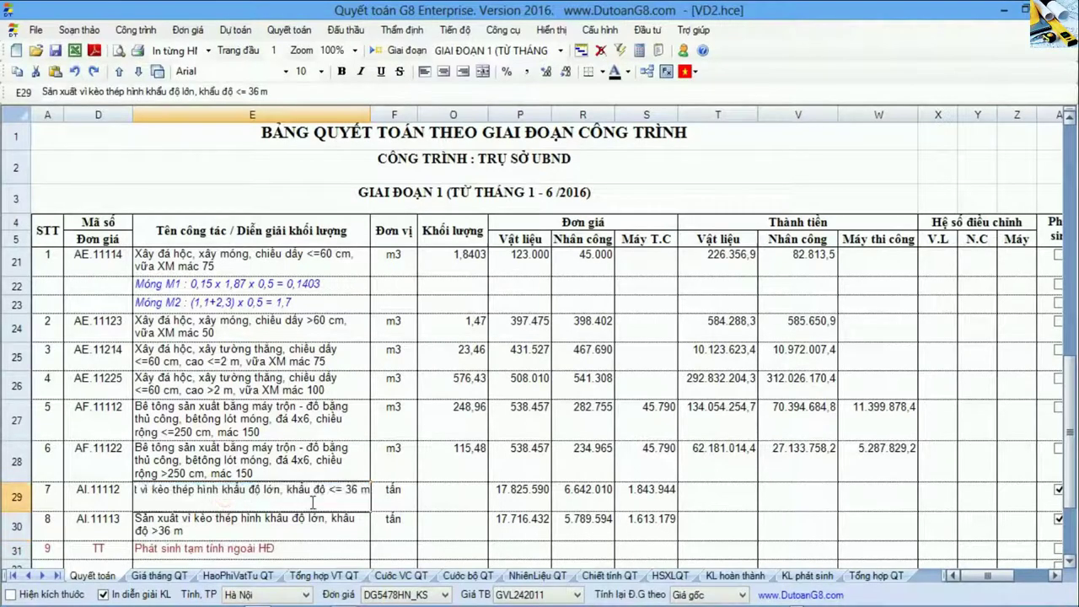
{"action": "type", "text": "("}
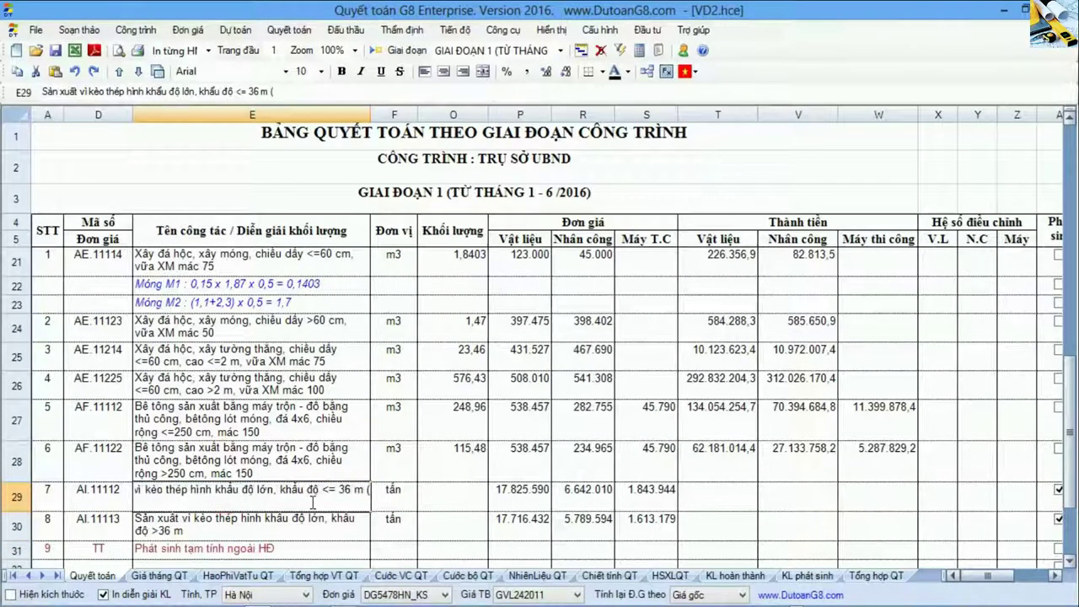
{"action": "type", "text": "Phát sin"}
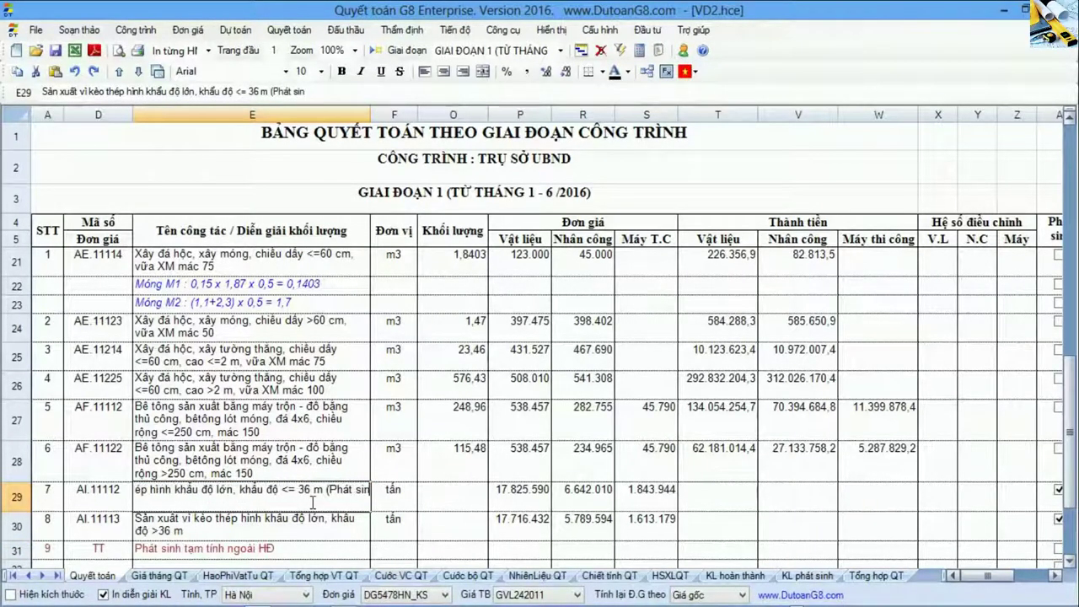
{"action": "type", "text": "h ngao"}
{"action": "key", "text": "BackSpace"}
{"action": "key", "text": "BackSpace"}
{"action": "type", "text": "oiag"}
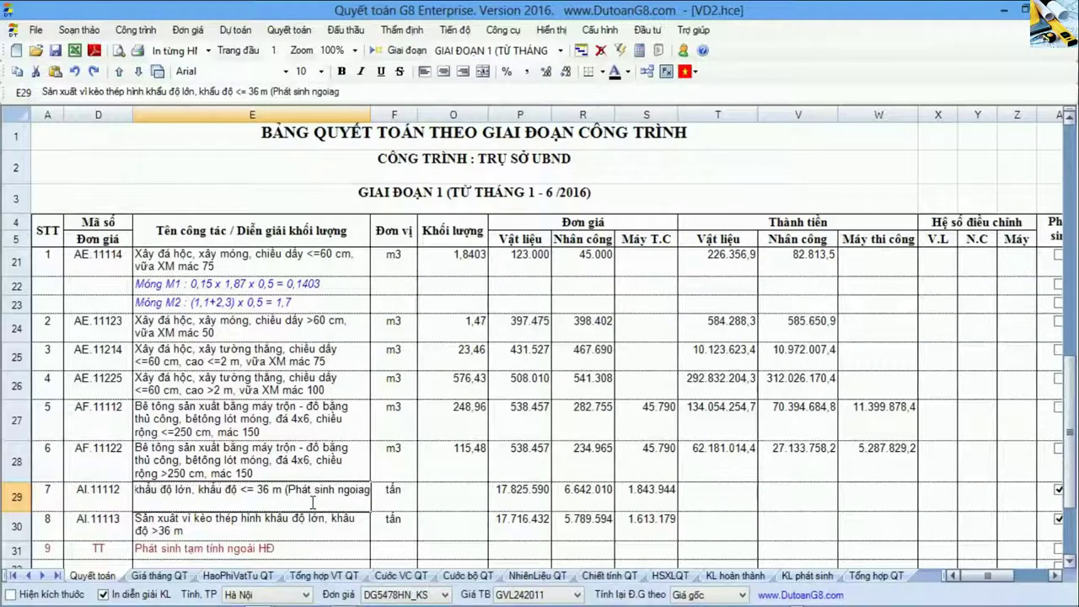
{"action": "type", "text": "i"}
{"action": "type", "text": "ài"}
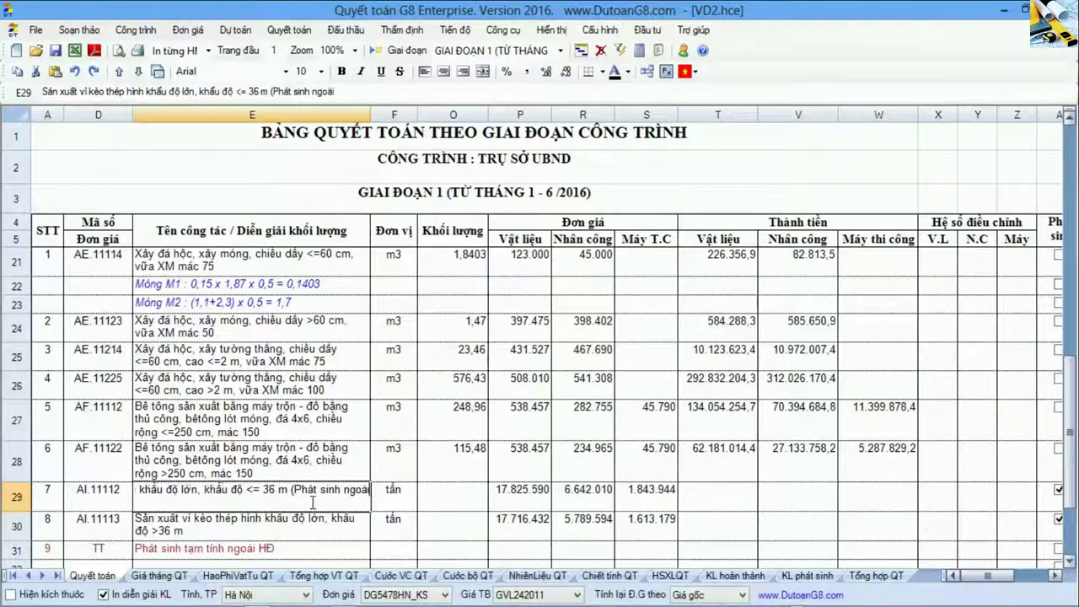
{"action": "type", "text": " HĐ"}
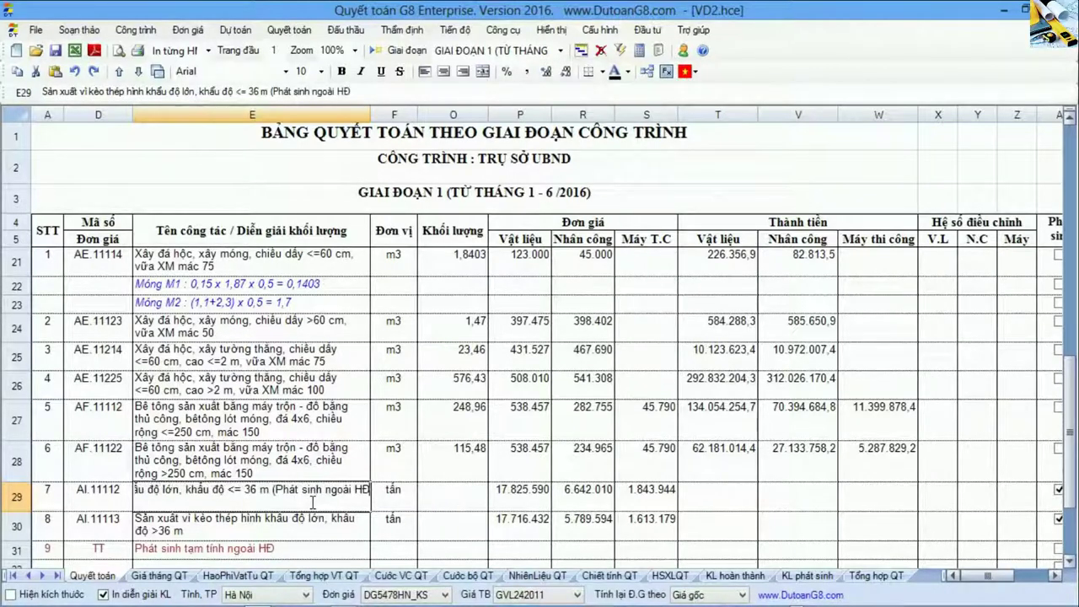
{"action": "type", "text": " ab"}
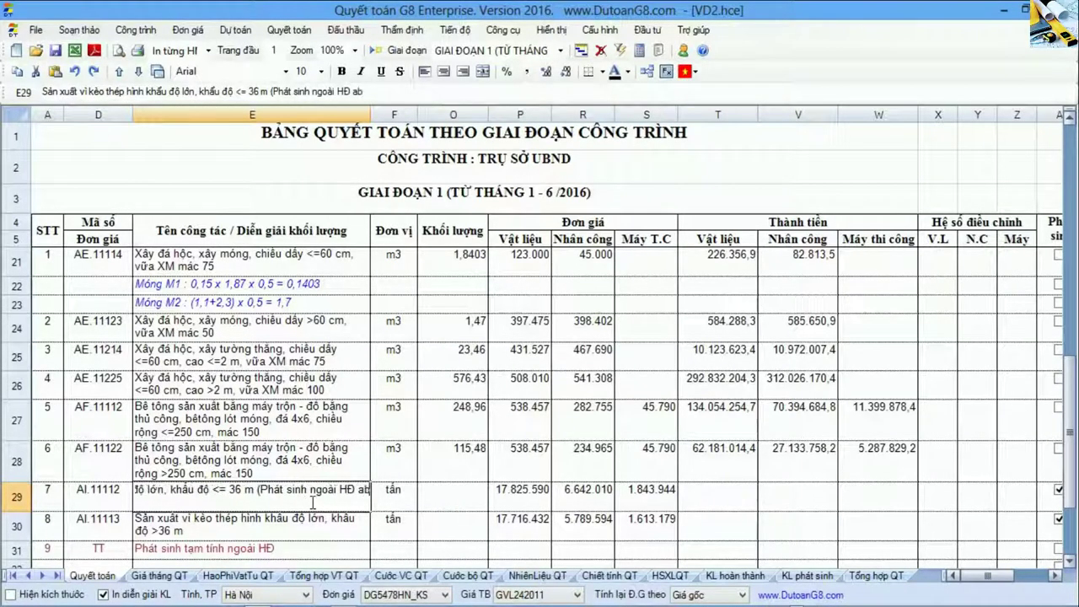
{"action": "type", "text": "c xyz "}
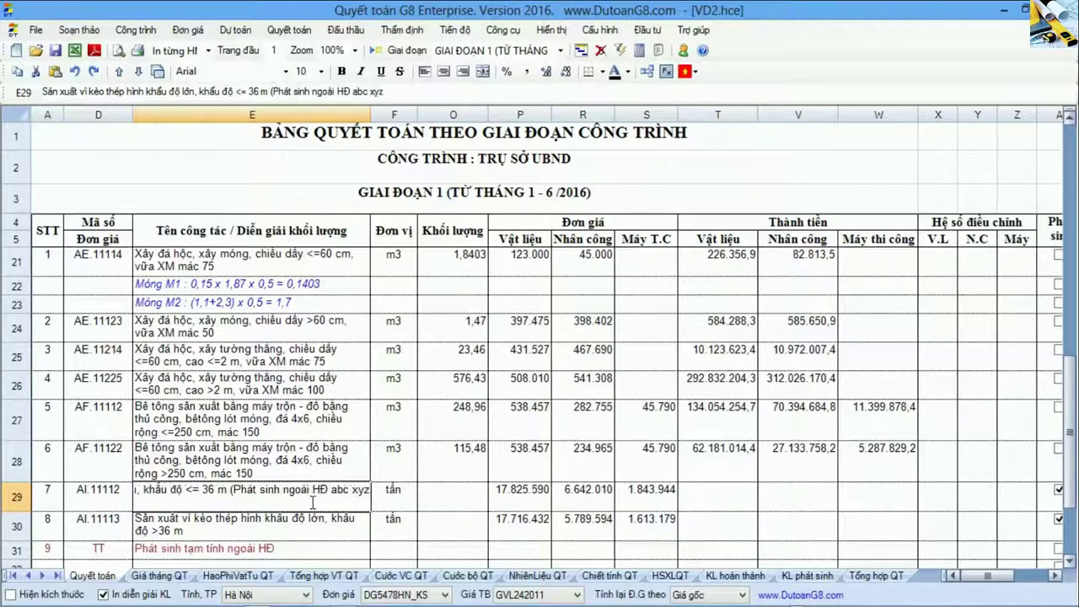
{"action": "type", "text": ")"}
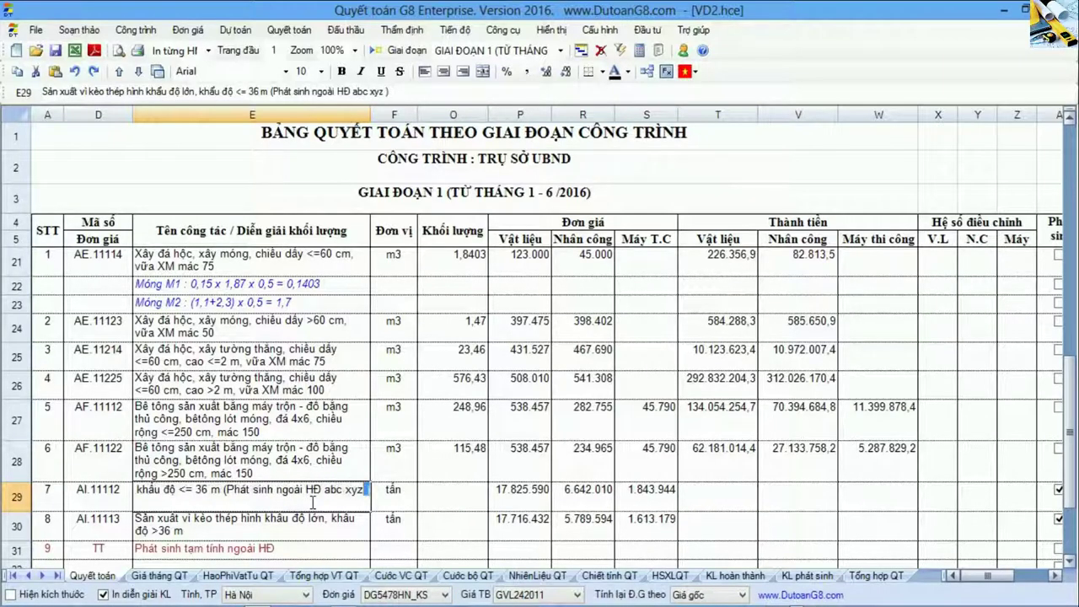
{"action": "key", "text": "shift+Left"}
{"action": "key", "text": "shift+Left"}
{"action": "key", "text": "shift+Left"}
{"action": "key", "text": "shift+Left"}
{"action": "key", "text": "shift+Left"}
{"action": "key", "text": "shift+Left"}
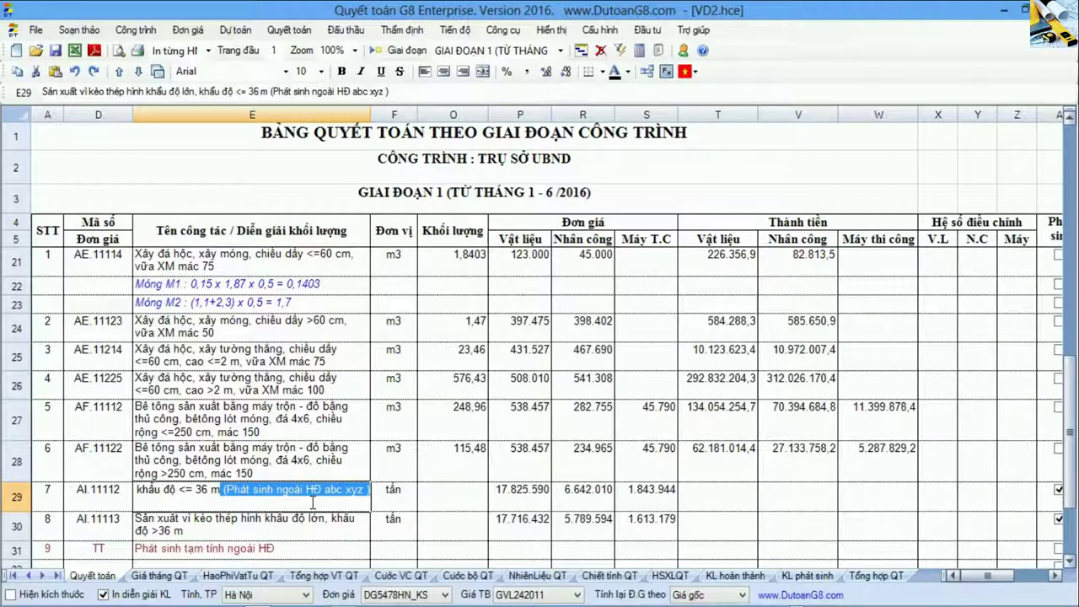
- Append the note to item 8's description, changing it to '(Phát sinh ngoài HĐ 12354 )'
{"action": "double_click", "coordinate": [263, 521]}
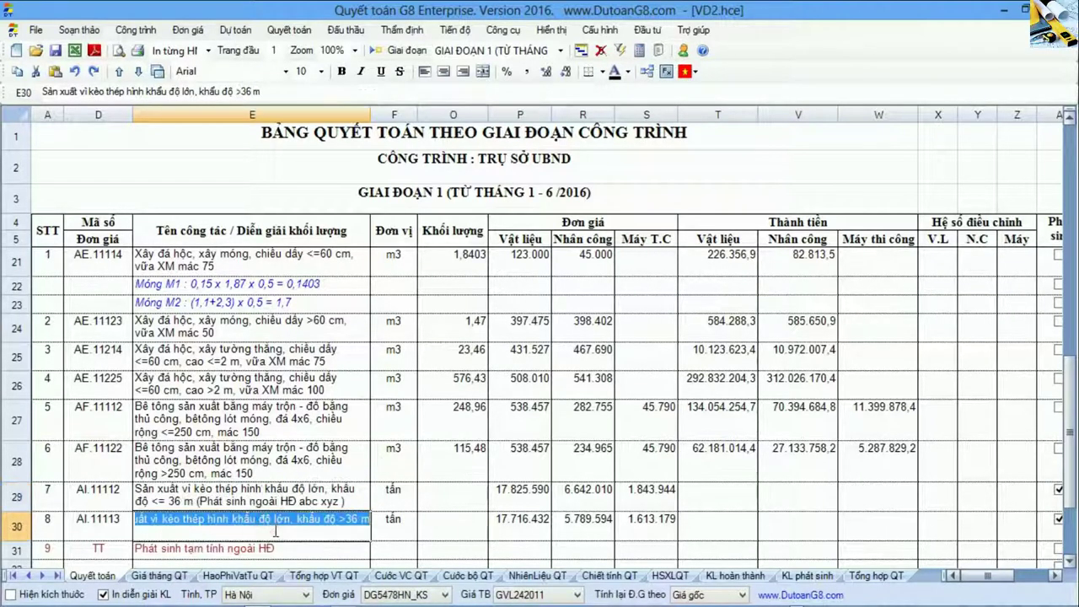
{"action": "key", "text": "End"}
{"action": "type", "text": "(Phát sinh ngoài HĐ abc xyz )"}
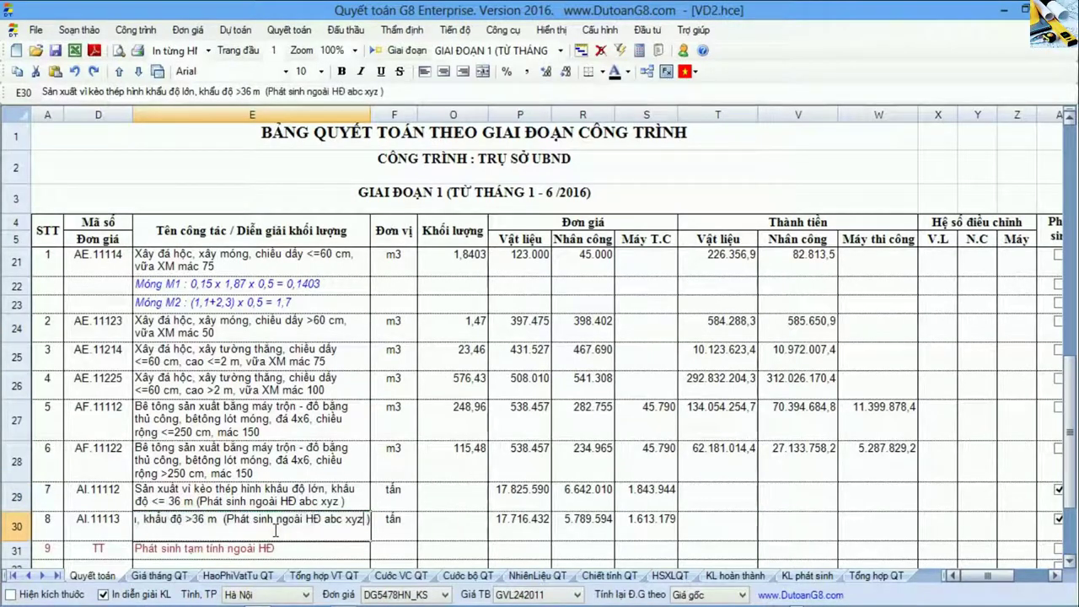
{"action": "key", "text": "ctrl+shift+Left"}
{"action": "key", "text": "ctrl+shift+Left"}
{"action": "type", "text": "12354"}
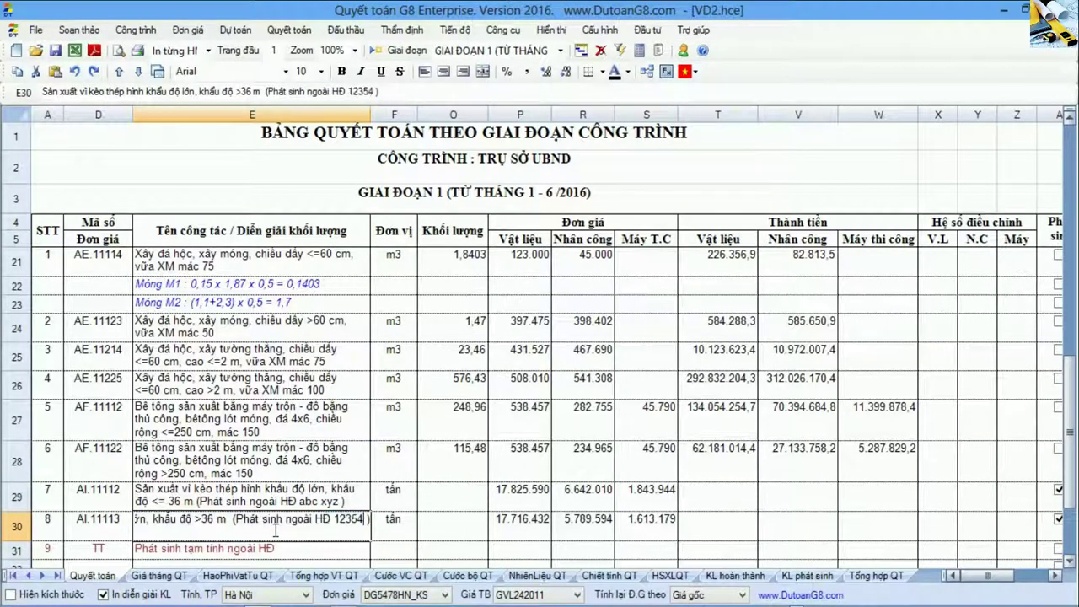
{"action": "key", "text": "Return"}
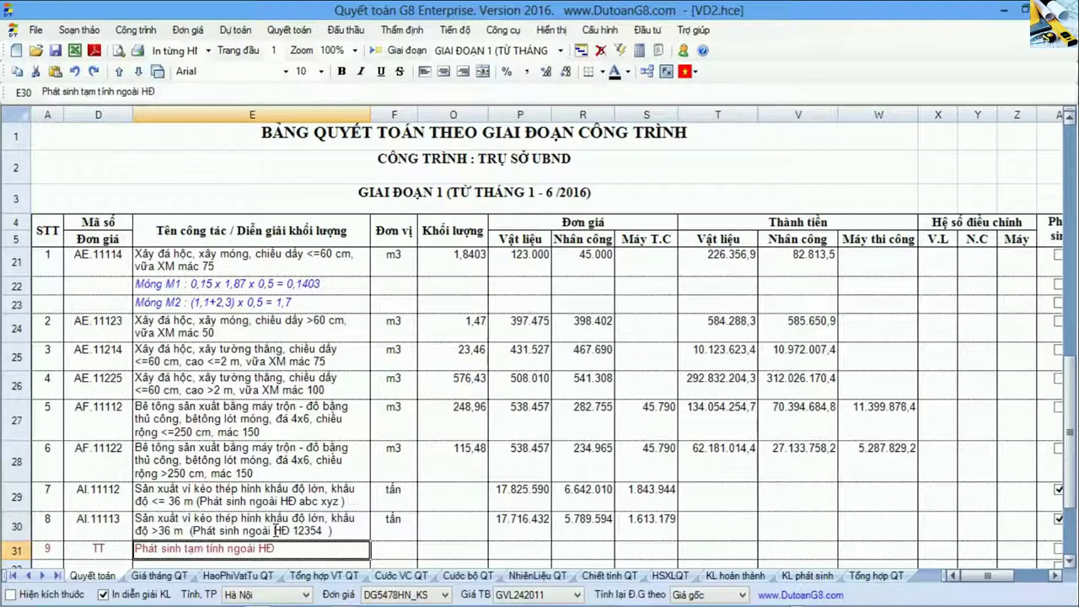
- Enter volumes 1,35 for item 7 and 2,58 for item 8
{"action": "left_click", "coordinate": [485, 498]}
{"action": "type", "text": "1,35"}
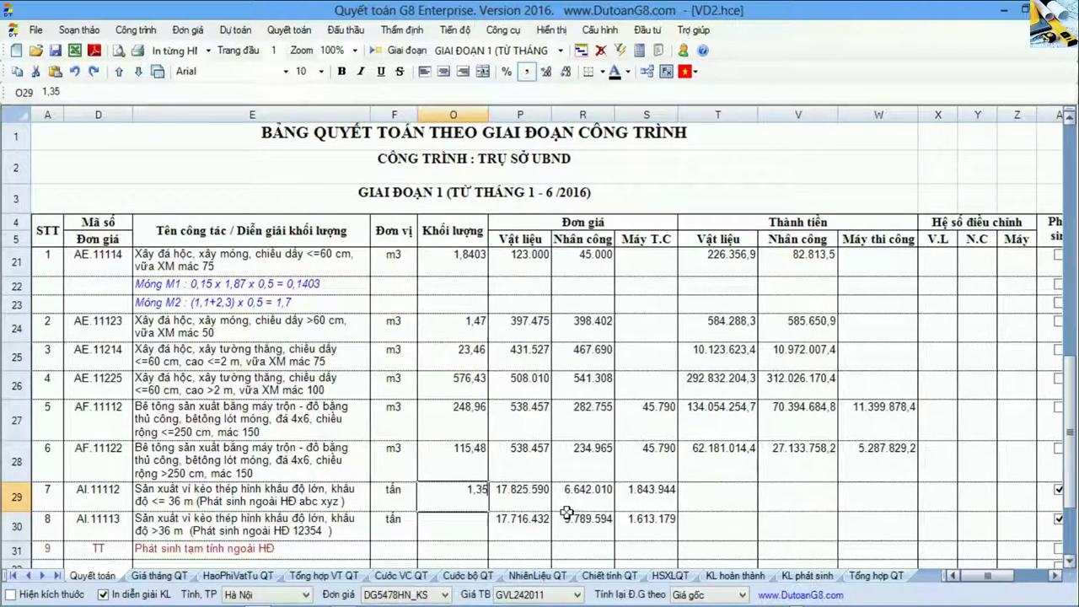
{"action": "key", "text": "Return"}
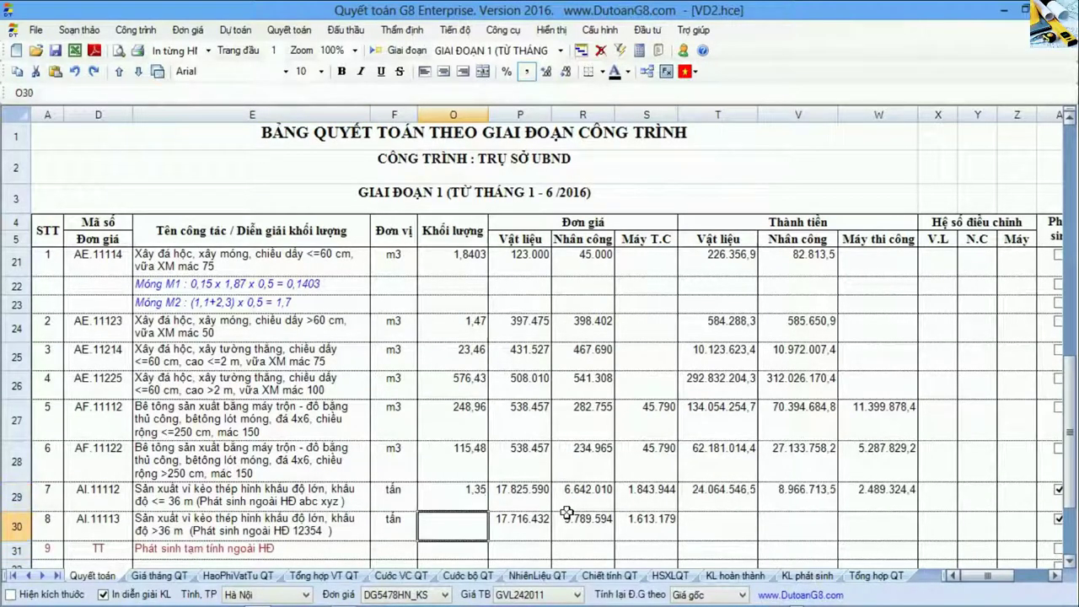
{"action": "type", "text": "2,58"}
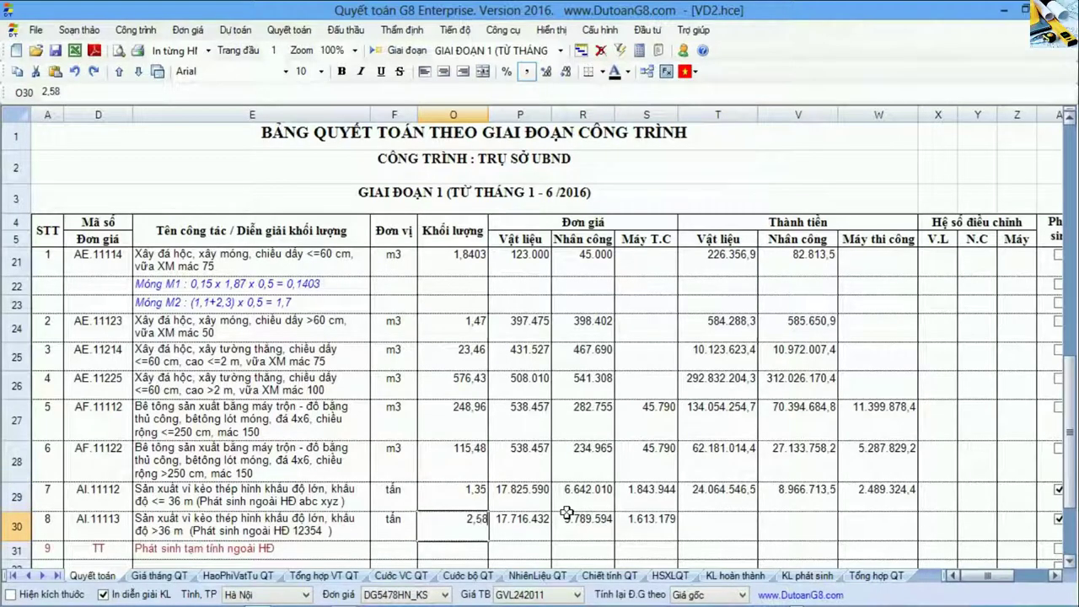
{"action": "key", "text": "Return"}
{"action": "scroll", "coordinate": [569, 513], "scroll_direction": "down", "scroll_amount": 1}
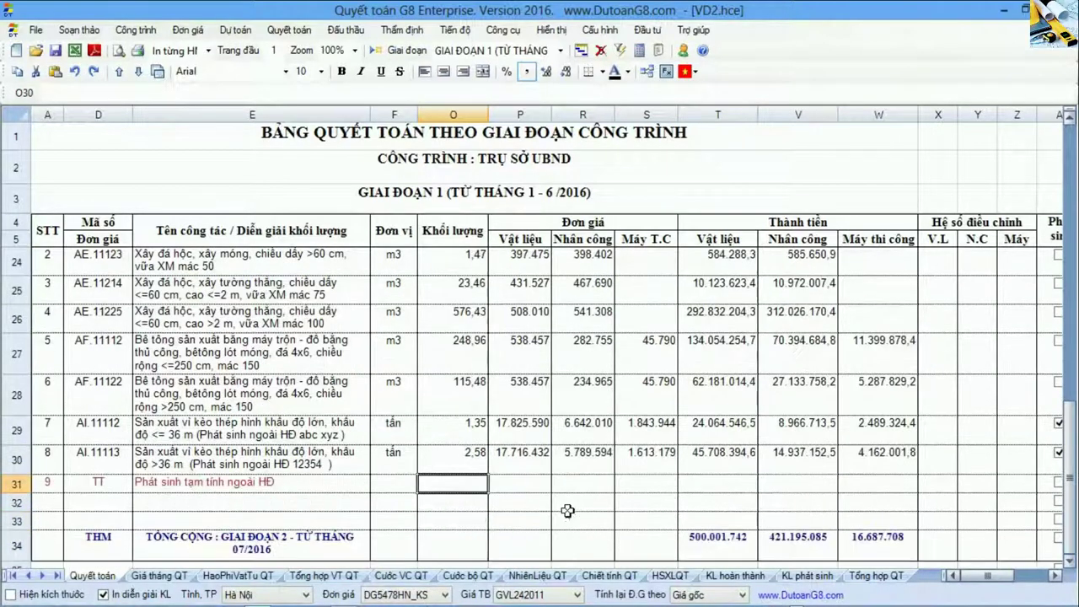
- Give provisional item 9 the unit cái and a volume of 16
{"action": "key", "text": "Left"}
{"action": "type", "text": "ca"}
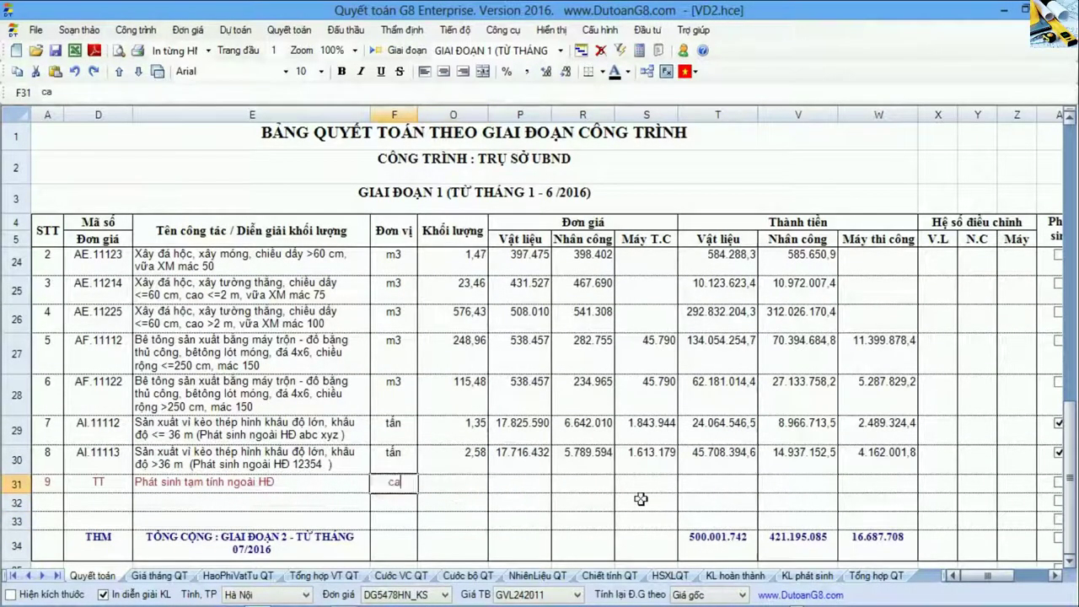
{"action": "key", "text": "Right"}
{"action": "type", "text": "1"}
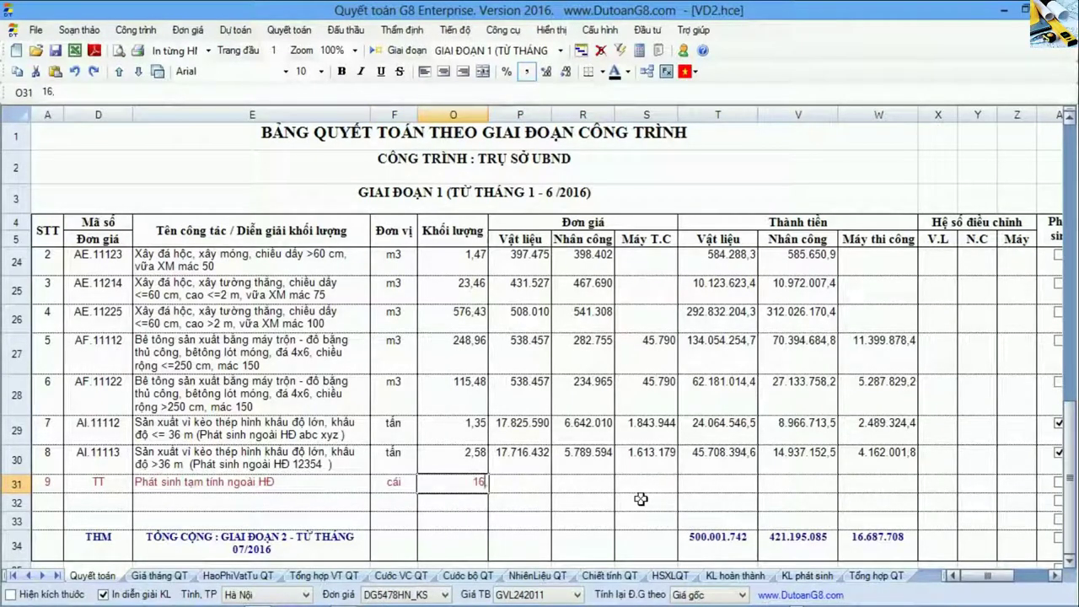
{"action": "key", "text": "Right"}
{"action": "type", "text": "0"}
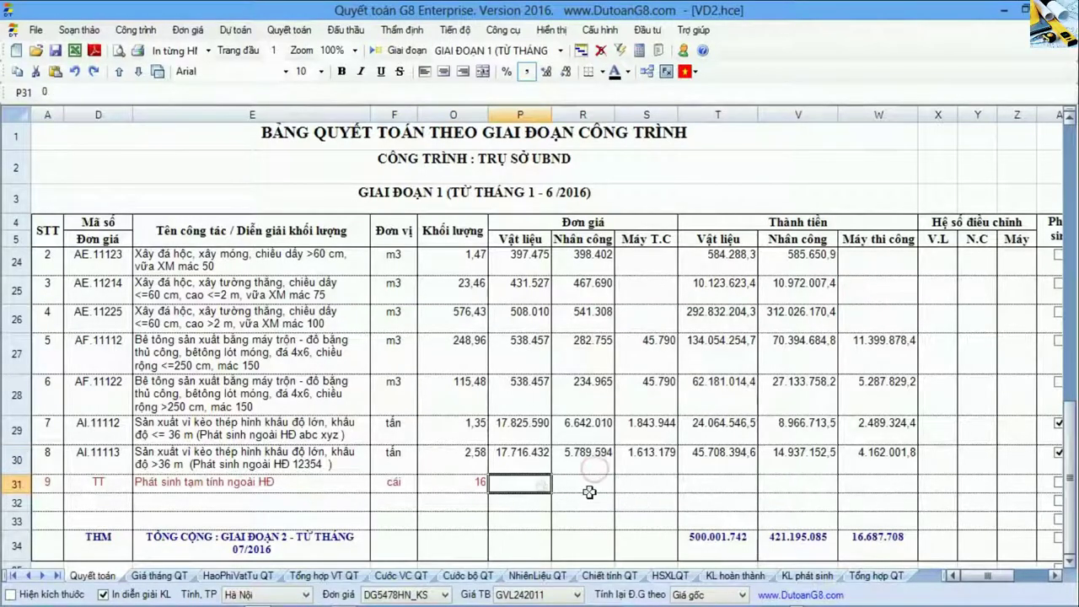
- Set item 9's material, labour and machine prices to 100.000, 200.000 and 300.000
{"action": "left_click", "coordinate": [540, 487]}
{"action": "type", "text": "100.000"}
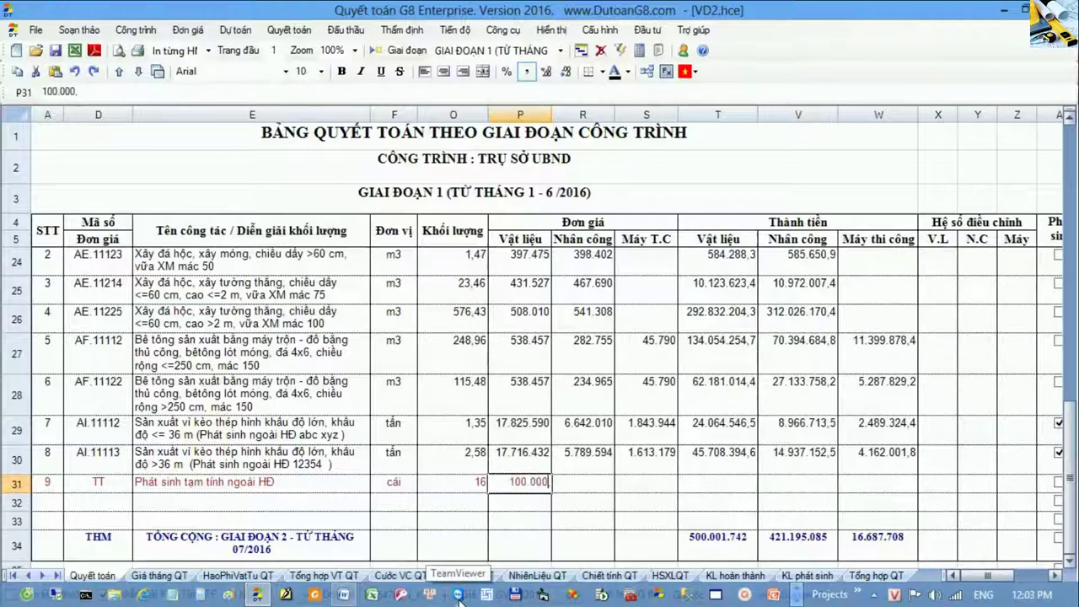
{"action": "key", "text": "Tab"}
{"action": "type", "text": "200.00"}
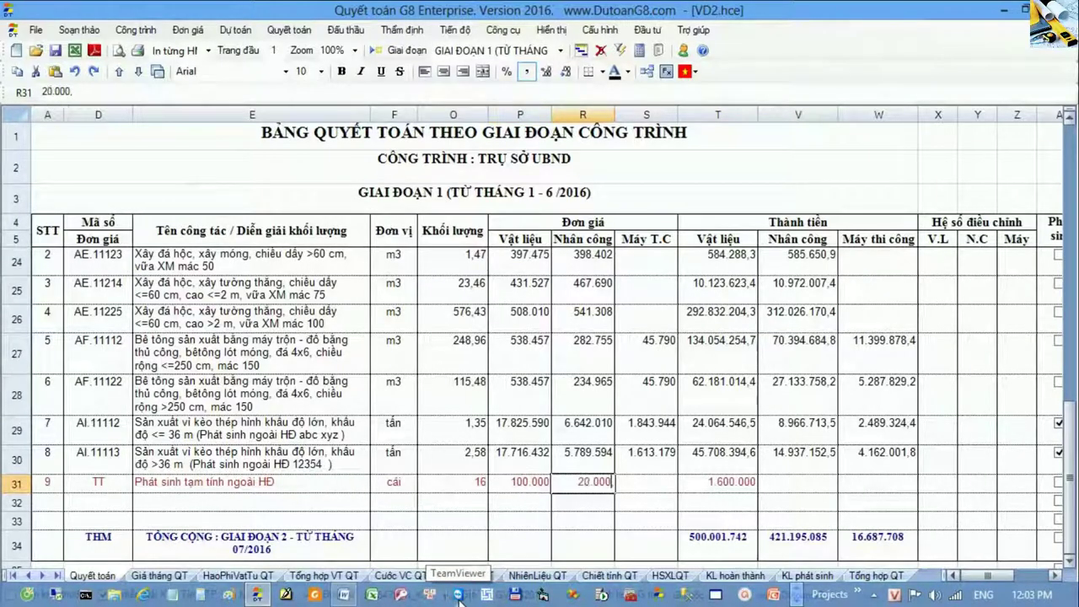
{"action": "type", "text": "0"}
{"action": "key", "text": "Tab"}
{"action": "type", "text": "300.0"}
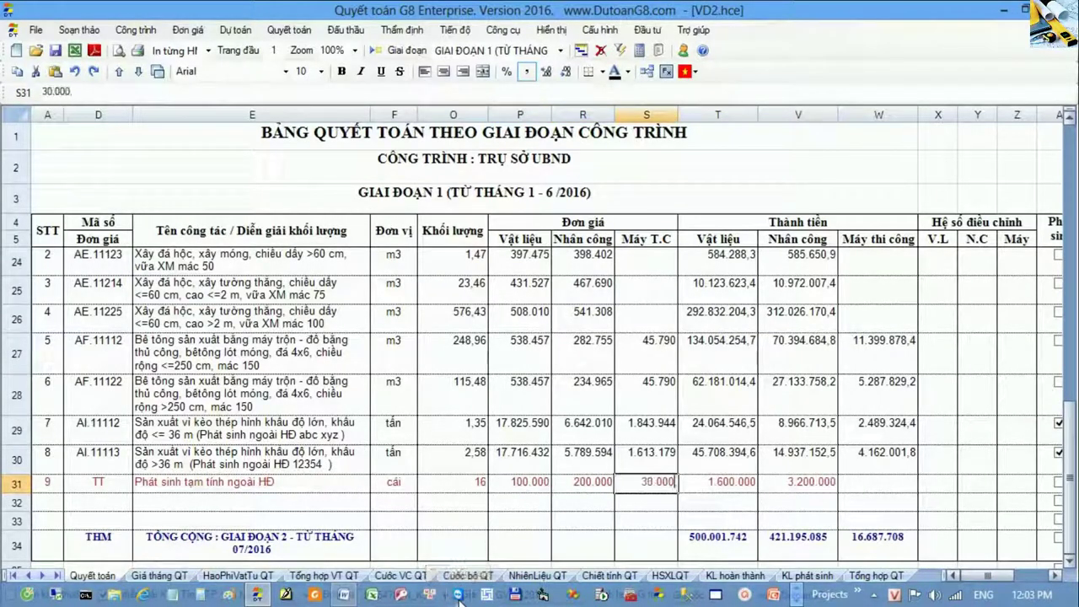
{"action": "type", "text": "0"}
{"action": "key", "text": "Up"}
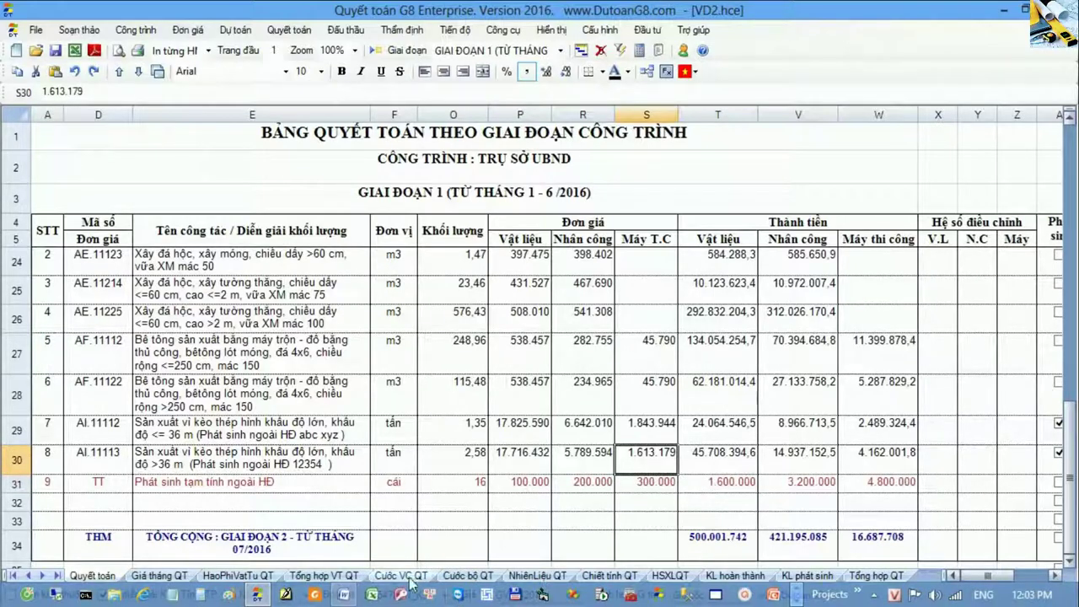
{"action": "left_click_drag", "start_coordinate": [18, 432], "coordinate": [25, 482]}
- Review stage 2 item rows 1–9, dismissing the row menu without inserting anything
{"action": "scroll", "coordinate": [26, 485], "scroll_direction": "up", "scroll_amount": 1}
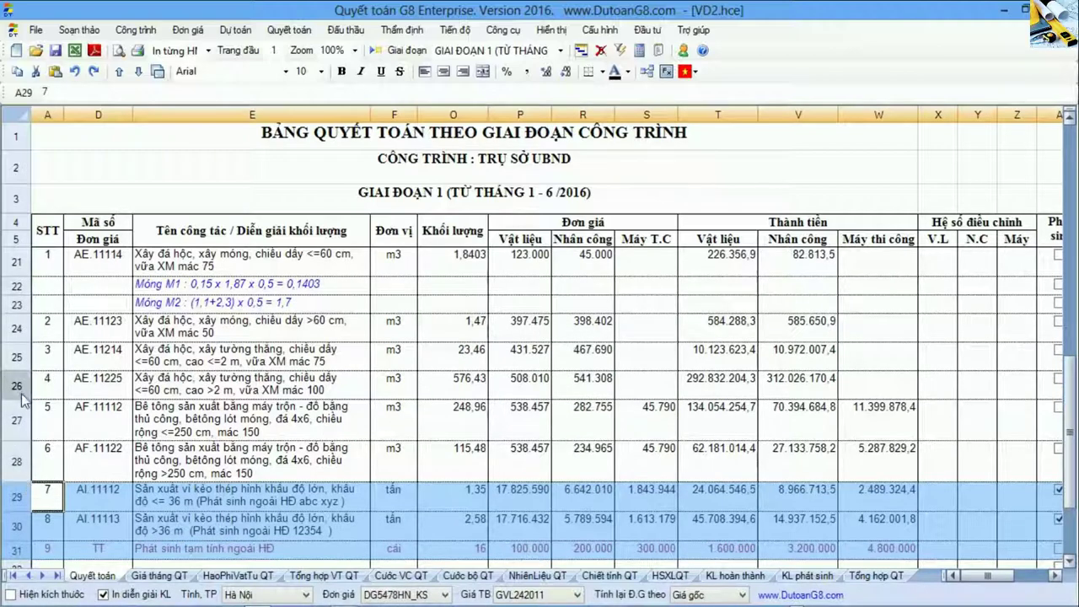
{"action": "left_click_drag", "start_coordinate": [25, 262], "coordinate": [41, 463]}
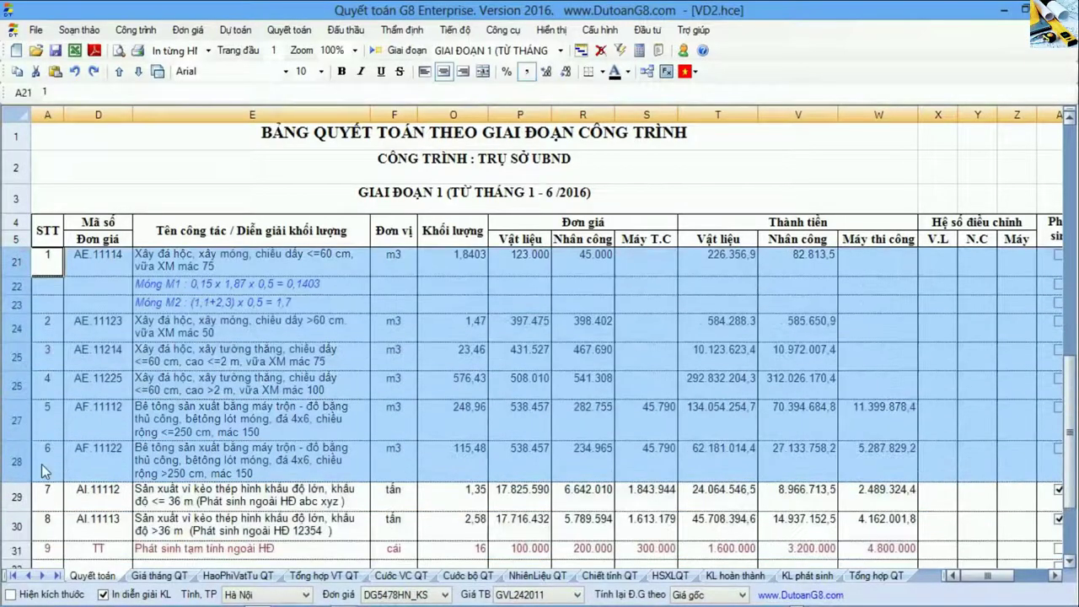
{"action": "left_click", "coordinate": [200, 504]}
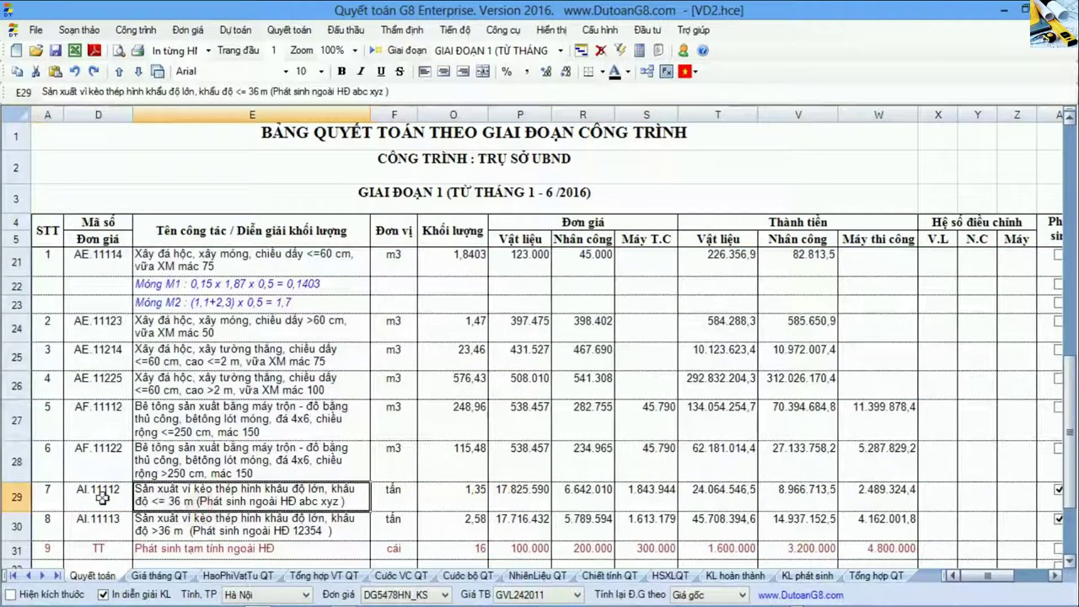
{"action": "mouse_move", "coordinate": [72, 499]}
{"action": "left_mouse_down"}
{"action": "mouse_move", "coordinate": [243, 549]}
{"action": "mouse_move", "coordinate": [421, 548]}
{"action": "left_mouse_up"}
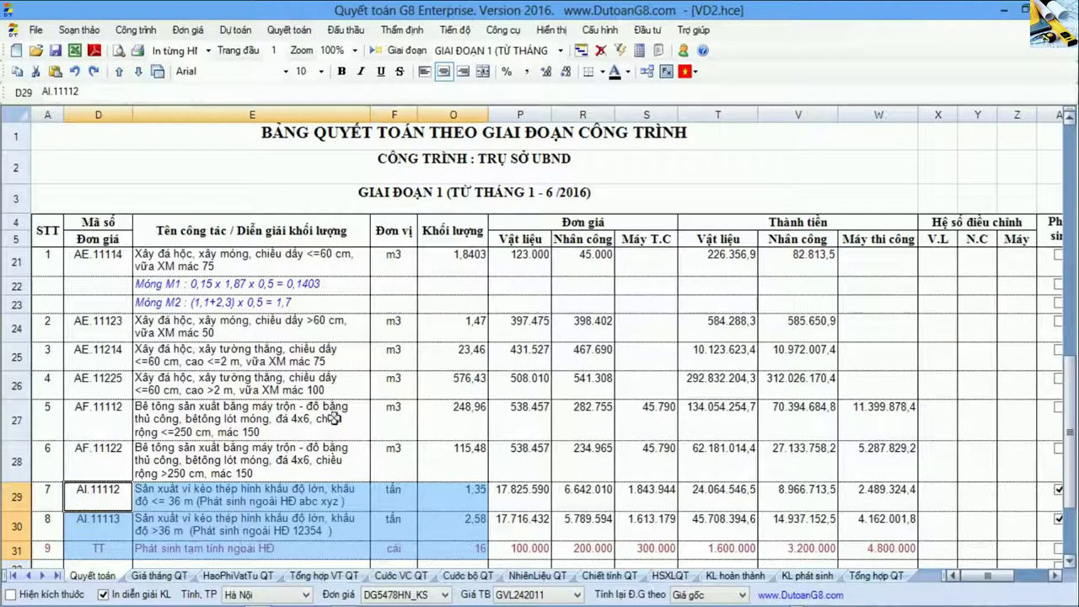
{"action": "left_click", "coordinate": [214, 347]}
{"action": "right_click", "coordinate": [197, 327]}
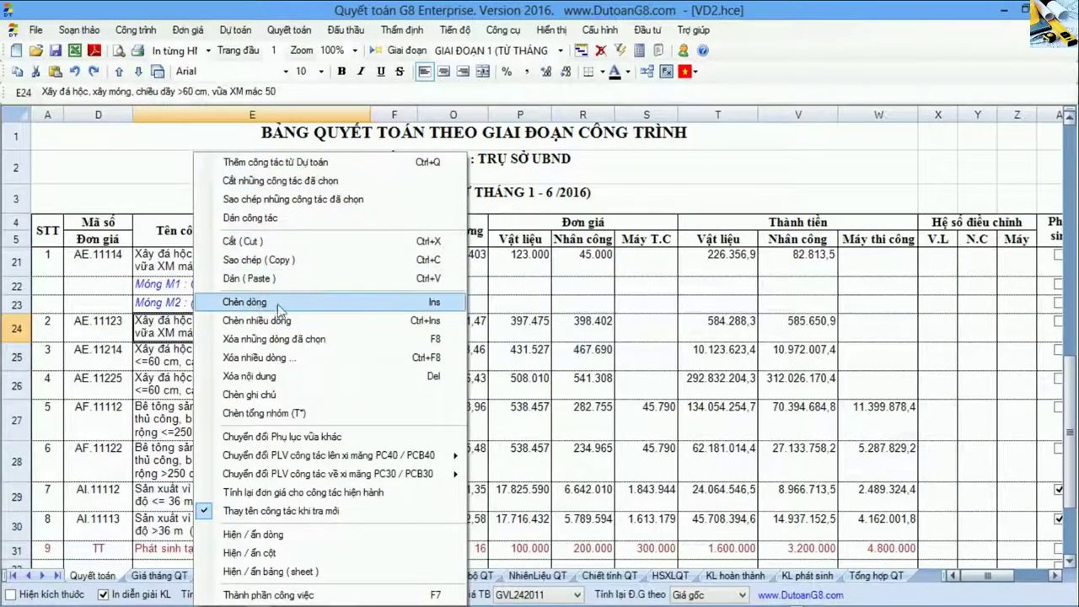
{"action": "left_click", "coordinate": [631, 351]}
- Recalculate the stage 2 totals to 571.374.683, 448.298.951 and 28.139.034 via Giai đoạn
{"action": "left_click", "coordinate": [467, 386]}
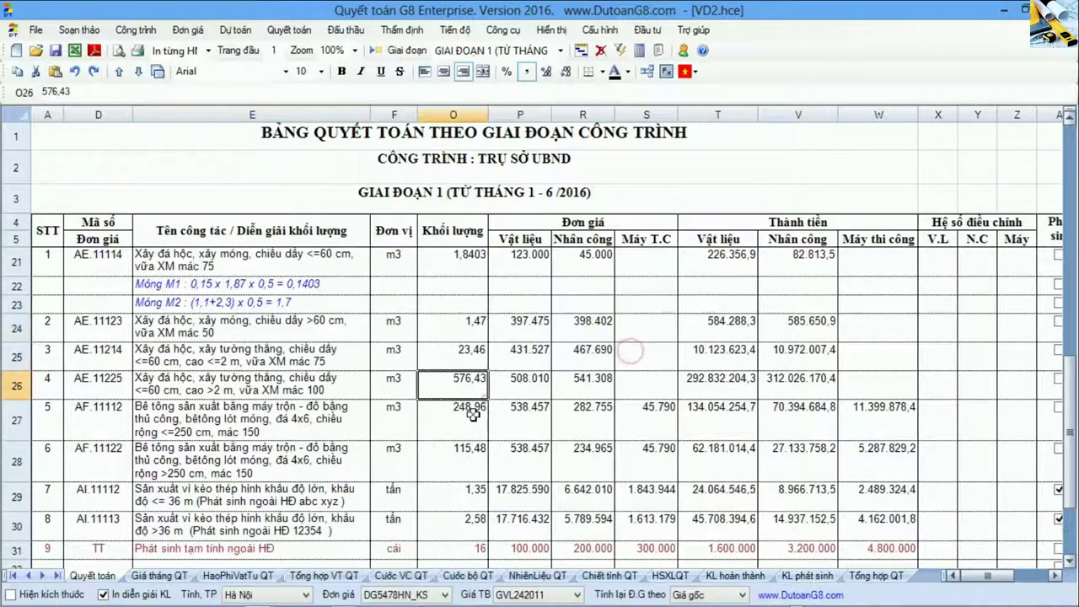
{"action": "scroll", "coordinate": [454, 407], "scroll_direction": "up", "scroll_amount": 1}
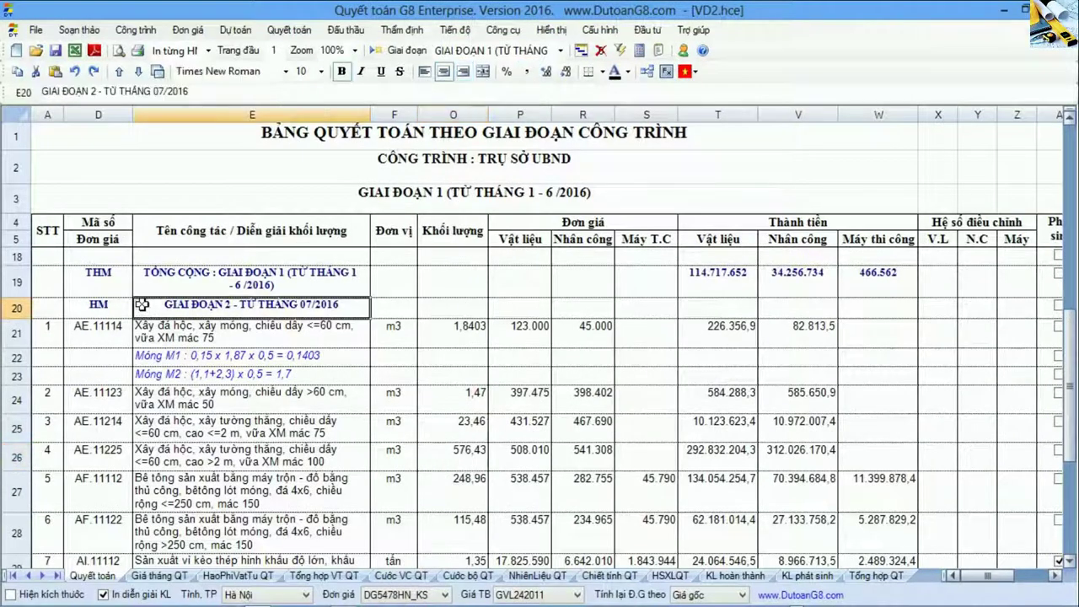
{"action": "left_click_drag", "start_coordinate": [145, 309], "coordinate": [383, 351]}
{"action": "left_click", "coordinate": [462, 455]}
{"action": "left_click", "coordinate": [375, 50]}
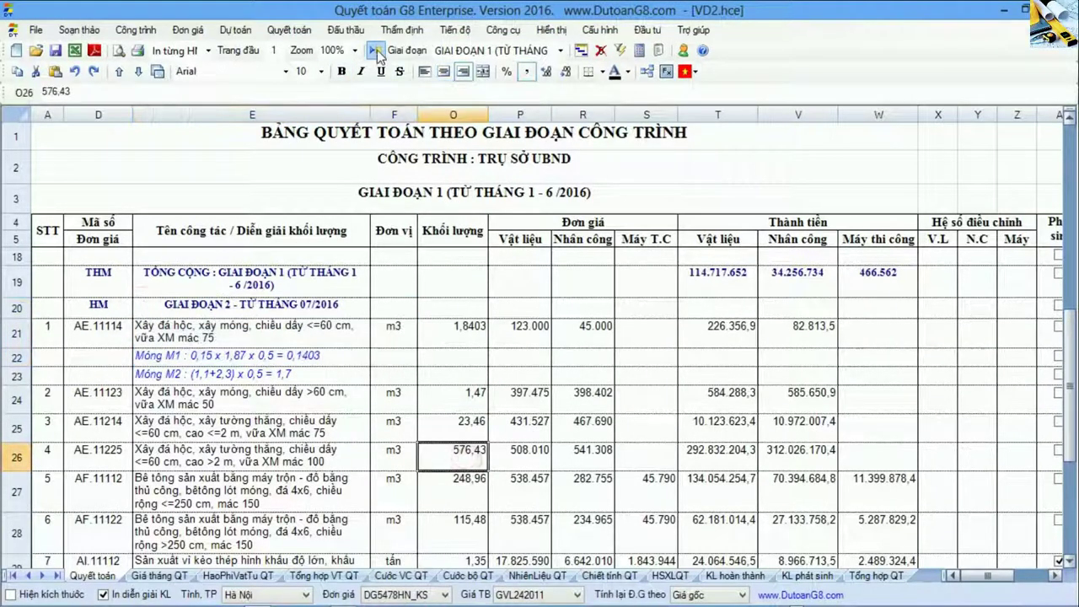
{"action": "key", "text": "Return"}
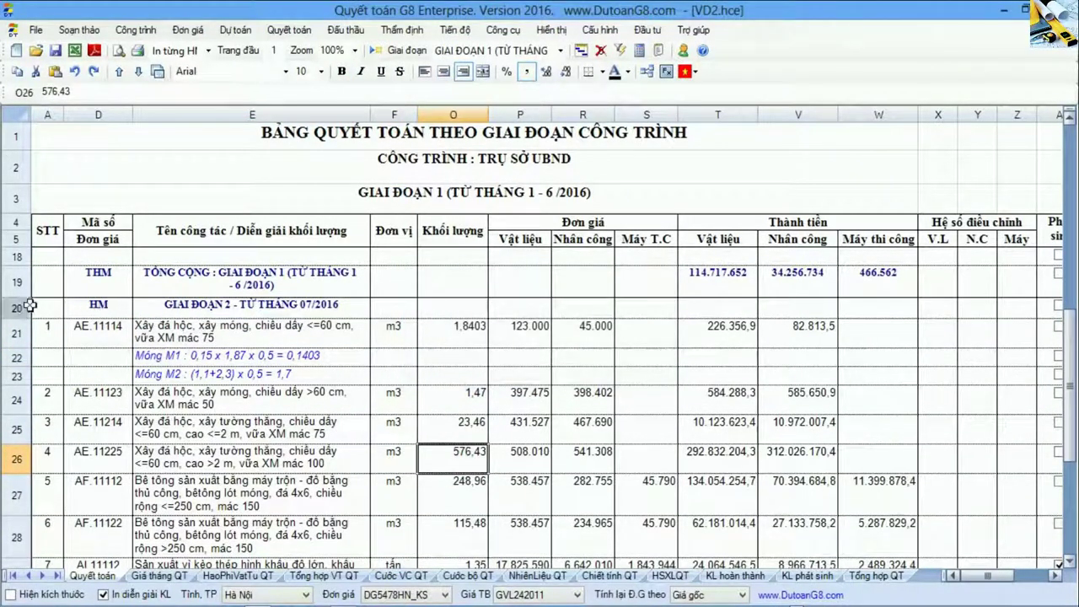
- Check the stage 2 heading and item 8, then move to the Giá tháng QT price sheet
{"action": "left_click", "coordinate": [27, 309]}
{"action": "scroll", "coordinate": [297, 375], "scroll_direction": "down", "scroll_amount": 2}
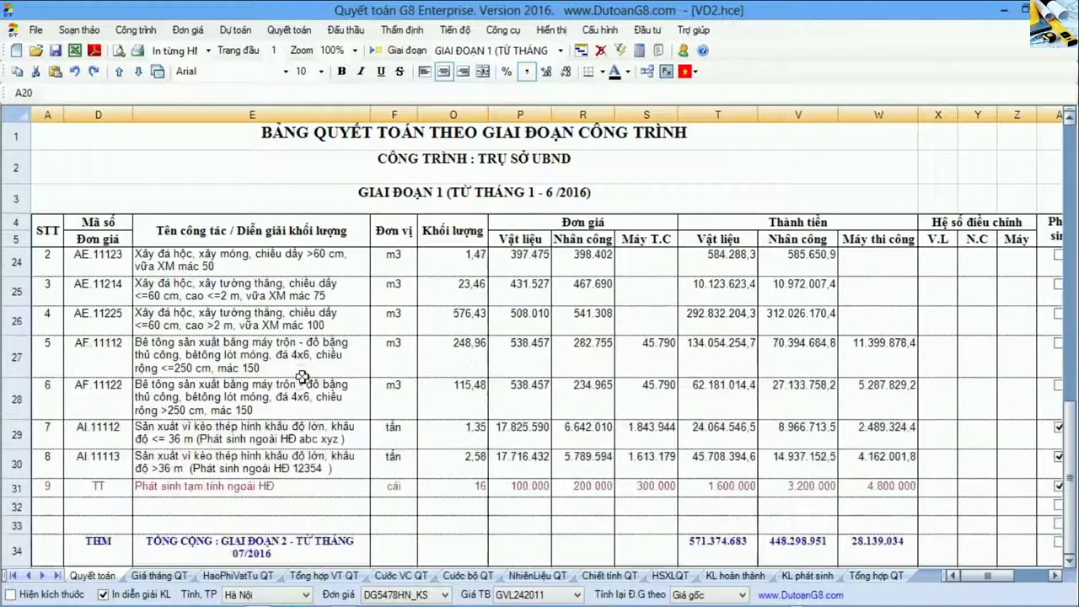
{"action": "scroll", "coordinate": [297, 375], "scroll_direction": "down", "scroll_amount": 1}
{"action": "left_click", "coordinate": [297, 374]}
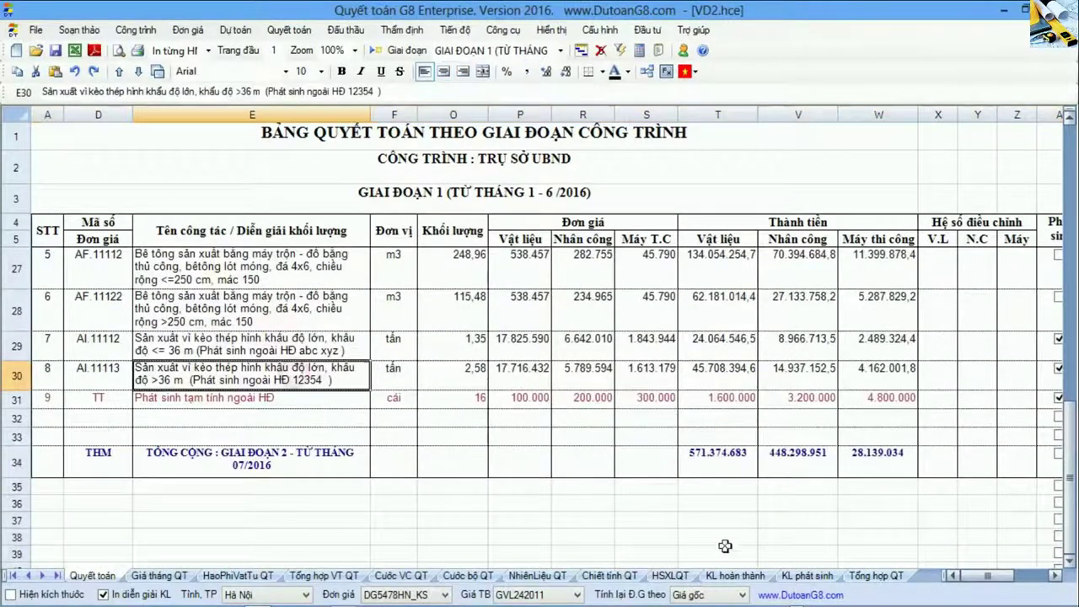
{"action": "left_click", "coordinate": [159, 575]}
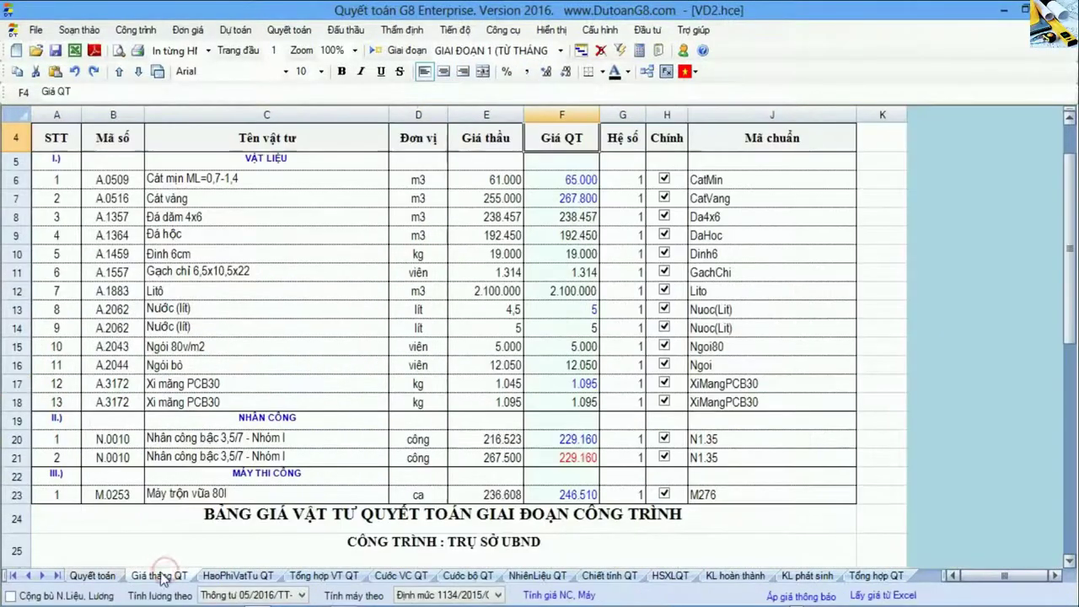
{"action": "left_click", "coordinate": [260, 458]}
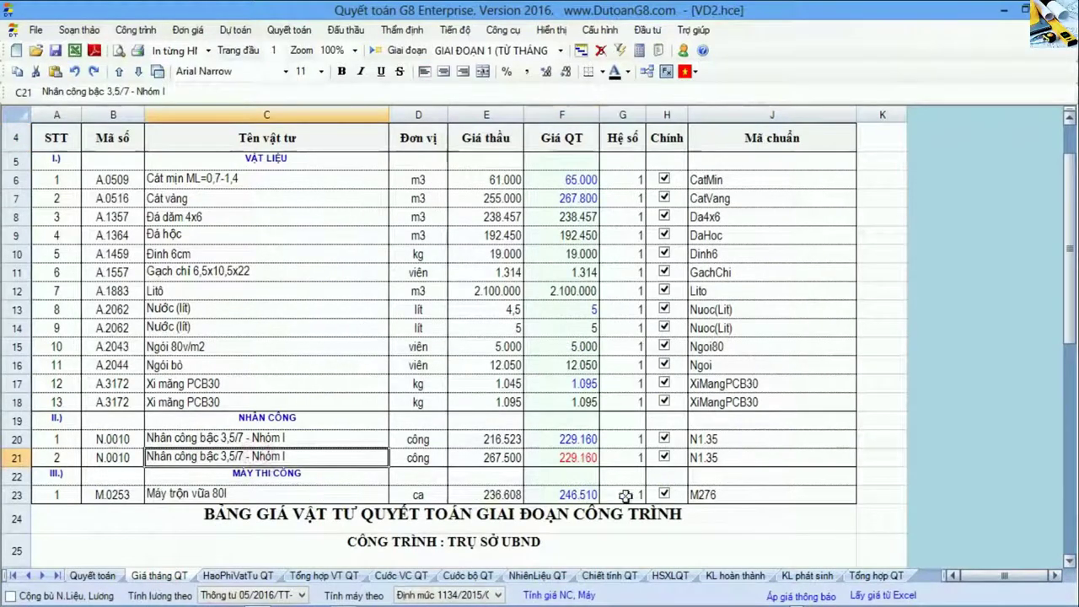
{"action": "key", "text": "ctrl+a"}
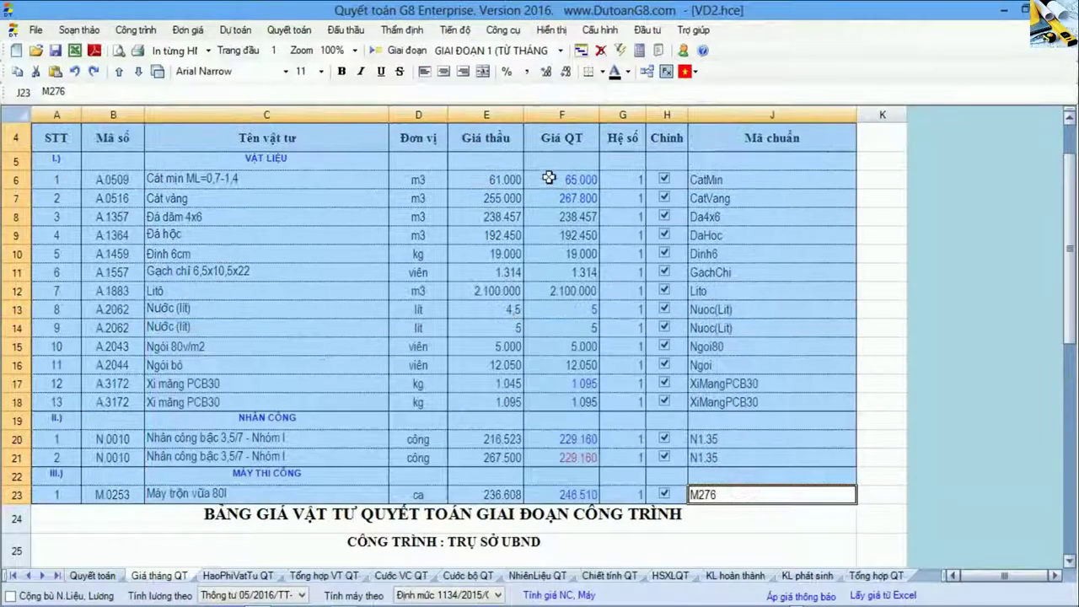
{"action": "left_click", "coordinate": [560, 230]}
{"action": "scroll", "coordinate": [559, 230], "scroll_direction": "down", "scroll_amount": 3}
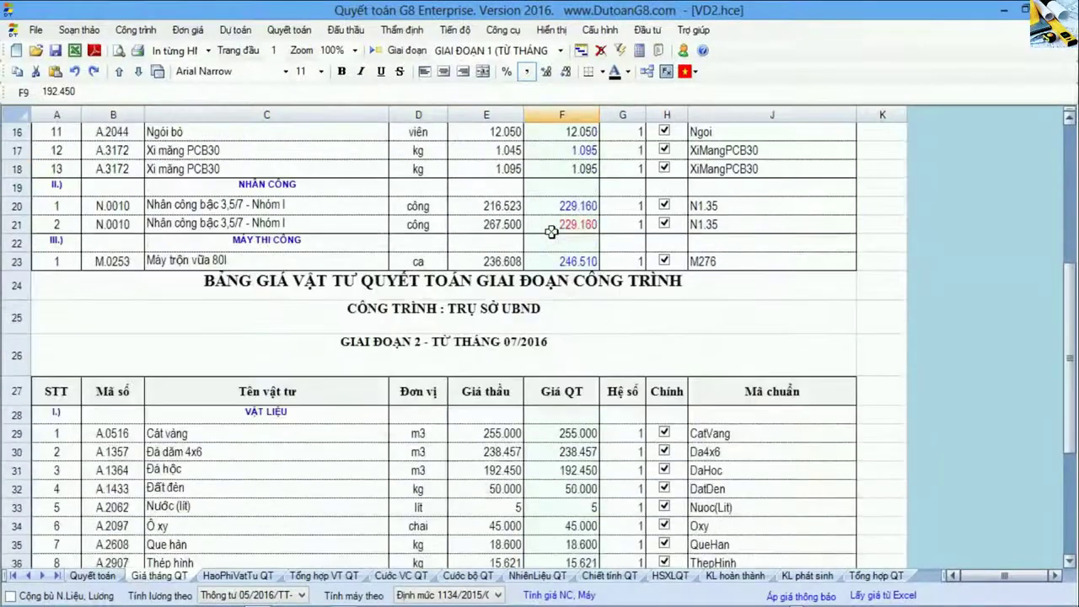
{"action": "scroll", "coordinate": [551, 230], "scroll_direction": "up", "scroll_amount": 2}
{"action": "scroll", "coordinate": [551, 230], "scroll_direction": "up", "scroll_amount": 3}
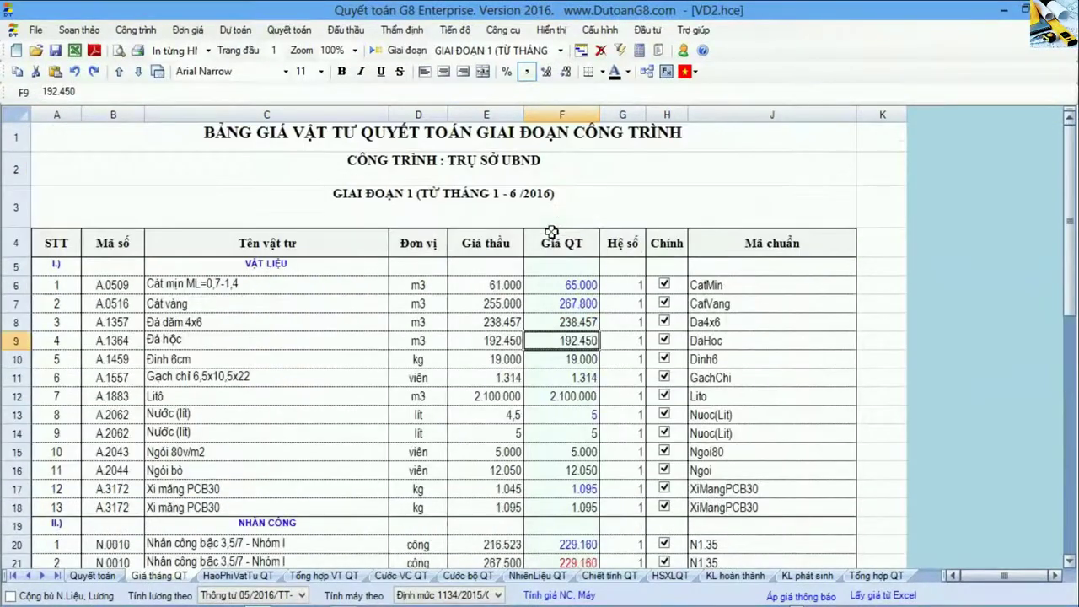
{"action": "left_click_drag", "start_coordinate": [572, 261], "coordinate": [571, 305]}
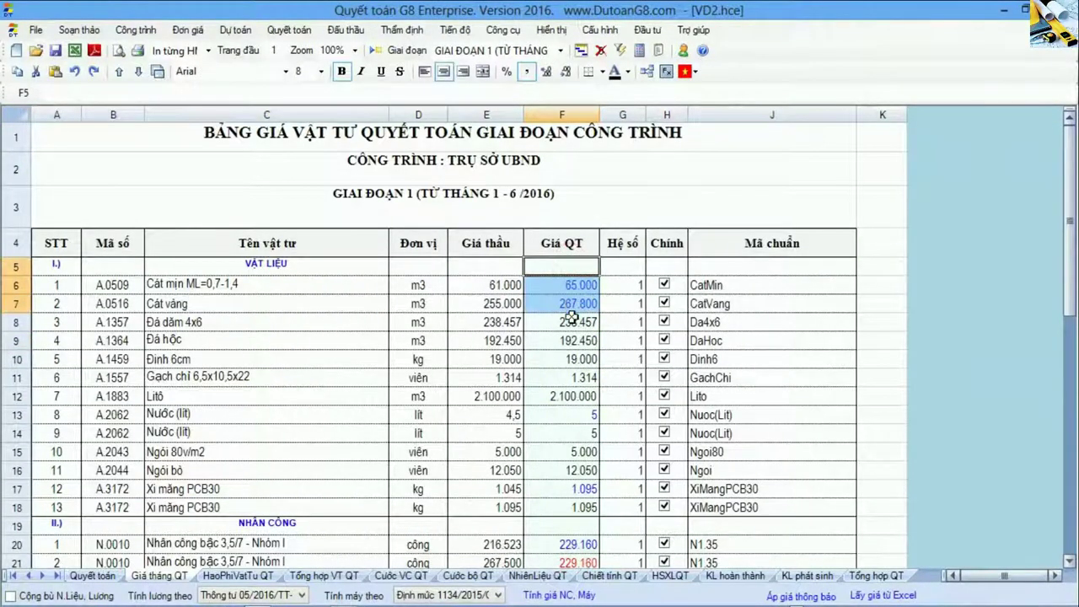
{"action": "scroll", "coordinate": [571, 325], "scroll_direction": "down", "scroll_amount": 1}
{"action": "left_click_drag", "start_coordinate": [565, 419], "coordinate": [571, 457]}
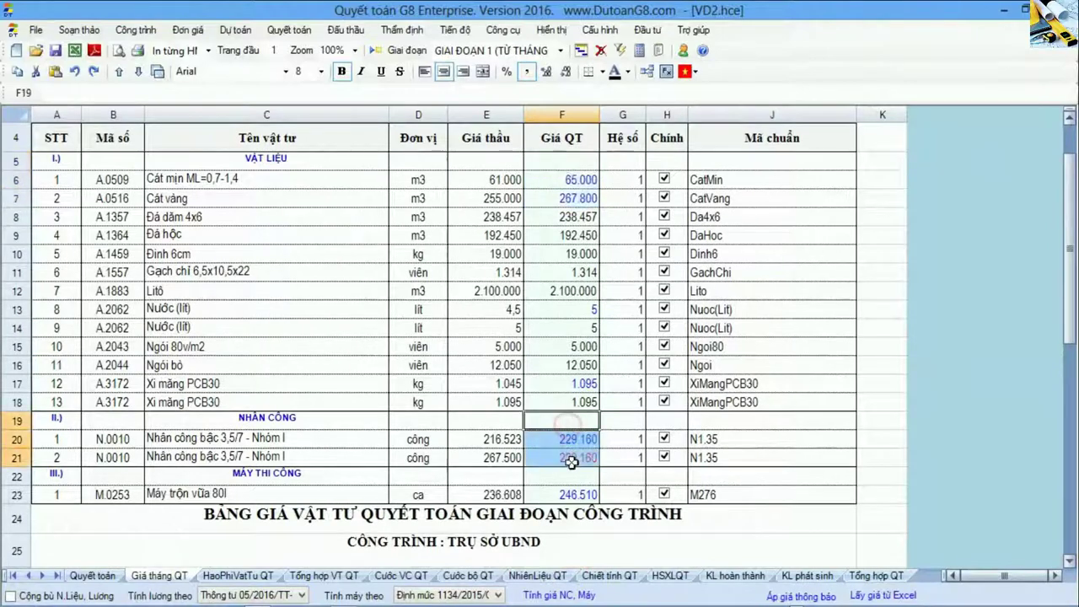
{"action": "scroll", "coordinate": [571, 462], "scroll_direction": "down", "scroll_amount": 1}
{"action": "left_click", "coordinate": [572, 419]}
{"action": "scroll", "coordinate": [571, 420], "scroll_direction": "down", "scroll_amount": 1}
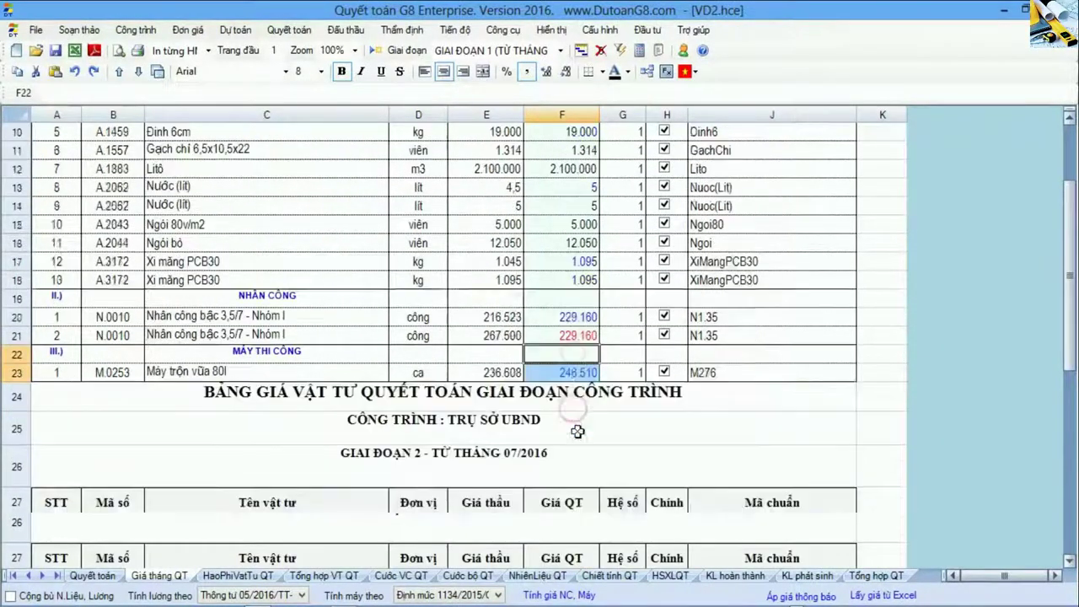
{"action": "scroll", "coordinate": [571, 423], "scroll_direction": "down", "scroll_amount": 3}
{"action": "scroll", "coordinate": [570, 426], "scroll_direction": "down", "scroll_amount": 2}
{"action": "scroll", "coordinate": [557, 362], "scroll_direction": "down", "scroll_amount": 2}
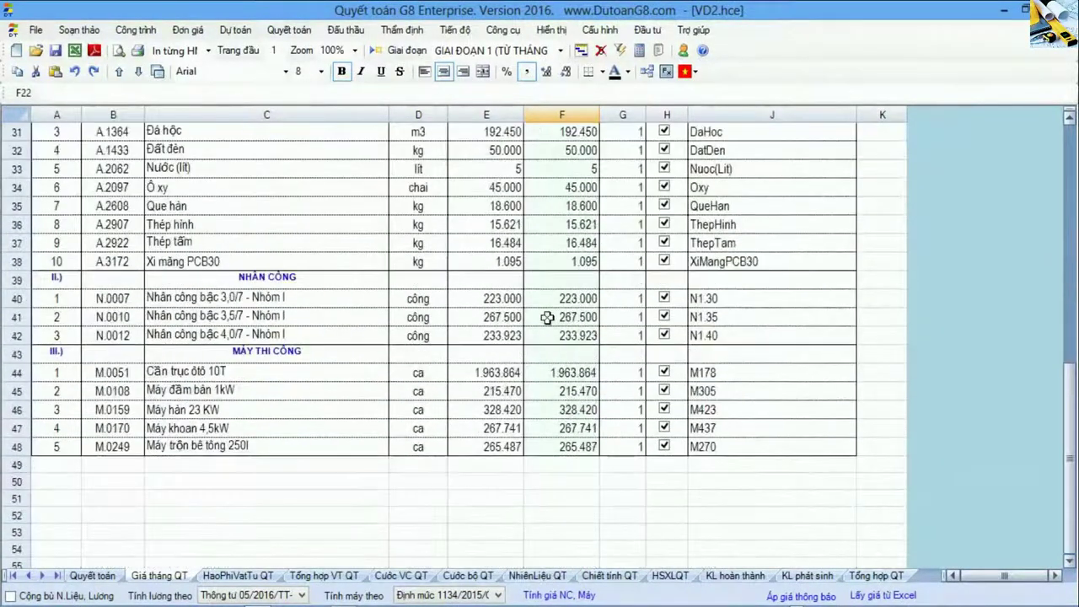
{"action": "scroll", "coordinate": [549, 315], "scroll_direction": "up", "scroll_amount": 1}
{"action": "scroll", "coordinate": [548, 234], "scroll_direction": "up", "scroll_amount": 1}
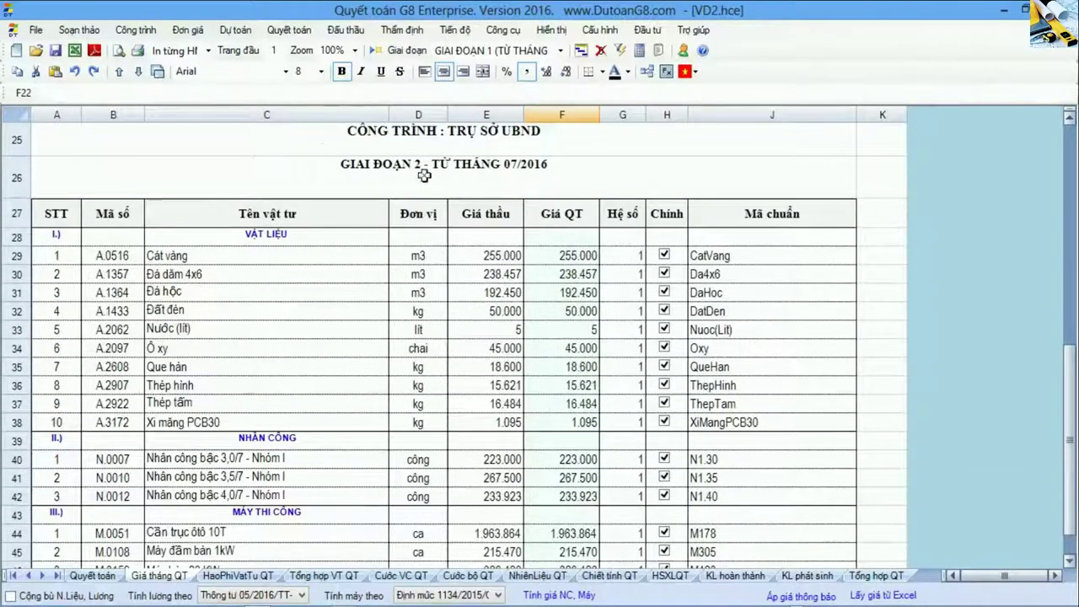
{"action": "left_click_drag", "start_coordinate": [325, 144], "coordinate": [357, 161]}
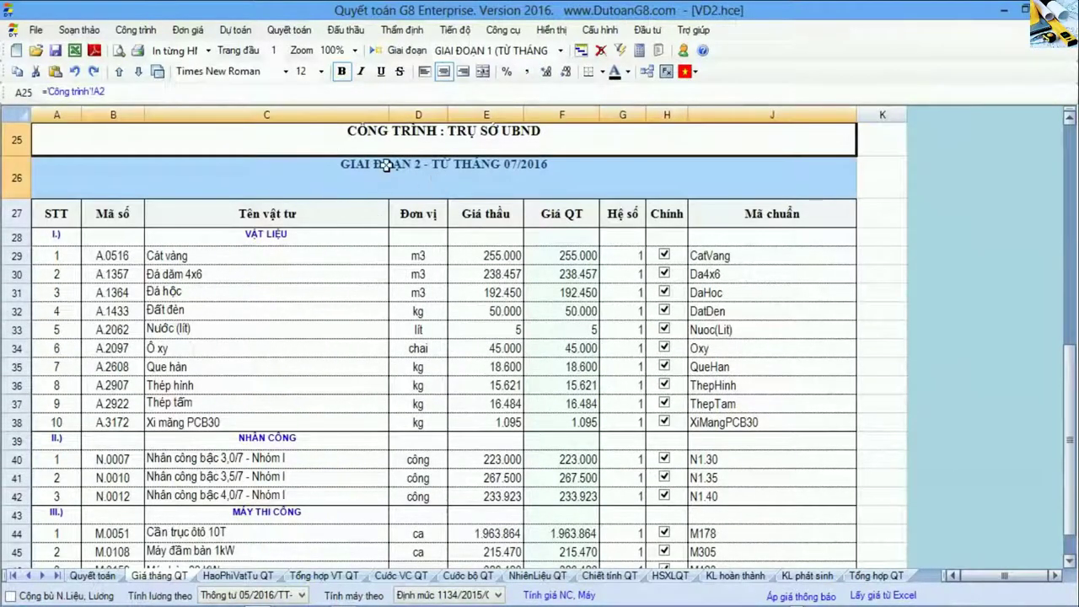
{"action": "scroll", "coordinate": [531, 281], "scroll_direction": "up", "scroll_amount": 1}
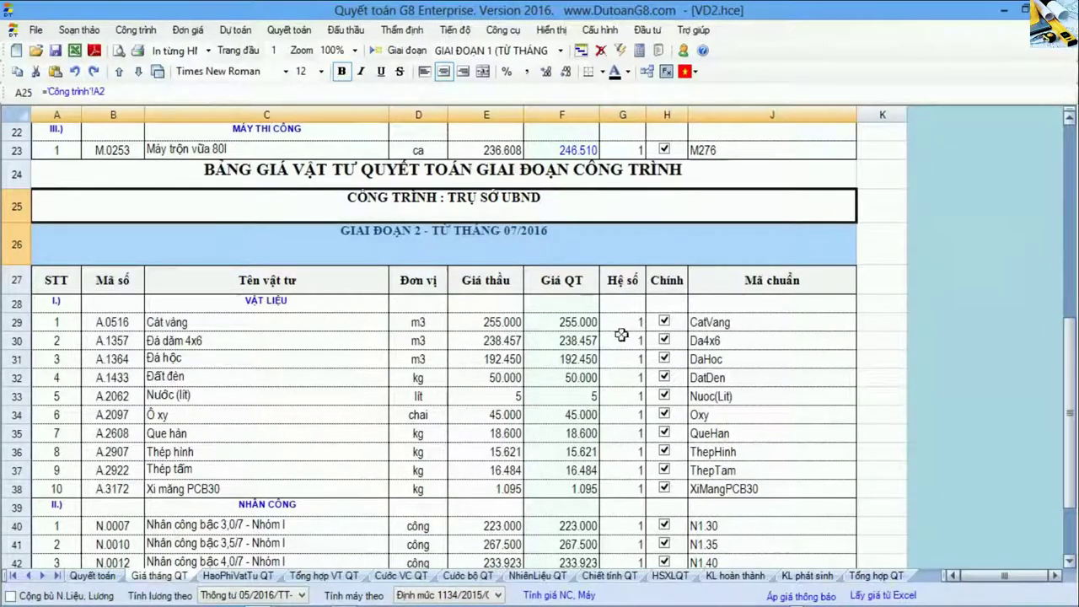
{"action": "left_click_drag", "start_coordinate": [570, 282], "coordinate": [569, 478]}
{"action": "left_click", "coordinate": [569, 474]}
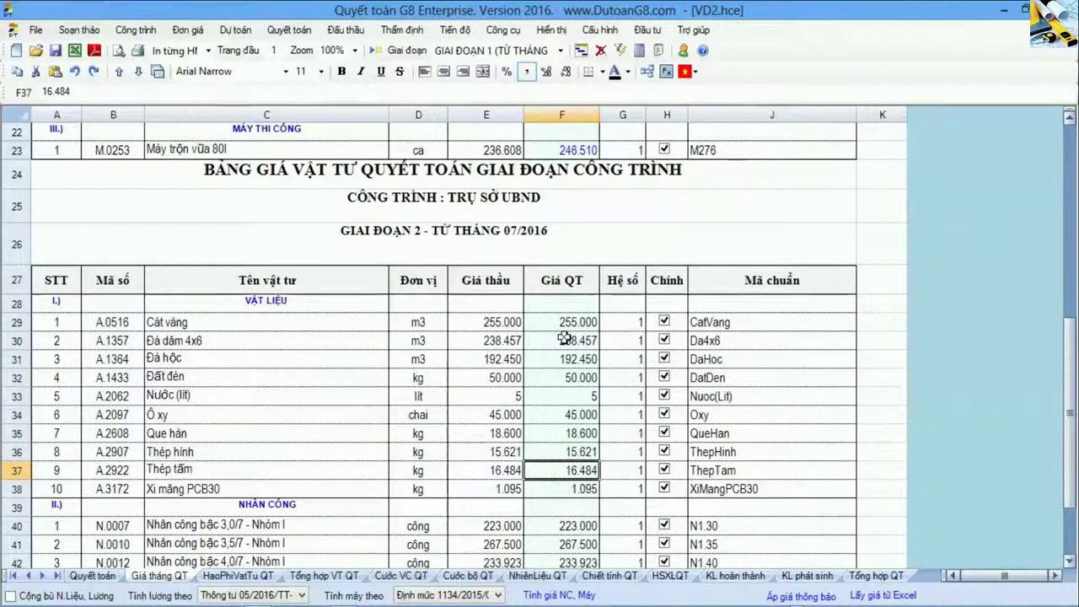
{"action": "left_click_drag", "start_coordinate": [570, 321], "coordinate": [563, 488]}
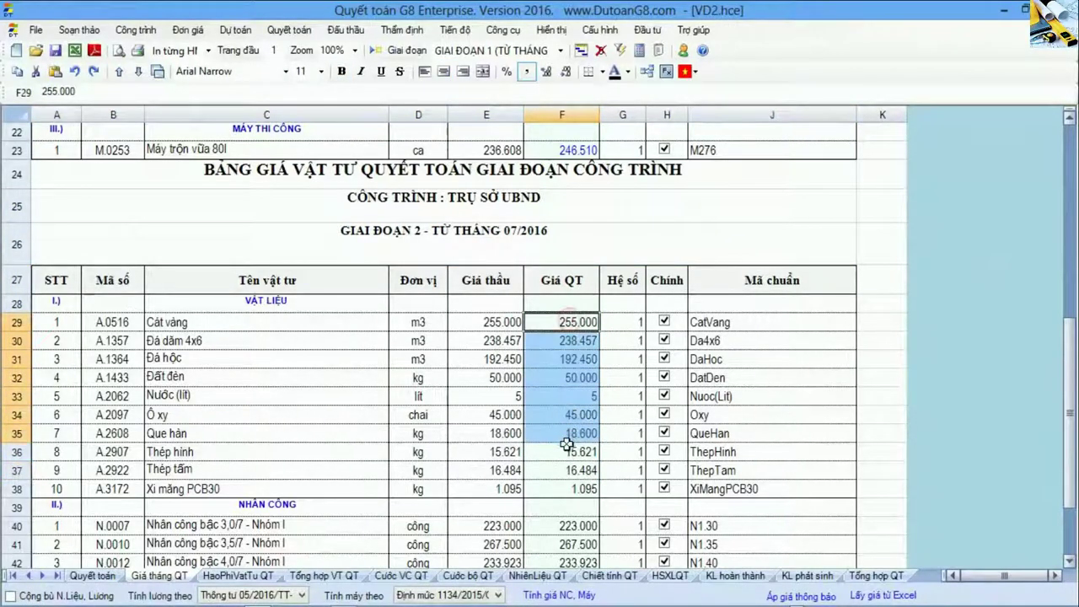
{"action": "scroll", "coordinate": [563, 489], "scroll_direction": "down", "scroll_amount": 1}
{"action": "scroll", "coordinate": [561, 478], "scroll_direction": "down", "scroll_amount": 1}
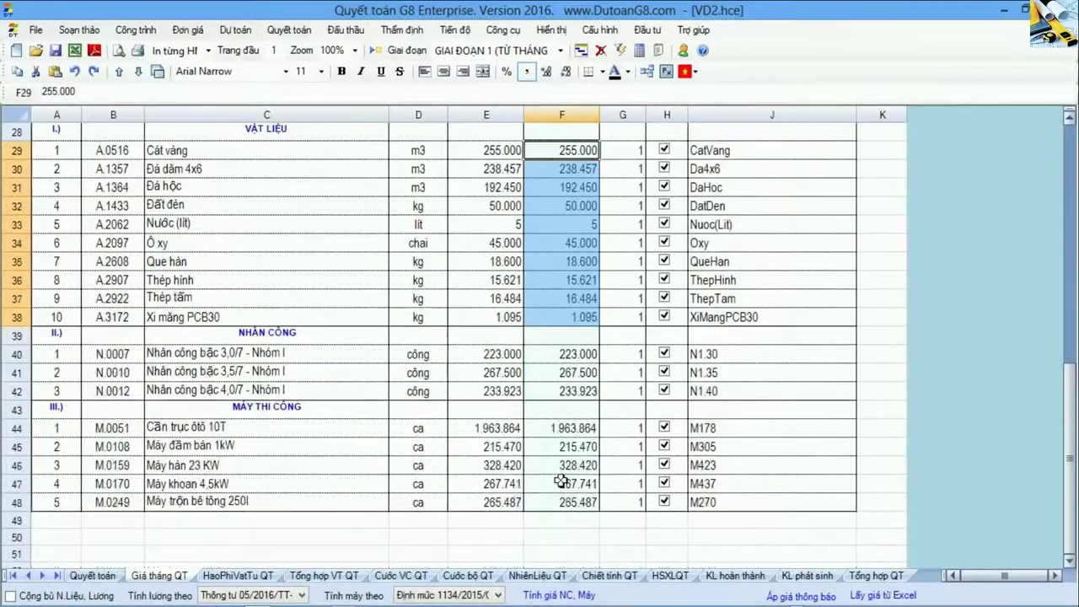
{"action": "left_click_drag", "start_coordinate": [573, 334], "coordinate": [566, 498]}
{"action": "left_click", "coordinate": [565, 476]}
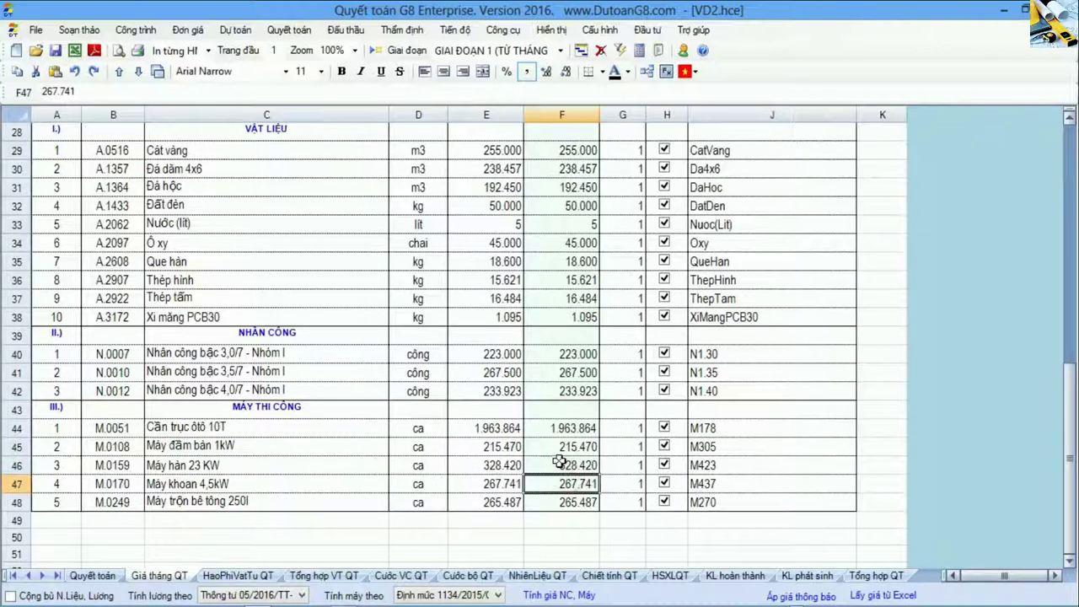
- Go to the KL hoàn thành sheet and locate the Giai đoạn 2 table
{"action": "left_click", "coordinate": [725, 574]}
{"action": "left_click", "coordinate": [504, 453]}
{"action": "scroll", "coordinate": [505, 453], "scroll_direction": "up", "scroll_amount": 1}
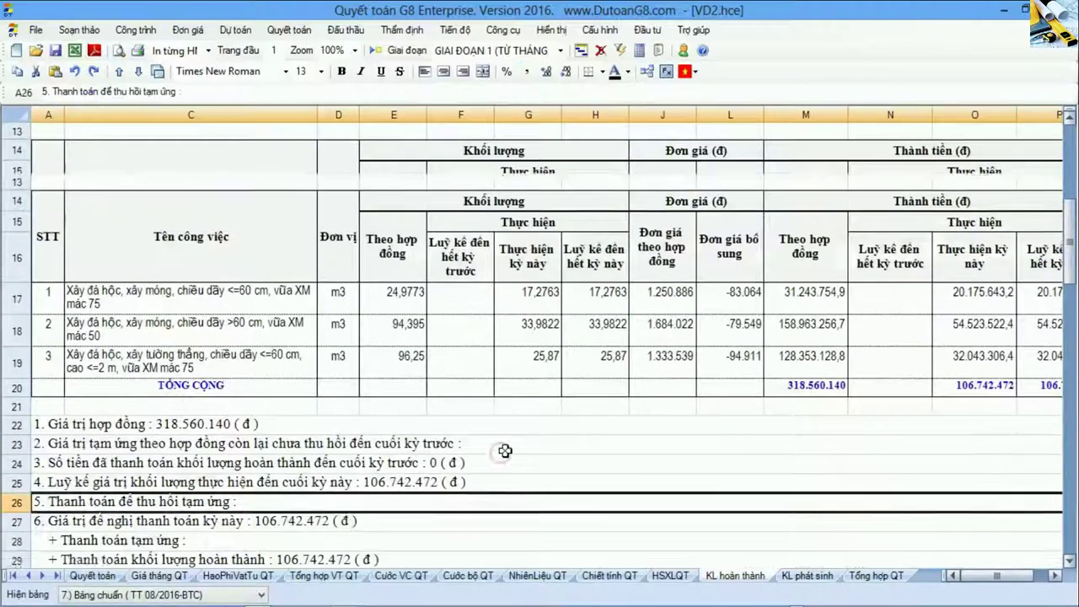
{"action": "scroll", "coordinate": [504, 453], "scroll_direction": "up", "scroll_amount": 2}
{"action": "scroll", "coordinate": [504, 453], "scroll_direction": "up", "scroll_amount": 1}
{"action": "left_click_drag", "start_coordinate": [516, 160], "coordinate": [583, 447]}
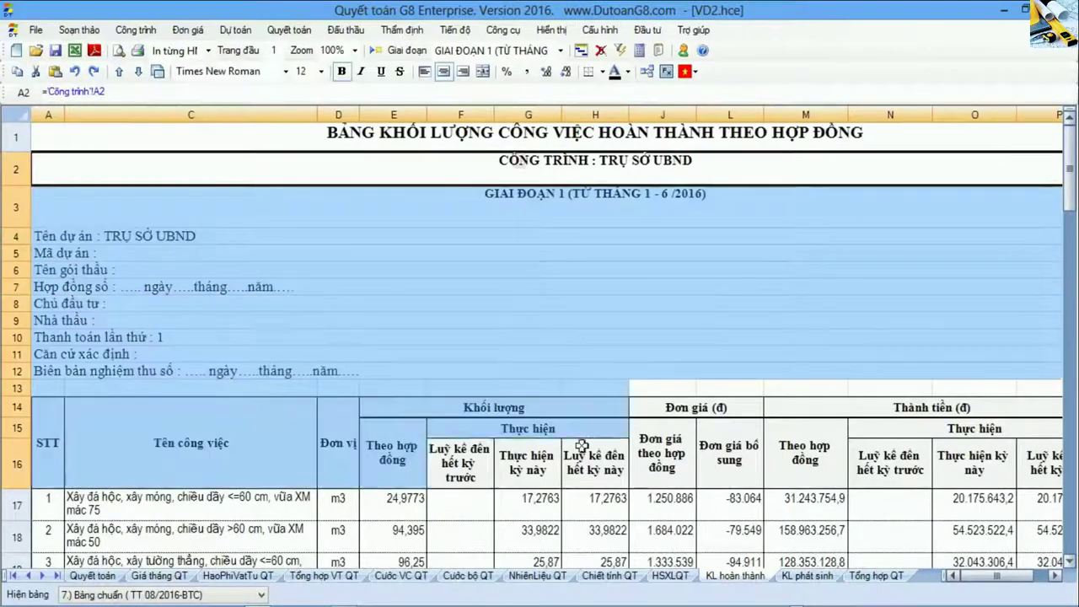
{"action": "scroll", "coordinate": [582, 450], "scroll_direction": "down", "scroll_amount": 5}
{"action": "scroll", "coordinate": [582, 449], "scroll_direction": "down", "scroll_amount": 2}
{"action": "scroll", "coordinate": [580, 447], "scroll_direction": "down", "scroll_amount": 2}
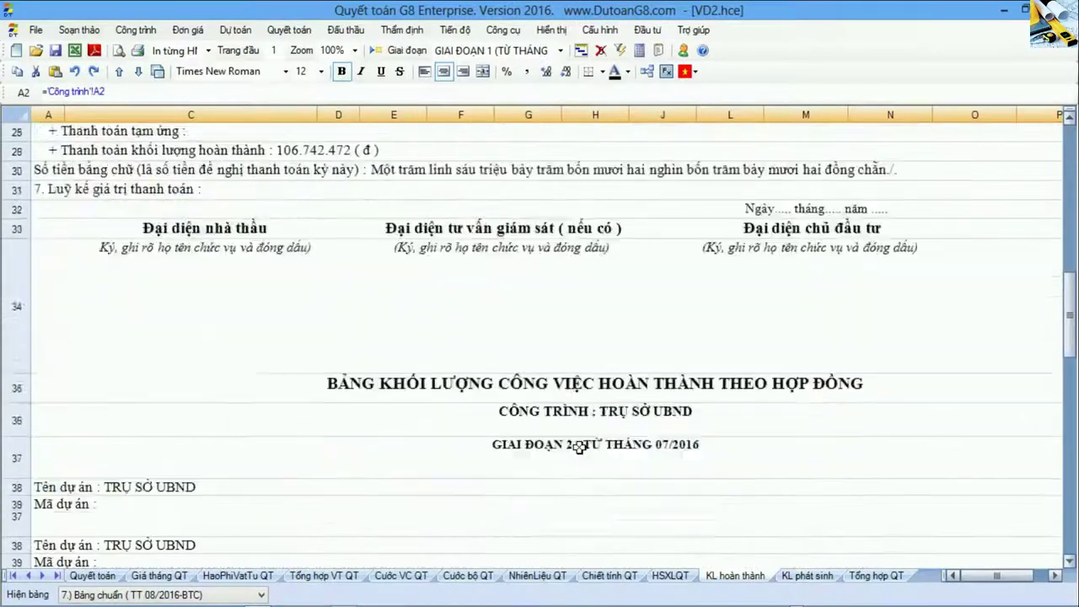
{"action": "scroll", "coordinate": [578, 445], "scroll_direction": "down", "scroll_amount": 2}
{"action": "scroll", "coordinate": [576, 440], "scroll_direction": "down", "scroll_amount": 2}
{"action": "scroll", "coordinate": [512, 326], "scroll_direction": "up", "scroll_amount": 2}
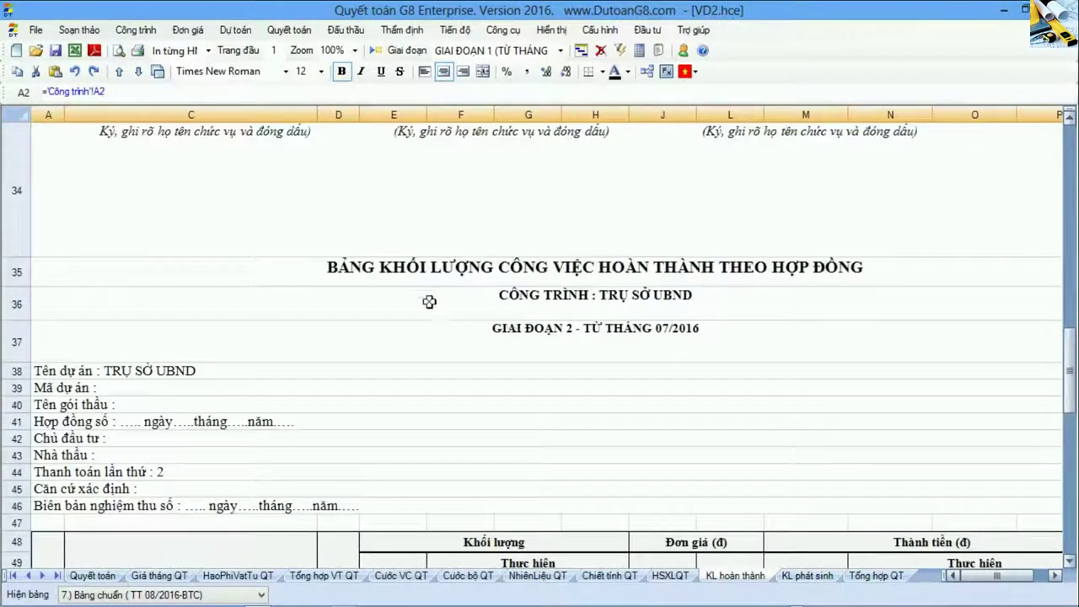
{"action": "left_click_drag", "start_coordinate": [429, 302], "coordinate": [562, 368]}
{"action": "scroll", "coordinate": [591, 405], "scroll_direction": "down", "scroll_amount": 2}
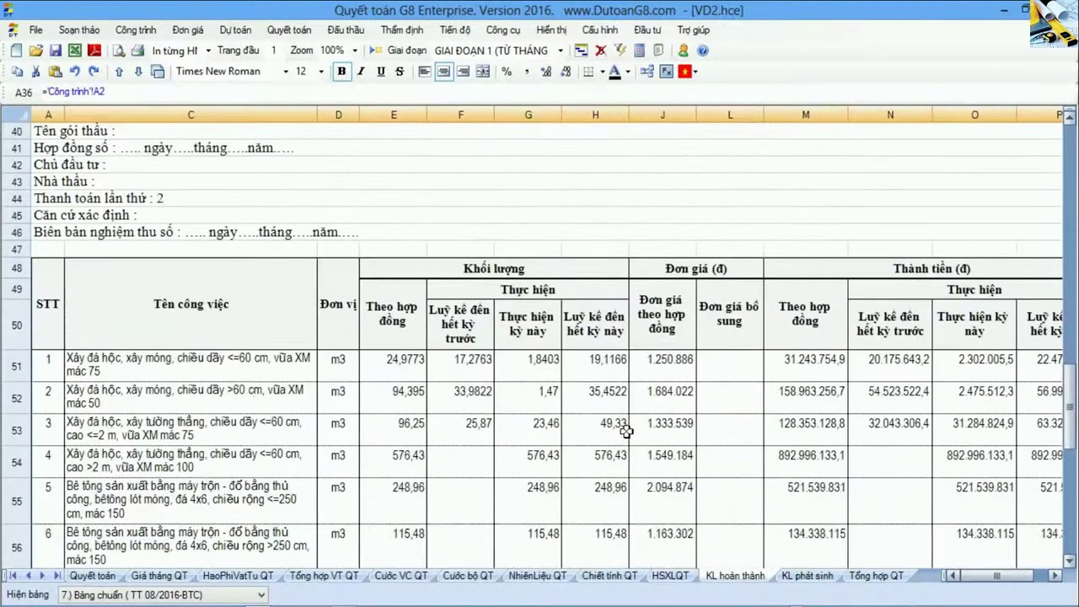
{"action": "scroll", "coordinate": [625, 431], "scroll_direction": "down", "scroll_amount": 1}
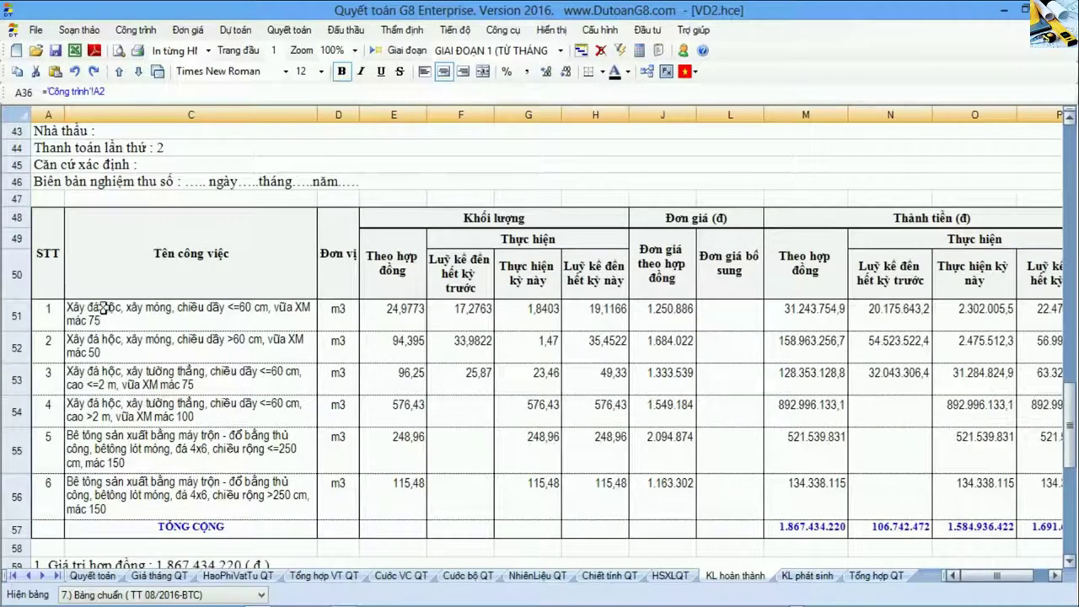
- Inspect stage 2 items C51:C56 and F52's =ROUND(G18,4) prior cumulative volume formula
{"action": "left_click_drag", "start_coordinate": [101, 309], "coordinate": [152, 497]}
{"action": "left_click", "coordinate": [174, 498]}
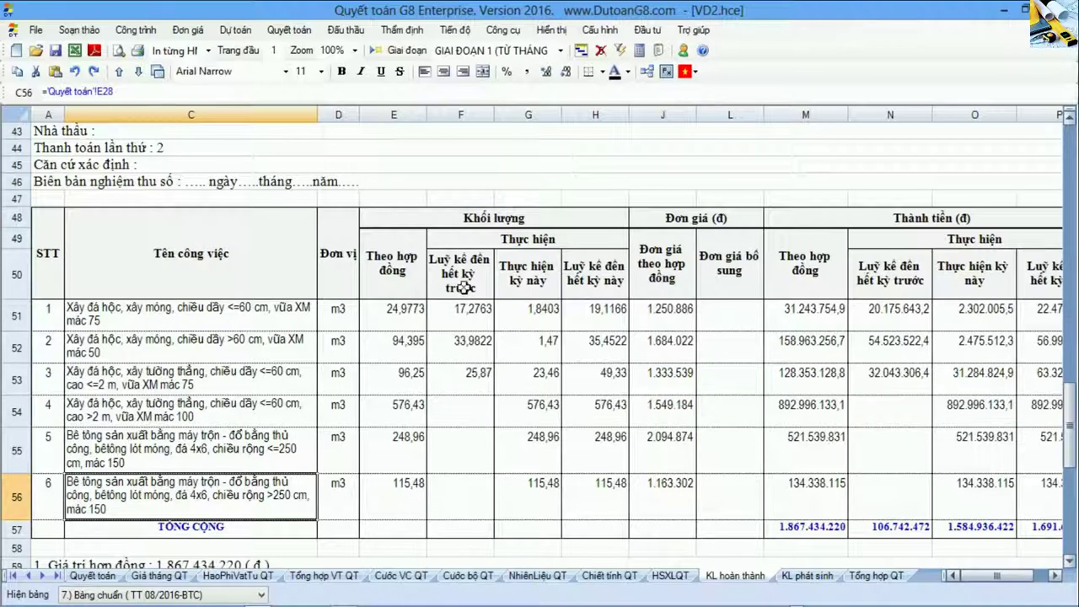
{"action": "left_click_drag", "start_coordinate": [465, 259], "coordinate": [469, 377]}
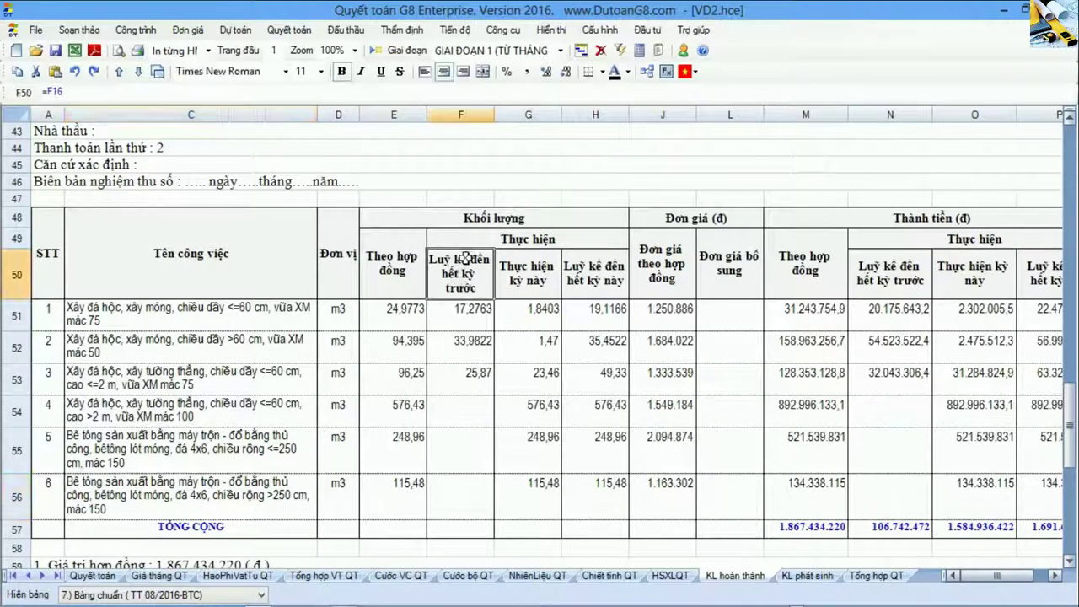
{"action": "left_click", "coordinate": [466, 349]}
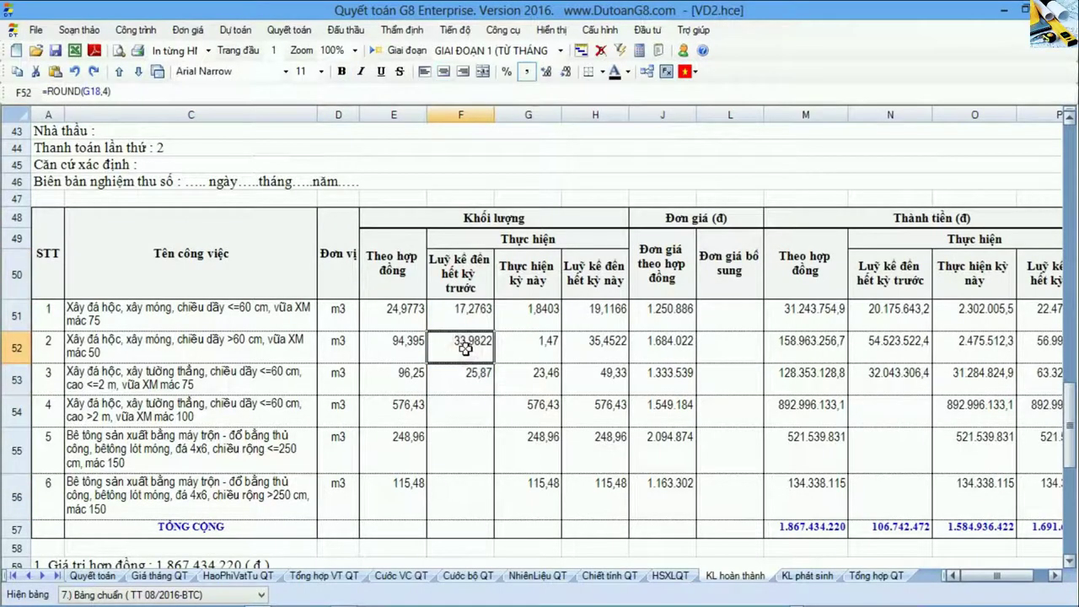
{"action": "double_click", "coordinate": [465, 349]}
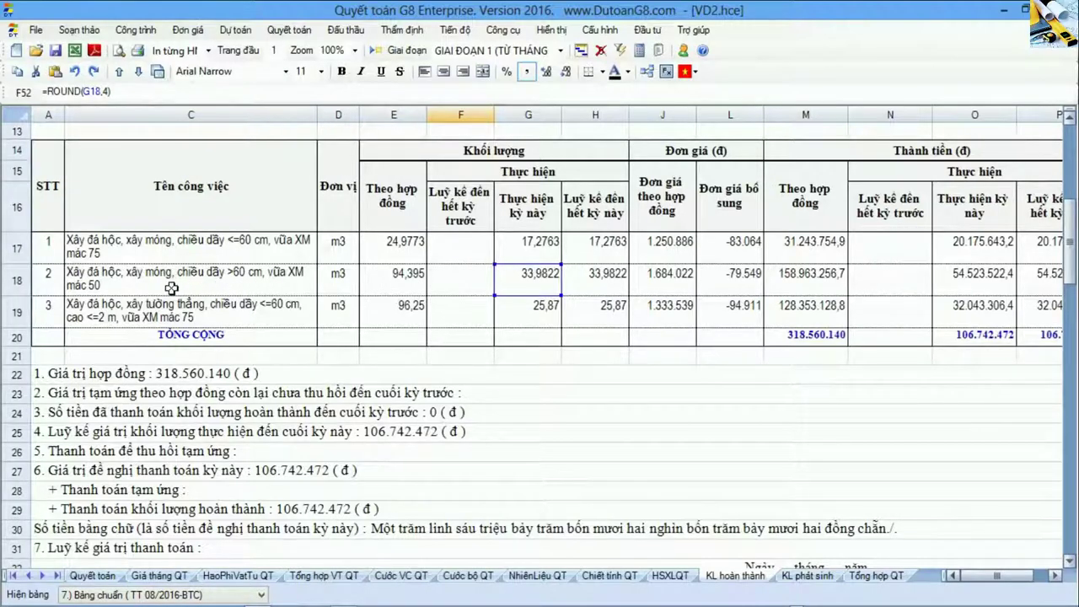
{"action": "scroll", "coordinate": [608, 457], "scroll_direction": "down", "scroll_amount": 1}
{"action": "scroll", "coordinate": [606, 457], "scroll_direction": "down", "scroll_amount": 3}
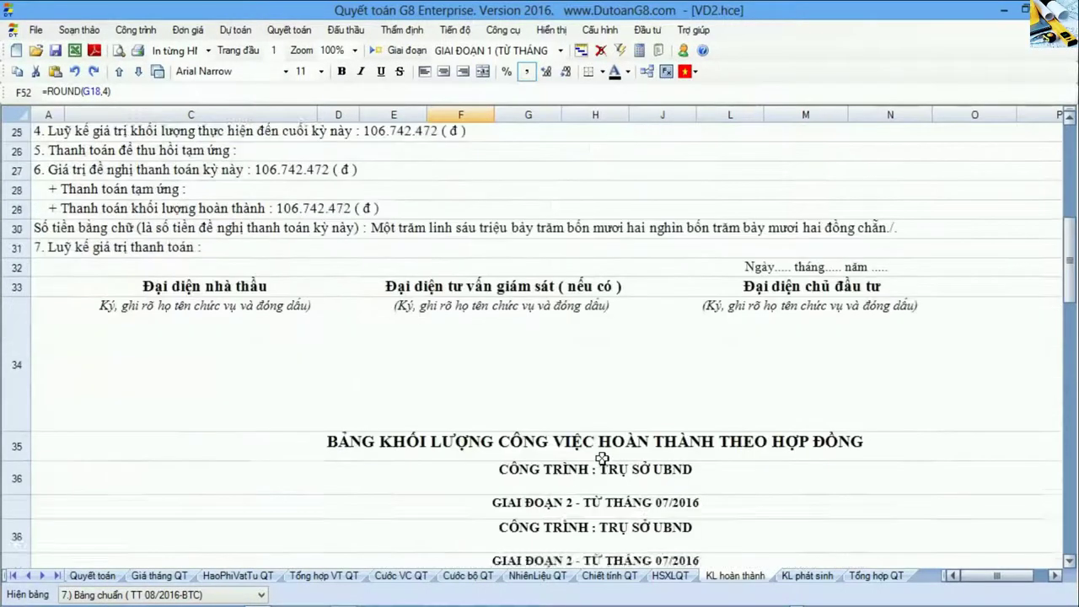
{"action": "scroll", "coordinate": [602, 457], "scroll_direction": "down", "scroll_amount": 2}
{"action": "scroll", "coordinate": [597, 456], "scroll_direction": "down", "scroll_amount": 3}
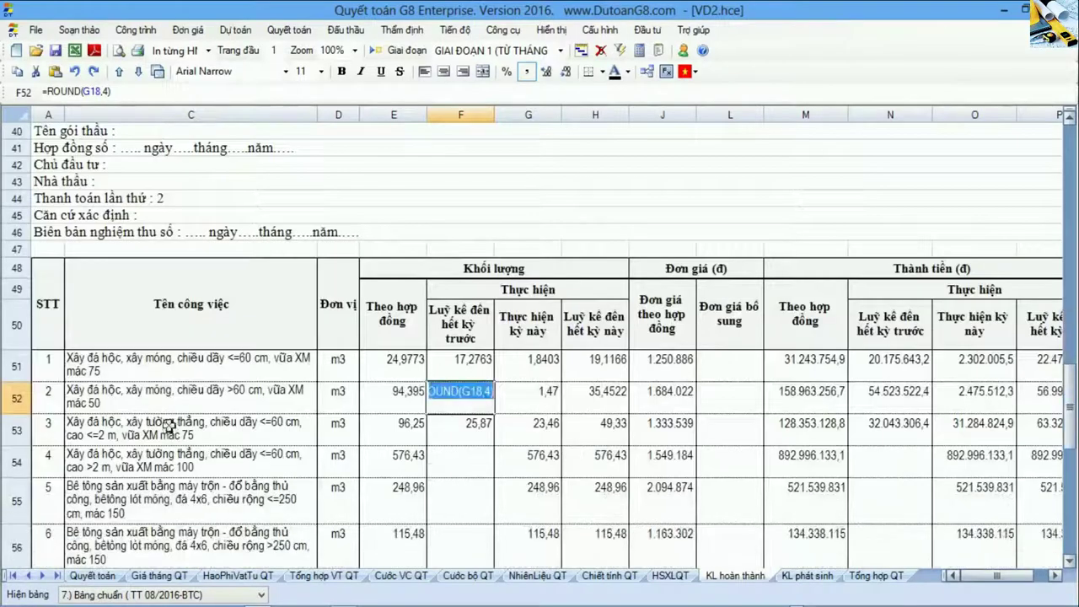
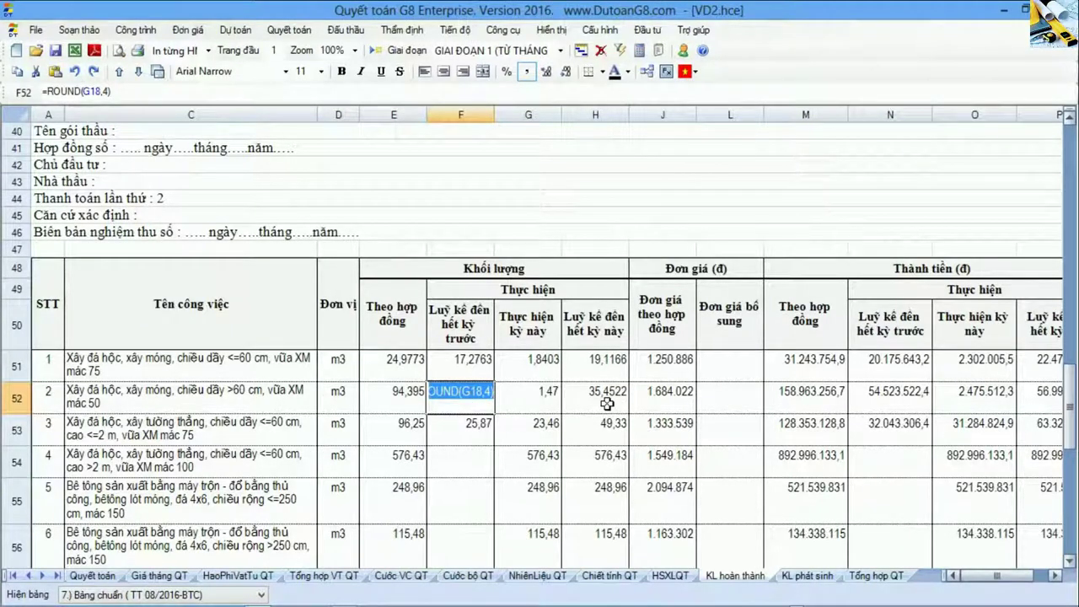
- Inspect item 2's cumulative-volume formula (33,9822) and mark the contract unit-price column
{"action": "double_click", "coordinate": [607, 403]}
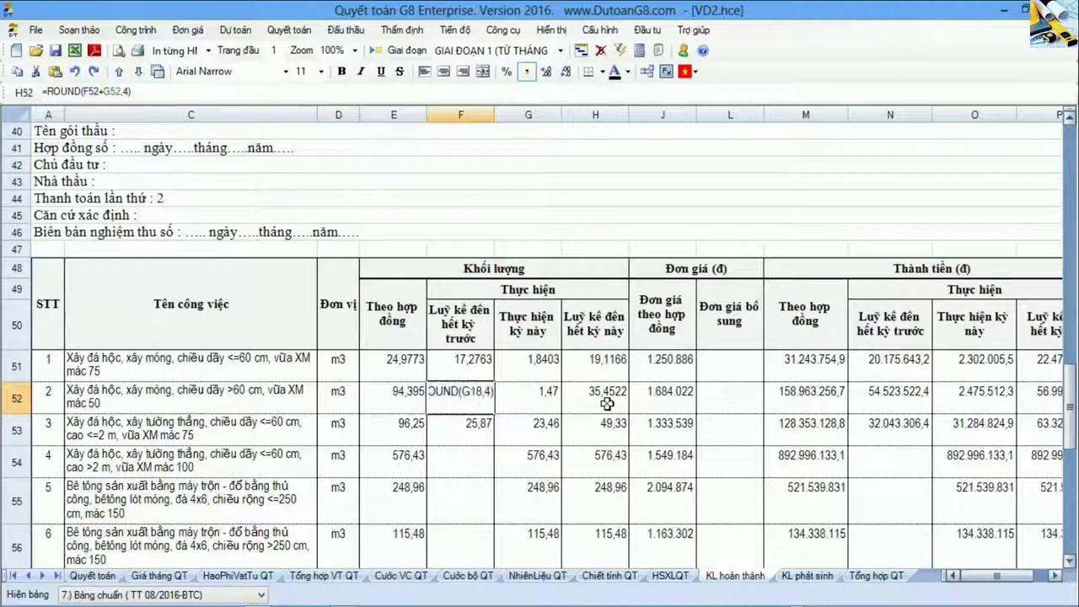
{"action": "left_click", "coordinate": [570, 443]}
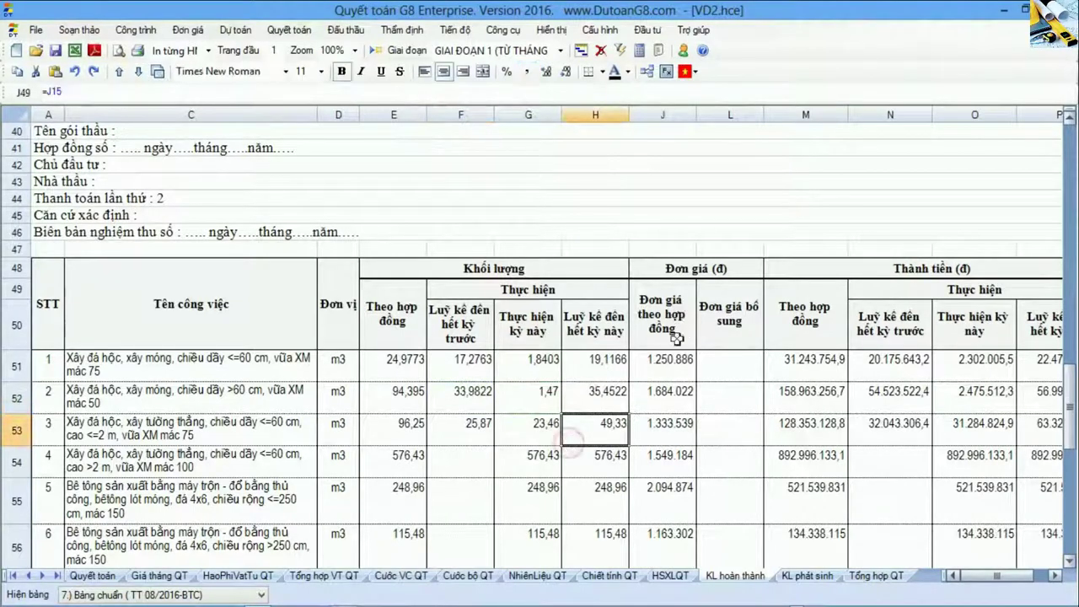
{"action": "left_click_drag", "start_coordinate": [688, 348], "coordinate": [669, 498]}
- Select the supplementary unit prices for items 1–6 in column L, checking the totals below
{"action": "left_click", "coordinate": [734, 332]}
{"action": "left_click_drag", "start_coordinate": [734, 455], "coordinate": [734, 502]}
{"action": "key", "text": "ctrl+Down"}
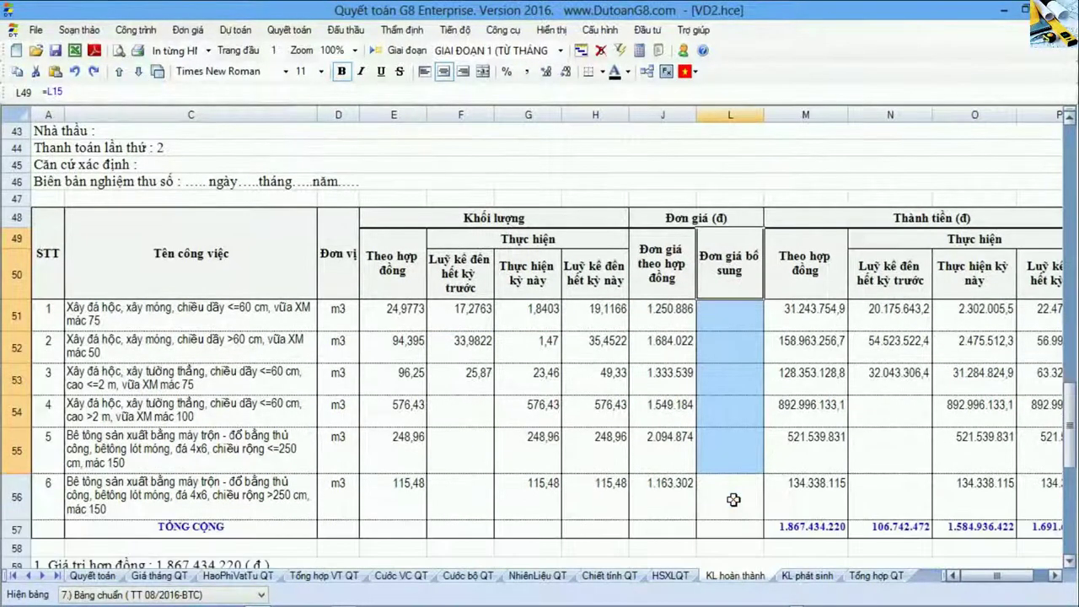
{"action": "left_click_drag", "start_coordinate": [729, 263], "coordinate": [731, 470]}
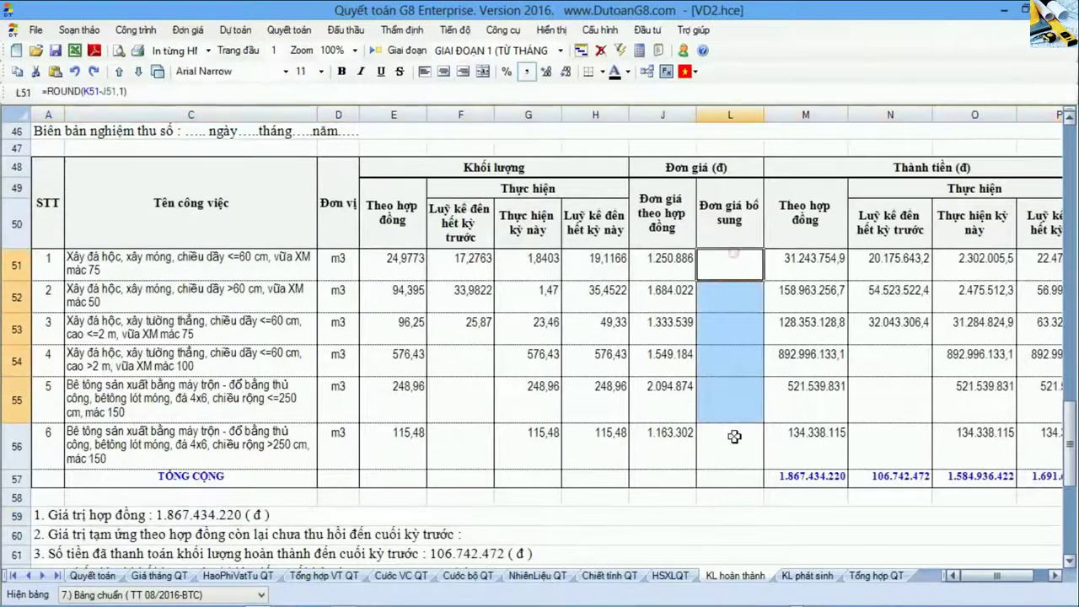
- On Giá tháng QT, review the settled material and labour prices in F27:F39 and F40:F42
{"action": "left_click", "coordinate": [159, 575]}
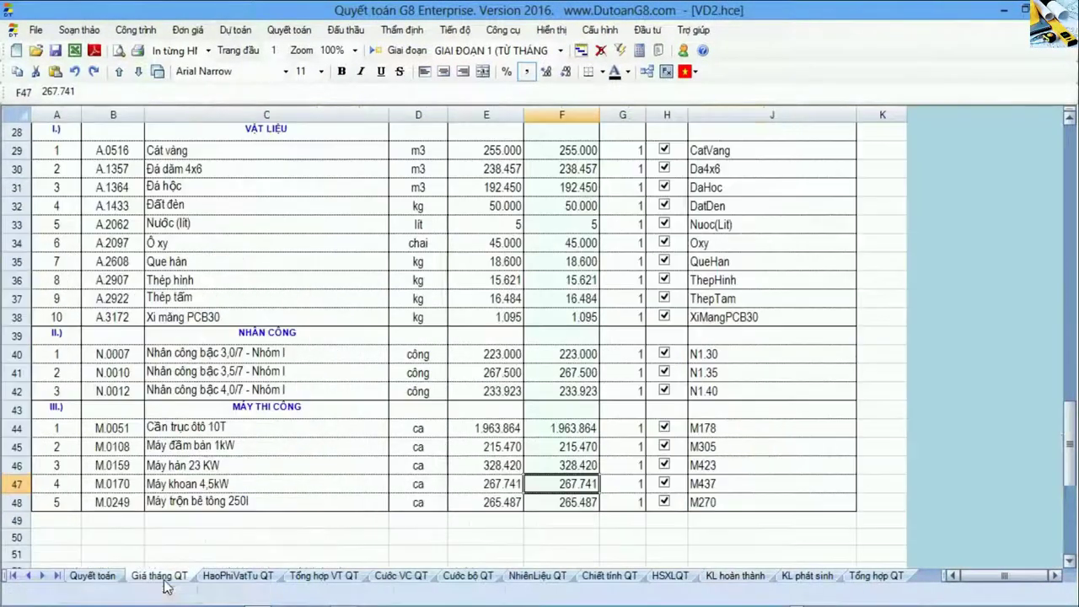
{"action": "scroll", "coordinate": [545, 377], "scroll_direction": "up", "scroll_amount": 1}
{"action": "scroll", "coordinate": [545, 377], "scroll_direction": "up", "scroll_amount": 1}
{"action": "left_click_drag", "start_coordinate": [556, 248], "coordinate": [557, 496]}
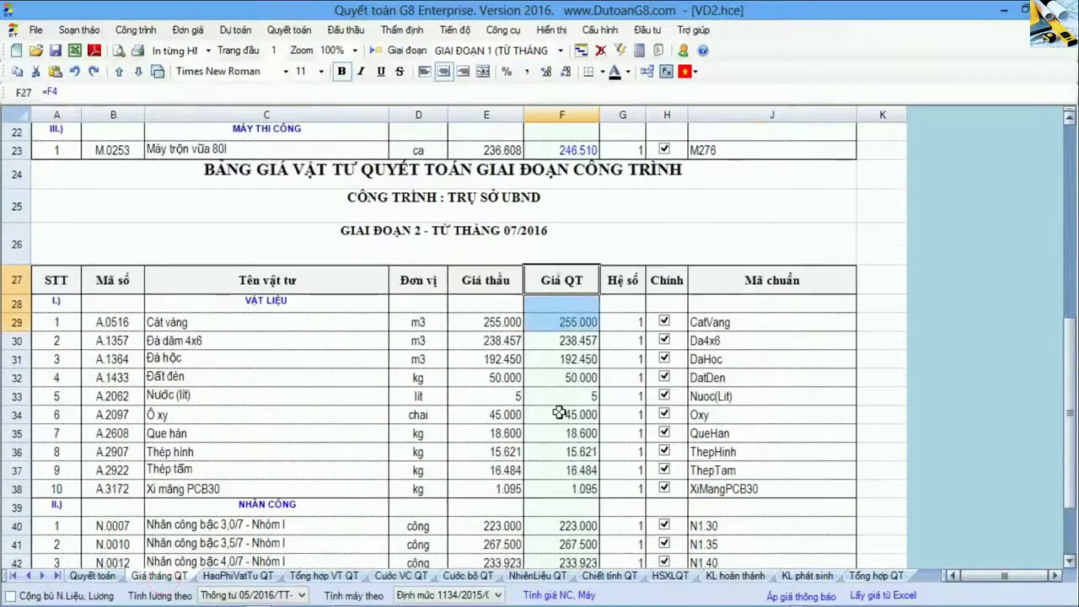
{"action": "scroll", "coordinate": [558, 496], "scroll_direction": "down", "scroll_amount": 1}
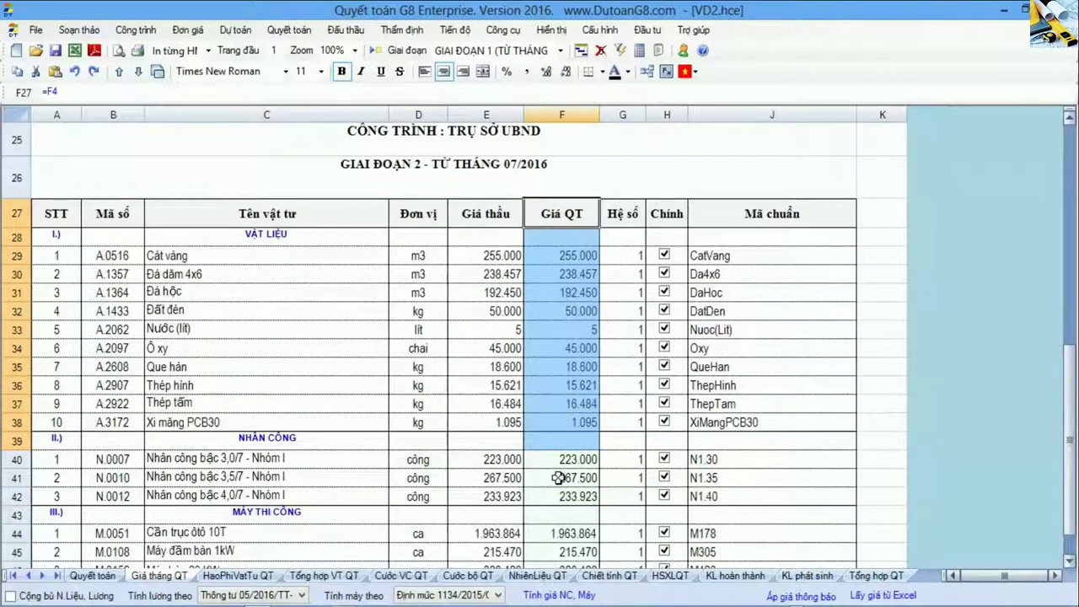
{"action": "left_click_drag", "start_coordinate": [558, 459], "coordinate": [562, 498]}
- Check the settled machine prices F44:F48, including the 23 kW welder, then return to KL hoàn thành
{"action": "scroll", "coordinate": [562, 497], "scroll_direction": "down", "scroll_amount": 1}
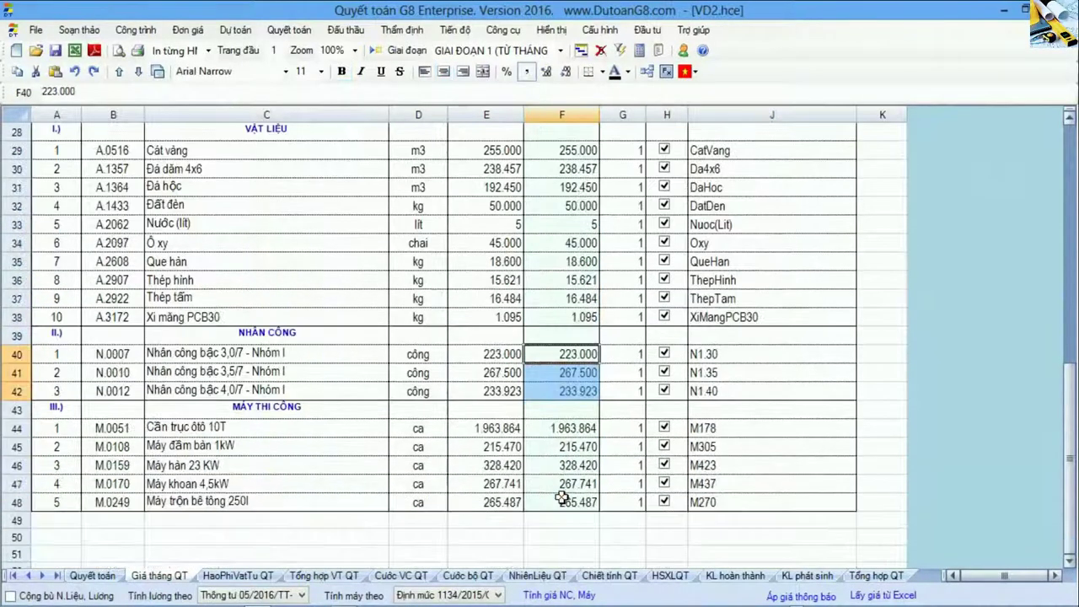
{"action": "left_click_drag", "start_coordinate": [562, 428], "coordinate": [562, 499]}
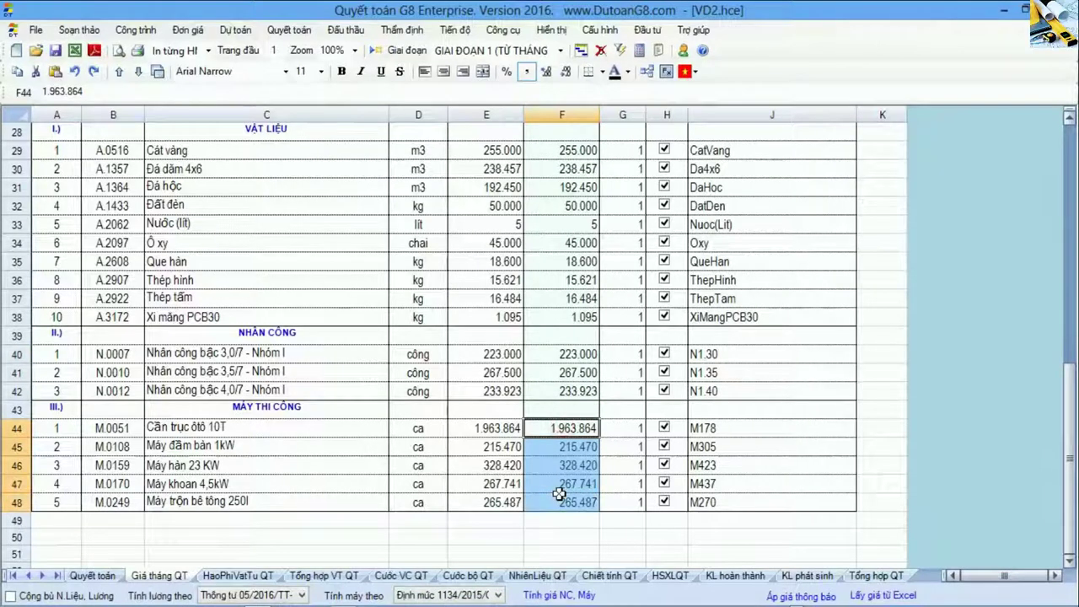
{"action": "left_click", "coordinate": [557, 464]}
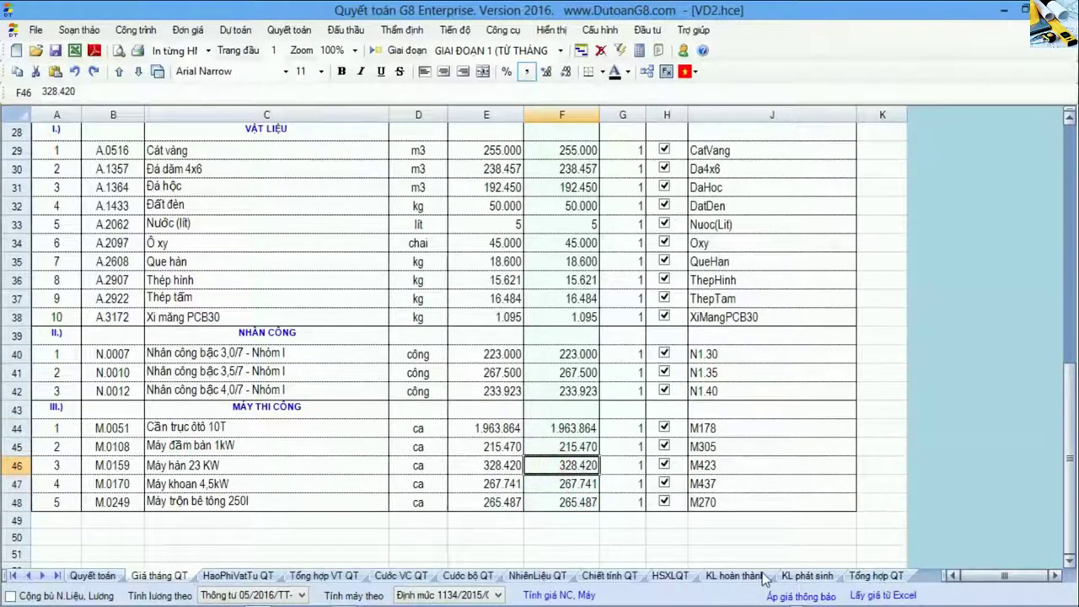
{"action": "left_click", "coordinate": [736, 576]}
- Review column L's =ROUND(K51-J51,1) supplementary unit prices and totals row, ending on item 3
{"action": "left_click", "coordinate": [723, 329]}
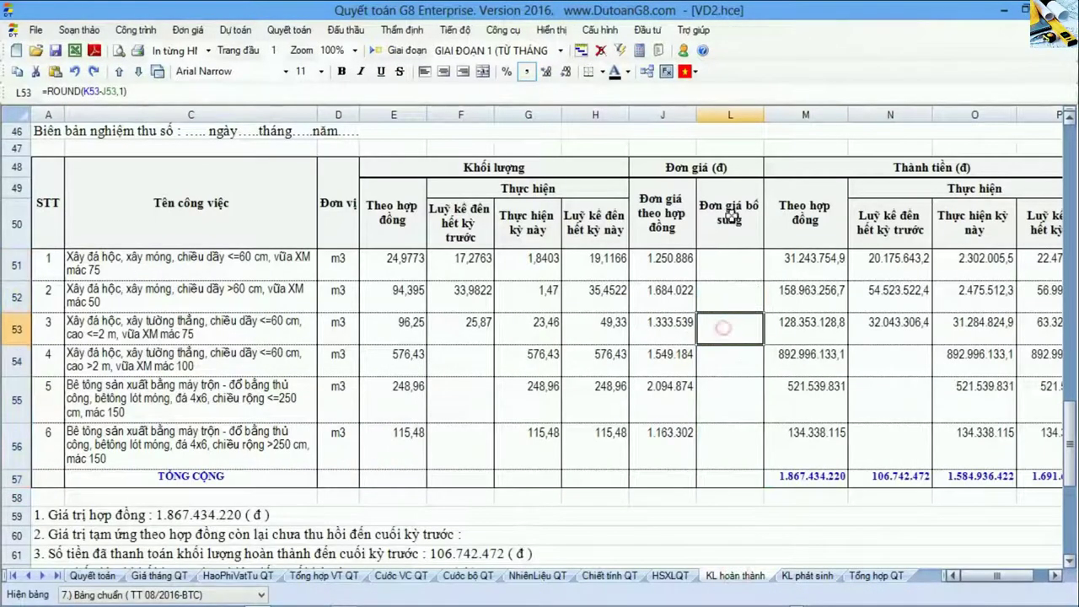
{"action": "left_click_drag", "start_coordinate": [730, 217], "coordinate": [728, 478]}
{"action": "left_click", "coordinate": [727, 478]}
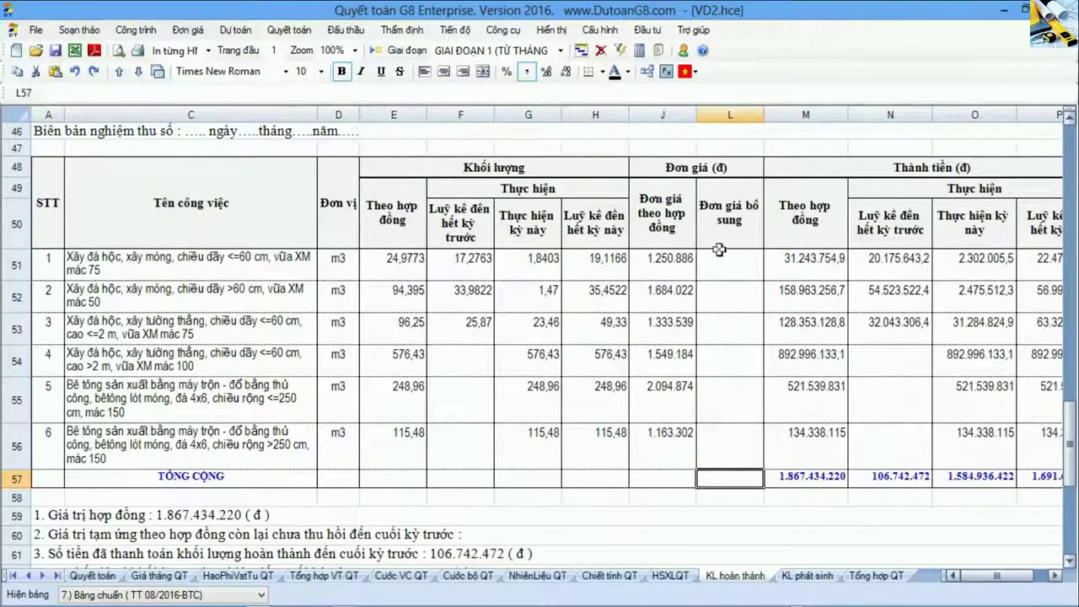
{"action": "left_click_drag", "start_coordinate": [733, 207], "coordinate": [737, 478]}
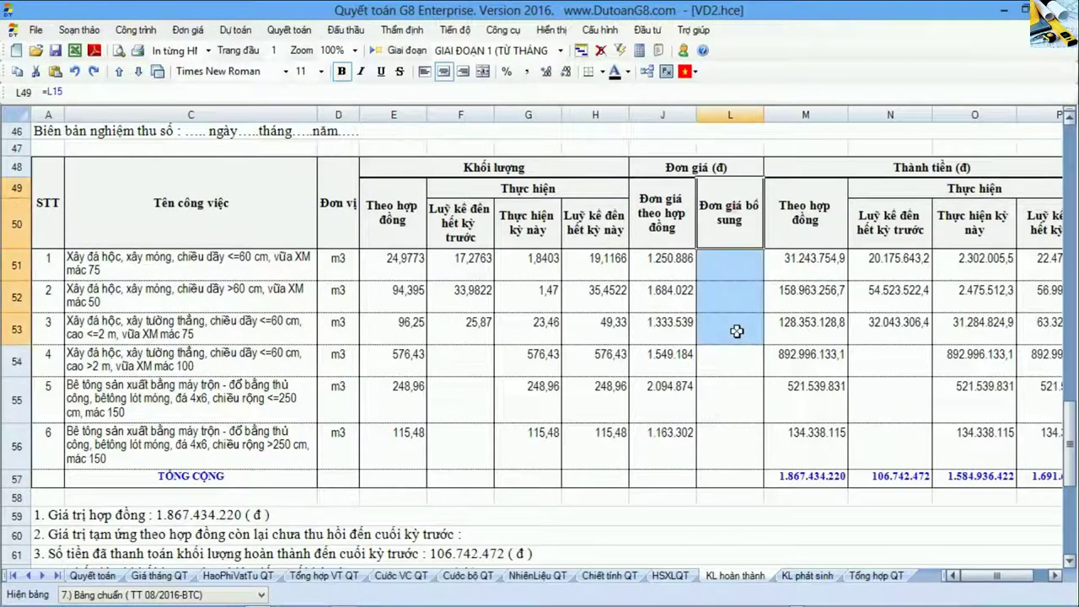
{"action": "left_click", "coordinate": [736, 478]}
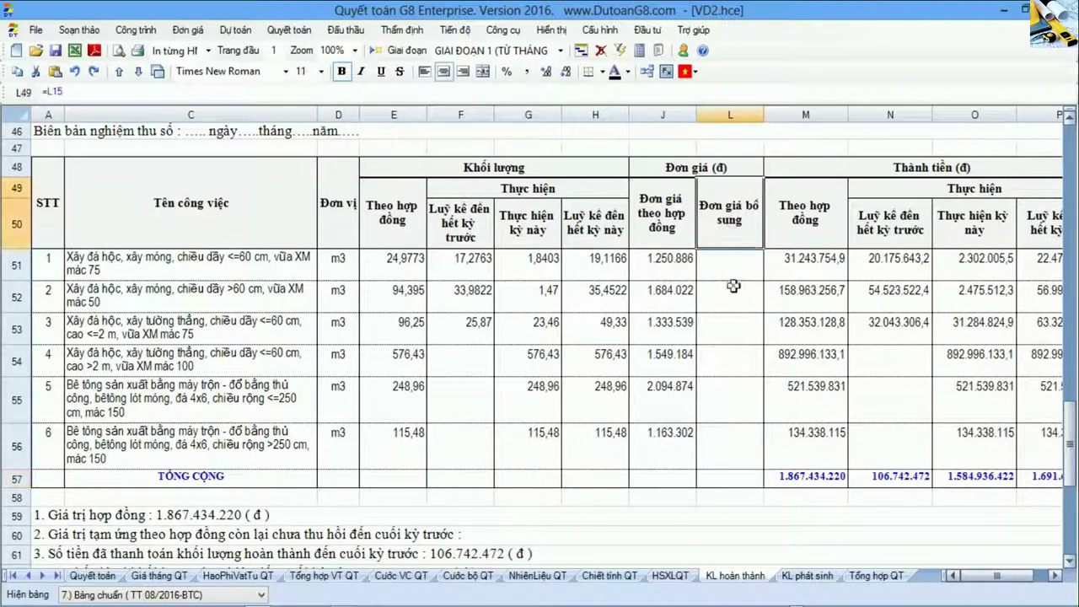
{"action": "left_click_drag", "start_coordinate": [732, 223], "coordinate": [733, 478]}
{"action": "left_click", "coordinate": [740, 481]}
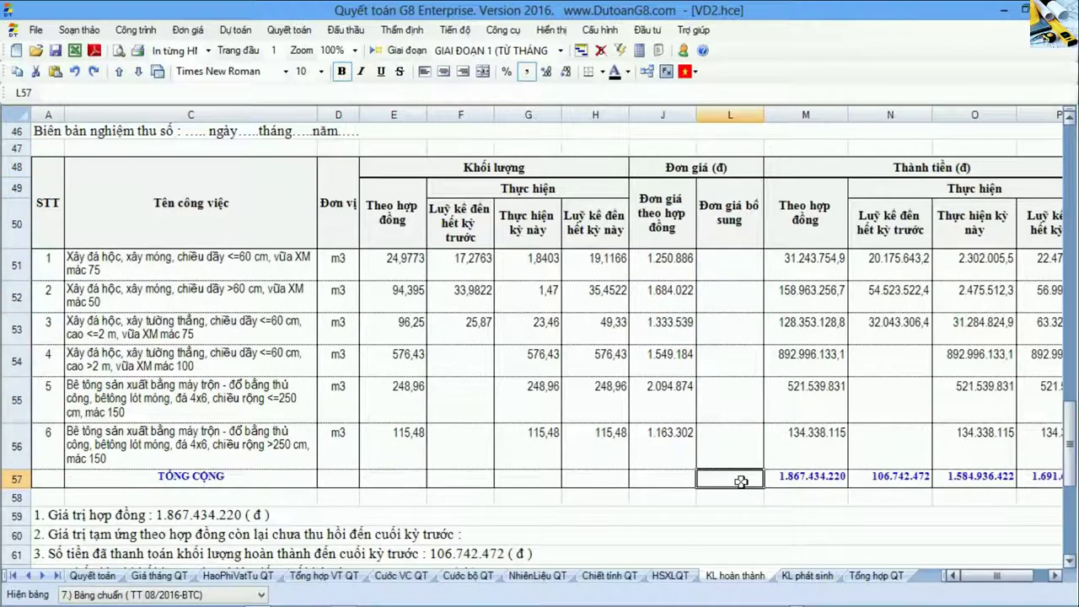
{"action": "left_click_drag", "start_coordinate": [730, 266], "coordinate": [727, 468]}
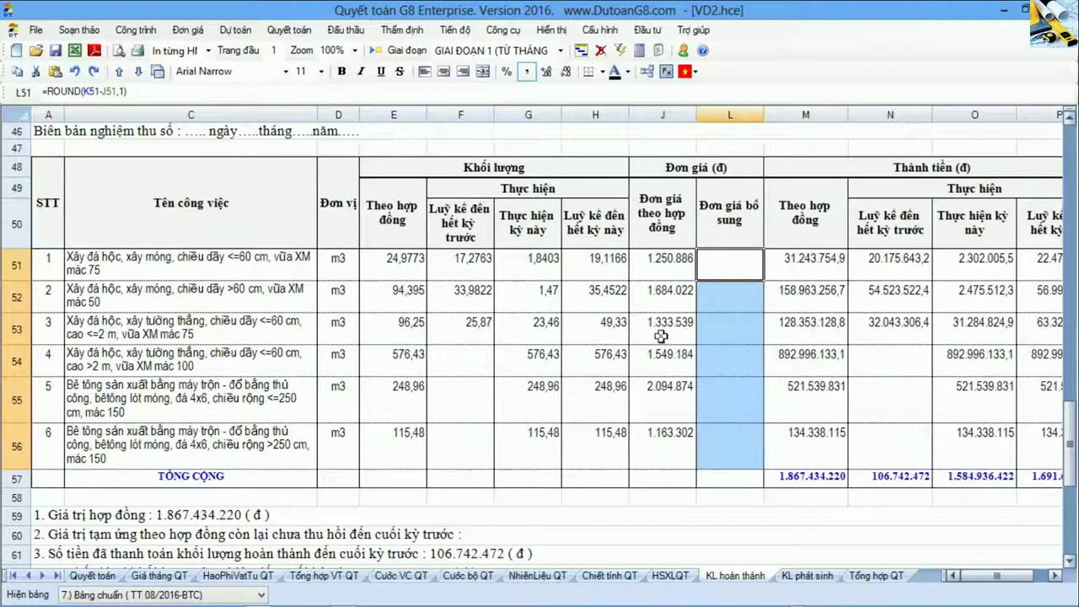
{"action": "left_click", "coordinate": [730, 337]}
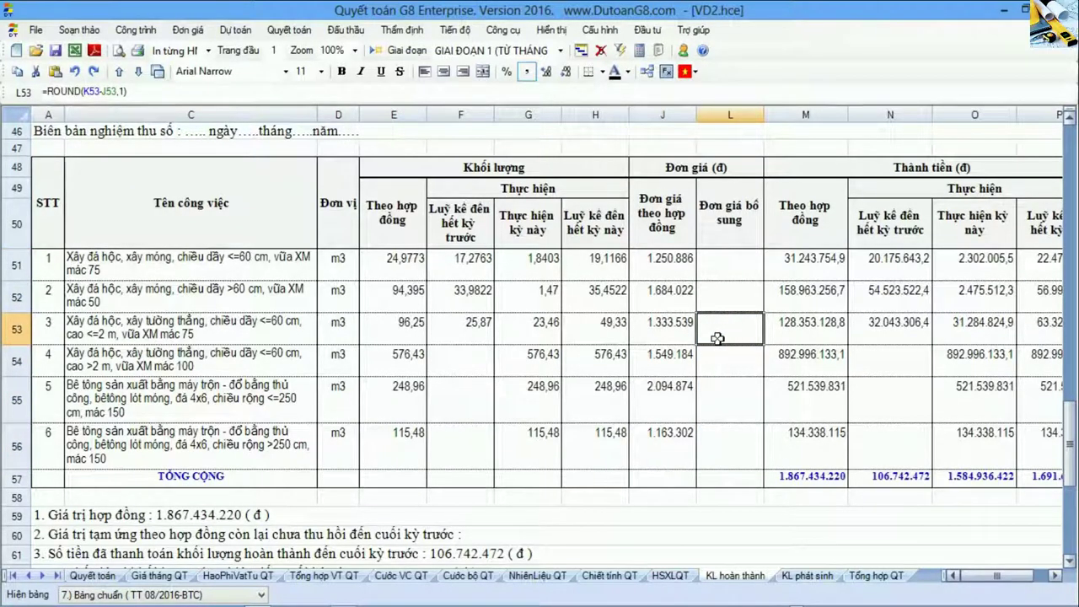
- Show the table in the TT 86/2011-BTC layout and inspect the linked payment unit prices for items 1–6
{"action": "left_click", "coordinate": [261, 595]}
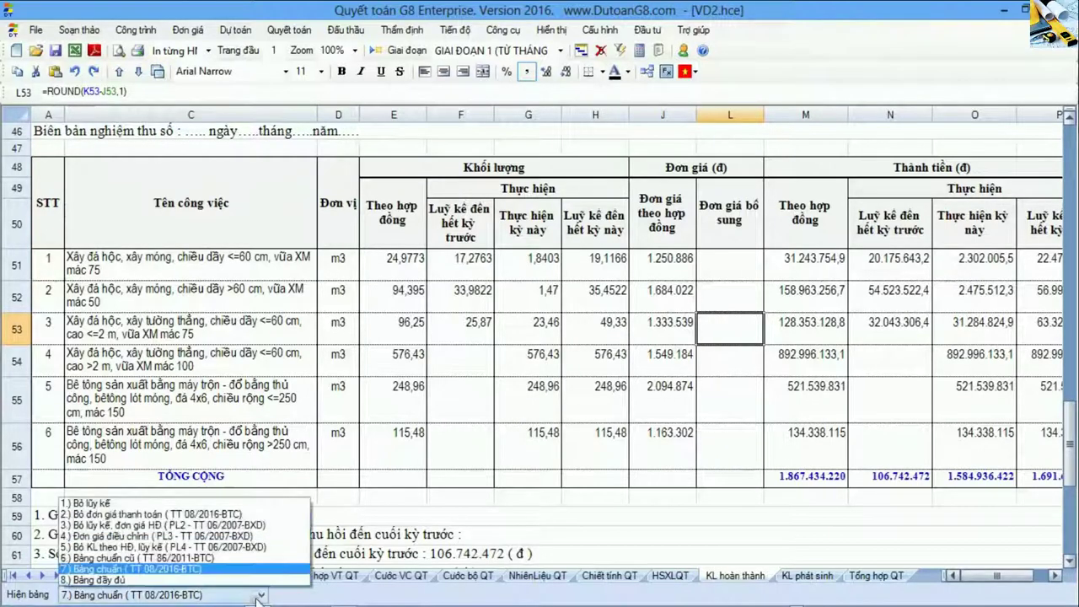
{"action": "left_click", "coordinate": [186, 559]}
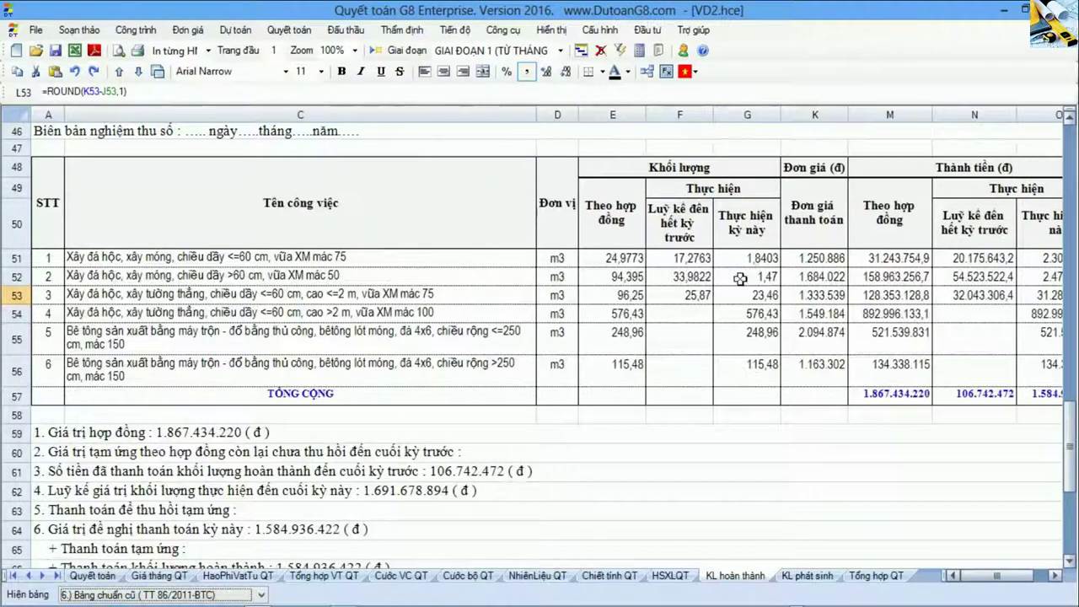
{"action": "left_click_drag", "start_coordinate": [816, 208], "coordinate": [815, 380]}
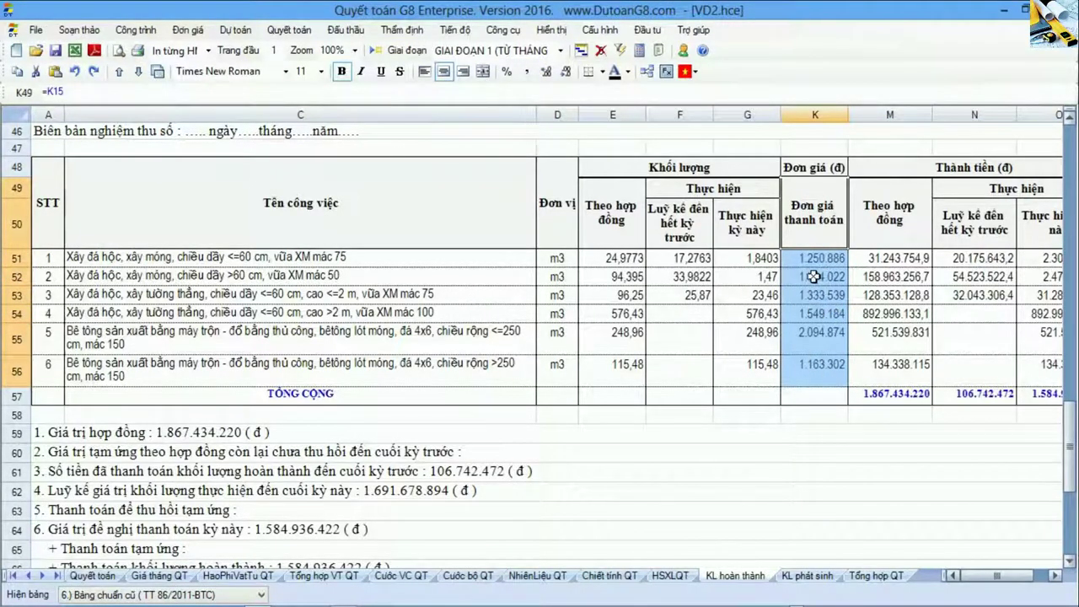
{"action": "left_click", "coordinate": [815, 278]}
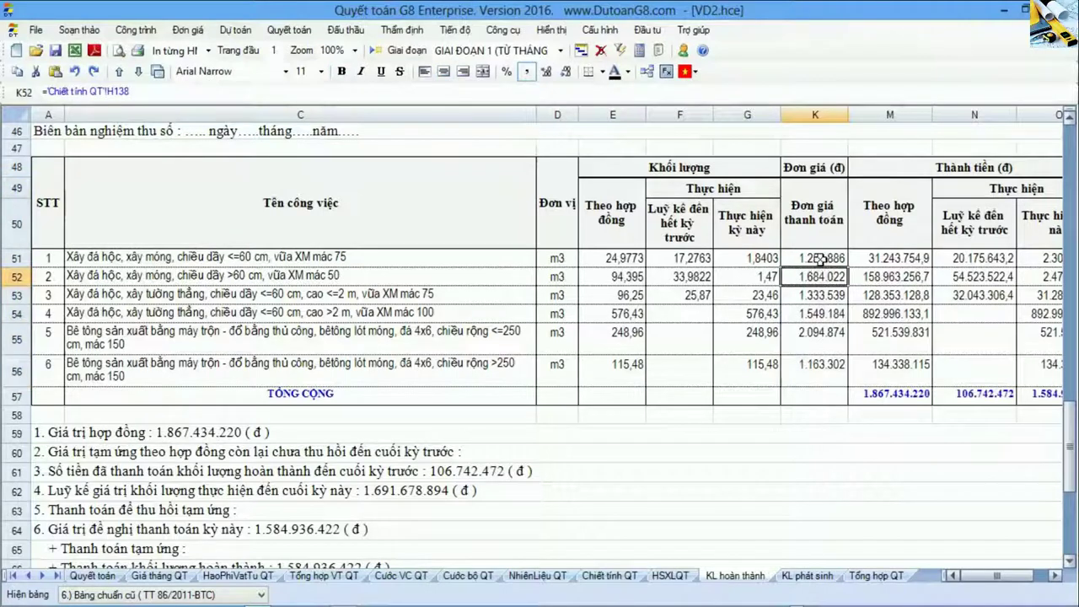
{"action": "left_click_drag", "start_coordinate": [822, 259], "coordinate": [828, 371]}
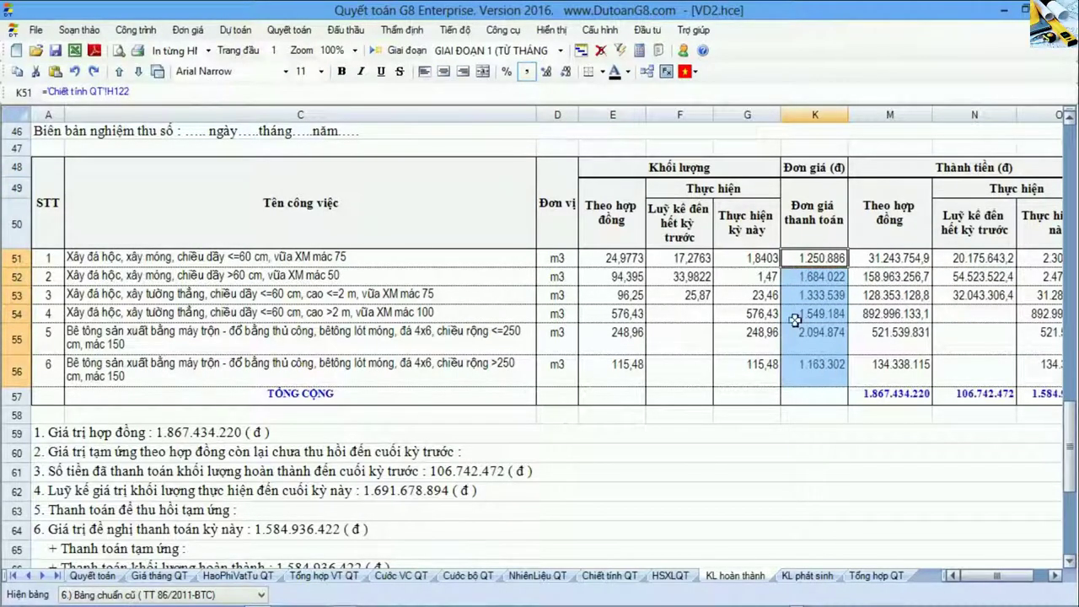
{"action": "left_click", "coordinate": [812, 365]}
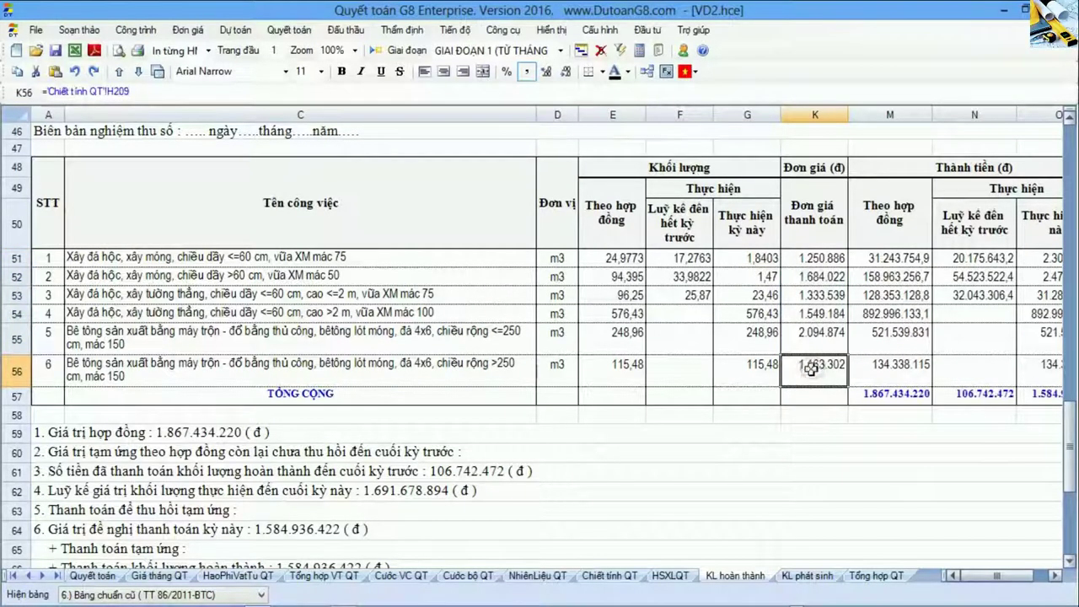
- Return to the TT 08/2016-BTC standard layout and mark the contract and supplementary unit-price columns
{"action": "left_click", "coordinate": [240, 597]}
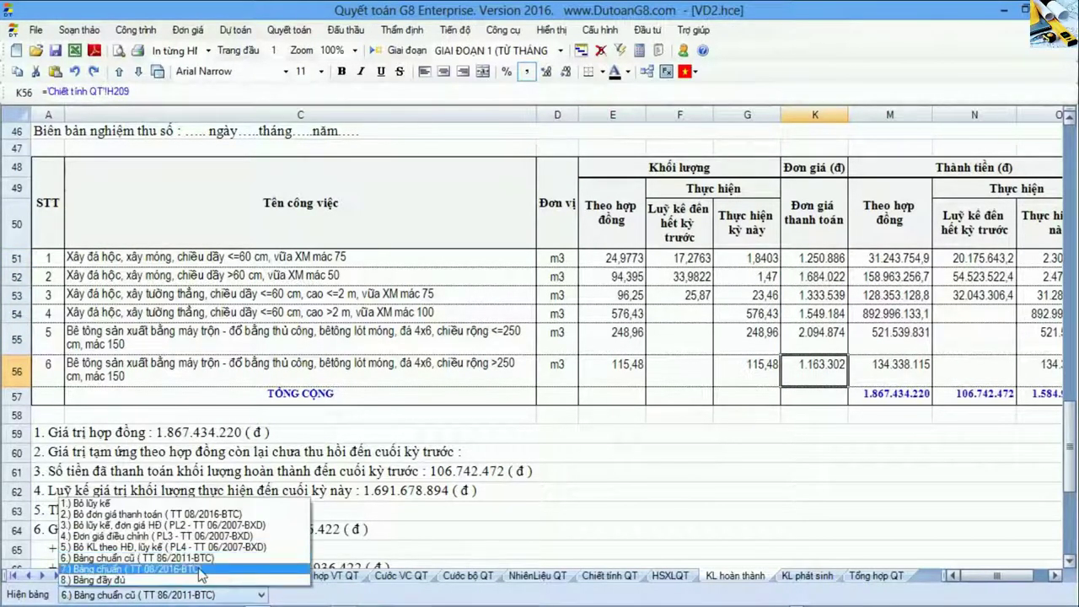
{"action": "left_click", "coordinate": [207, 580]}
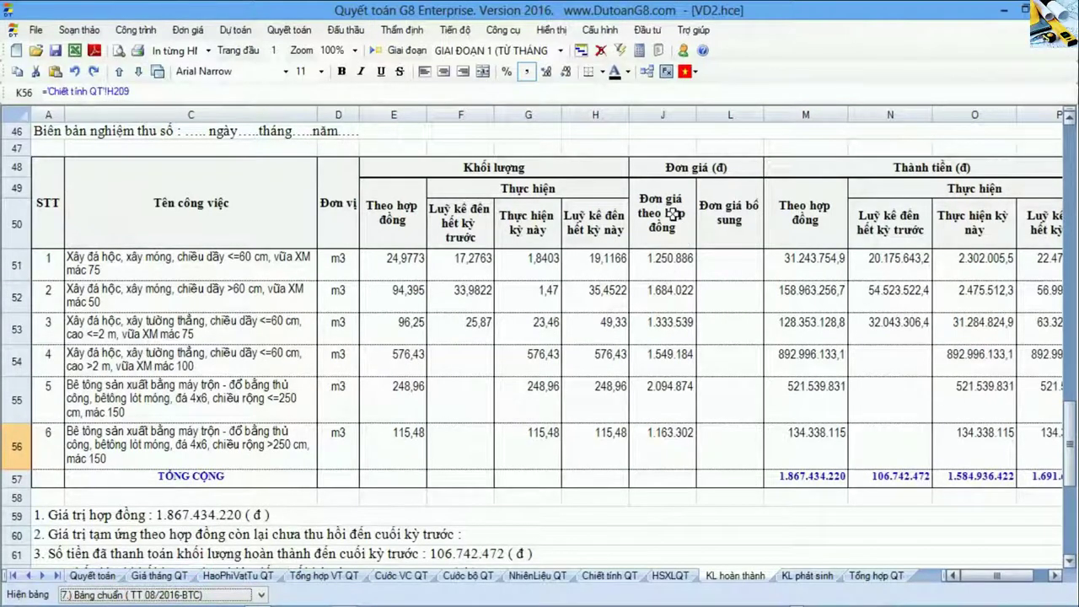
{"action": "left_click_drag", "start_coordinate": [672, 214], "coordinate": [670, 424]}
{"action": "left_click_drag", "start_coordinate": [734, 239], "coordinate": [730, 447]}
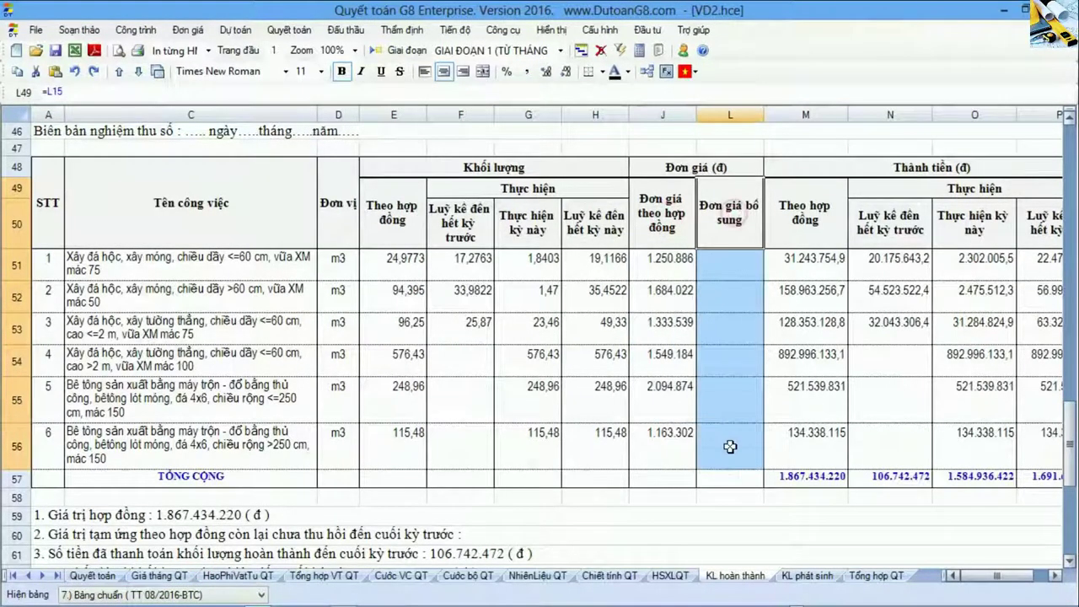
{"action": "left_click", "coordinate": [730, 447]}
- Step through the supplementary price formulas for items 1–6, ending on item 5
{"action": "left_click_drag", "start_coordinate": [731, 259], "coordinate": [736, 451]}
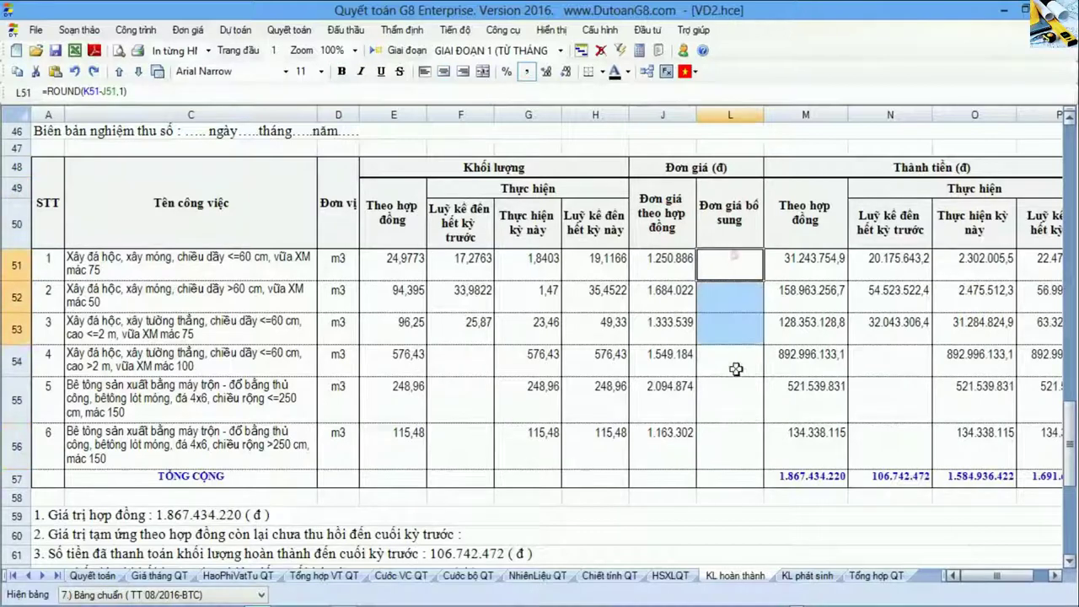
{"action": "left_click", "coordinate": [736, 450]}
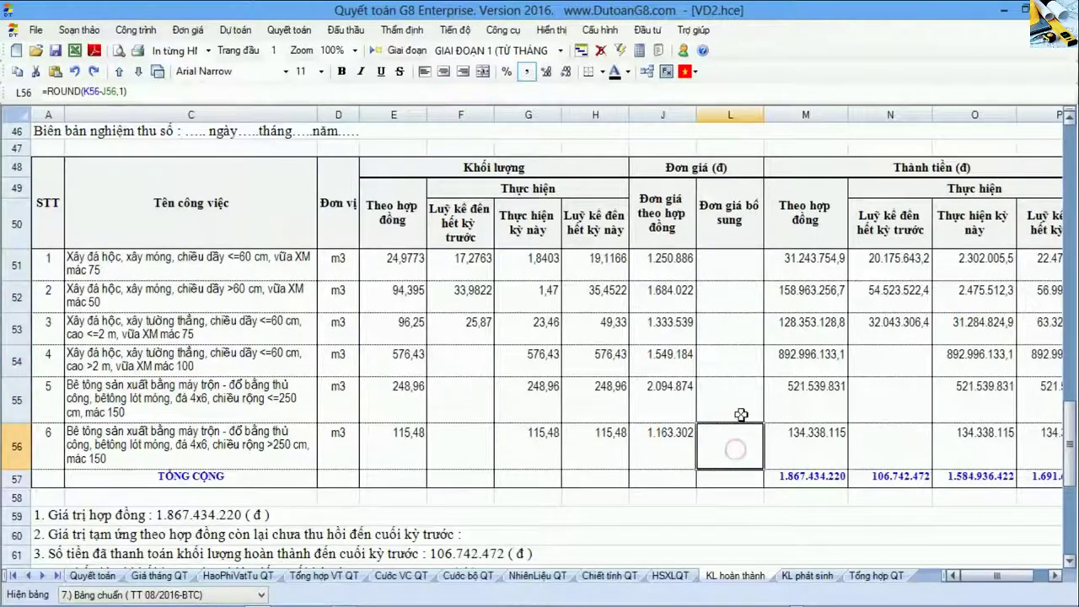
{"action": "left_click", "coordinate": [740, 413]}
{"action": "left_click", "coordinate": [738, 369]}
{"action": "left_click", "coordinate": [741, 309]}
{"action": "left_click", "coordinate": [737, 393]}
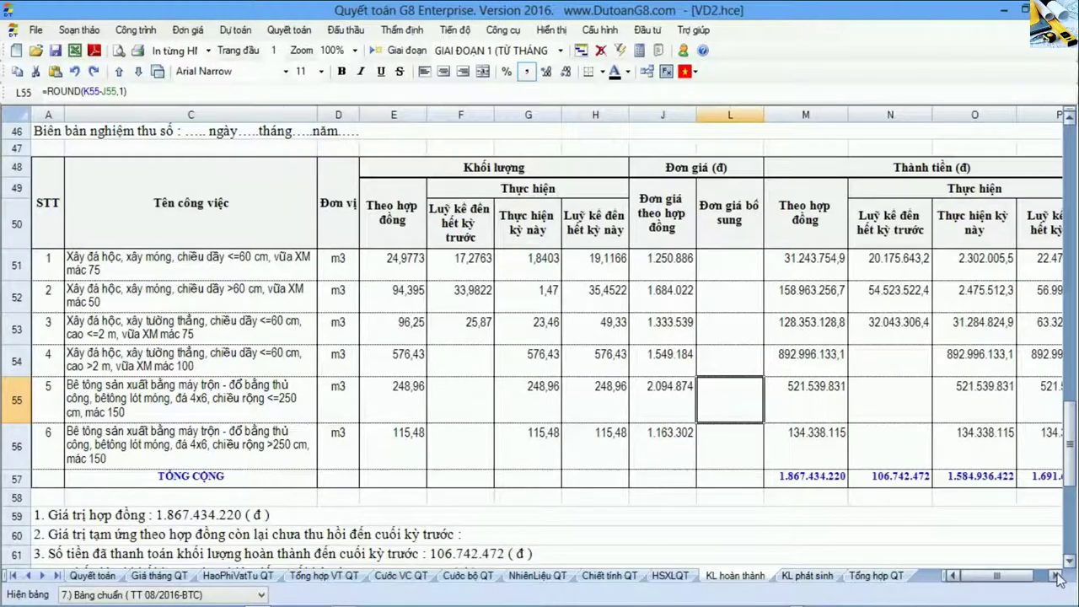
{"action": "scroll", "coordinate": [804, 580], "scroll_direction": "right", "scroll_amount": 1}
- On the KL phát sinh sheet, check that B17 and B18 link to the Quyết toán sheet
{"action": "left_click", "coordinate": [805, 576]}
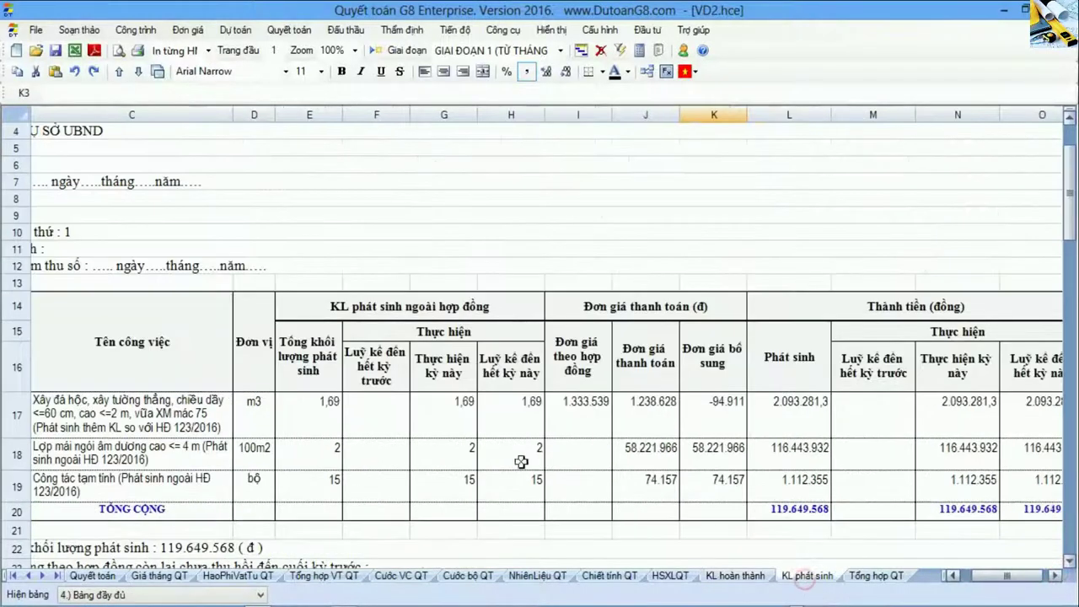
{"action": "left_click", "coordinate": [483, 457]}
{"action": "key", "text": "Home"}
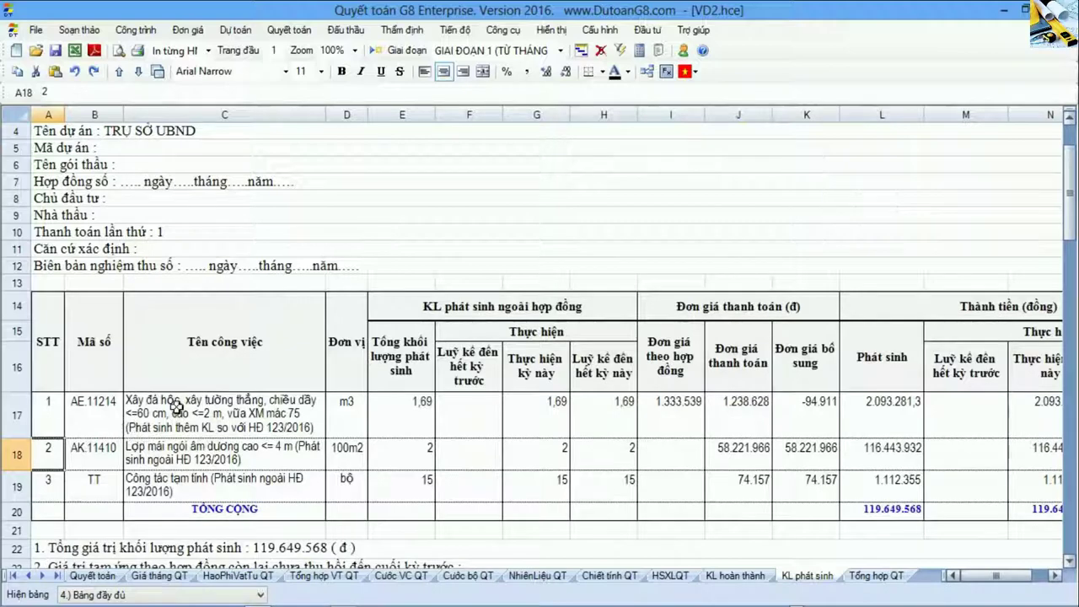
{"action": "left_click", "coordinate": [101, 409]}
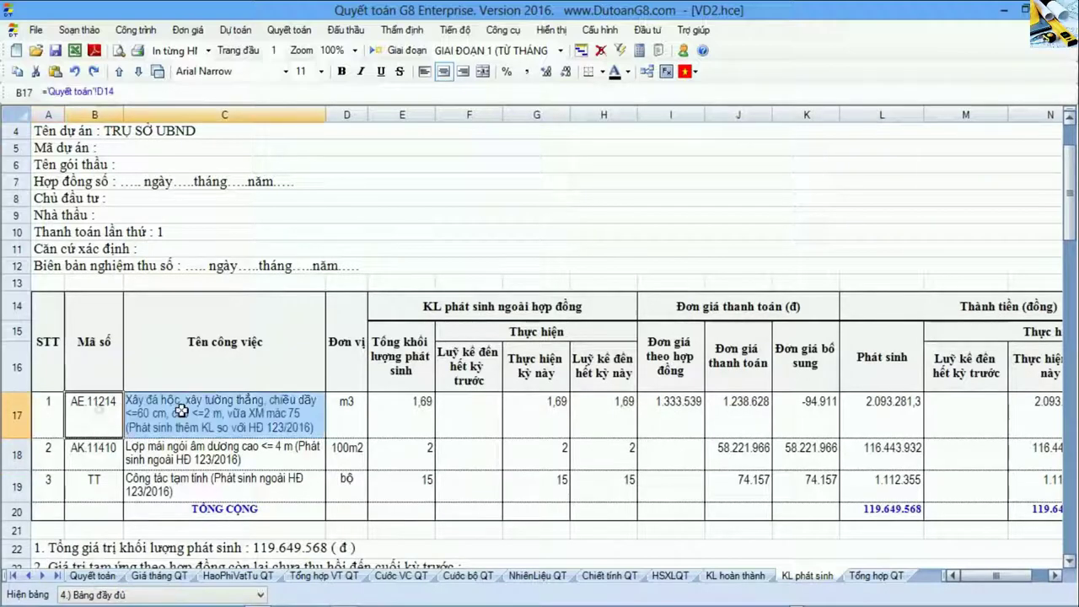
{"action": "left_click", "coordinate": [86, 456]}
- In the second payment table, inspect the B52 link and select the arising-volume totals E49:E52
{"action": "scroll", "coordinate": [292, 450], "scroll_direction": "up", "scroll_amount": 1}
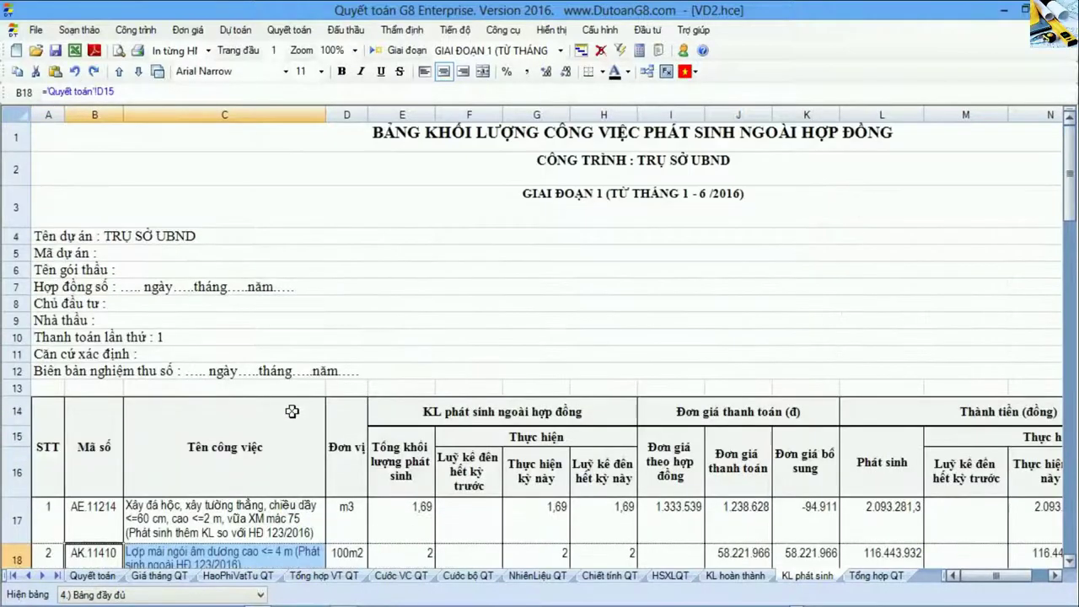
{"action": "scroll", "coordinate": [291, 411], "scroll_direction": "down", "scroll_amount": 6}
{"action": "scroll", "coordinate": [279, 413], "scroll_direction": "down", "scroll_amount": 2}
{"action": "scroll", "coordinate": [278, 417], "scroll_direction": "down", "scroll_amount": 3}
{"action": "scroll", "coordinate": [274, 416], "scroll_direction": "down", "scroll_amount": 3}
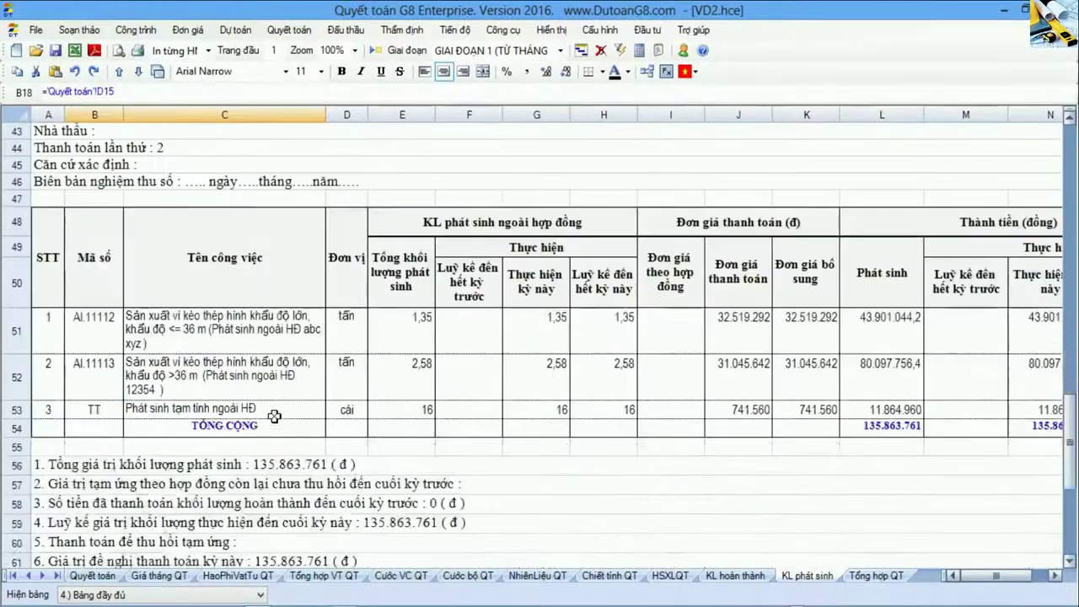
{"action": "left_click", "coordinate": [81, 334]}
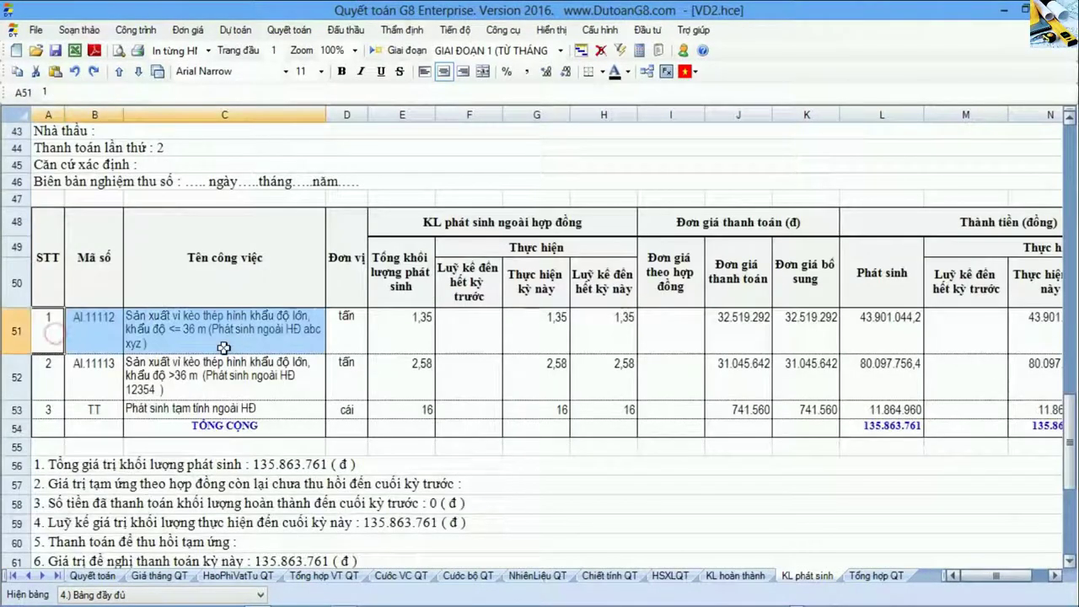
{"action": "left_click", "coordinate": [91, 382]}
{"action": "left_click", "coordinate": [98, 411]}
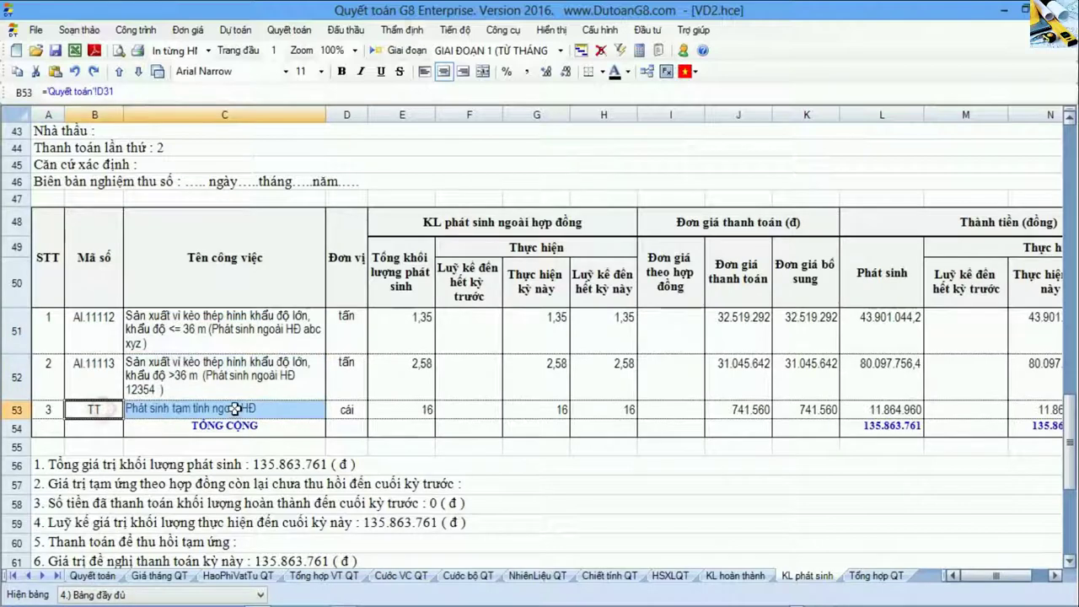
{"action": "mouse_move", "coordinate": [400, 299]}
{"action": "left_mouse_down"}
{"action": "mouse_move", "coordinate": [404, 375]}
{"action": "mouse_move", "coordinate": [423, 413]}
{"action": "left_mouse_up"}
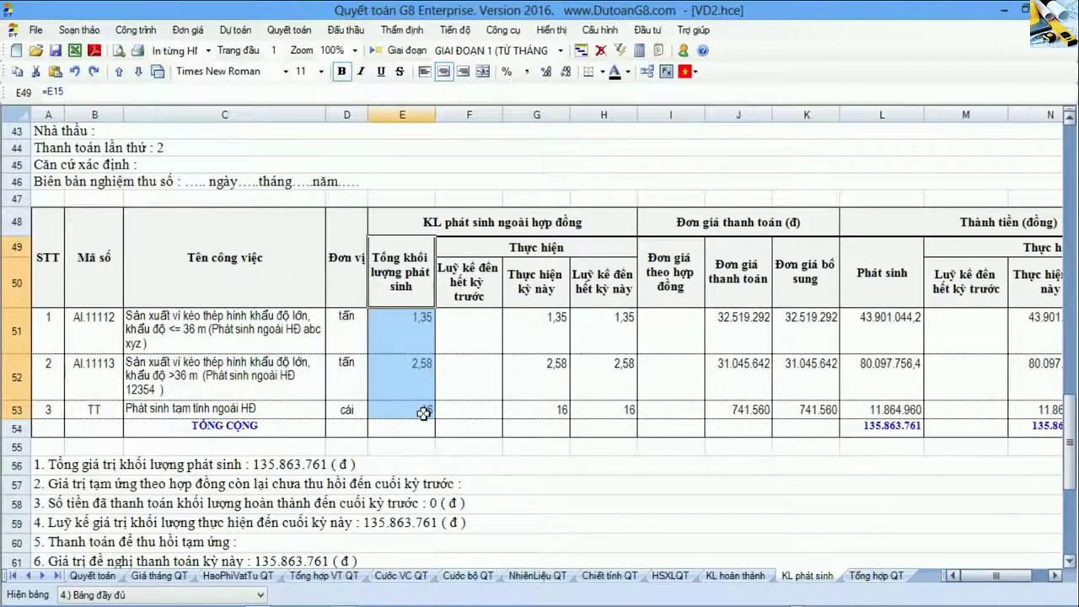
{"action": "left_click", "coordinate": [92, 575]}
{"action": "scroll", "coordinate": [419, 332], "scroll_direction": "up", "scroll_amount": 1}
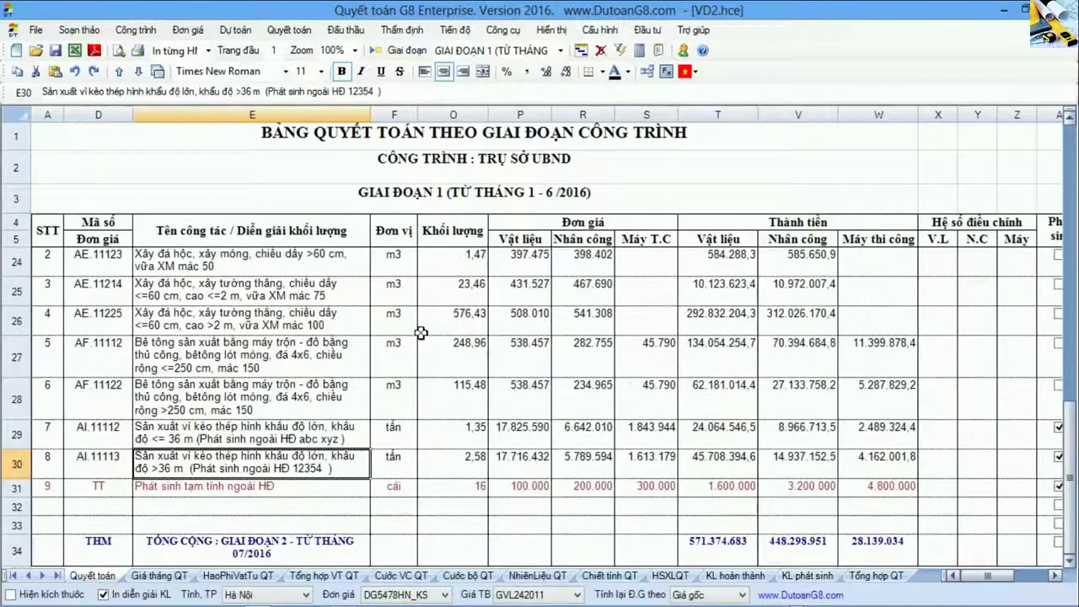
{"action": "scroll", "coordinate": [424, 356], "scroll_direction": "up", "scroll_amount": 1}
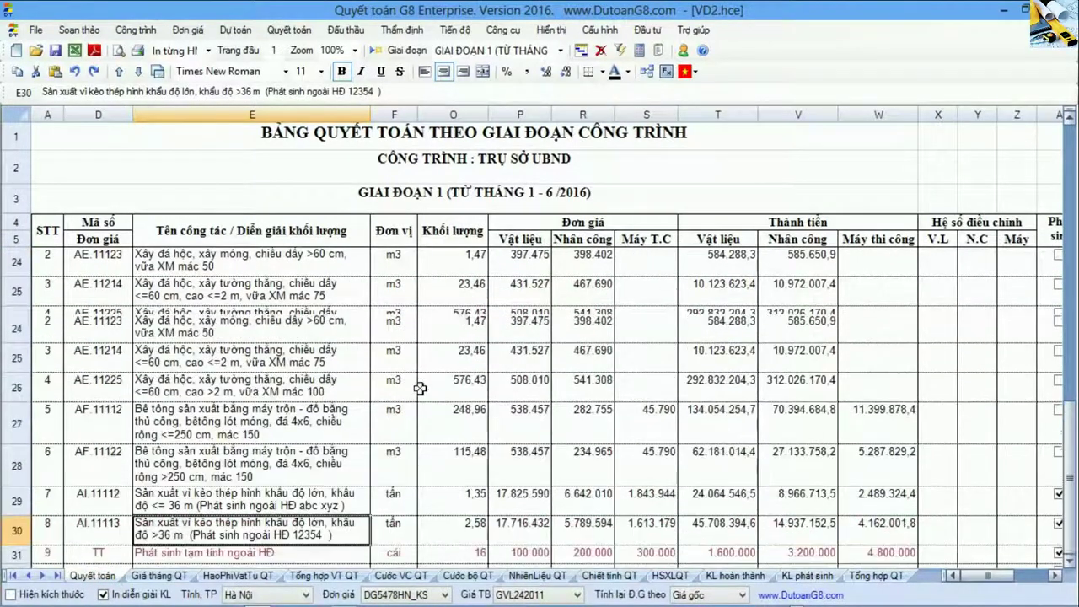
{"action": "scroll", "coordinate": [424, 356], "scroll_direction": "up", "scroll_amount": 1}
{"action": "scroll", "coordinate": [354, 396], "scroll_direction": "down", "scroll_amount": 2}
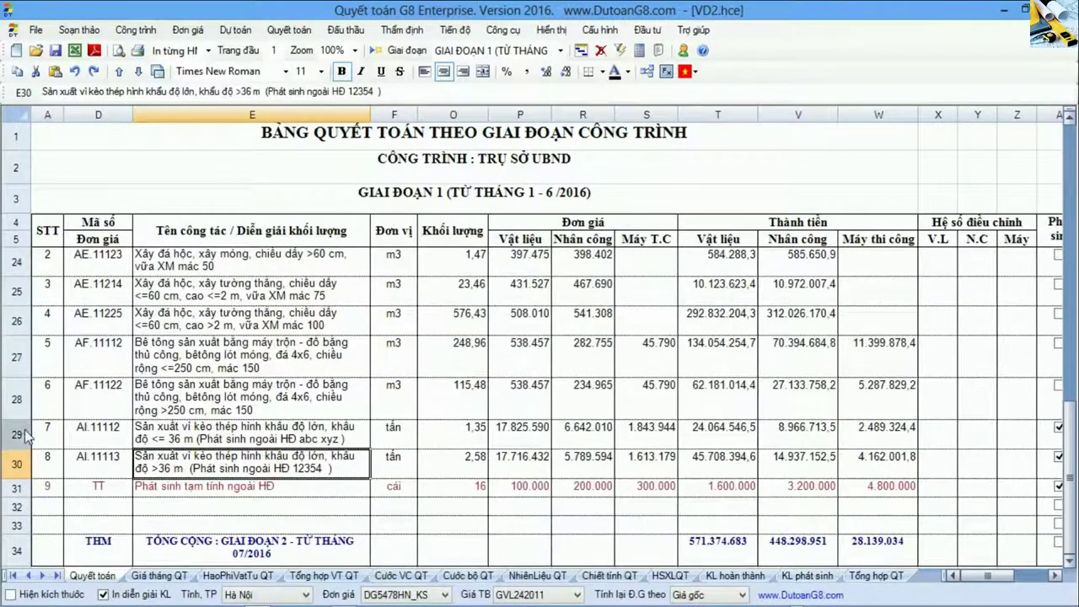
{"action": "left_click_drag", "start_coordinate": [24, 434], "coordinate": [25, 488]}
{"action": "left_click", "coordinate": [474, 434]}
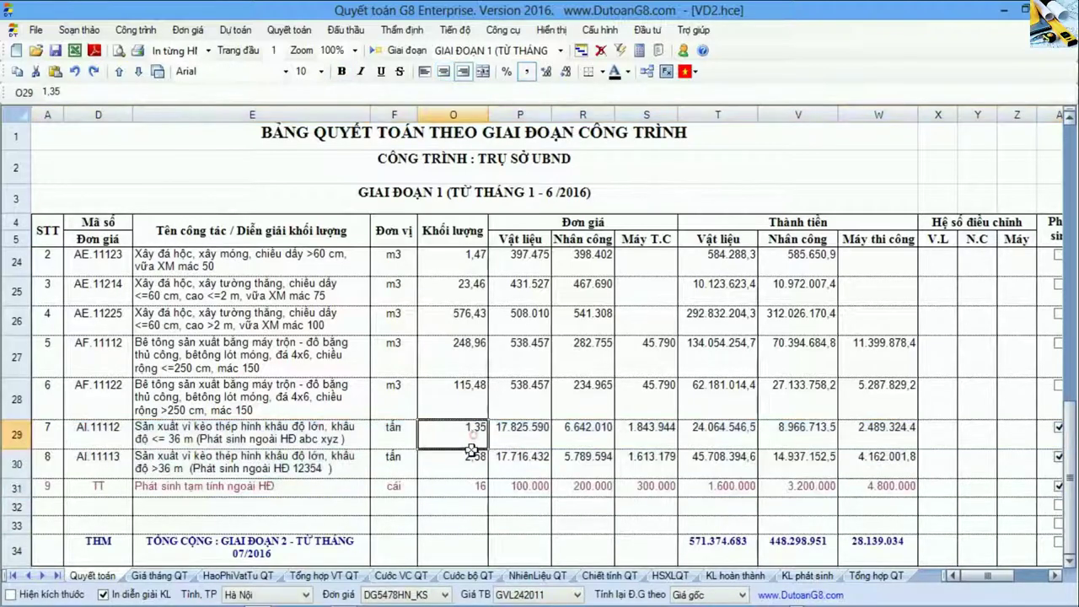
{"action": "left_click", "coordinate": [468, 463]}
{"action": "left_click", "coordinate": [466, 487]}
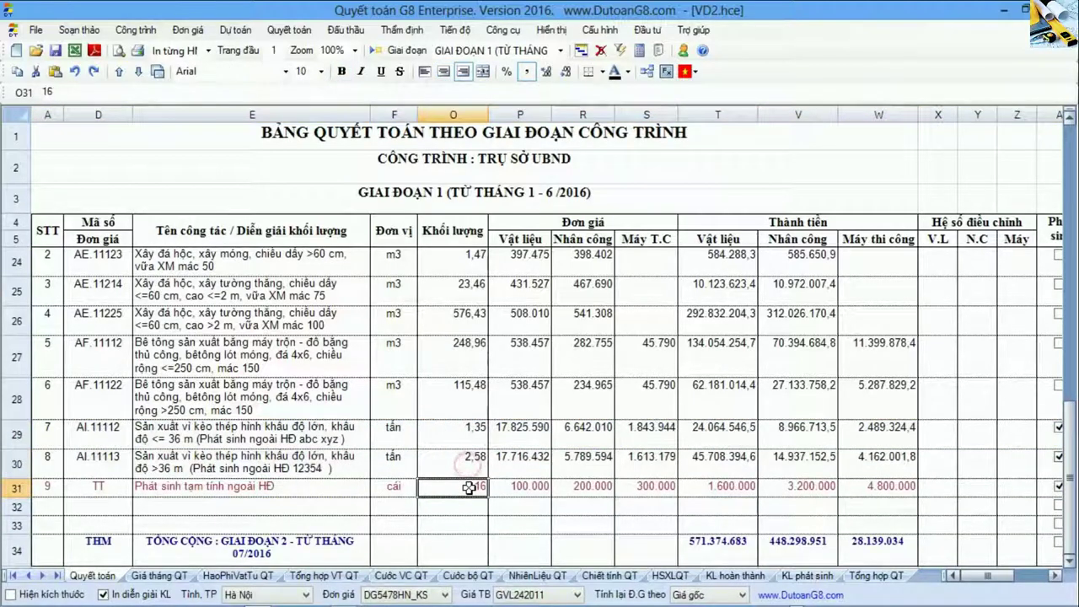
{"action": "left_click", "coordinate": [801, 575]}
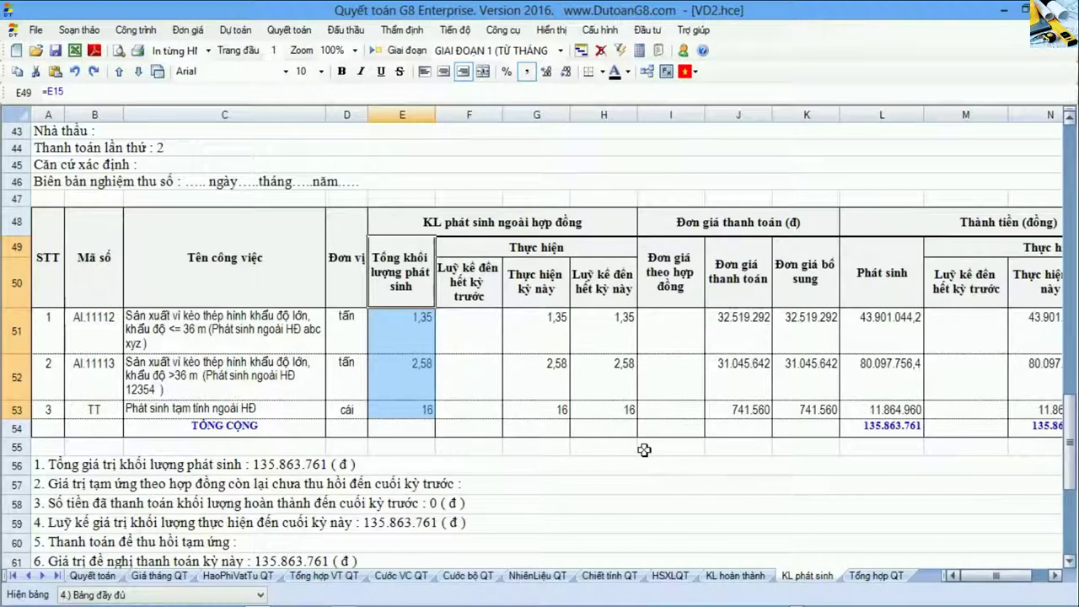
- Inspect the executed quantity, payment and supplementary unit prices, and the L51 amount formula
{"action": "left_click", "coordinate": [544, 273]}
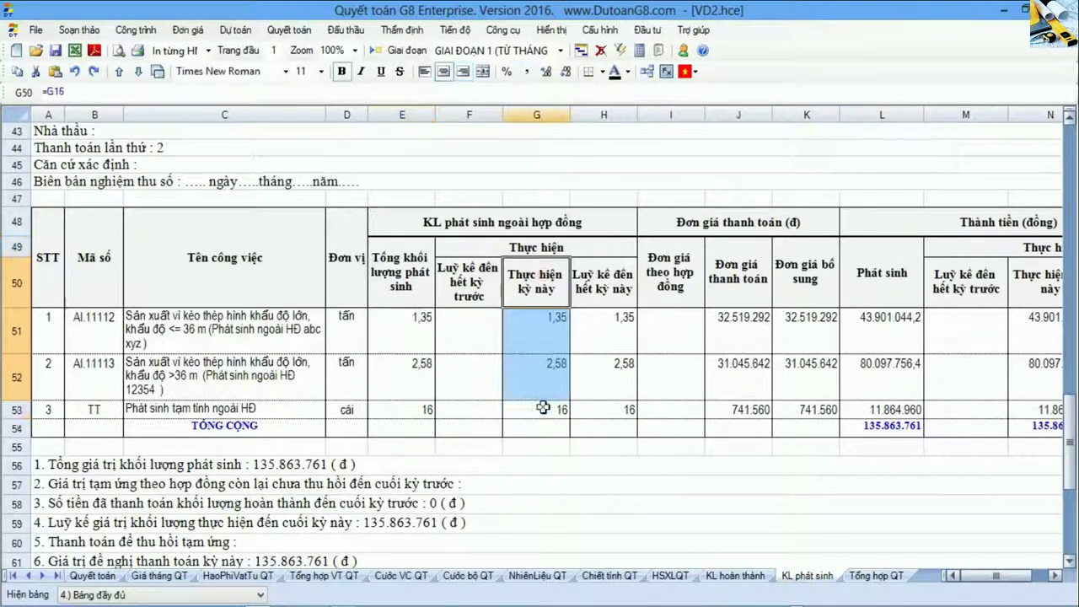
{"action": "left_click", "coordinate": [732, 264]}
{"action": "left_click", "coordinate": [816, 285]}
{"action": "left_click", "coordinate": [860, 347]}
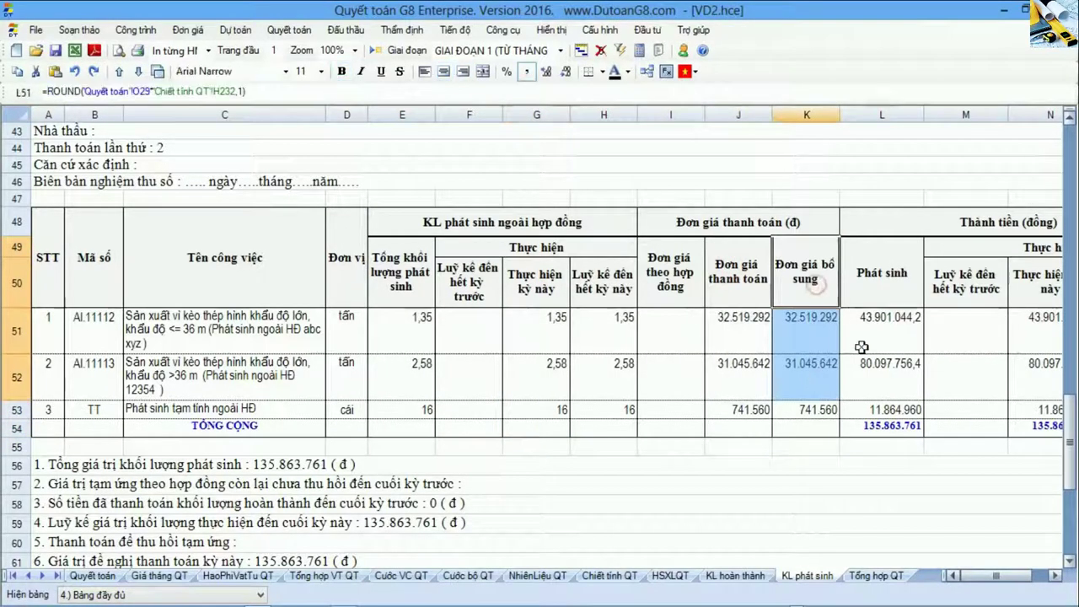
- Switch the table to 3.) Bảng chuẩn (TT 08/2016-BTC) and review the unit-price columns and item descriptions
{"action": "left_click", "coordinate": [259, 594]}
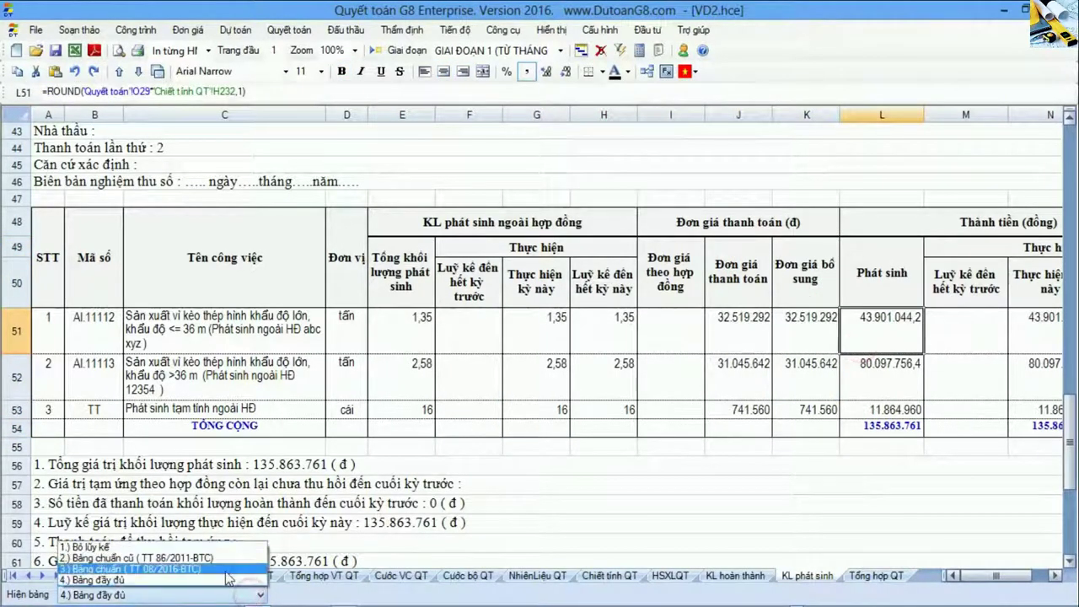
{"action": "left_click", "coordinate": [226, 572]}
{"action": "left_click", "coordinate": [830, 253]}
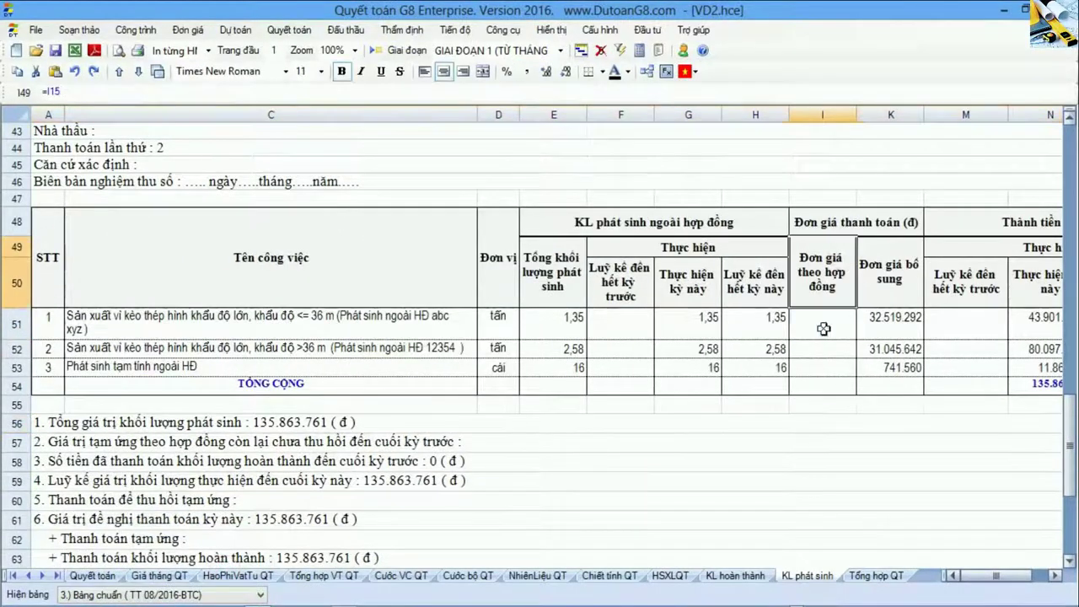
{"action": "left_click_drag", "start_coordinate": [824, 328], "coordinate": [823, 368]}
{"action": "left_click_drag", "start_coordinate": [890, 270], "coordinate": [890, 383]}
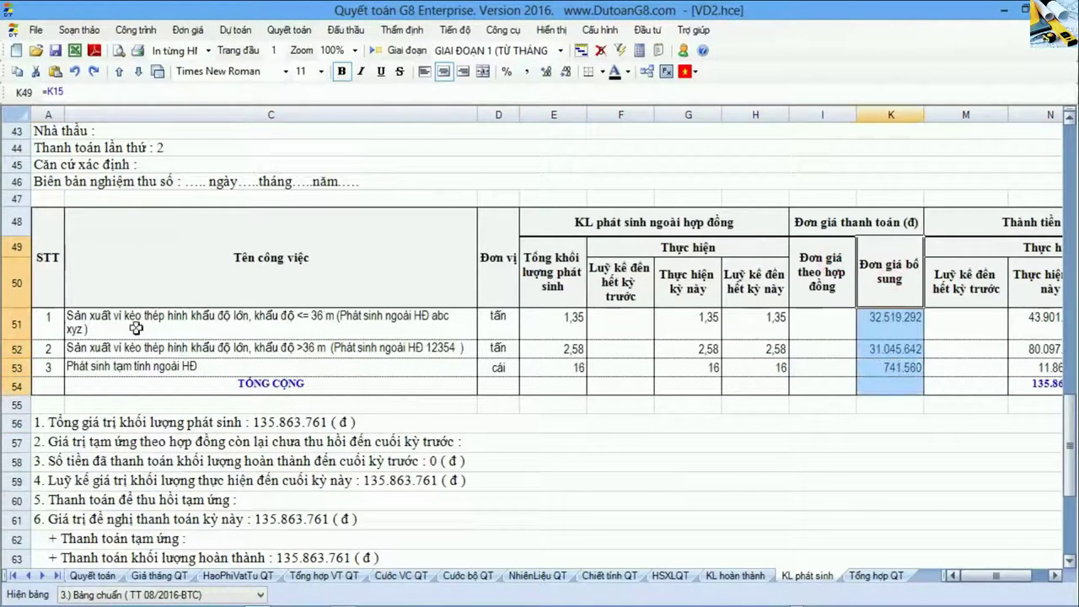
{"action": "left_click_drag", "start_coordinate": [136, 327], "coordinate": [186, 368]}
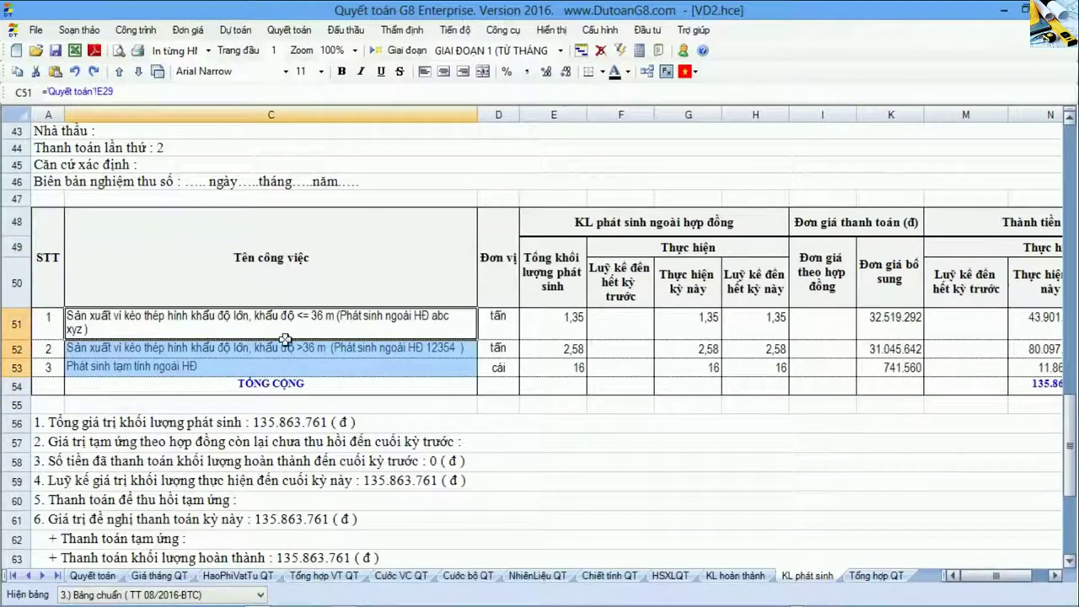
- Check the contract prices and the supplementary price formulas in K51 and K52
{"action": "left_click_drag", "start_coordinate": [822, 274], "coordinate": [823, 388]}
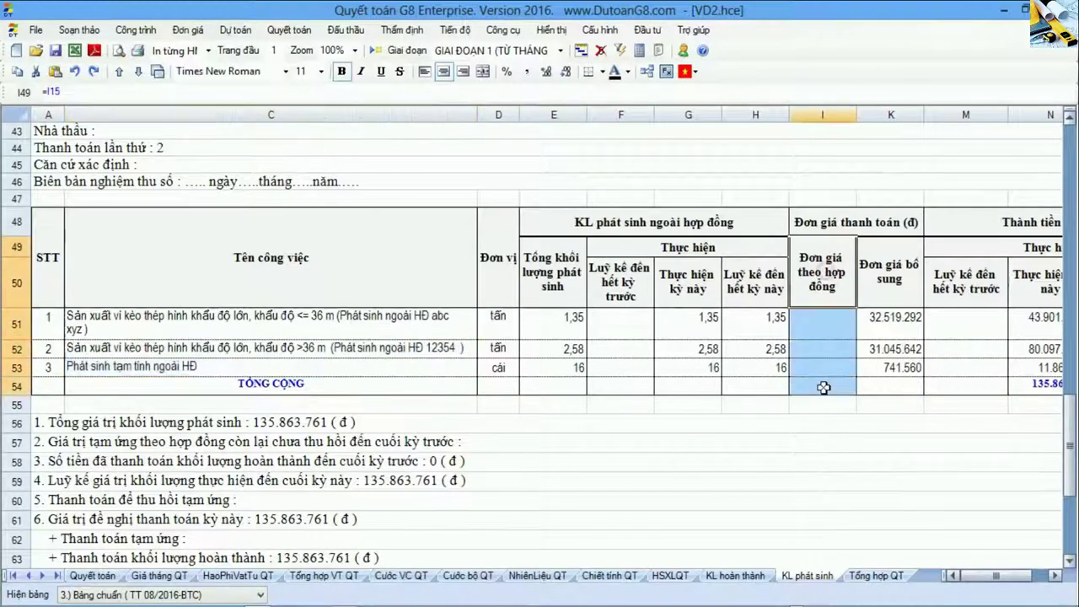
{"action": "left_click_drag", "start_coordinate": [890, 278], "coordinate": [890, 383]}
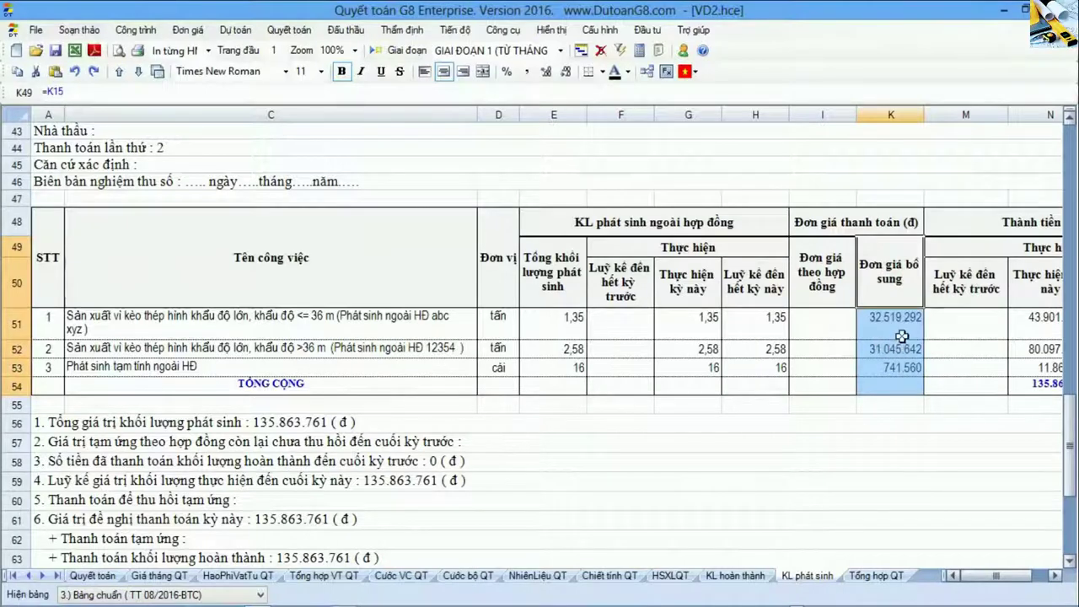
{"action": "left_click", "coordinate": [901, 336]}
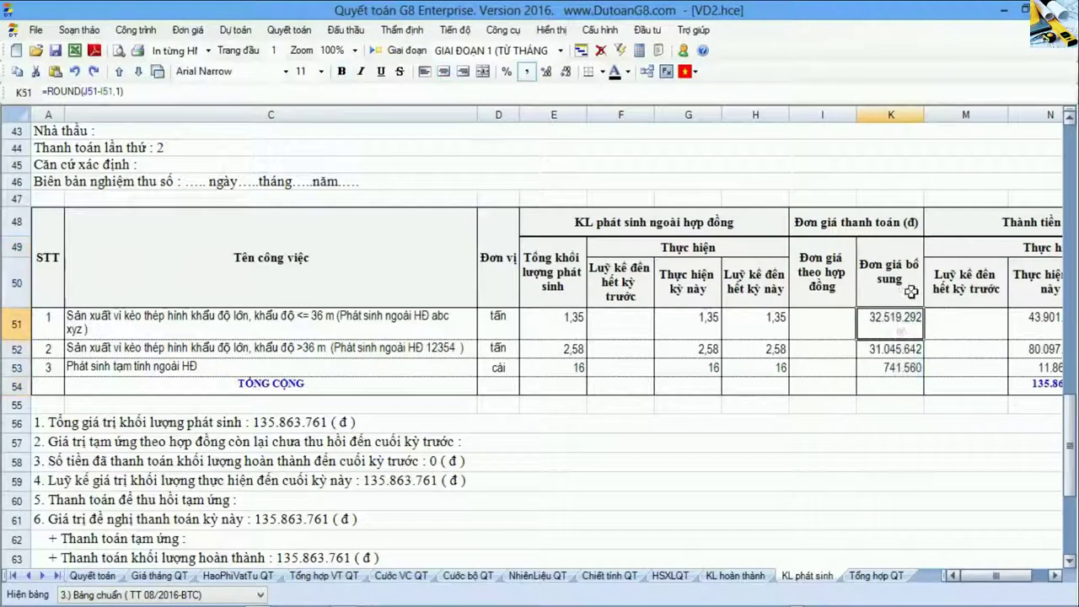
{"action": "left_click_drag", "start_coordinate": [900, 336], "coordinate": [900, 369]}
{"action": "left_click", "coordinate": [892, 349]}
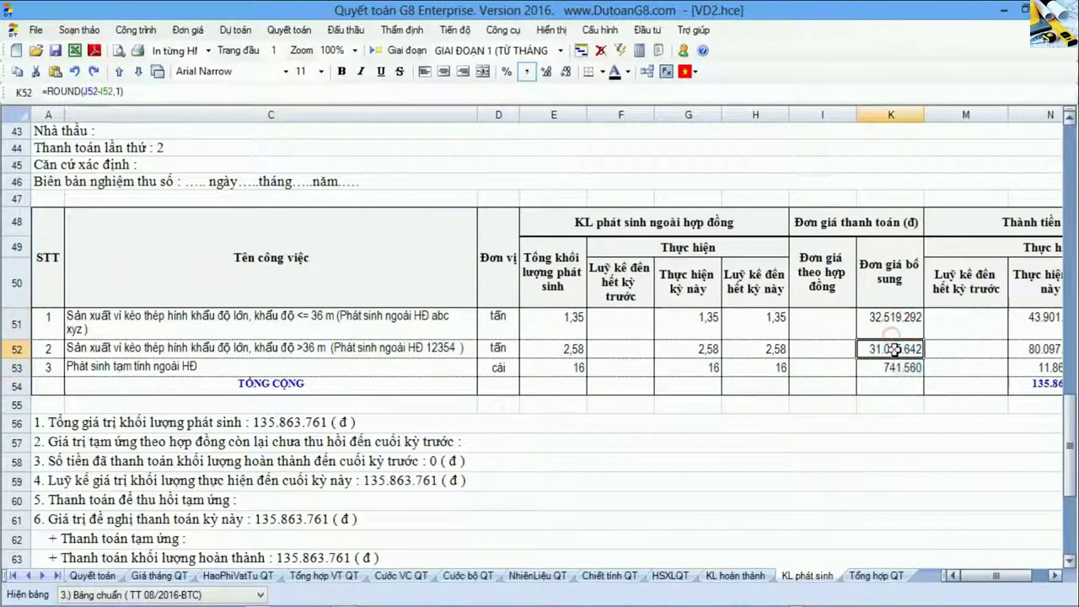
- Review this period's and cumulative amount columns for the three arising items
{"action": "left_click", "coordinate": [1054, 575]}
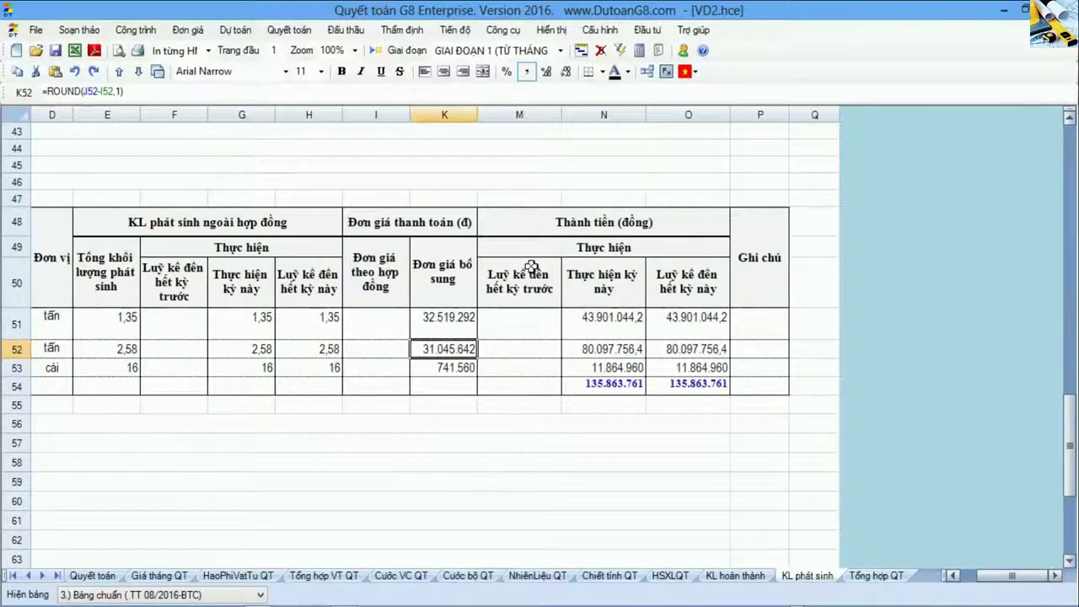
{"action": "left_click_drag", "start_coordinate": [602, 275], "coordinate": [617, 383]}
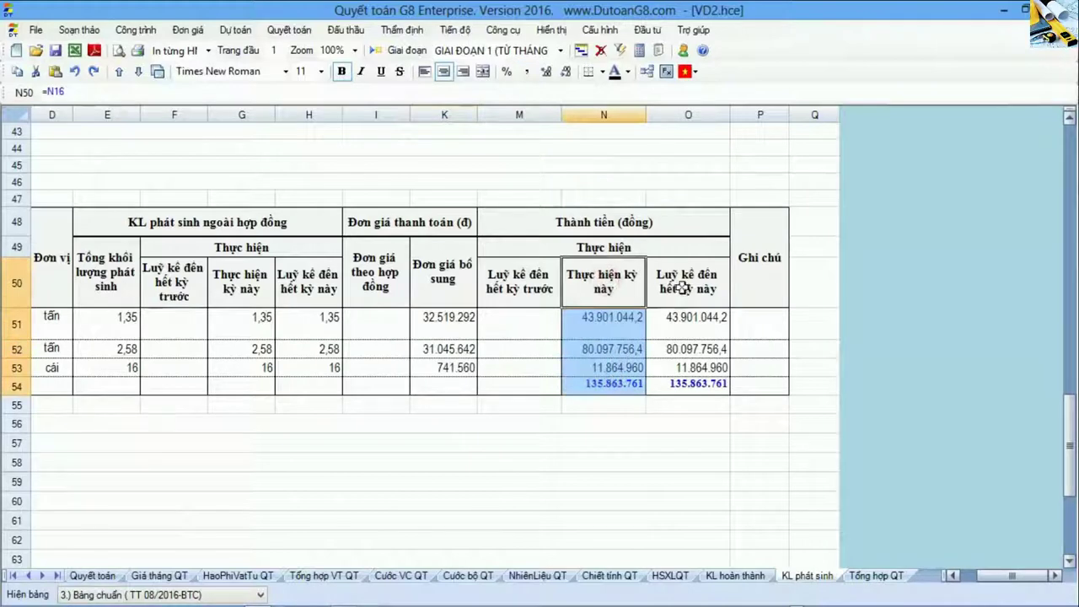
{"action": "left_click_drag", "start_coordinate": [681, 285], "coordinate": [690, 383]}
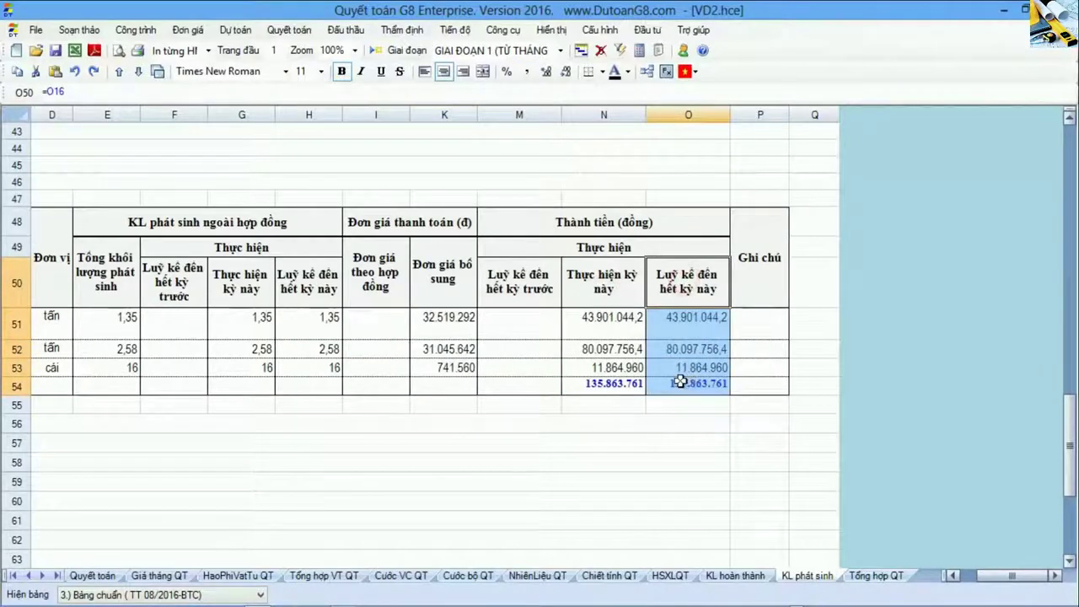
{"action": "left_click", "coordinate": [626, 360]}
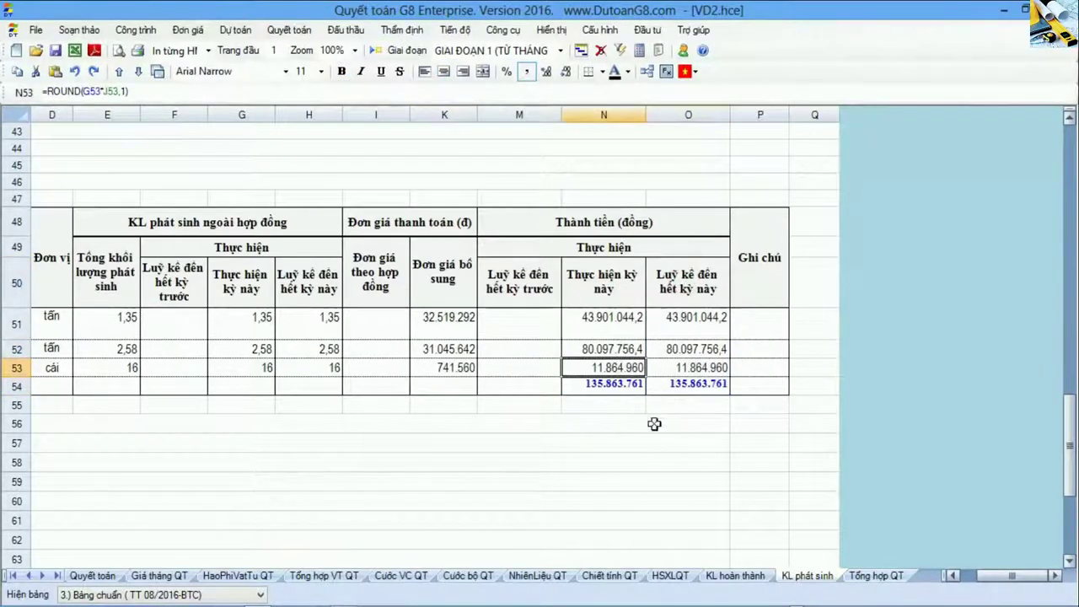
- On the Tổng hợp QT summary, check item 3's Tổng KL and item 1's GIAI ĐOẠN 1 and 2 lines
{"action": "left_click", "coordinate": [732, 580]}
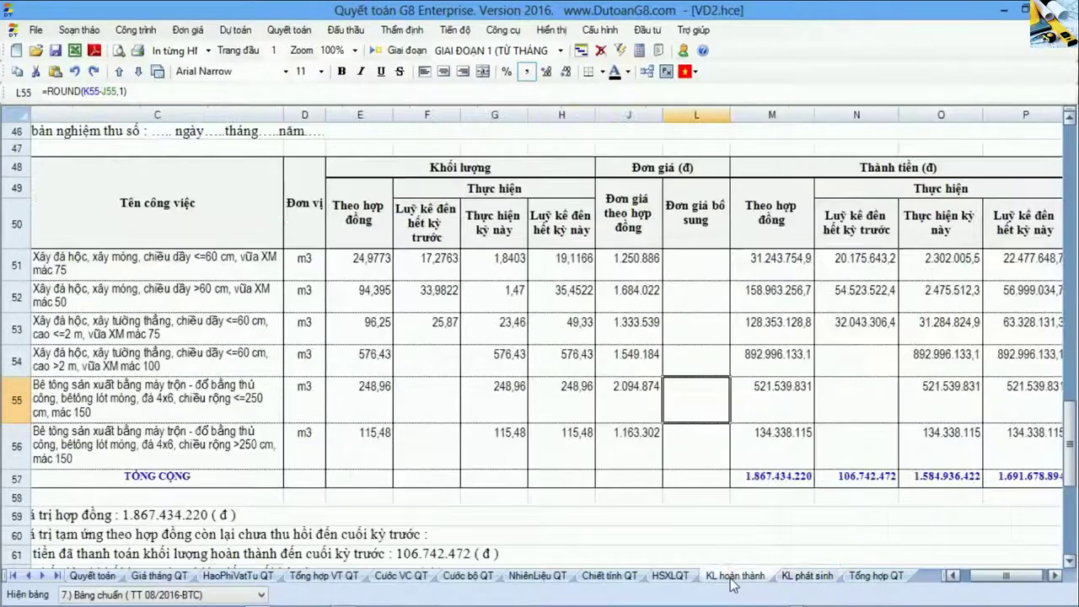
{"action": "left_click", "coordinate": [865, 578]}
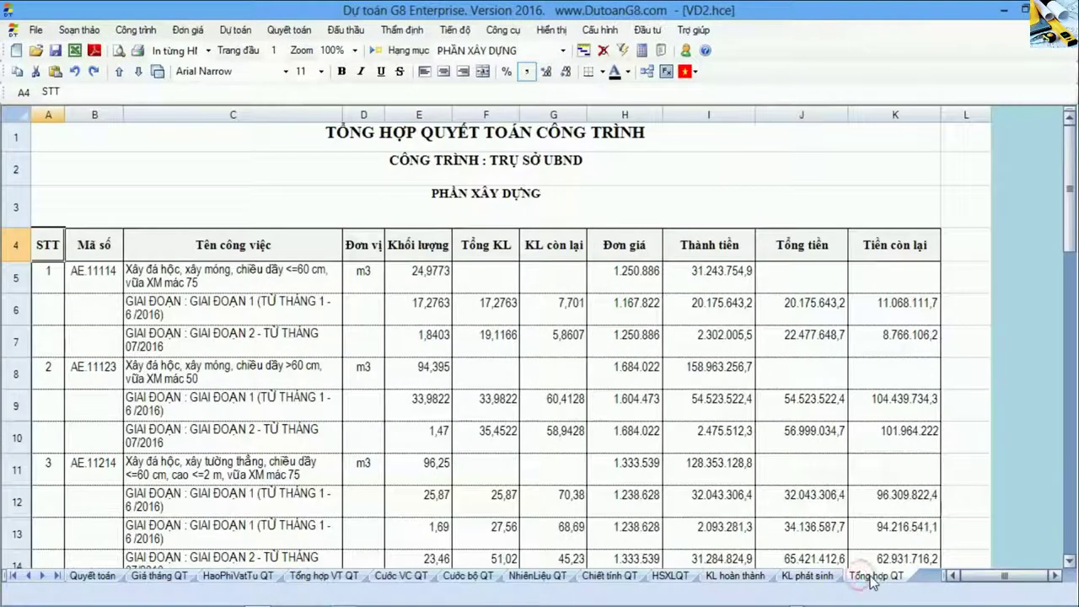
{"action": "left_click", "coordinate": [514, 477]}
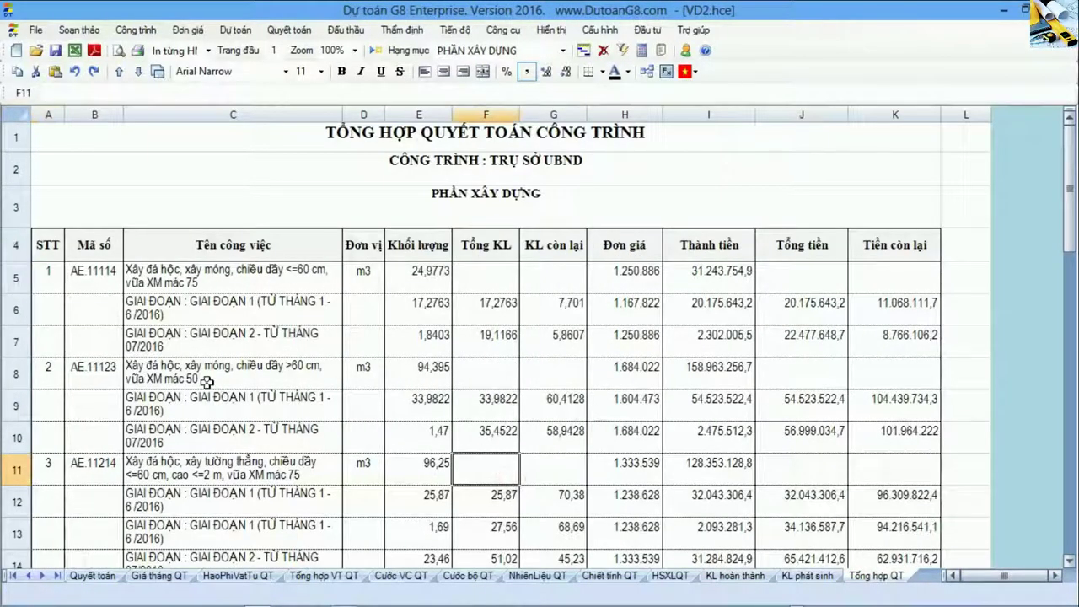
{"action": "left_click", "coordinate": [18, 278]}
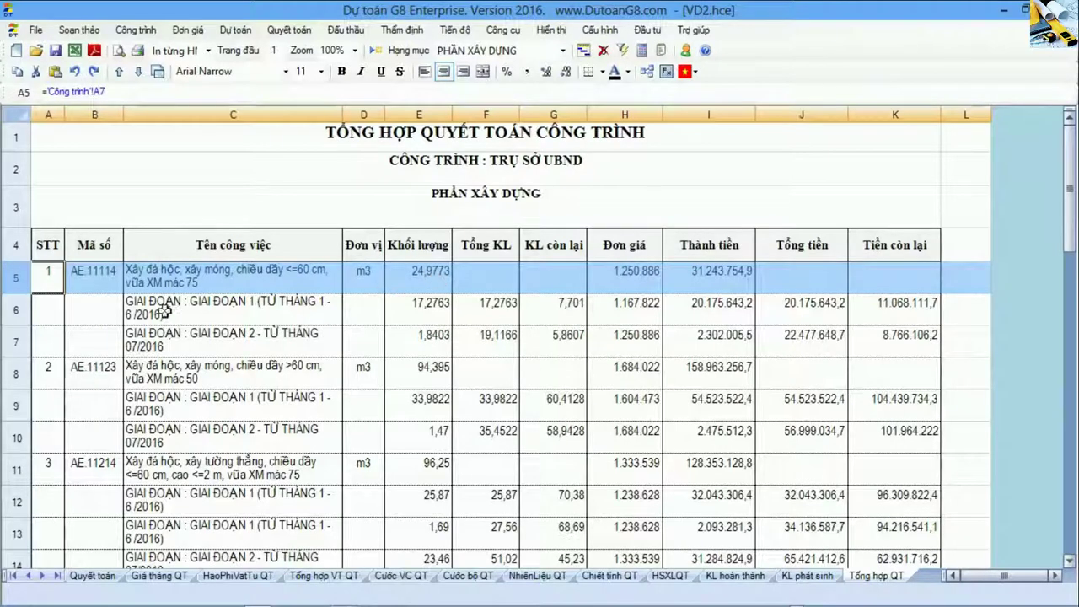
{"action": "left_click", "coordinate": [17, 310]}
{"action": "left_click", "coordinate": [18, 343]}
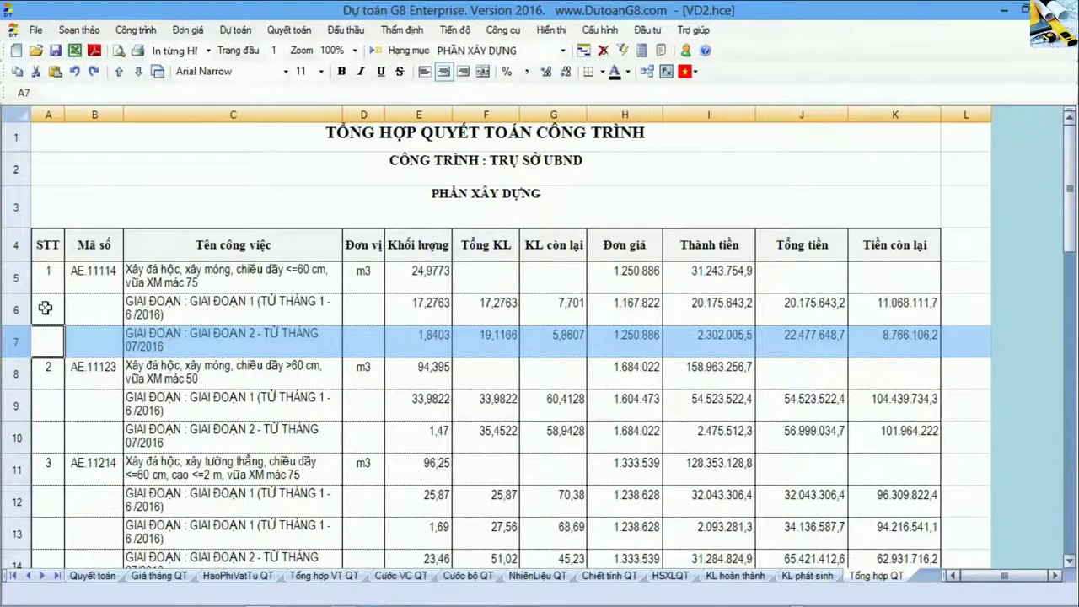
{"action": "left_click", "coordinate": [19, 309]}
{"action": "left_click", "coordinate": [20, 345]}
- Inspect F7's cumulative-volume formula =ROUND(F6+E7,4), which totals 19,1166
{"action": "left_click", "coordinate": [503, 340]}
{"action": "double_click", "coordinate": [503, 341]}
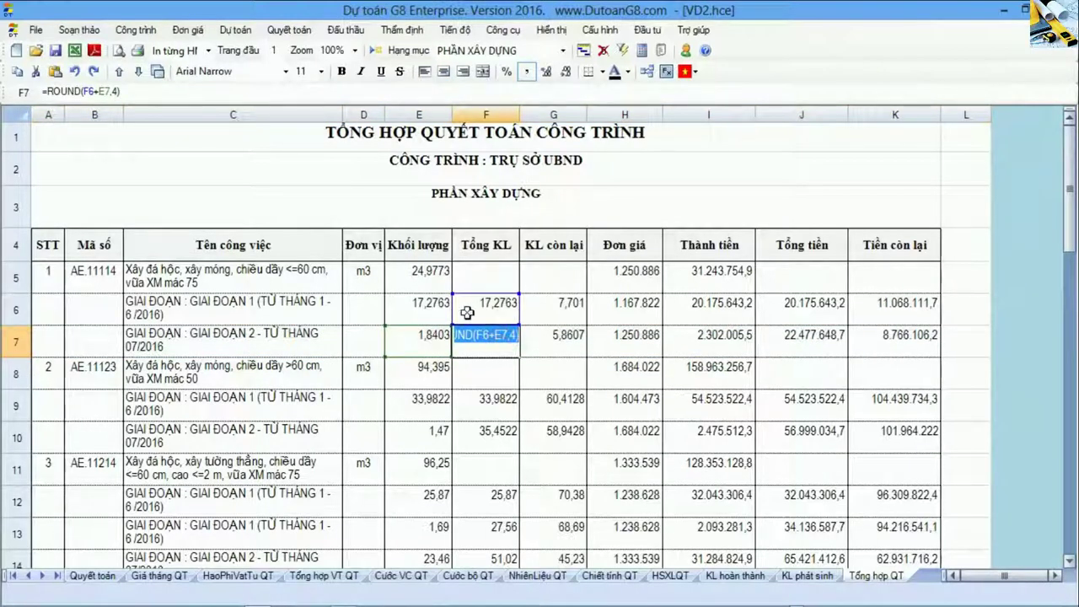
{"action": "left_click", "coordinate": [503, 374]}
{"action": "left_click", "coordinate": [500, 344]}
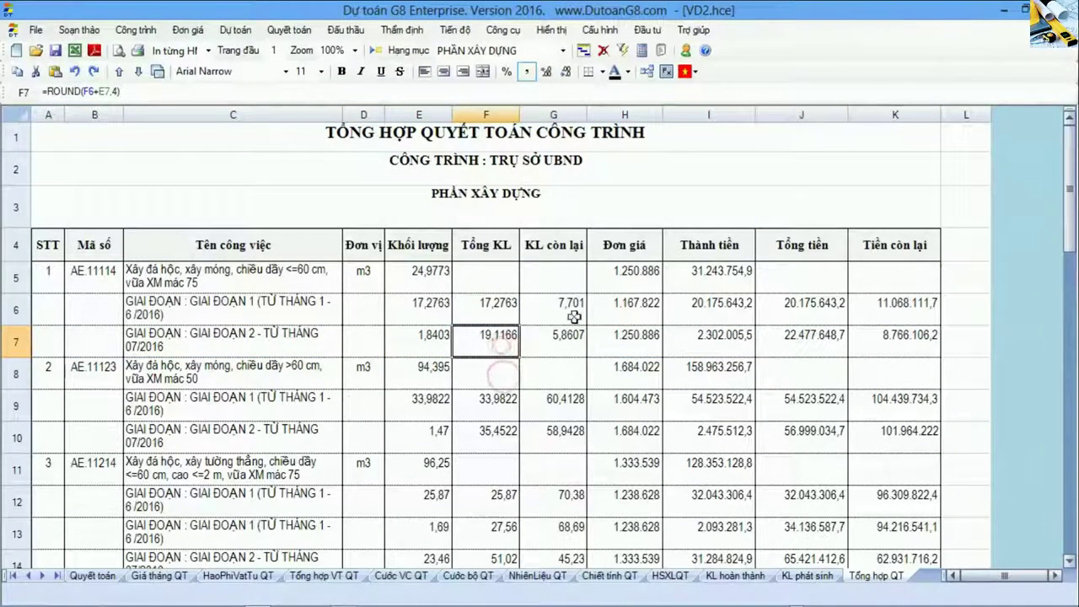
- Review the price, Thành tiền and Tổng tiền amounts for items 1–3, including J10's running total
{"action": "mouse_move", "coordinate": [709, 244]}
{"action": "left_mouse_down"}
{"action": "mouse_move", "coordinate": [868, 393]}
{"action": "mouse_move", "coordinate": [928, 397]}
{"action": "mouse_move", "coordinate": [736, 547]}
{"action": "left_mouse_up"}
{"action": "left_click", "coordinate": [649, 408]}
{"action": "left_click_drag", "start_coordinate": [624, 248], "coordinate": [927, 501]}
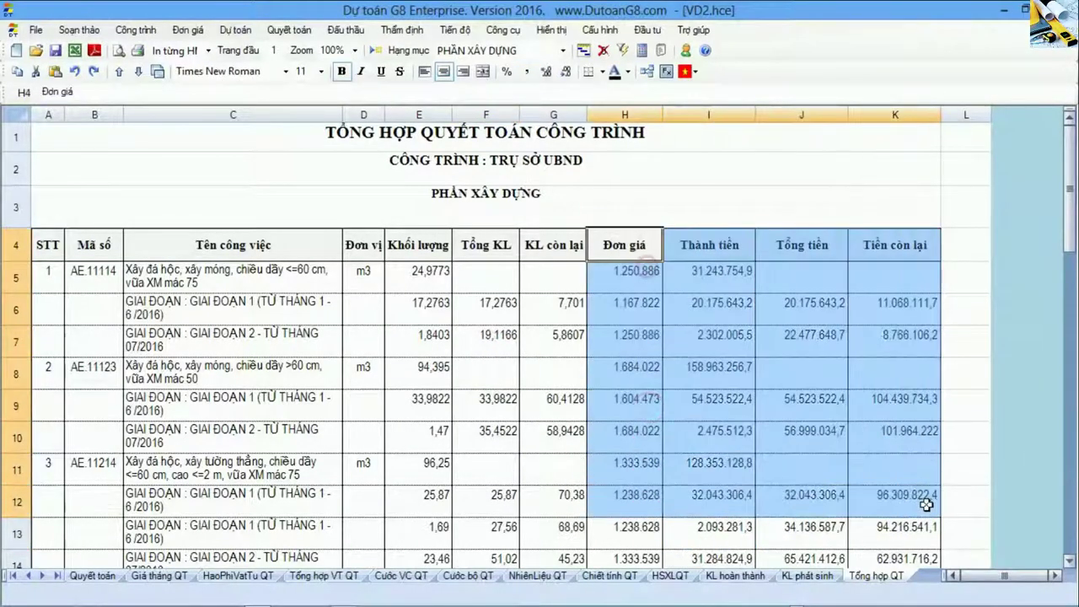
{"action": "left_click", "coordinate": [781, 449]}
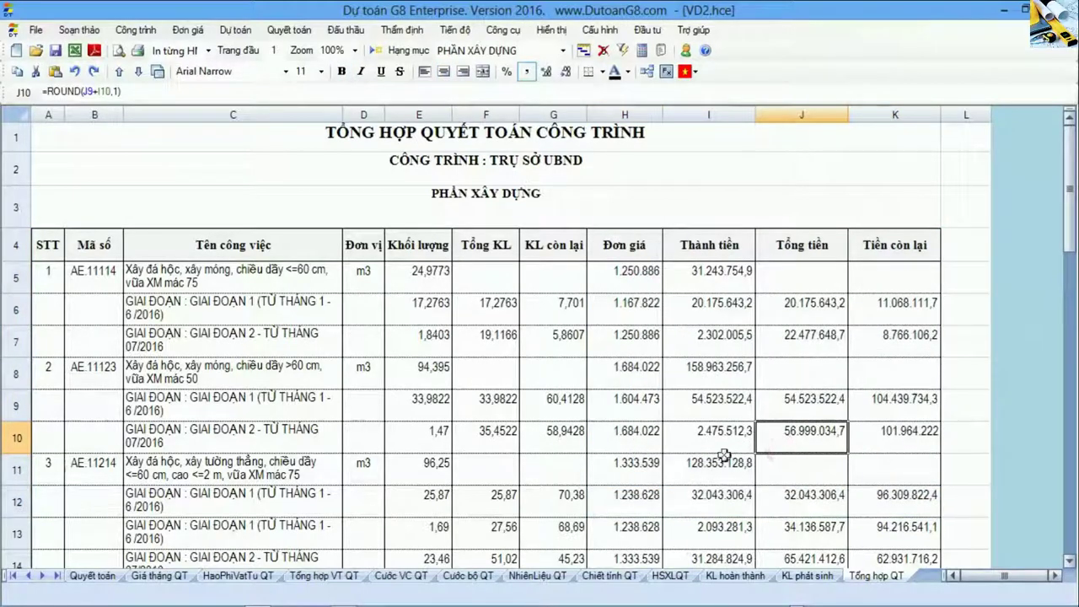
{"action": "left_click", "coordinate": [48, 312]}
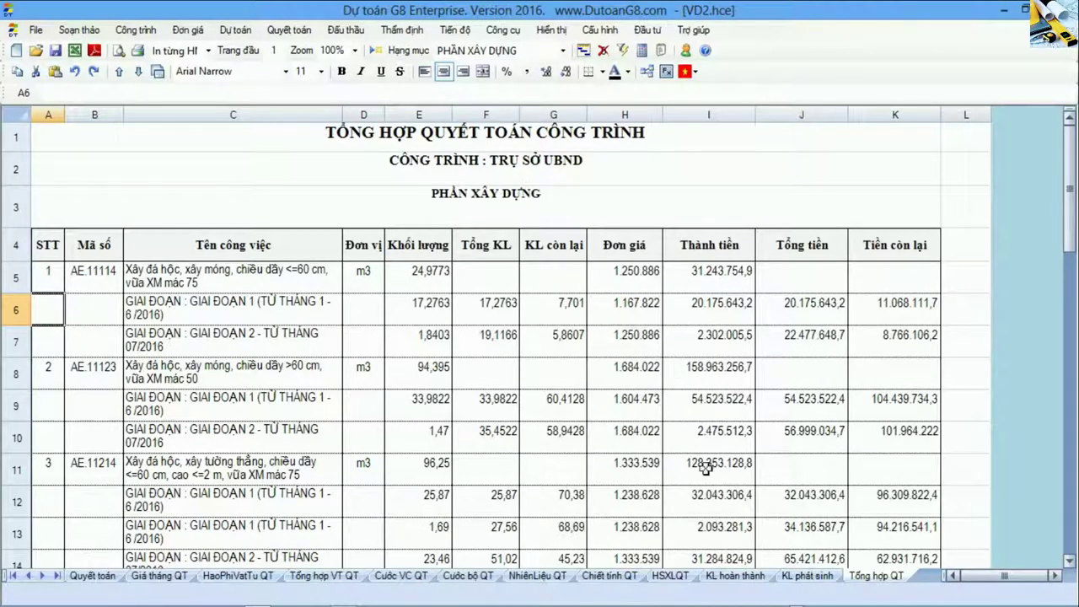
{"action": "left_click", "coordinate": [736, 576]}
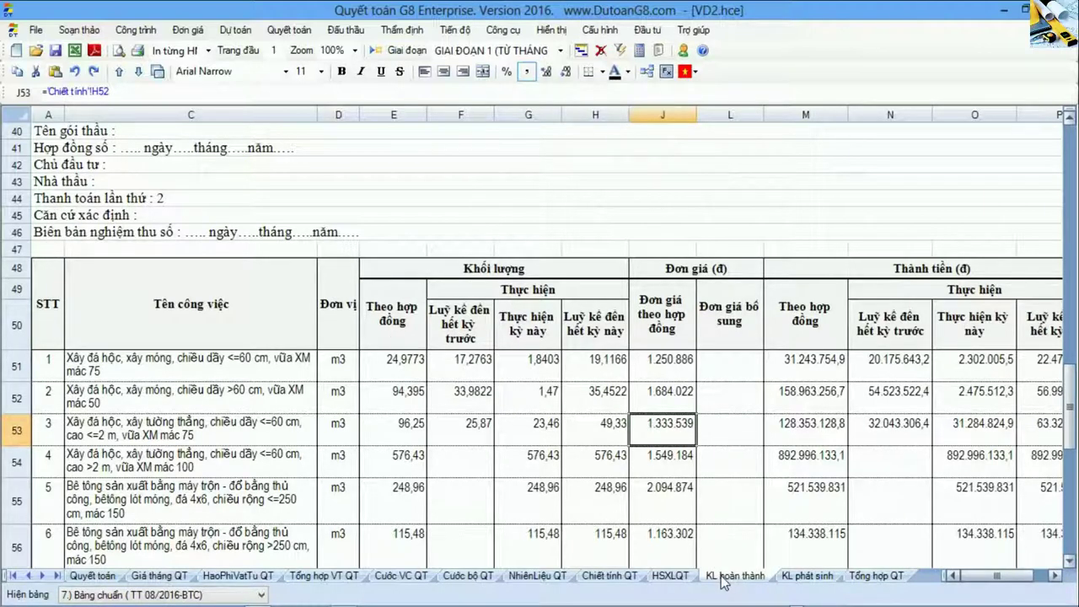
- Scroll to the completed-volume table title, then jump to the top of the KL phát sinh sheet
{"action": "scroll", "coordinate": [585, 453], "scroll_direction": "up", "scroll_amount": 1}
{"action": "scroll", "coordinate": [585, 452], "scroll_direction": "up", "scroll_amount": 1}
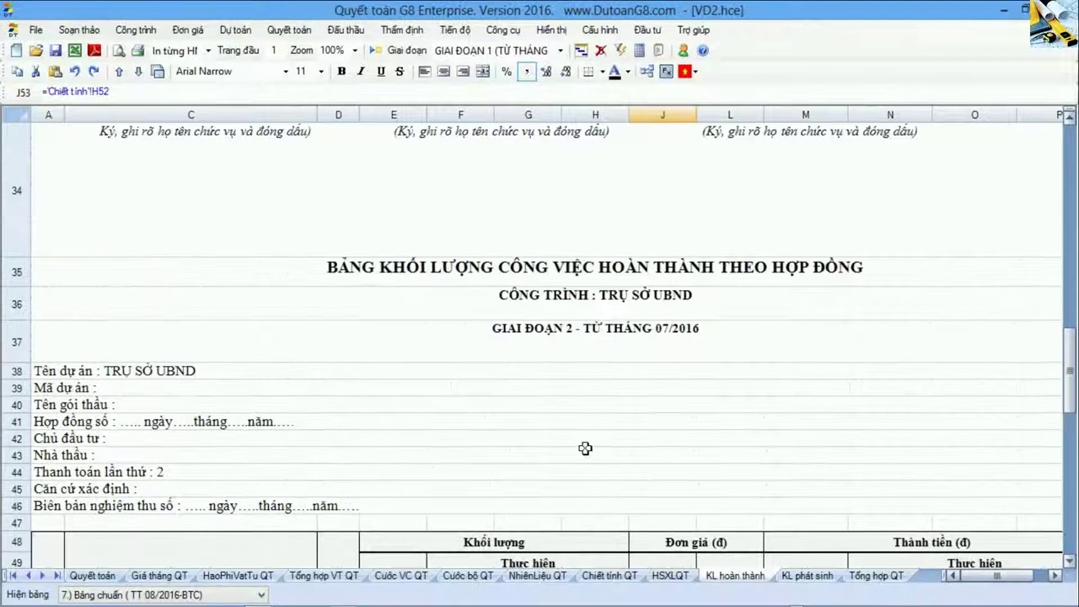
{"action": "left_click", "coordinate": [468, 278]}
{"action": "left_click", "coordinate": [805, 576]}
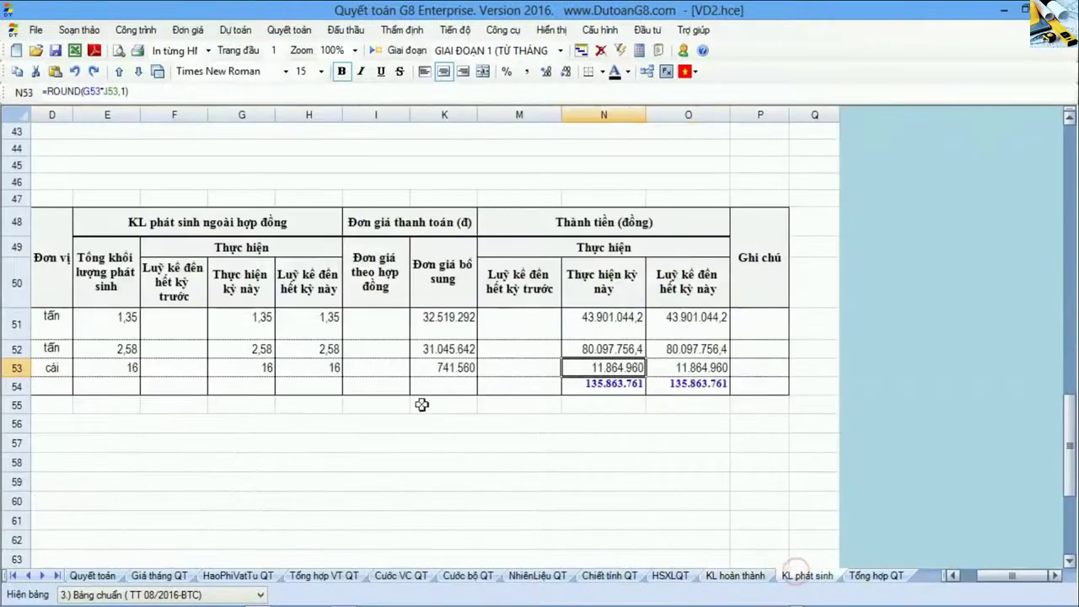
{"action": "key", "text": "ctrl+Home"}
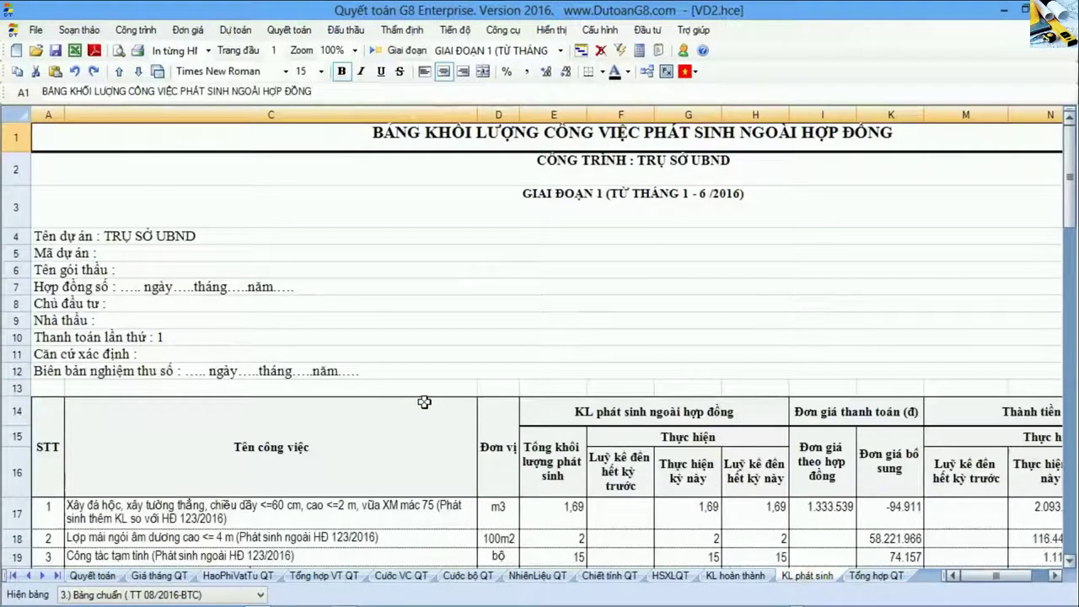
- On the Quyết toán sheet, select item 7's description and the Móng M2 measurement line
{"action": "left_click", "coordinate": [94, 576]}
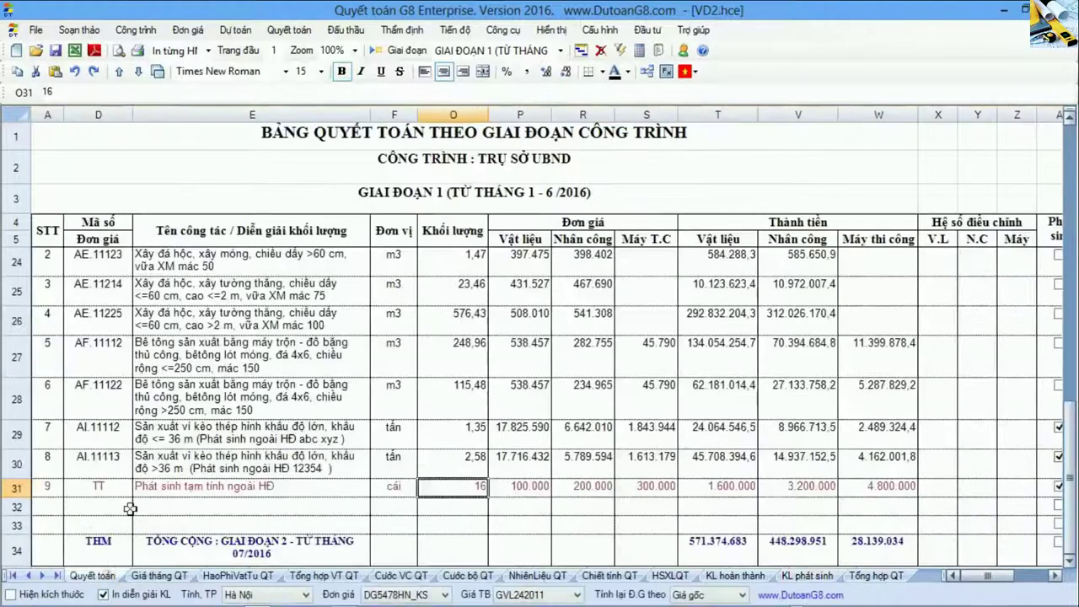
{"action": "left_click", "coordinate": [240, 429]}
{"action": "scroll", "coordinate": [240, 429], "scroll_direction": "up", "scroll_amount": 6}
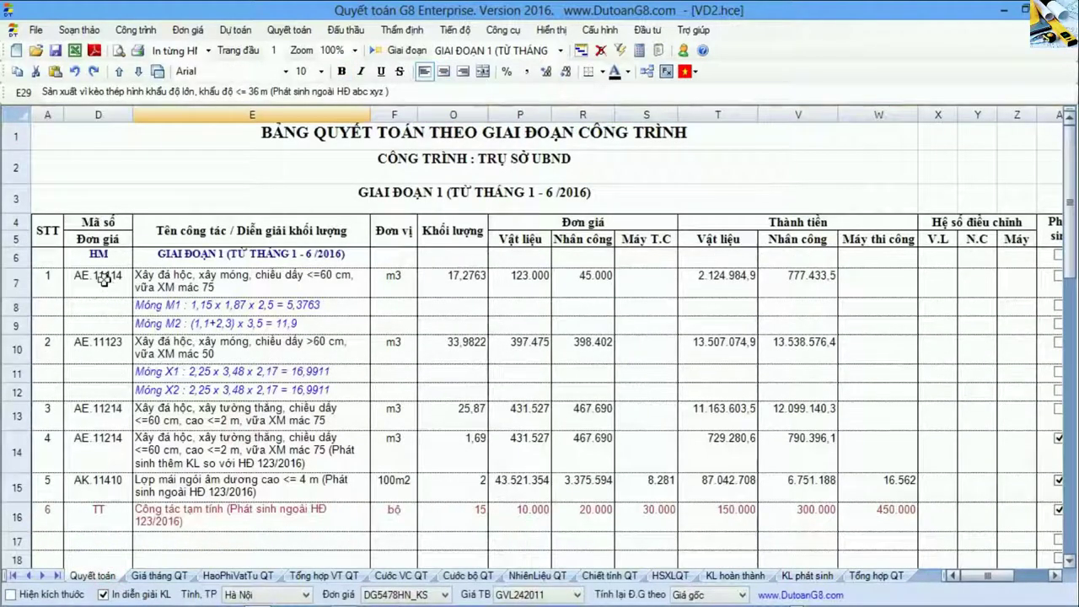
{"action": "left_click_drag", "start_coordinate": [103, 278], "coordinate": [327, 409]}
{"action": "left_click", "coordinate": [257, 325]}
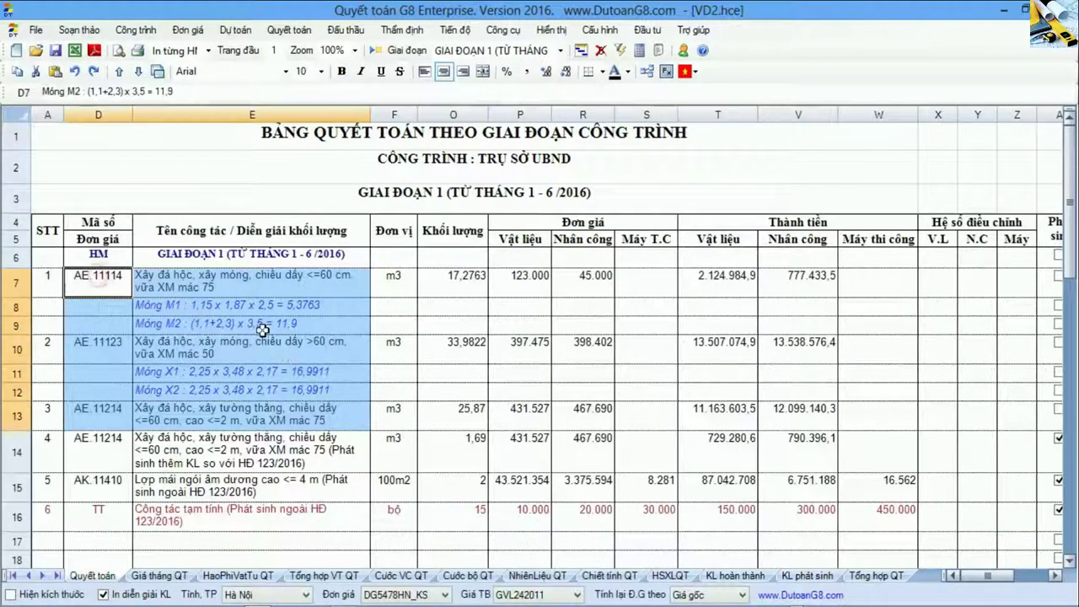
{"action": "right_click", "coordinate": [103, 281]}
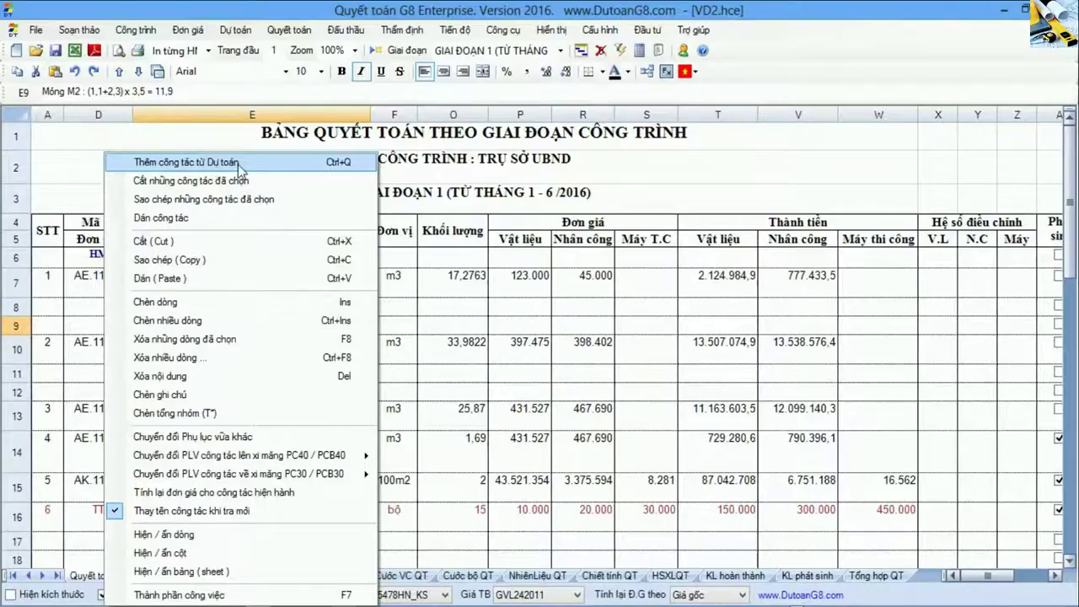
{"action": "left_click", "coordinate": [237, 164]}
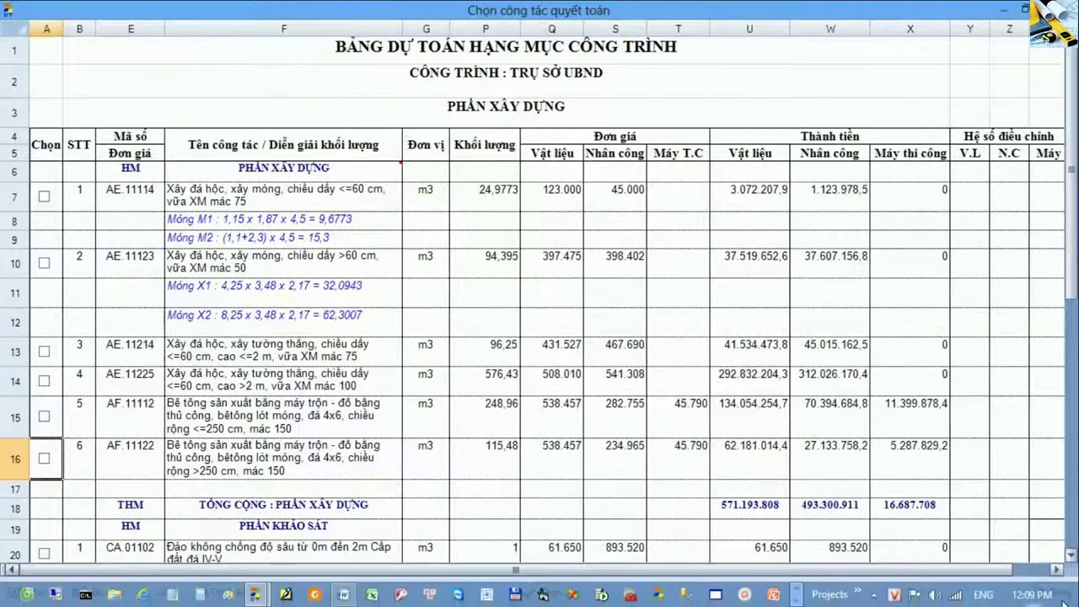
{"action": "left_click", "coordinate": [1049, 590]}
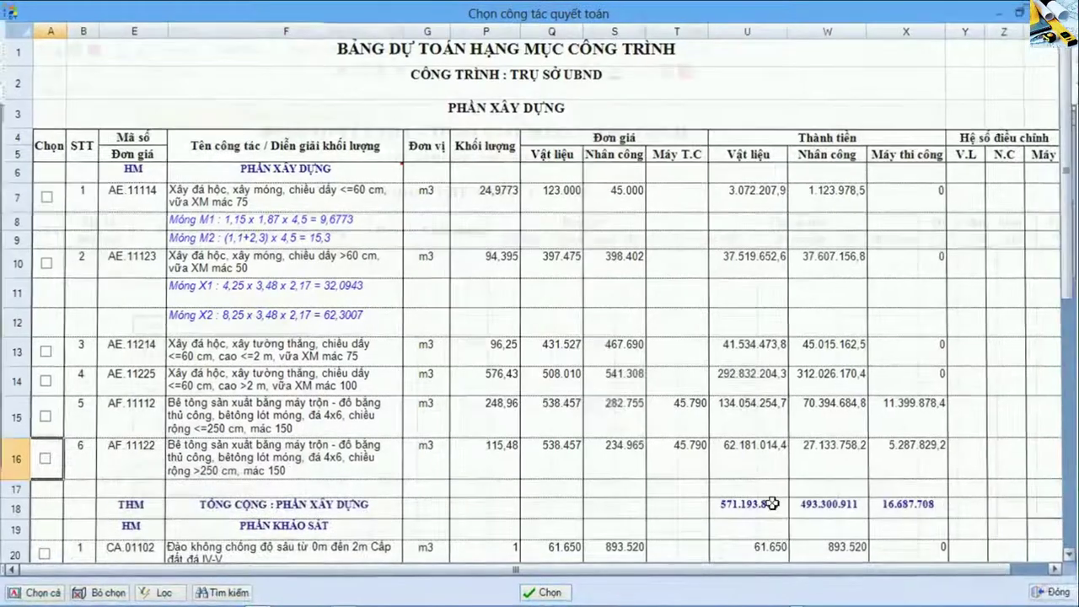
{"action": "left_click", "coordinate": [354, 414]}
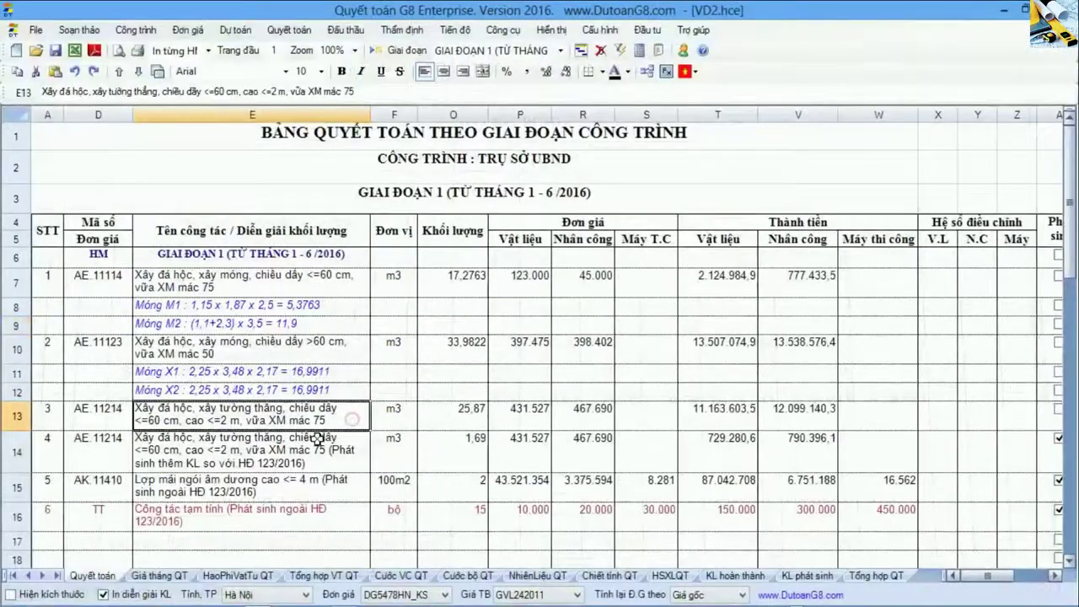
{"action": "left_click", "coordinate": [17, 352]}
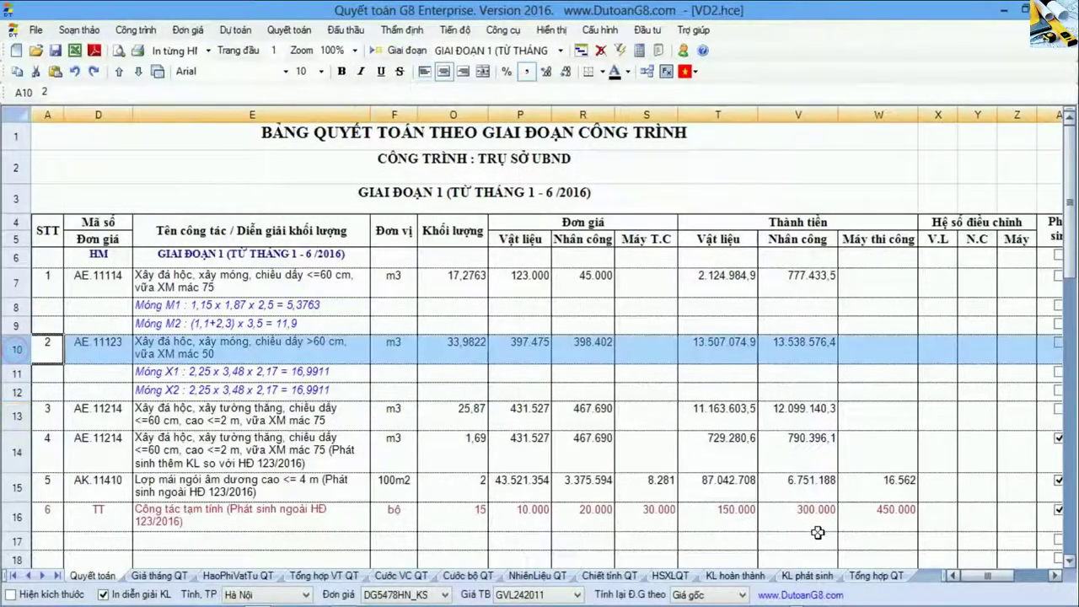
{"action": "left_click", "coordinate": [22, 417]}
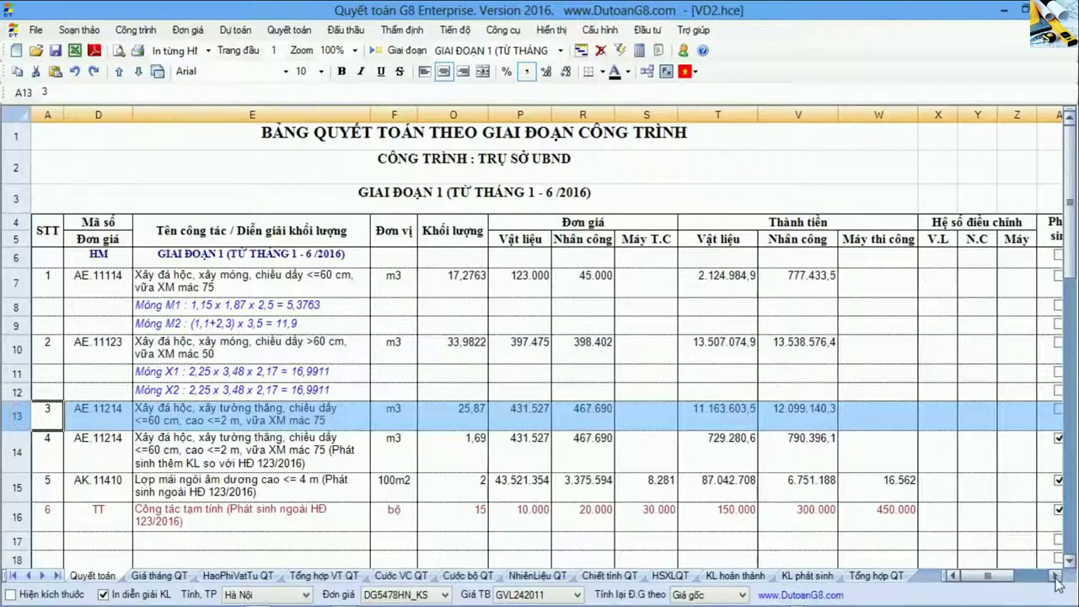
{"action": "left_click", "coordinate": [1055, 577]}
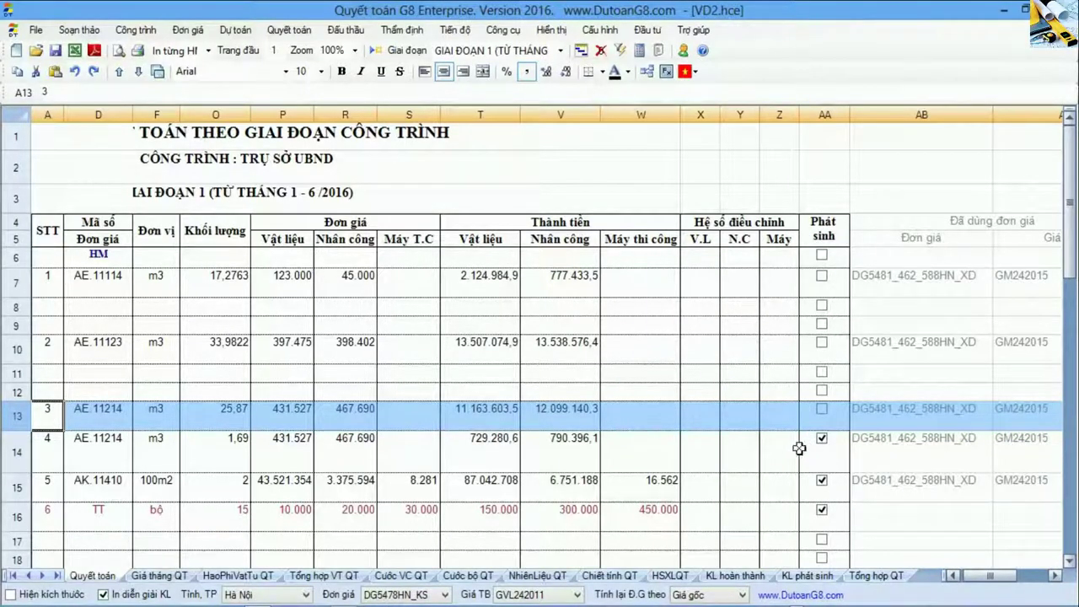
{"action": "left_click_drag", "start_coordinate": [781, 445], "coordinate": [822, 513]}
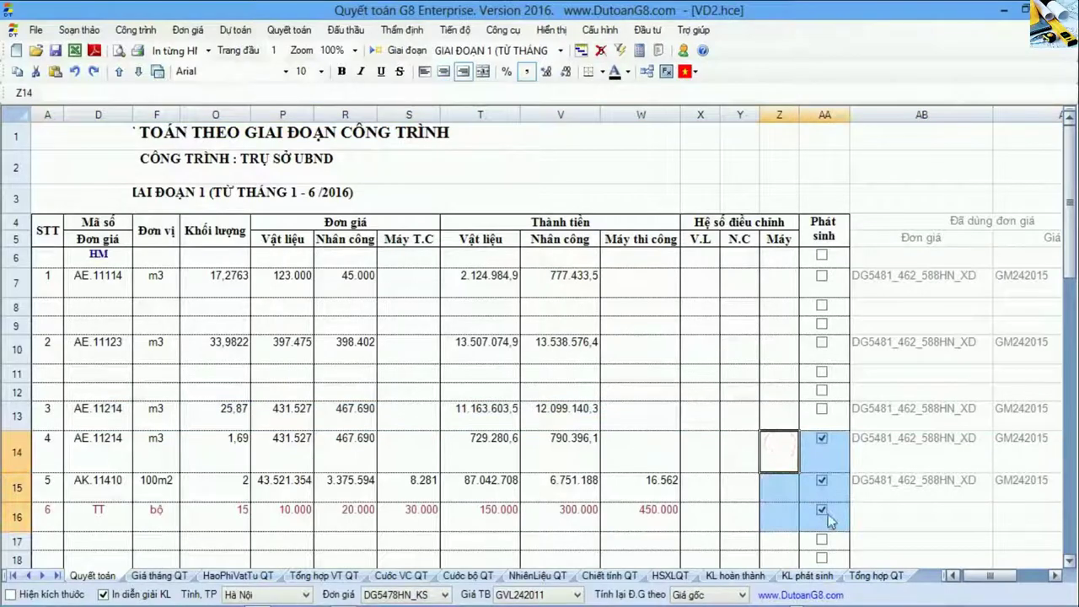
{"action": "left_click", "coordinate": [955, 575]}
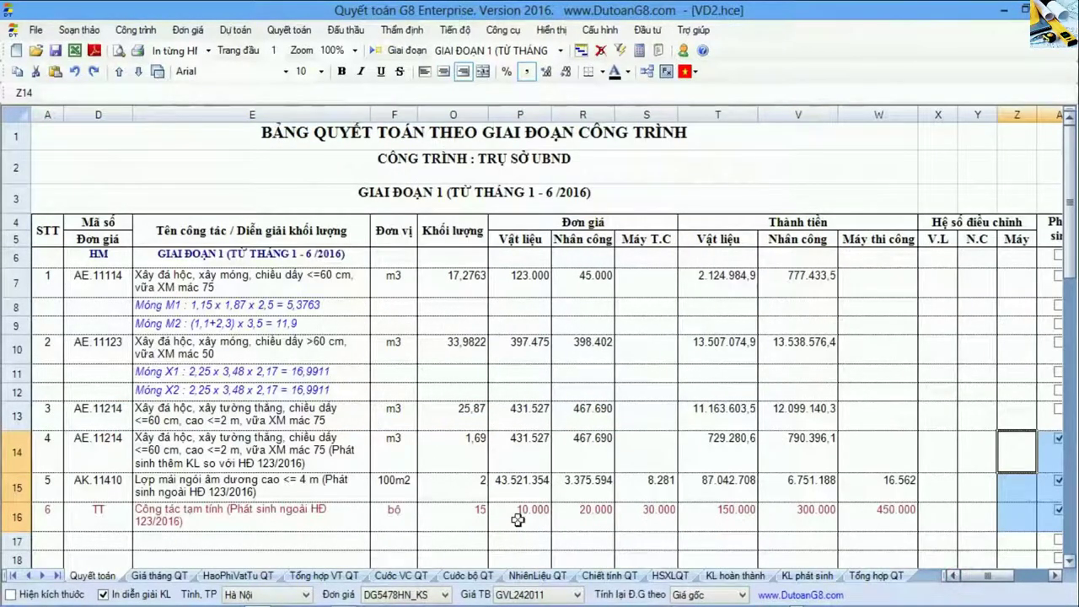
{"action": "left_click", "coordinate": [300, 497]}
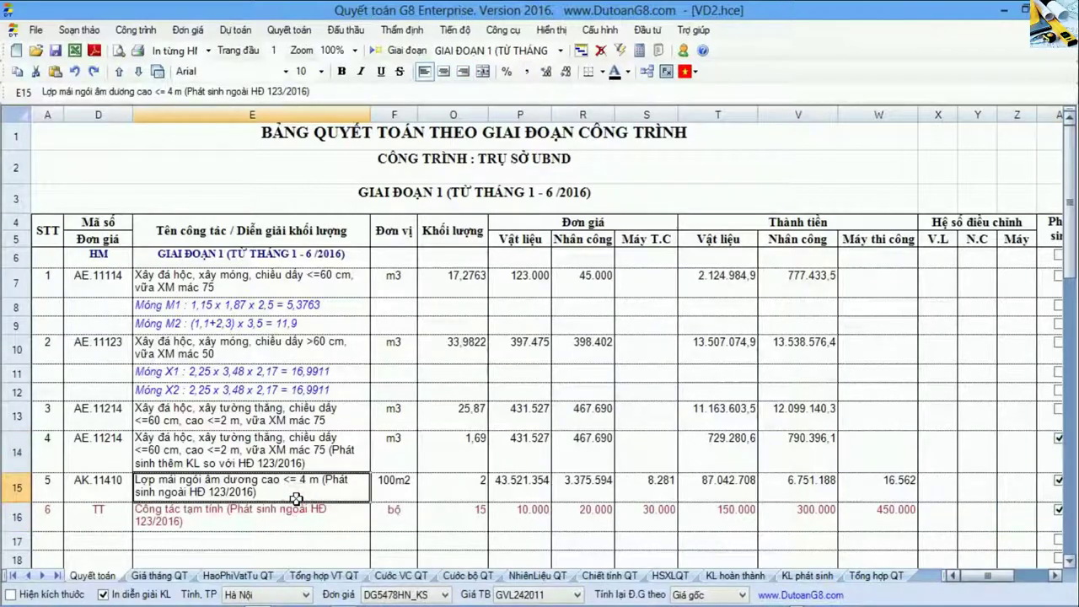